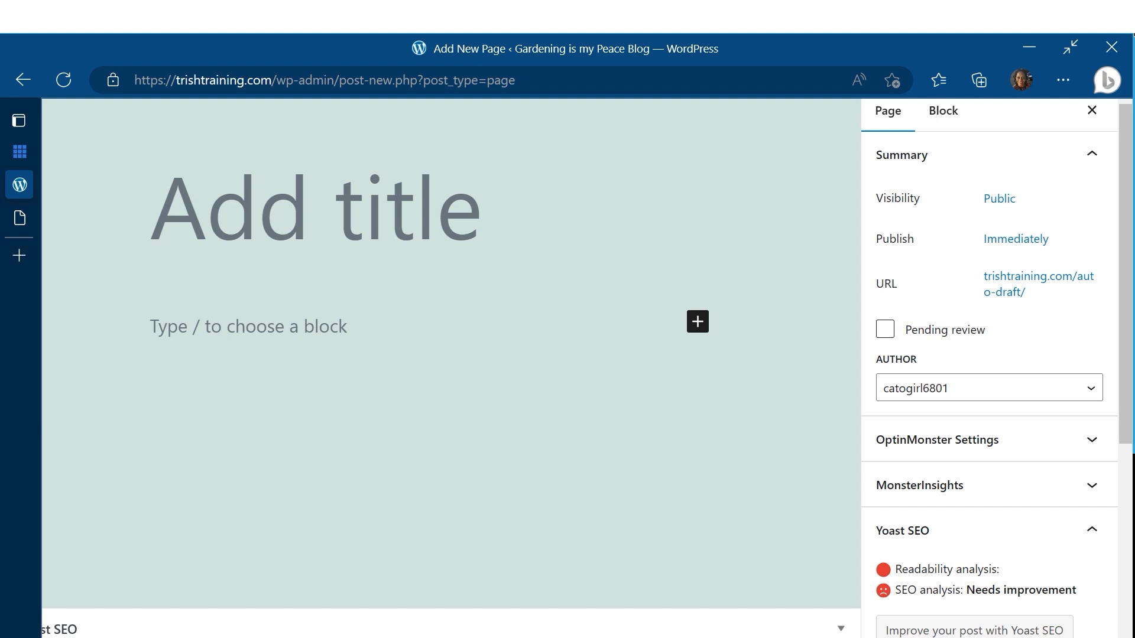
# Step: Enter Articles as the page title and move into the first content block
pyautogui.write('Articles')
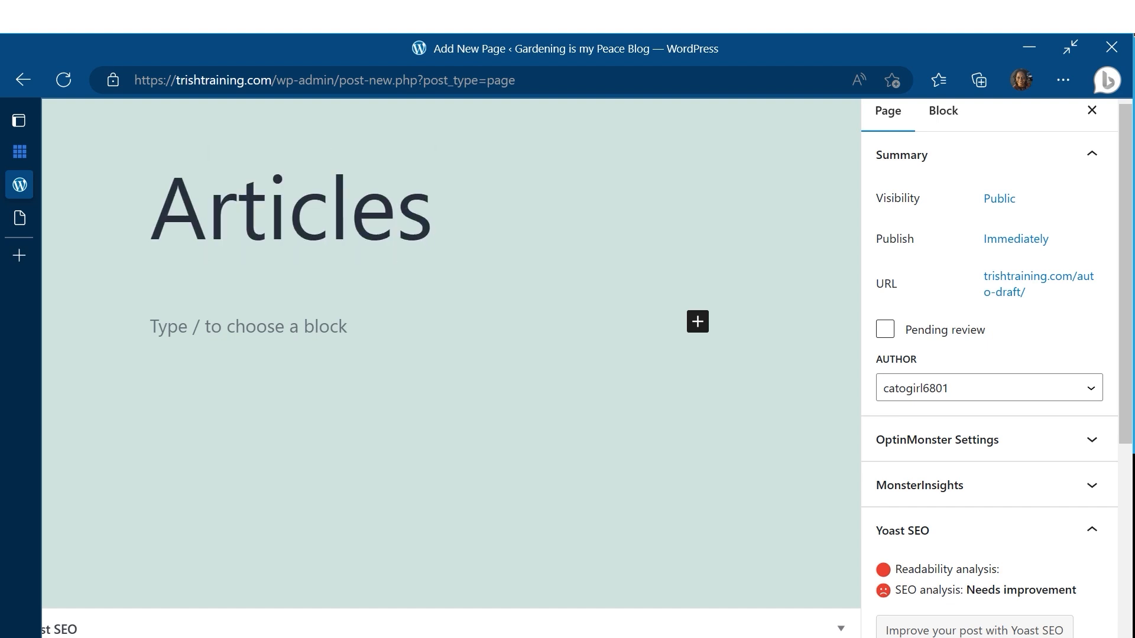
pyautogui.press('Return')
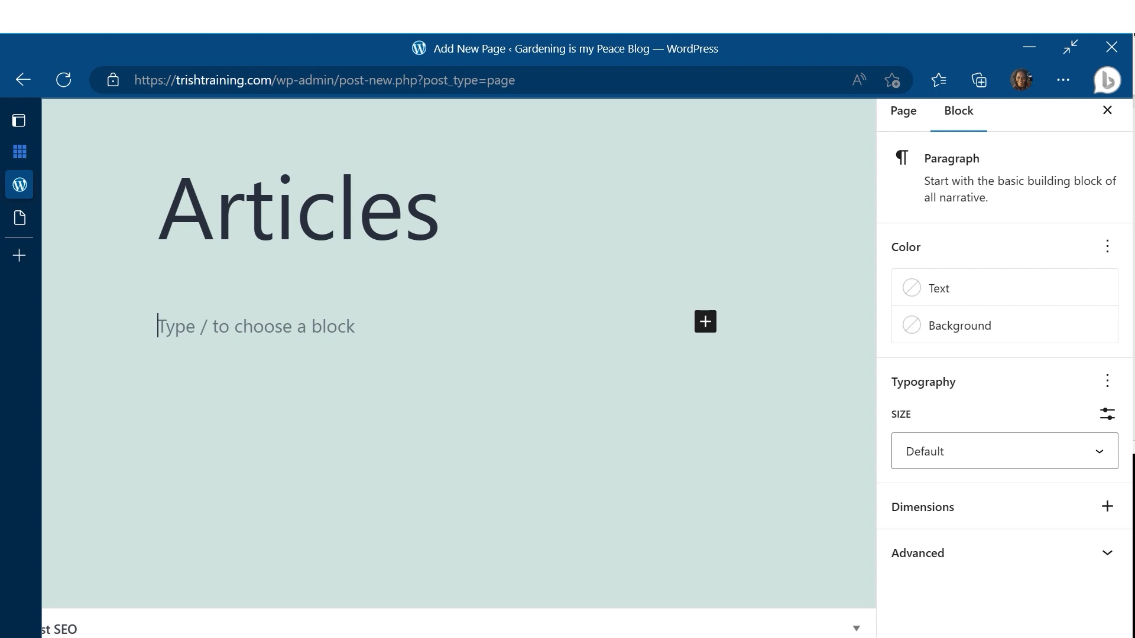
# Step: Write the paragraph Northern California - Inspiring Garden Ideas for all gardeners
pyautogui.write('Nor')
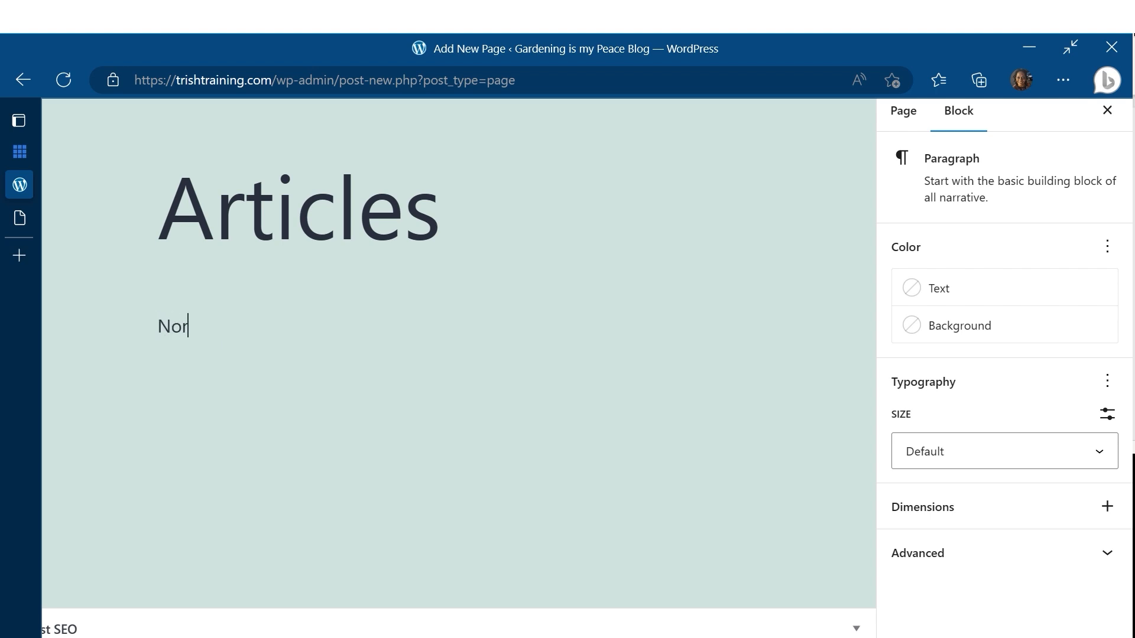
pyautogui.write('thern Califo')
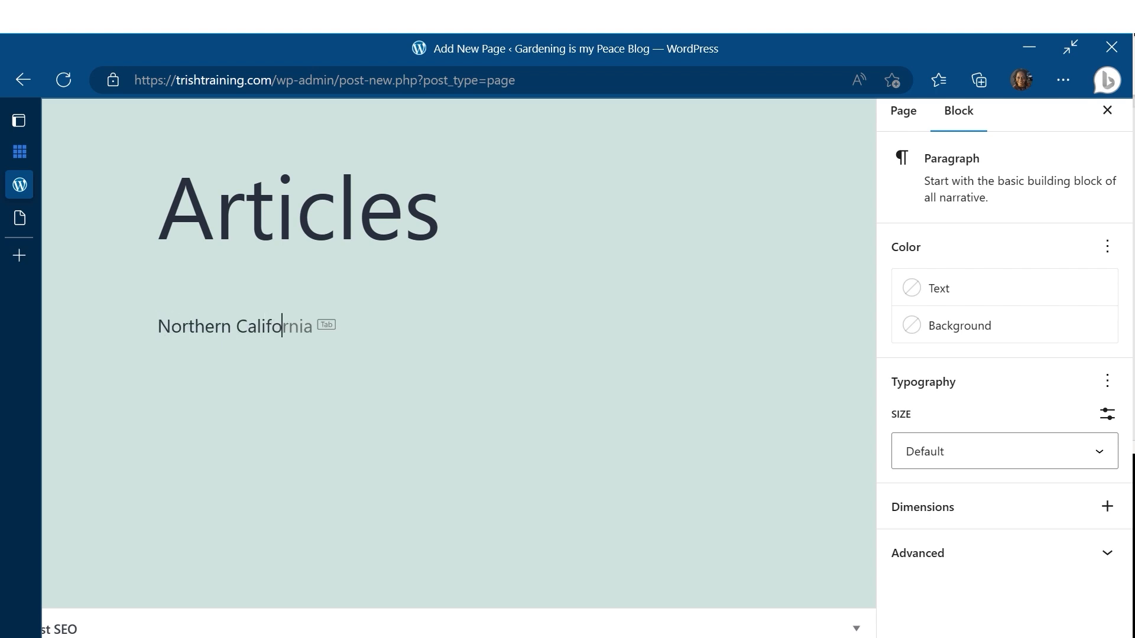
pyautogui.write('rnia - Inspiri')
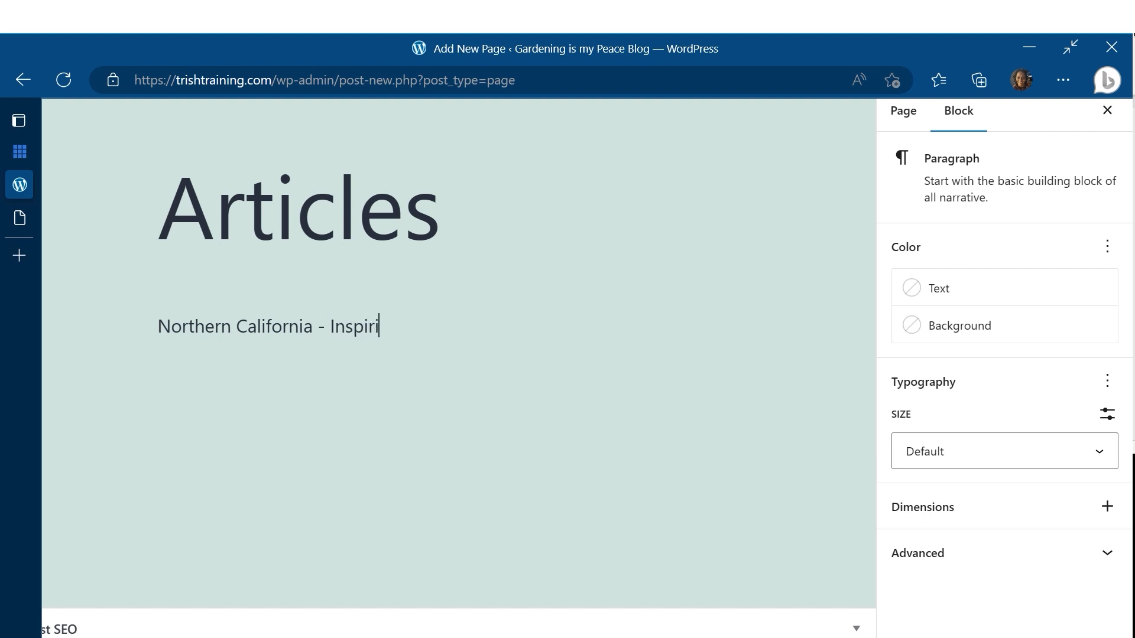
pyautogui.write('ng Garden I')
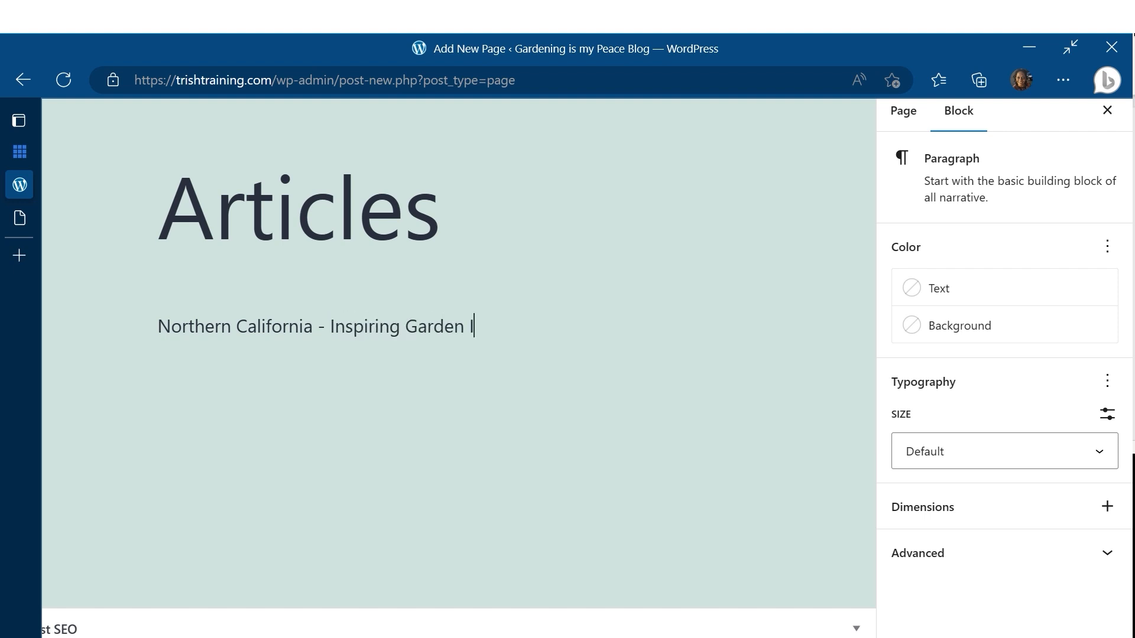
pyautogui.write('deas for all garde')
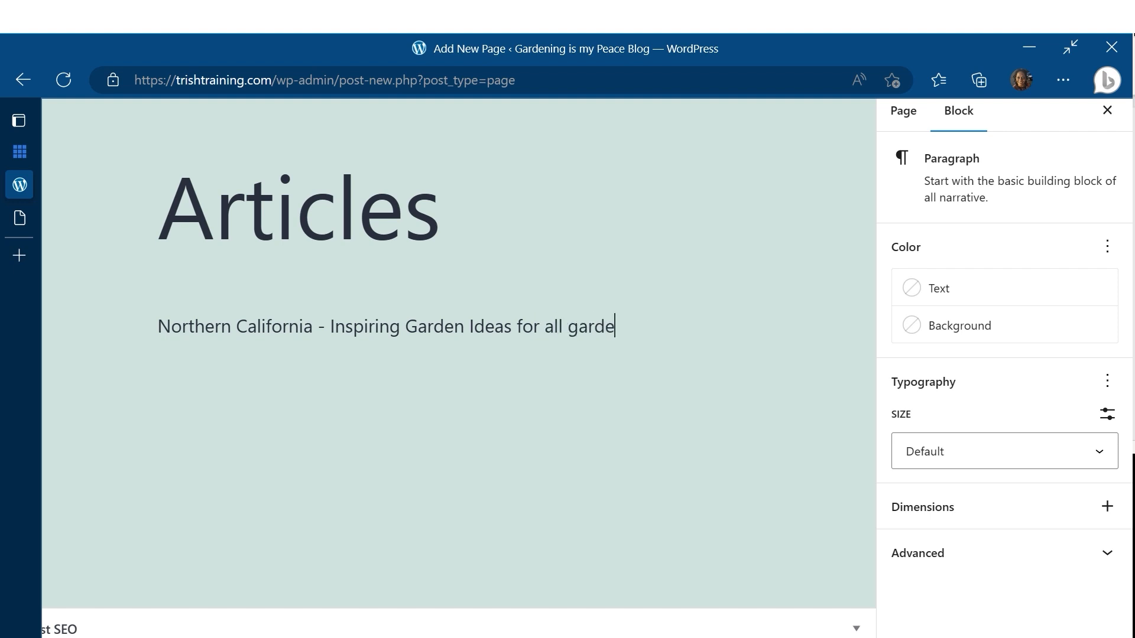
pyautogui.write('ners')
# Step: Select the whole paragraph text and start adding a link to it
pyautogui.hotkey('ctrl', 'shift', 'Left')
pyautogui.hotkey('ctrl', 'shift', 'Left')
pyautogui.hotkey('ctrl', 'shift', 'Left')
pyautogui.hotkey('ctrl', 'shift', 'Left')
pyautogui.hotkey('ctrl', 'shift', 'Left')
pyautogui.hotkey('ctrl', 'shift', 'Left')
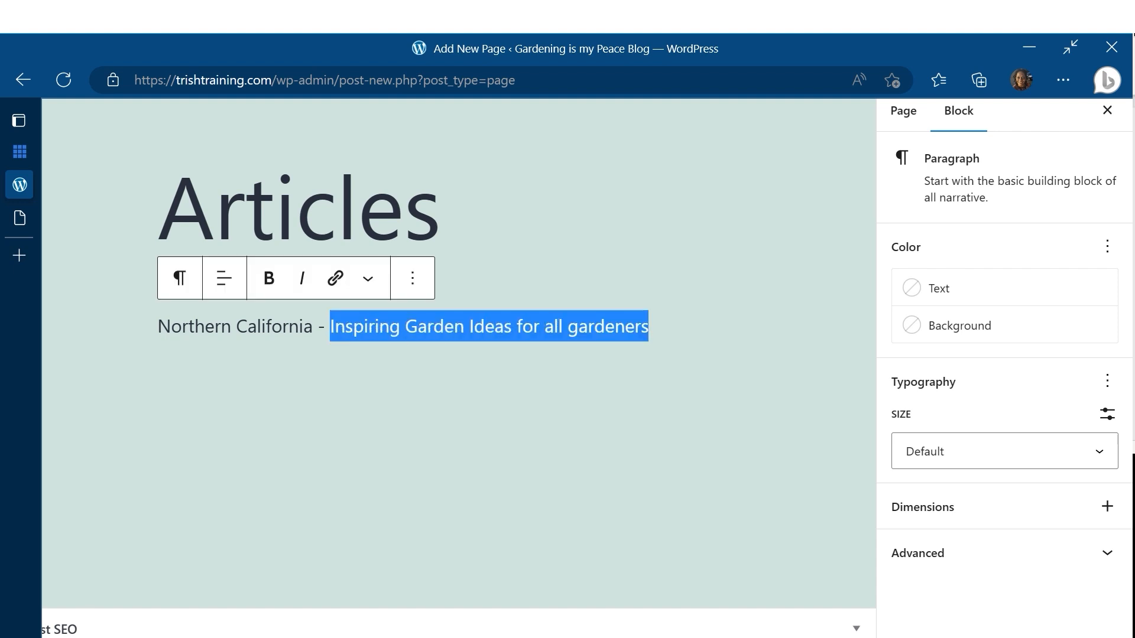
pyautogui.hotkey('ctrl', 'shift', 'Left')
pyautogui.hotkey('ctrl', 'shift', 'Left')
pyautogui.hotkey('ctrl', 'shift', 'Left')
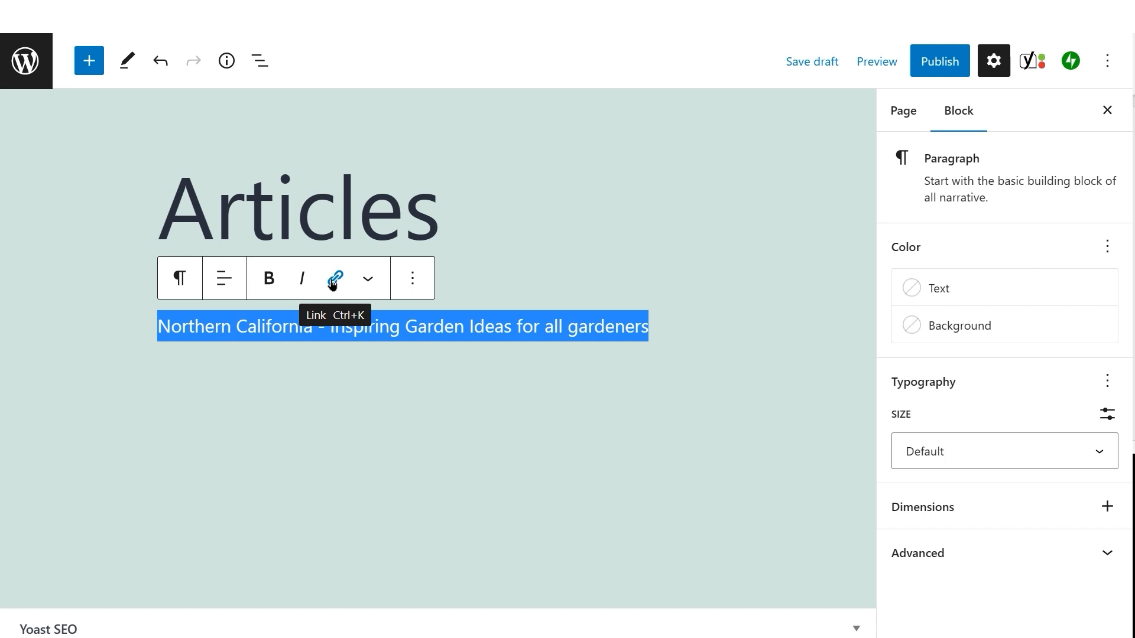
pyautogui.click(332, 283)
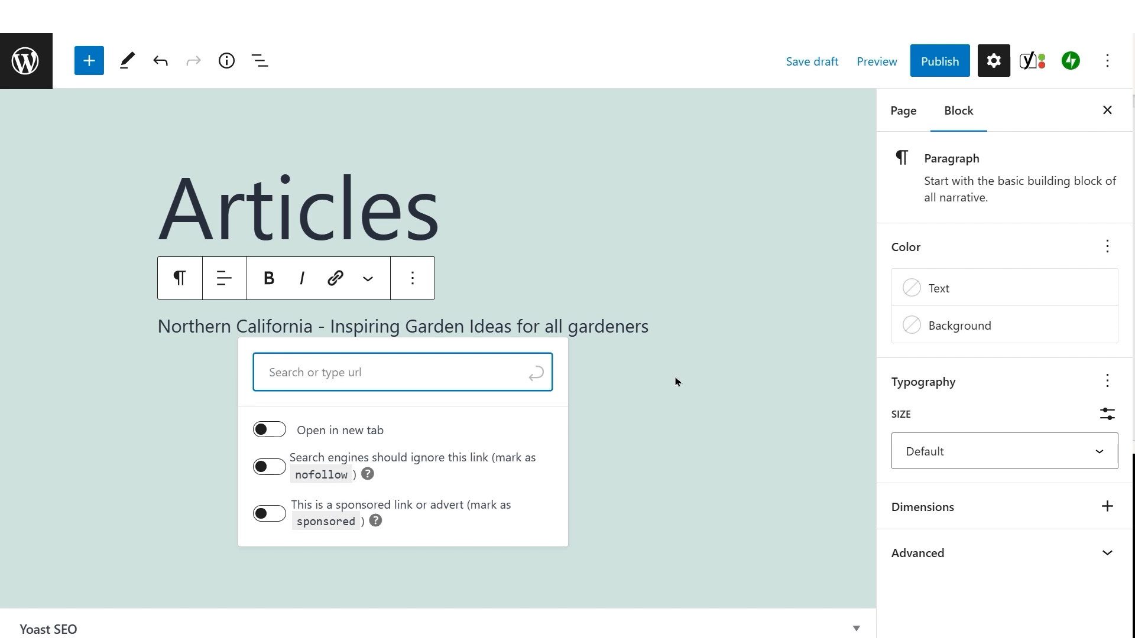
# Step: Switch to the Word document and copy the Northern California hyperlink's address from its Edit Hyperlink dialog
pyautogui.hotkey('alt', 'Tab')
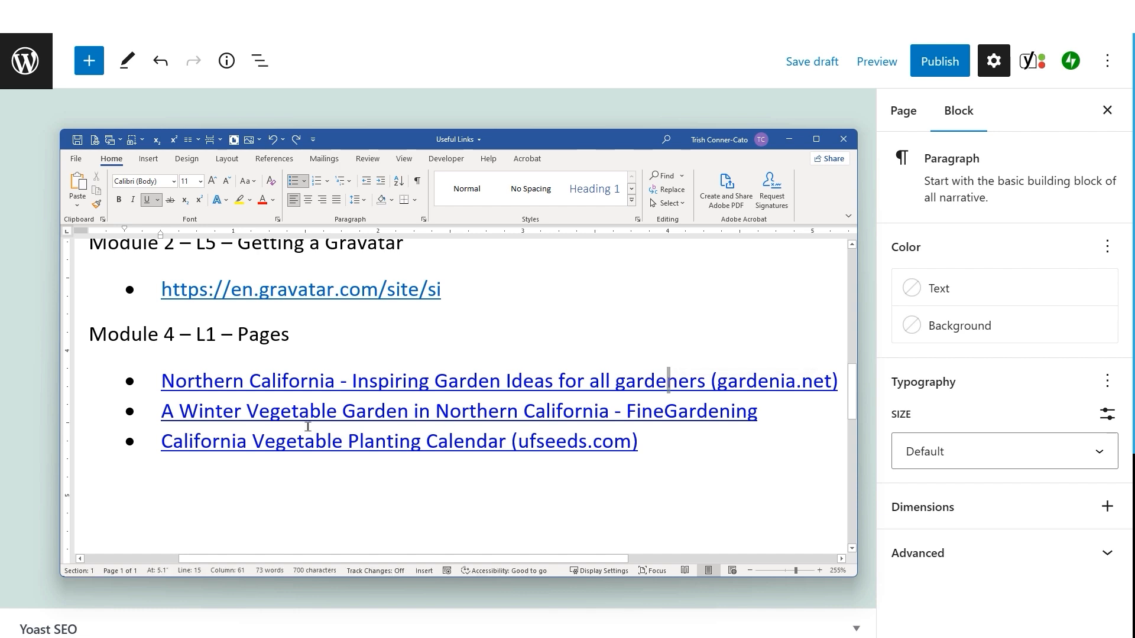
pyautogui.click(347, 385)
pyautogui.rightClick(345, 387)
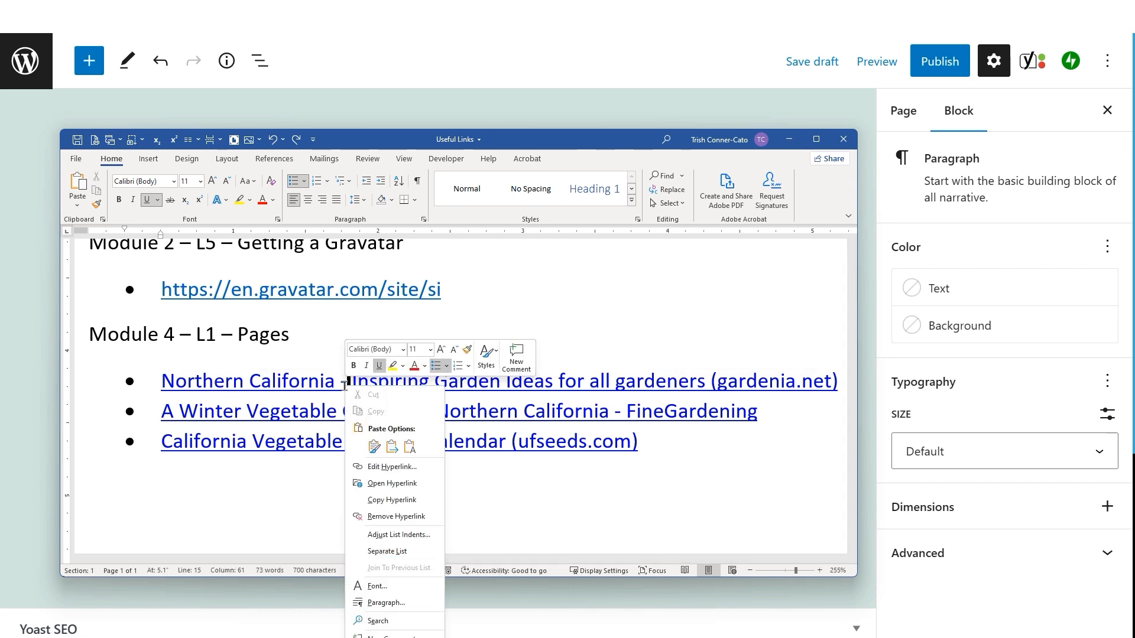
pyautogui.click(400, 467)
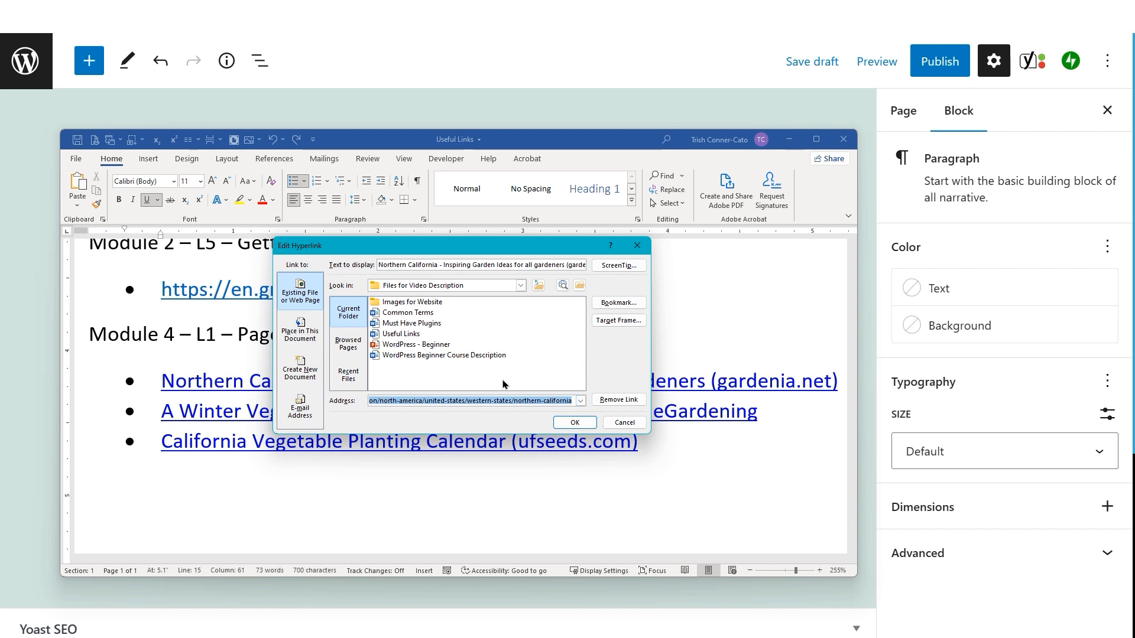
pyautogui.click(620, 423)
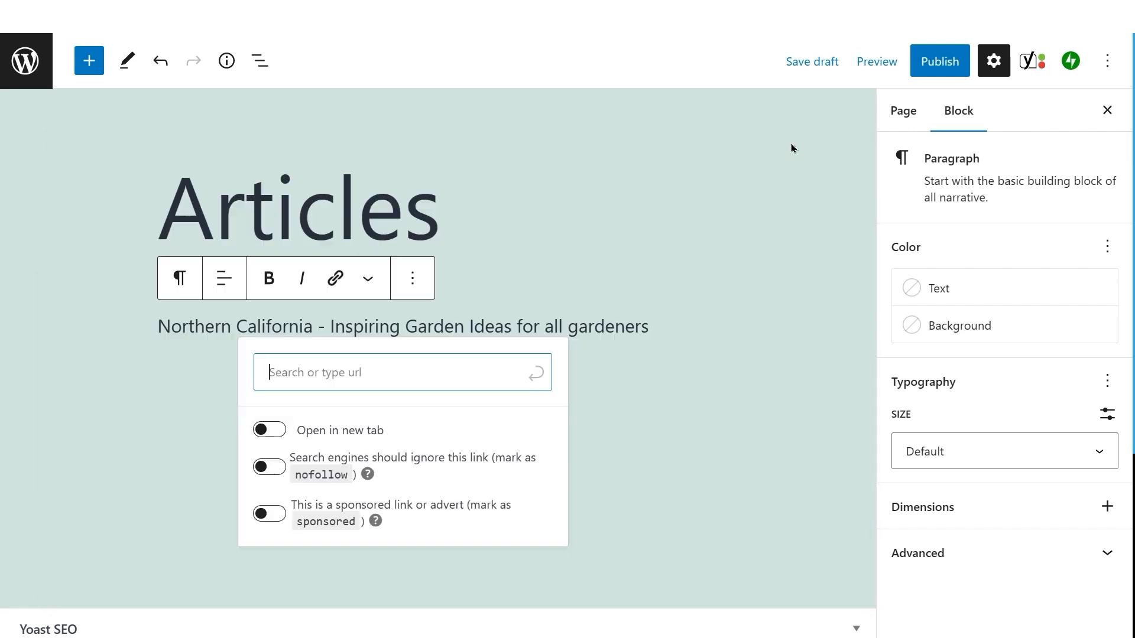
pyautogui.click(789, 140)
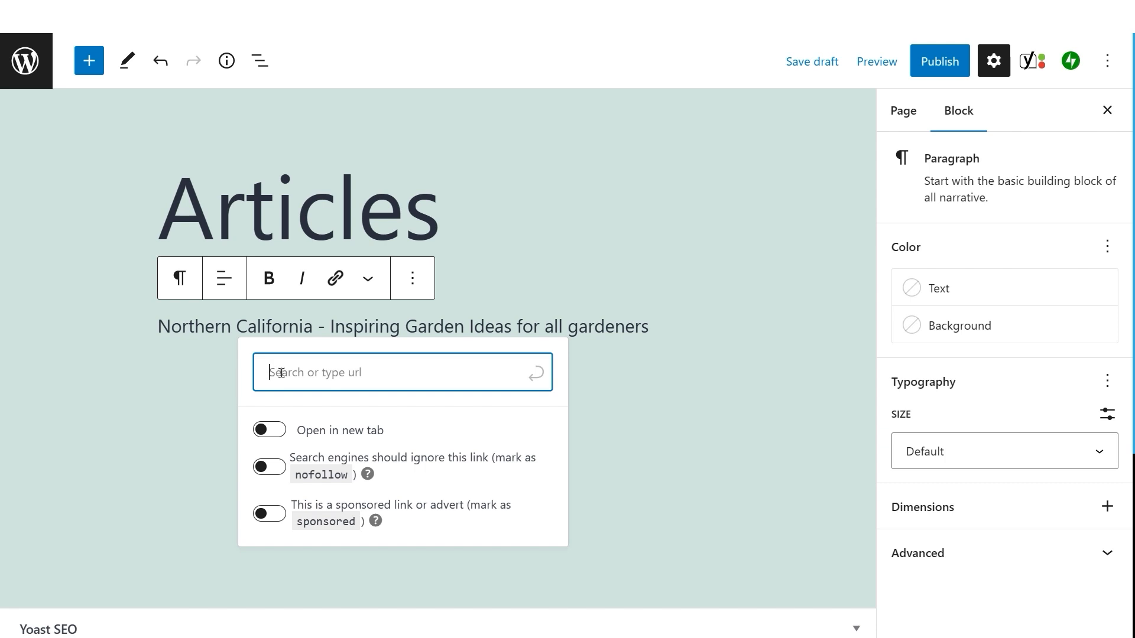
# Step: Paste the gardenia.net address as the paragraph's link and set the link to open in a new tab
pyautogui.write('https://www.gardenia.net/gardens-by-region/region/north-america/united-states/western-states/northern-california')
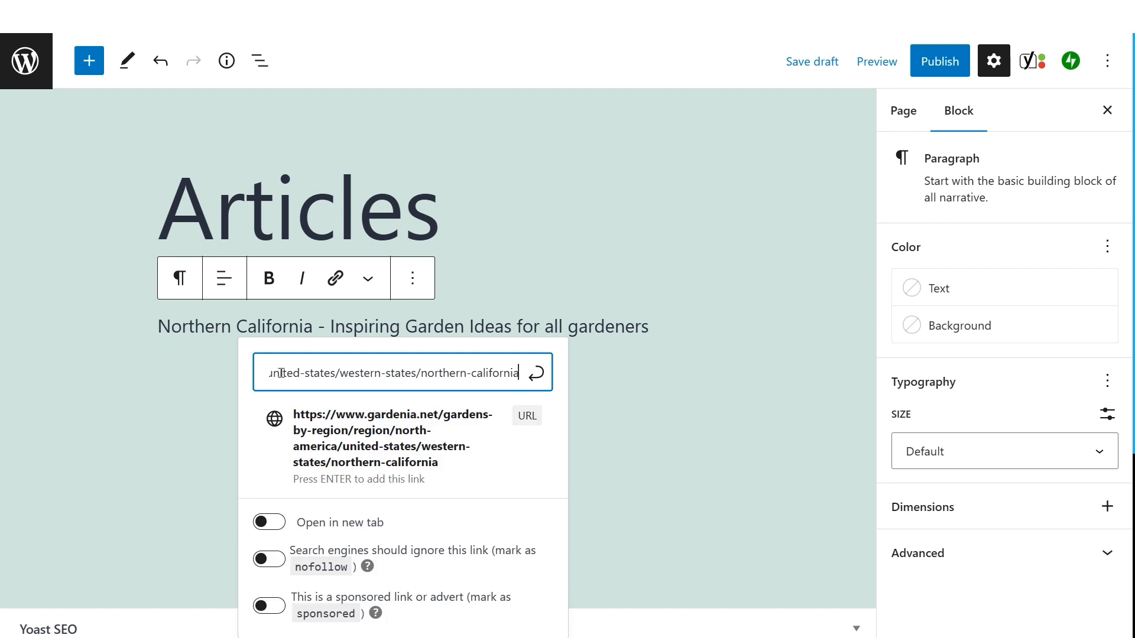
pyautogui.press('Return')
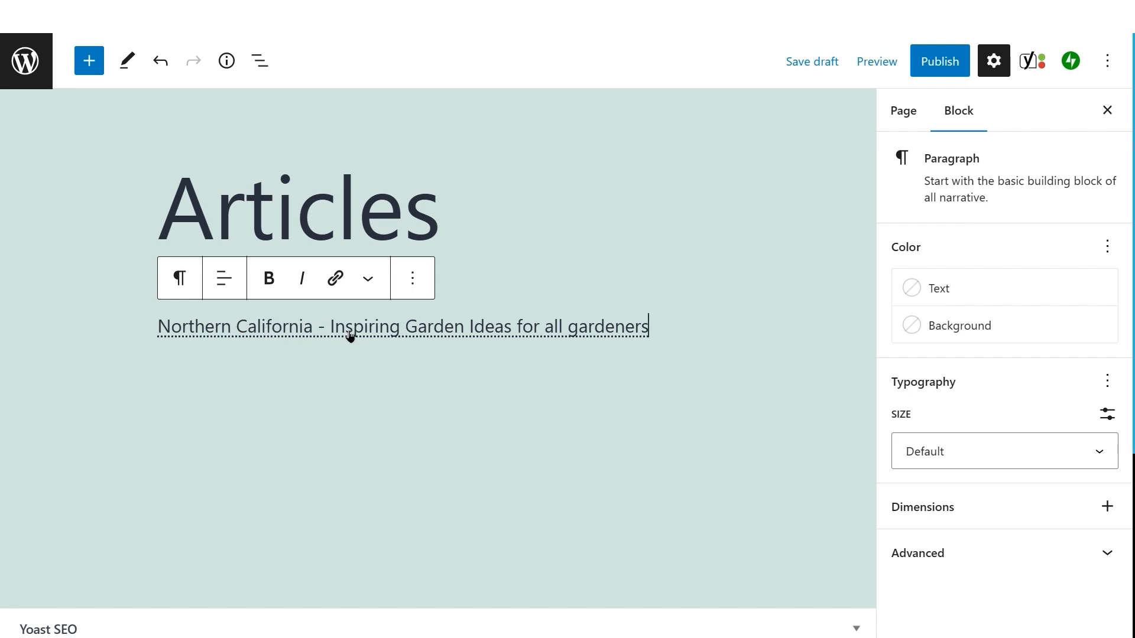
pyautogui.click(322, 334)
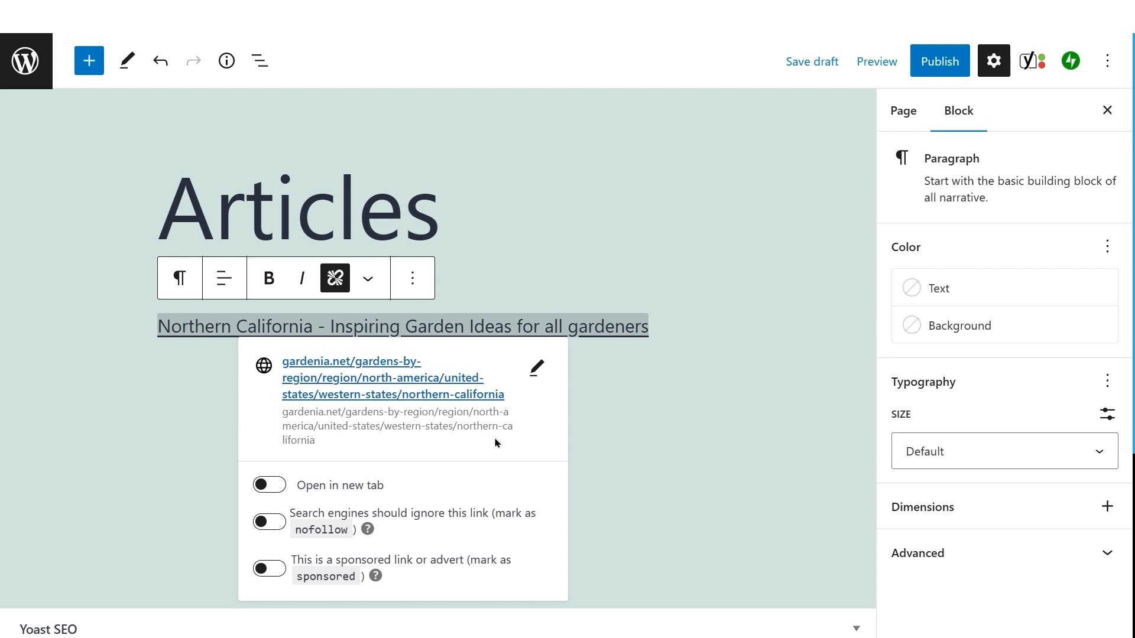
pyautogui.click(269, 486)
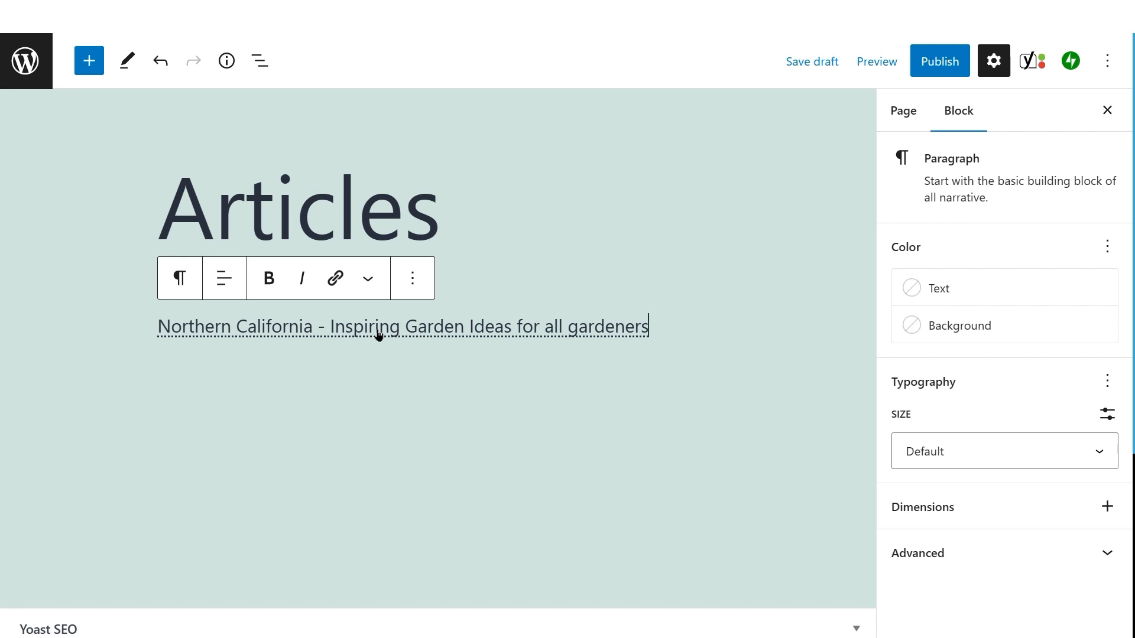
# Step: Add a new paragraph containing A Winter Vegetable Garden in Northern California, copied from the Word document
pyautogui.press('Return')
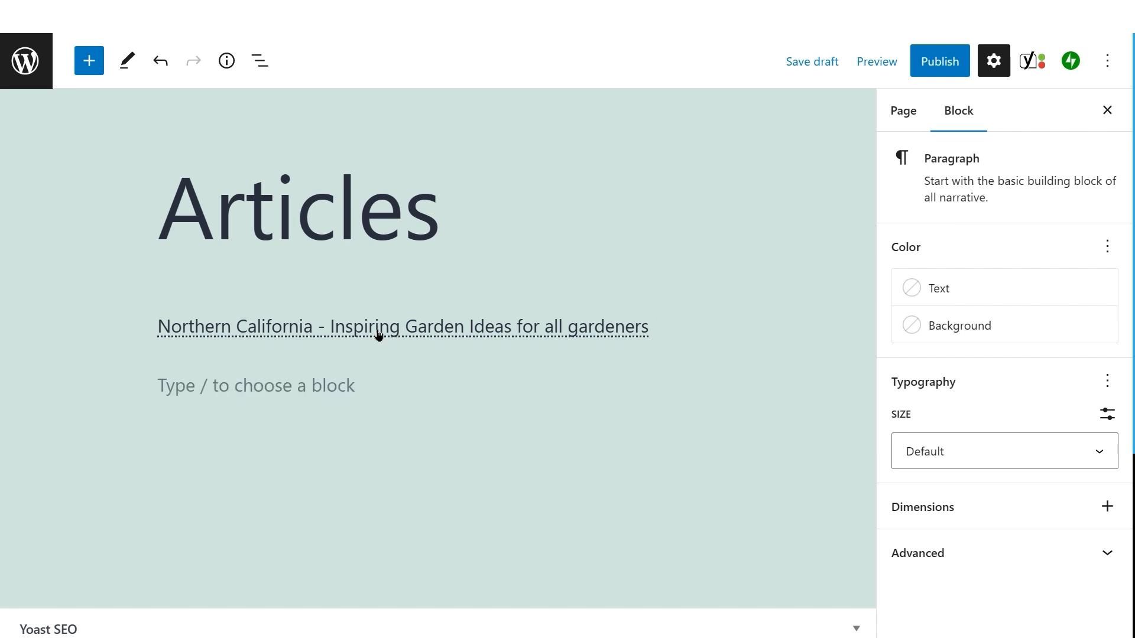
pyautogui.hotkey('alt', 'Tab')
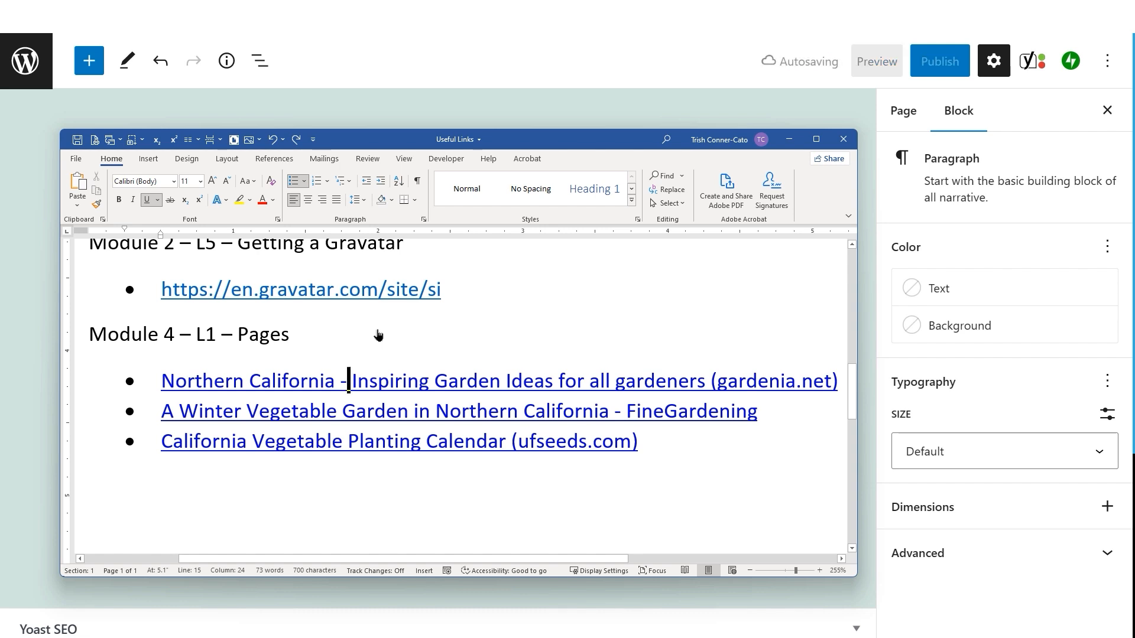
pyautogui.click(799, 144)
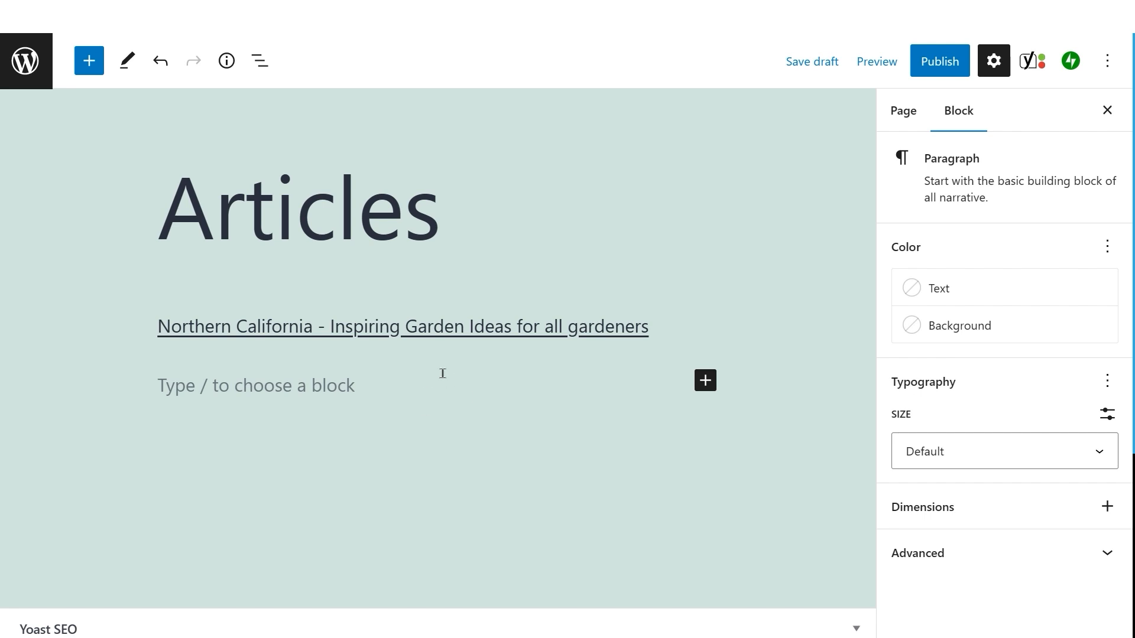
pyautogui.write('A Winter Vegetable Garden in Northern California')
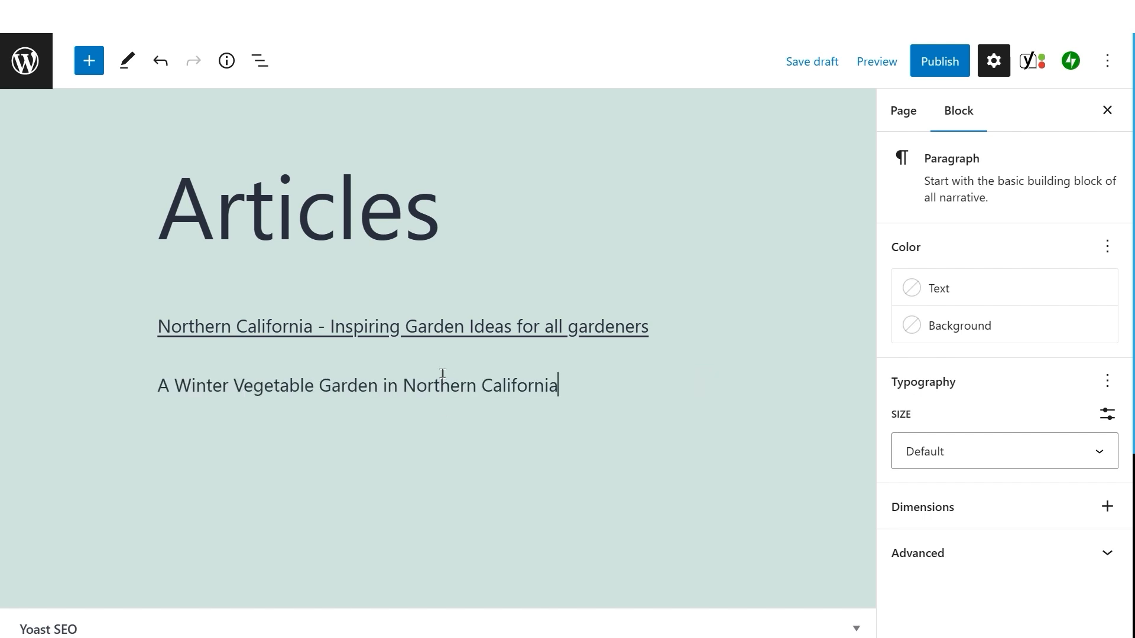
# Step: Select the whole new paragraph and start adding a link to it
pyautogui.hotkey('ctrl', 'shift', 'Left')
pyautogui.hotkey('ctrl', 'shift', 'Left')
pyautogui.hotkey('ctrl', 'shift', 'Left')
pyautogui.hotkey('ctrl', 'shift', 'Left')
pyautogui.hotkey('ctrl', 'shift', 'Left')
pyautogui.hotkey('ctrl', 'shift', 'Left')
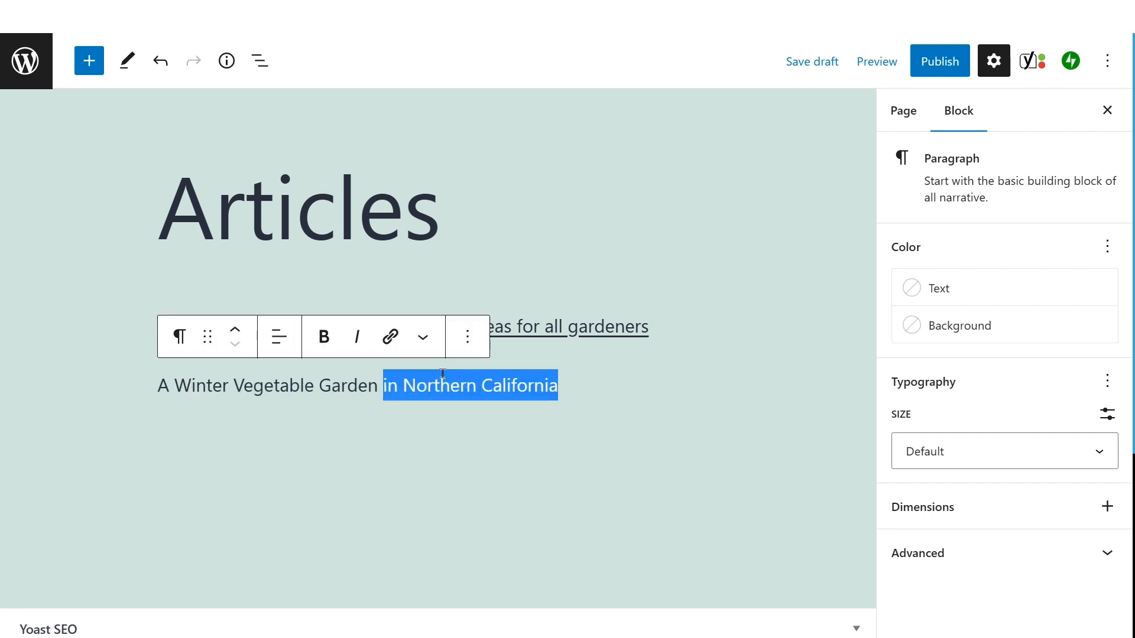
pyautogui.hotkey('ctrl', 'shift', 'Left')
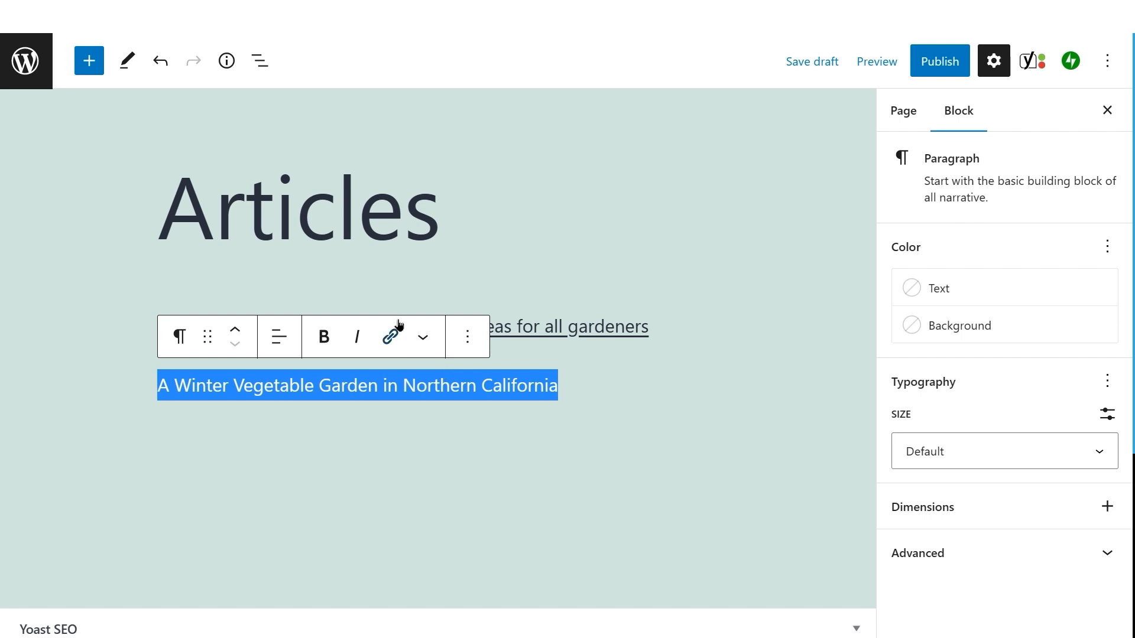
pyautogui.click(404, 341)
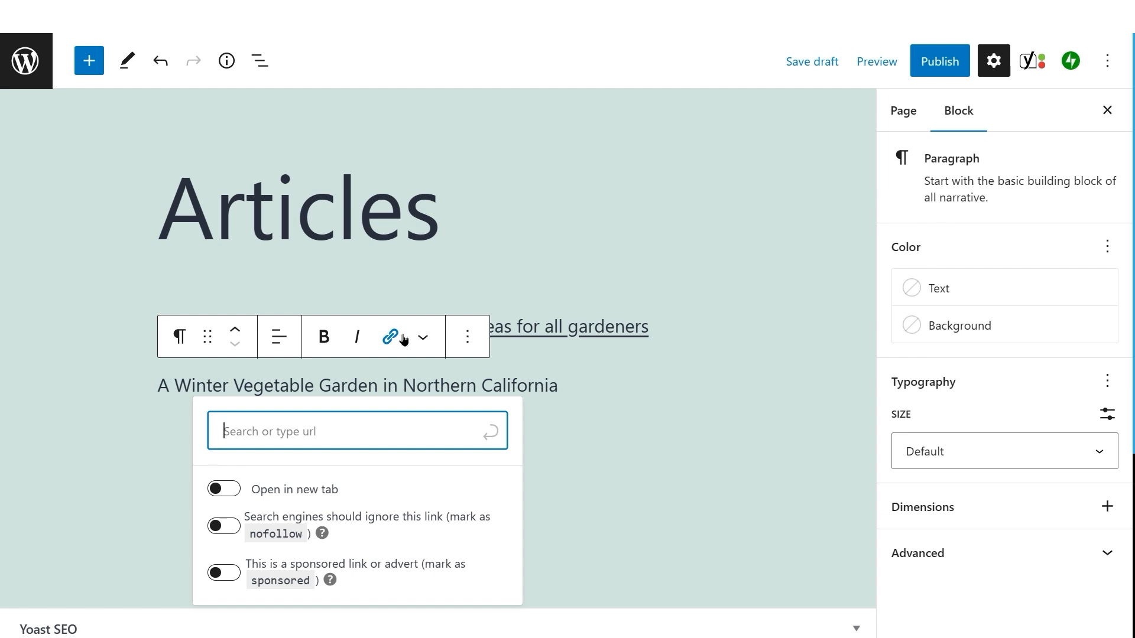
# Step: Switch to the Word document and copy the Winter Vegetable Garden hyperlink's address from its Edit Hyperlink dialog
pyautogui.hotkey('alt', 'Tab')
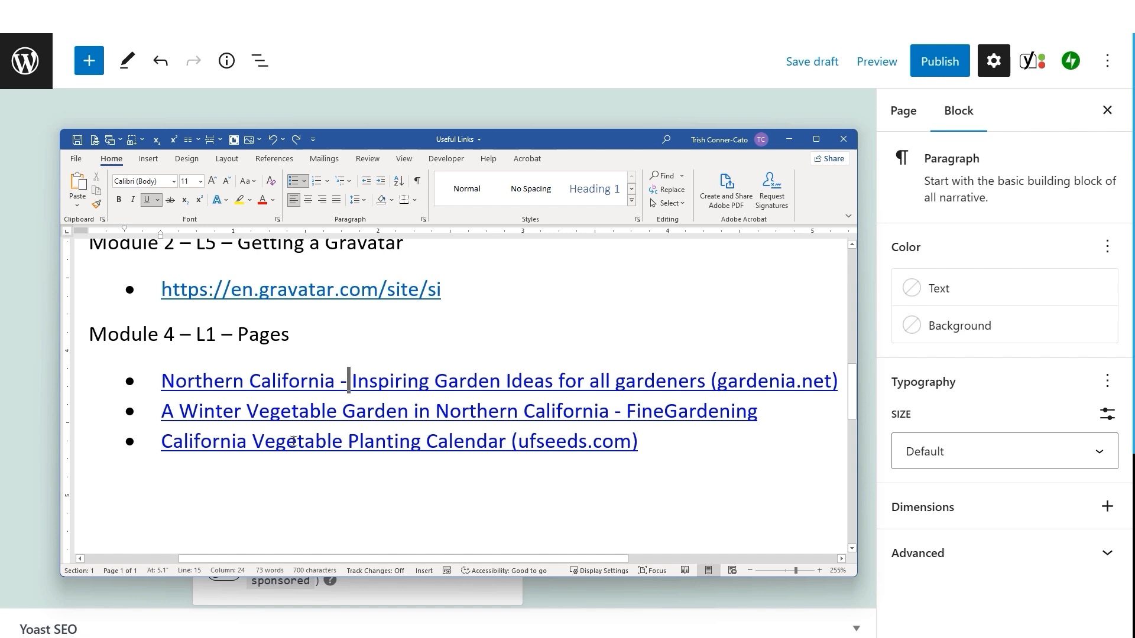
pyautogui.rightClick(337, 417)
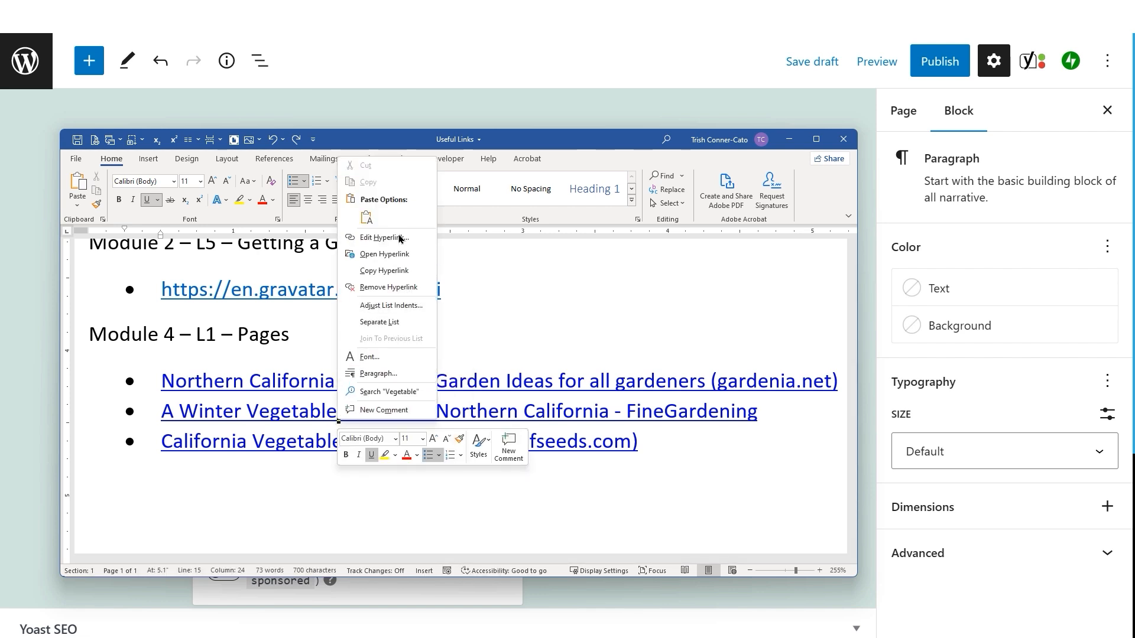
pyautogui.click(393, 239)
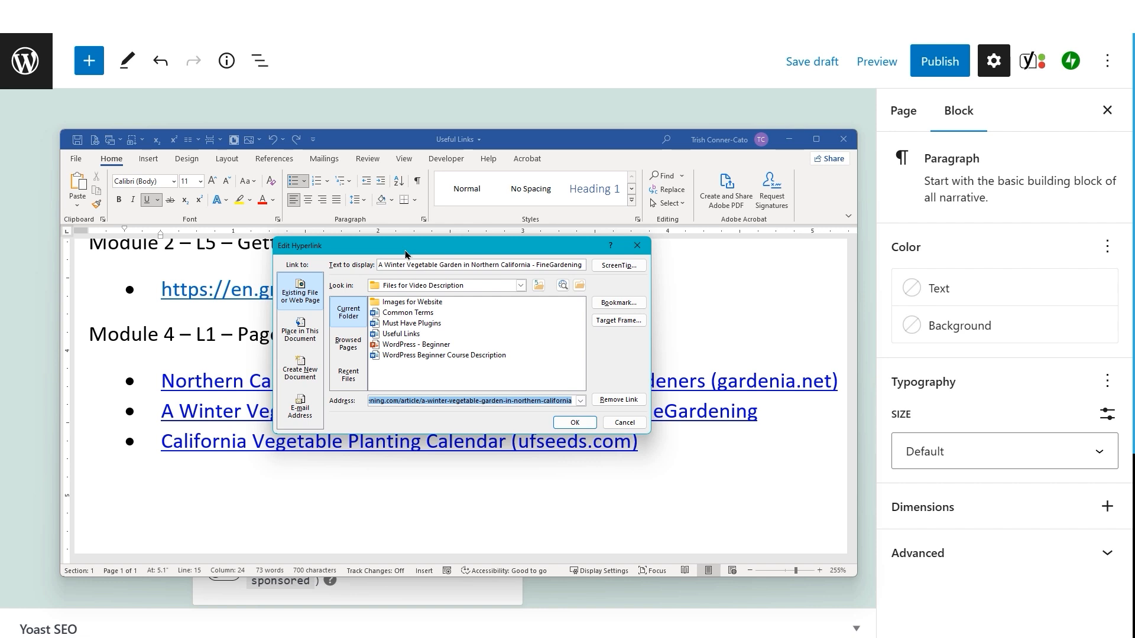
pyautogui.click(641, 423)
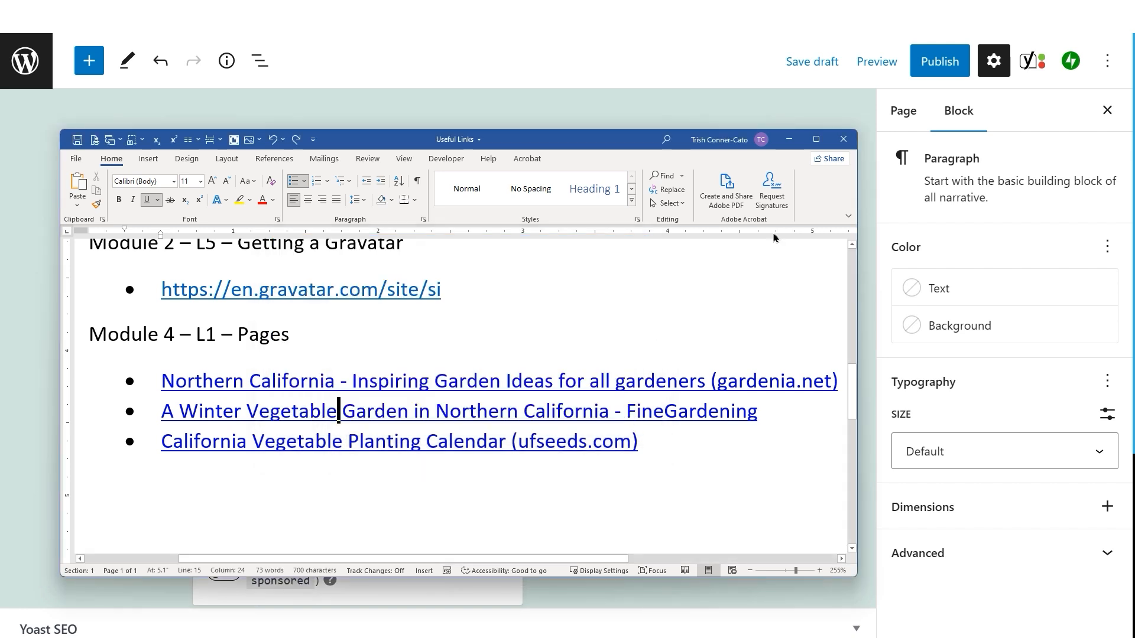
pyautogui.click(789, 139)
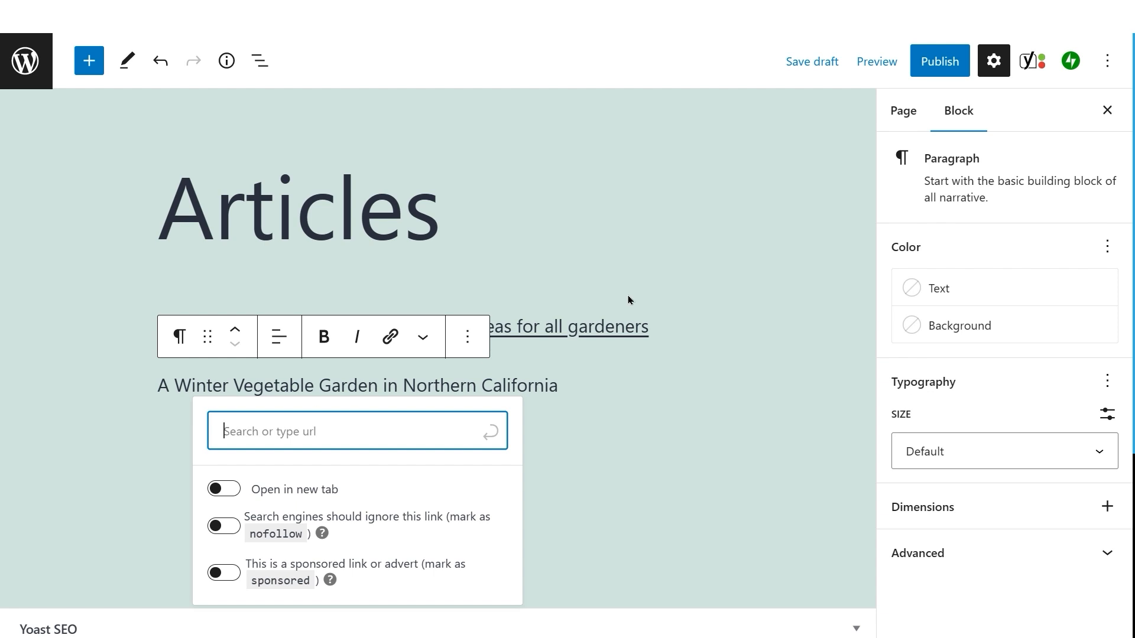
# Step: Paste the finegardening.com address as the second paragraph's link and set it to open in a new tab
pyautogui.write('https://www.finegardening.com/article/a-winter-vegetable-garden-in-northern-california')
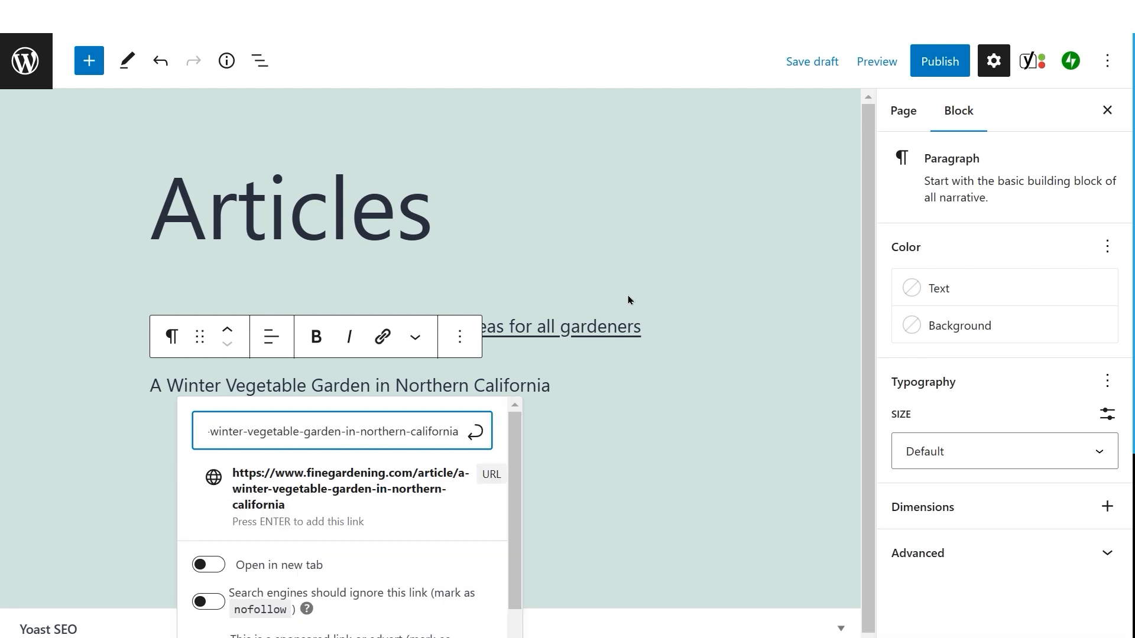
pyautogui.press('Return')
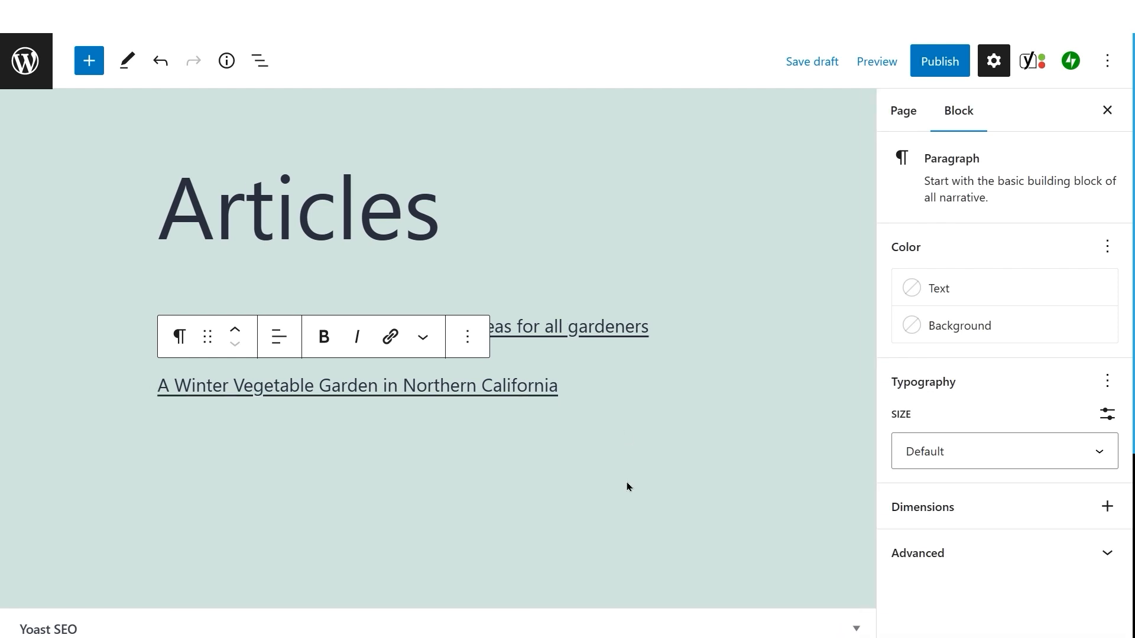
pyautogui.click(409, 393)
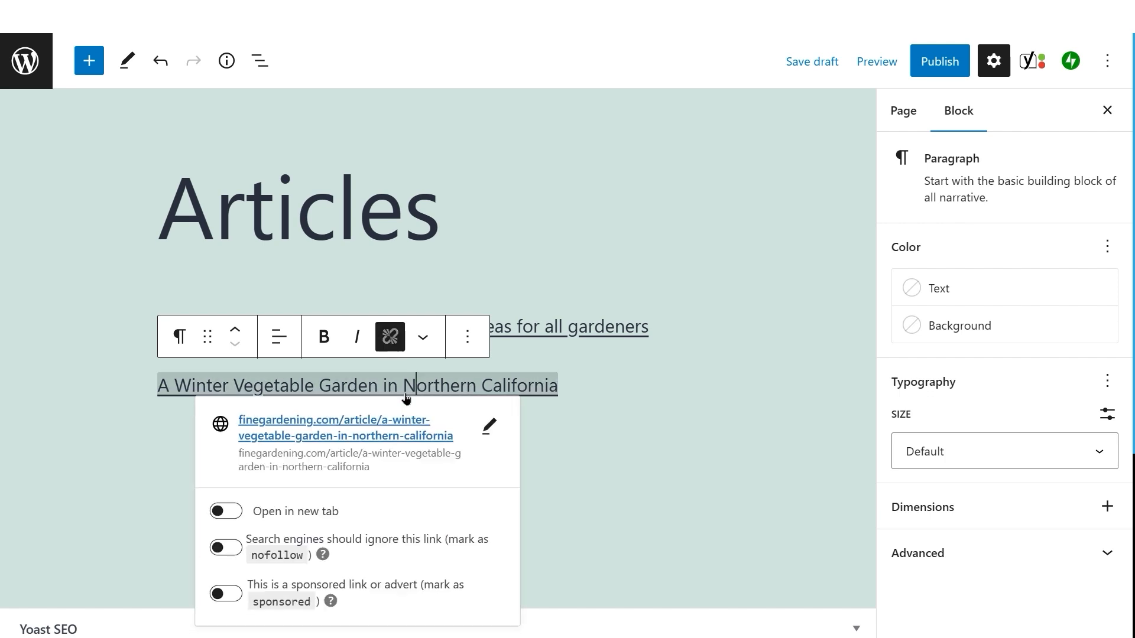
pyautogui.click(228, 515)
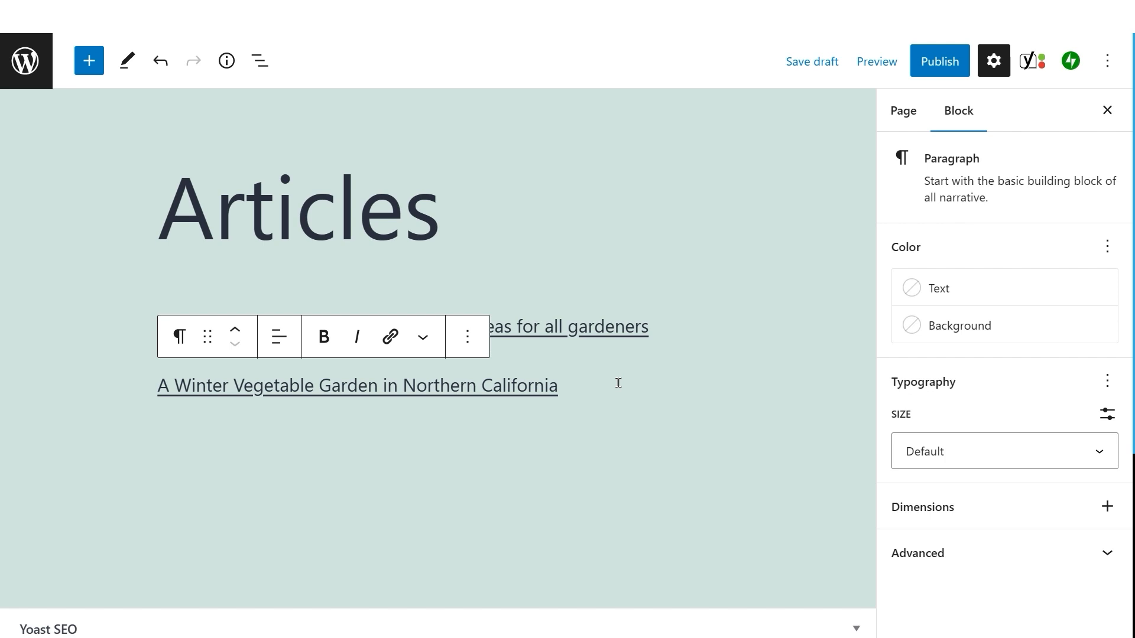
# Step: Paste California Vegetable Planting Calendar with its ufseeds.com link as a third paragraph and check that it opens in a new tab
pyautogui.press('Return')
pyautogui.write('California Vegetable Planting Calendar')
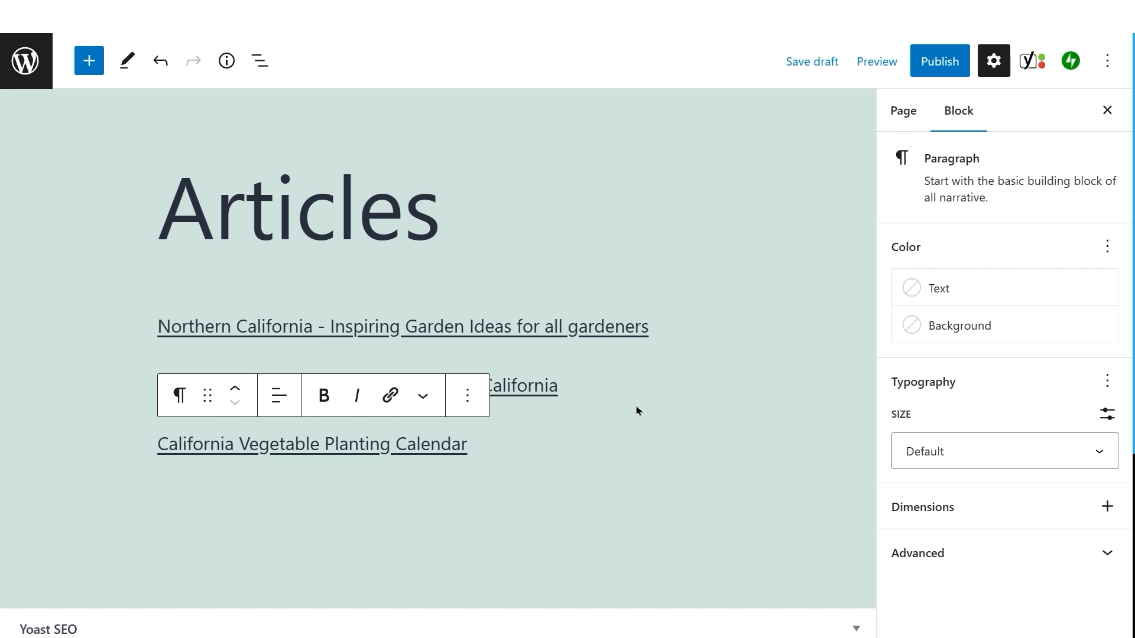
pyautogui.click(341, 453)
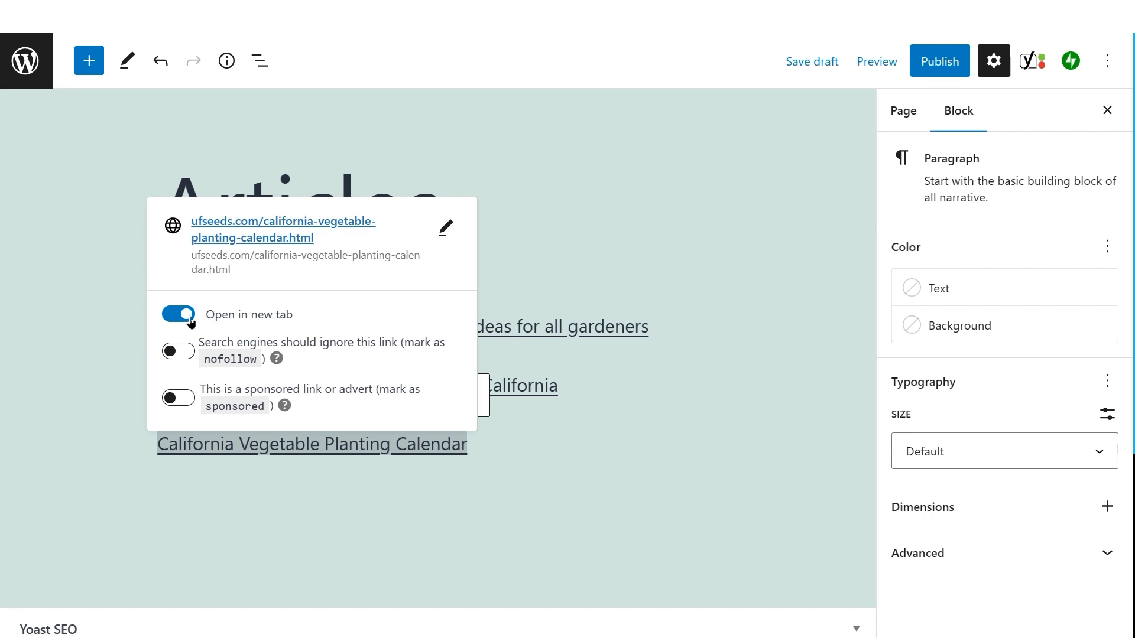
pyautogui.click(582, 457)
pyautogui.click(604, 420)
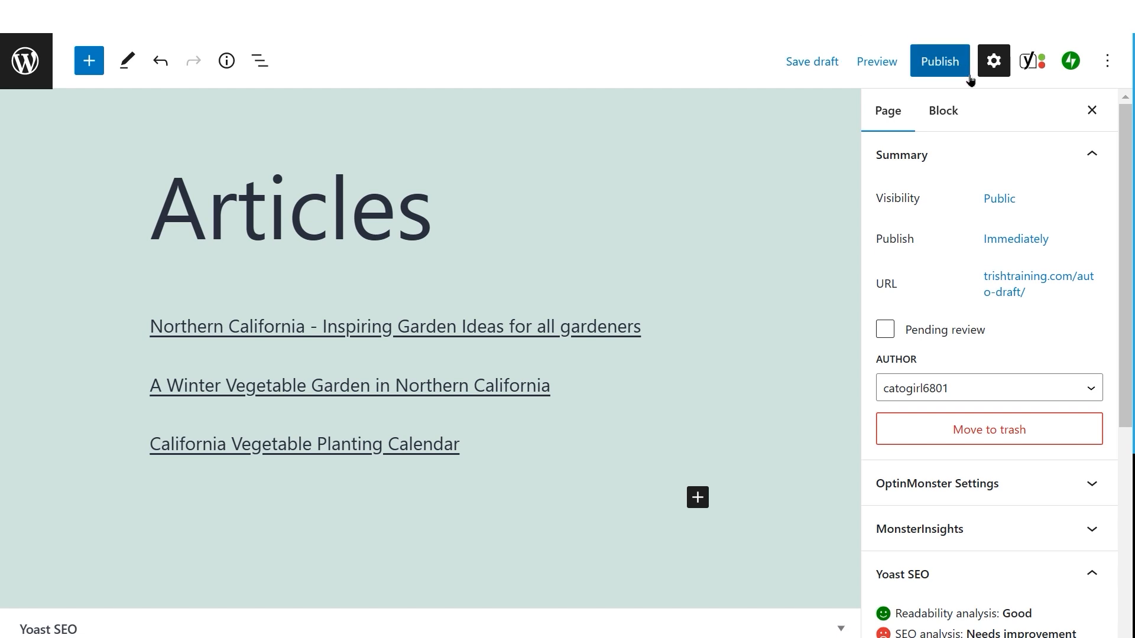
# Step: Publish the Articles page
pyautogui.click(932, 65)
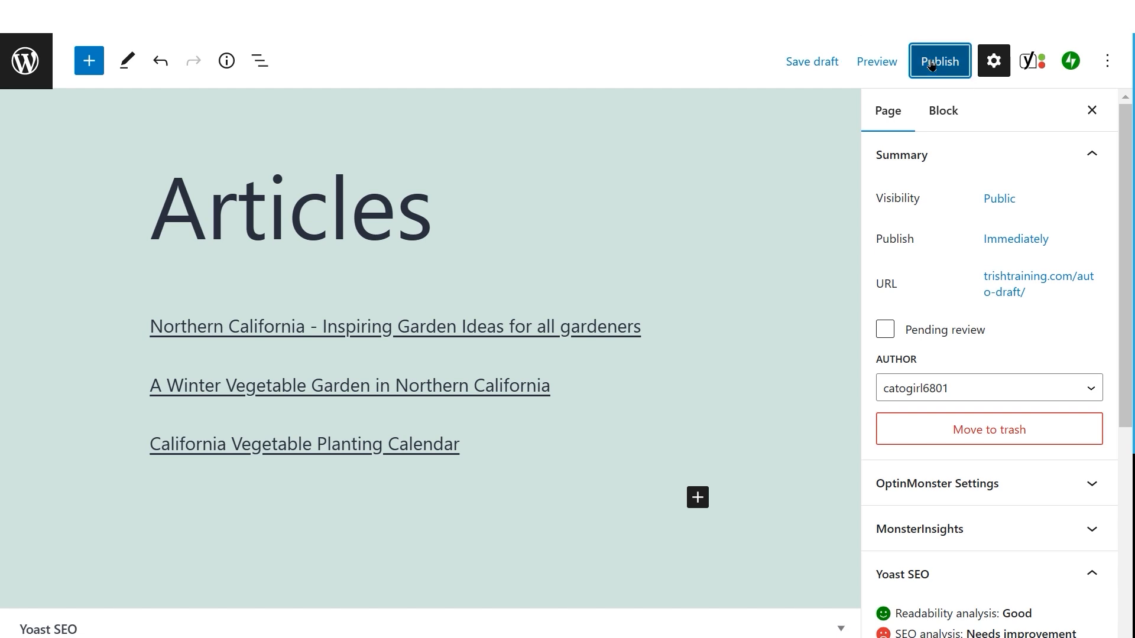
pyautogui.click(932, 62)
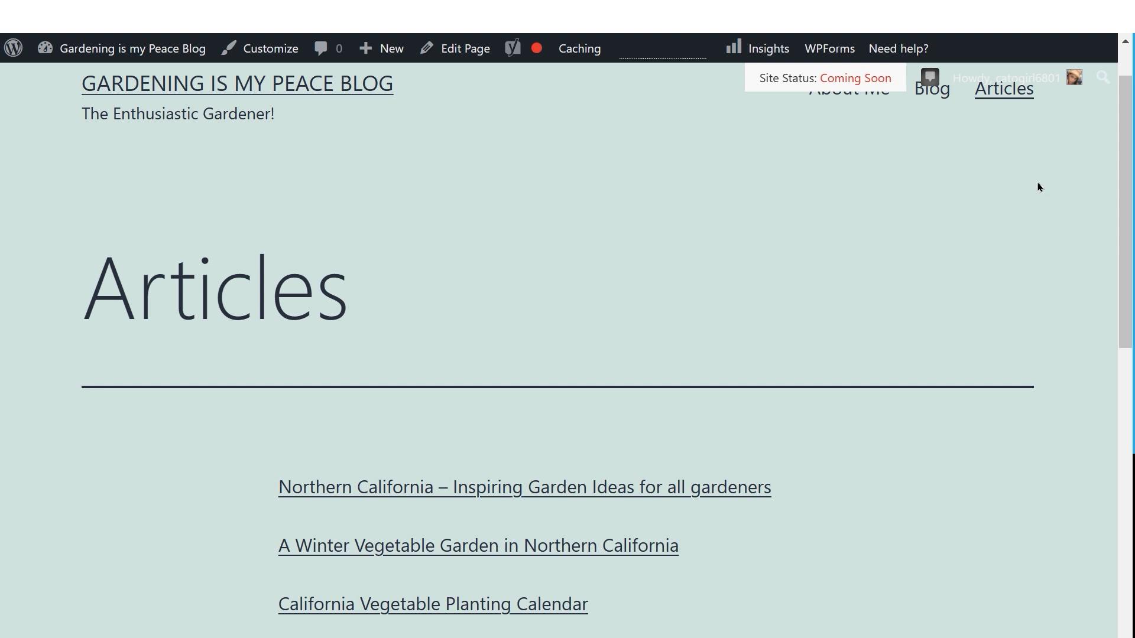
# Step: Test the first article link on the published Articles page, then return to the page's tab
pyautogui.scroll(2, 1040, 188)
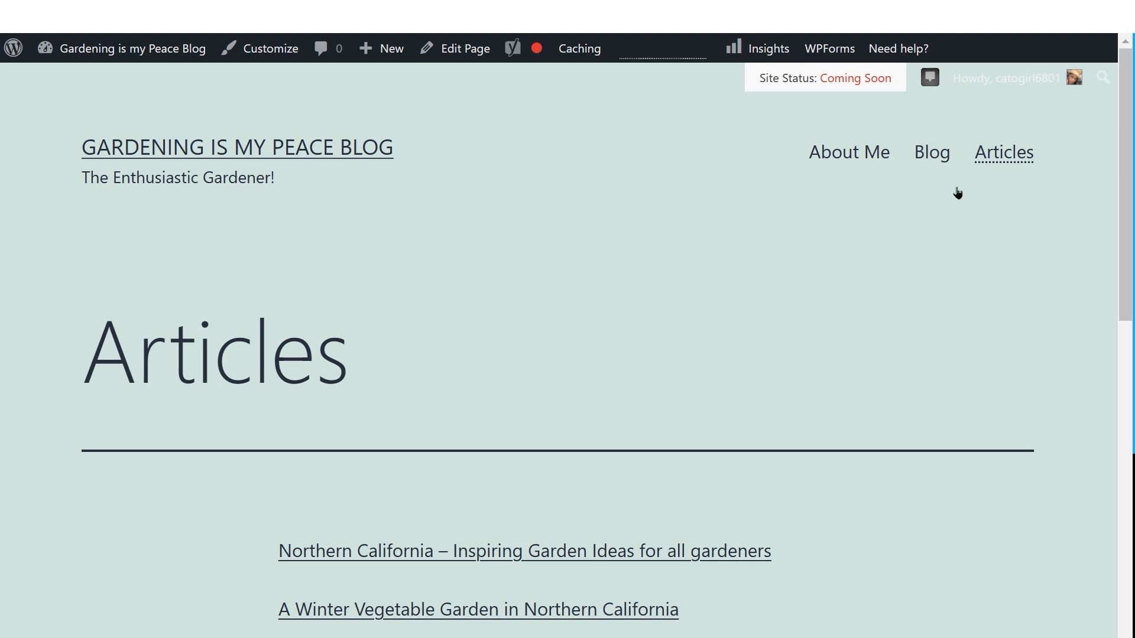
pyautogui.scroll(-2, 600, 309)
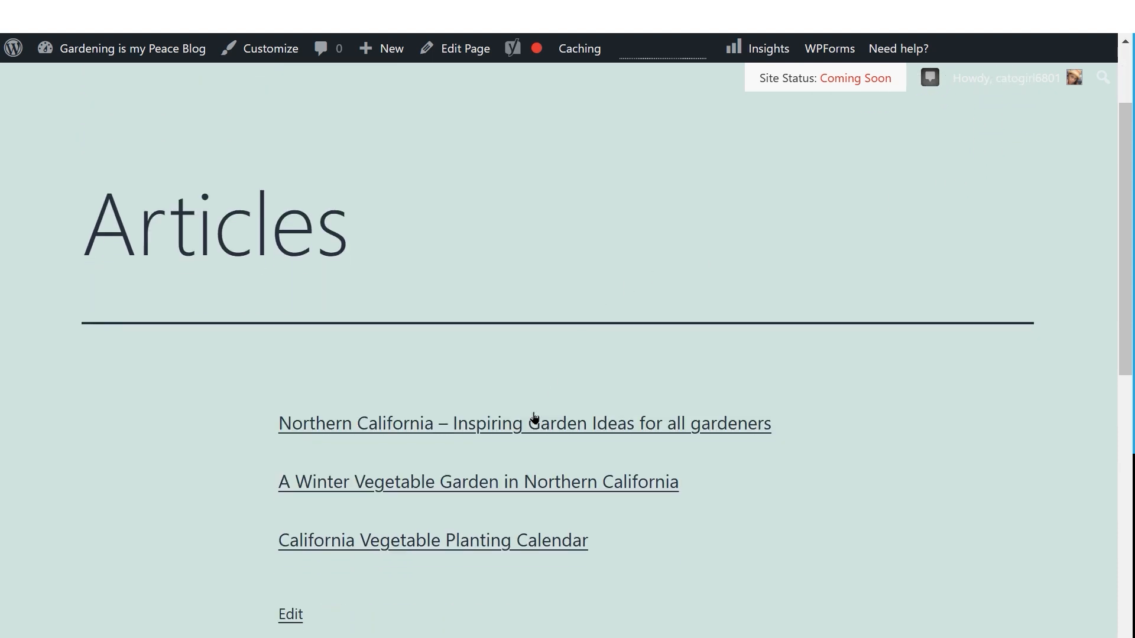
pyautogui.moveTo(523, 431); pyautogui.dragTo(514, 431)
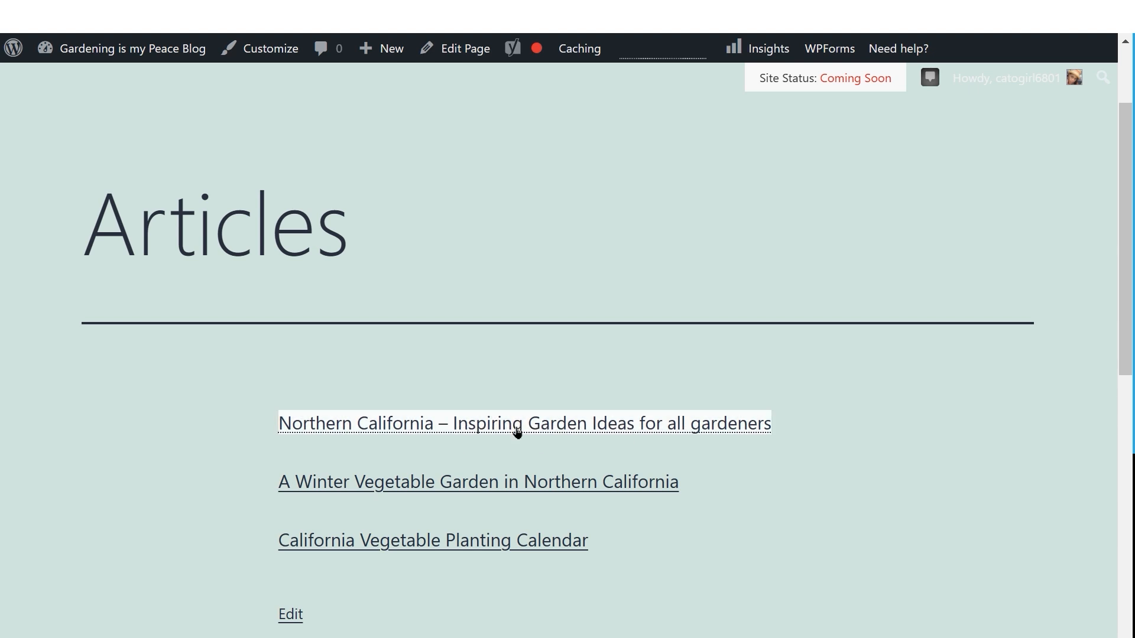
pyautogui.click(515, 431)
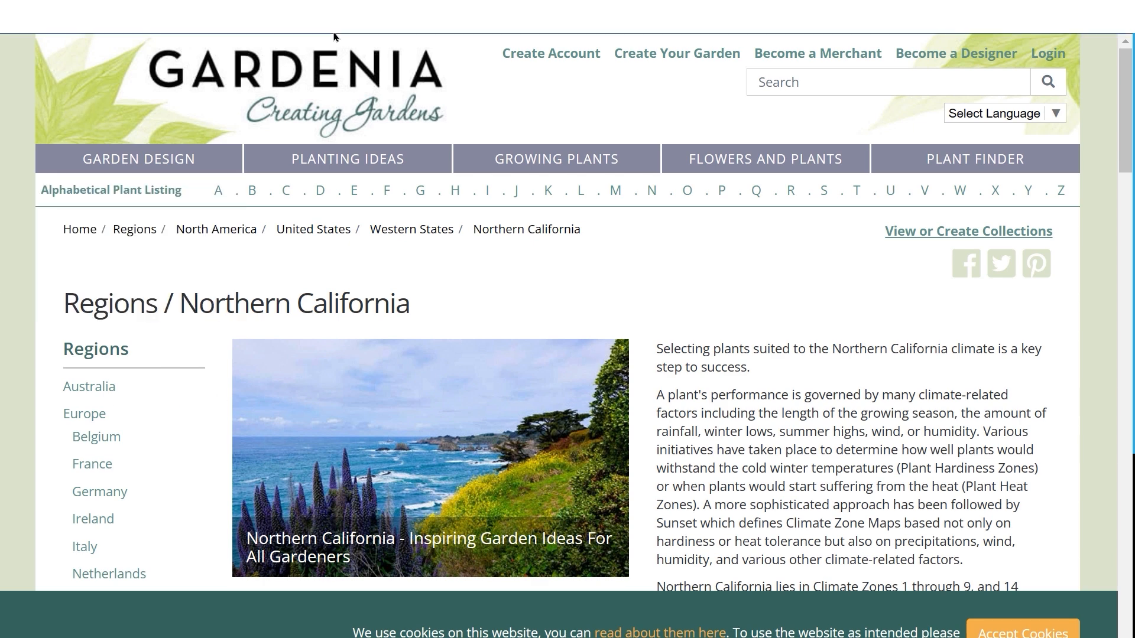
pyautogui.moveTo(334, 35)
pyautogui.moveTo(19, 219)
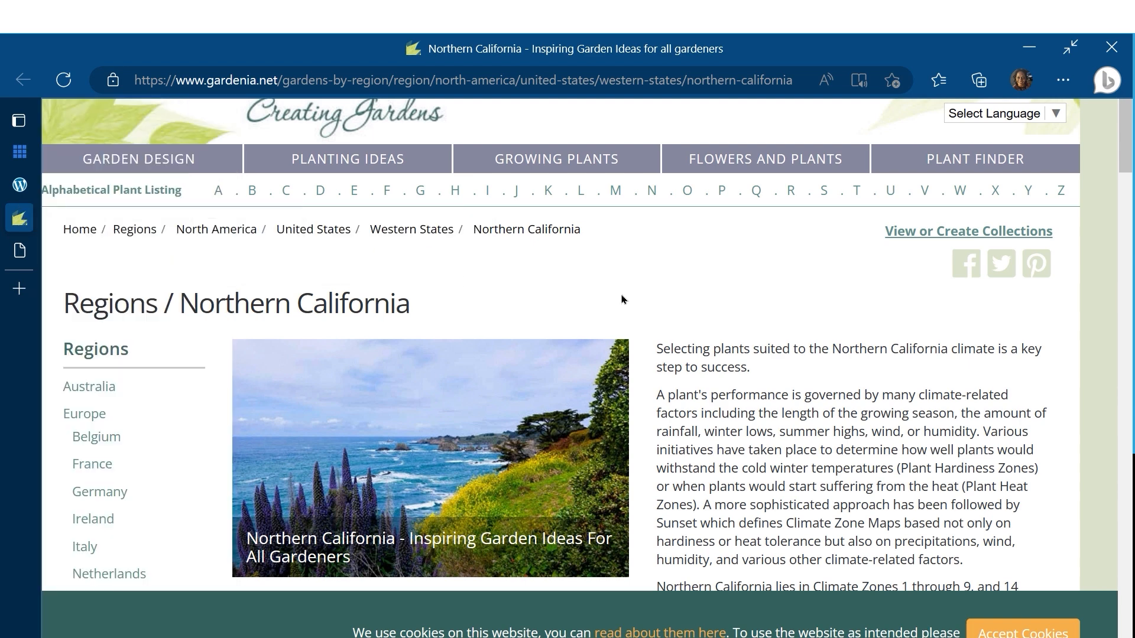
pyautogui.moveTo(114, 230)
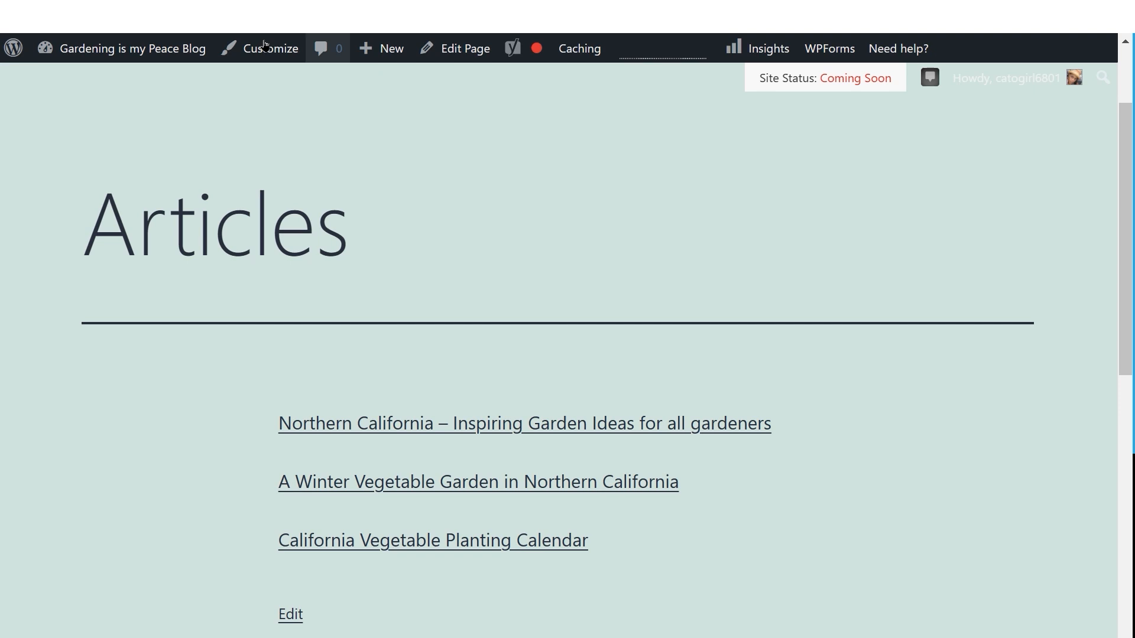
pyautogui.moveTo(40, 58)
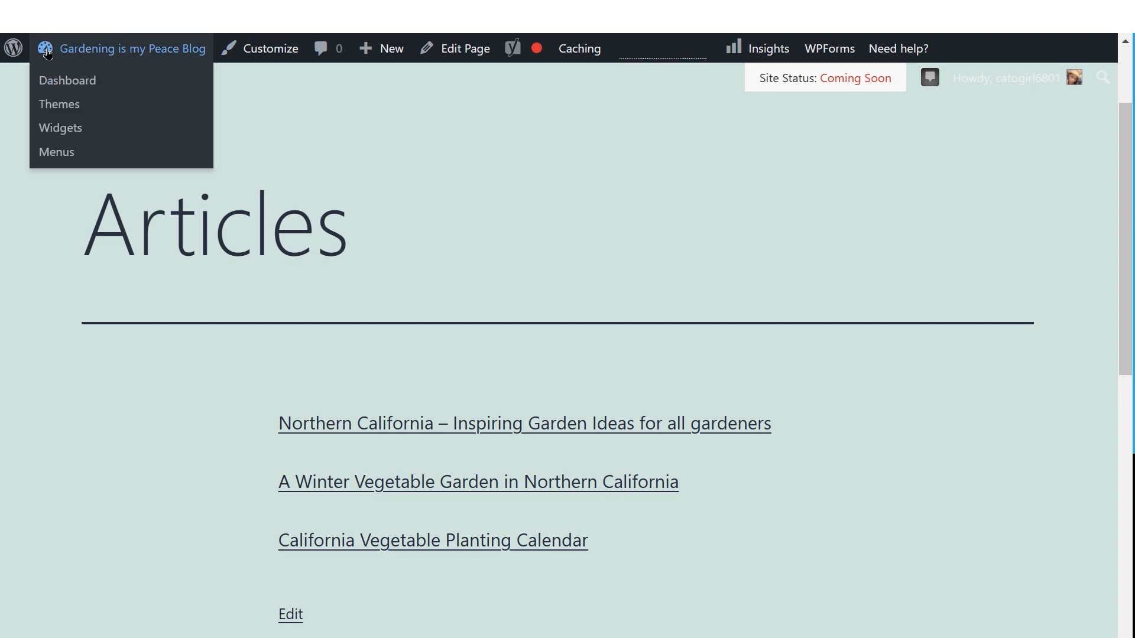
# Step: Open the All Pages list from the site dashboard
pyautogui.click(48, 54)
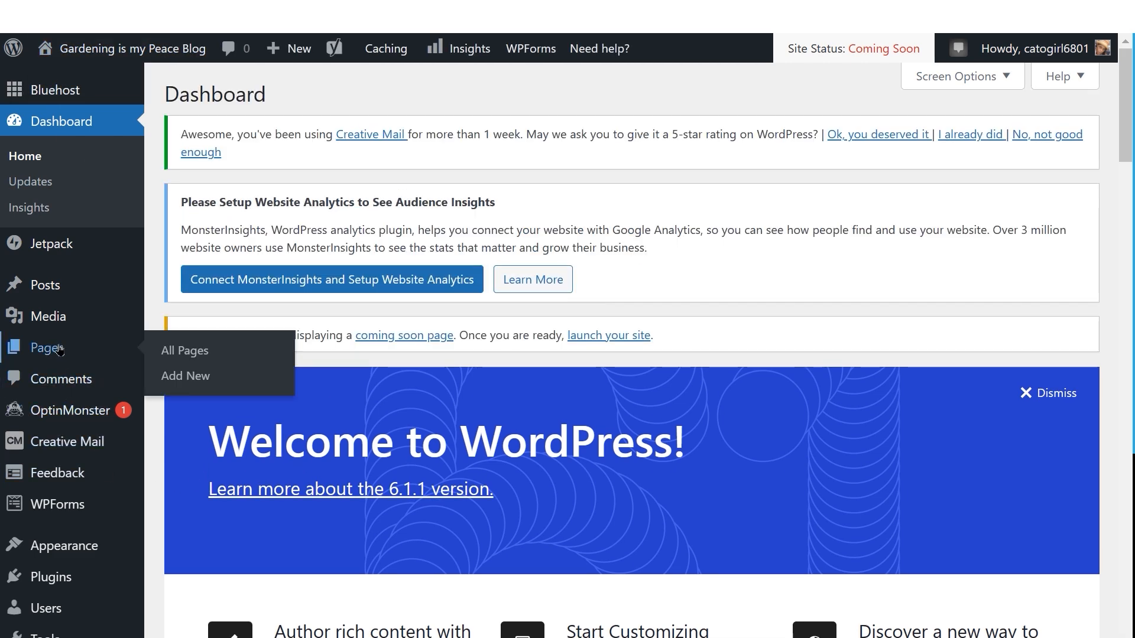
pyautogui.click(47, 348)
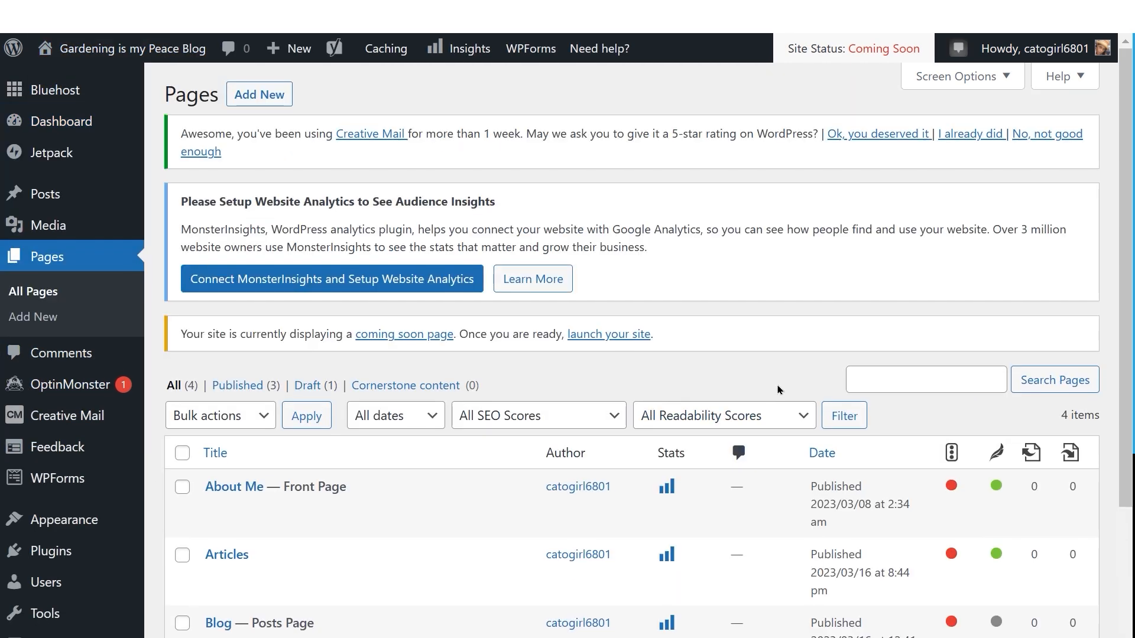
pyautogui.scroll(-3, 437, 527)
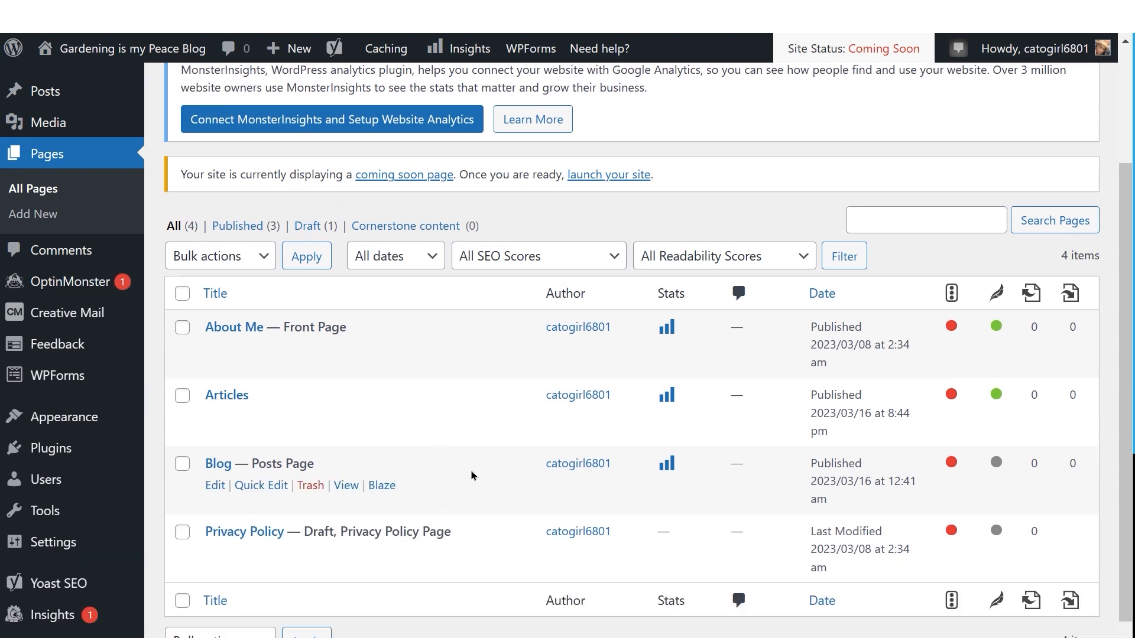
pyautogui.moveTo(395, 392)
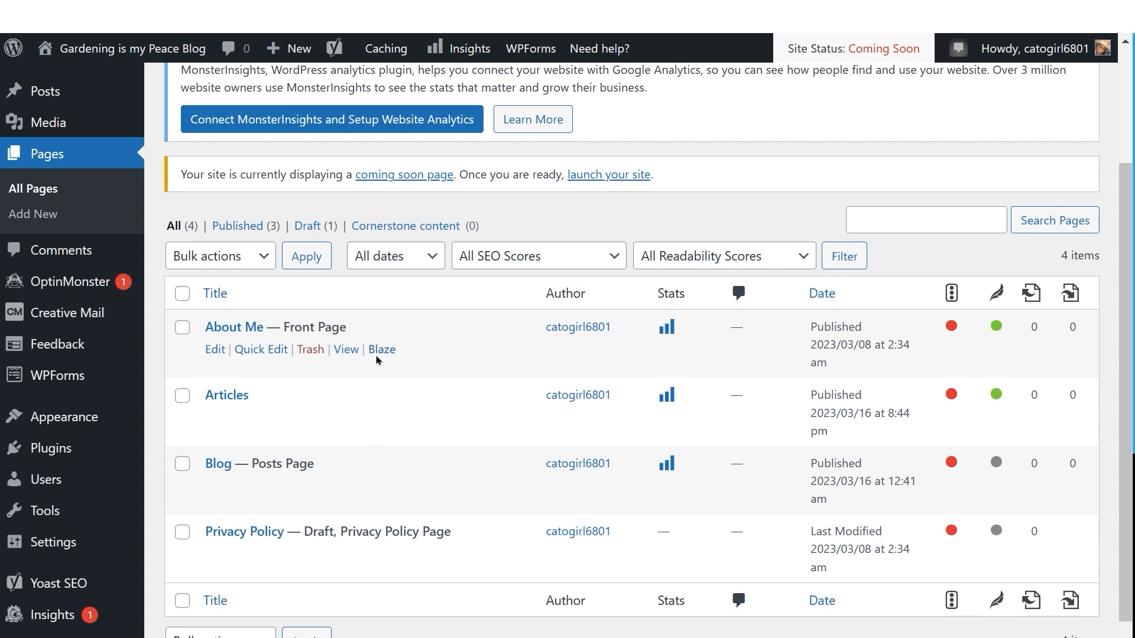
pyautogui.scroll(1, 379, 354)
pyautogui.scroll(1, 379, 355)
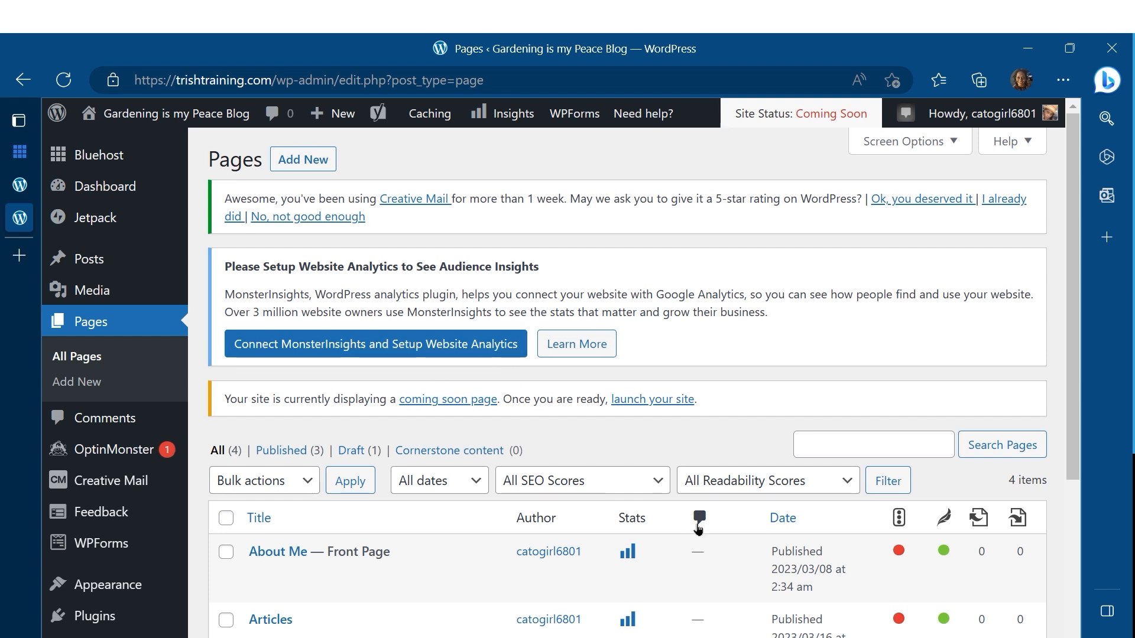
# Step: Examine the SEO and readability score indicators for each page in the list
pyautogui.scroll(-1, 731, 509)
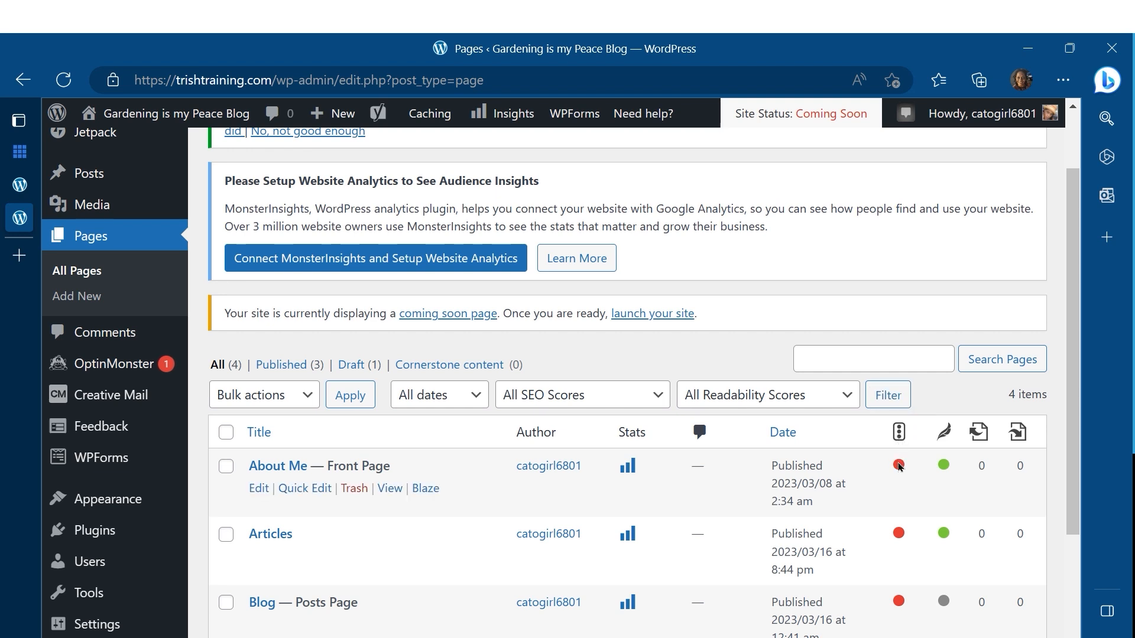
pyautogui.moveTo(900, 471)
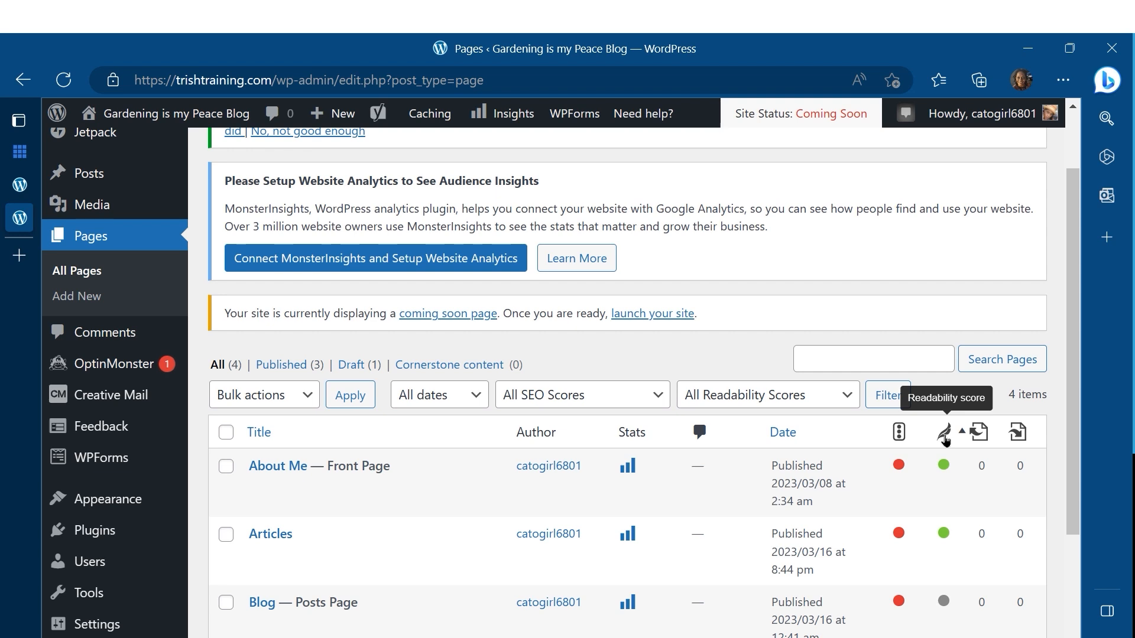
pyautogui.moveTo(943, 468)
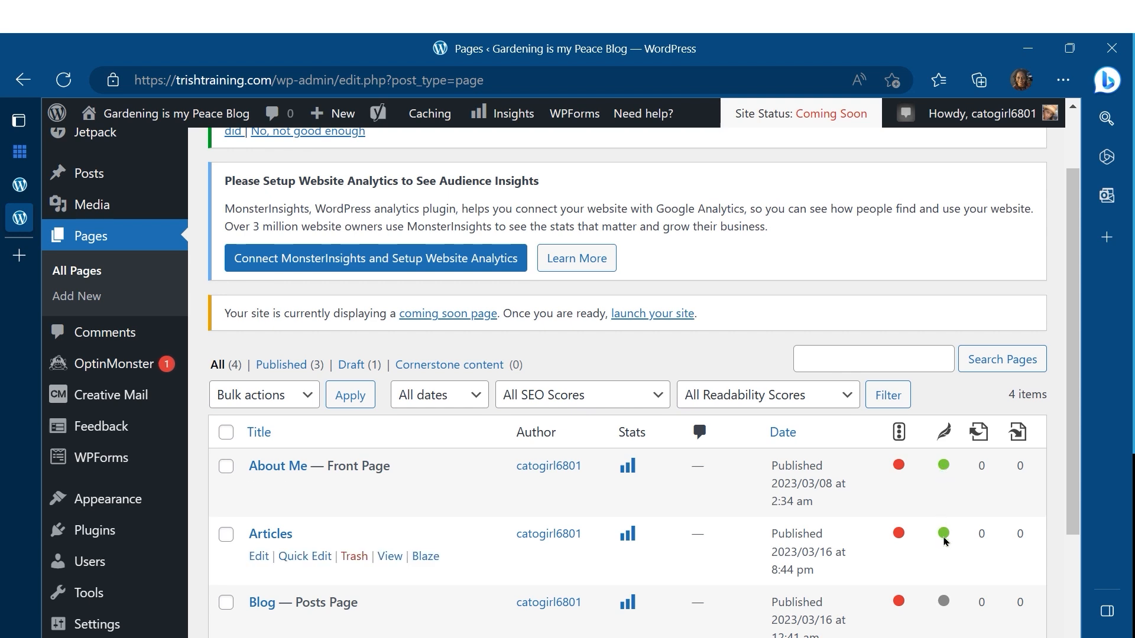
pyautogui.moveTo(945, 535)
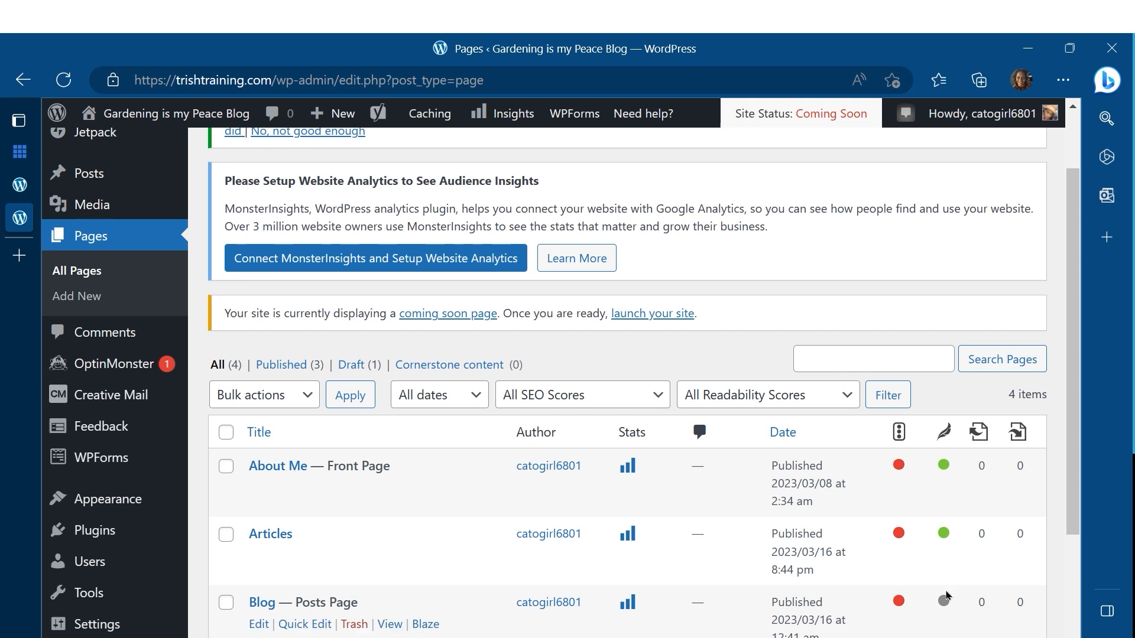
pyautogui.moveTo(947, 603)
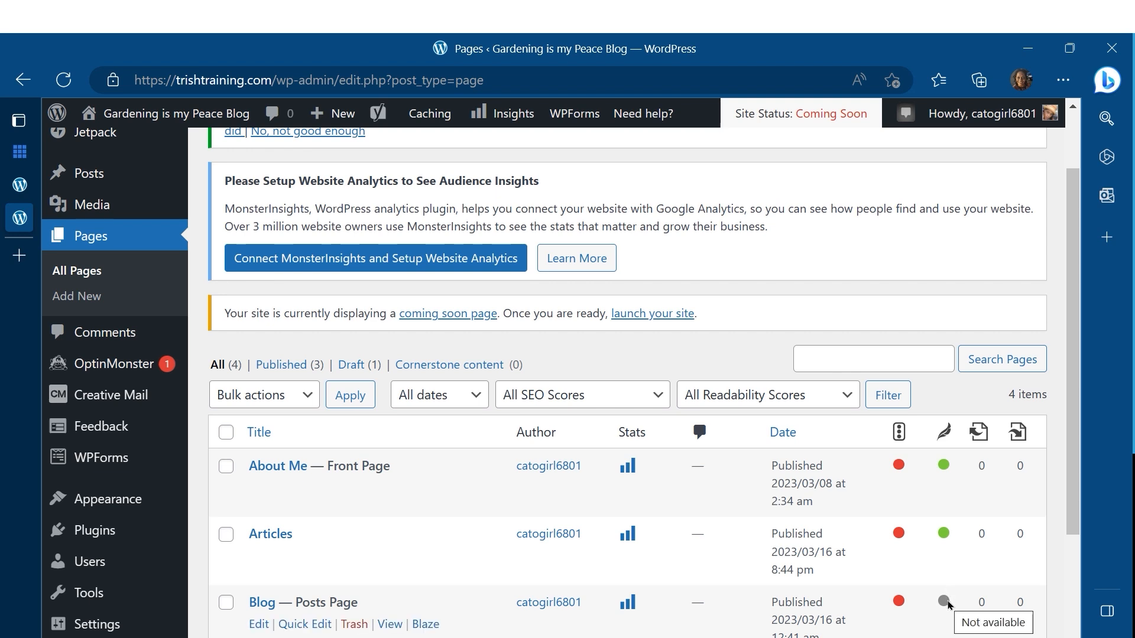
pyautogui.scroll(-2, 948, 604)
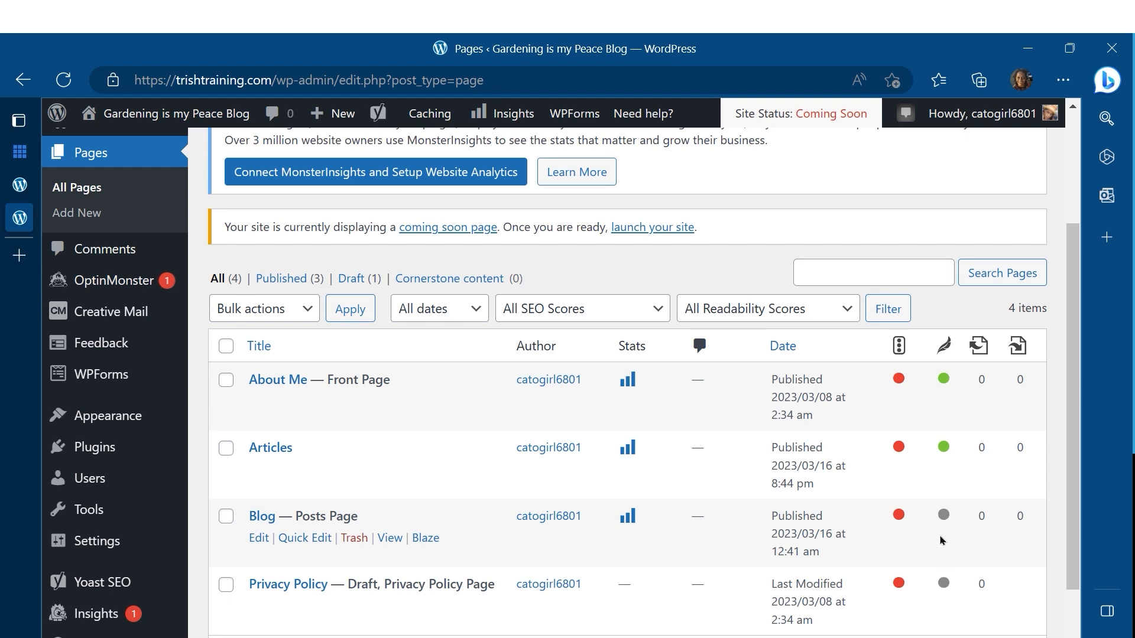
pyautogui.scroll(1, 943, 536)
pyautogui.scroll(1, 943, 528)
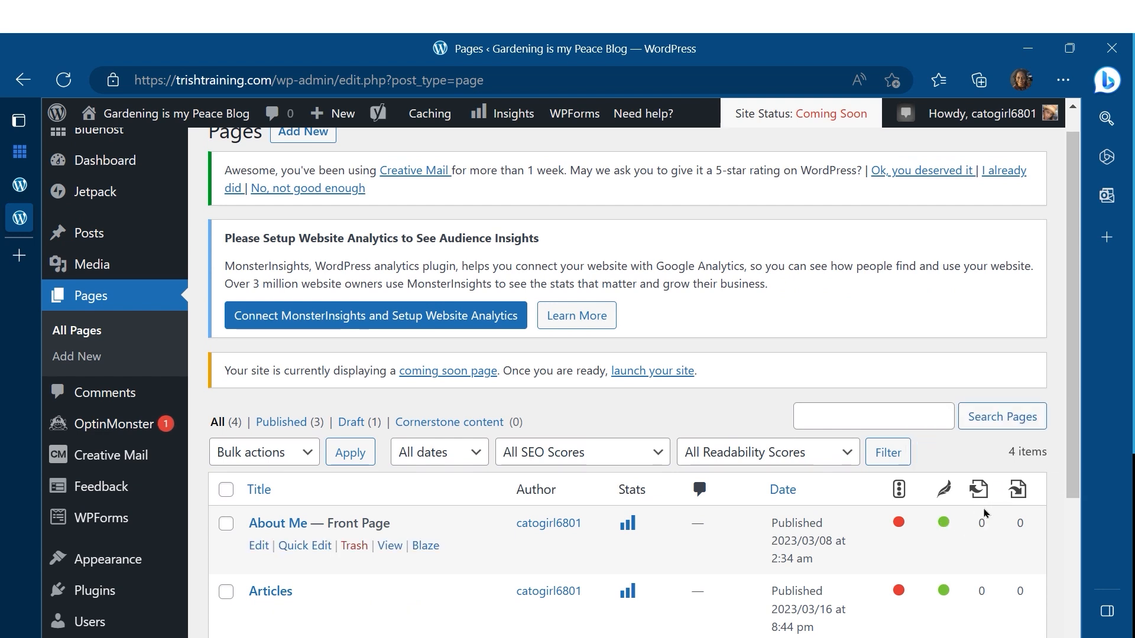
pyautogui.moveTo(984, 504)
pyautogui.scroll(-2, 982, 609)
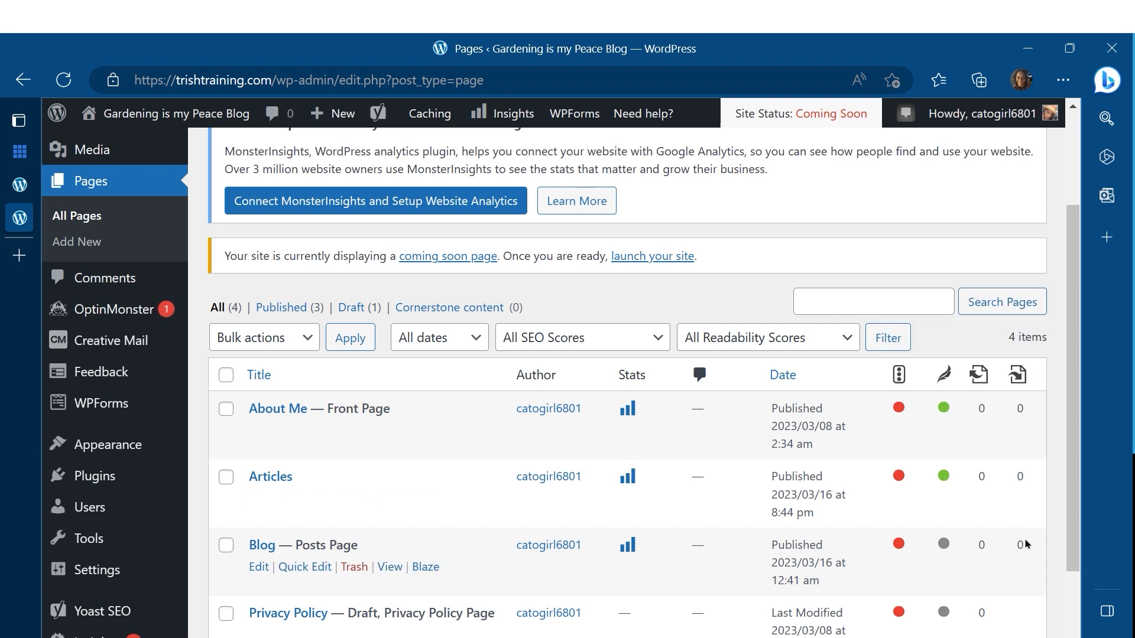
pyautogui.scroll(-2, 1026, 545)
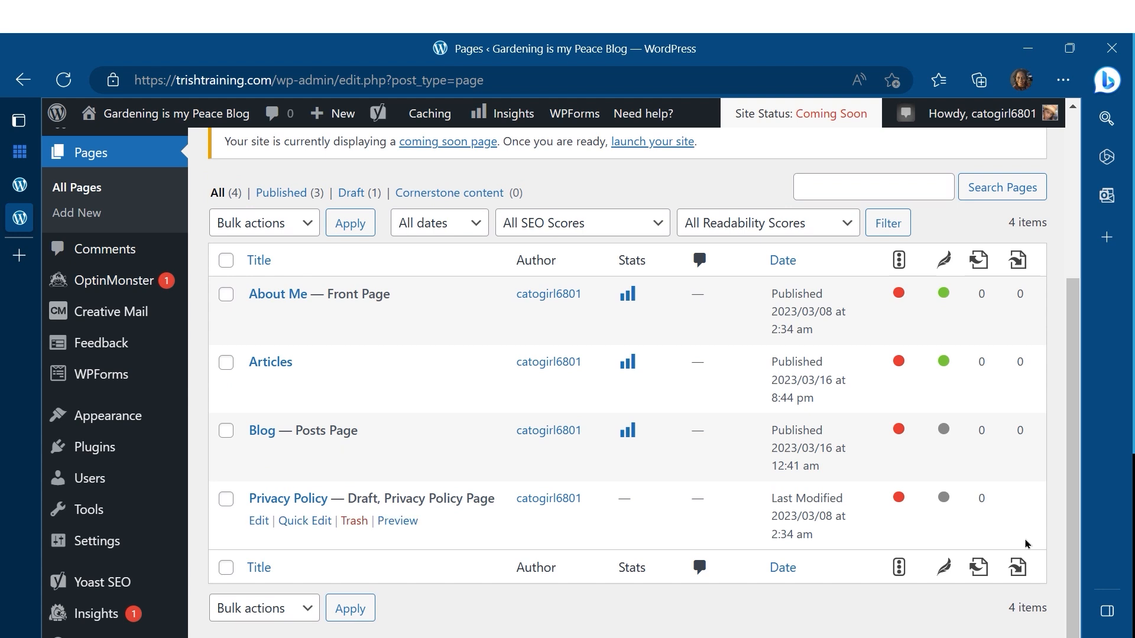
pyautogui.scroll(2, 1027, 545)
pyautogui.scroll(-2, 1027, 545)
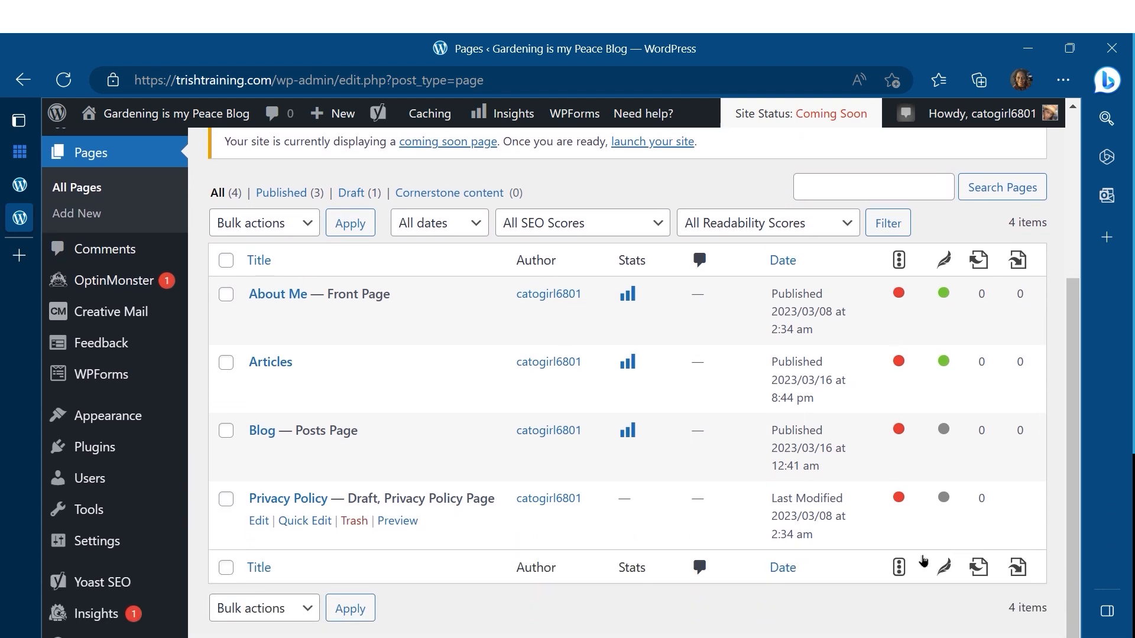
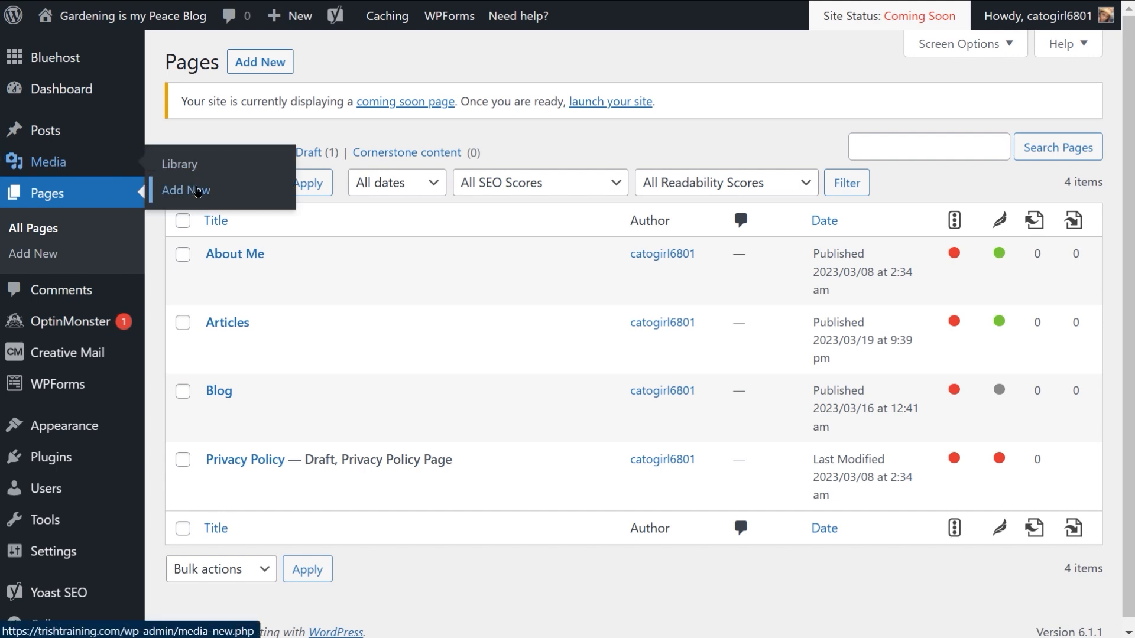
# Step: Upload the 14 images from the Images for Website folder to the media library
pyautogui.click(198, 190)
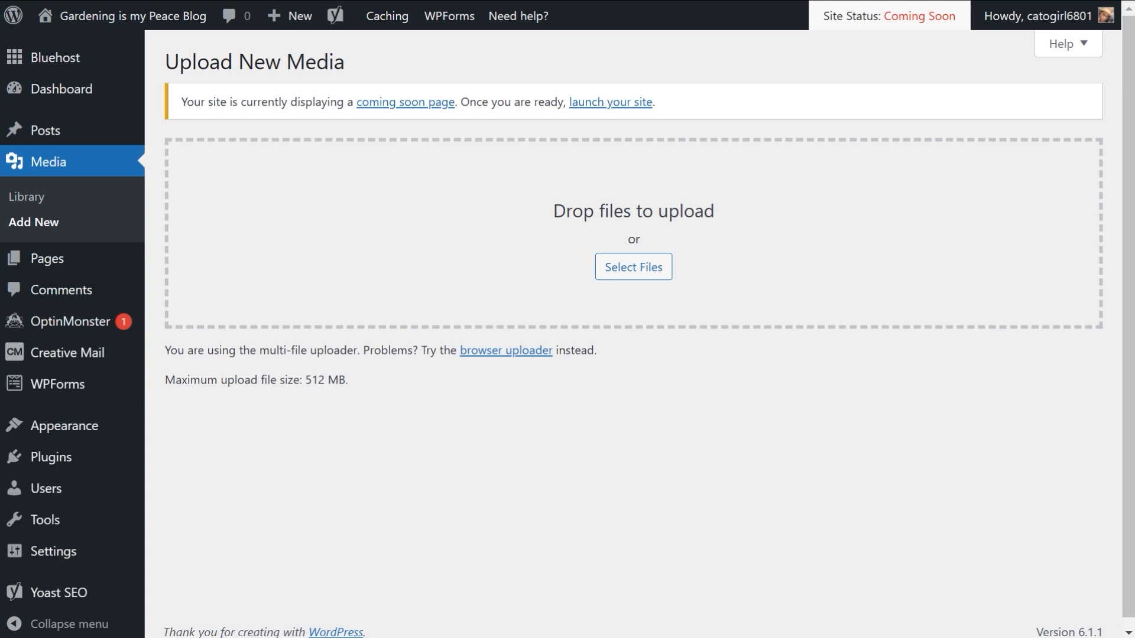
pyautogui.hotkey('alt', 'Tab')
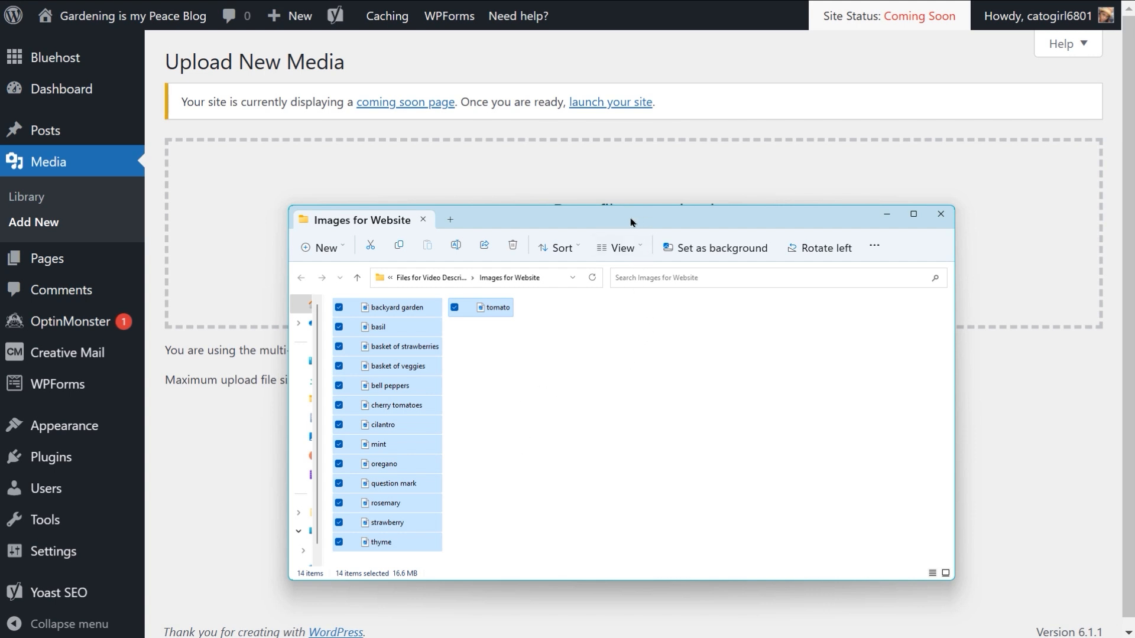
pyautogui.hotkey('alt', 'Tab')
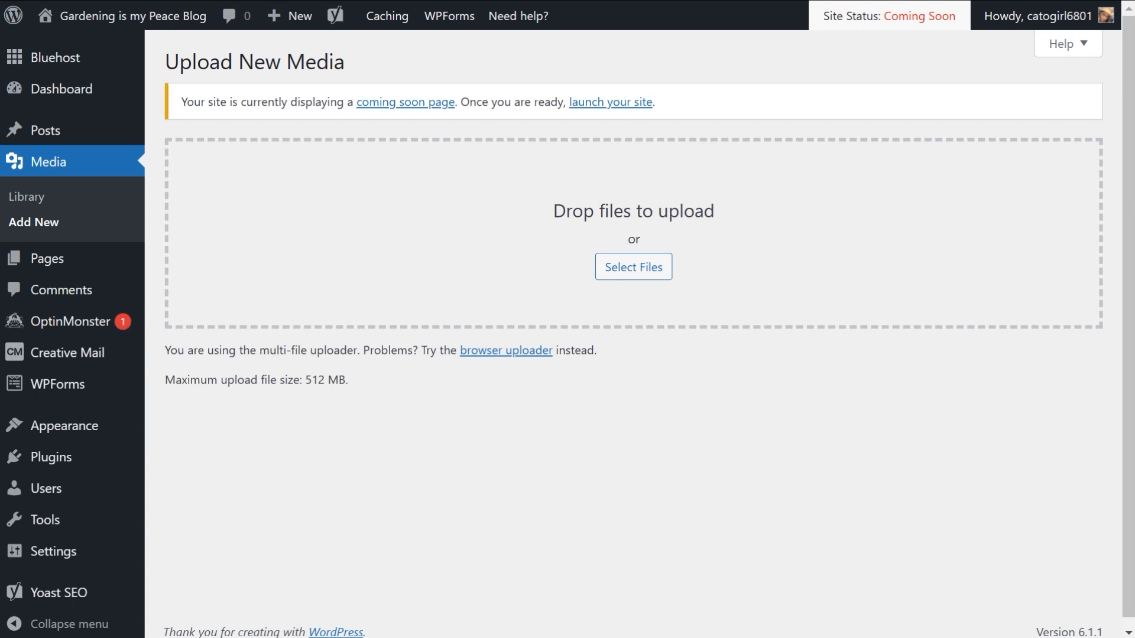
pyautogui.moveTo(1132, 204); pyautogui.dragTo(587, 237)
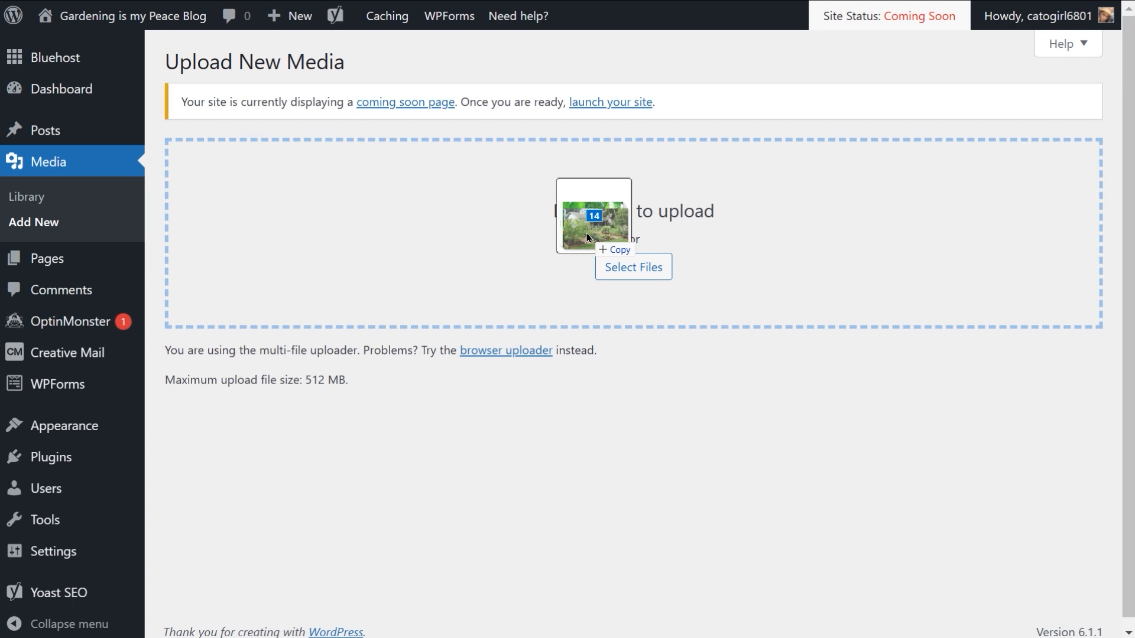
pyautogui.moveTo(586, 233); pyautogui.dragTo(586, 234)
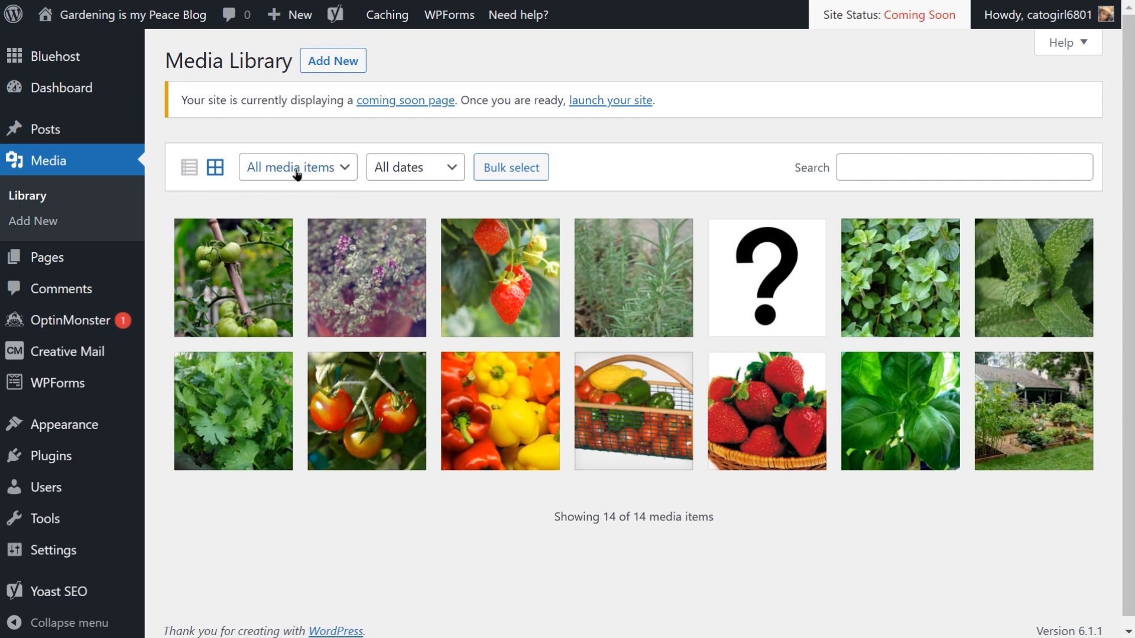
# Step: Browse the media type and date filters, then search the library for basil and clear the search
pyautogui.click(340, 171)
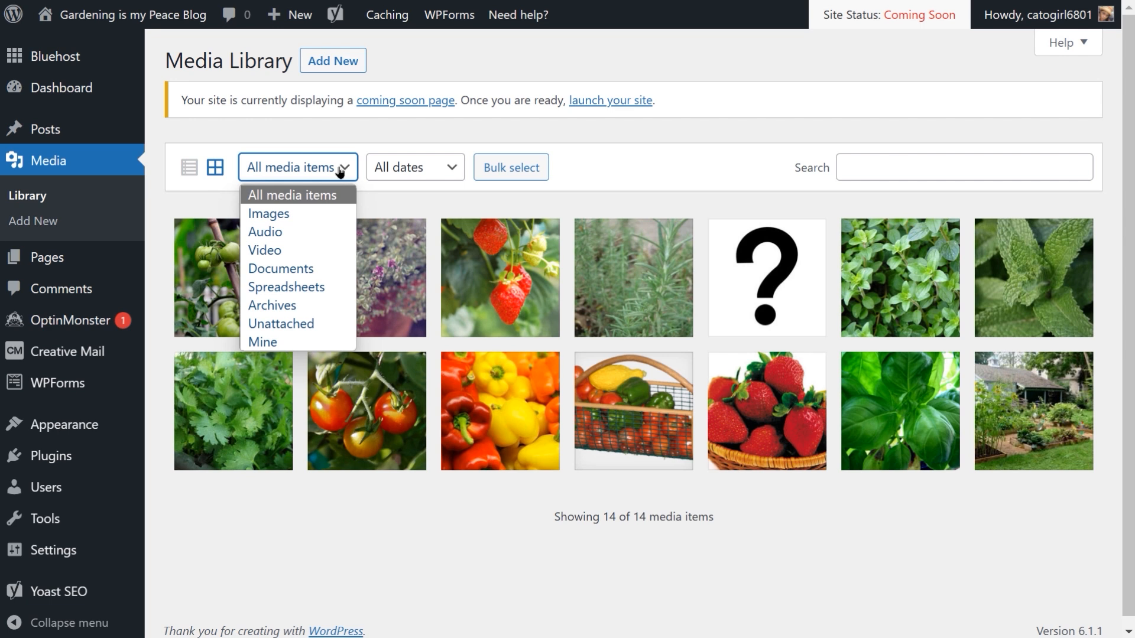
pyautogui.click(458, 170)
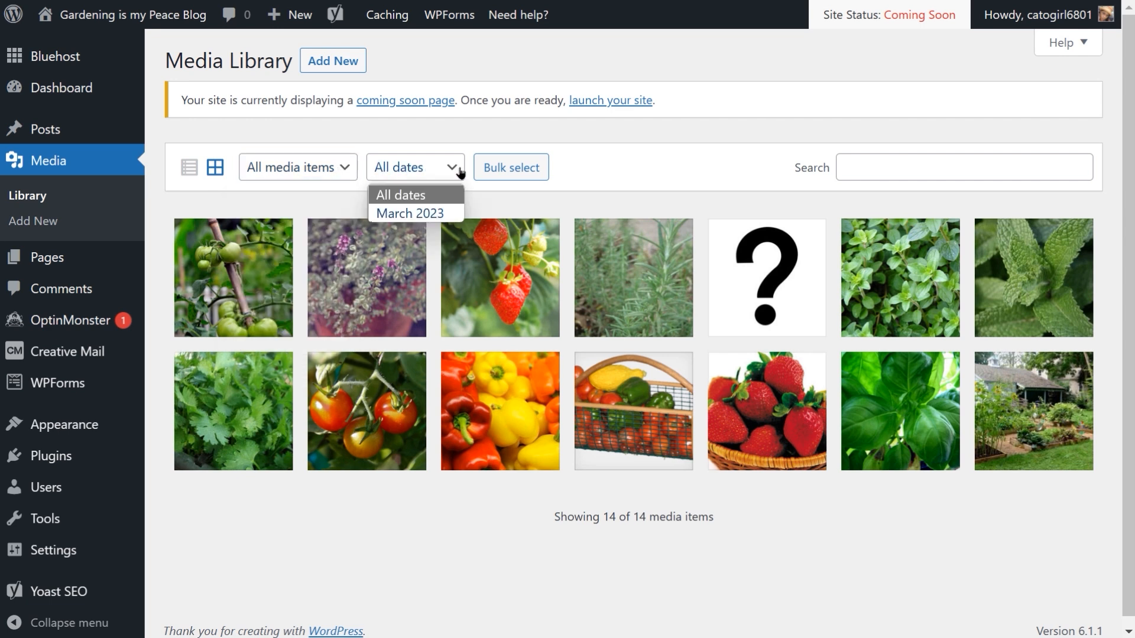
pyautogui.click(460, 171)
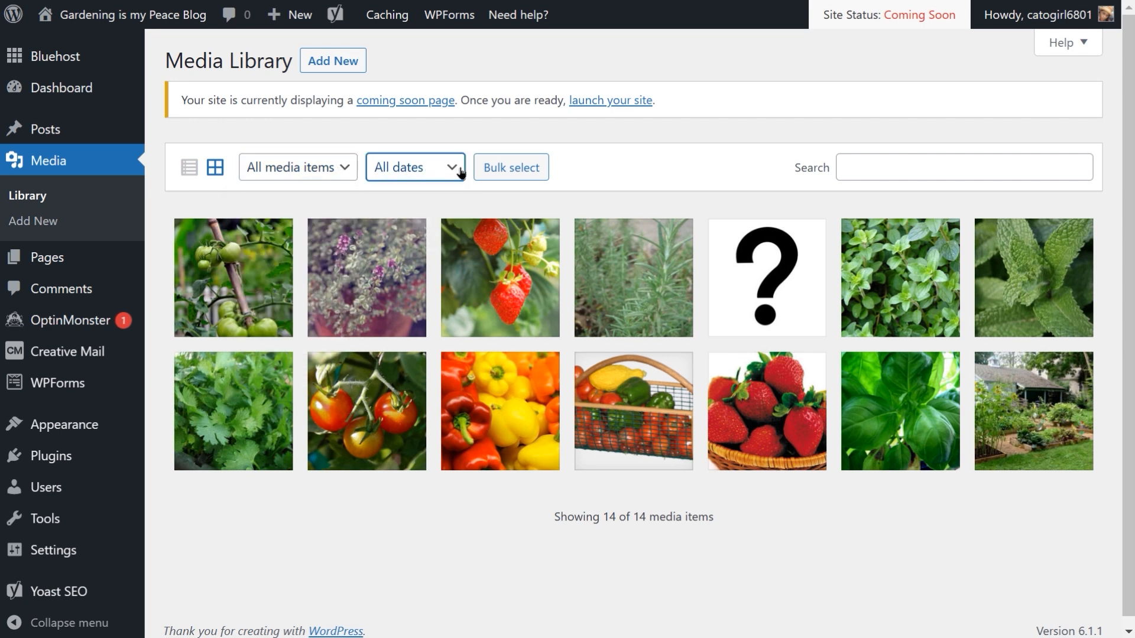
pyautogui.click(911, 162)
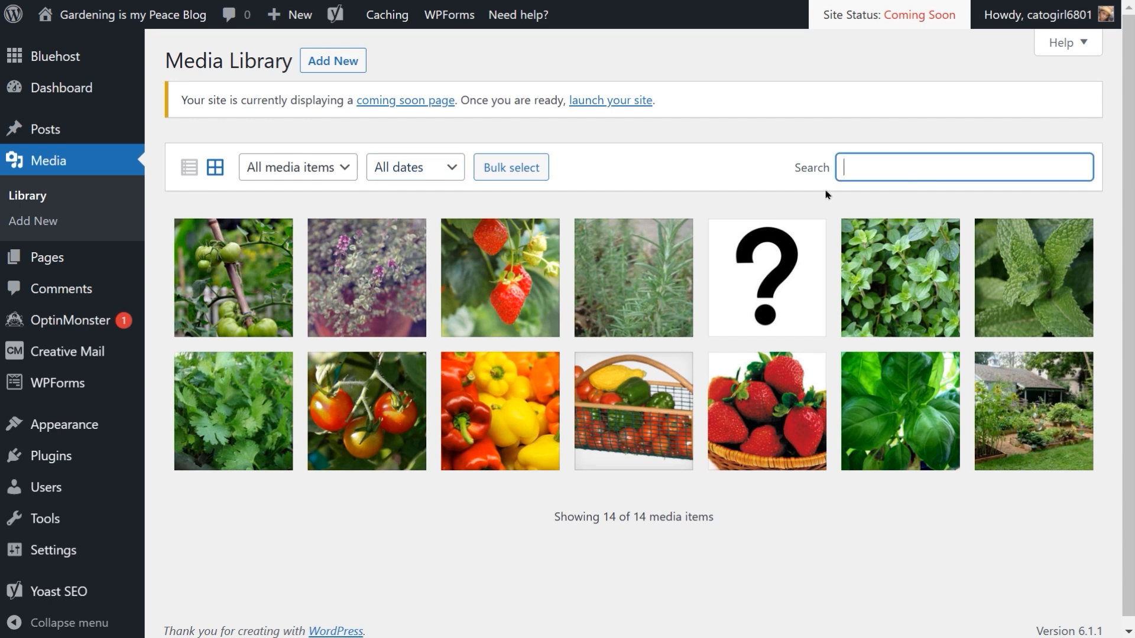
pyautogui.write('basil')
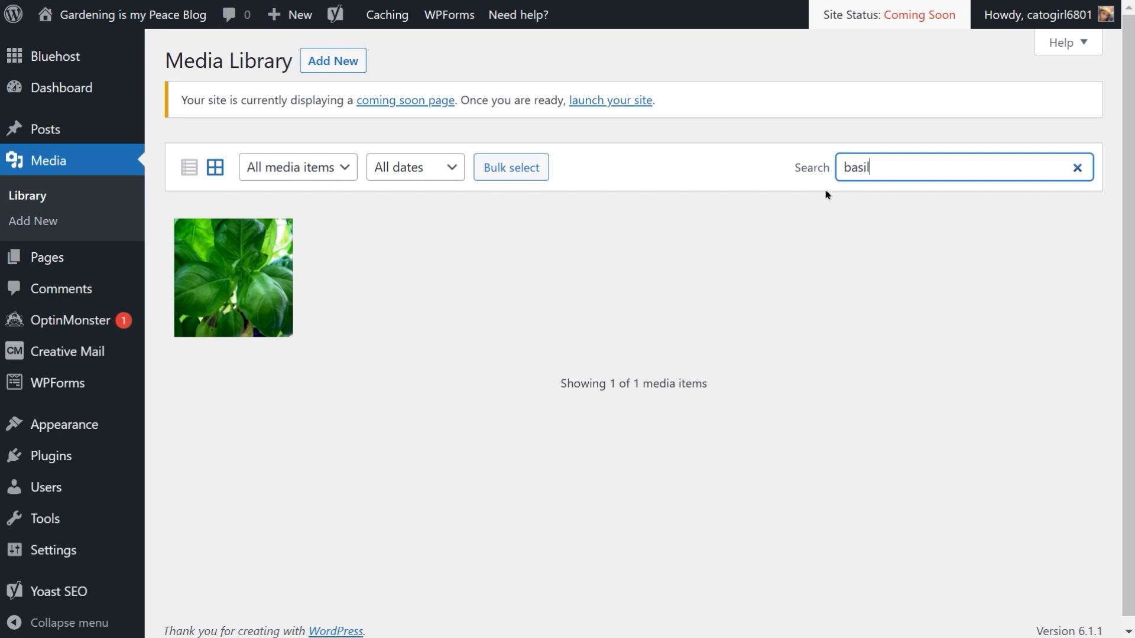
pyautogui.click(1076, 169)
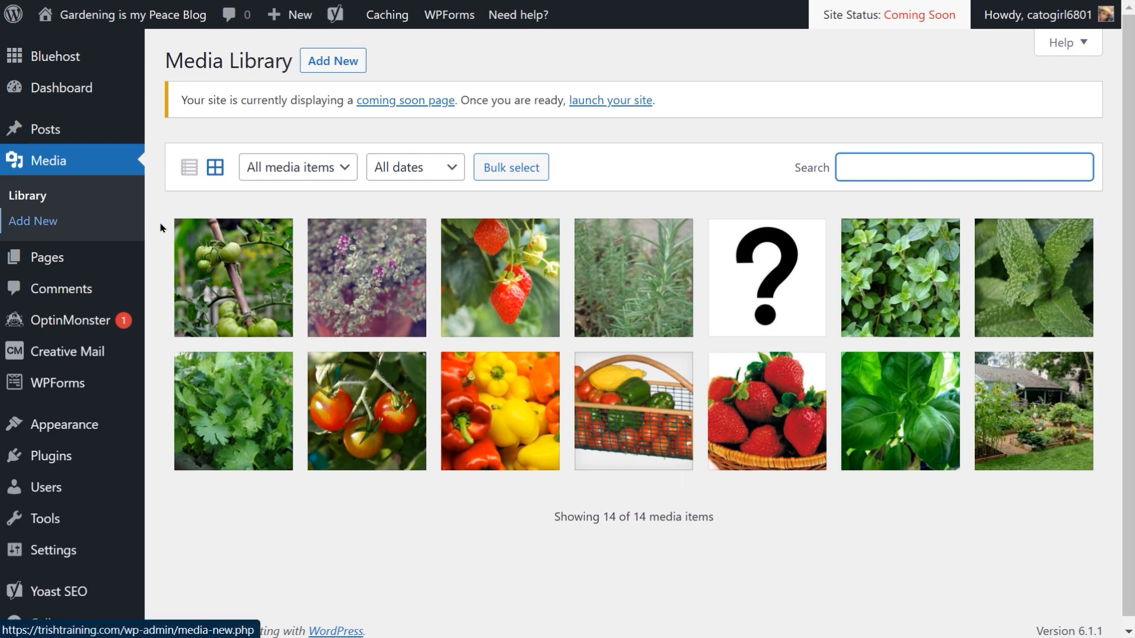
# Step: Open the tomato image's details and replace its caption with 'Tomatoes on the Vine'
pyautogui.click(239, 306)
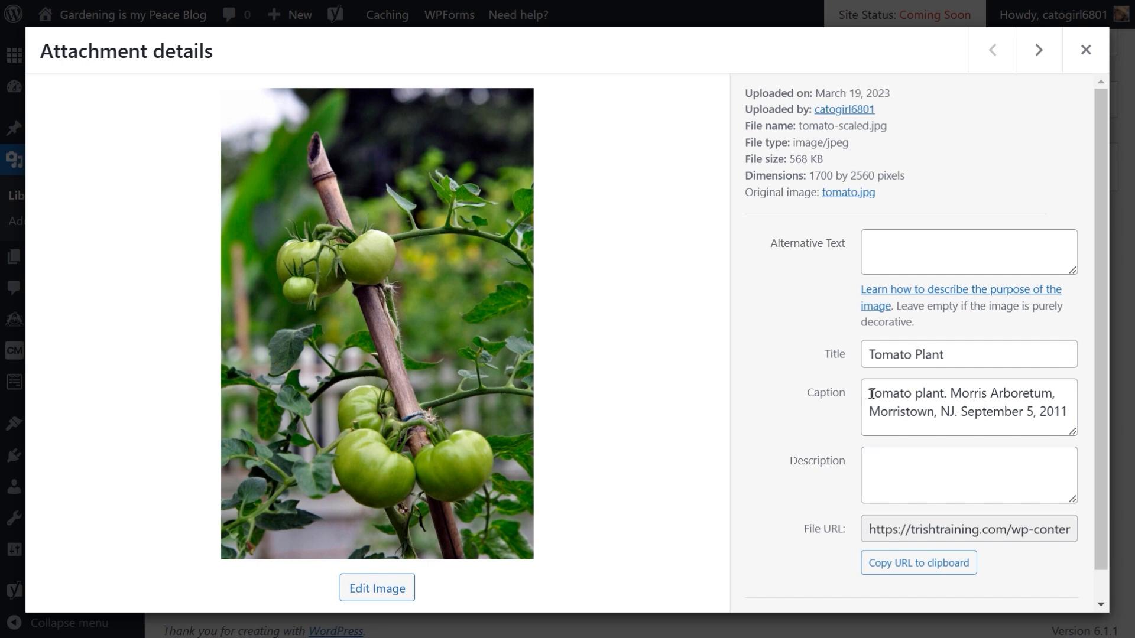
pyautogui.moveTo(872, 394); pyautogui.dragTo(1110, 447)
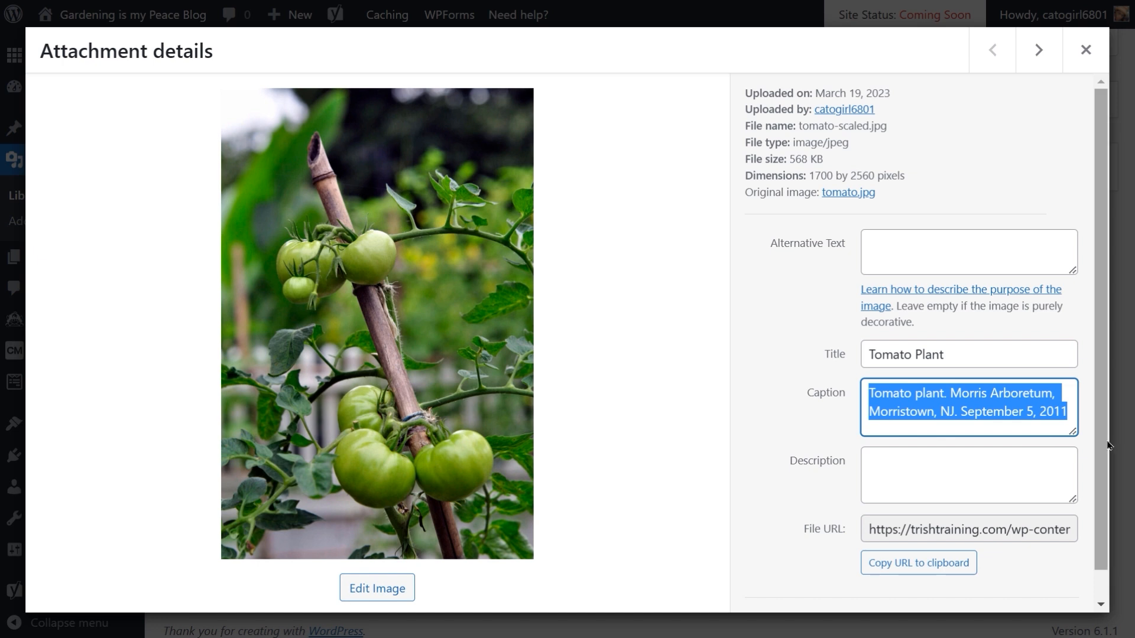
pyautogui.write('Tomato')
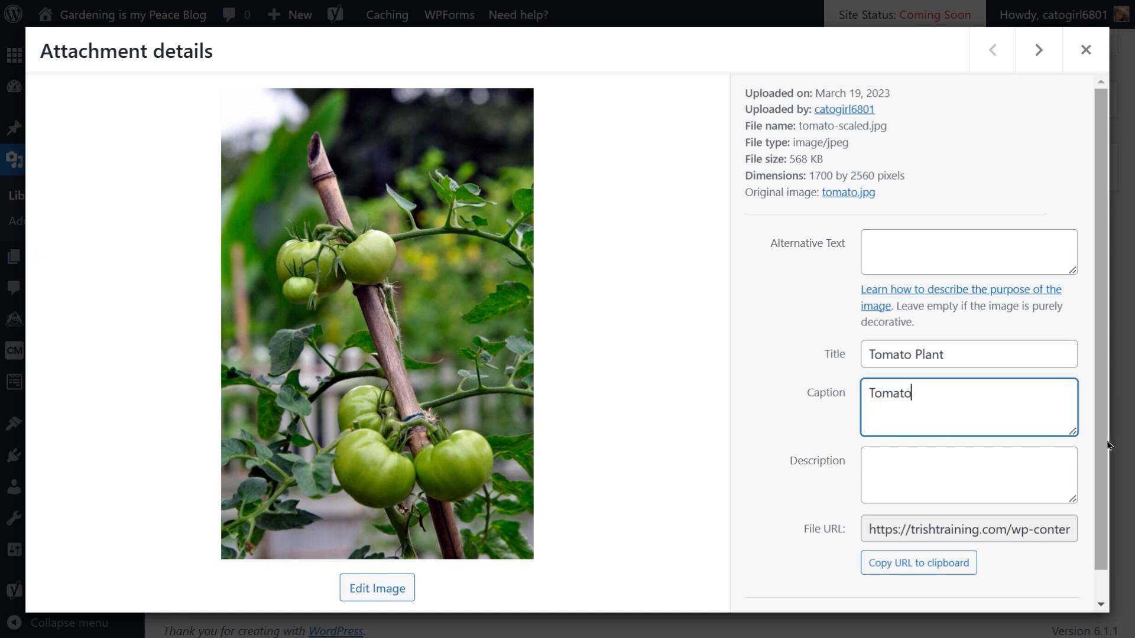
pyautogui.write('es on the Vine')
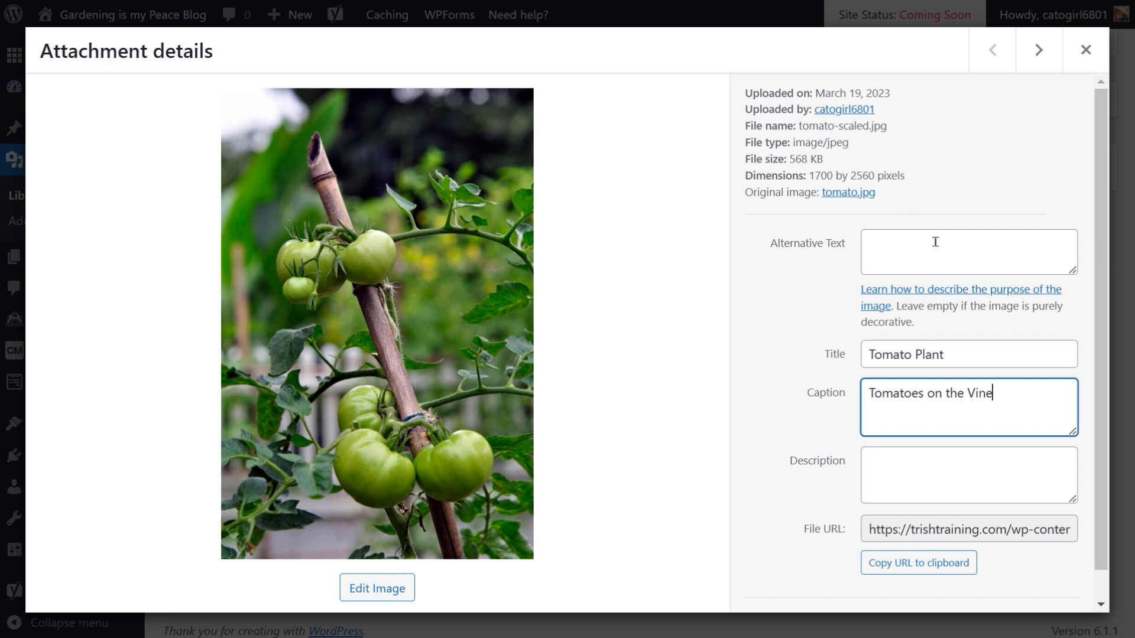
# Step: Set the tomato image's alternative text to 'tomatoes on the vine'
pyautogui.click(898, 252)
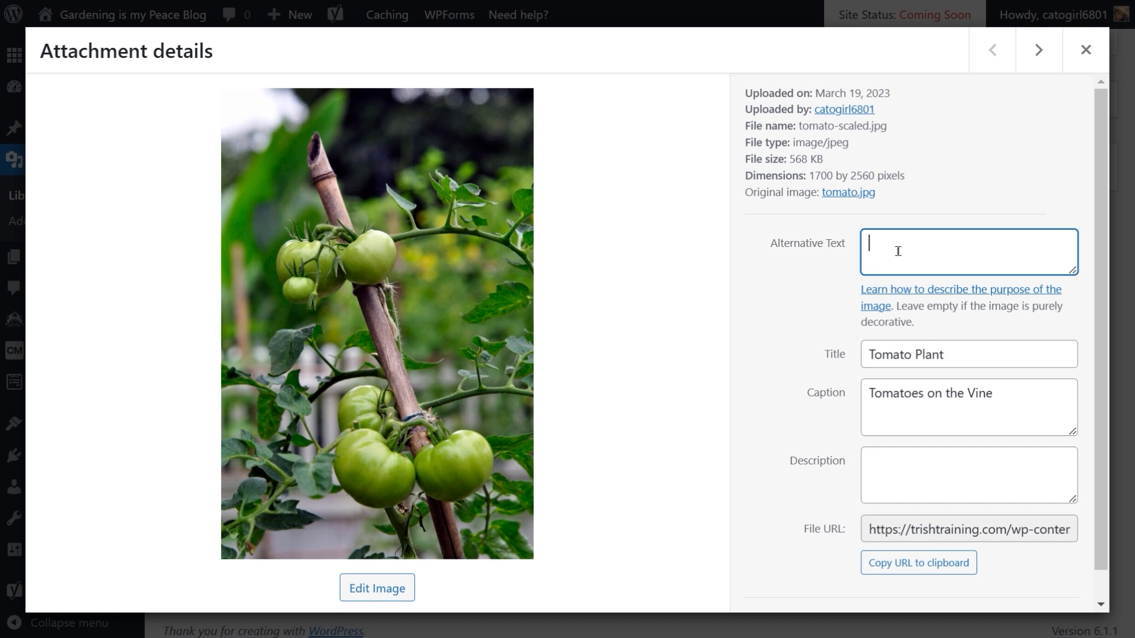
pyautogui.write('tomatoes on the vine')
pyautogui.scroll(-1, 771, 317)
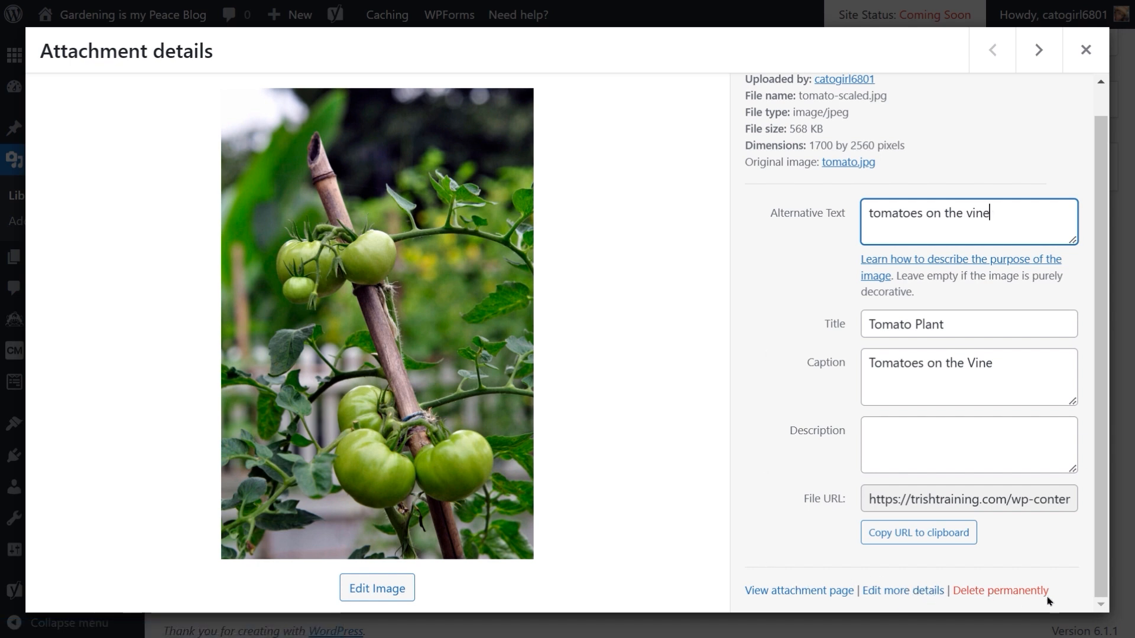
pyautogui.moveTo(1103, 462); pyautogui.dragTo(1102, 372)
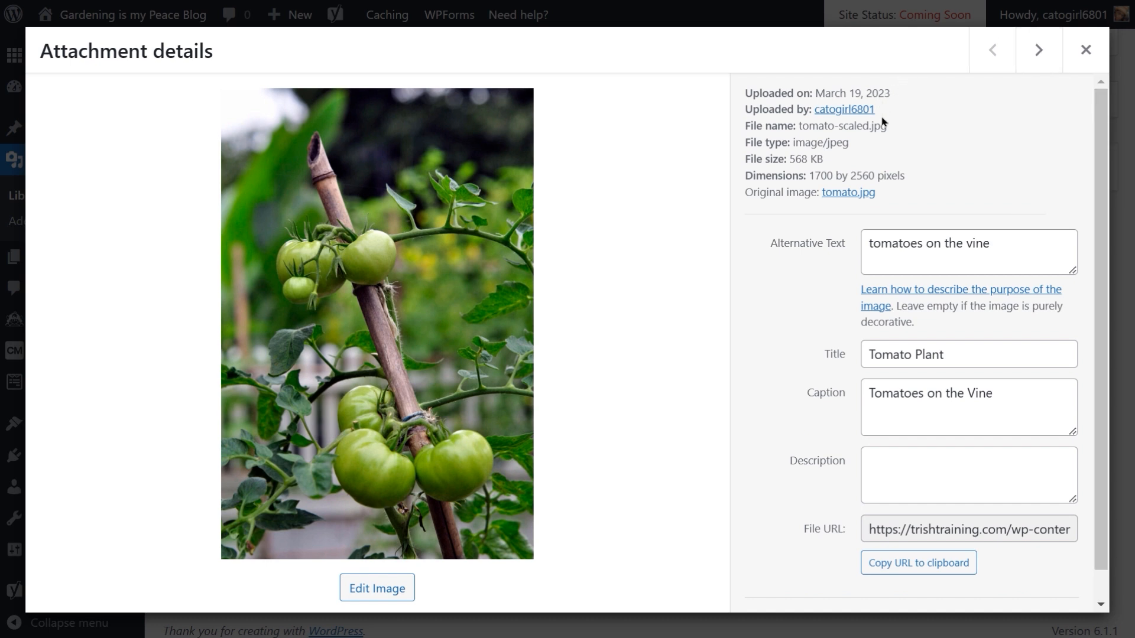
# Step: Move to the thyme image and set its alternative text to 'thyme plant' and caption to 'Thyme'
pyautogui.click(1042, 54)
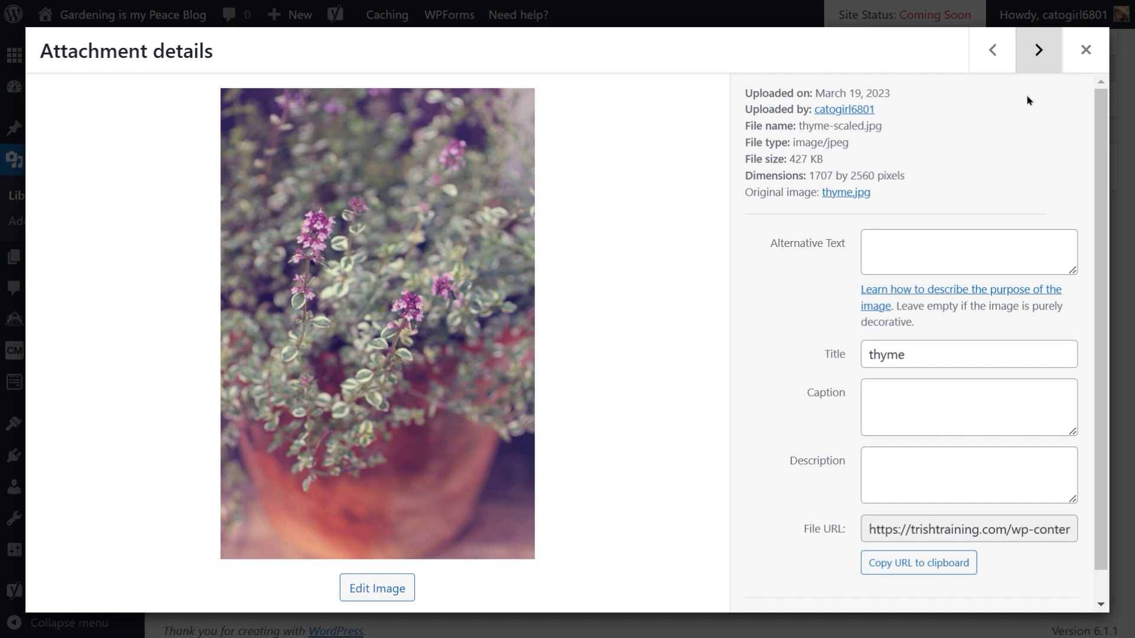
pyautogui.click(919, 250)
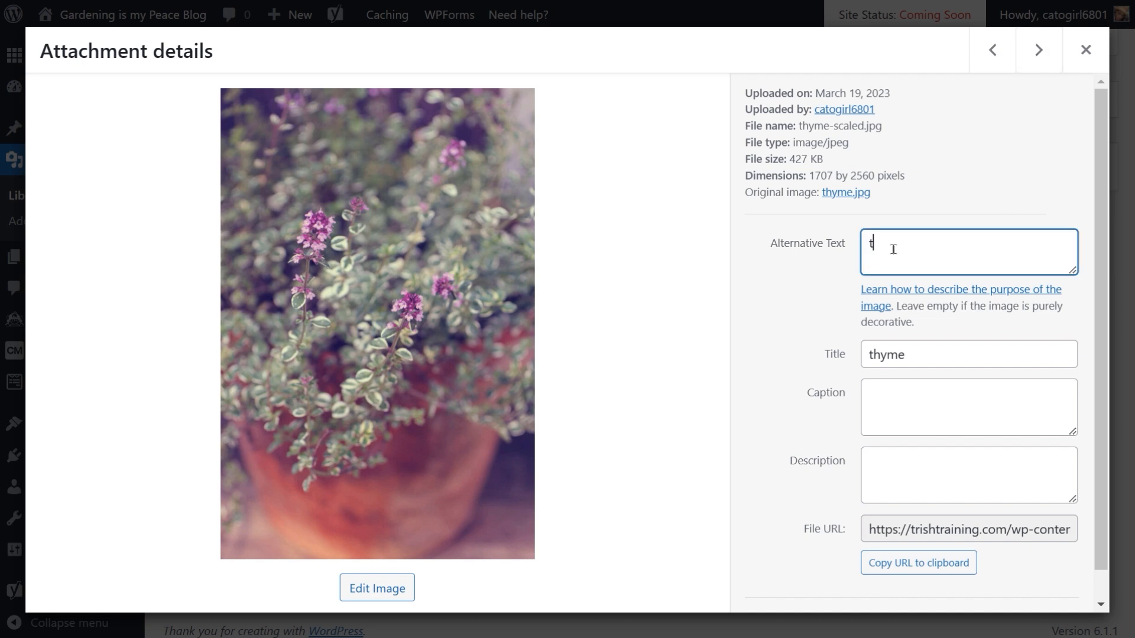
pyautogui.write('thyme plant')
pyautogui.click(892, 412)
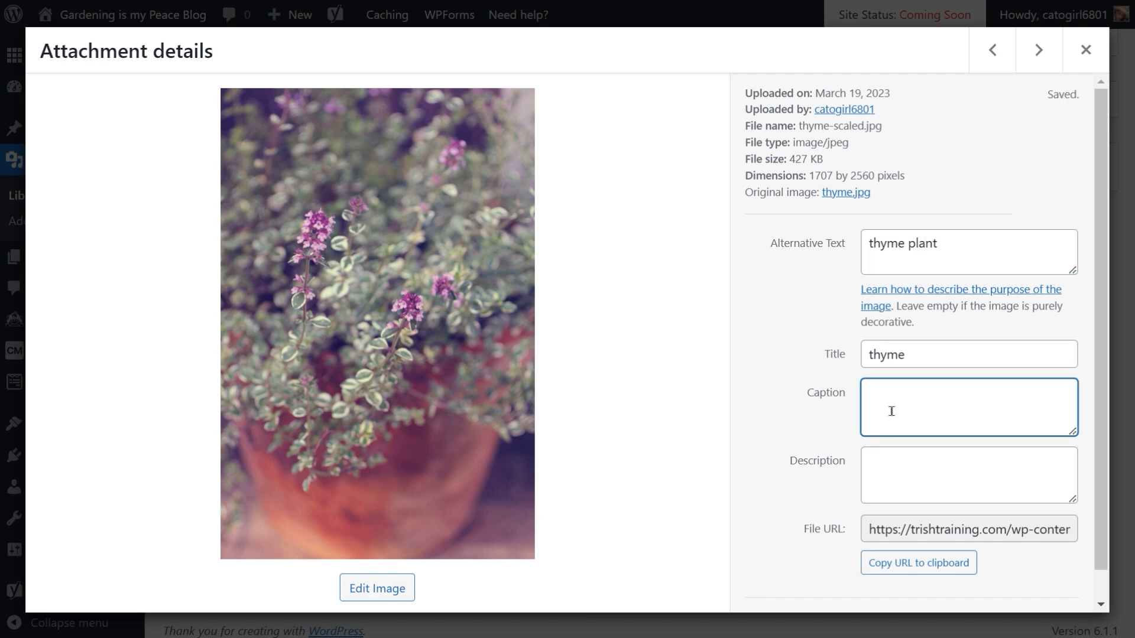
pyautogui.write('Thyme')
# Step: Move to the strawberry image and set its alternative text to 'strawberry plant' and caption to 'Strawberry'
pyautogui.click(1039, 52)
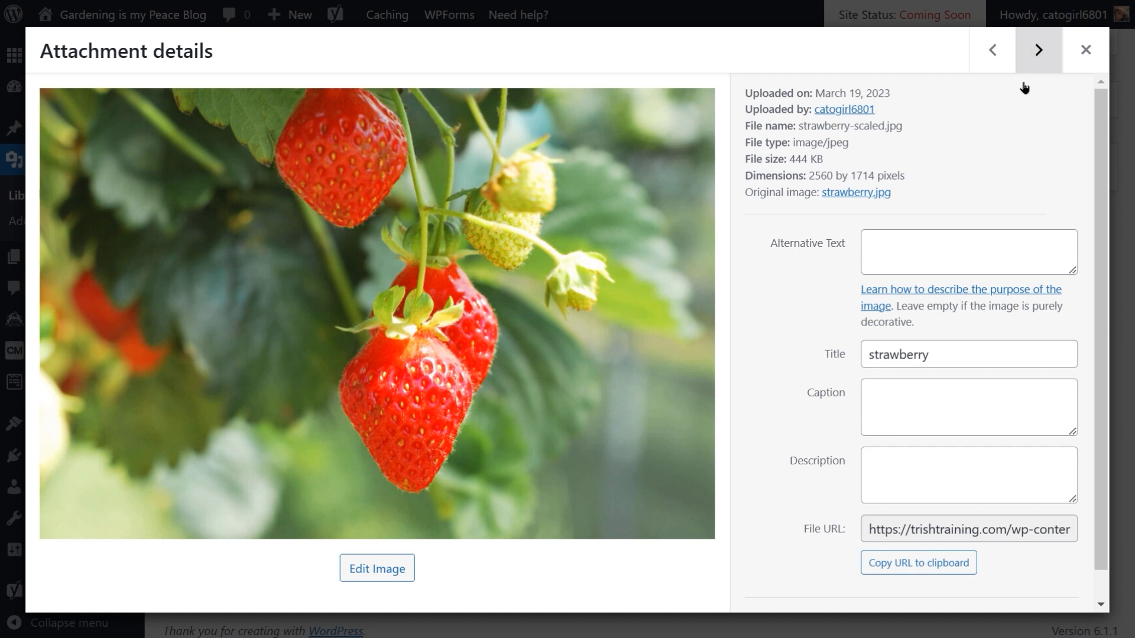
pyautogui.click(888, 234)
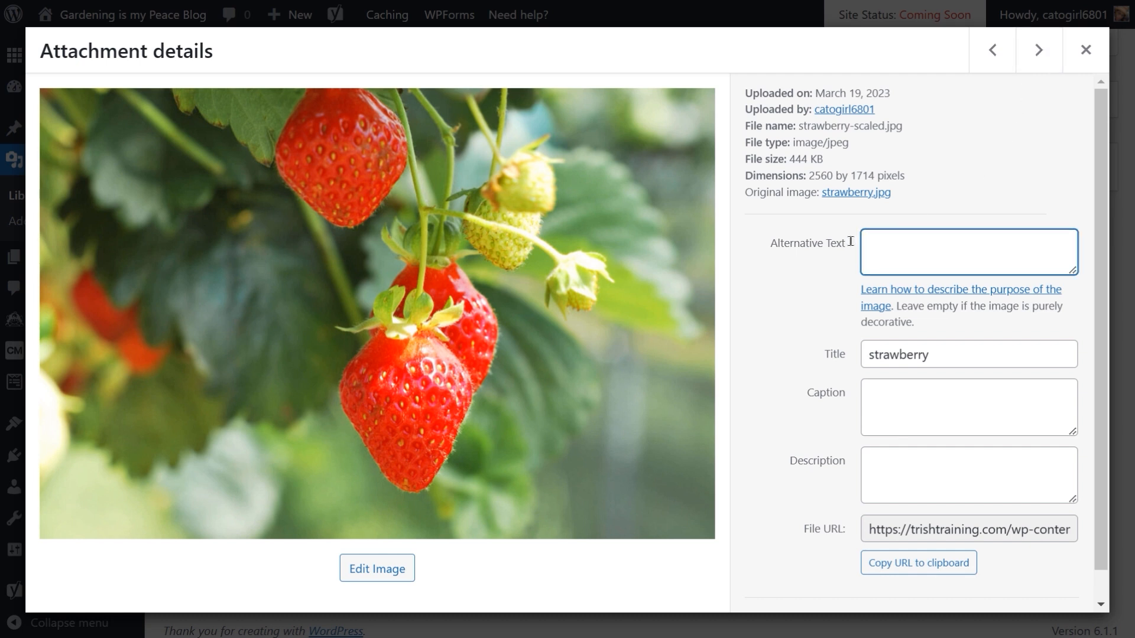
pyautogui.write('strawberry plant')
pyautogui.click(894, 398)
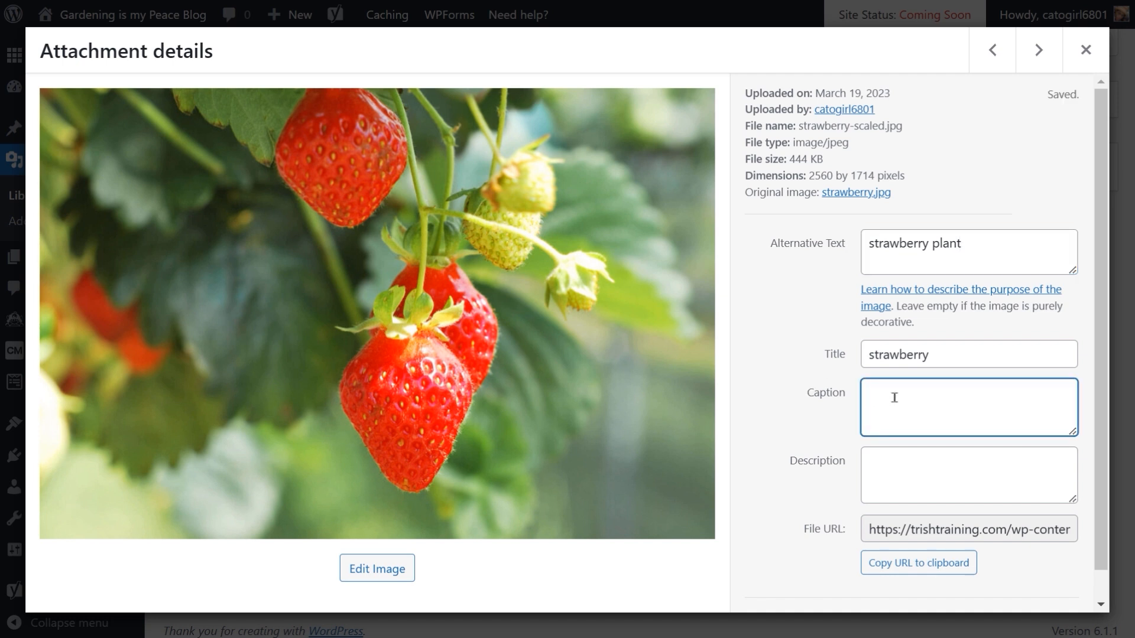
pyautogui.write('Strawberry')
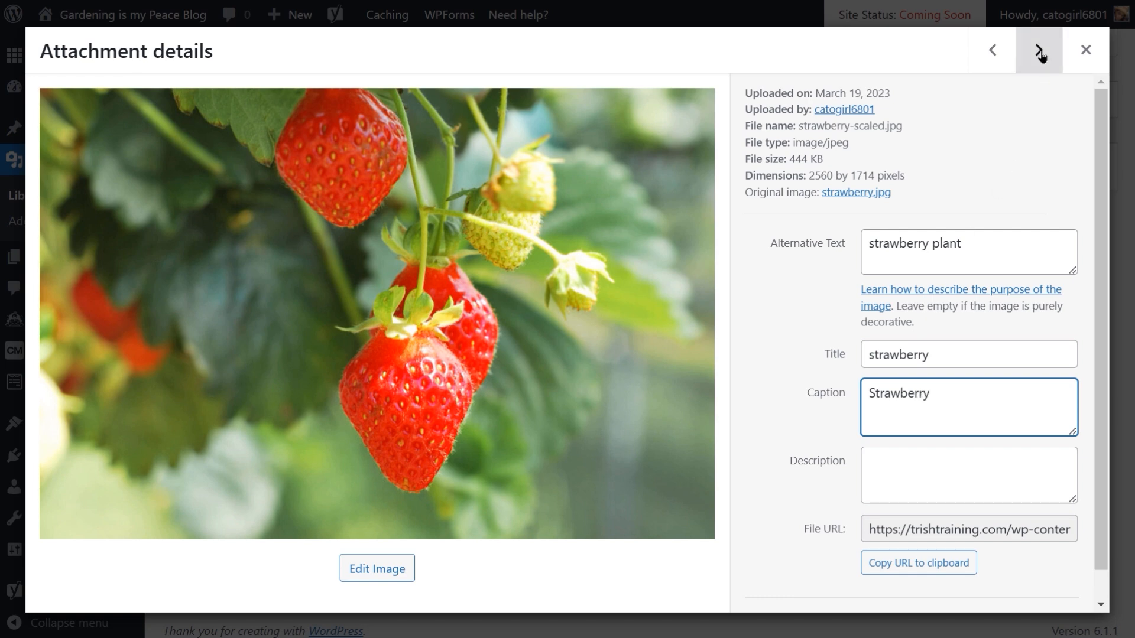
# Step: Skip ahead to the bell peppers image, delete the camera details from its caption, and close the attachment details
pyautogui.click(1041, 54)
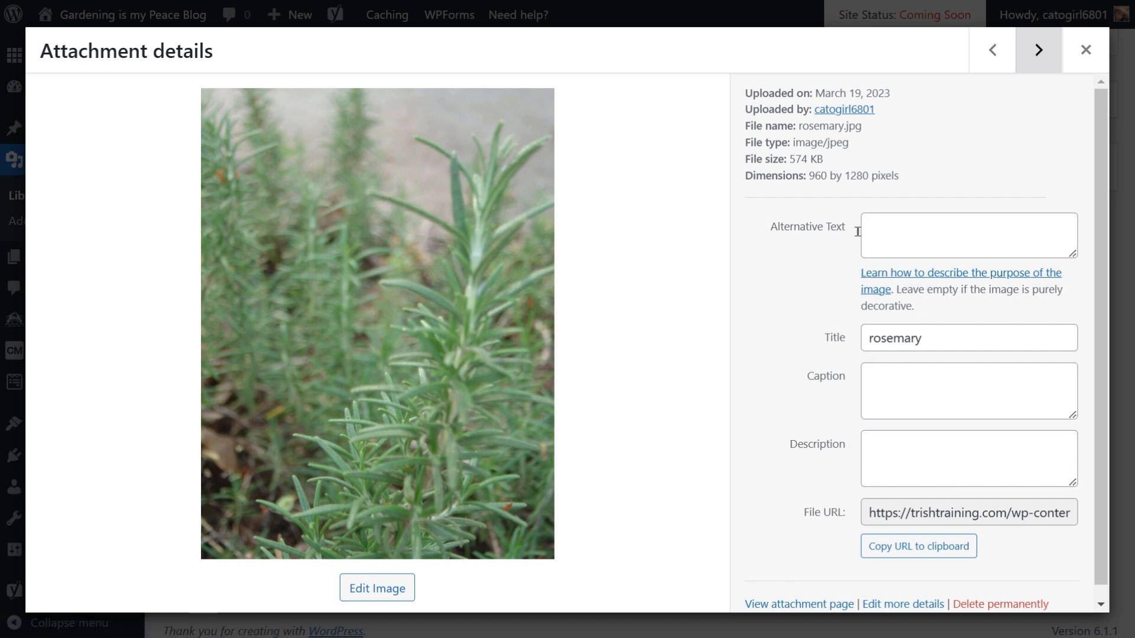
pyautogui.press('Right')
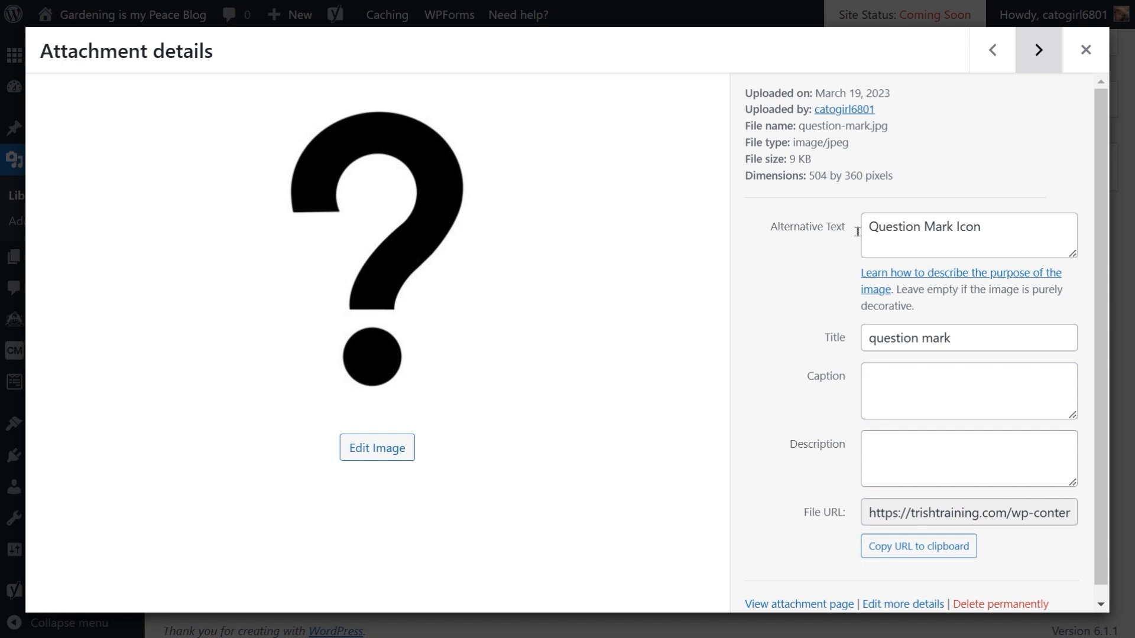
pyautogui.press('Right')
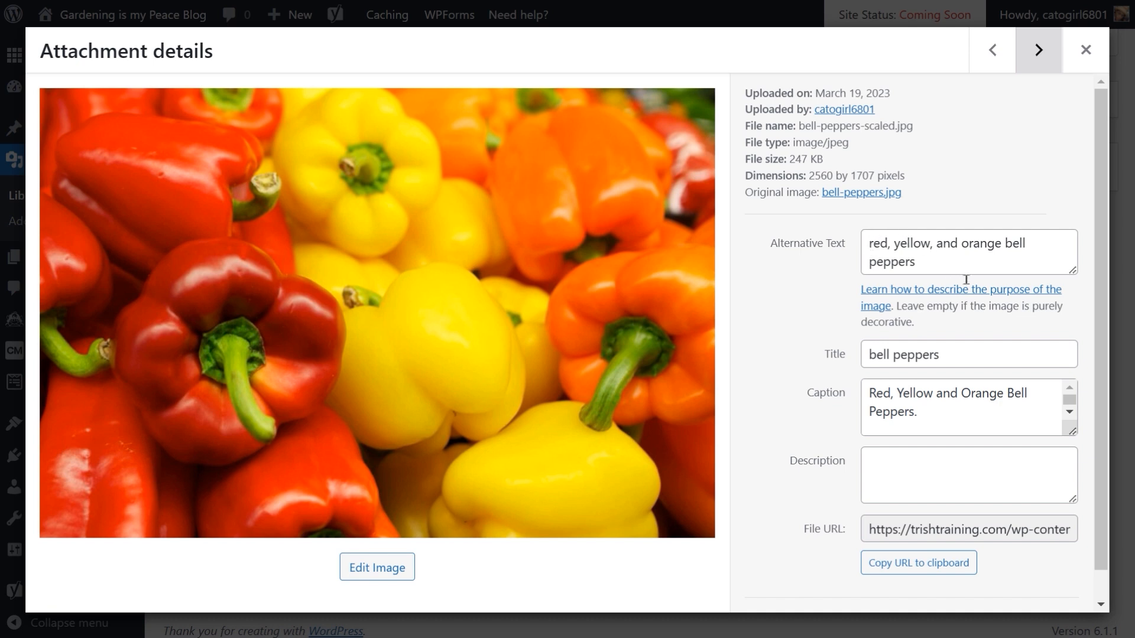
pyautogui.click(1070, 413)
pyautogui.click(1070, 412)
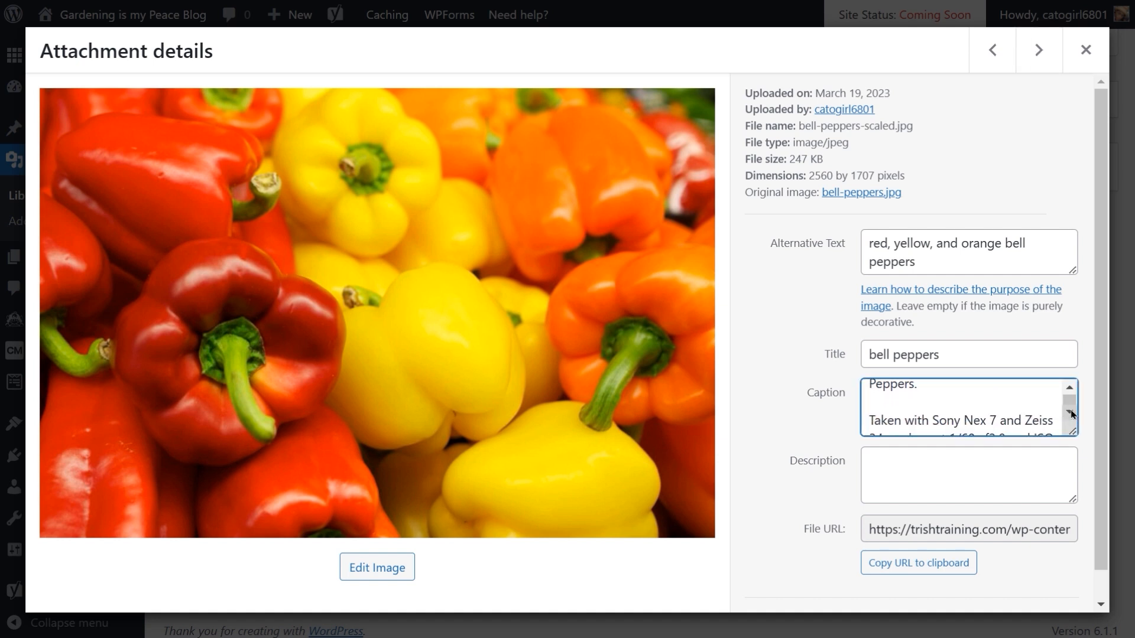
pyautogui.click(1070, 412)
pyautogui.click(1071, 412)
pyautogui.click(1070, 412)
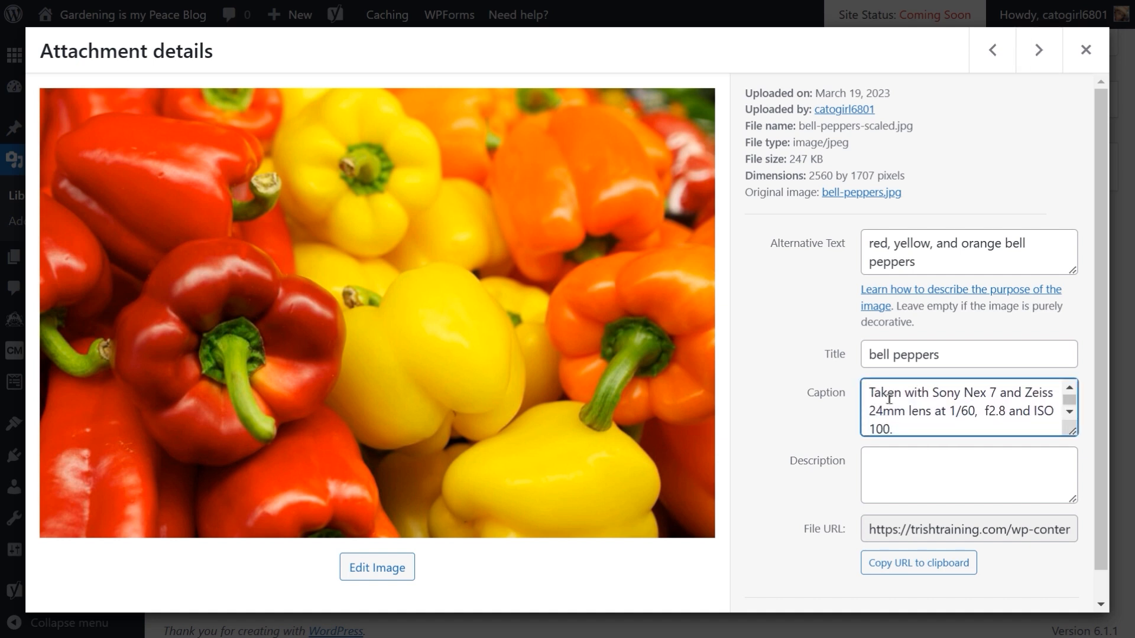
pyautogui.moveTo(869, 390); pyautogui.dragTo(930, 436)
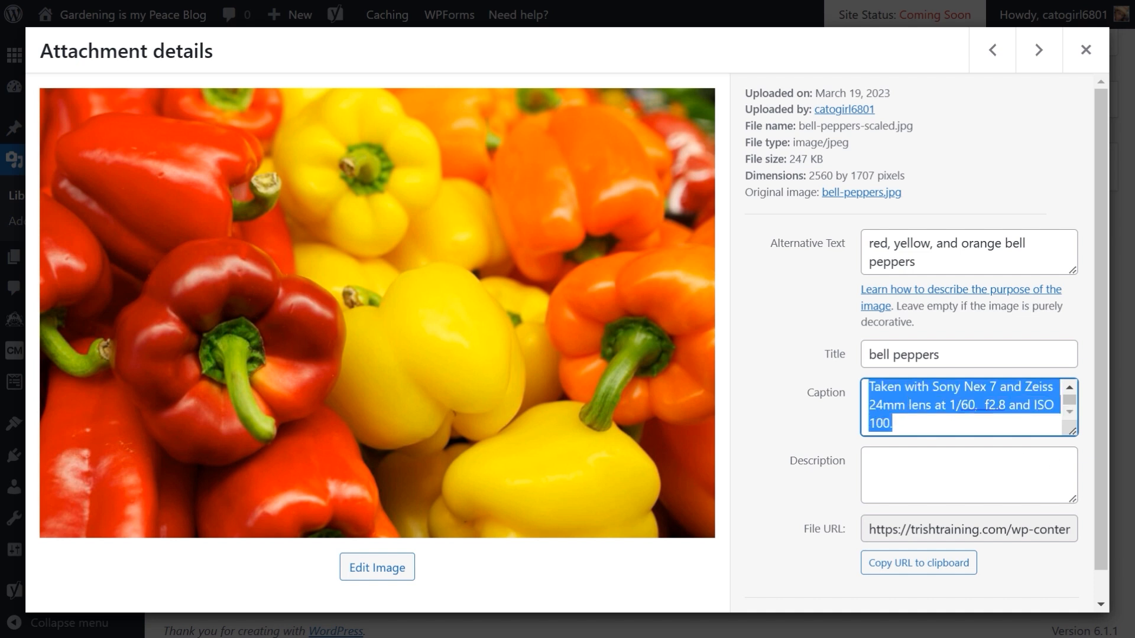
pyautogui.write('Peppers.')
pyautogui.press('Return')
pyautogui.press('Return')
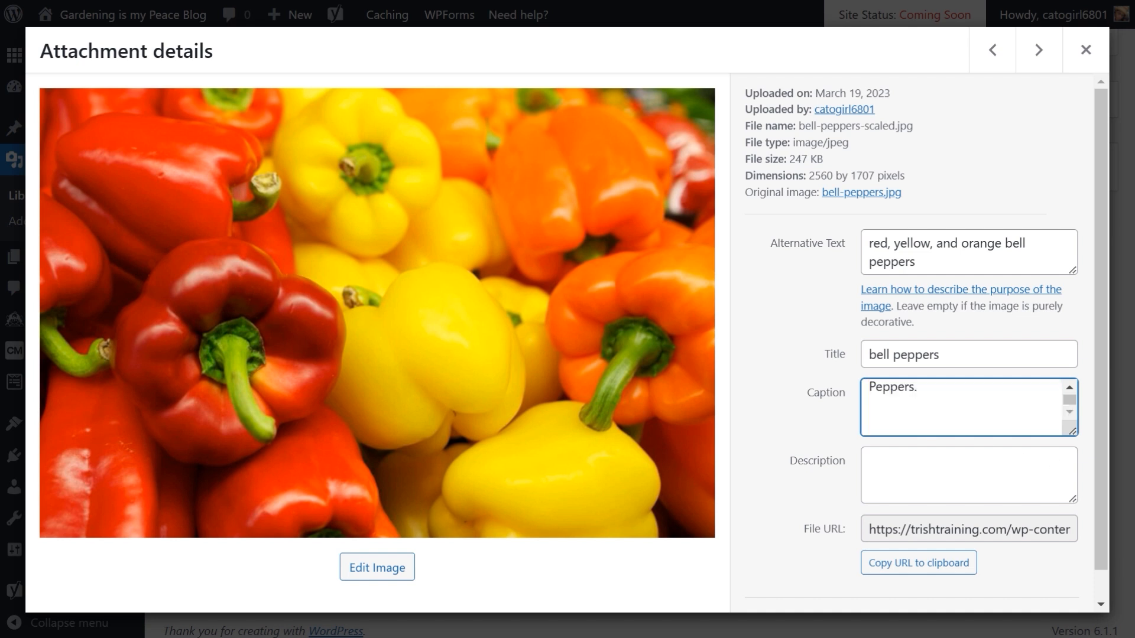
pyautogui.press('BackSpace')
pyautogui.press('BackSpace')
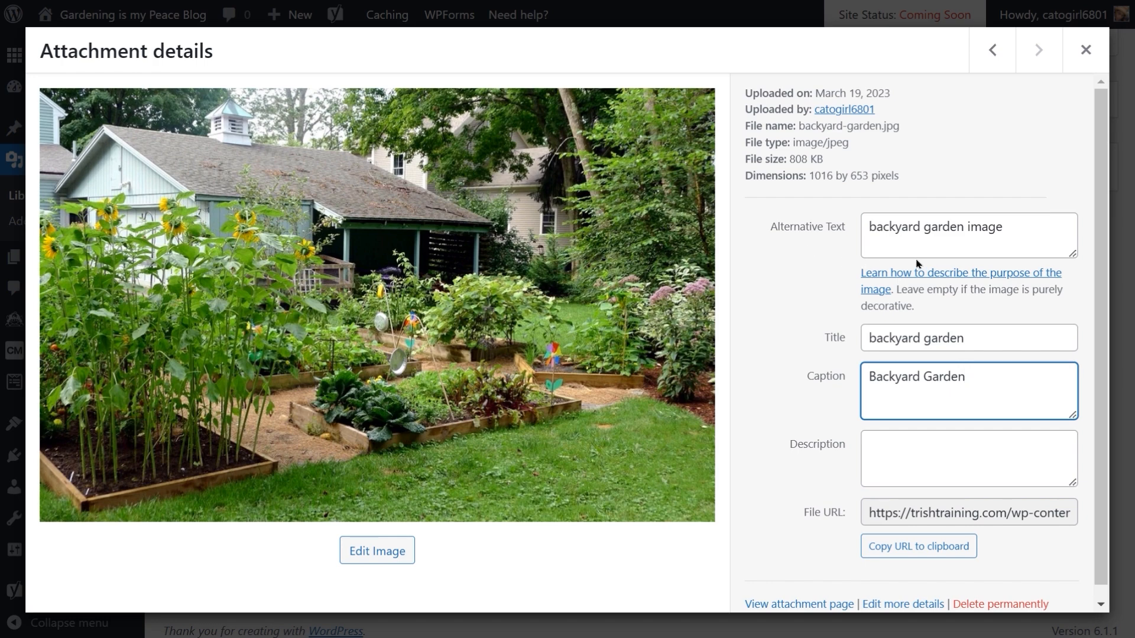
pyautogui.click(1086, 52)
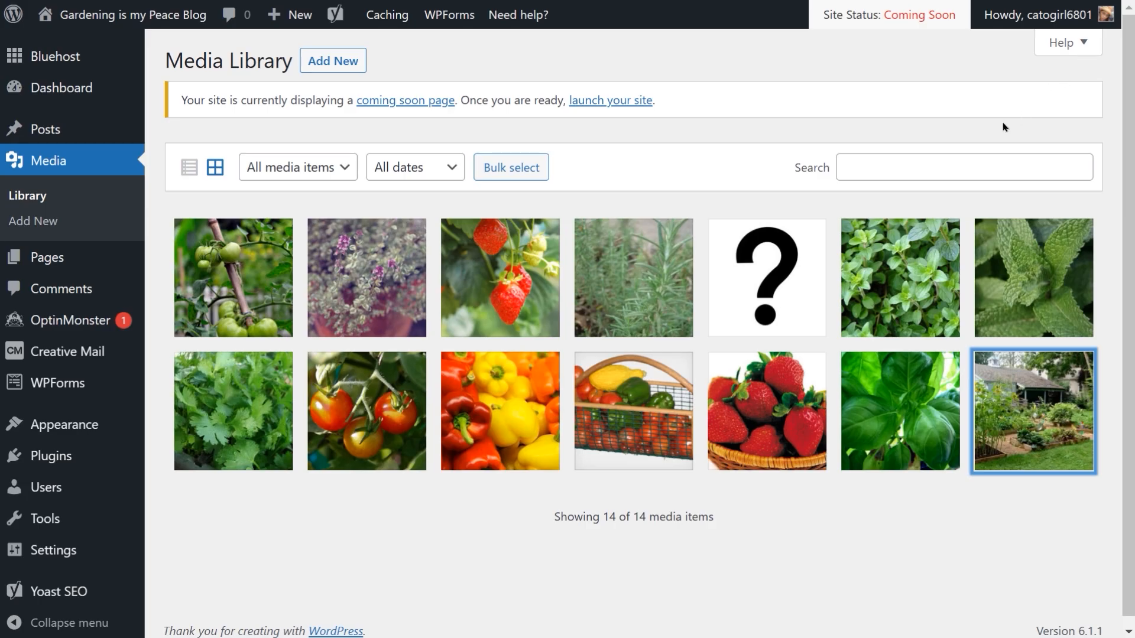
pyautogui.moveTo(142, 353)
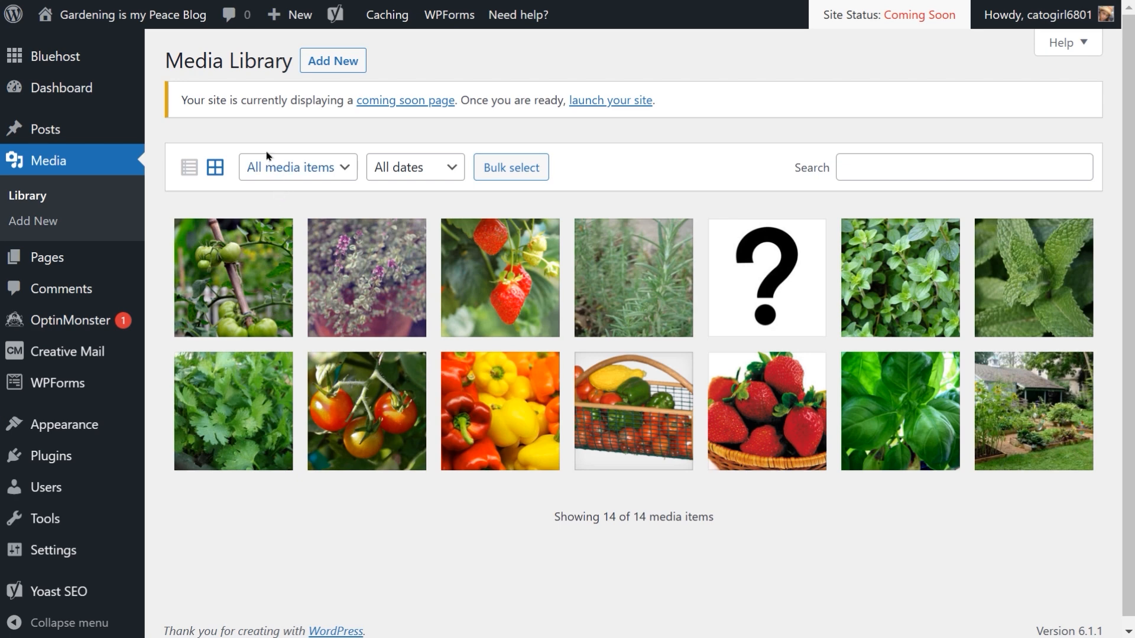
# Step: Open the About Me page for editing from the pages list
pyautogui.click(61, 262)
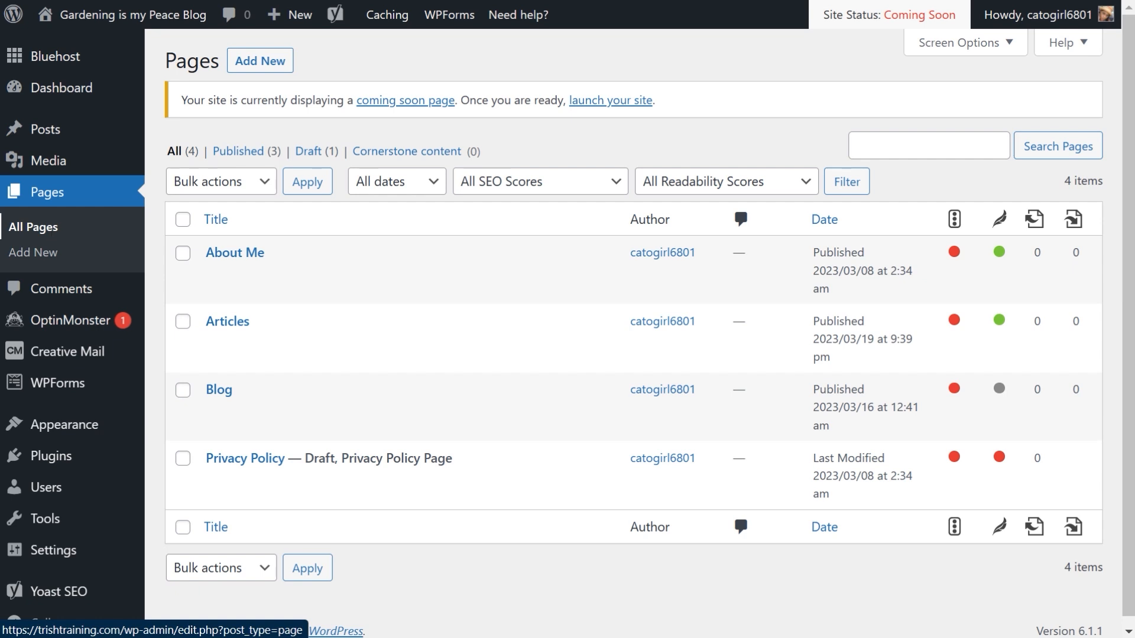
pyautogui.moveTo(266, 283)
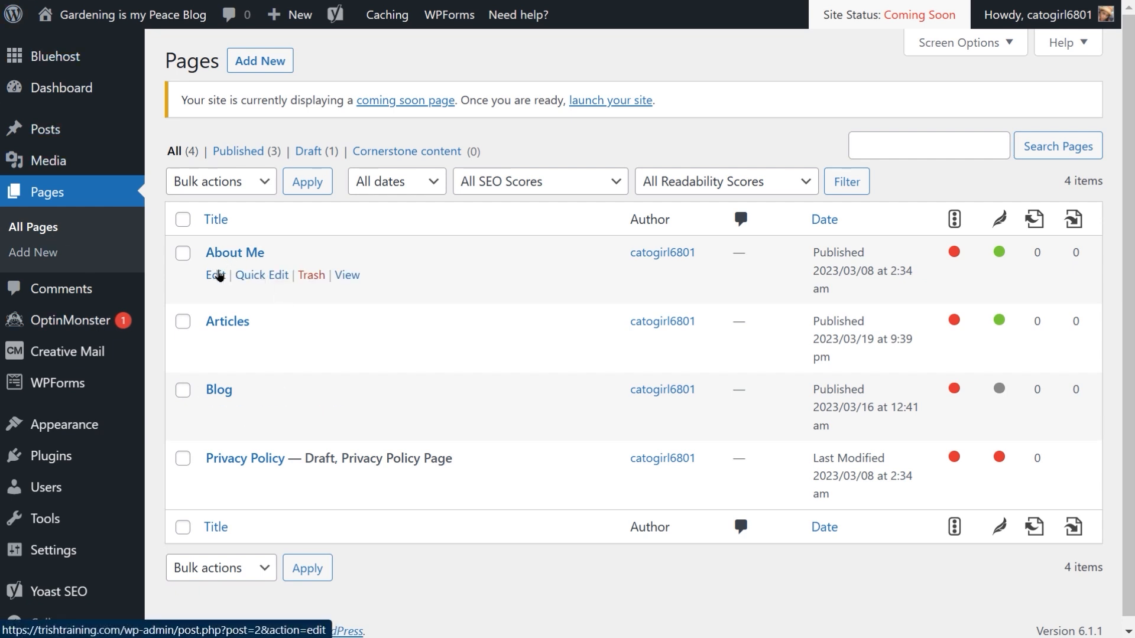
pyautogui.click(216, 276)
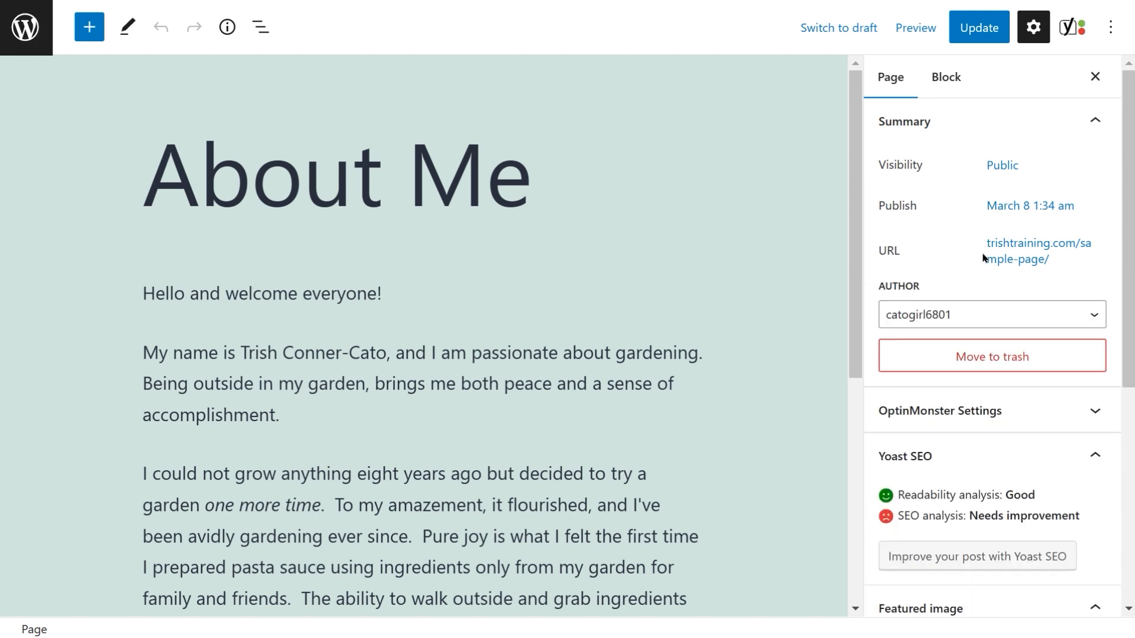
# Step: Set the backyard garden image from the media library as the About Me page's featured image
pyautogui.scroll(-5, 964, 282)
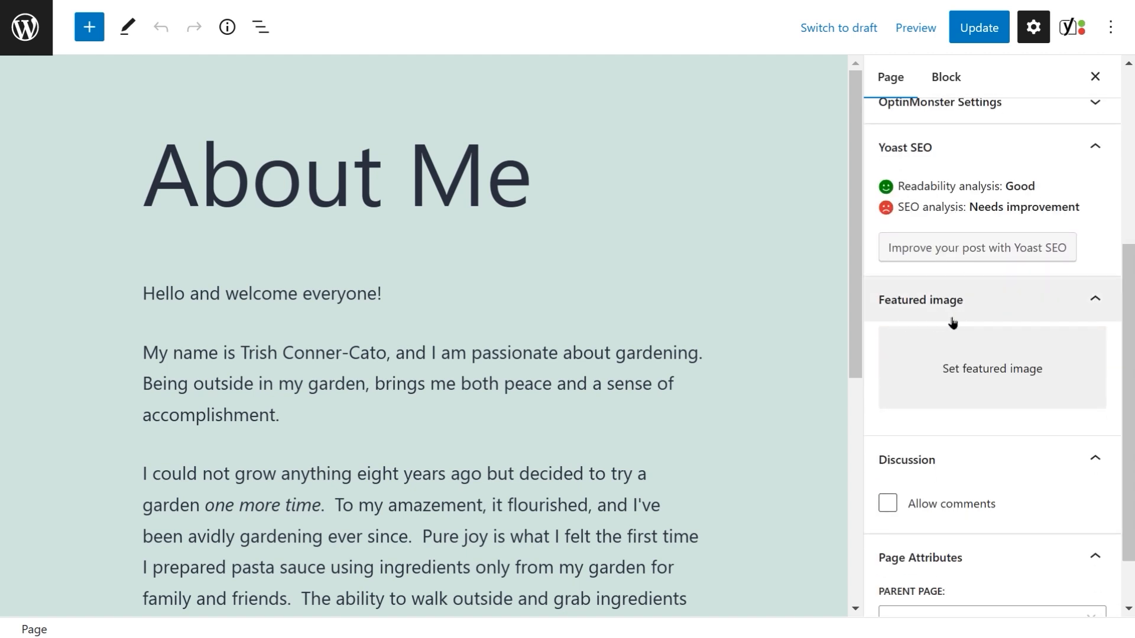
pyautogui.click(985, 371)
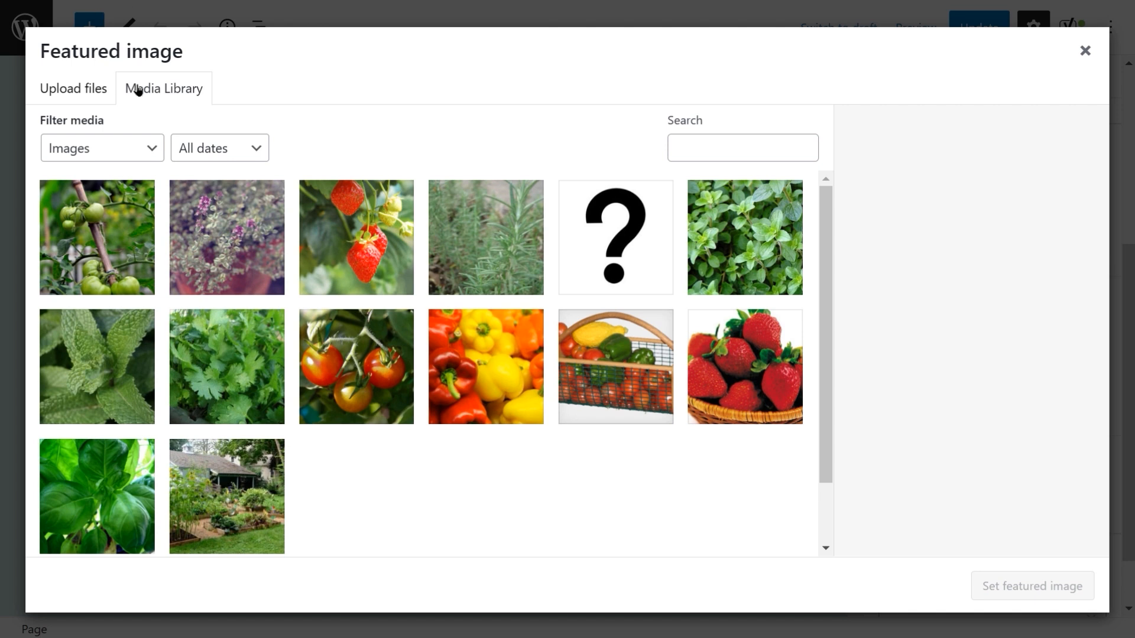
pyautogui.click(169, 100)
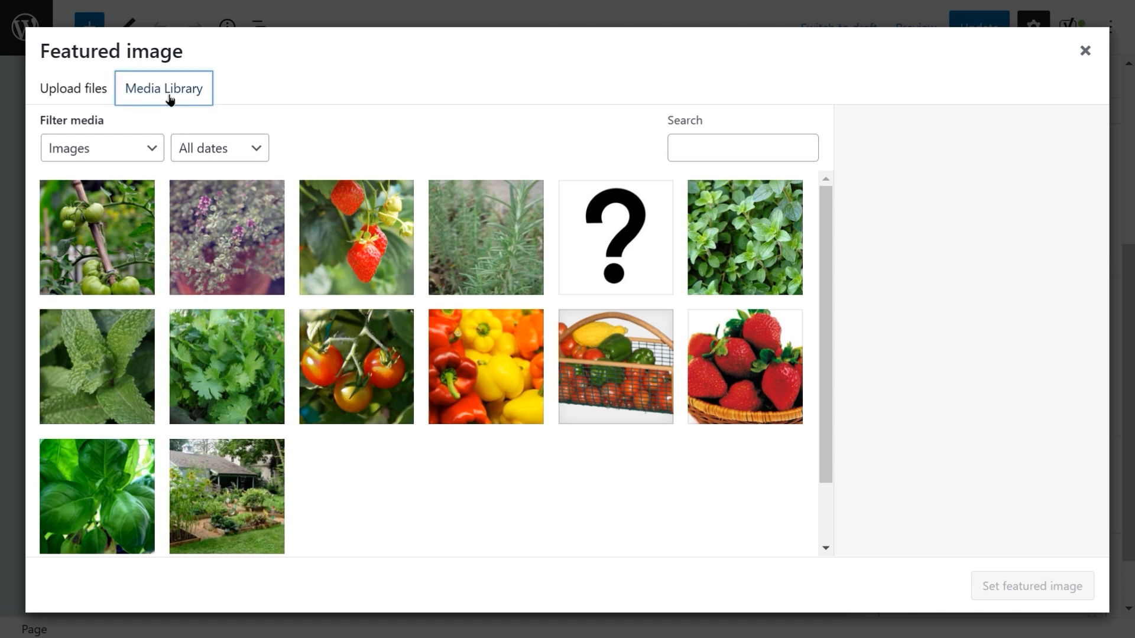
pyautogui.click(73, 89)
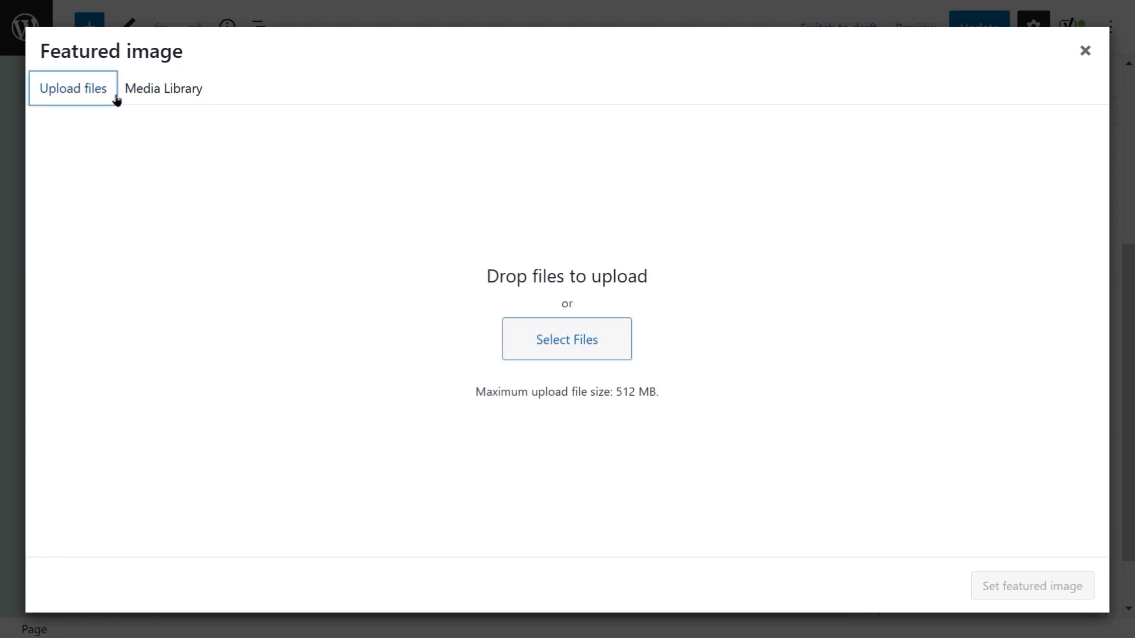
pyautogui.click(155, 99)
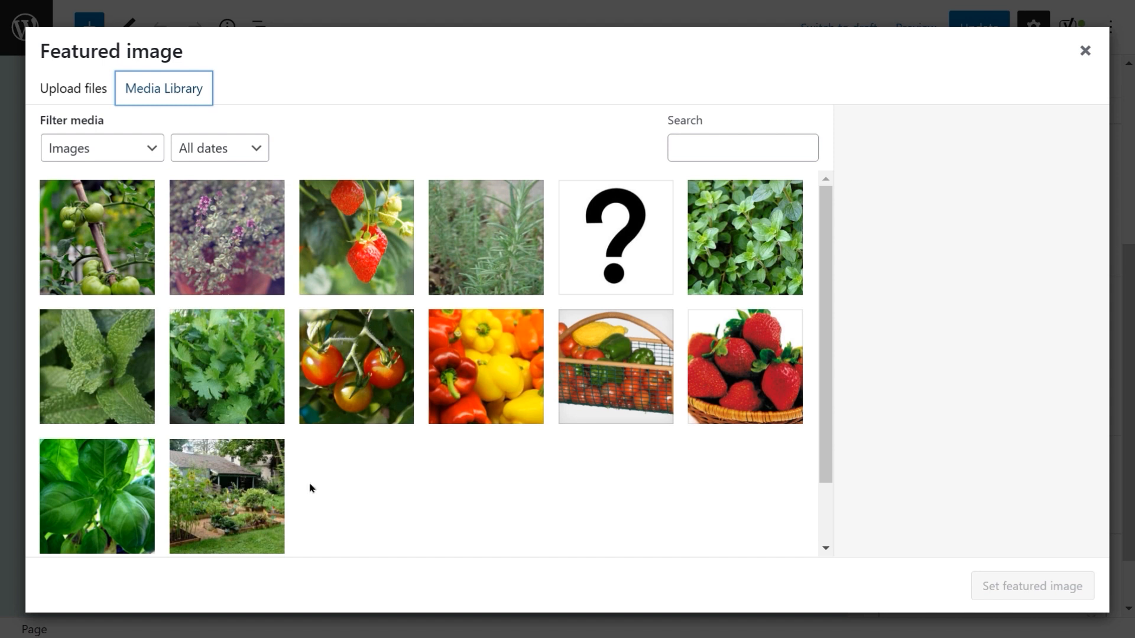
pyautogui.scroll(-2, 309, 486)
pyautogui.scroll(2, 248, 424)
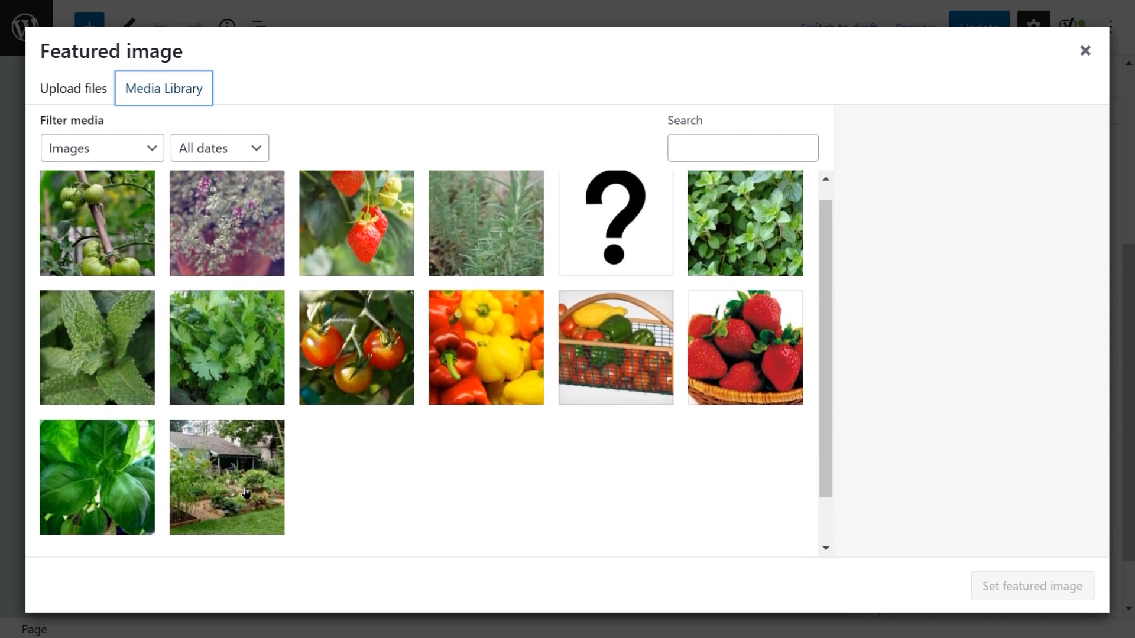
pyautogui.click(246, 492)
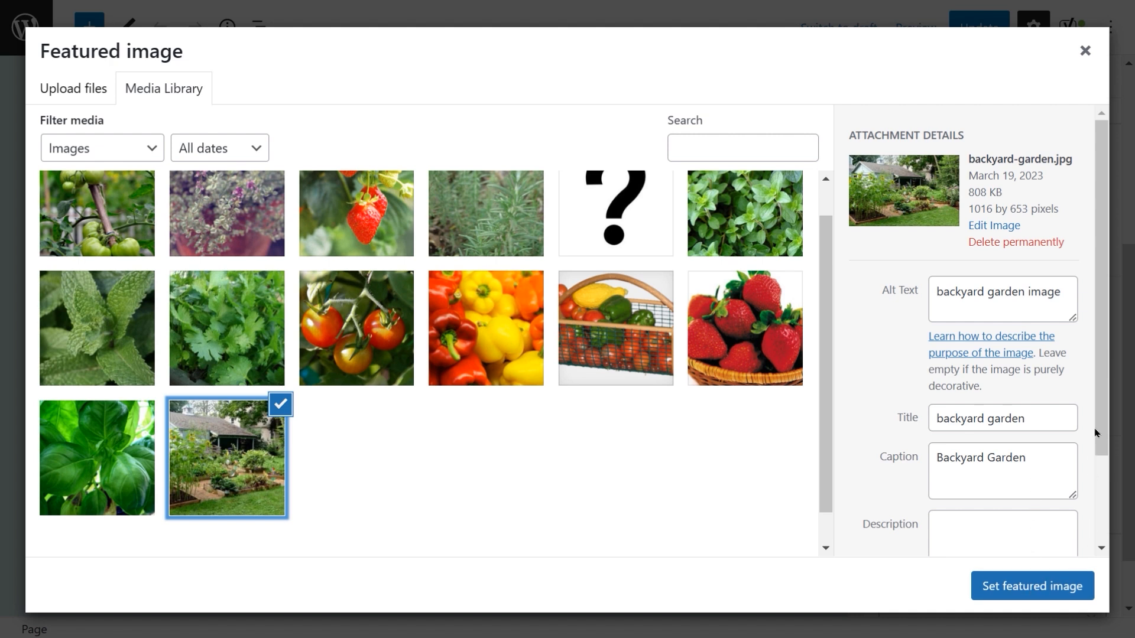
pyautogui.moveTo(1096, 434); pyautogui.dragTo(1083, 534)
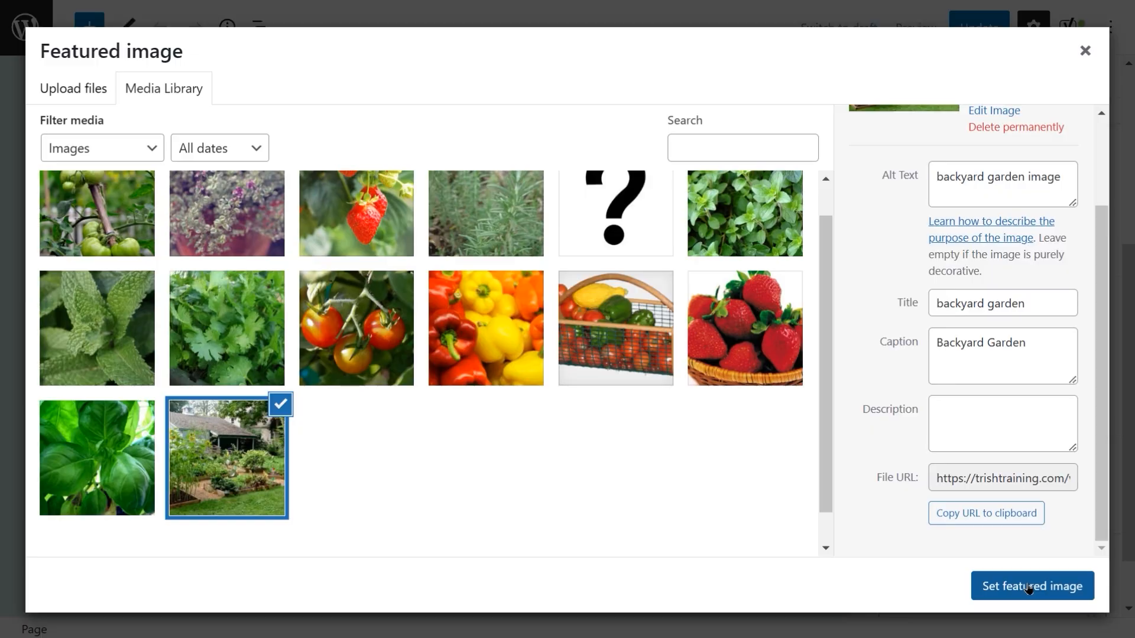
pyautogui.click(1028, 587)
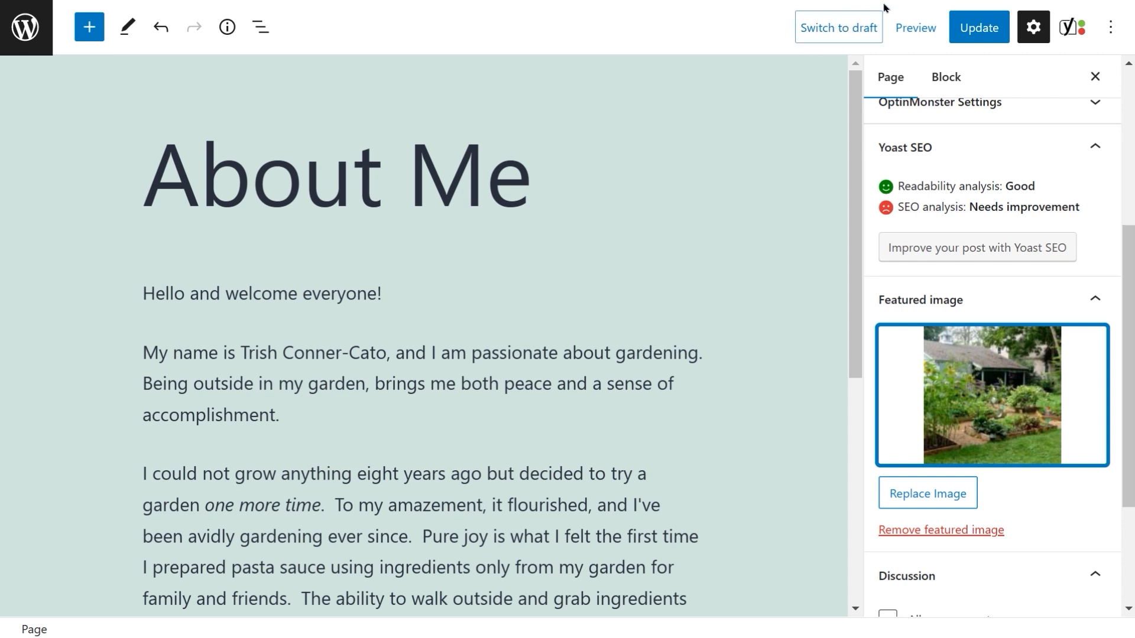
# Step: Preview the About Me page in a new tab to examine the featured image and its caption, then close the preview
pyautogui.click(916, 26)
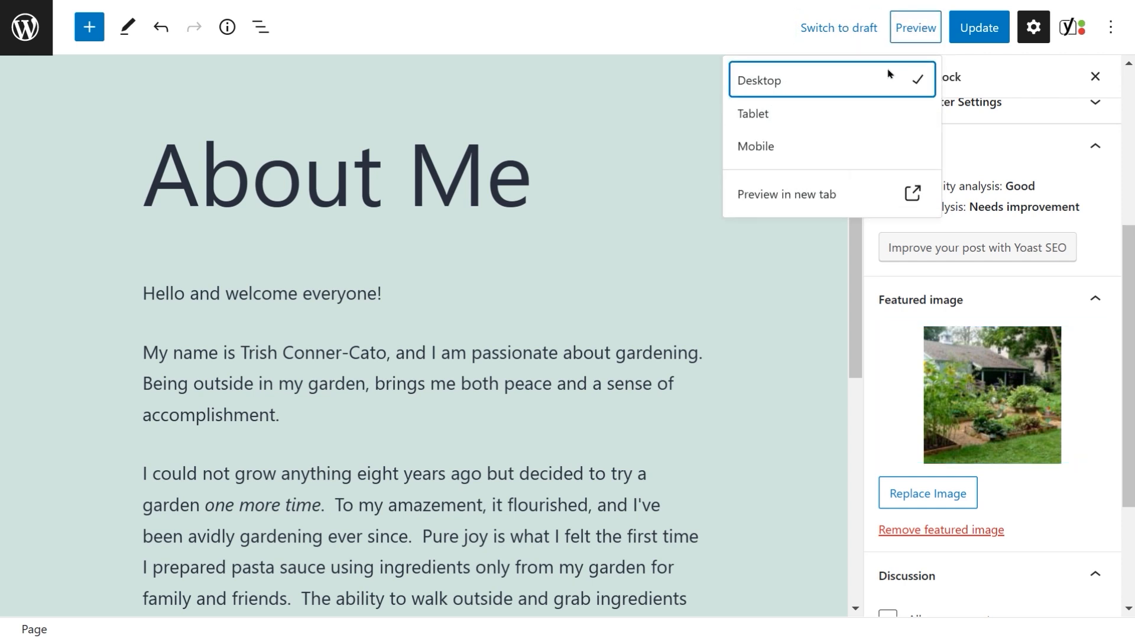
pyautogui.click(805, 194)
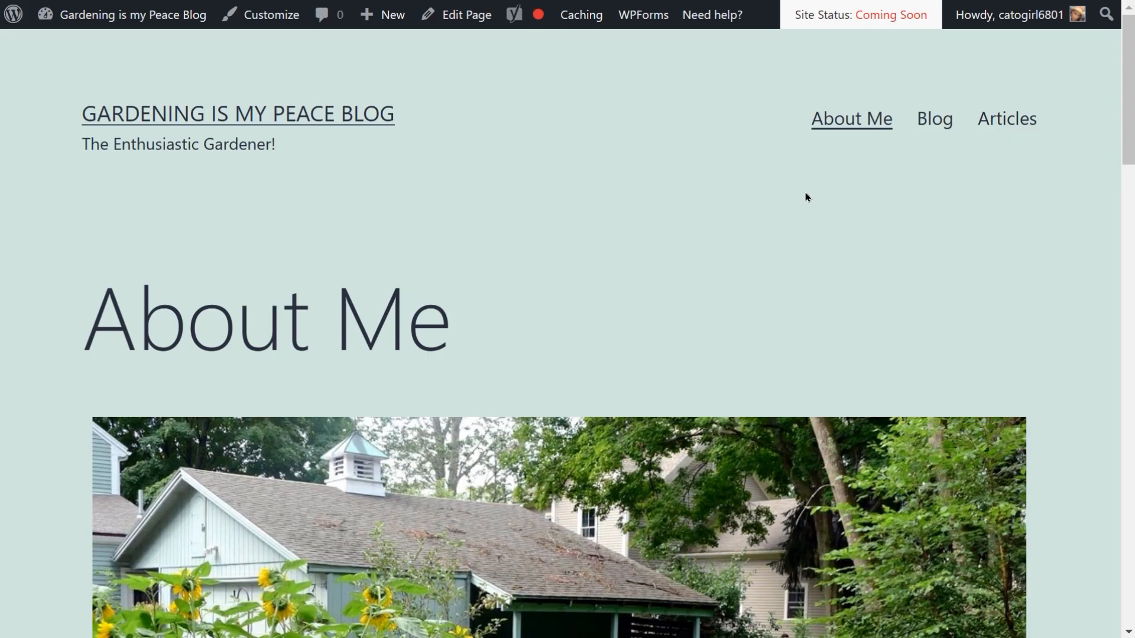
pyautogui.scroll(-3, 807, 196)
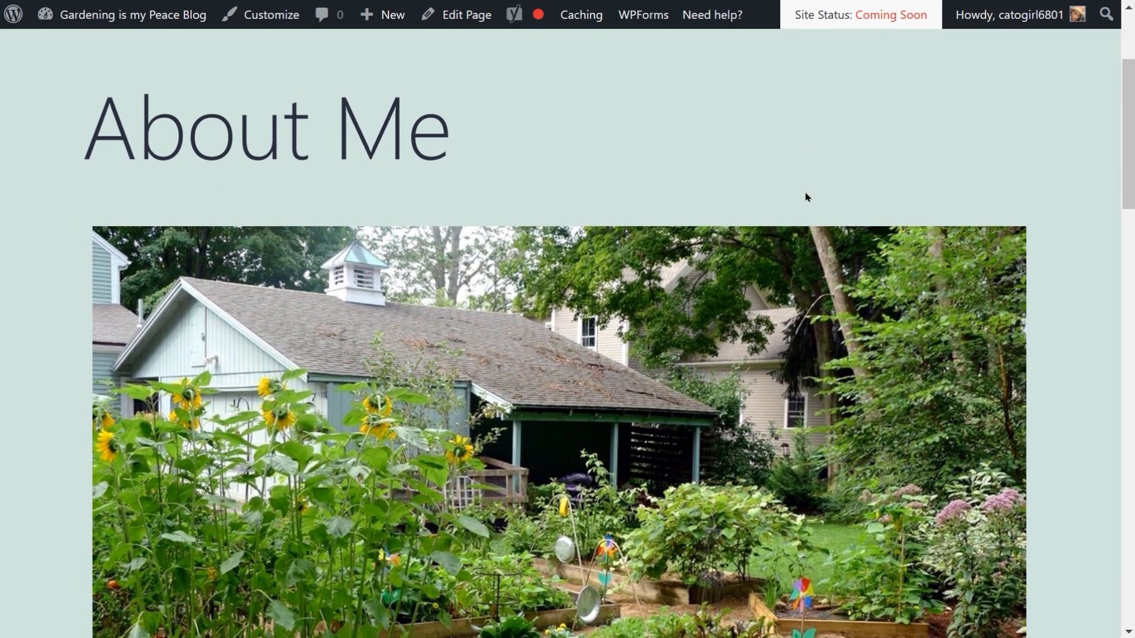
pyautogui.scroll(-4, 807, 197)
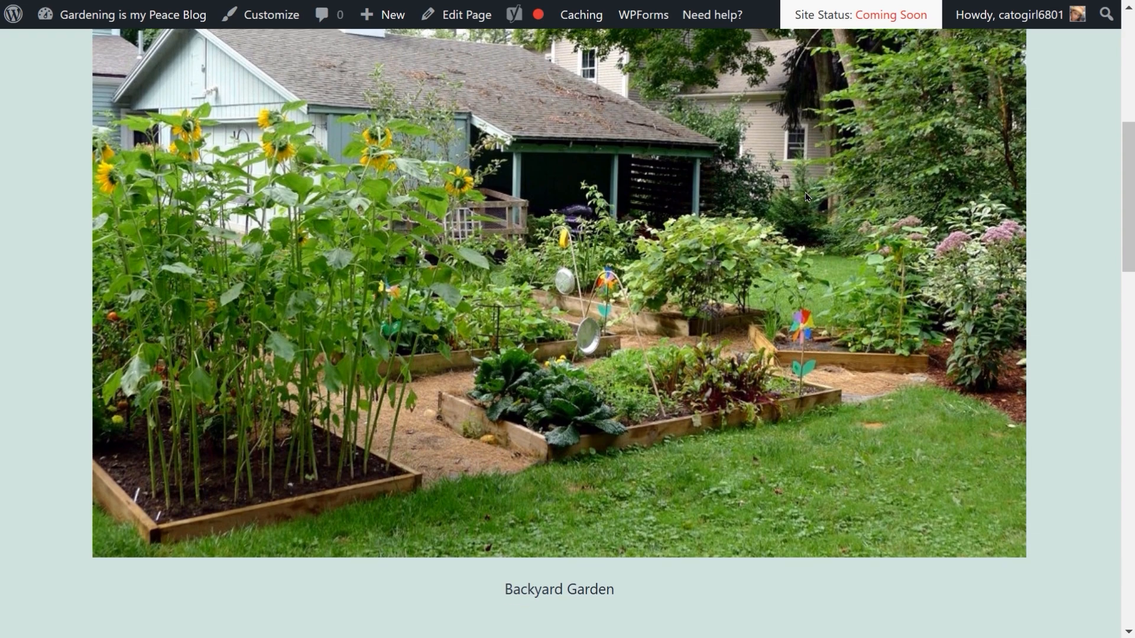
pyautogui.scroll(-5, 805, 192)
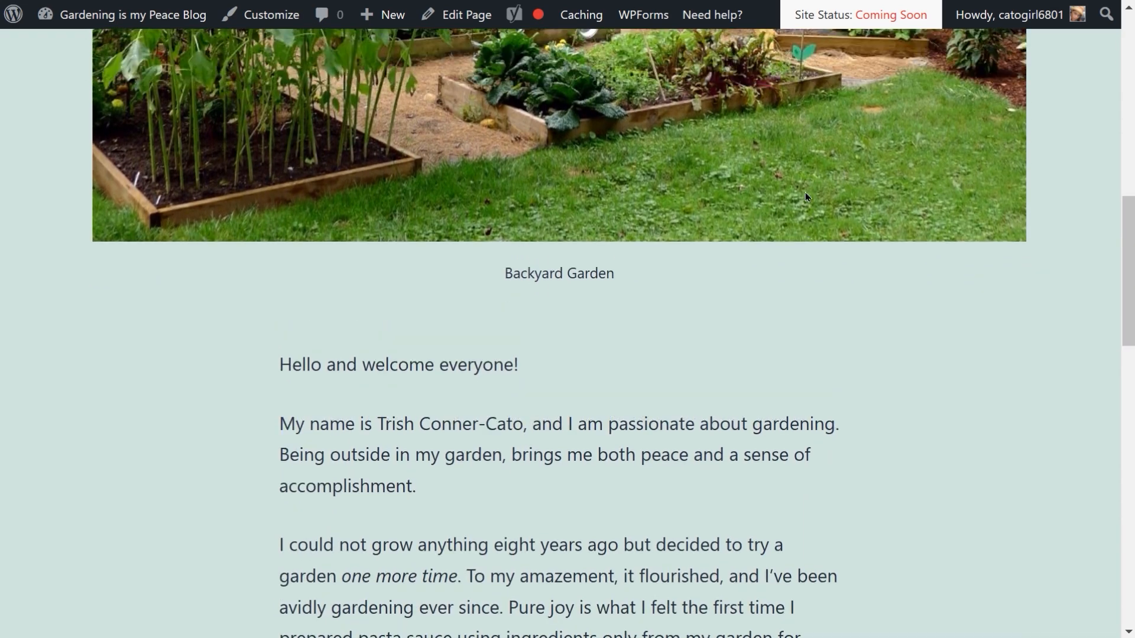
pyautogui.scroll(9, 805, 192)
pyautogui.scroll(-3, 805, 193)
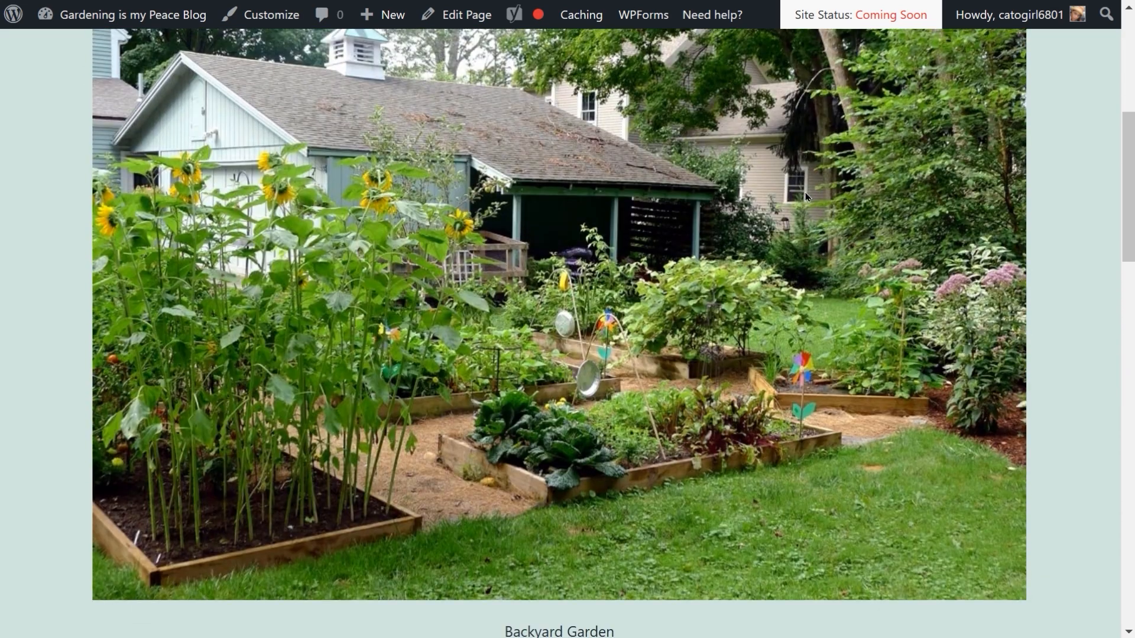
pyautogui.scroll(-2, 805, 193)
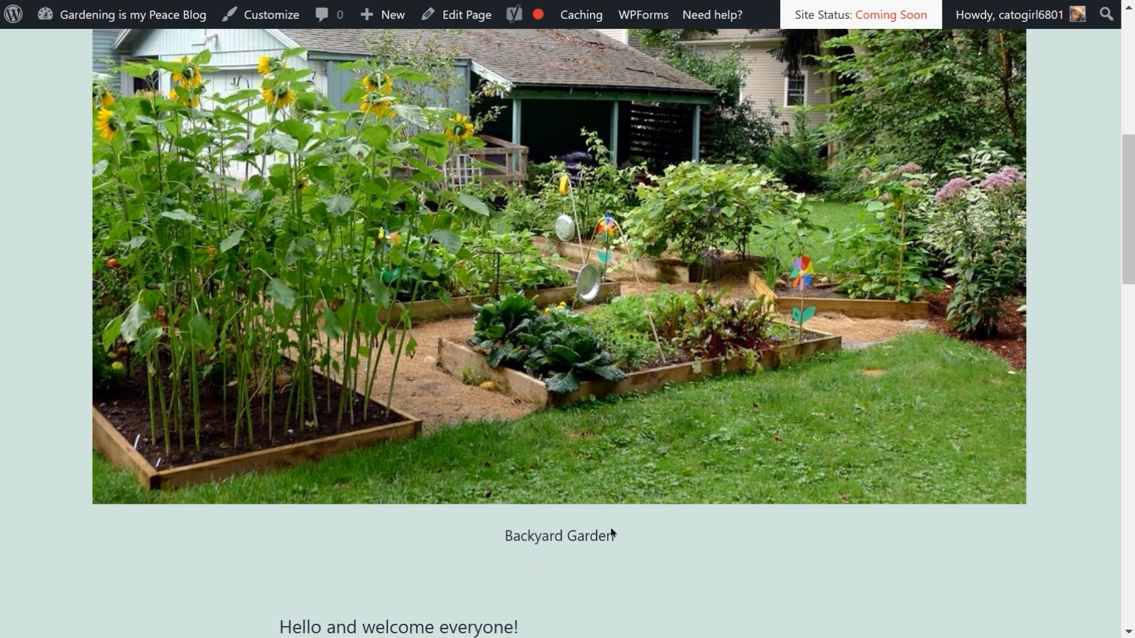
pyautogui.scroll(7, 633, 440)
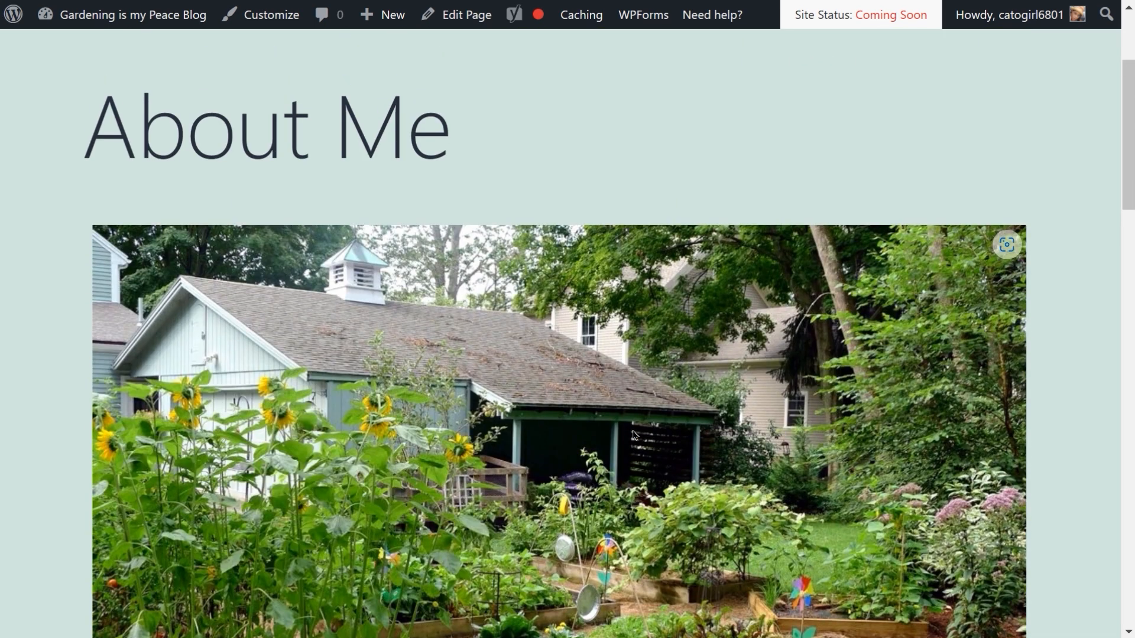
pyautogui.scroll(-6, 633, 435)
pyautogui.scroll(-3, 633, 435)
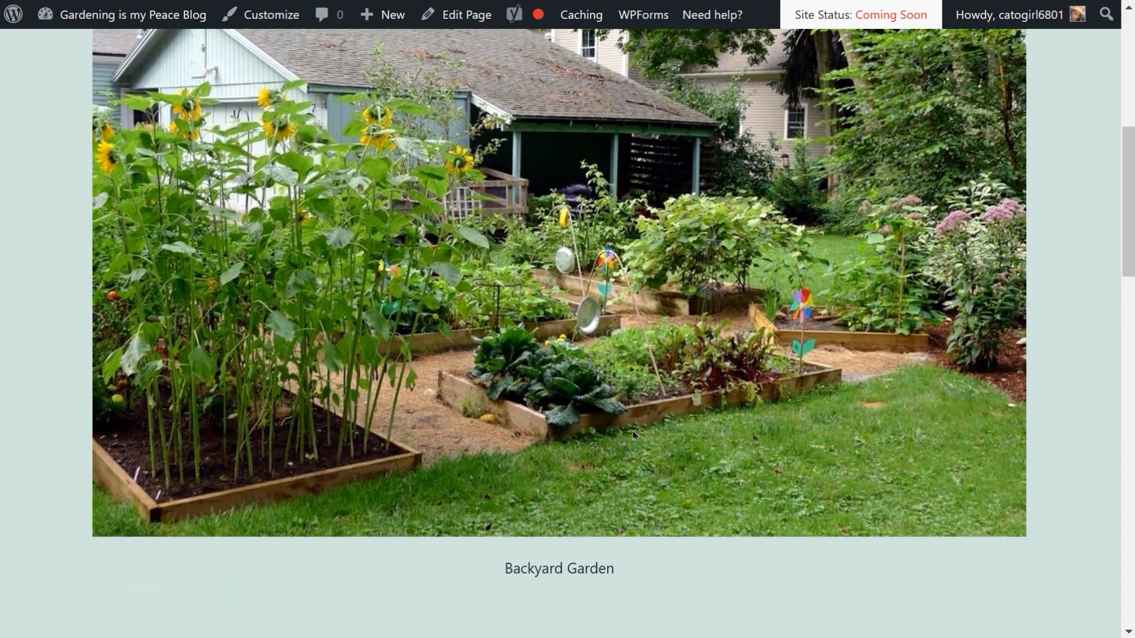
pyautogui.scroll(3, 633, 435)
pyautogui.scroll(-1, 633, 435)
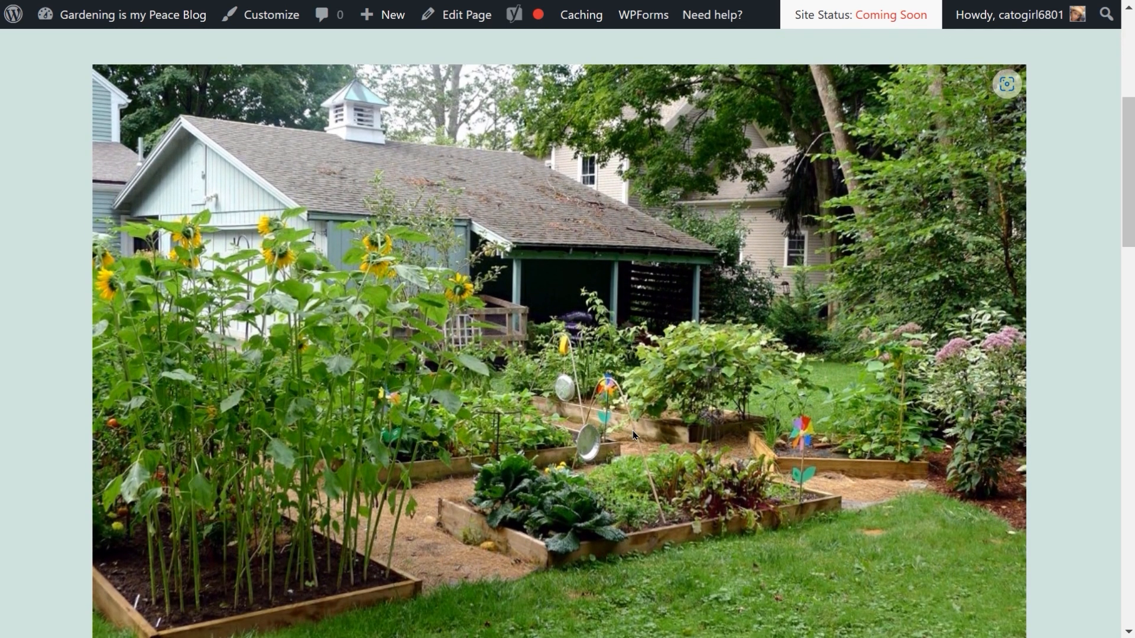
pyautogui.scroll(1, 633, 435)
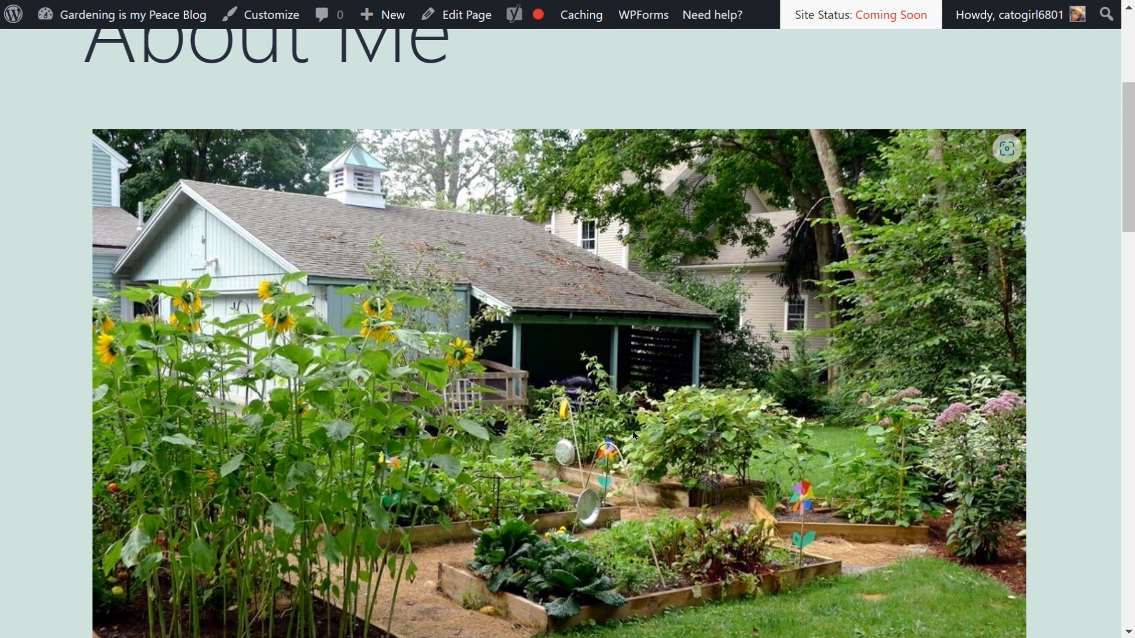
pyautogui.scroll(-2, 594, 376)
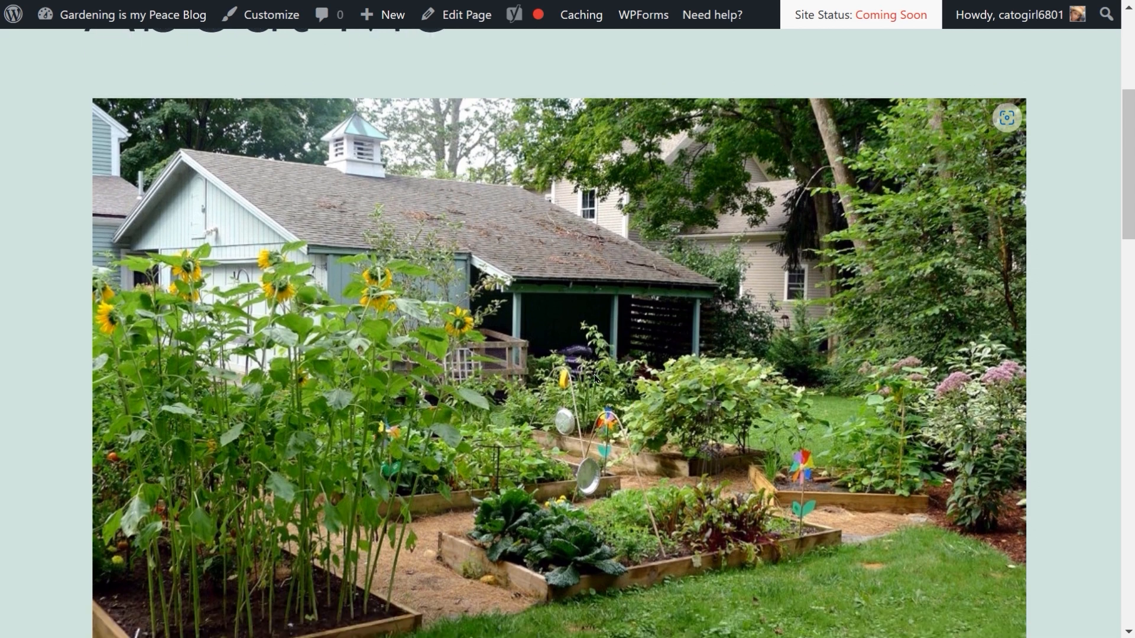
pyautogui.scroll(-1, 594, 376)
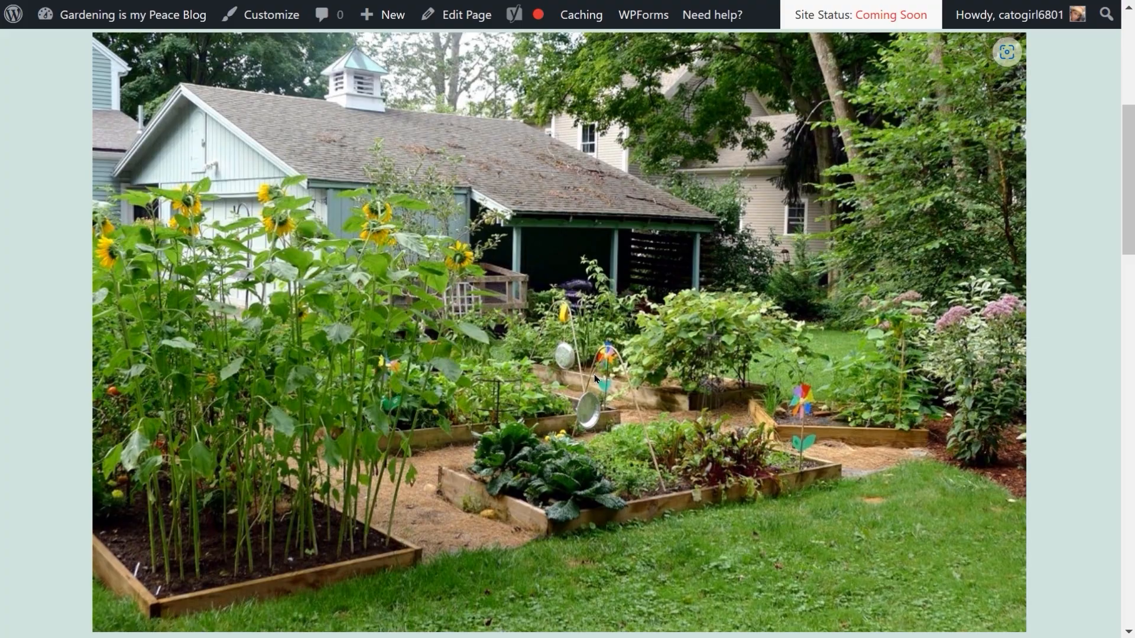
pyautogui.hotkey('ctrl', 'w')
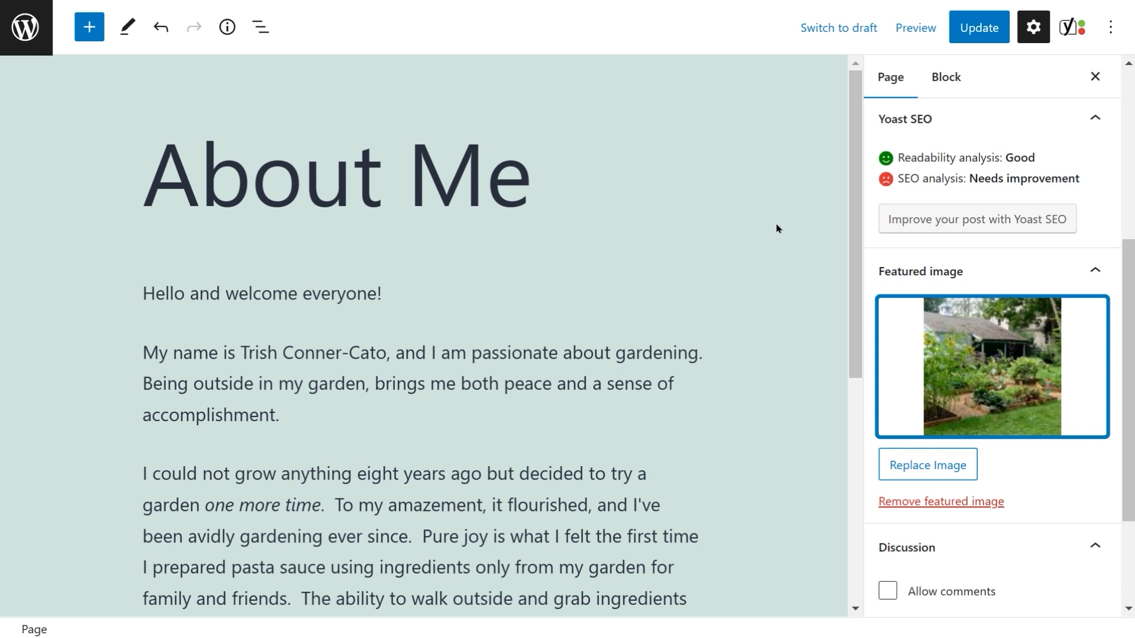
# Step: Update the About Me page and leave the editor
pyautogui.click(982, 26)
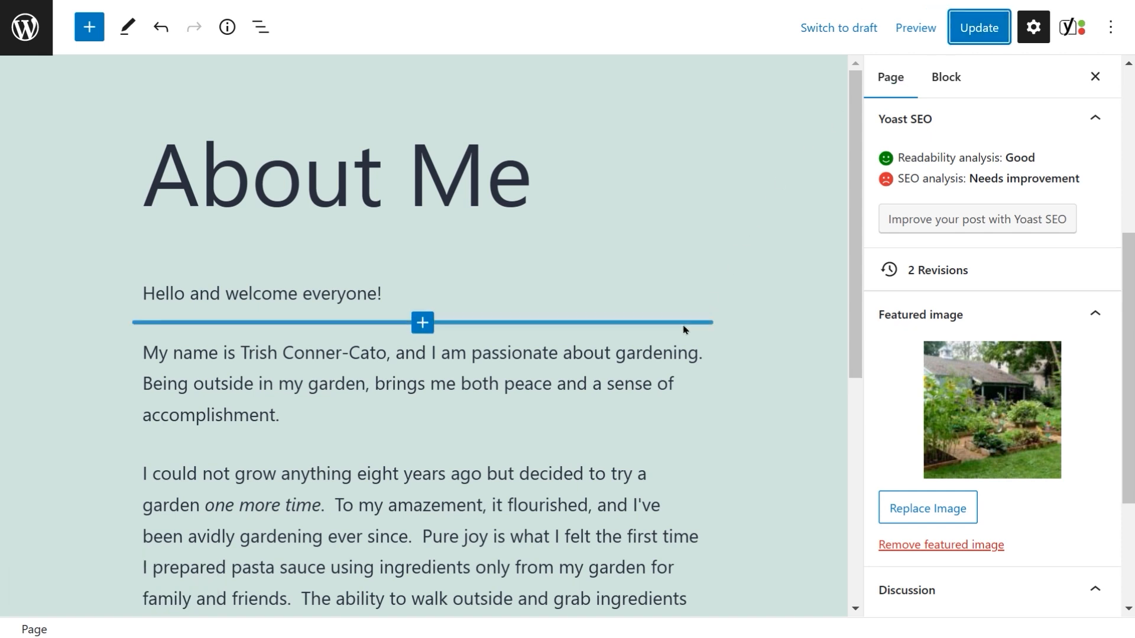
pyautogui.click(25, 26)
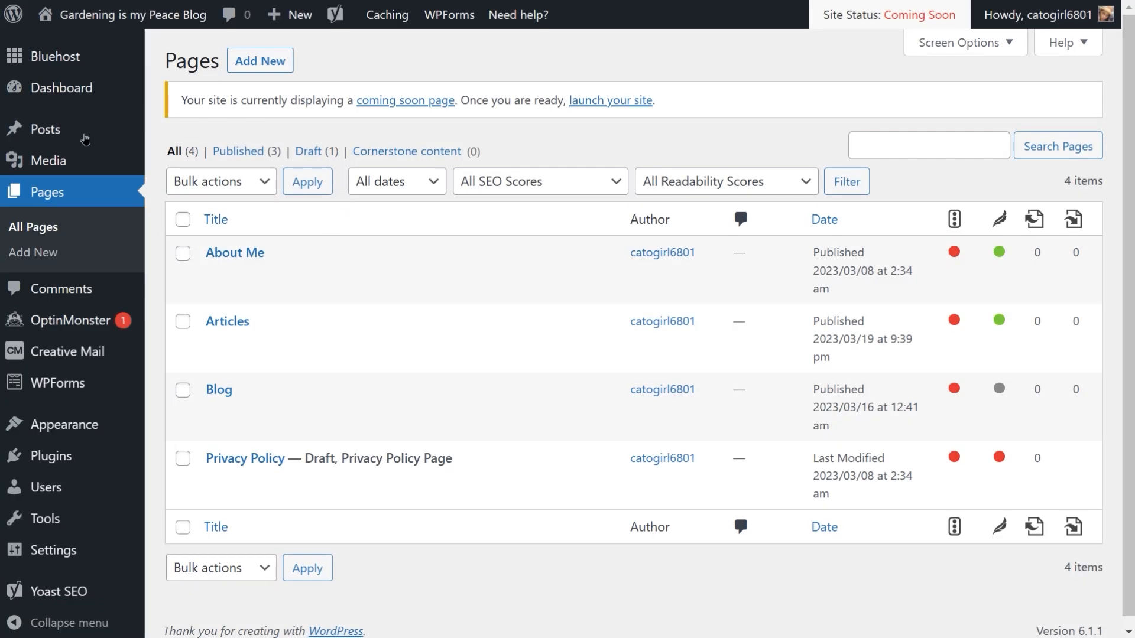
# Step: Open the 'What Grows in My Garden' post and insert a Gallery block below the Vegetables heading
pyautogui.moveTo(62, 138)
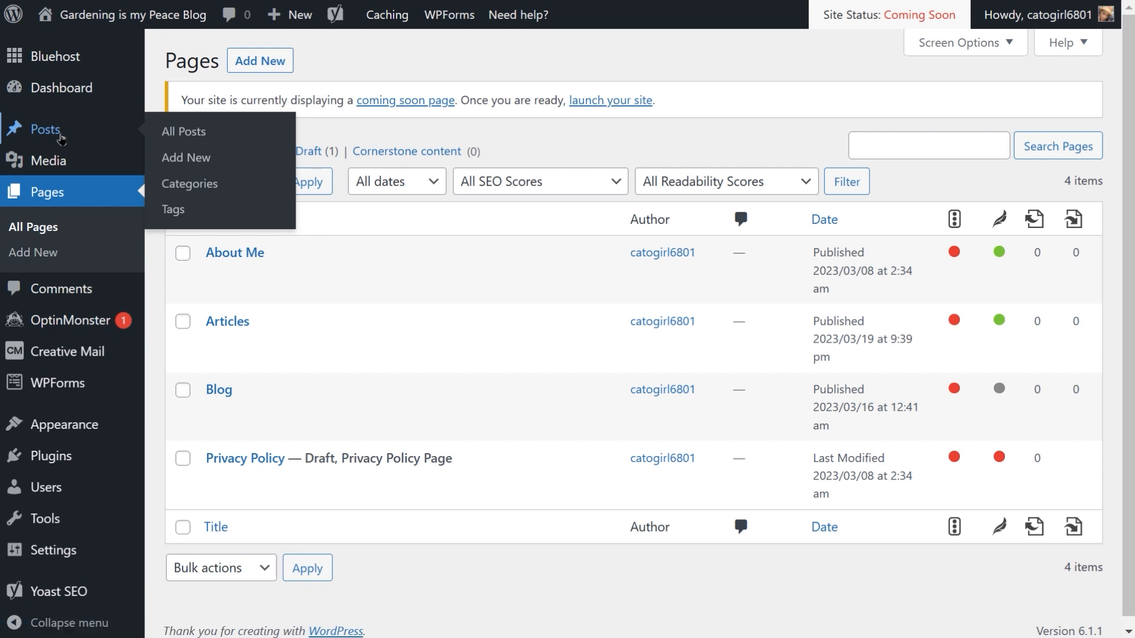
pyautogui.click(61, 137)
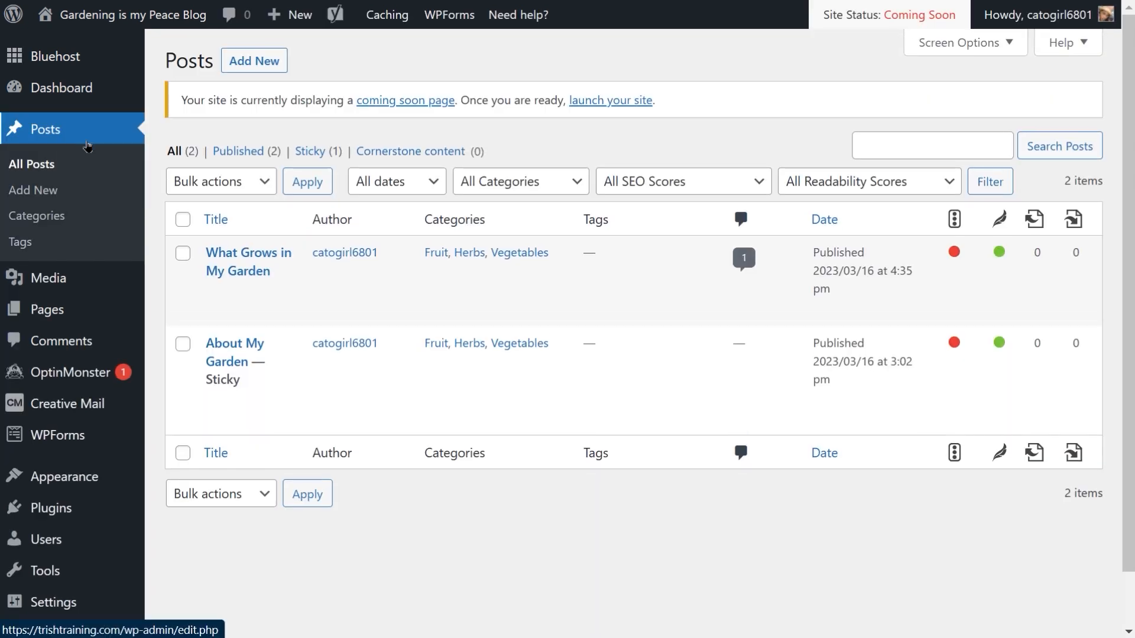
pyautogui.moveTo(213, 253)
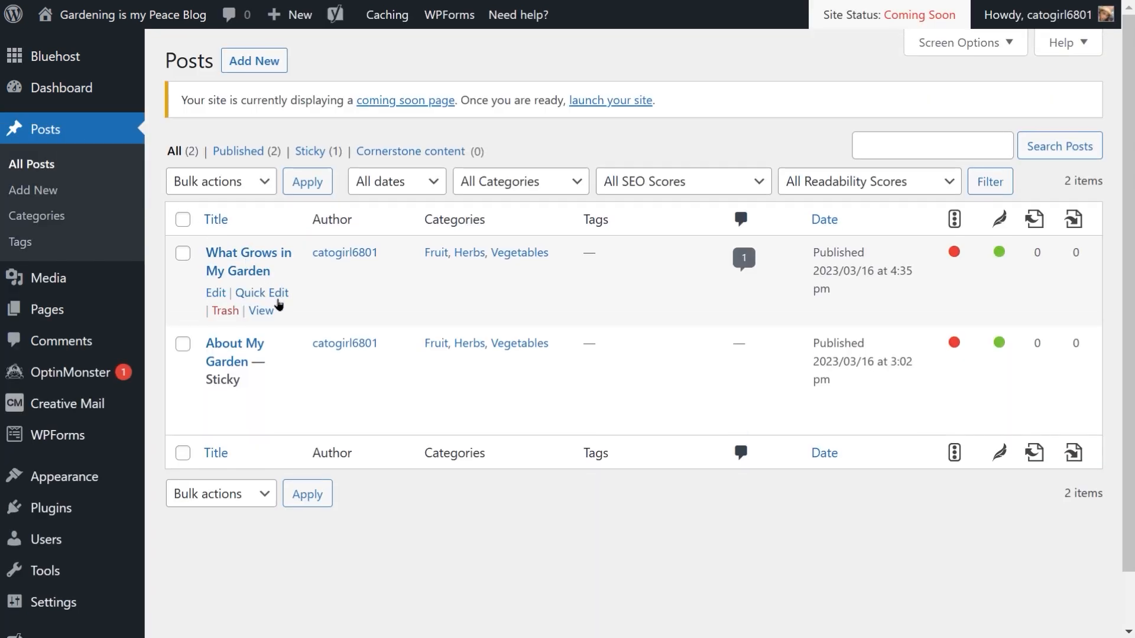
pyautogui.click(213, 293)
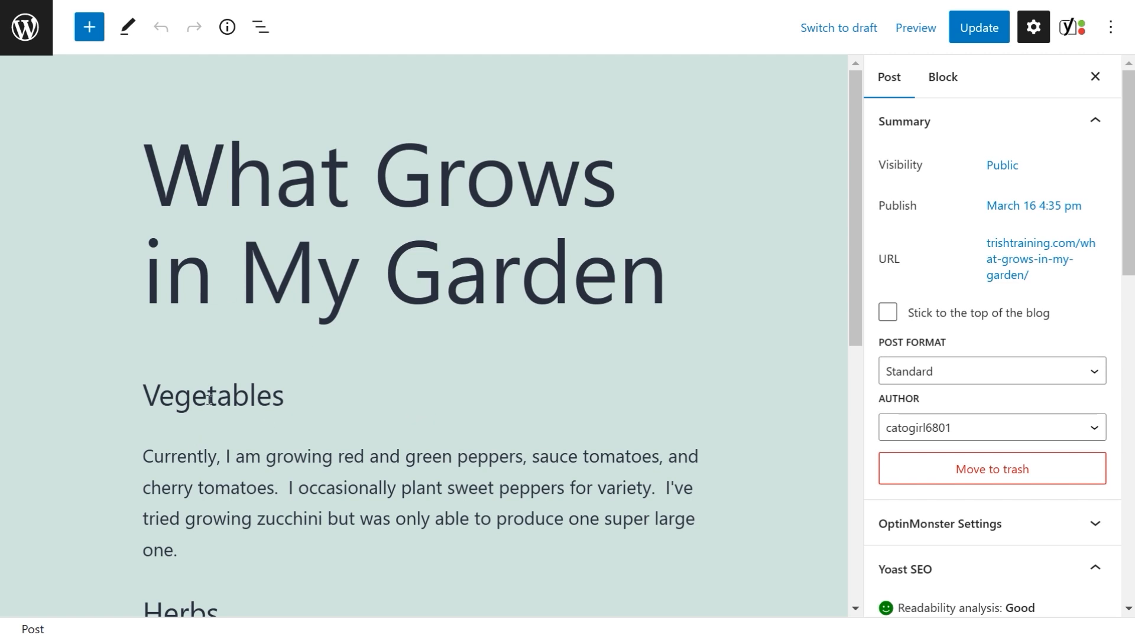
pyautogui.moveTo(273, 440)
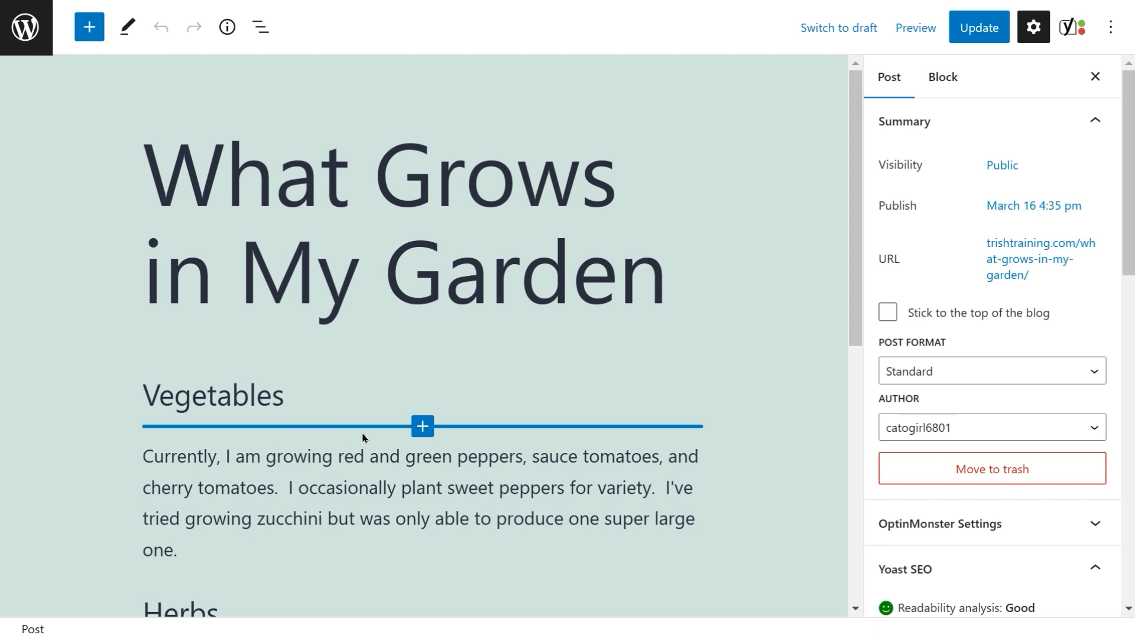
pyautogui.click(422, 427)
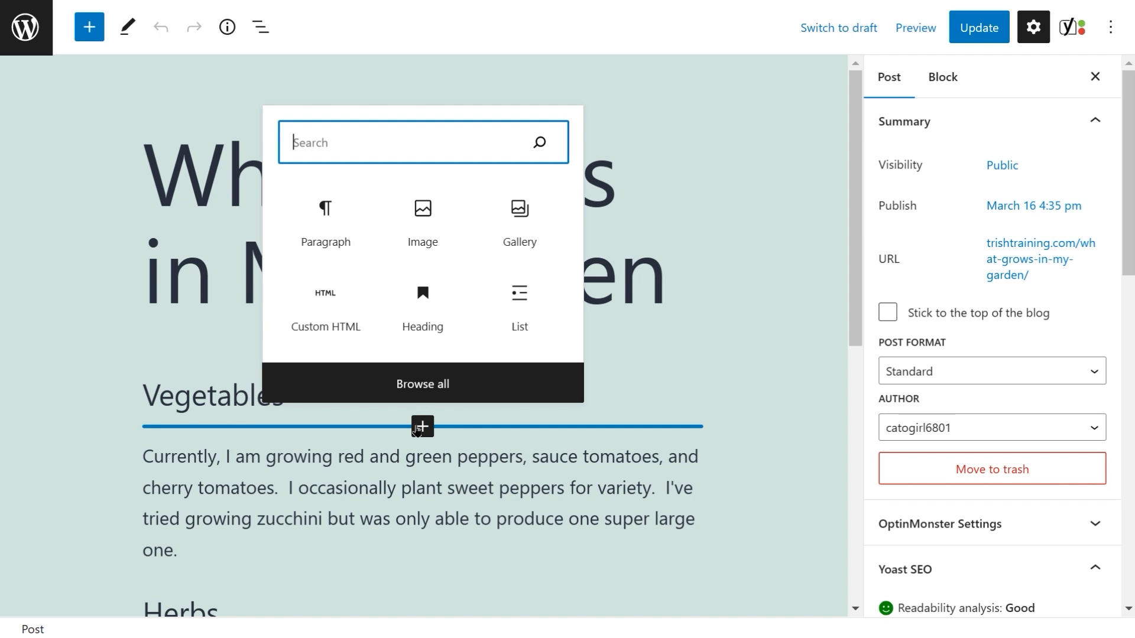
pyautogui.click(521, 221)
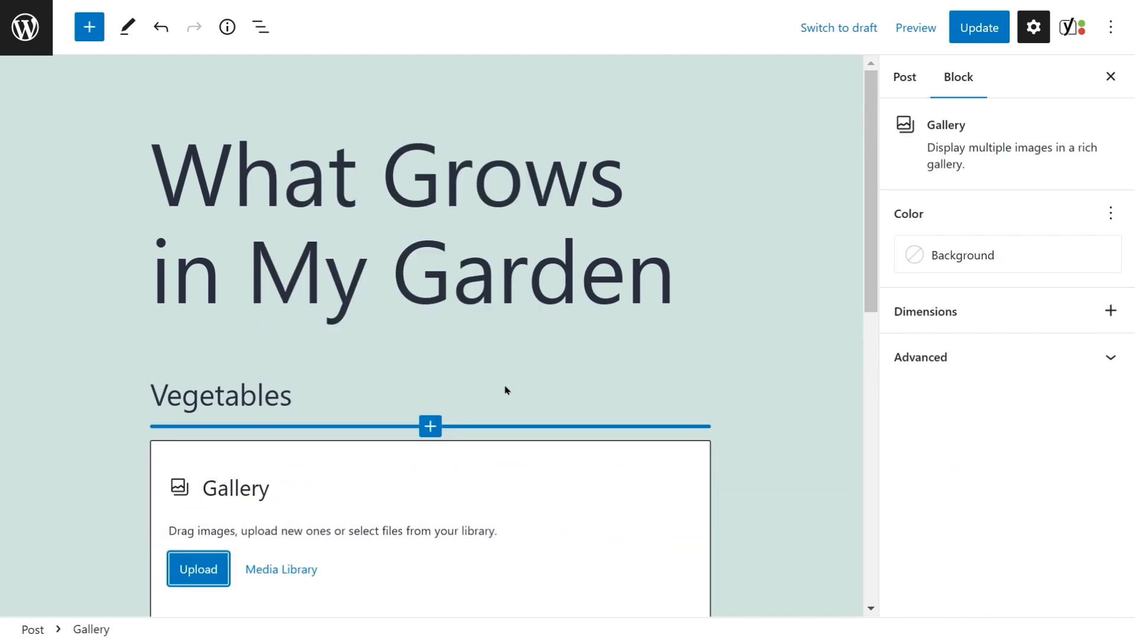
# Step: Select the tomatoes on the vine, cherry tomatoes and bell peppers images from the media library to create the vegetables gallery
pyautogui.scroll(-3, 666, 402)
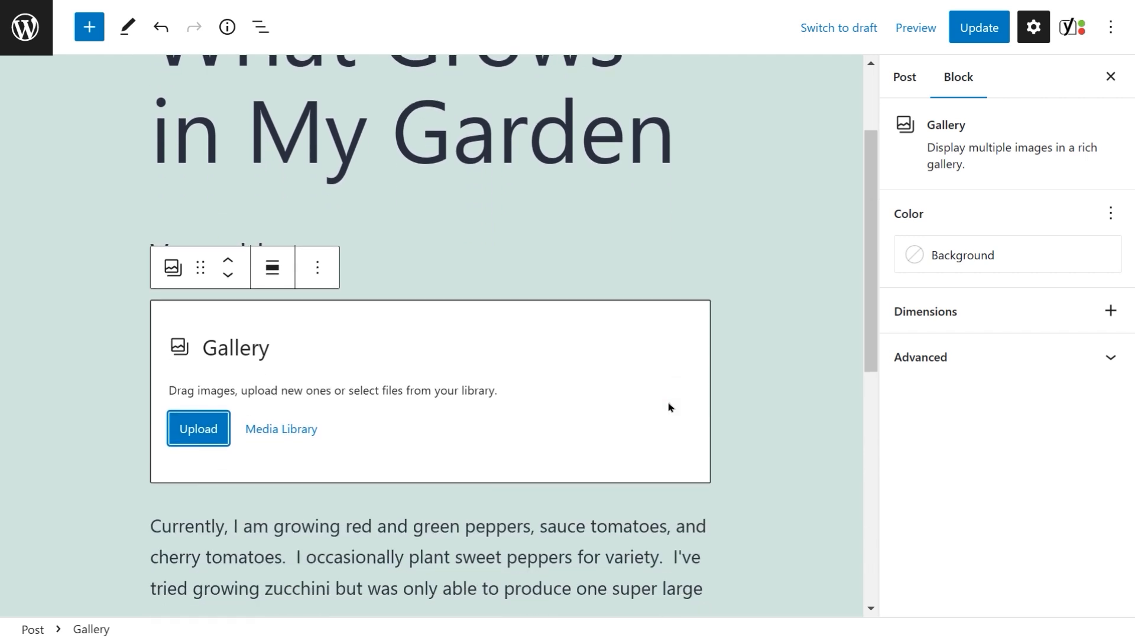
pyautogui.click(283, 435)
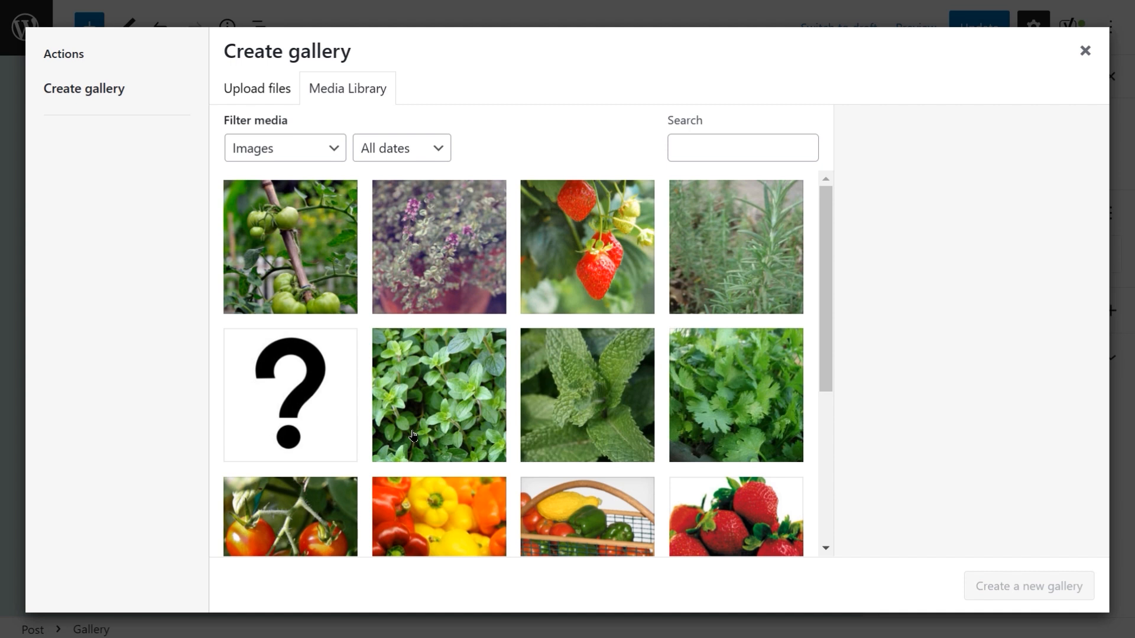
pyautogui.click(278, 259)
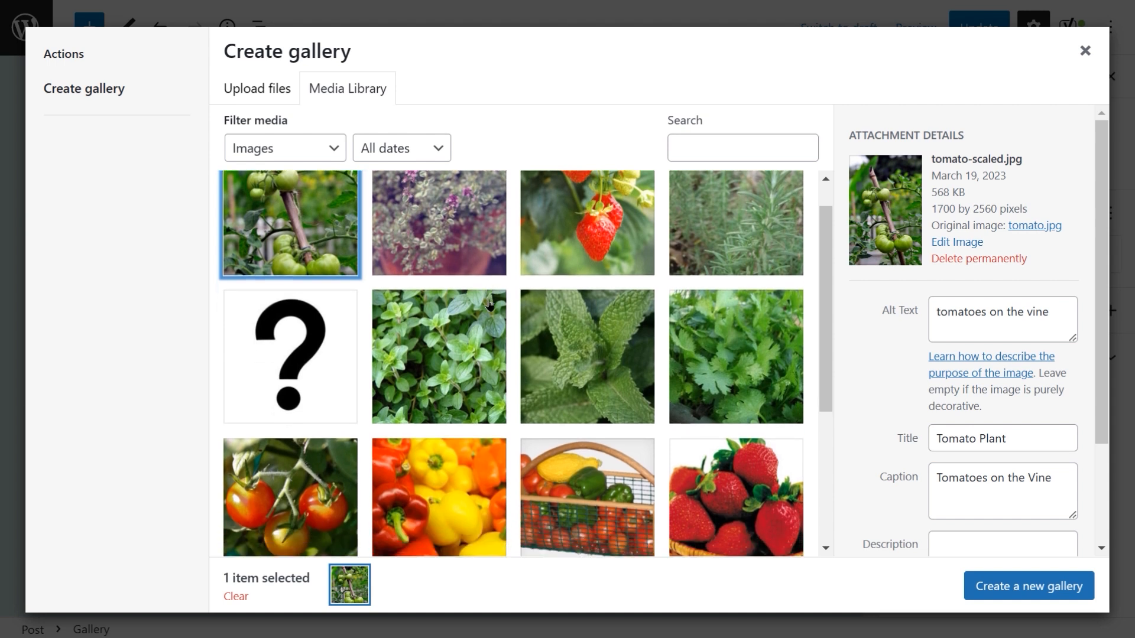
pyautogui.scroll(-4, 489, 305)
pyautogui.scroll(-1, 489, 304)
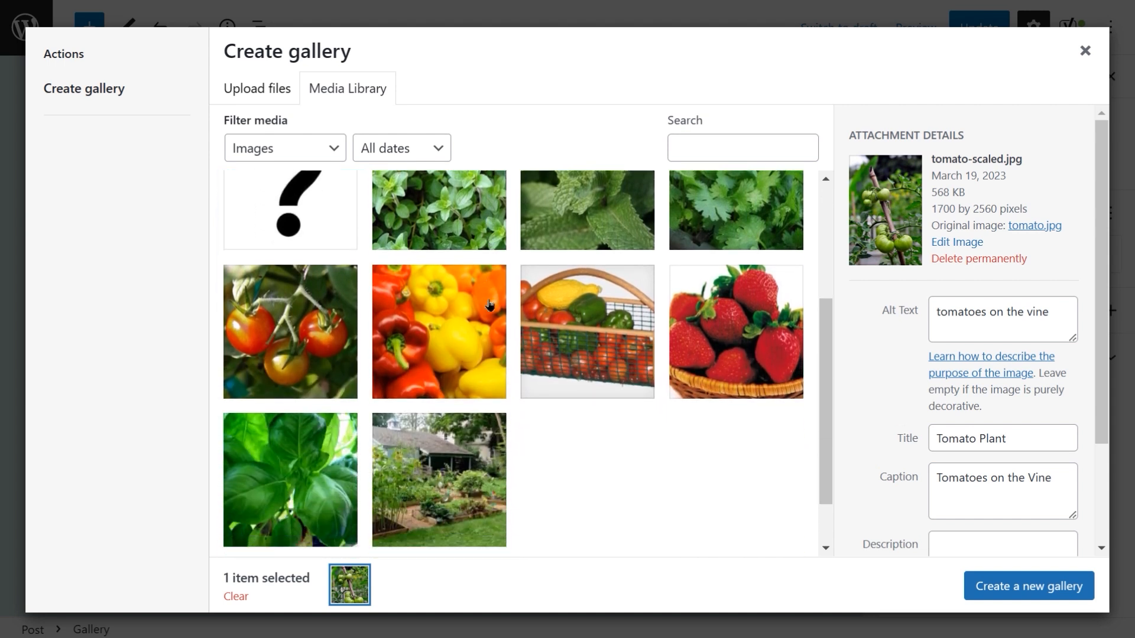
pyautogui.click(294, 320)
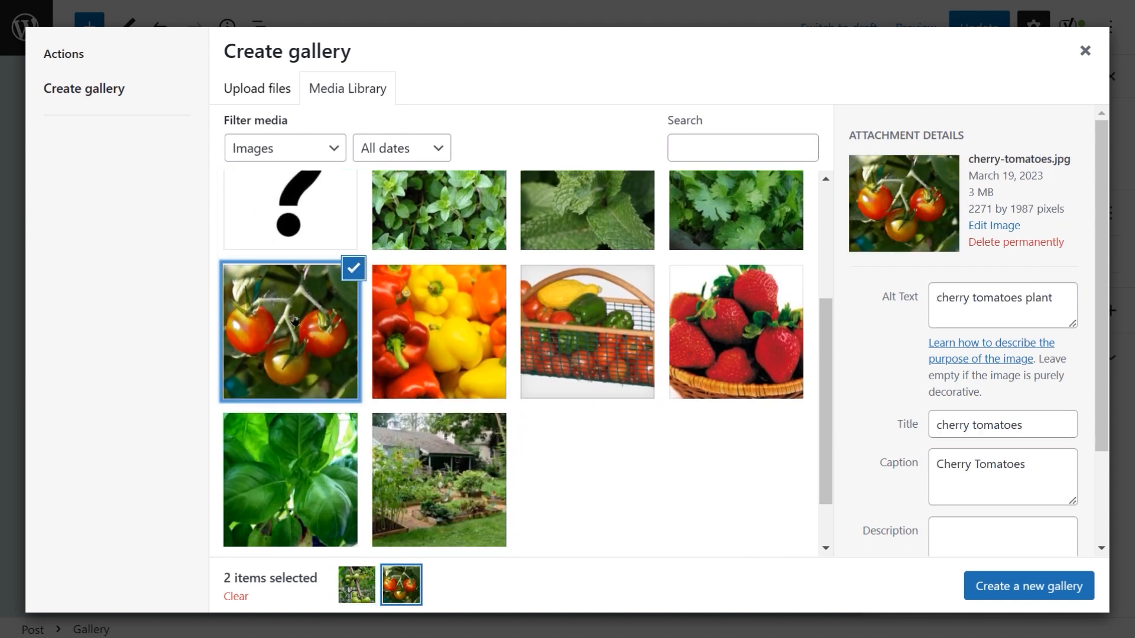
pyautogui.click(451, 329)
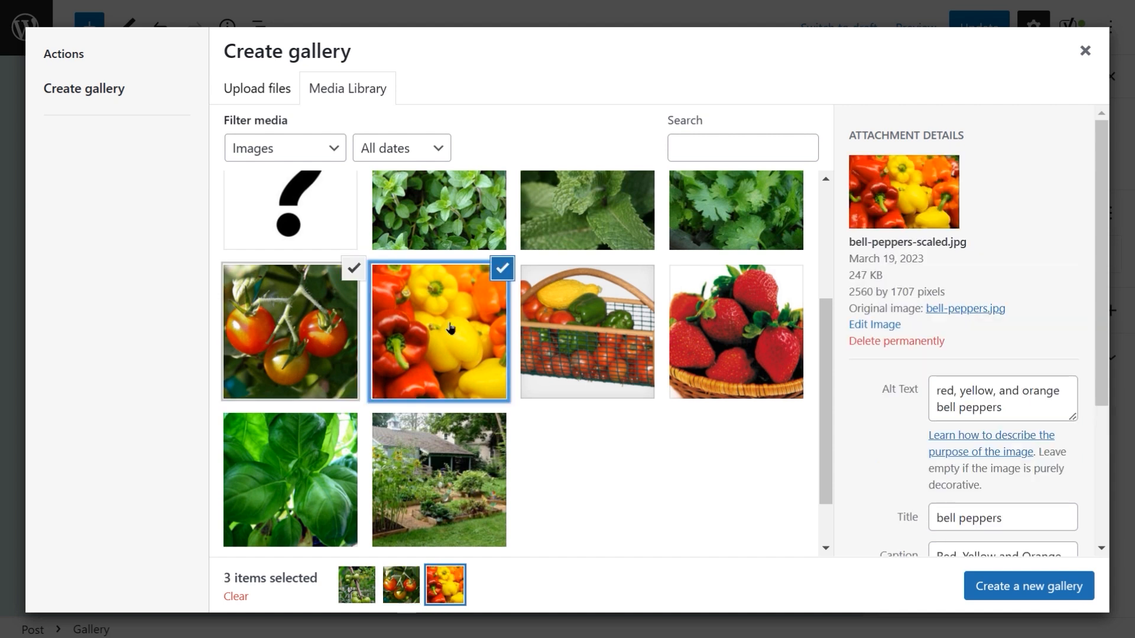
pyautogui.scroll(1, 466, 326)
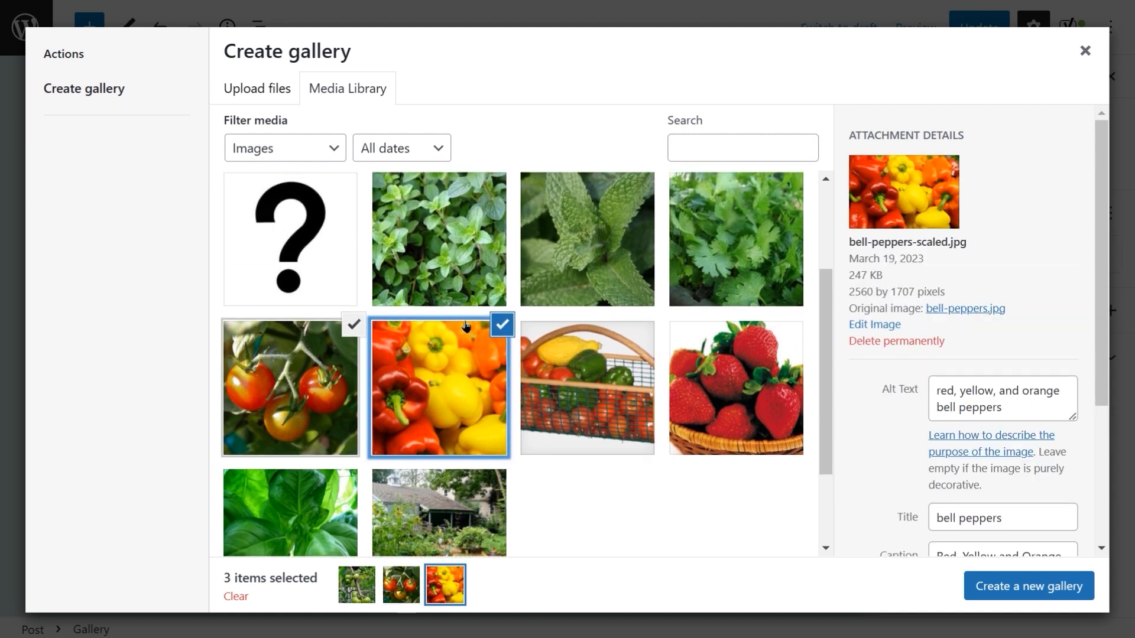
pyautogui.scroll(3, 466, 326)
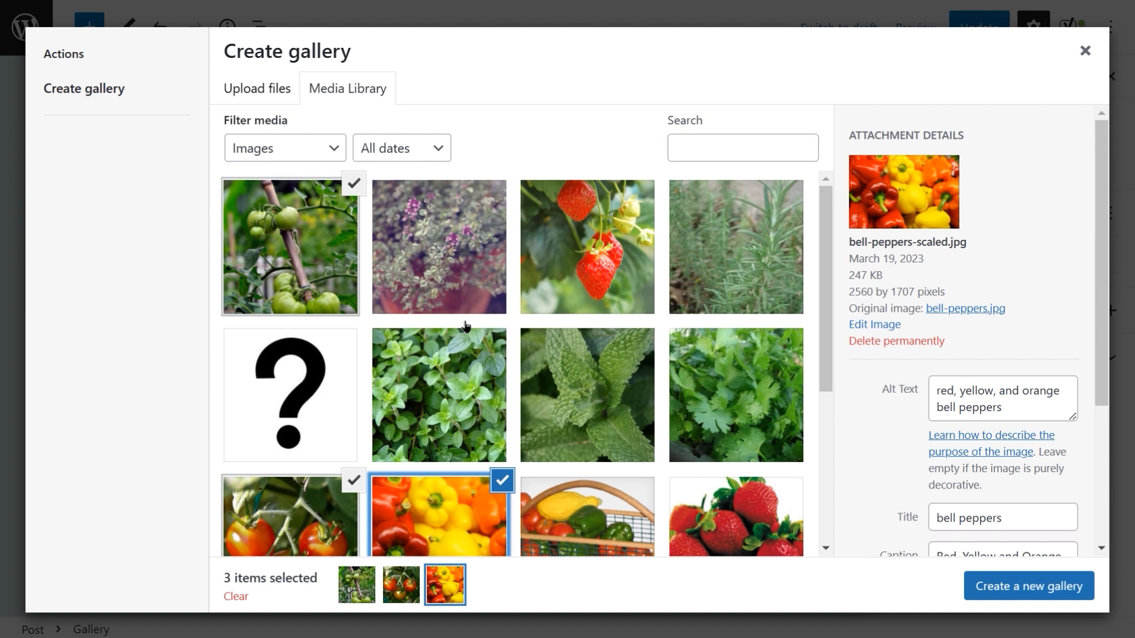
pyautogui.scroll(-3, 465, 326)
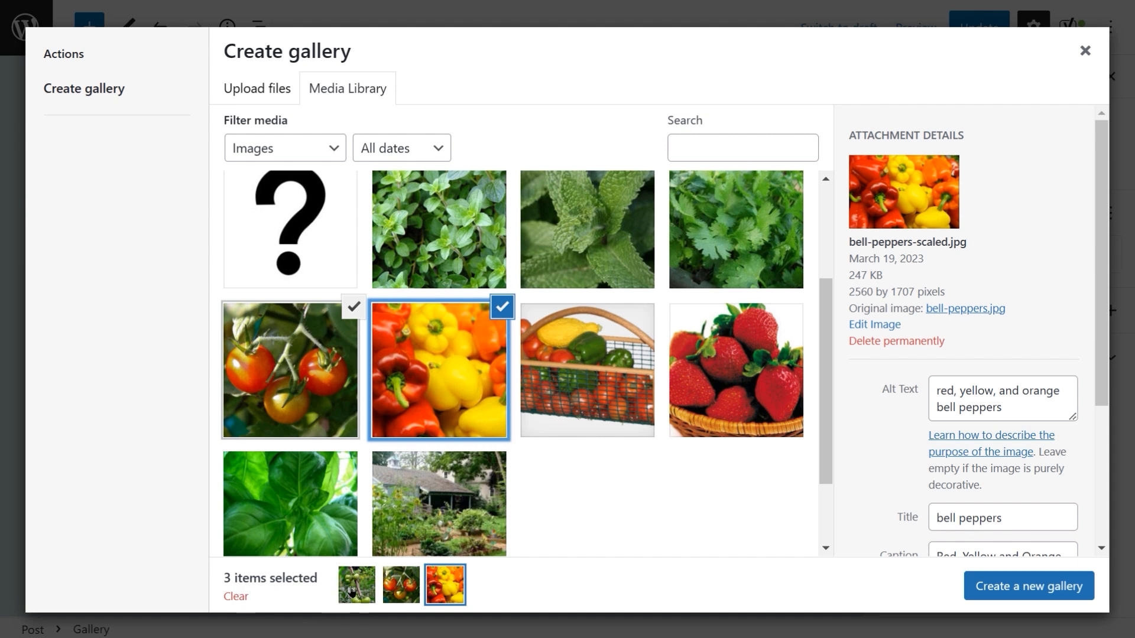
pyautogui.click(993, 588)
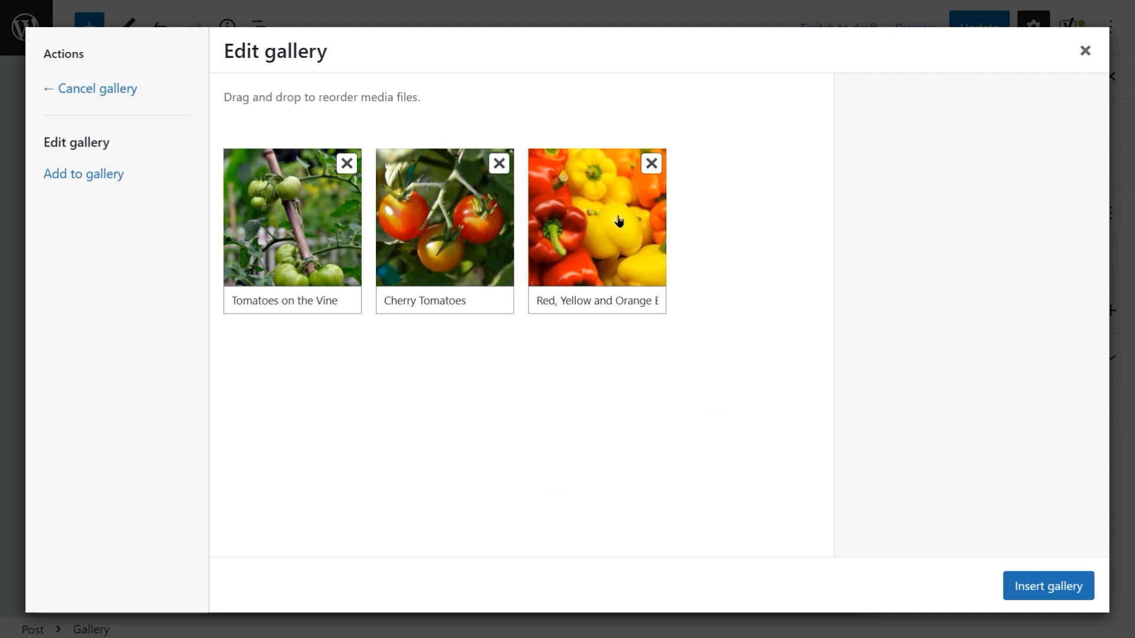
# Step: Move the bell peppers image to the front of the gallery and insert the gallery into the post
pyautogui.moveTo(618, 220); pyautogui.dragTo(323, 219)
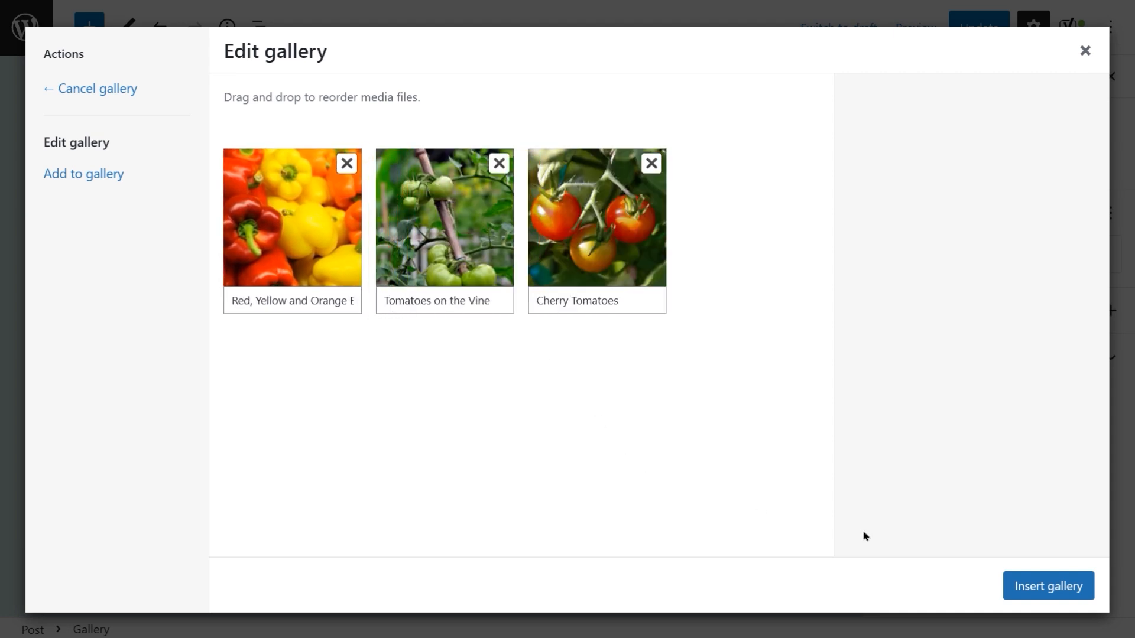
pyautogui.click(1050, 589)
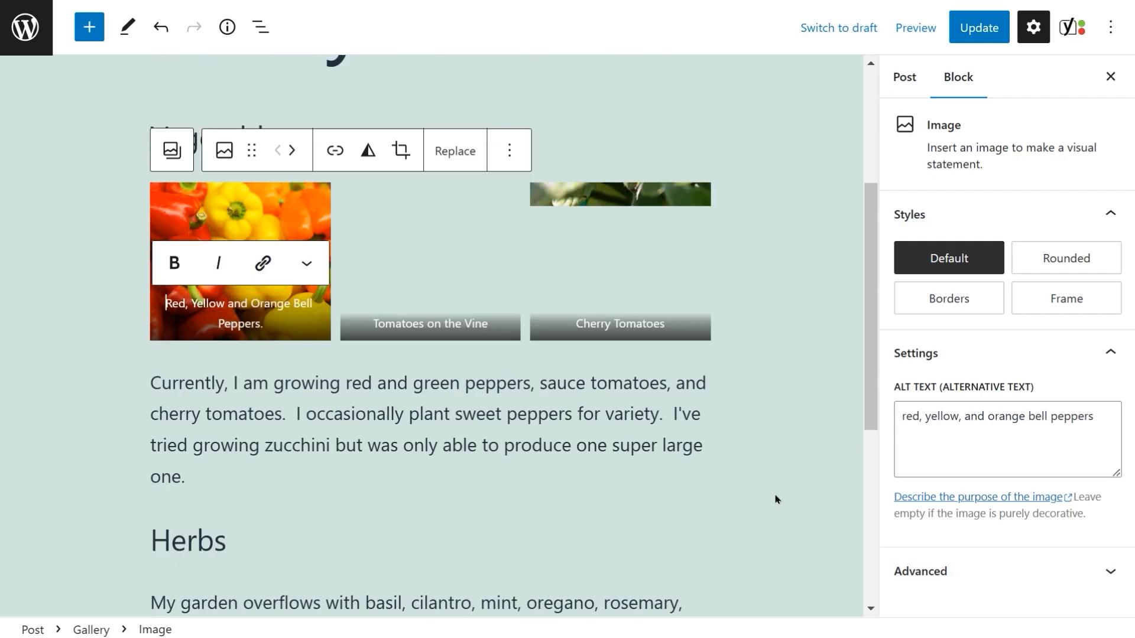
pyautogui.click(776, 500)
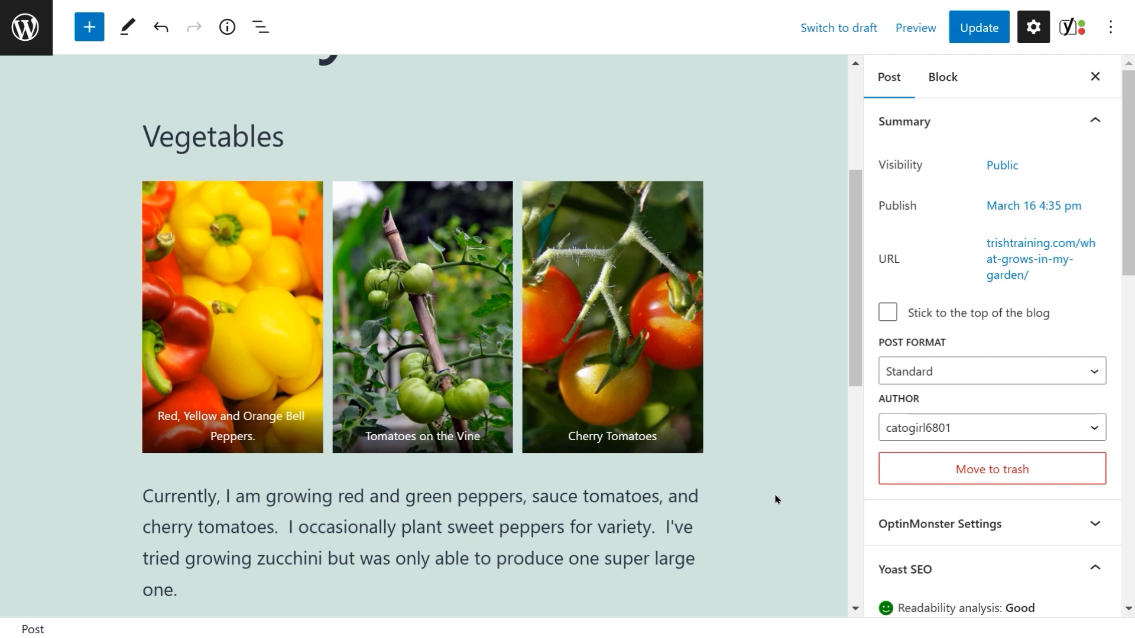
# Step: Insert a Gallery block below the Herbs heading
pyautogui.scroll(-4, 776, 499)
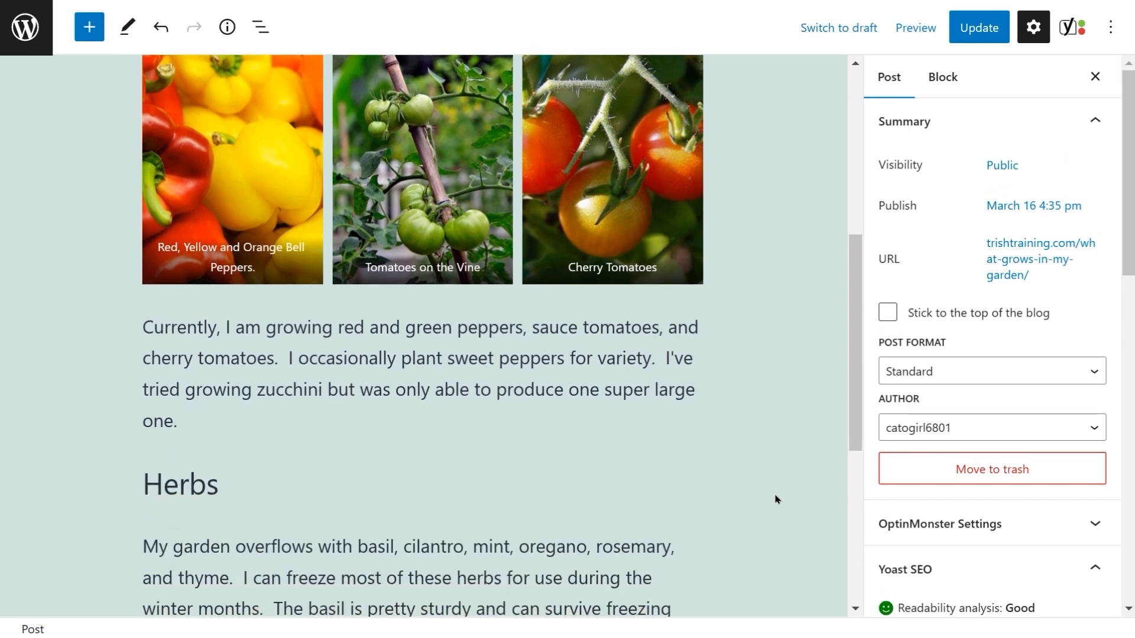
pyautogui.scroll(-1, 776, 499)
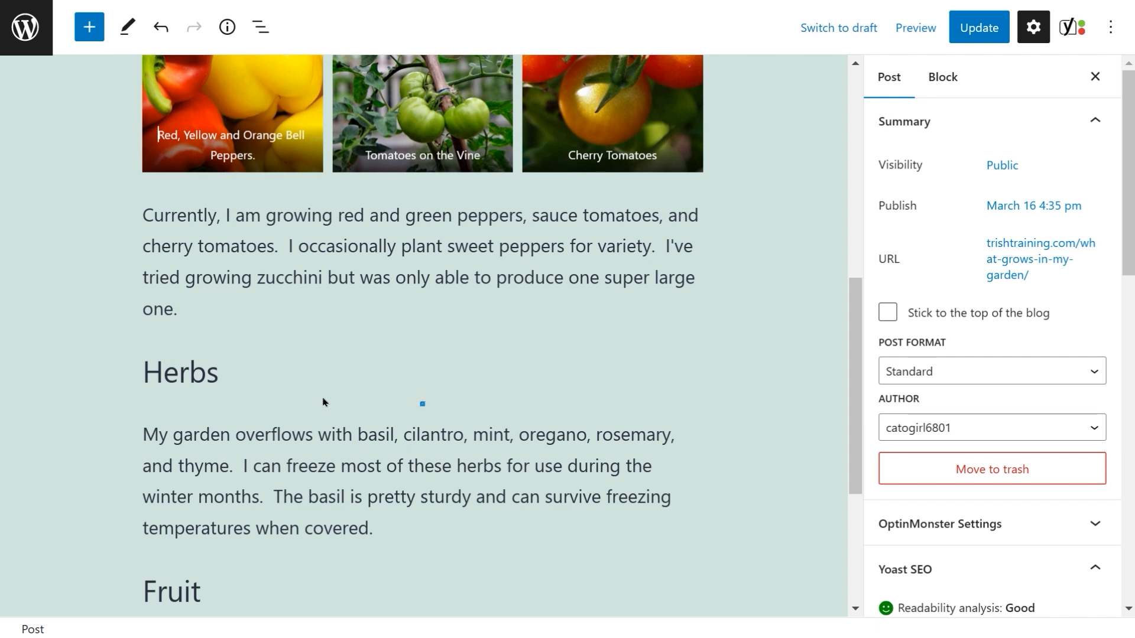
pyautogui.moveTo(422, 404)
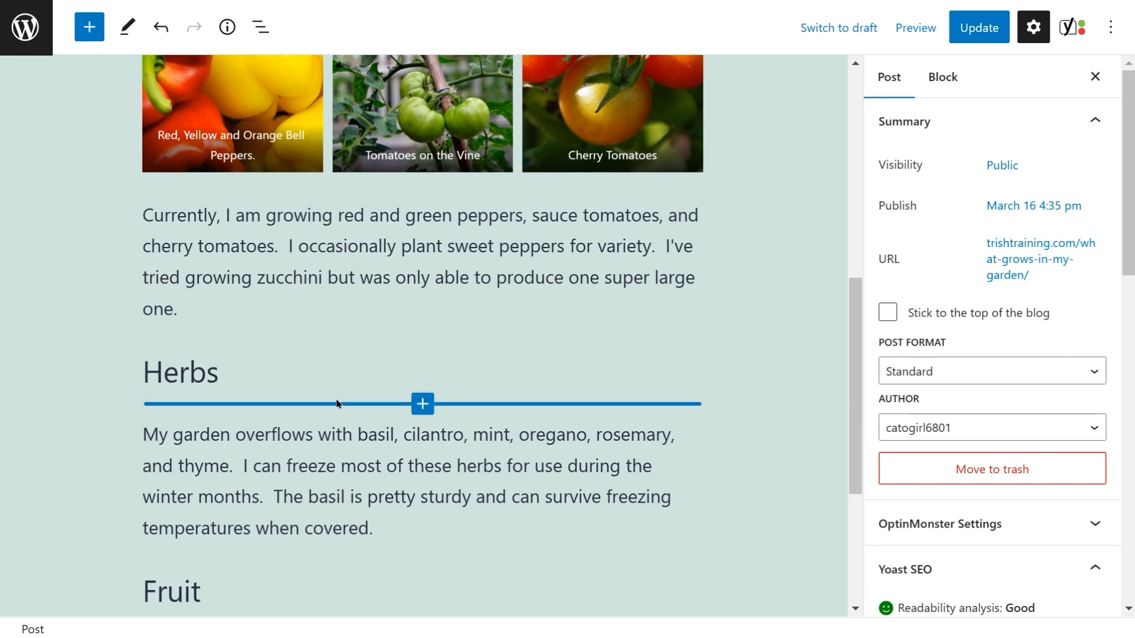
pyautogui.click(423, 405)
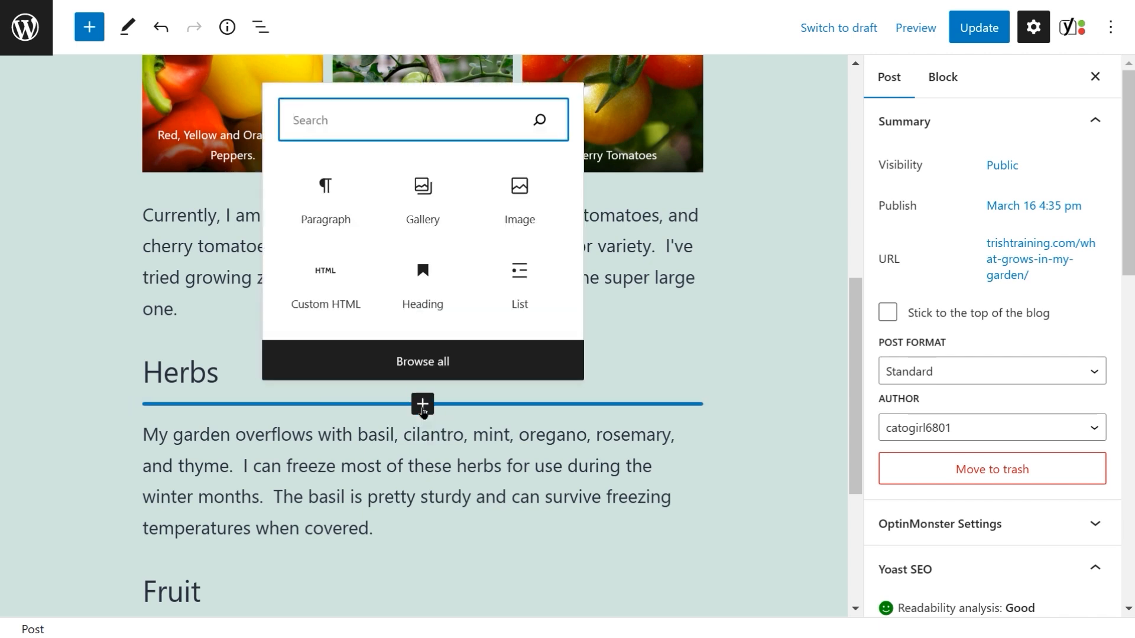
pyautogui.click(423, 211)
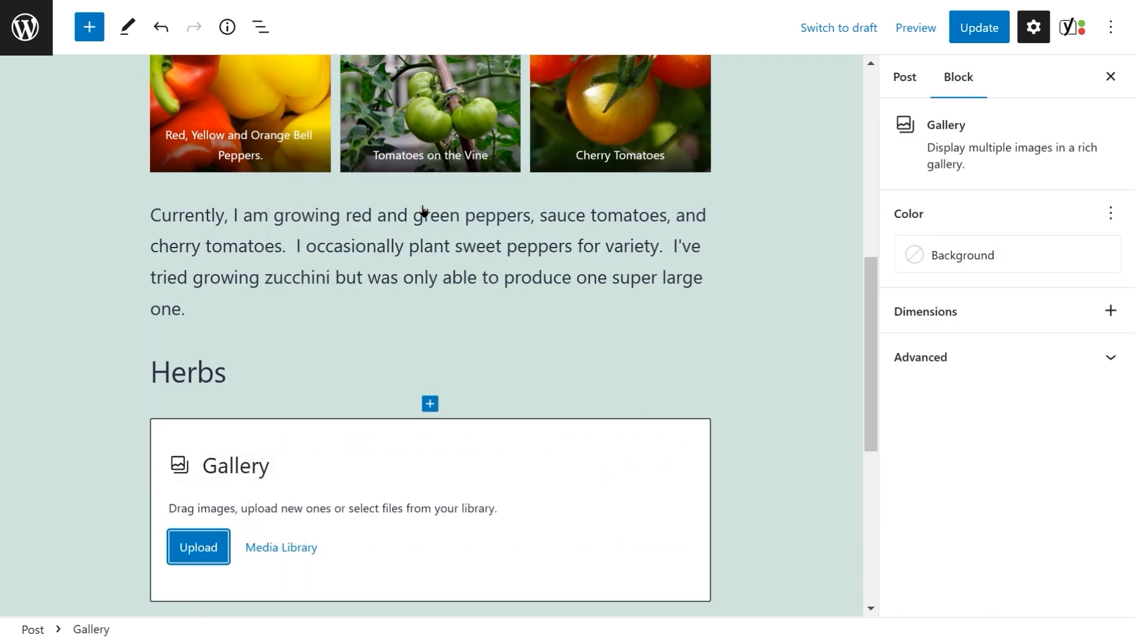
# Step: Select the thyme, rosemary, oregano, mint, cilantro and basil images from the media library to create the herbs gallery
pyautogui.click(282, 550)
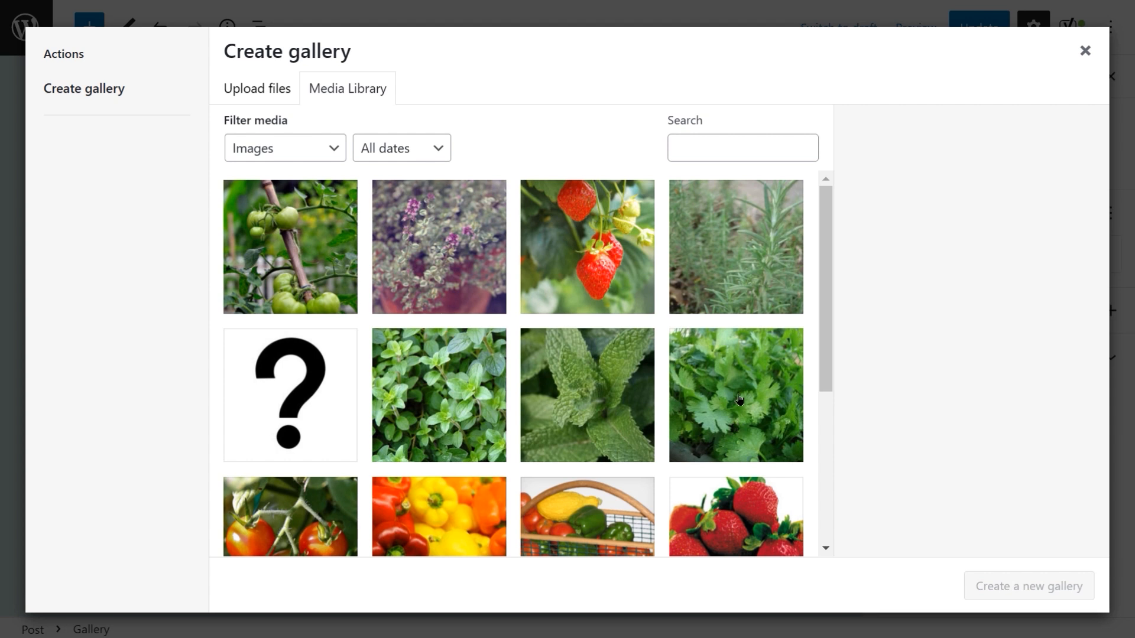
pyautogui.click(433, 238)
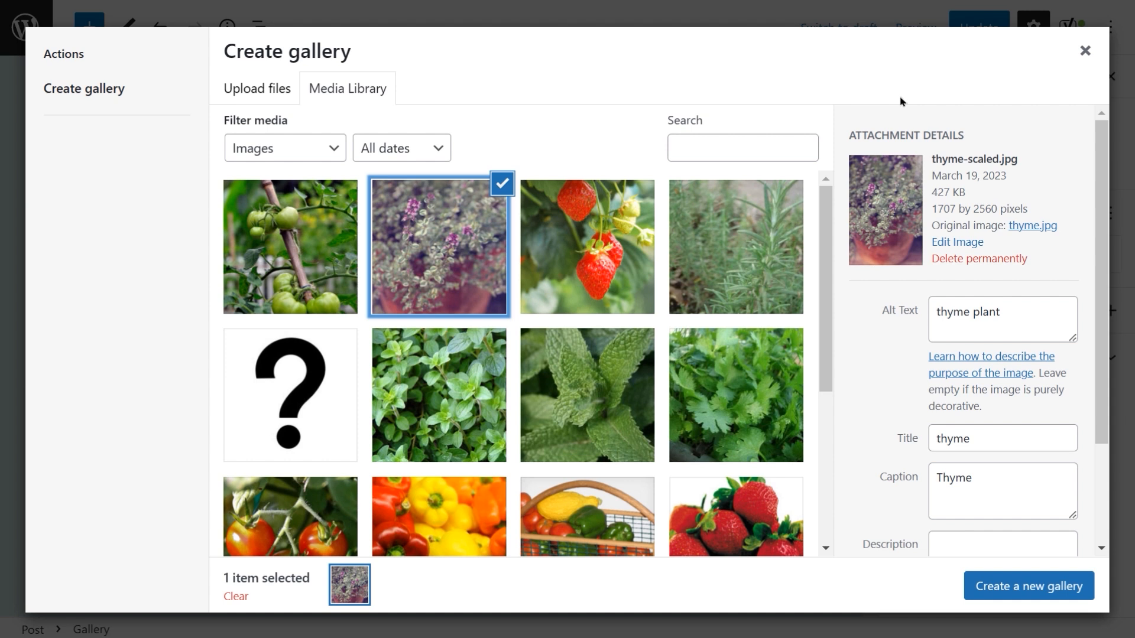
pyautogui.click(700, 259)
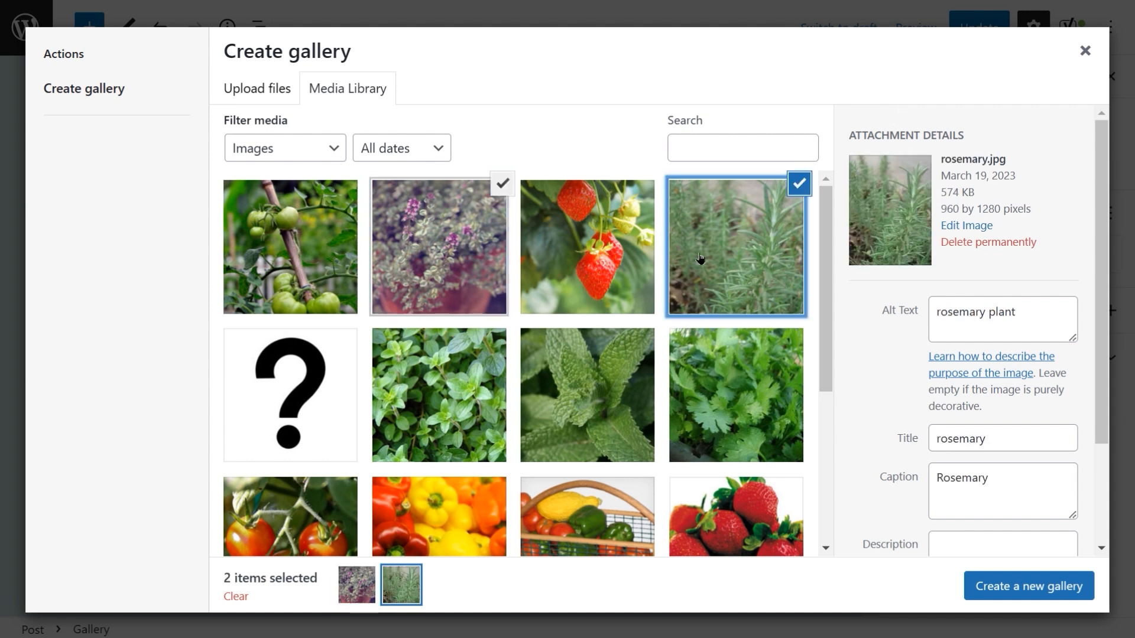
pyautogui.click(443, 396)
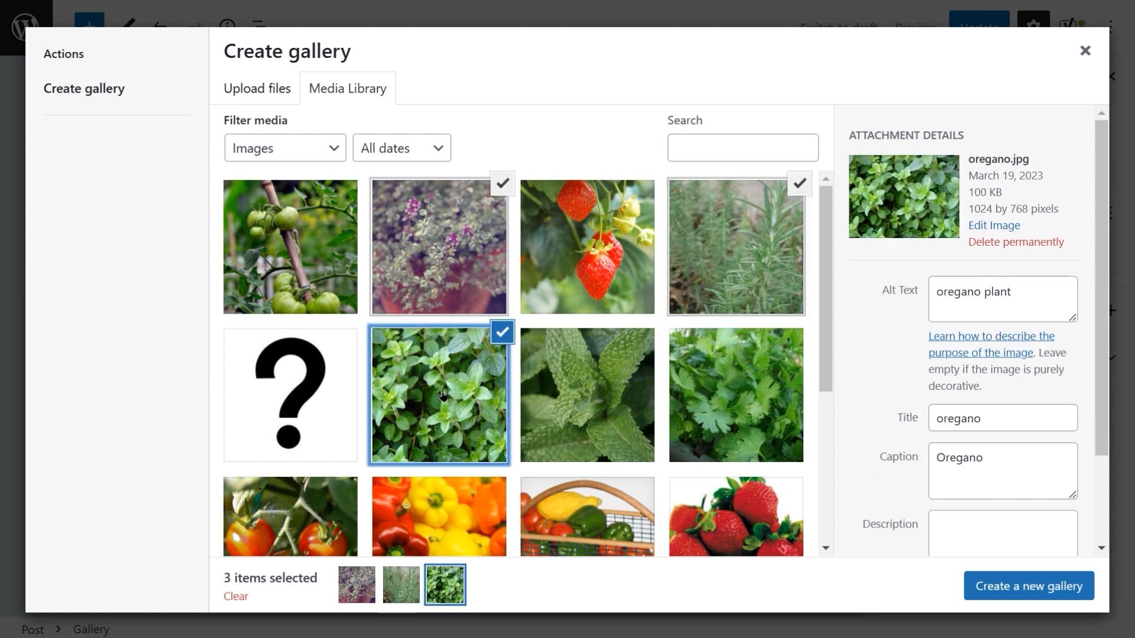
pyautogui.click(603, 396)
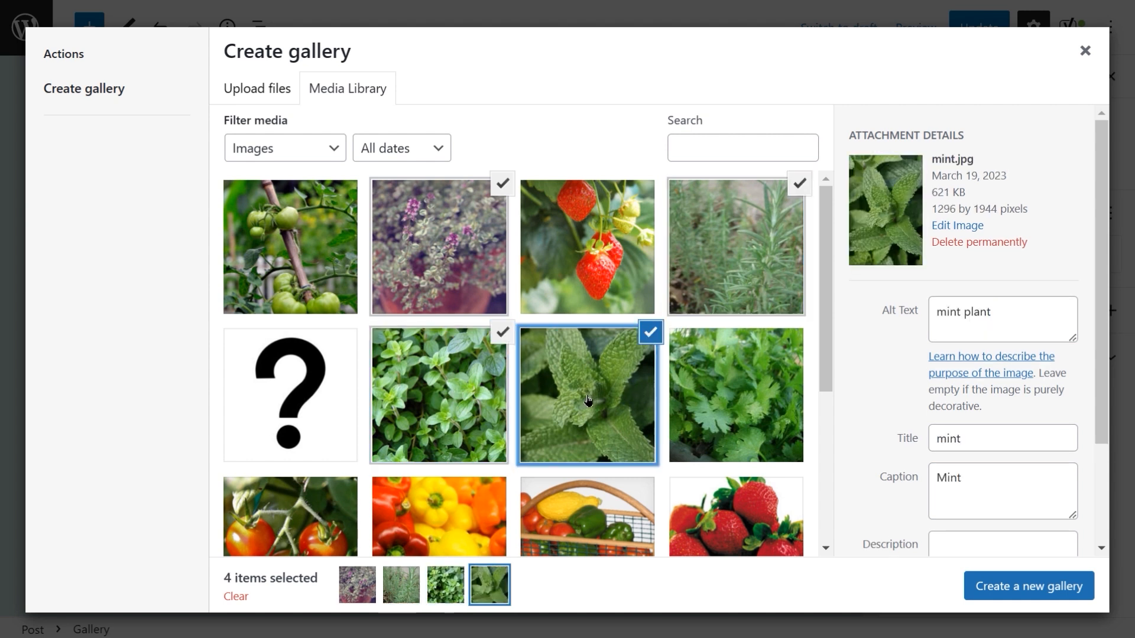
pyautogui.click(733, 395)
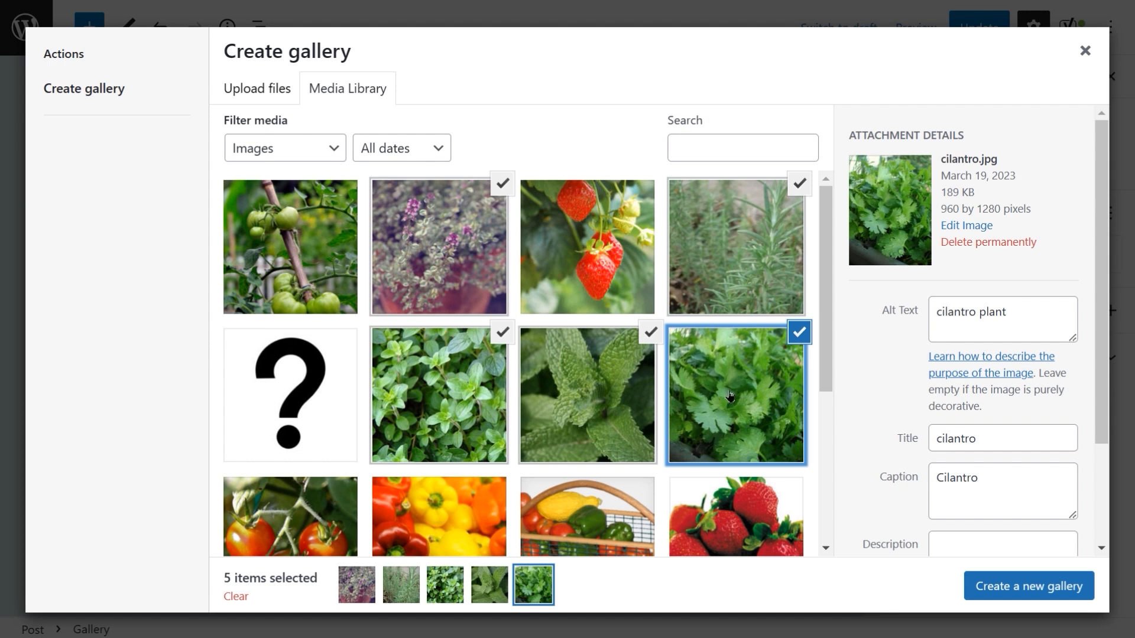
pyautogui.scroll(-5, 730, 396)
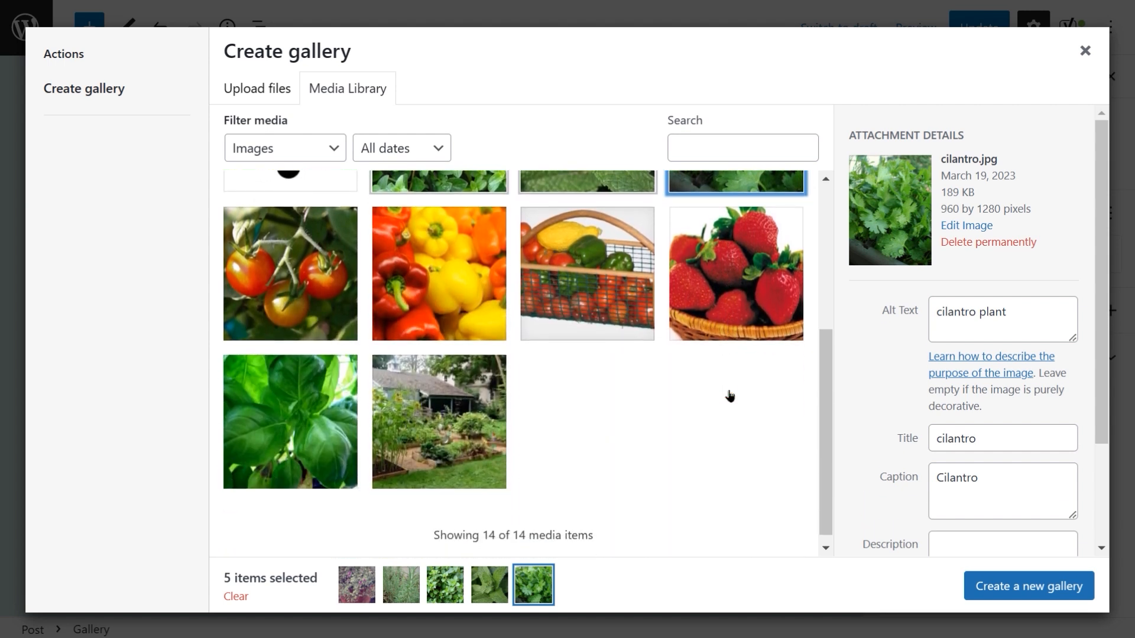
pyautogui.click(296, 414)
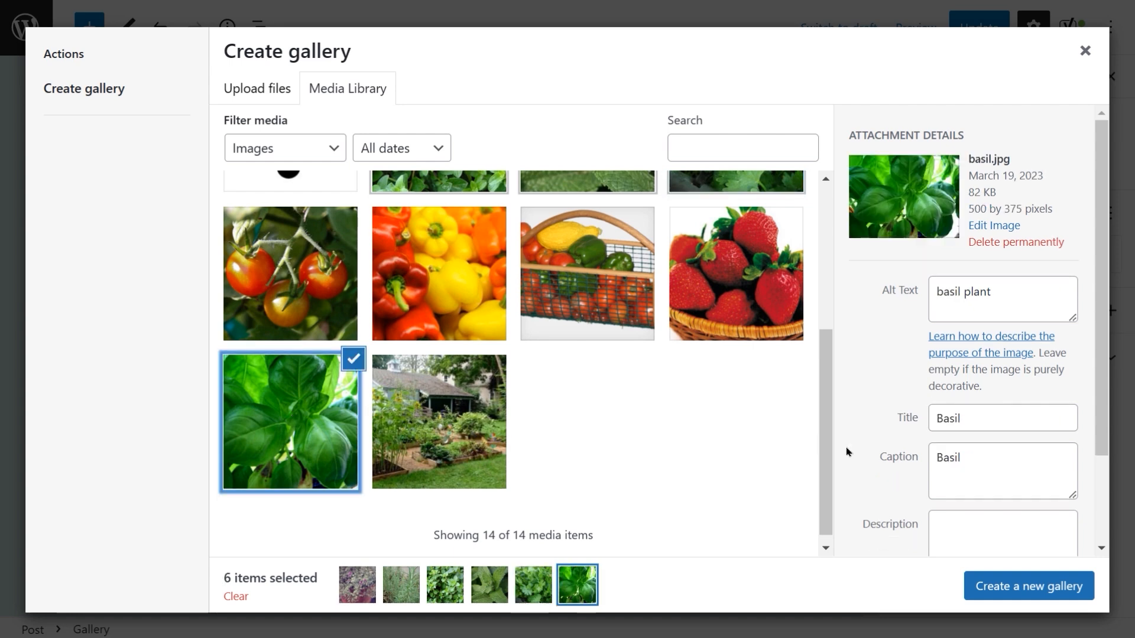
pyautogui.click(1036, 587)
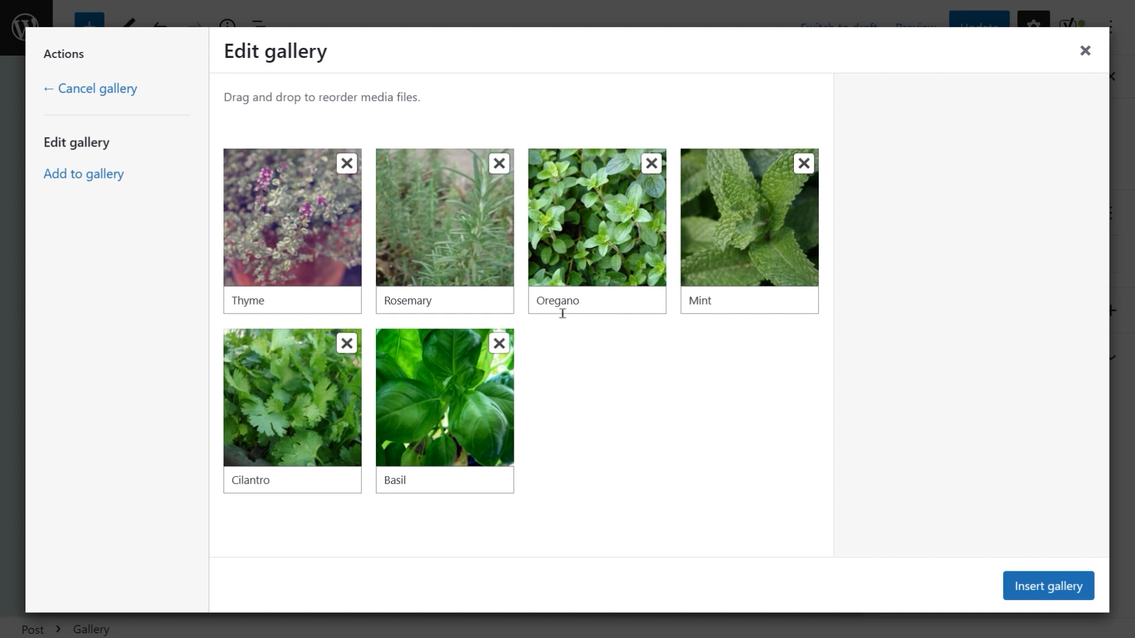
# Step: Reorder the herb images as Basil, Cilantro, Mint, Oregano, Rosemary, Thyme and insert the gallery
pyautogui.moveTo(464, 424); pyautogui.dragTo(302, 232)
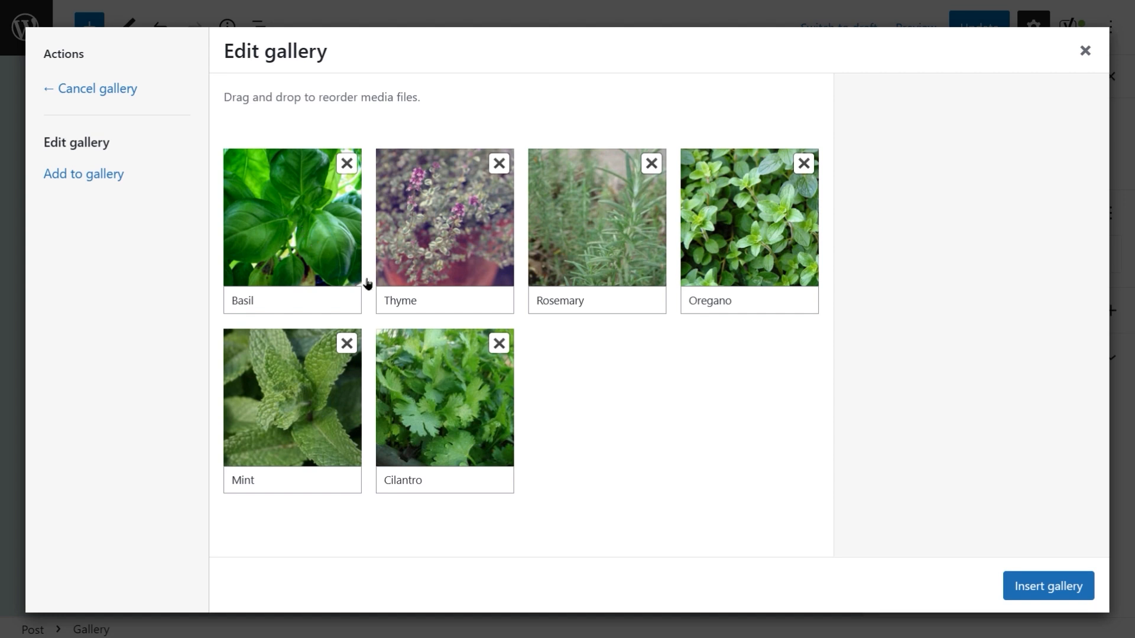
pyautogui.moveTo(437, 440); pyautogui.dragTo(451, 260)
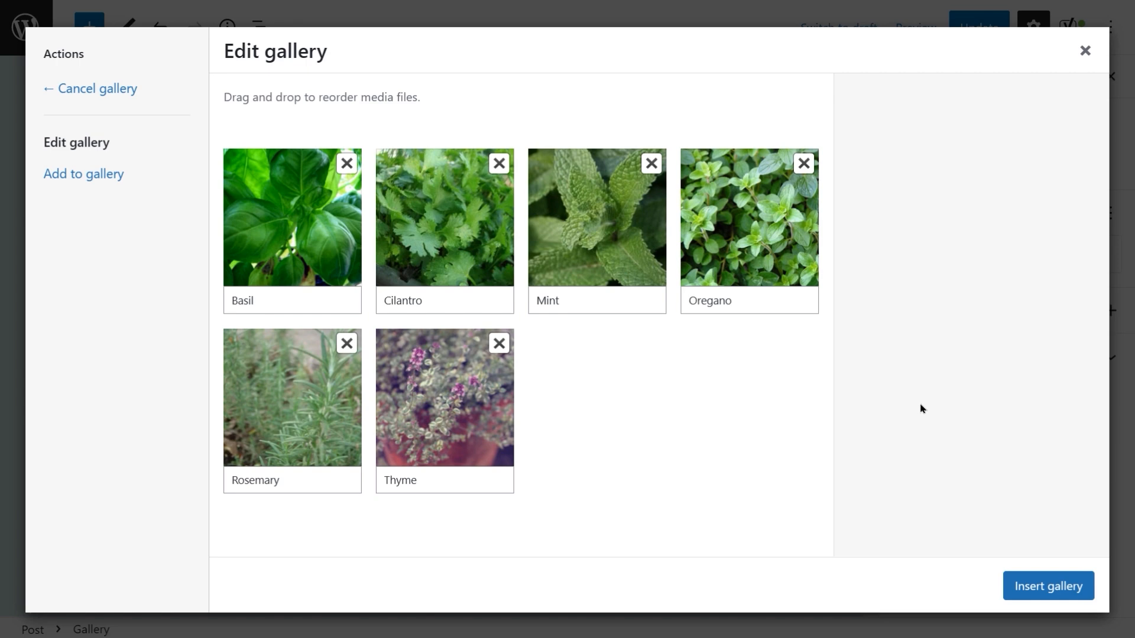
pyautogui.click(1027, 588)
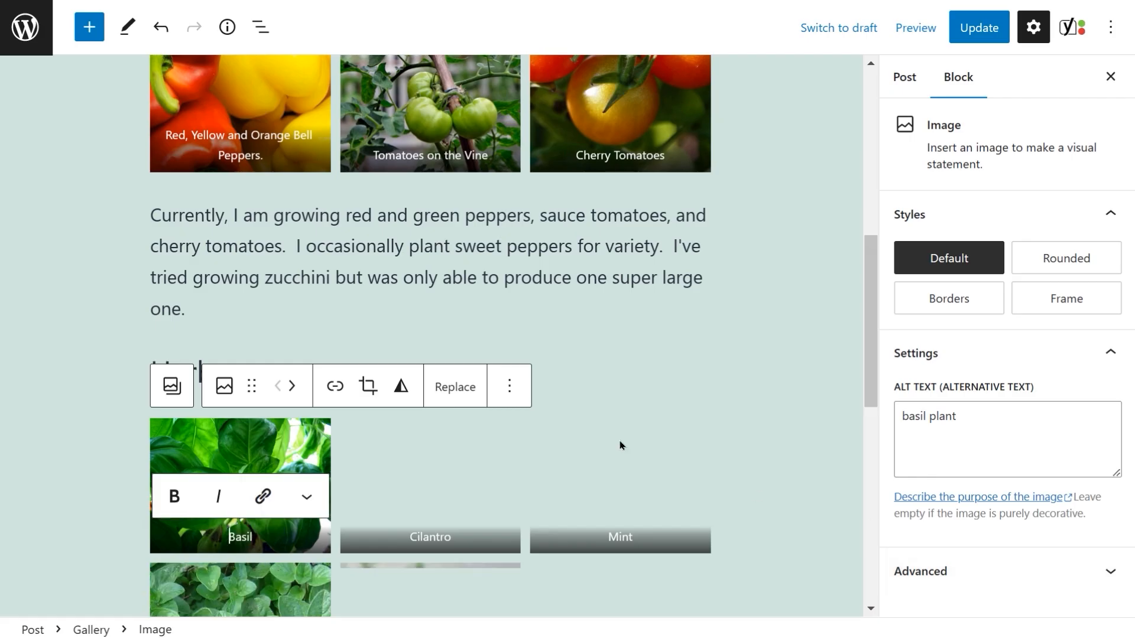
pyautogui.click(795, 328)
# Step: Insert an Image block below the Fruit heading using the strawberry image from the media library
pyautogui.scroll(-4, 794, 327)
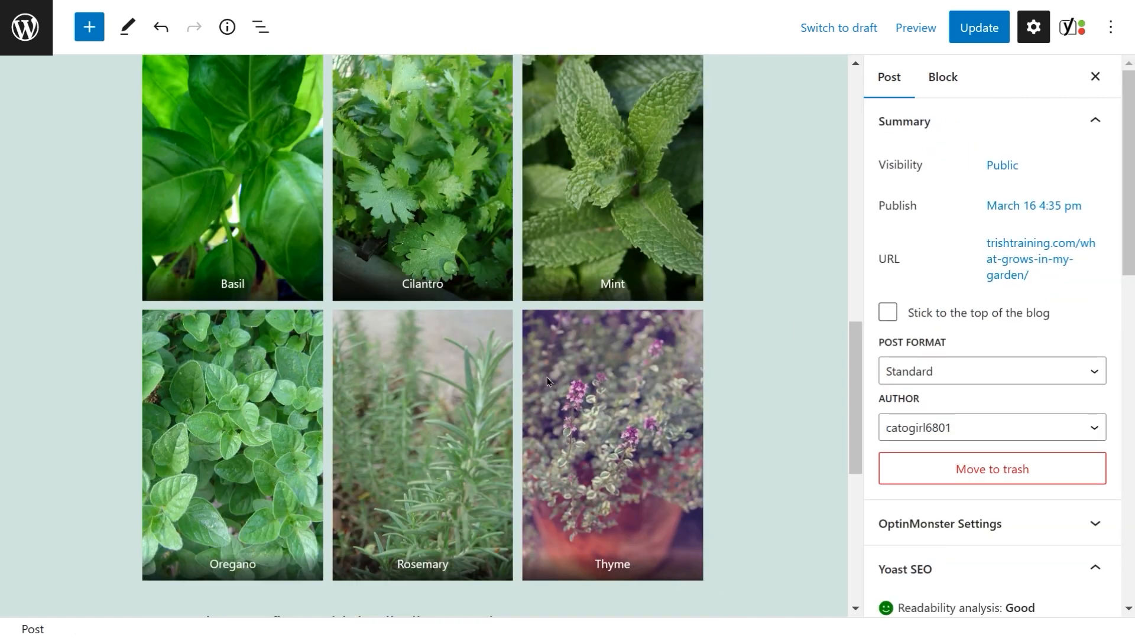
pyautogui.scroll(-8, 484, 376)
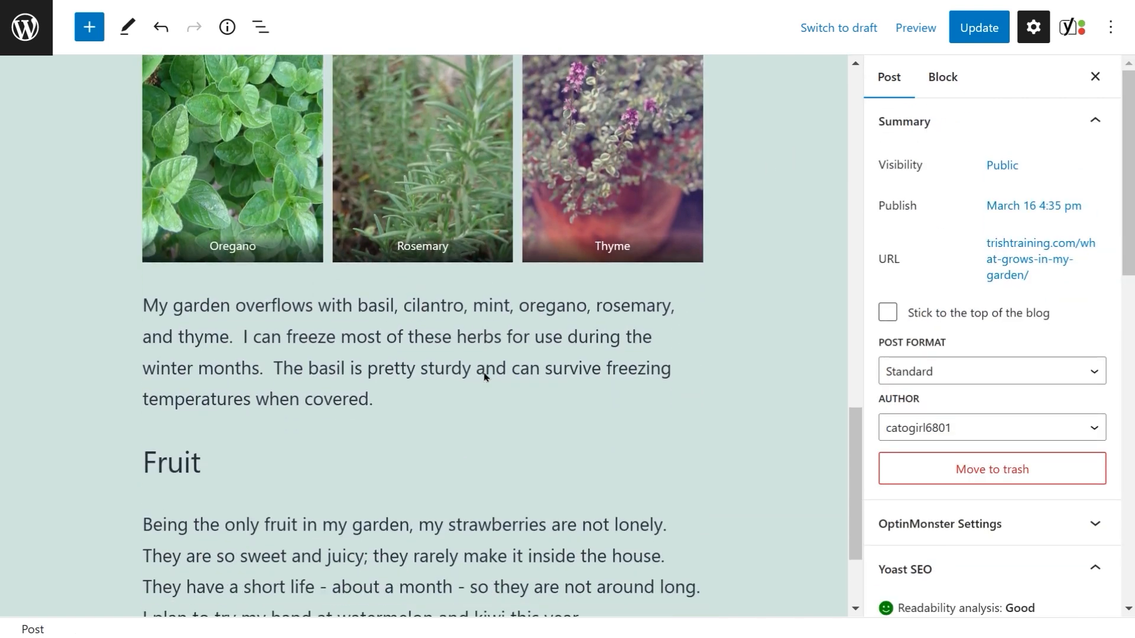
pyautogui.scroll(-1, 484, 376)
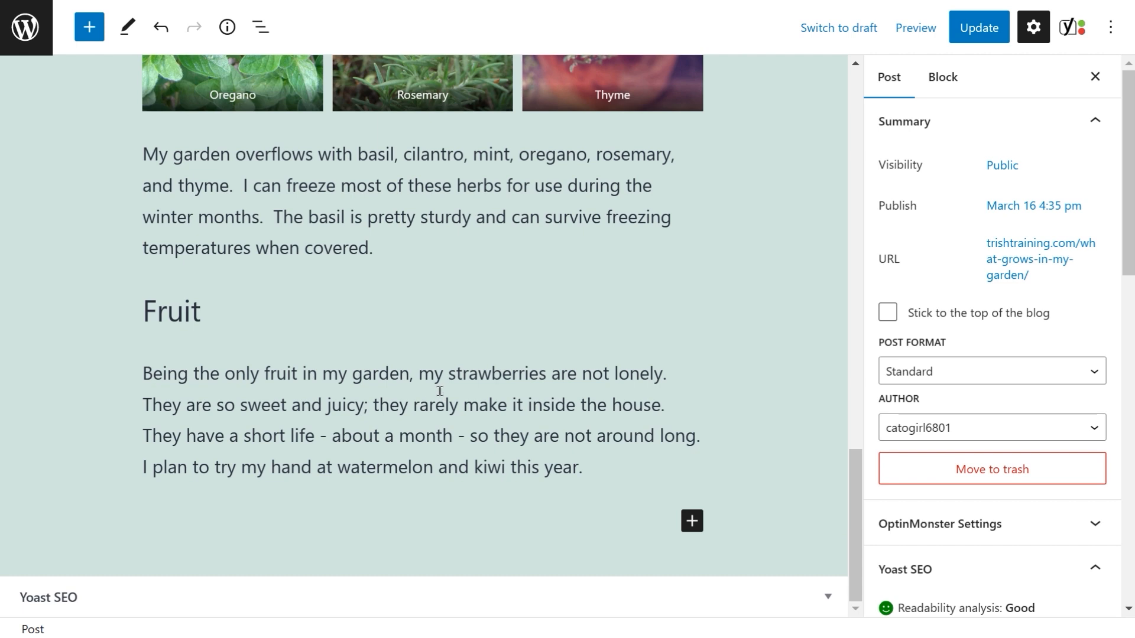
pyautogui.moveTo(163, 336)
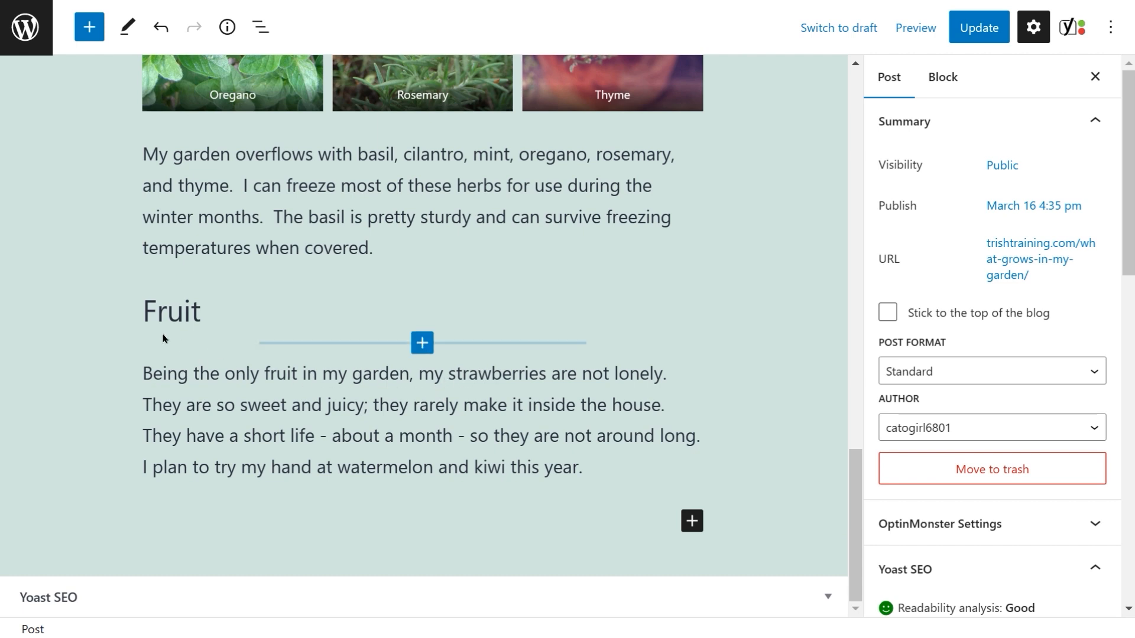
pyautogui.click(422, 344)
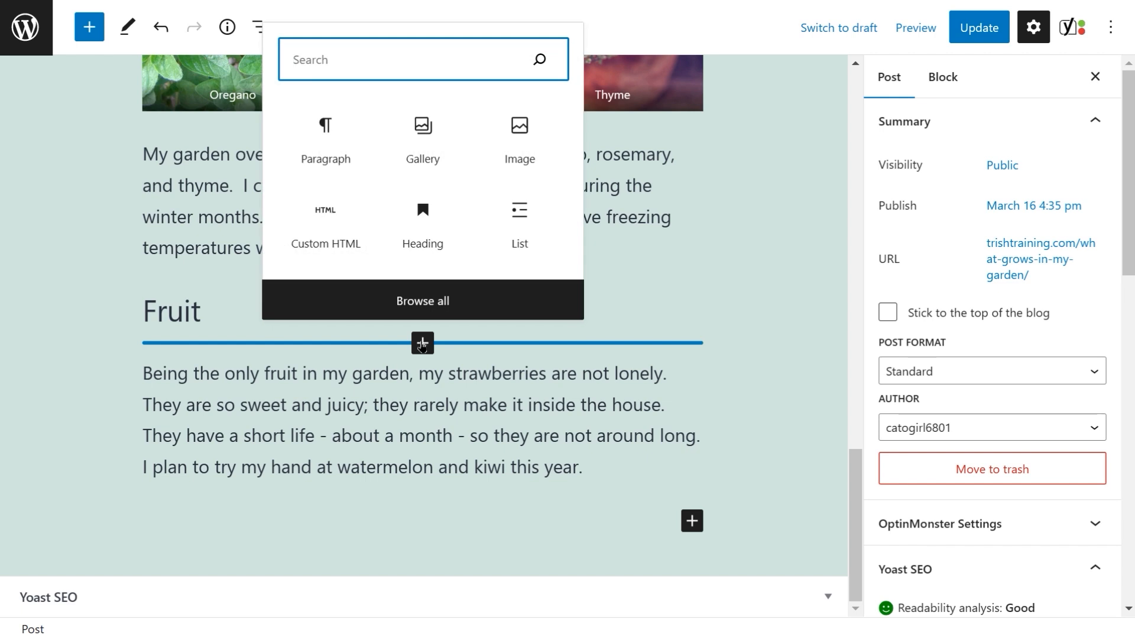
pyautogui.click(519, 141)
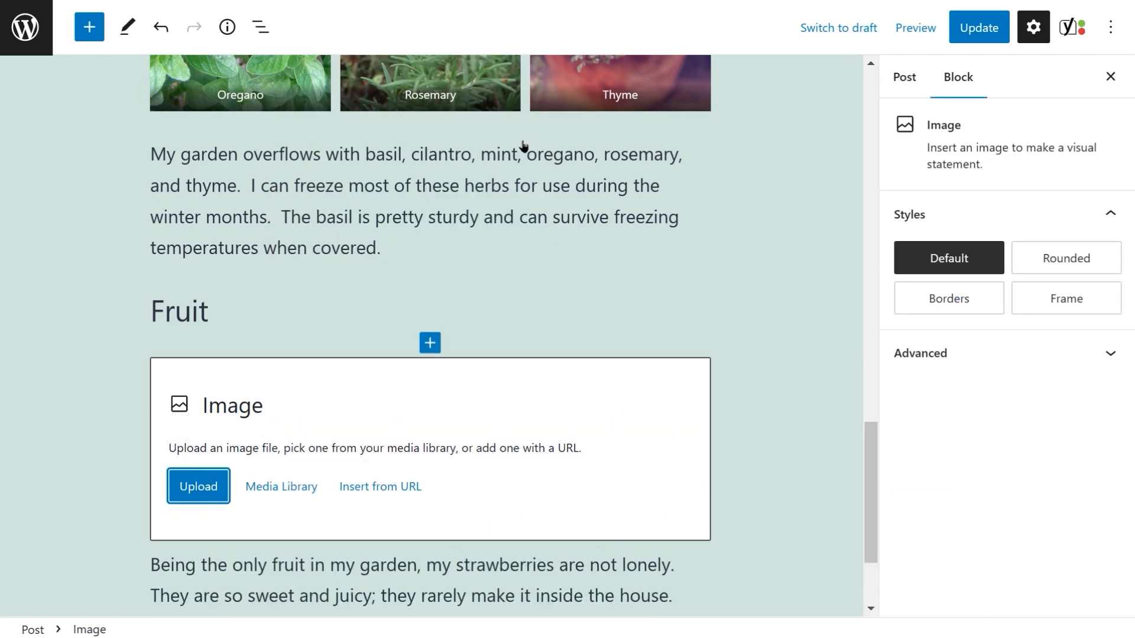
pyautogui.click(300, 495)
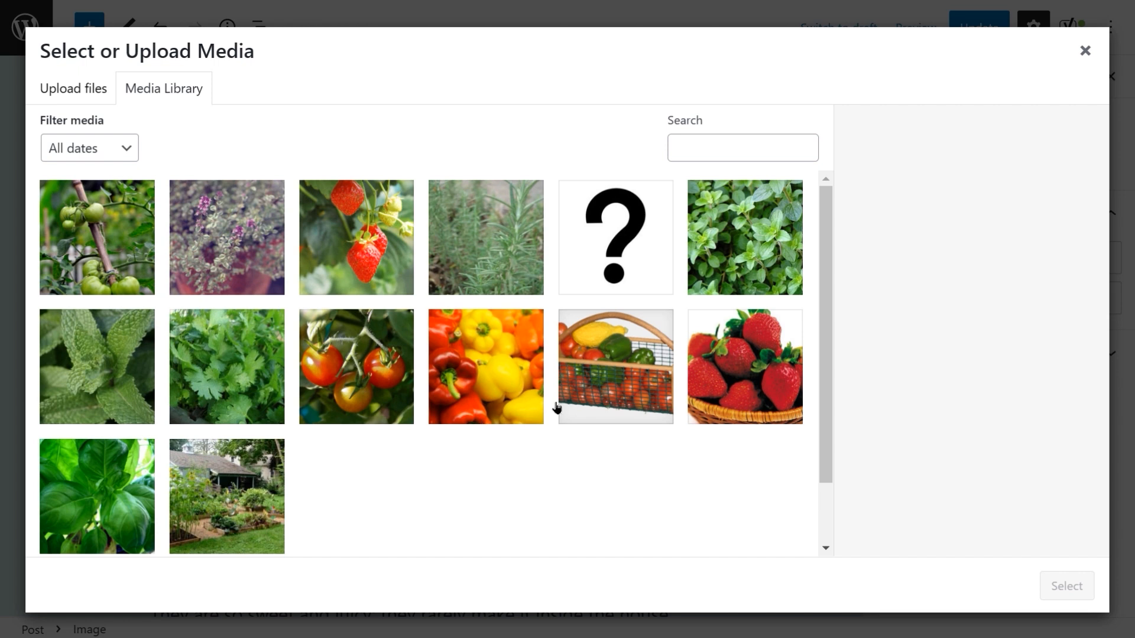
pyautogui.click(374, 242)
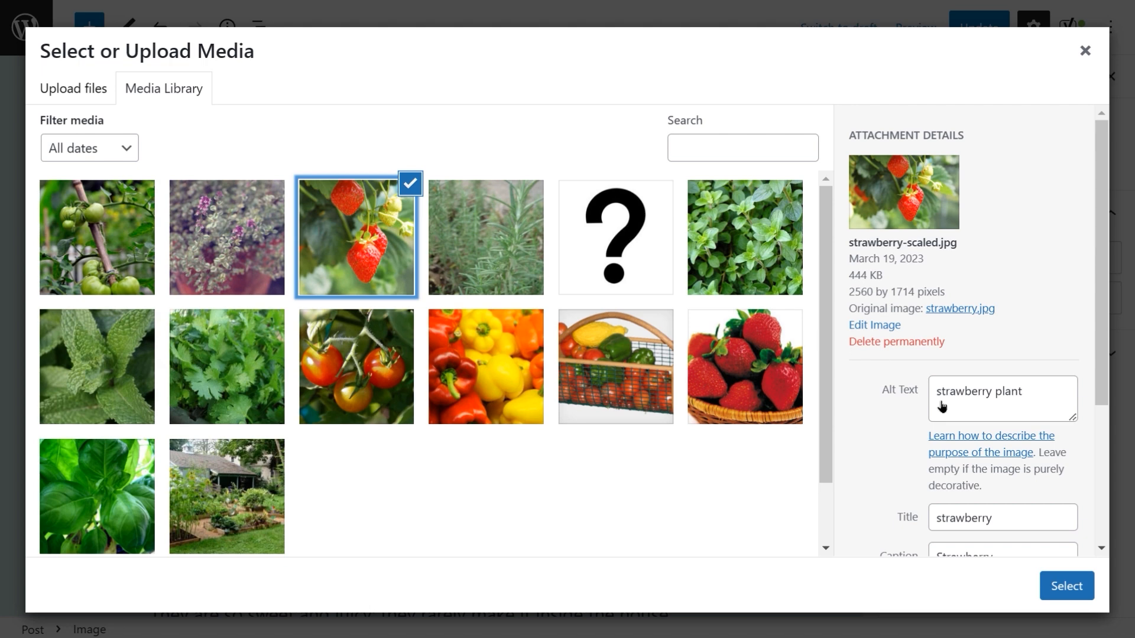
pyautogui.click(1052, 589)
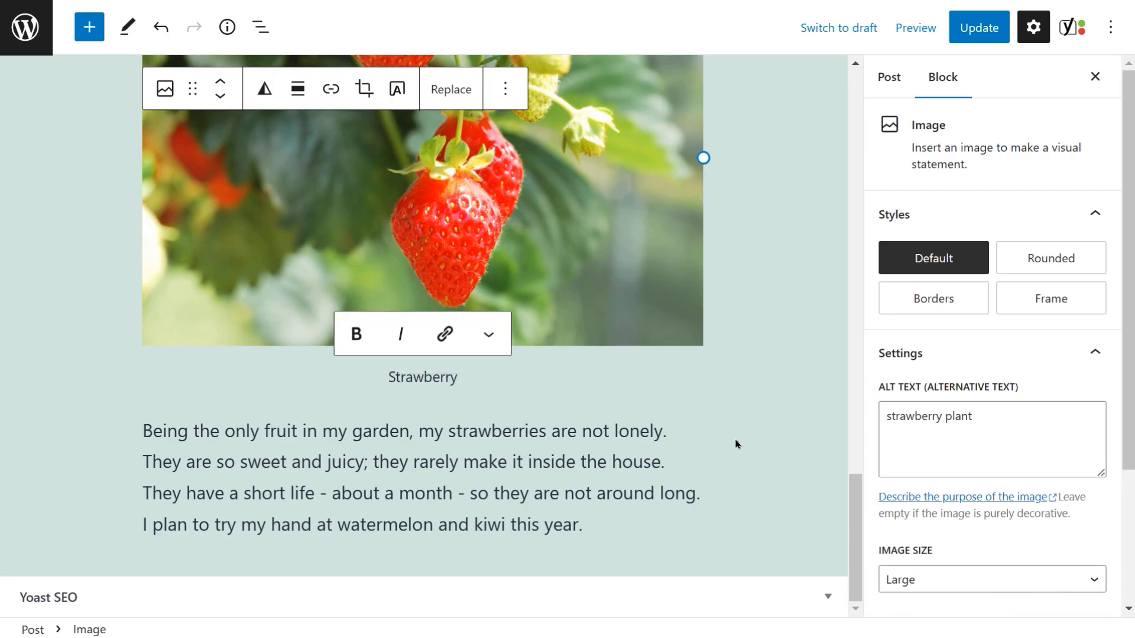
# Step: Review the inserted strawberry image and its caption in the post
pyautogui.scroll(3, 726, 417)
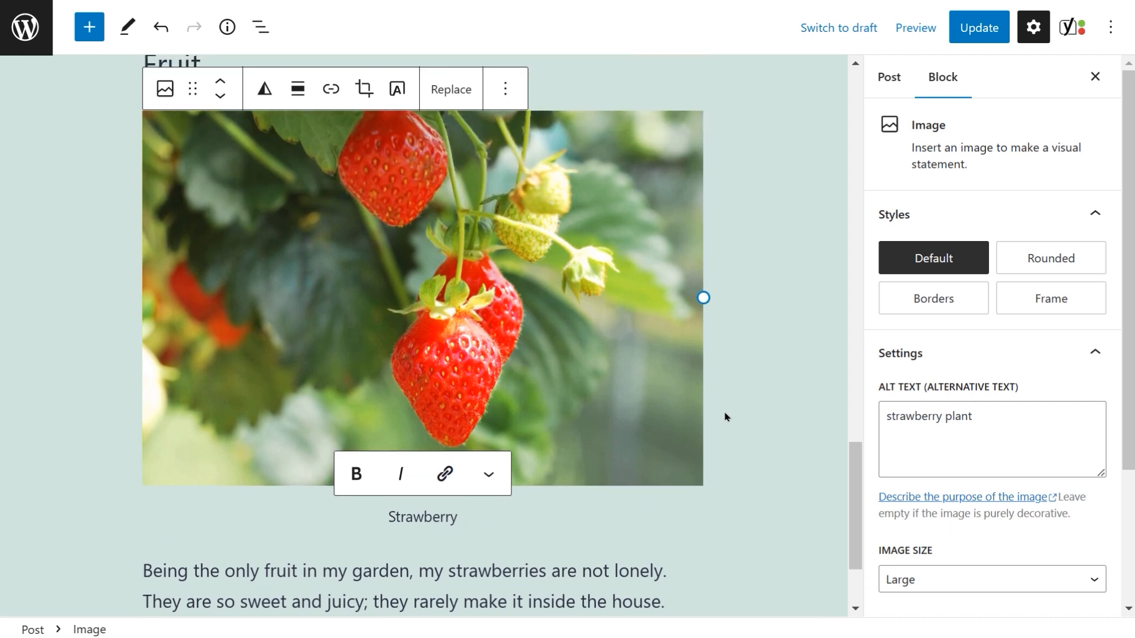
pyautogui.scroll(-1, 726, 417)
pyautogui.scroll(2, 725, 417)
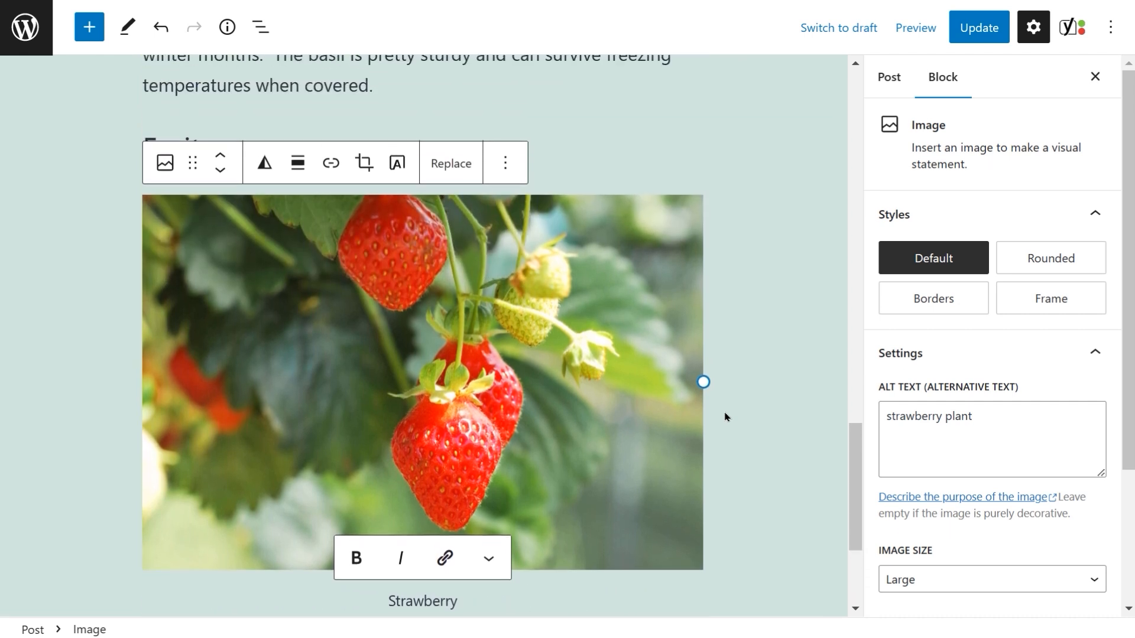
pyautogui.scroll(-1, 726, 417)
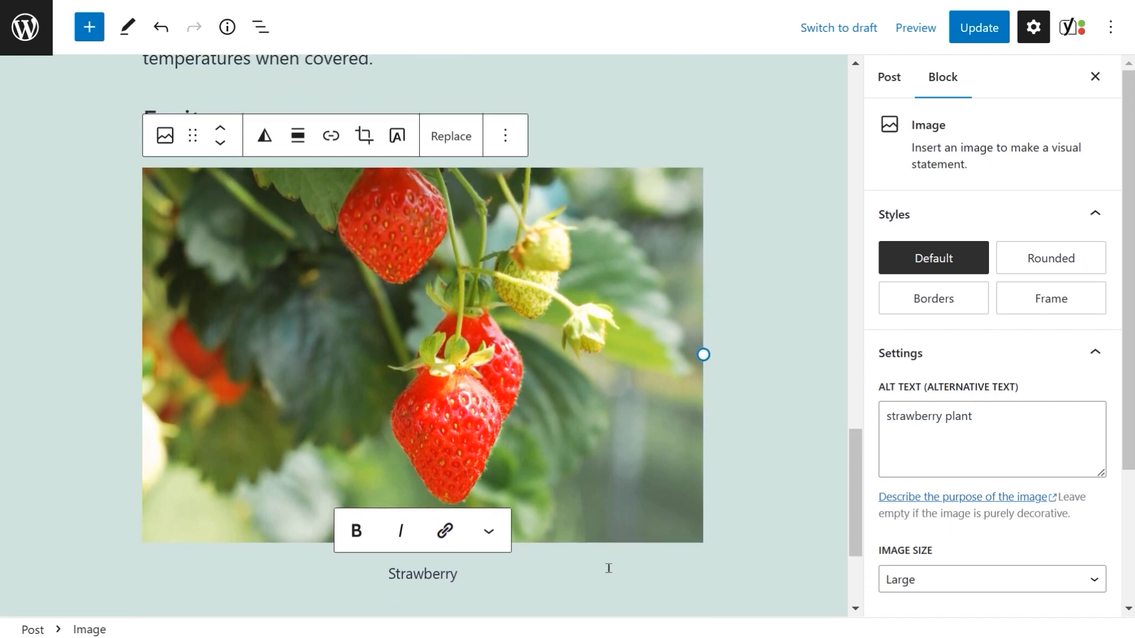
pyautogui.doubleClick(442, 581)
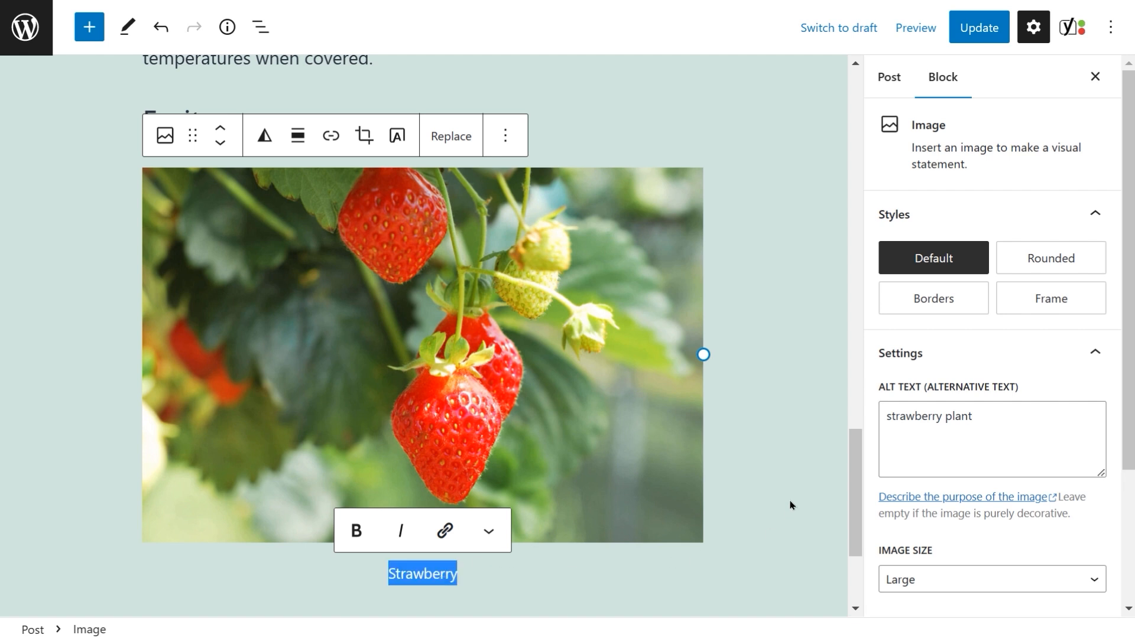
pyautogui.scroll(8, 798, 468)
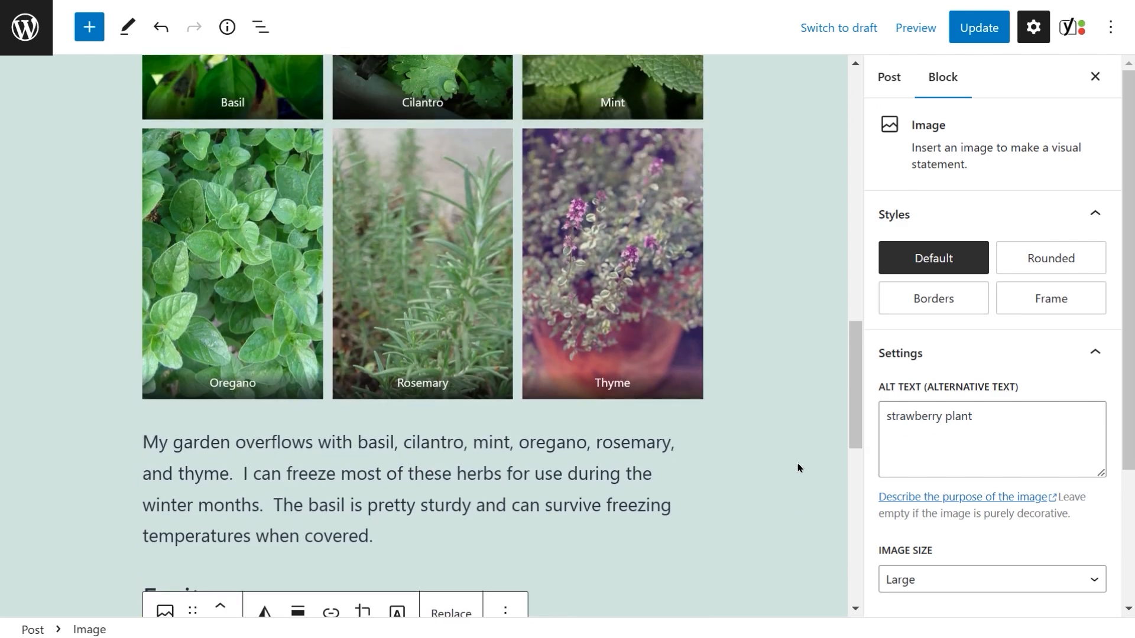
pyautogui.click(798, 468)
pyautogui.scroll(10, 798, 468)
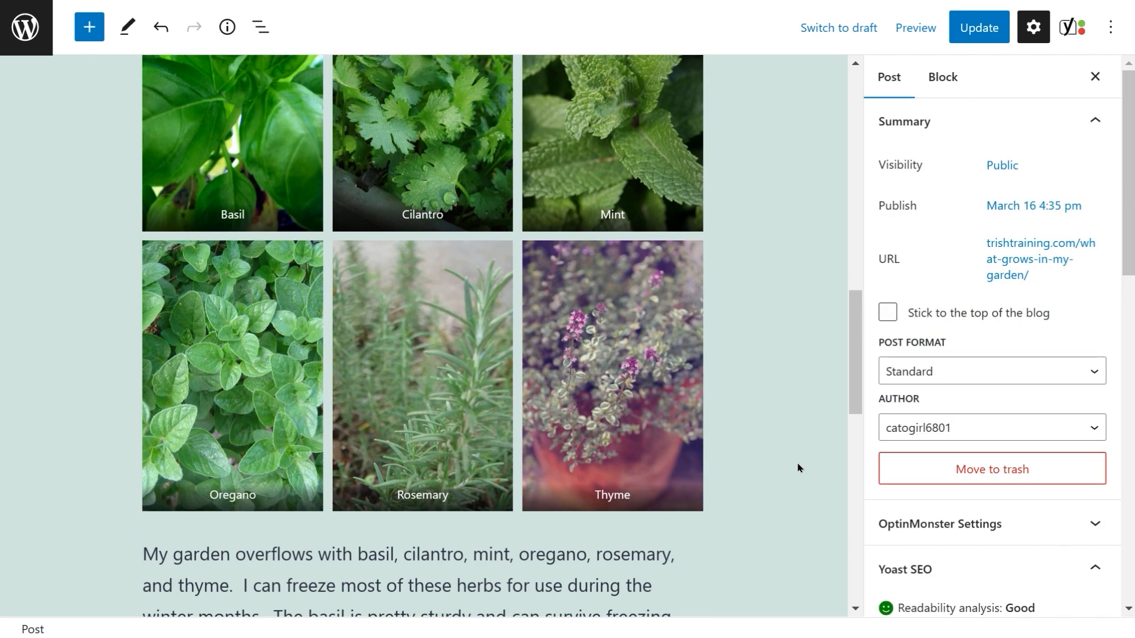
pyautogui.scroll(6, 798, 468)
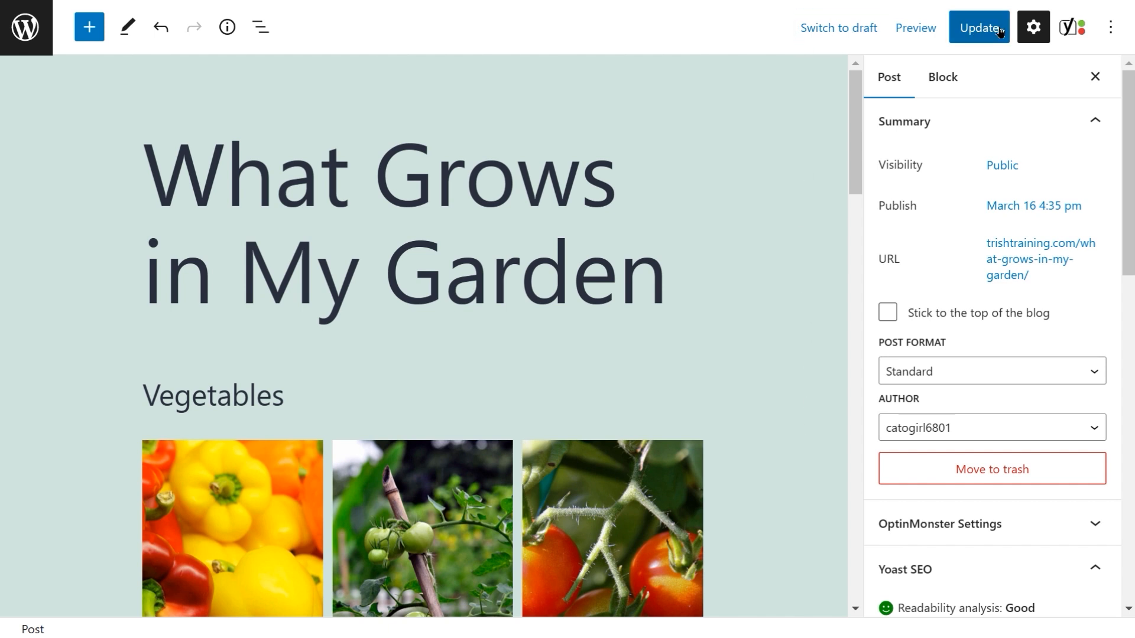
# Step: Preview the post to check the galleries and the strawberry image, then close the preview
pyautogui.click(916, 28)
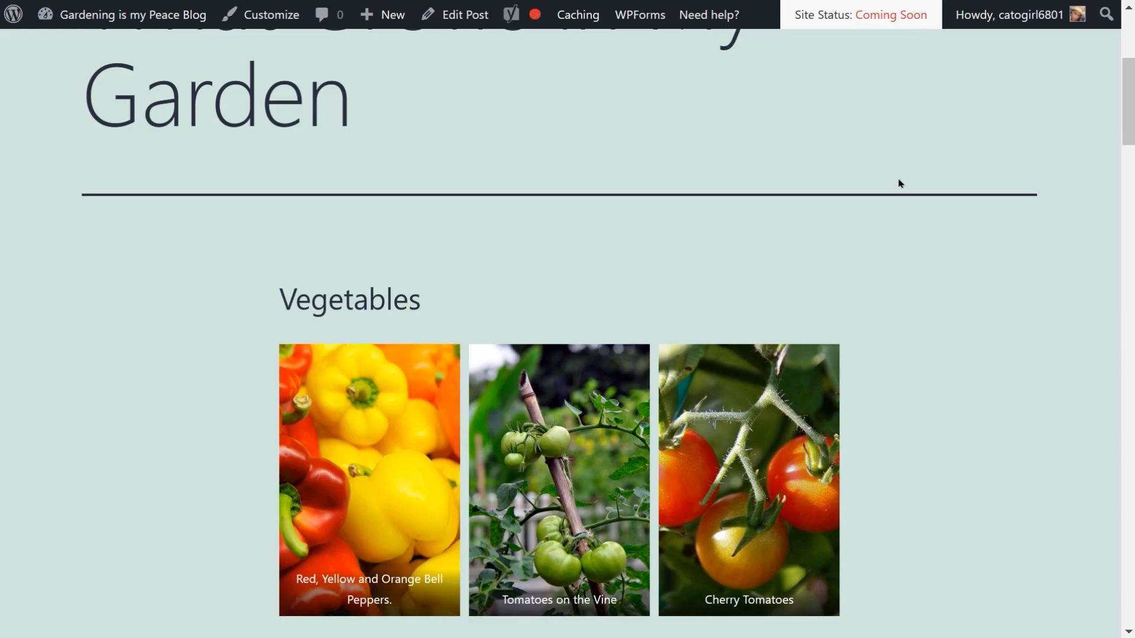
pyautogui.scroll(-7, 902, 198)
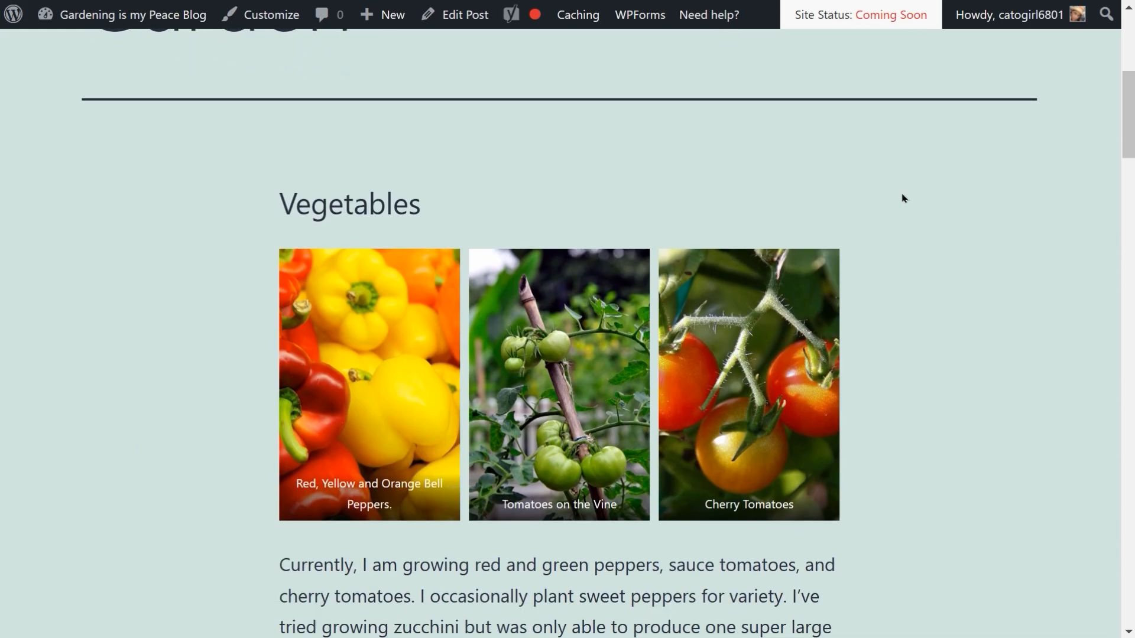
pyautogui.scroll(-8, 903, 197)
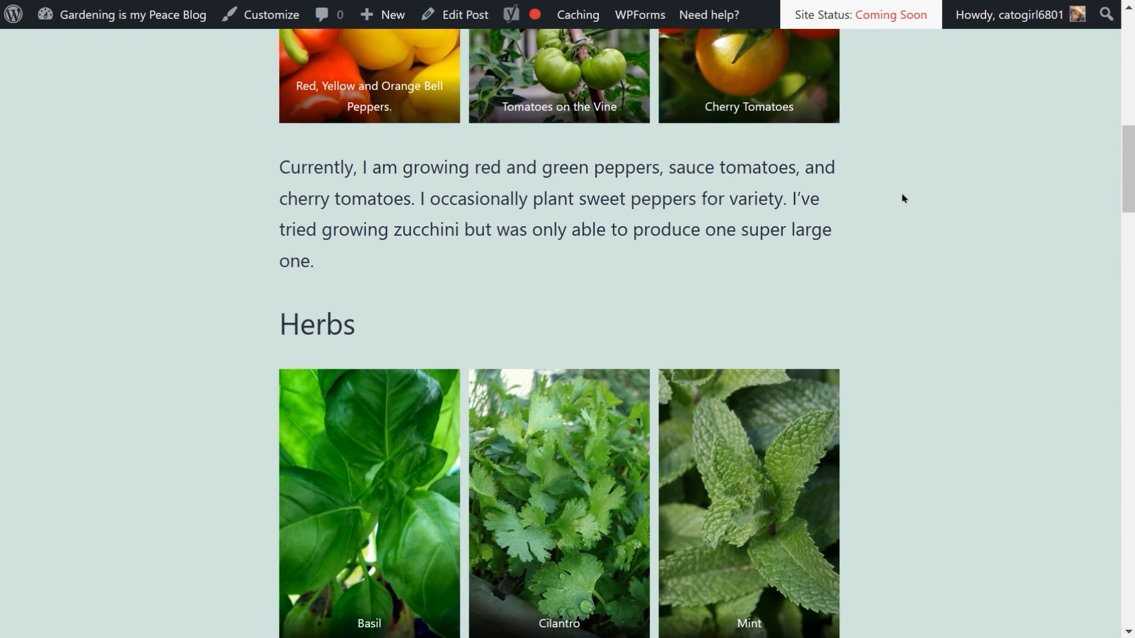
pyautogui.scroll(-12, 903, 198)
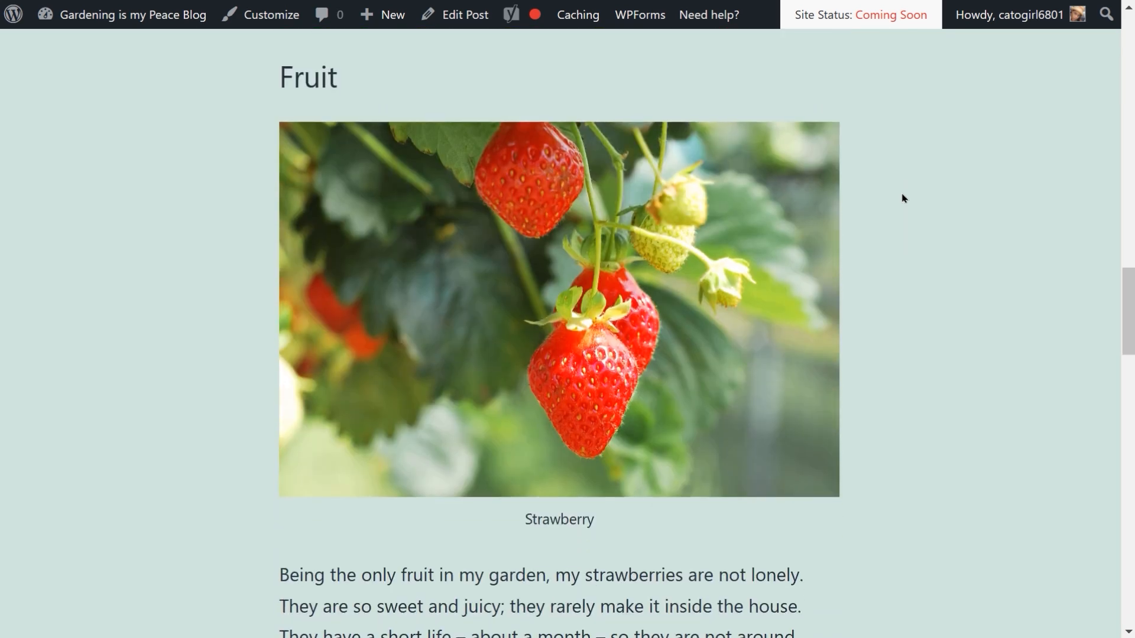
pyautogui.hotkey('ctrl', 'w')
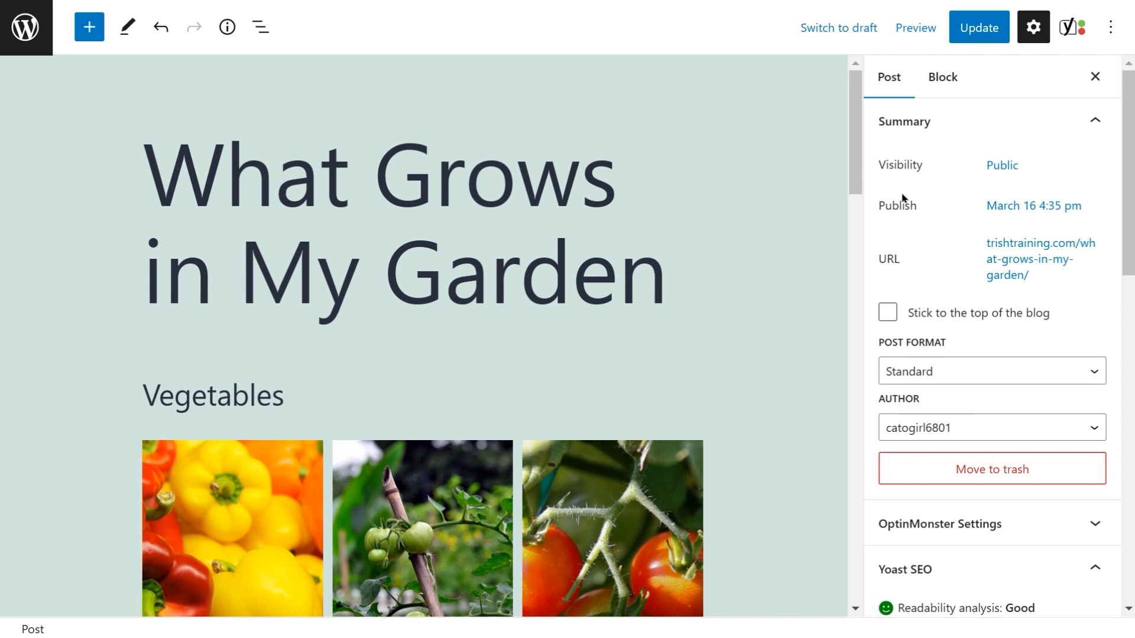
# Step: Update the post and open the Media Library
pyautogui.click(980, 36)
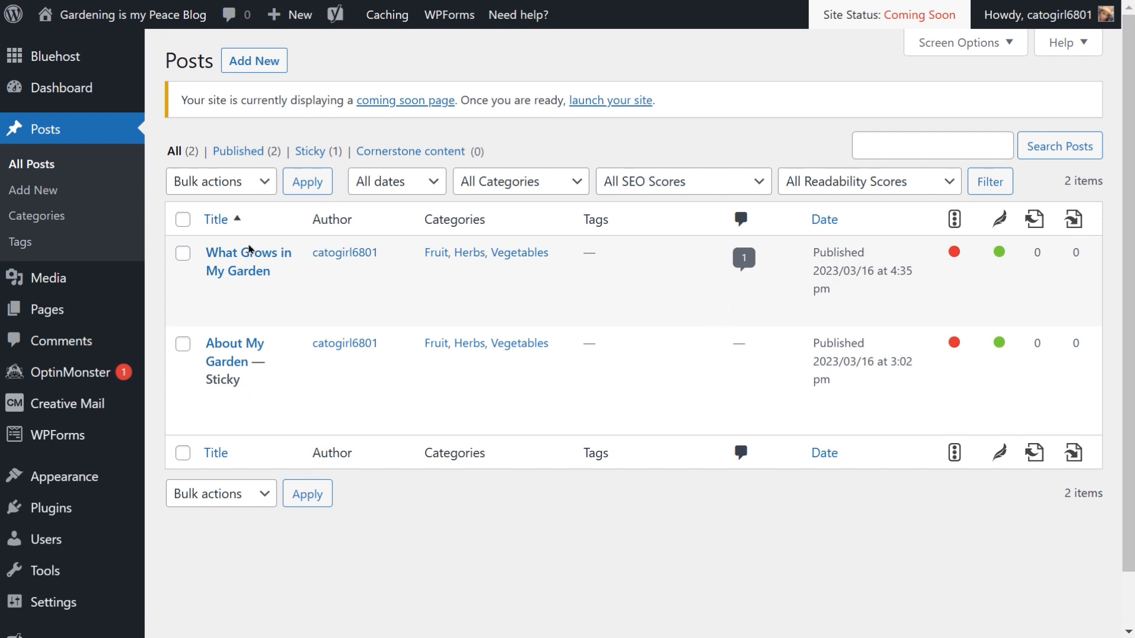
pyautogui.moveTo(98, 278)
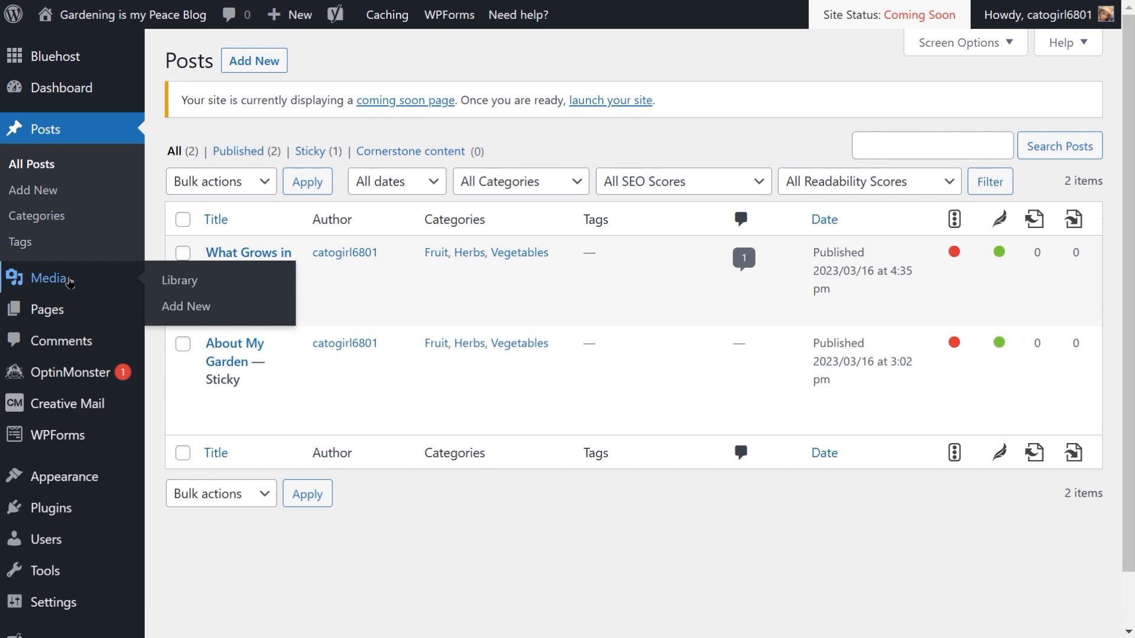
pyautogui.click(69, 282)
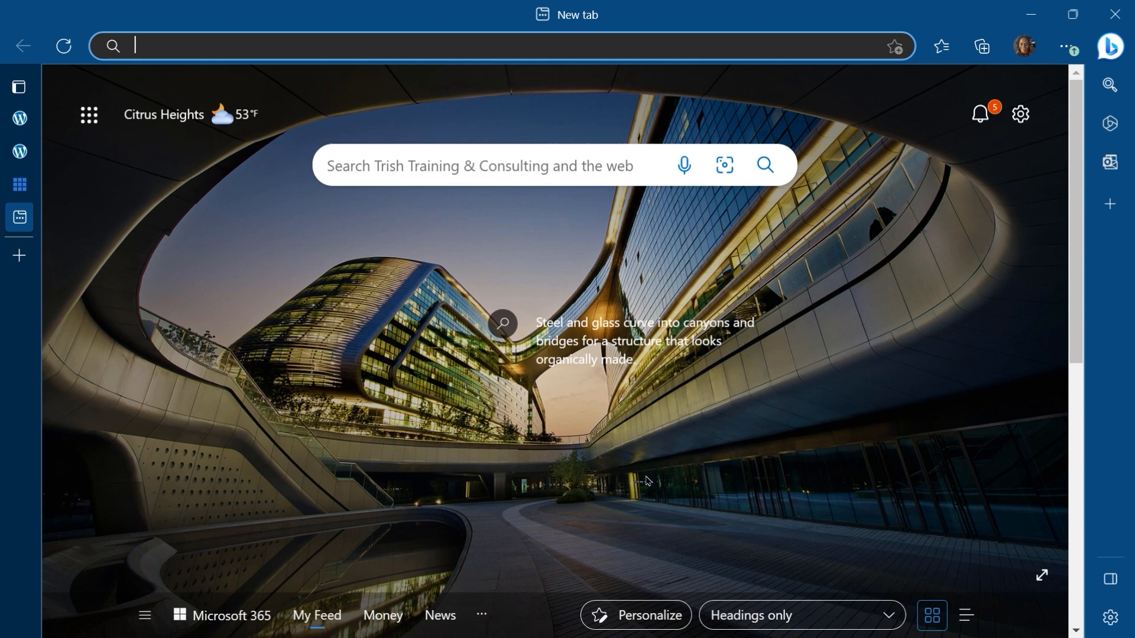
# Step: Open openverse.org in a new browser tab
pyautogui.write('oper')
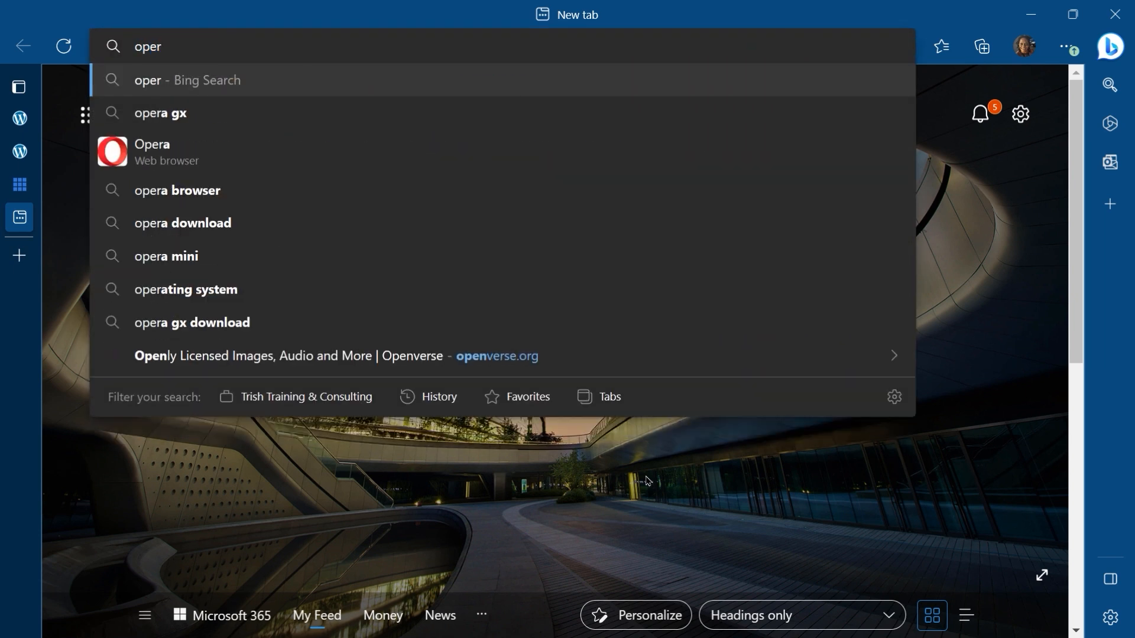
pyautogui.press('BackSpace')
pyautogui.write('n')
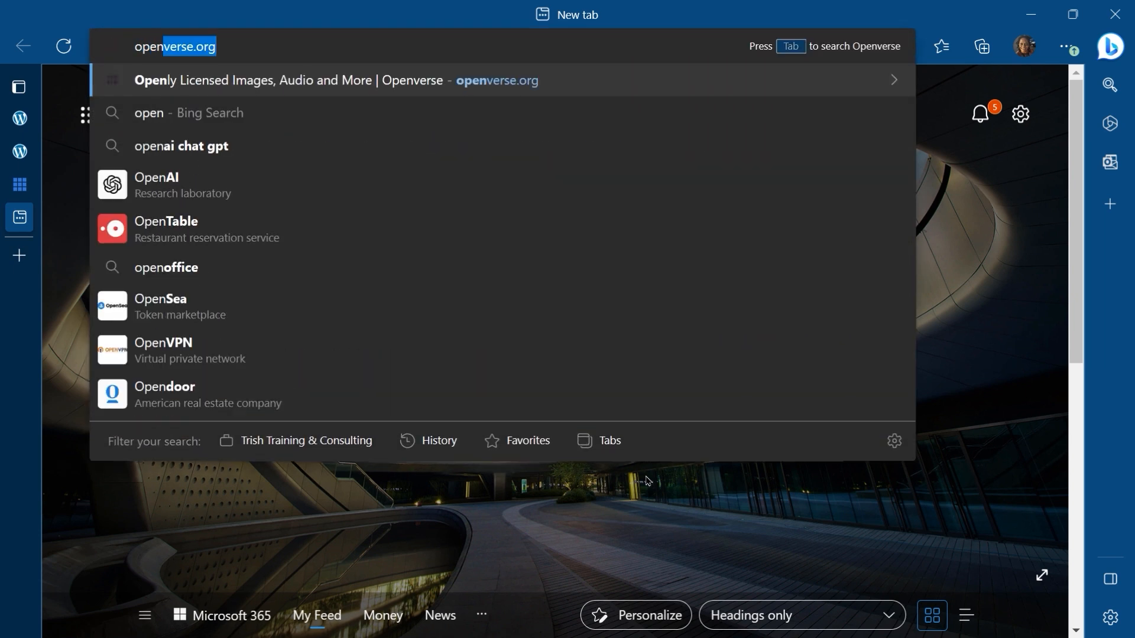
pyautogui.press('Return')
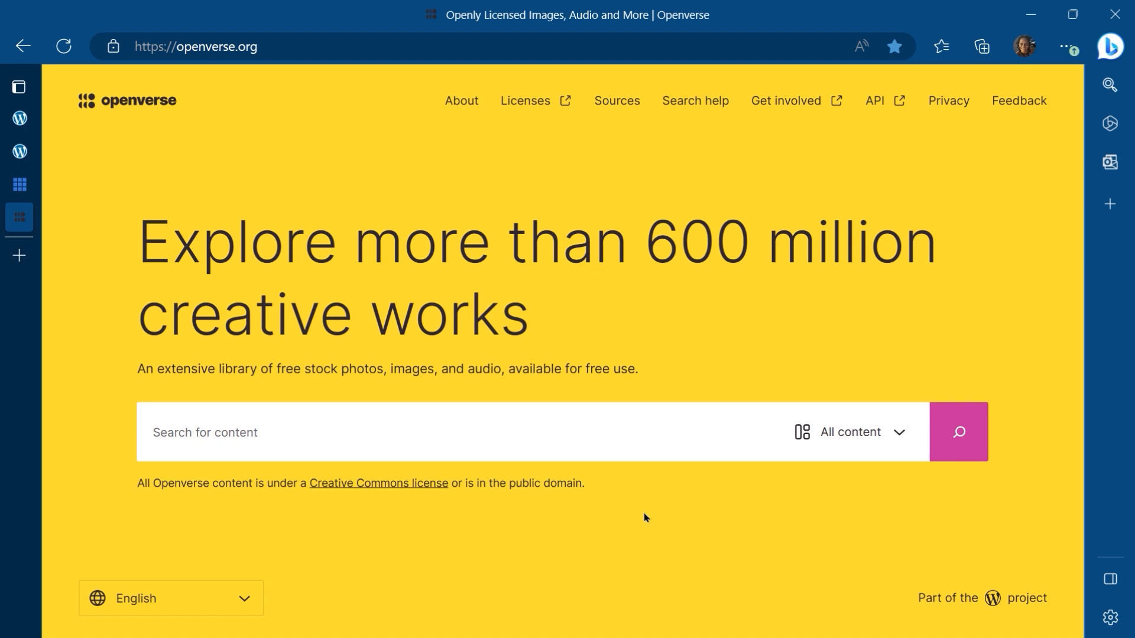
# Step: Search Openverse for "basket of herbs"
pyautogui.click(233, 438)
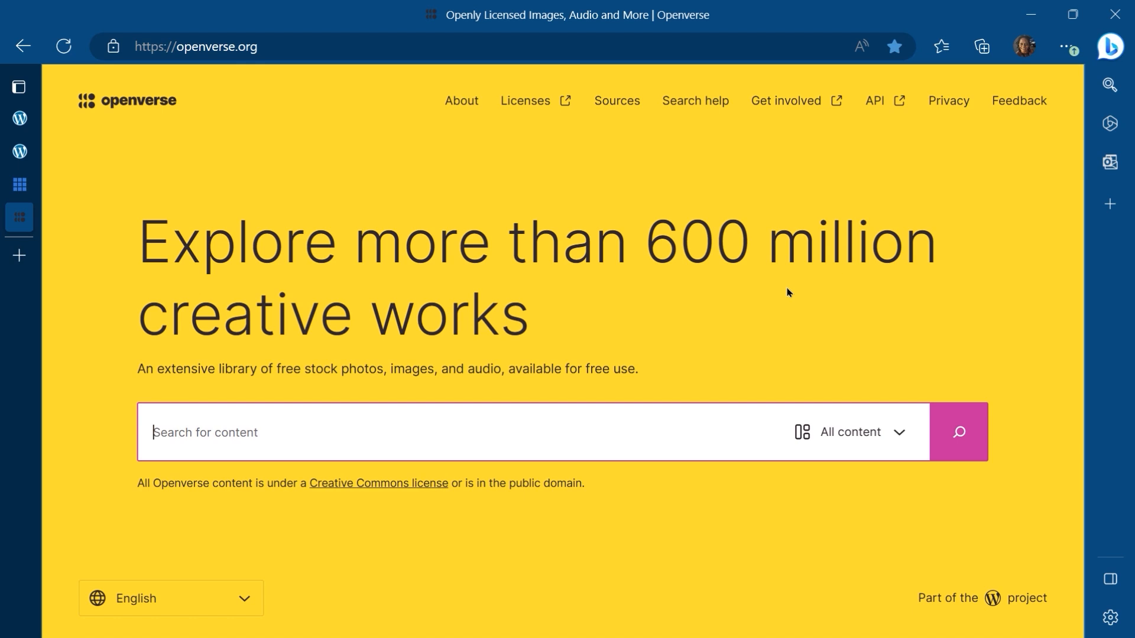
pyautogui.write('basket o')
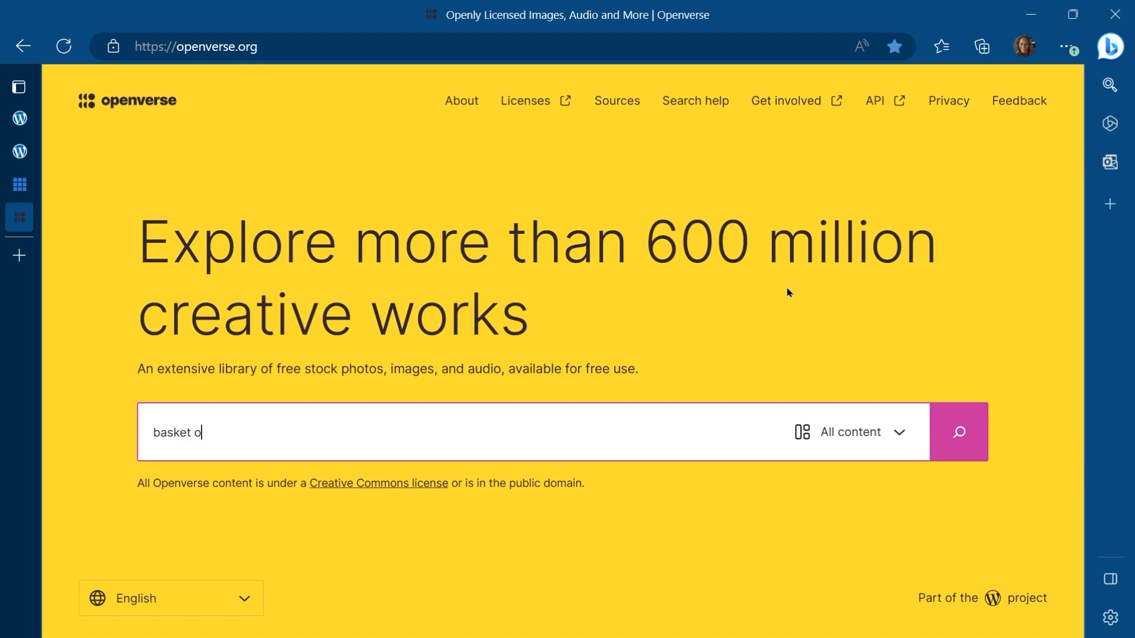
pyautogui.write('f herbs')
pyautogui.press('Return')
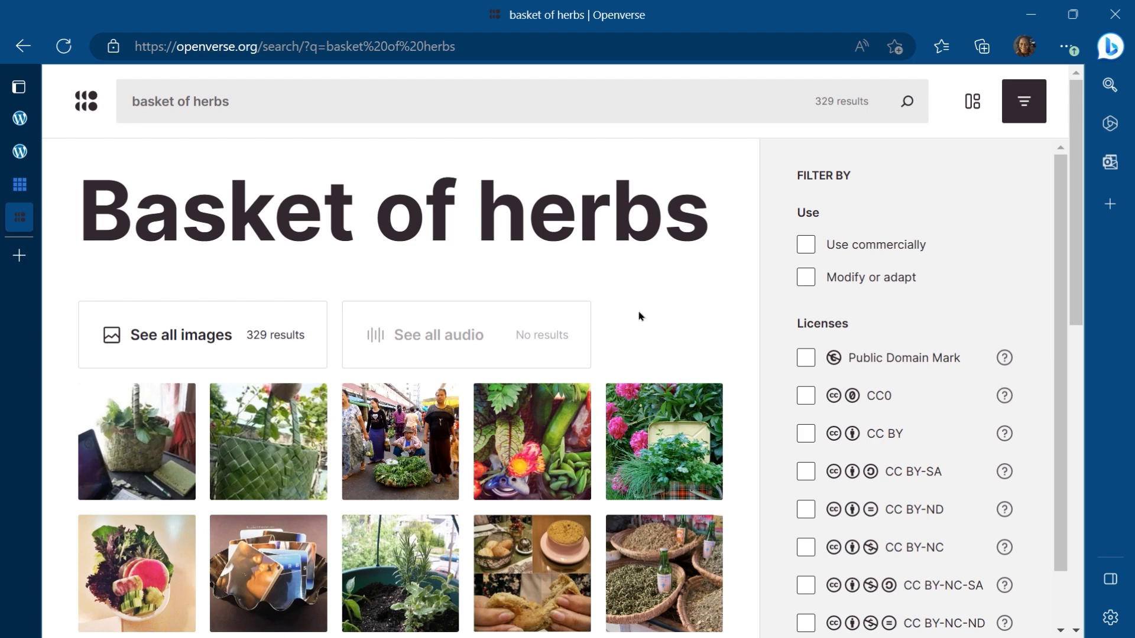
# Step: Open the Herb basket image from the search results
pyautogui.scroll(-3, 639, 317)
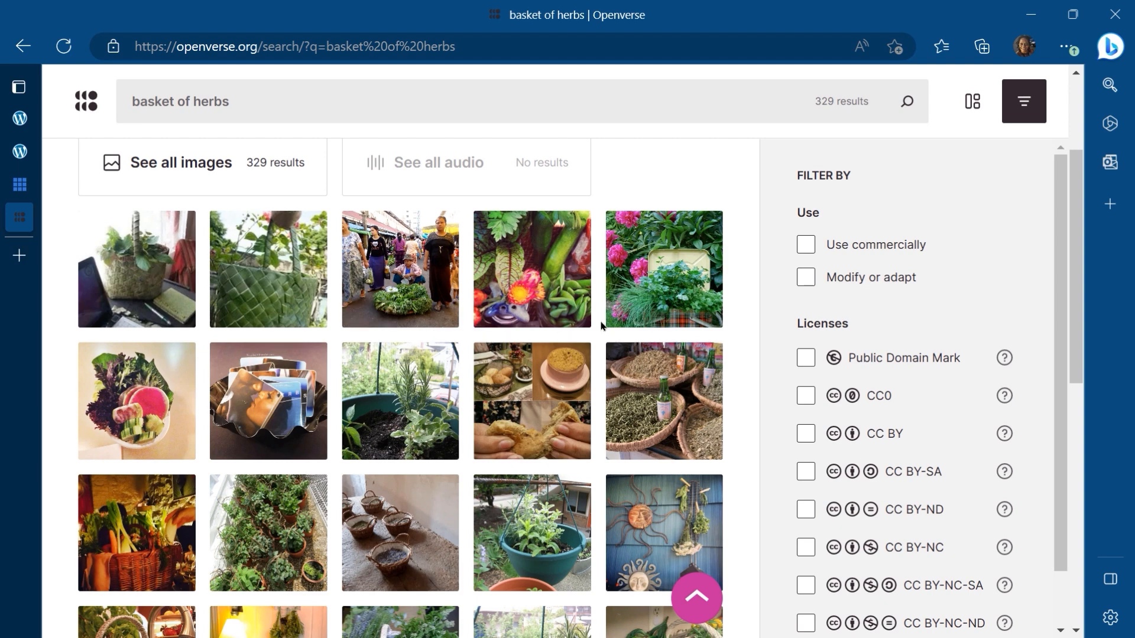
pyautogui.scroll(-1, 585, 355)
pyautogui.scroll(-4, 585, 354)
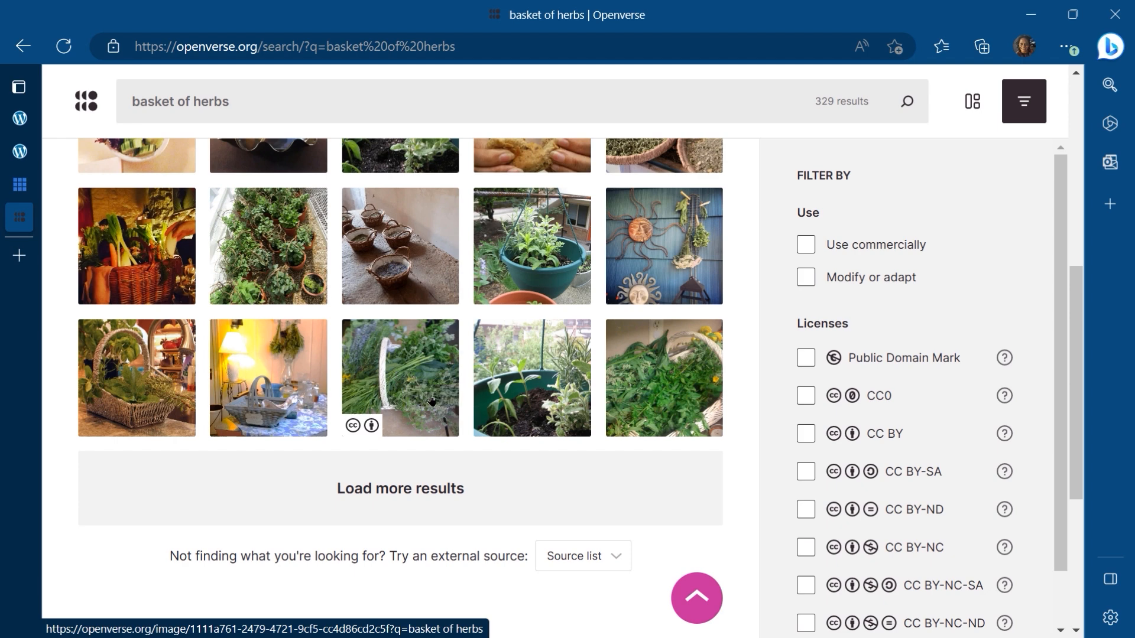
pyautogui.click(664, 376)
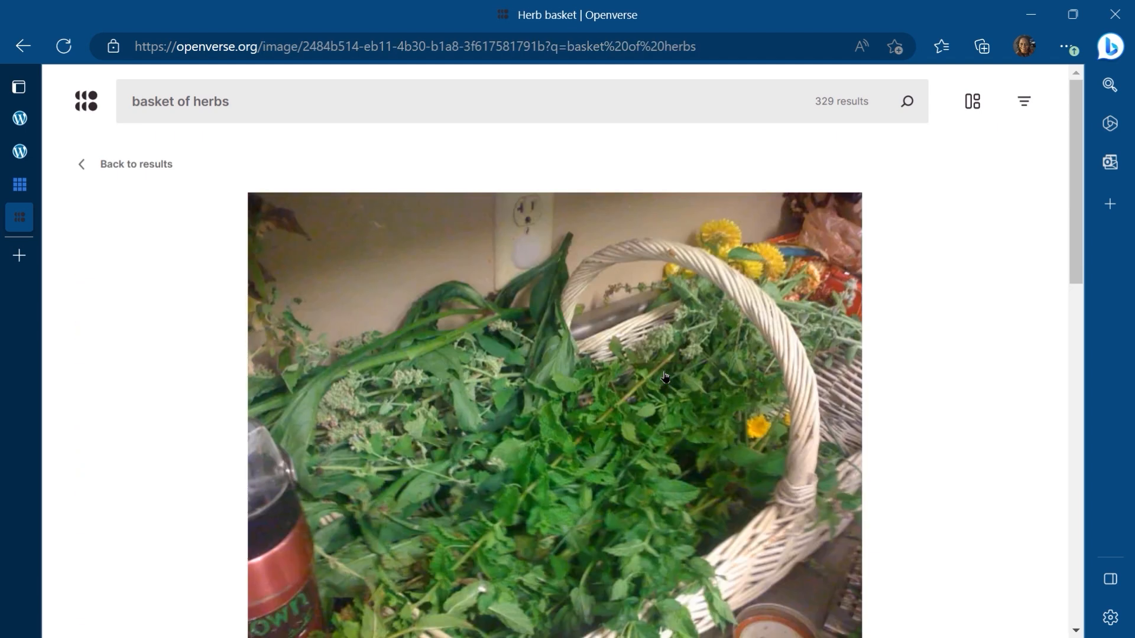
# Step: Go to the Herb basket image's source page on Flickr to get the image
pyautogui.scroll(-2, 664, 376)
pyautogui.scroll(-4, 665, 372)
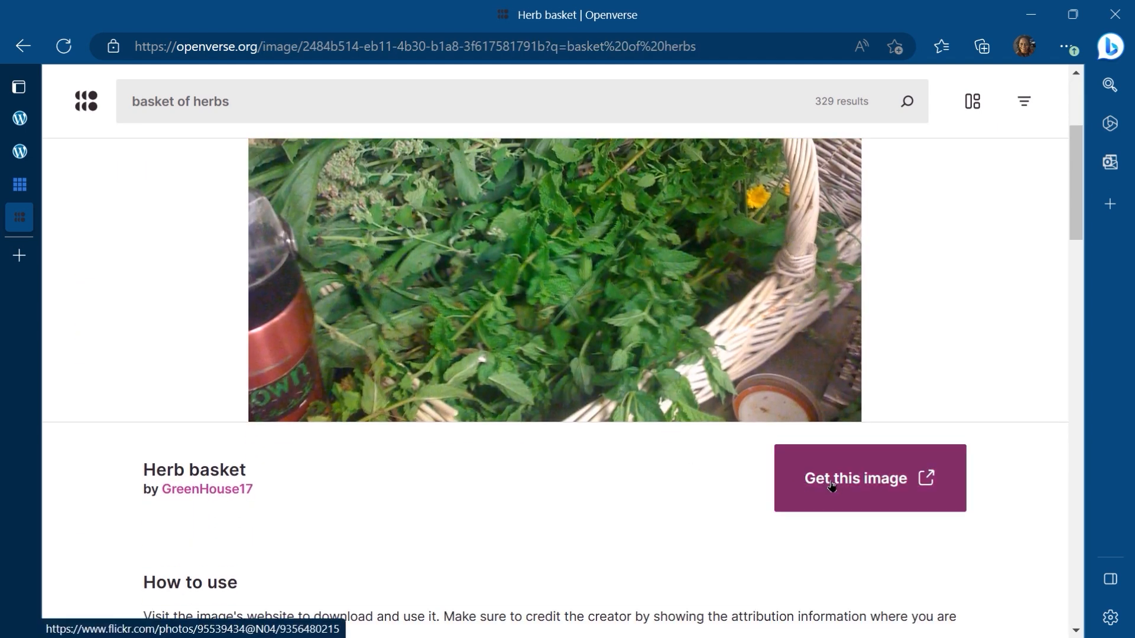
pyautogui.click(831, 486)
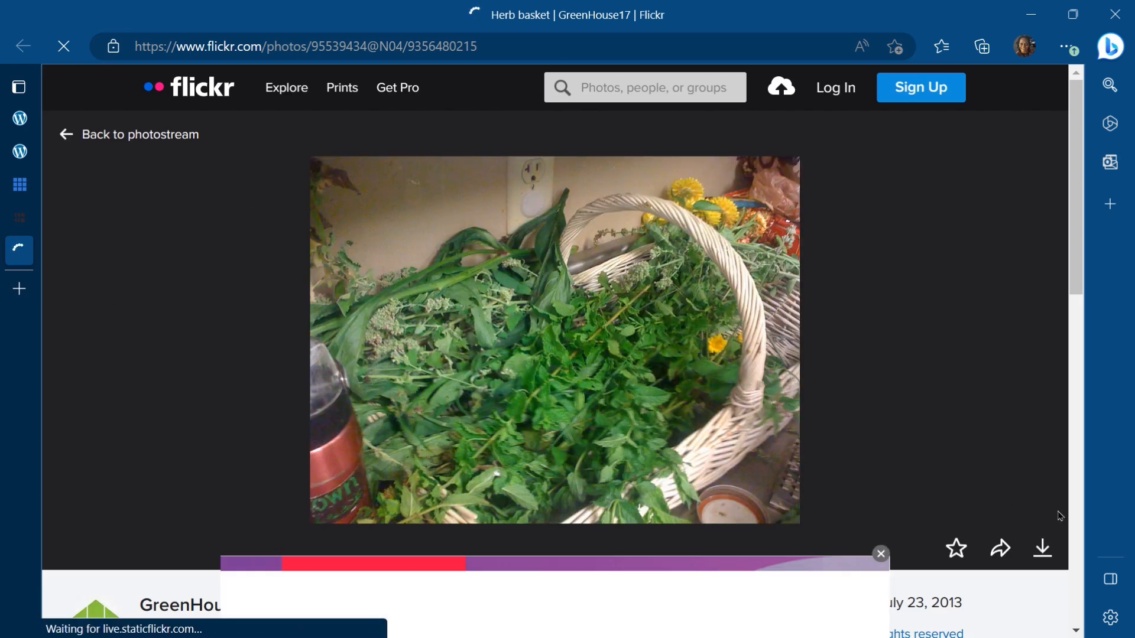
# Step: Download the Herb basket photo at its original 1600 × 1200 size and close the Flickr tab
pyautogui.click(1038, 552)
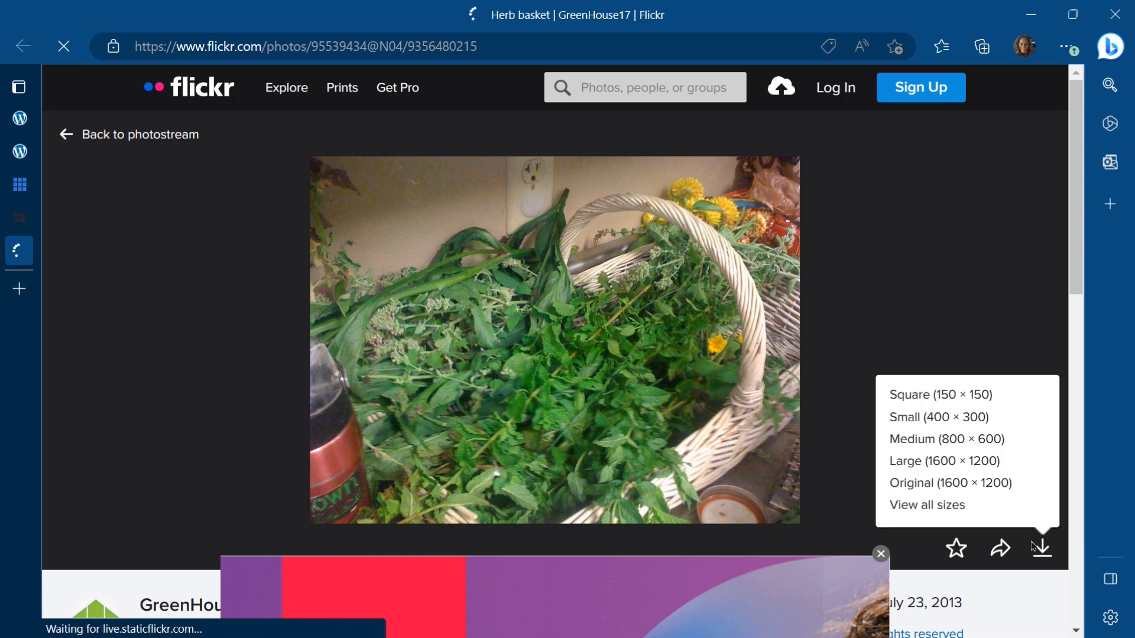
pyautogui.click(939, 483)
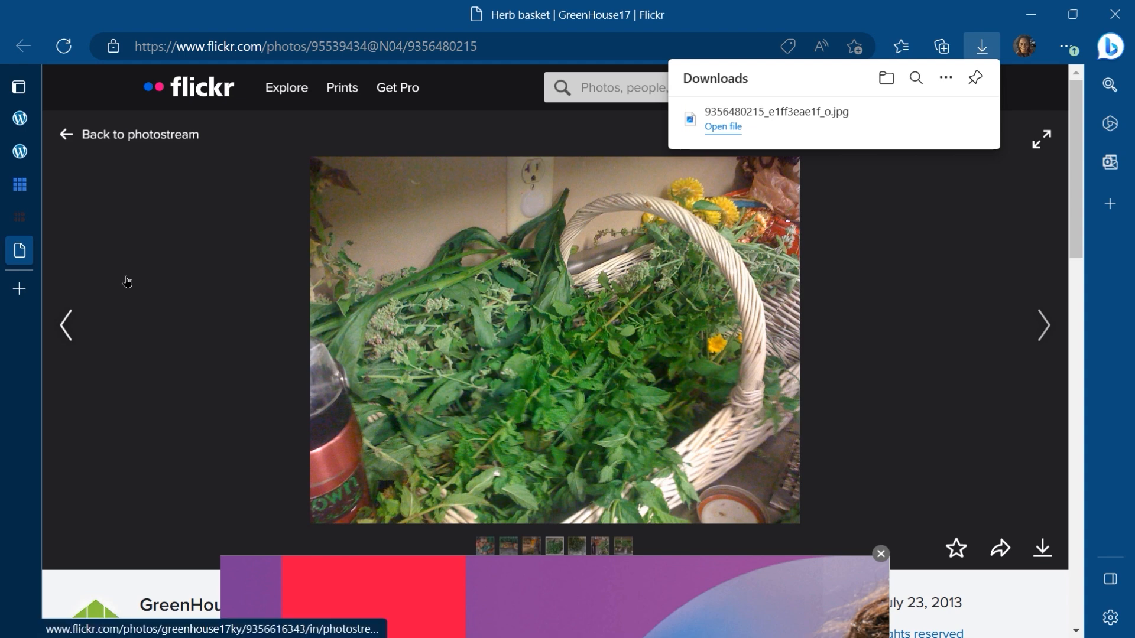
pyautogui.moveTo(19, 251)
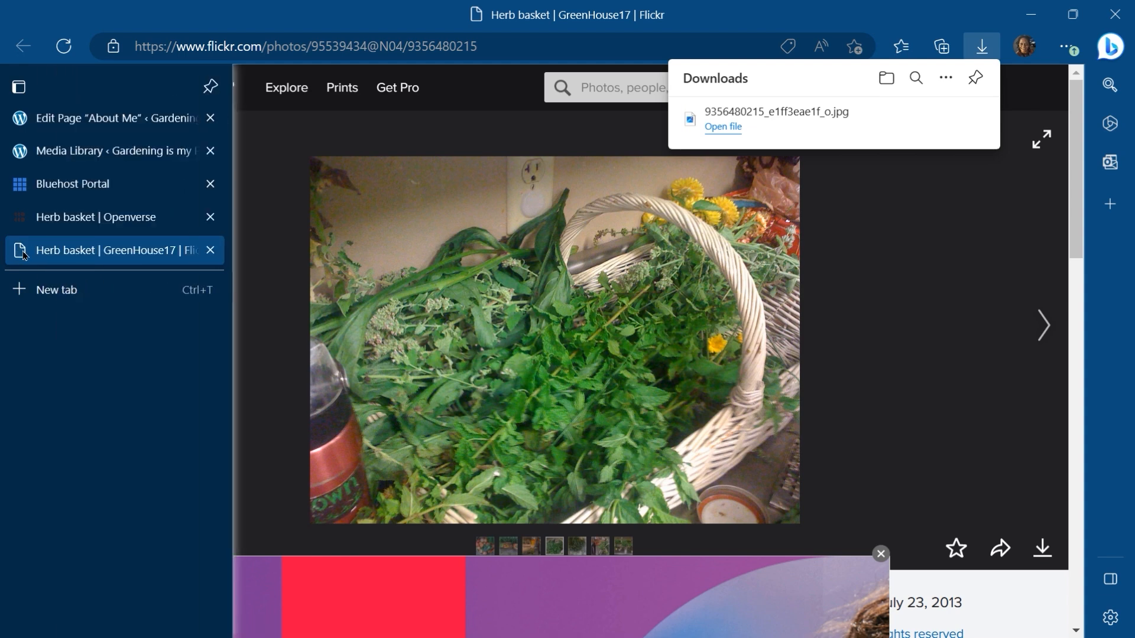
pyautogui.click(207, 253)
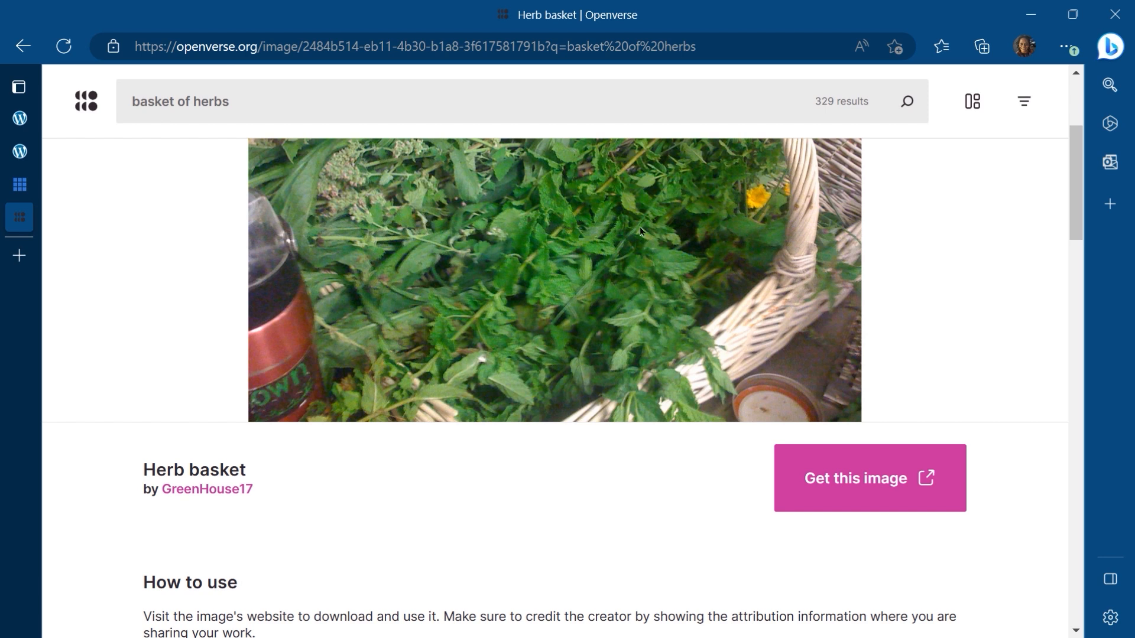
# Step: Clear the Openverse search and search for "basket of strawberries"
pyautogui.click(253, 101)
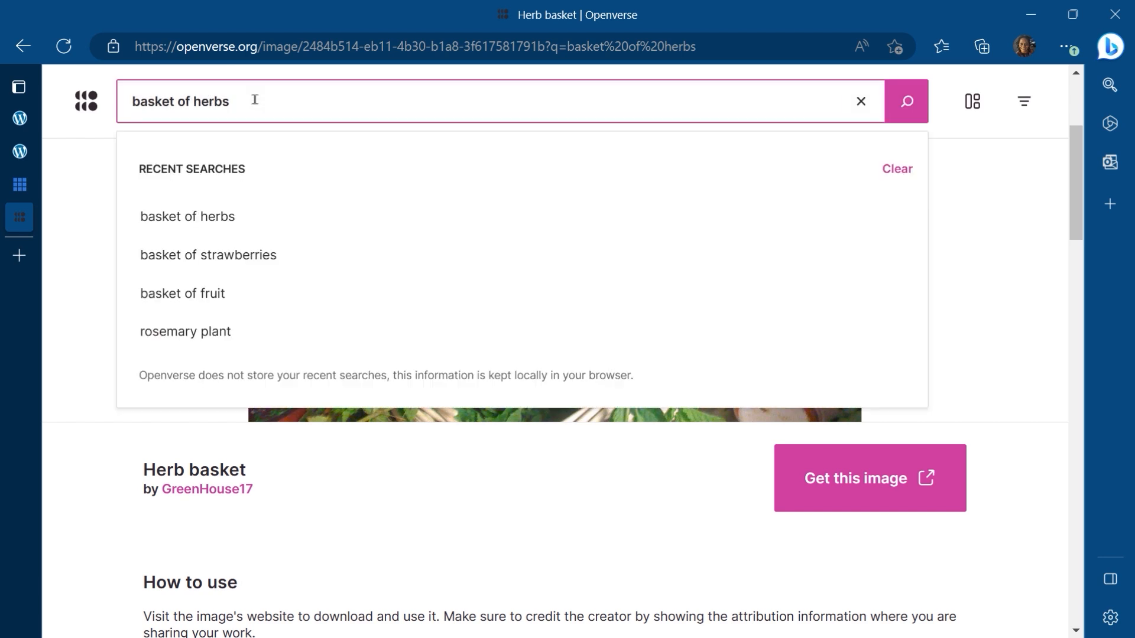
pyautogui.click(862, 103)
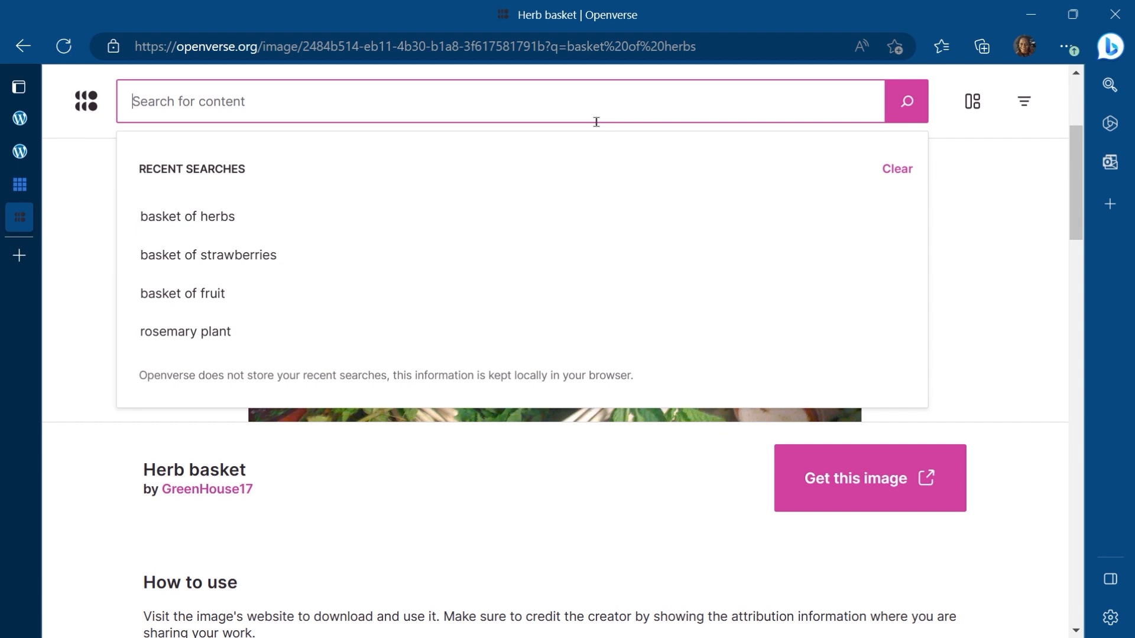
pyautogui.write('basket of strawberries')
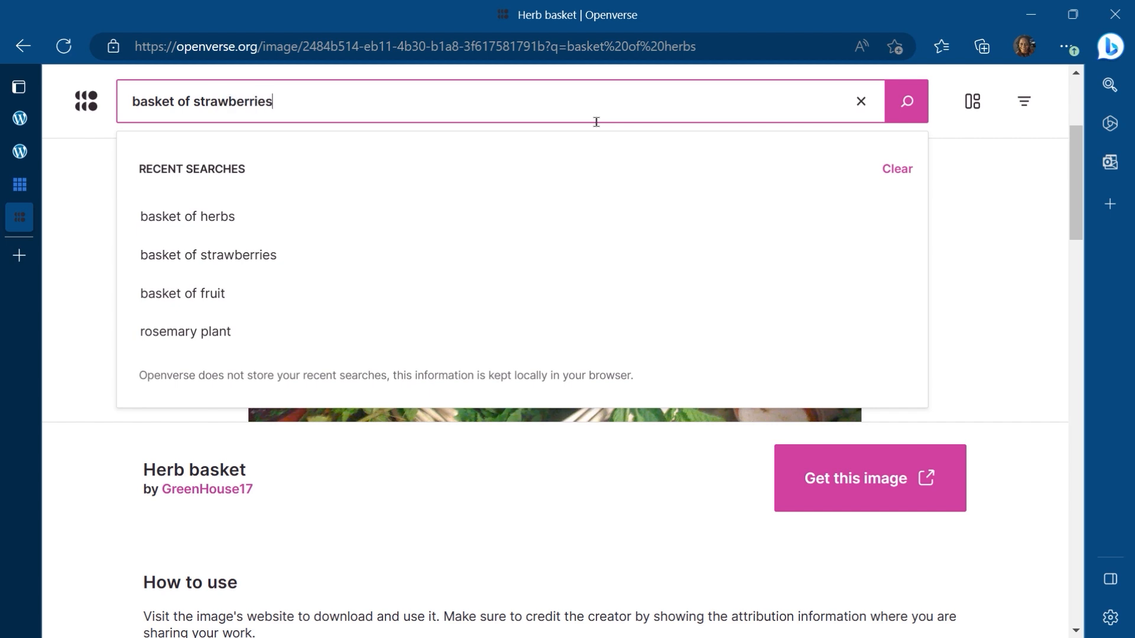
pyautogui.press('Return')
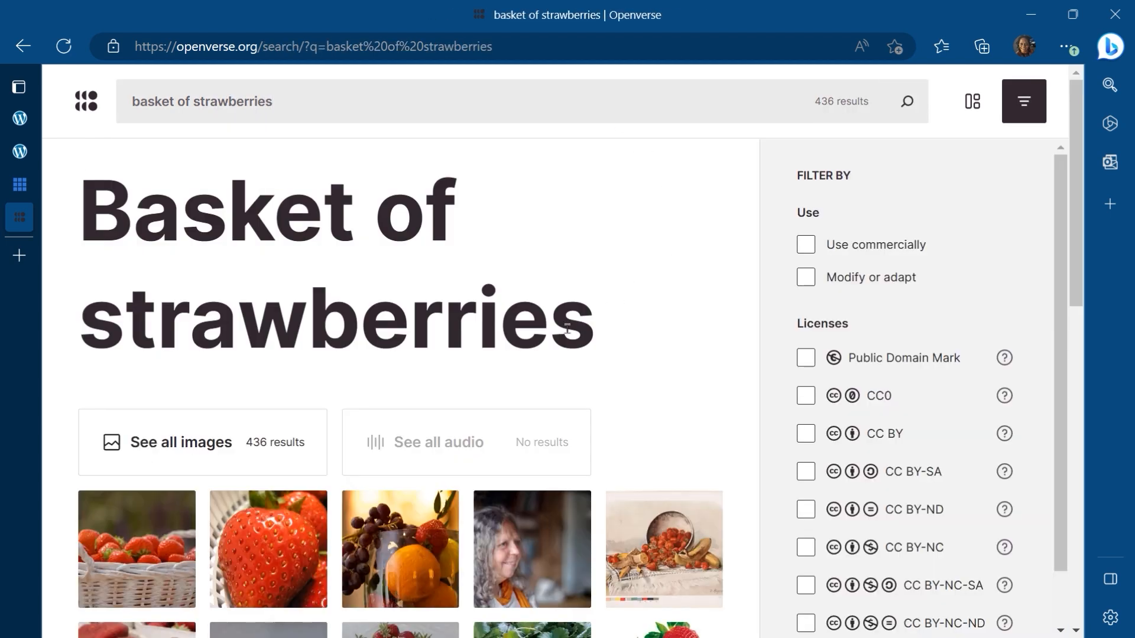
# Step: Open the Strawberry basket image from the search results
pyautogui.scroll(-4, 567, 329)
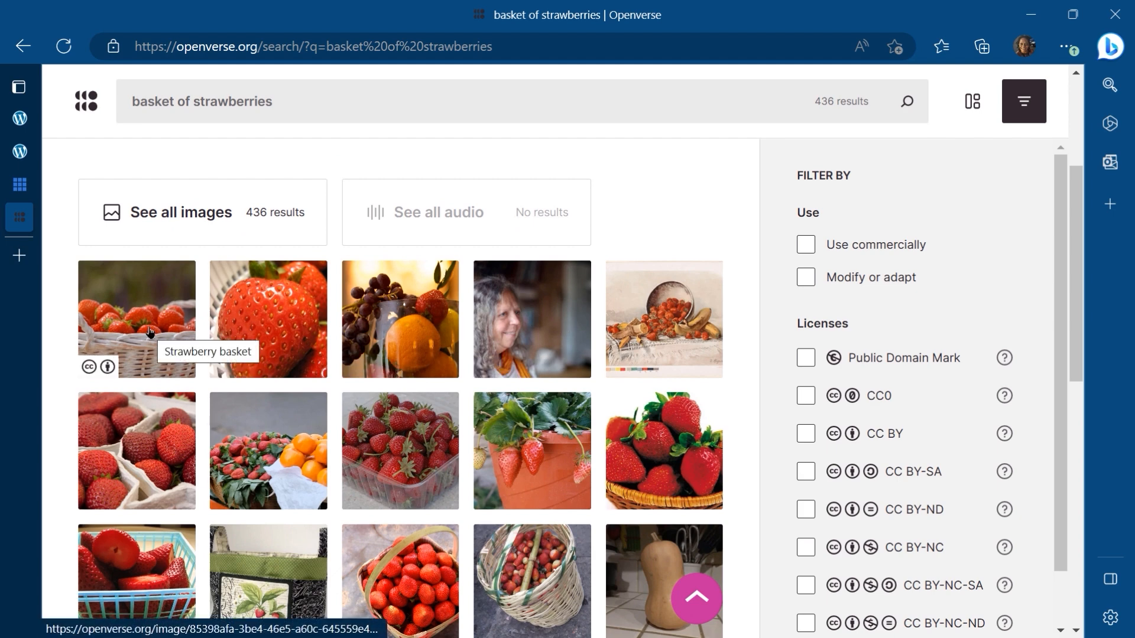
pyautogui.scroll(-2, 150, 332)
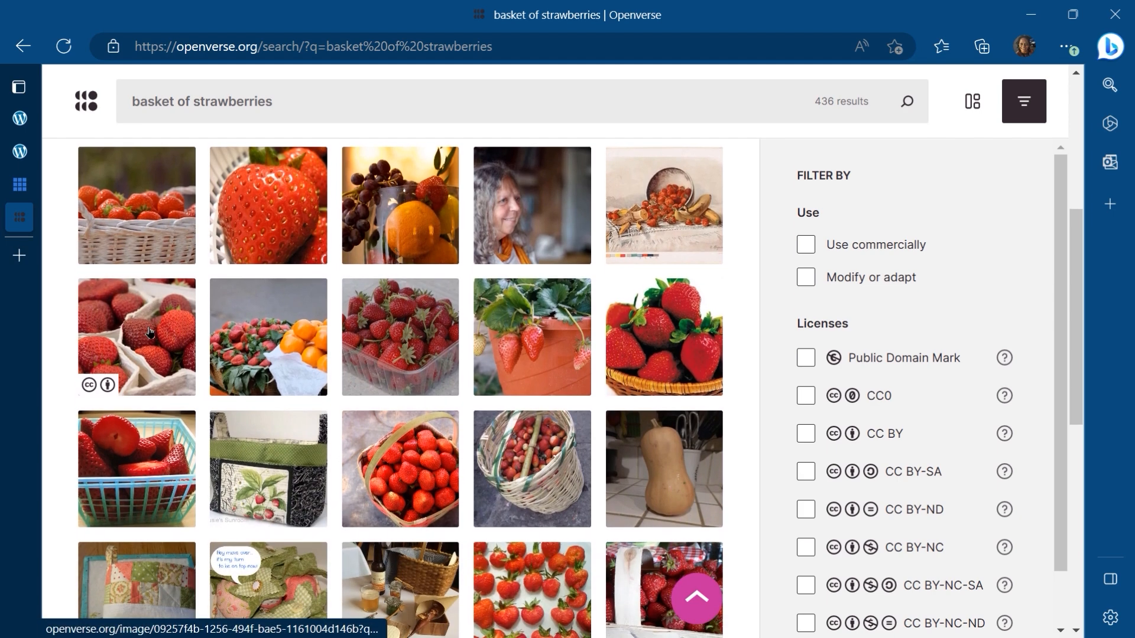
pyautogui.scroll(1, 149, 332)
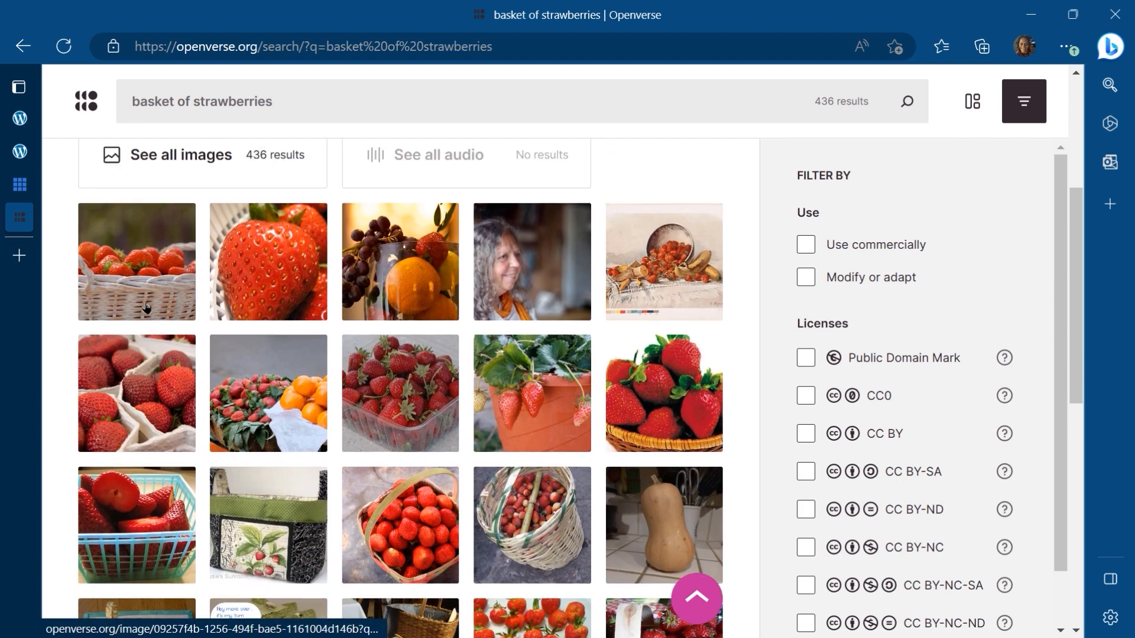
pyautogui.click(148, 273)
pyautogui.scroll(-5, 759, 331)
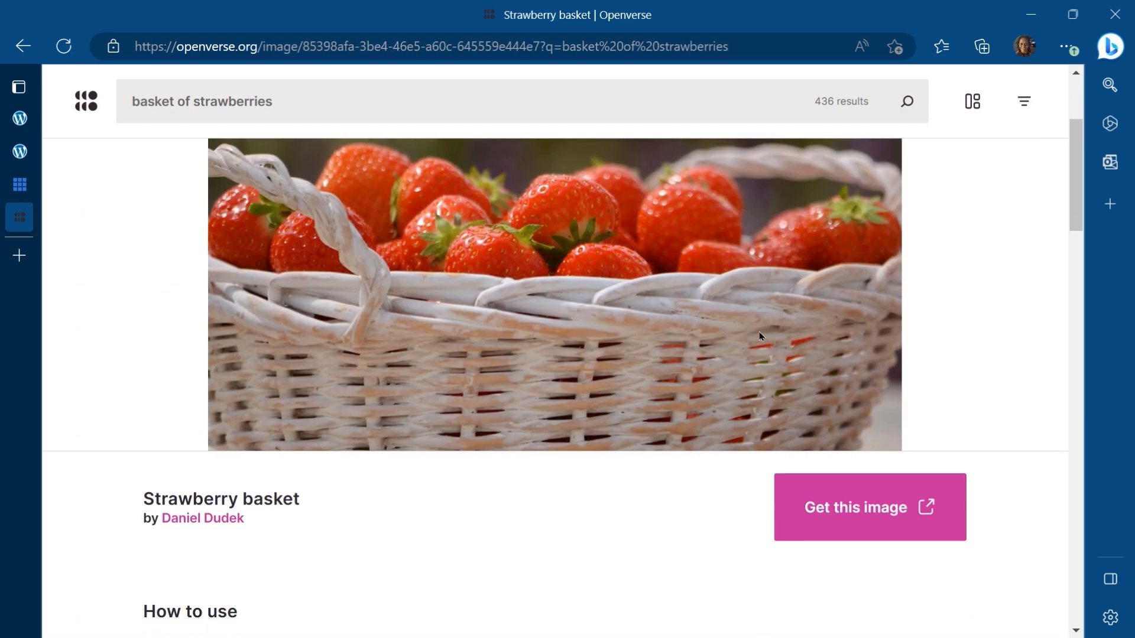
# Step: Go to the Strawberry basket image's Flickr page, download it at original 4928 × 3264 size, and close that tab
pyautogui.click(827, 390)
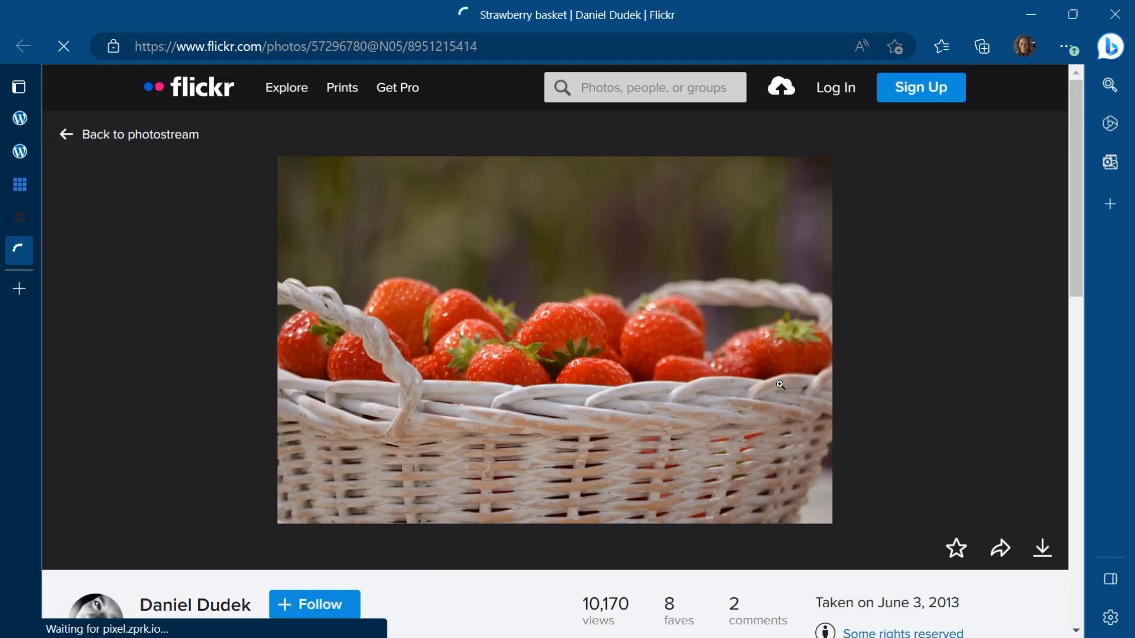
pyautogui.click(1042, 522)
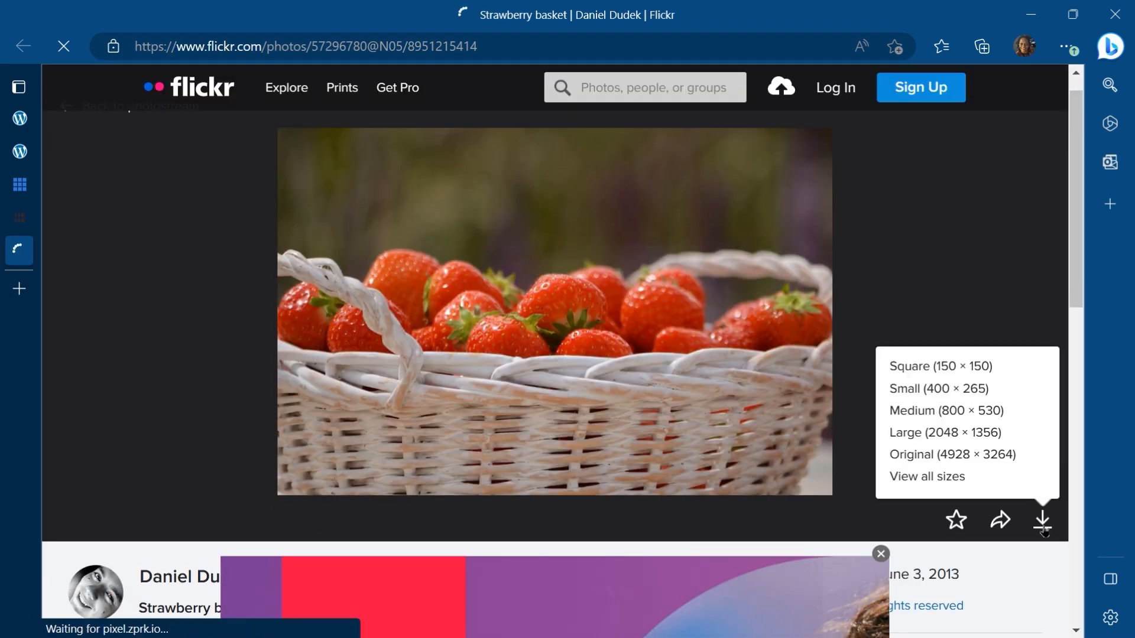
pyautogui.click(953, 456)
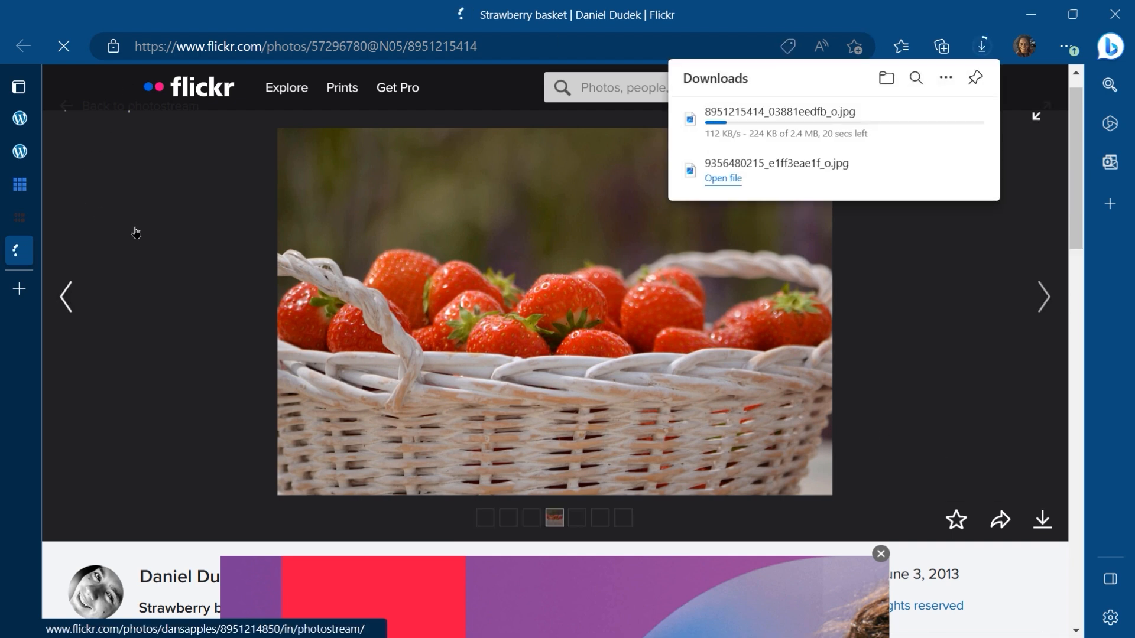
pyautogui.moveTo(25, 158)
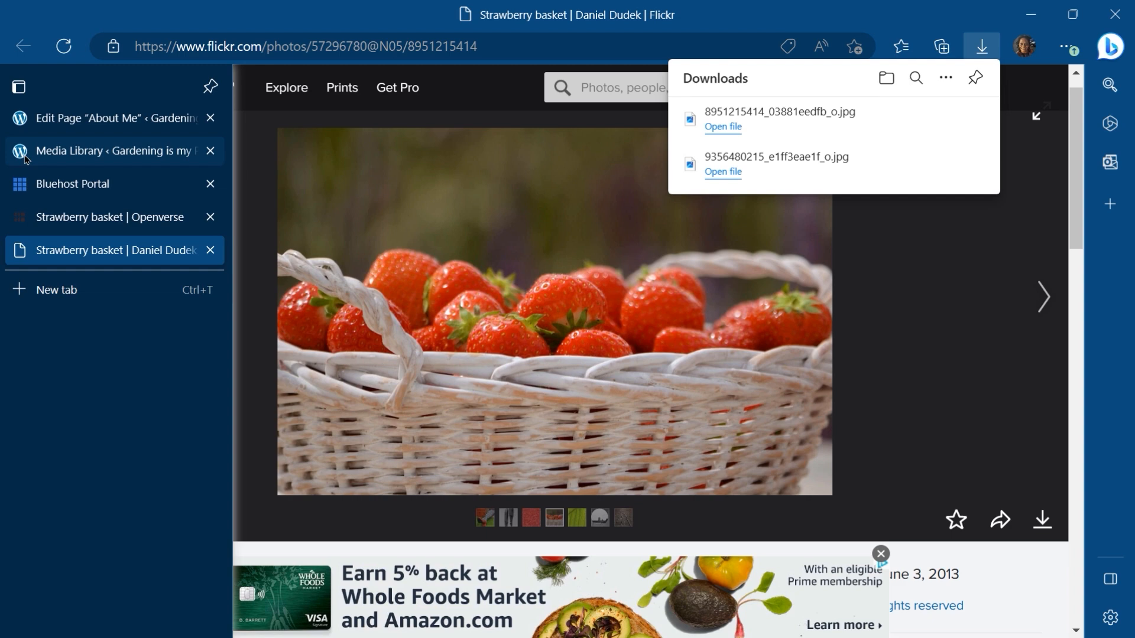
pyautogui.click(210, 250)
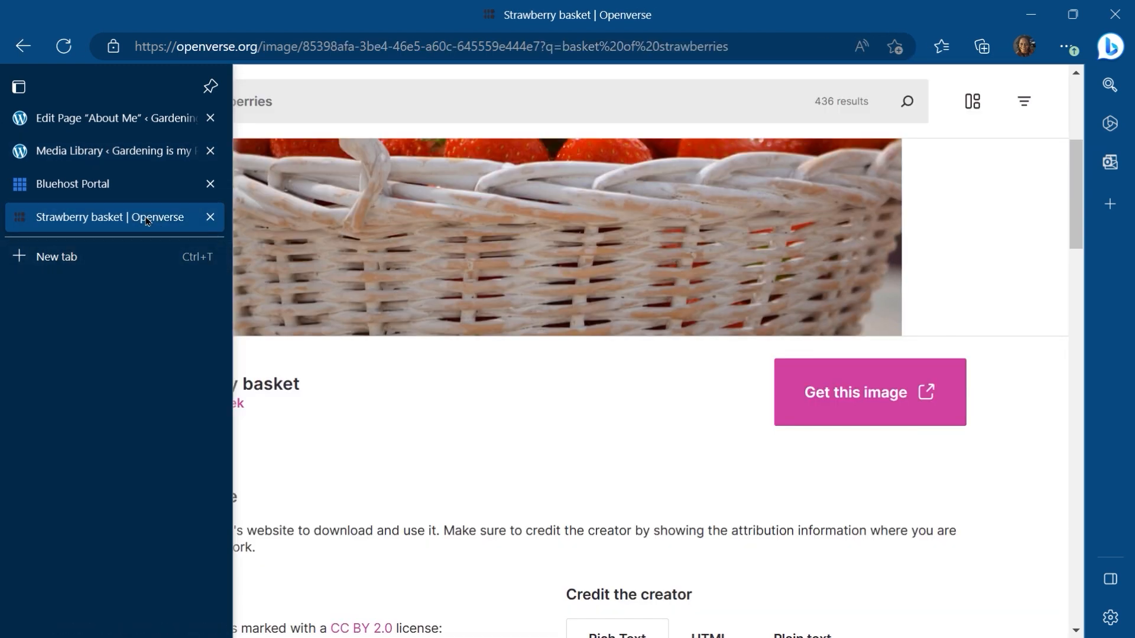
# Step: Clear the Openverse search and search for "garden tools"
pyautogui.click(317, 114)
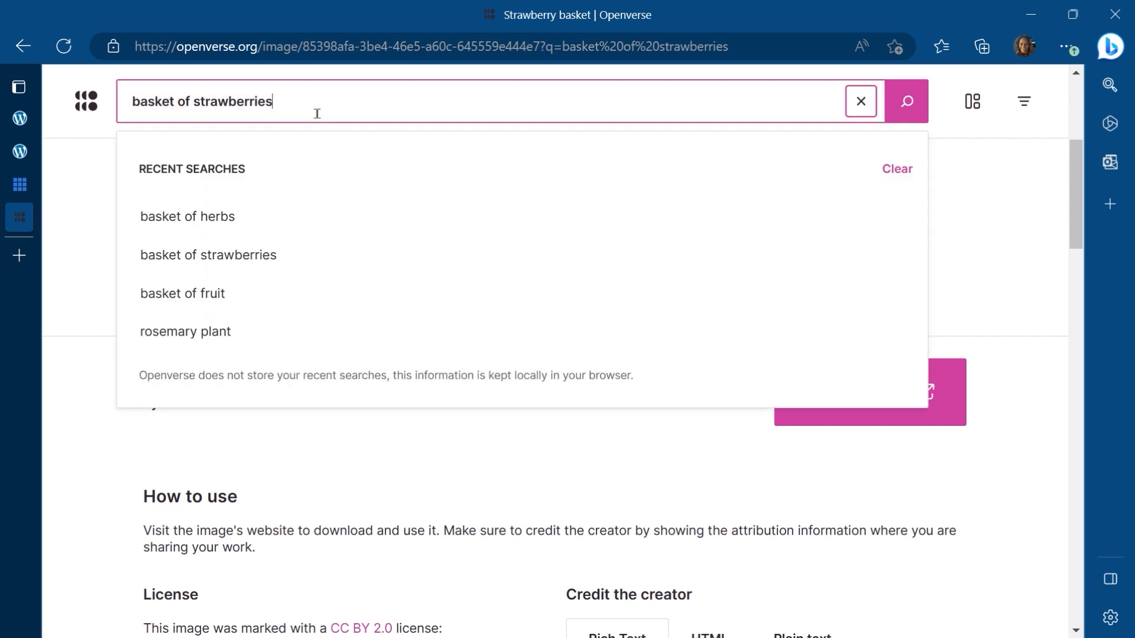
pyautogui.click(860, 104)
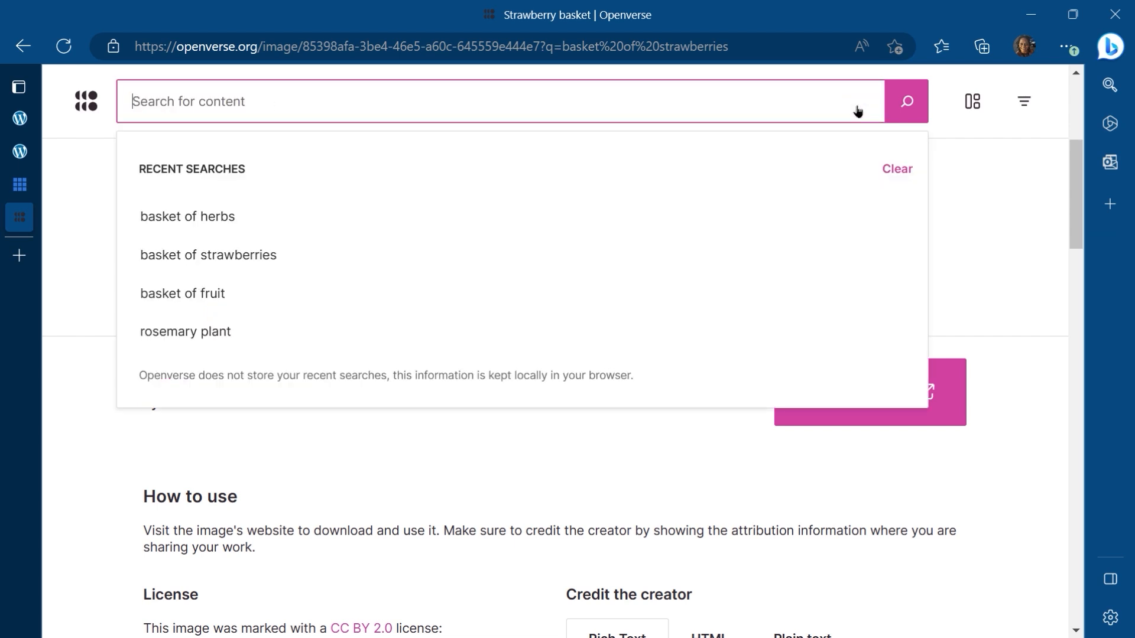
pyautogui.write('garden tools')
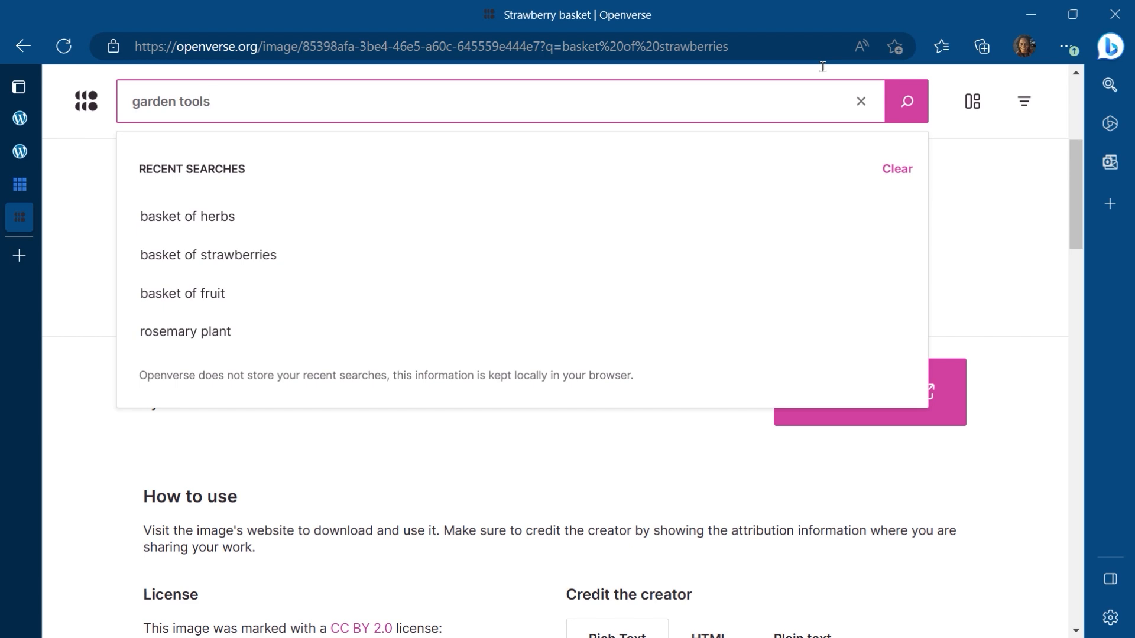
pyautogui.press('Return')
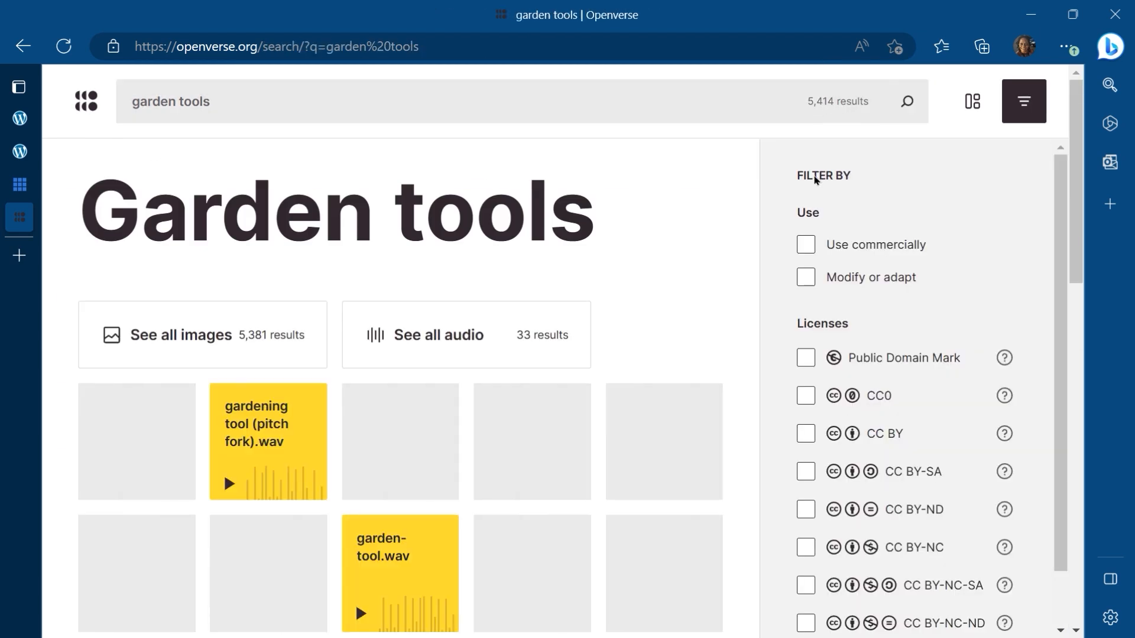
# Step: Open the Garden Tools in Watering Can image from the search results
pyautogui.scroll(-1, 609, 453)
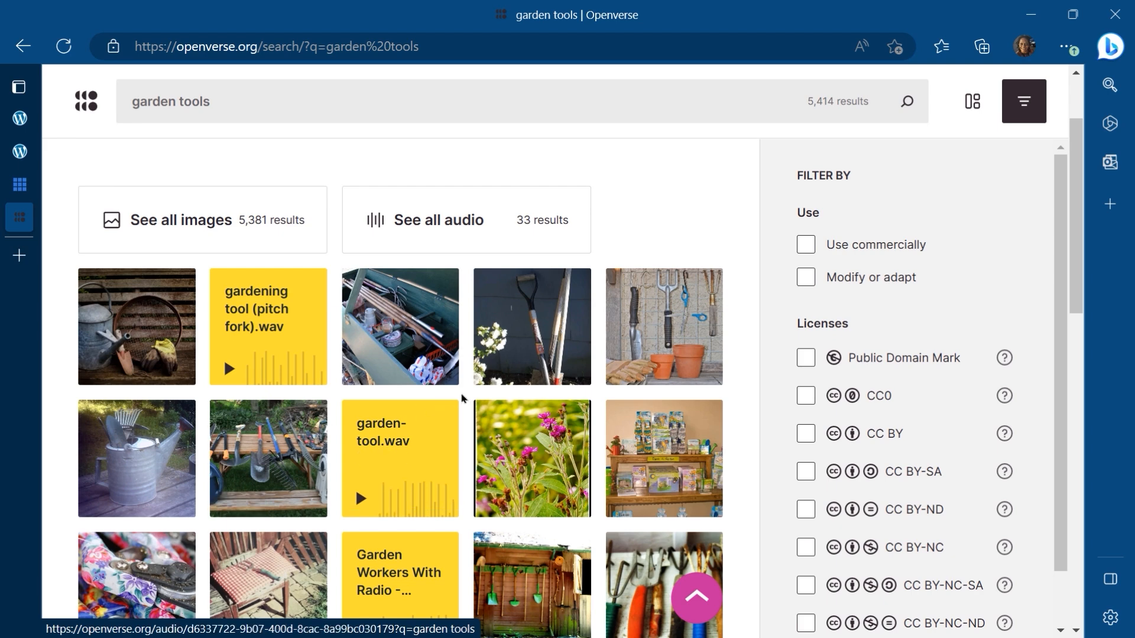
pyautogui.scroll(-2, 456, 399)
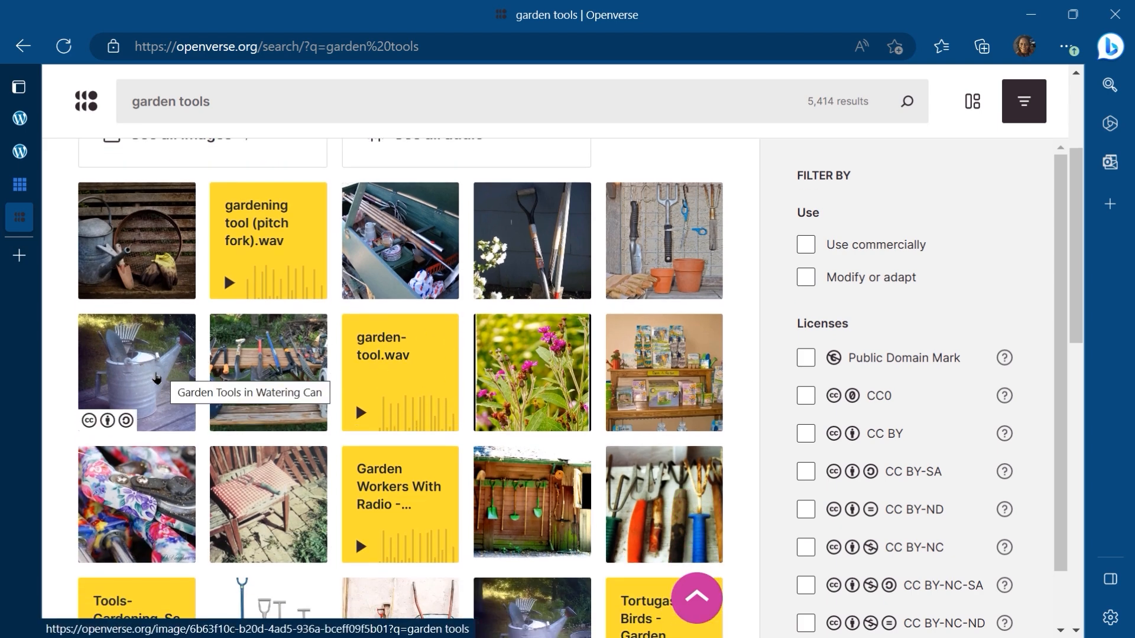
pyautogui.click(162, 375)
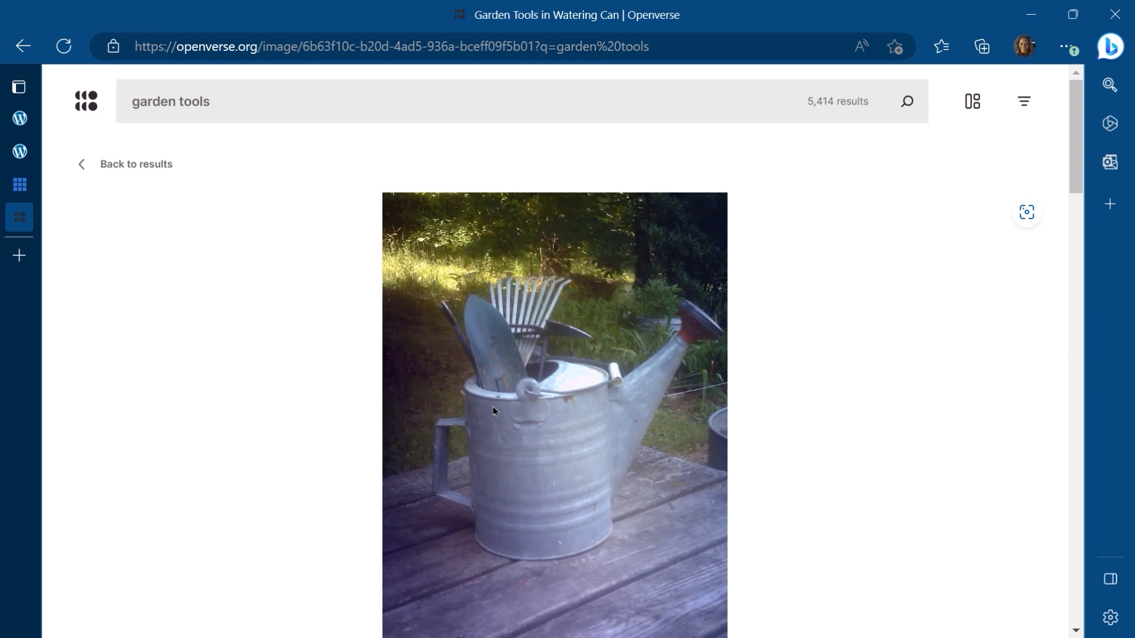
pyautogui.scroll(-3, 867, 501)
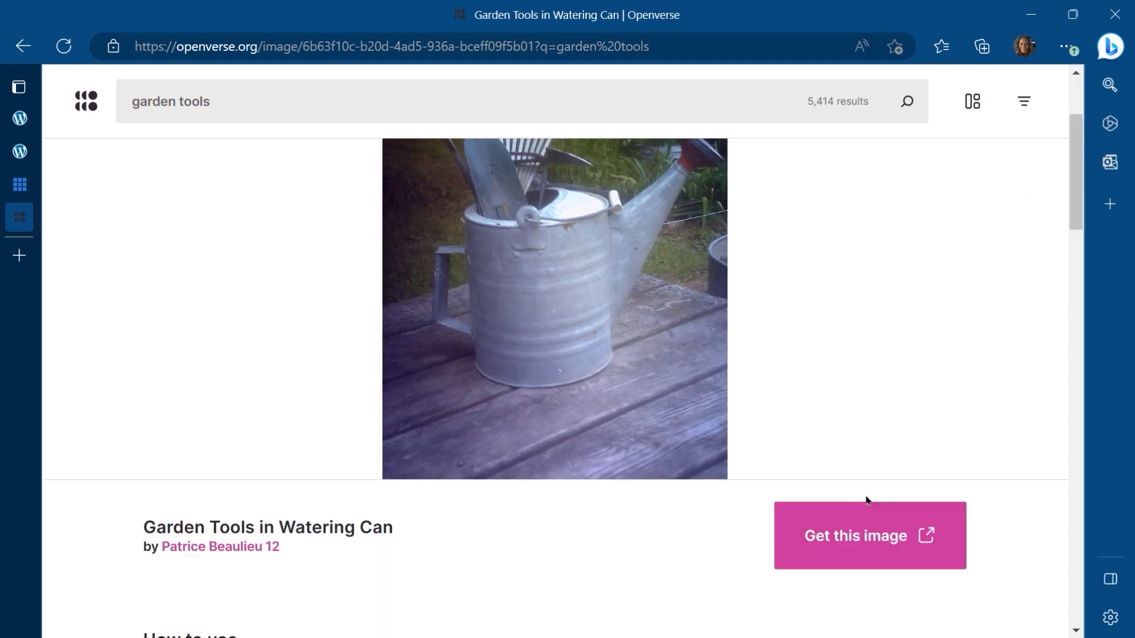
# Step: Go to the Garden Tools in Watering Can image's Flickr page, download it at original 1920 × 2560 size, and close that tab
pyautogui.click(870, 536)
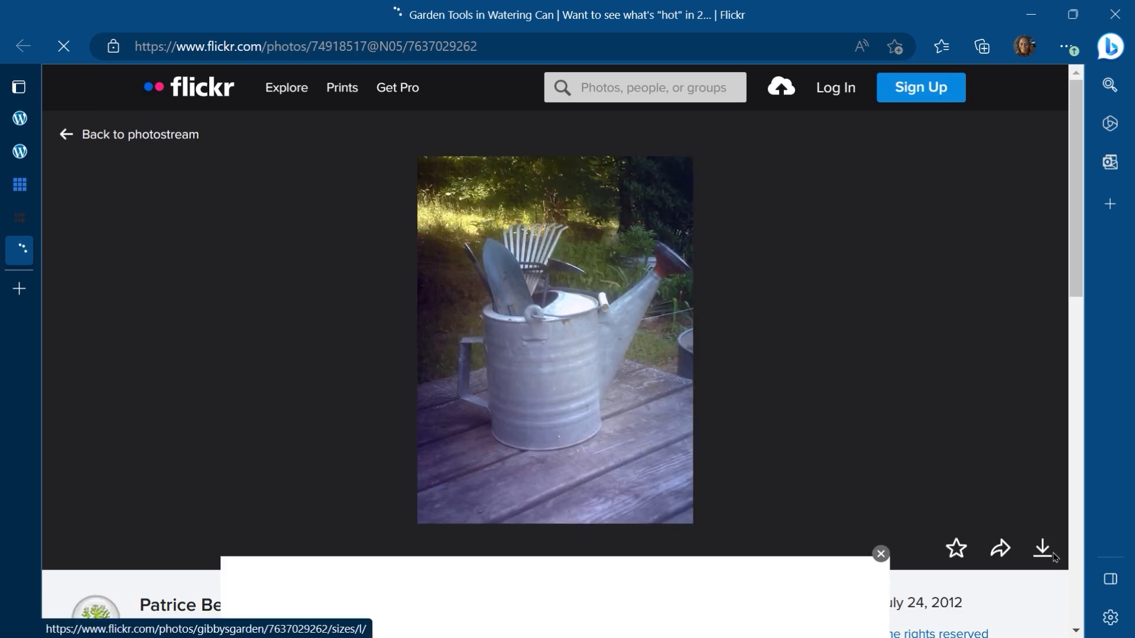
pyautogui.click(1042, 548)
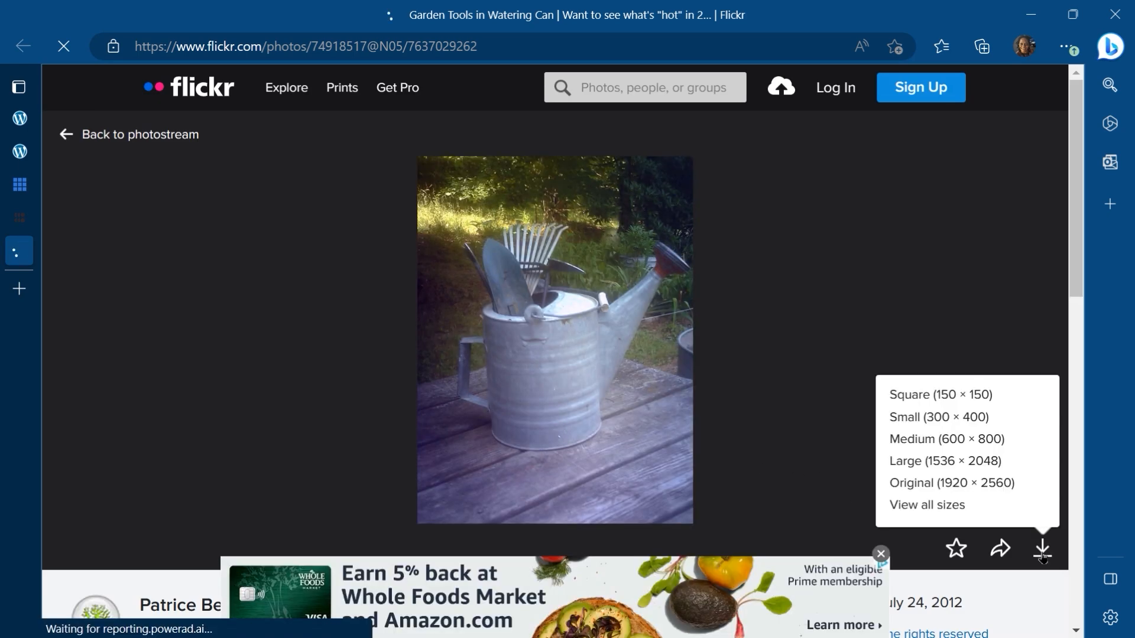
pyautogui.click(940, 483)
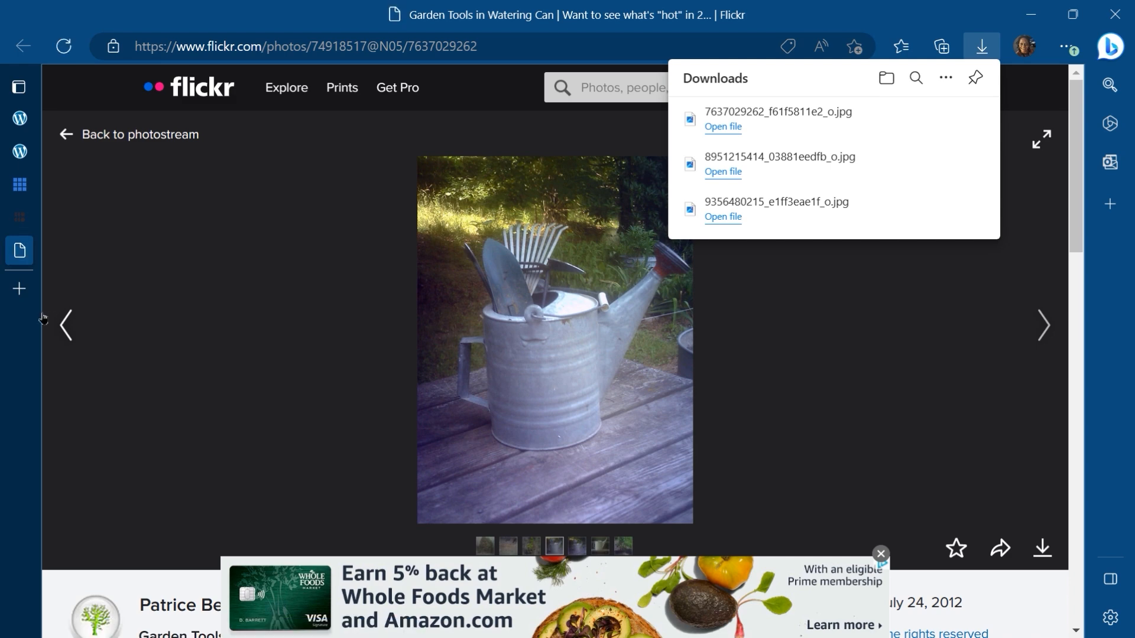
pyautogui.moveTo(28, 255)
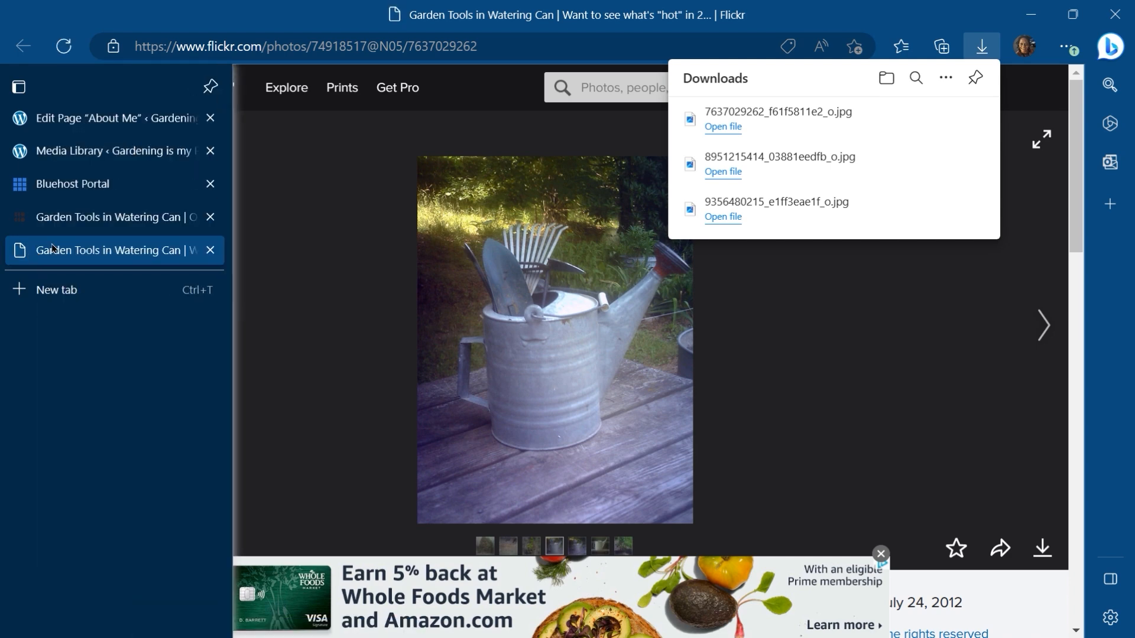
pyautogui.click(210, 251)
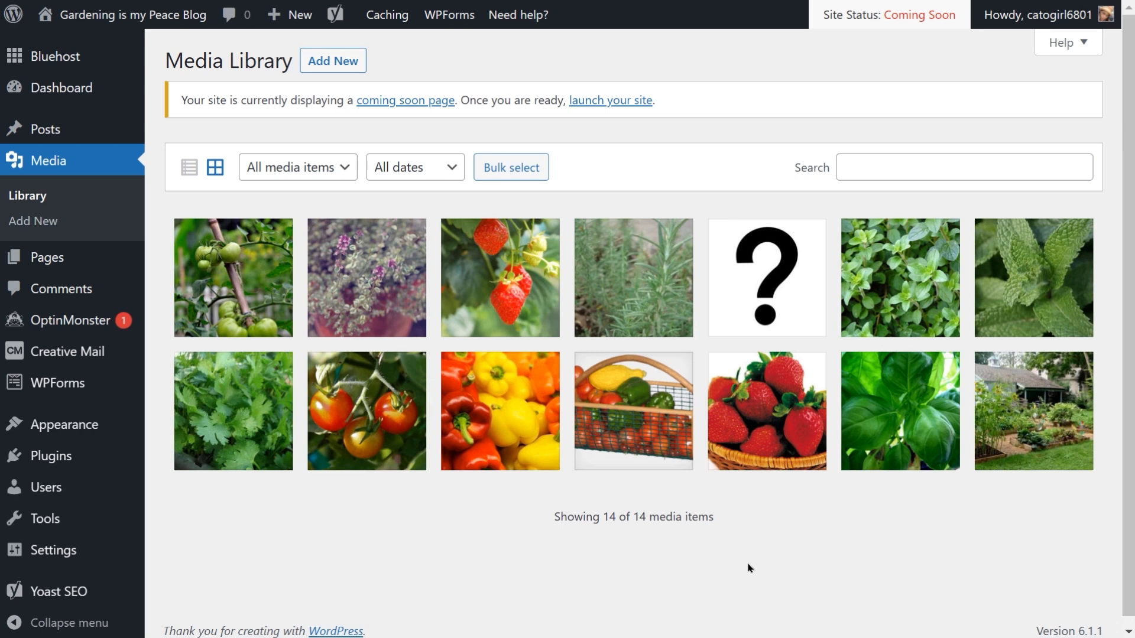
# Step: Permanently delete the basket of strawberries image from the media library
pyautogui.click(790, 407)
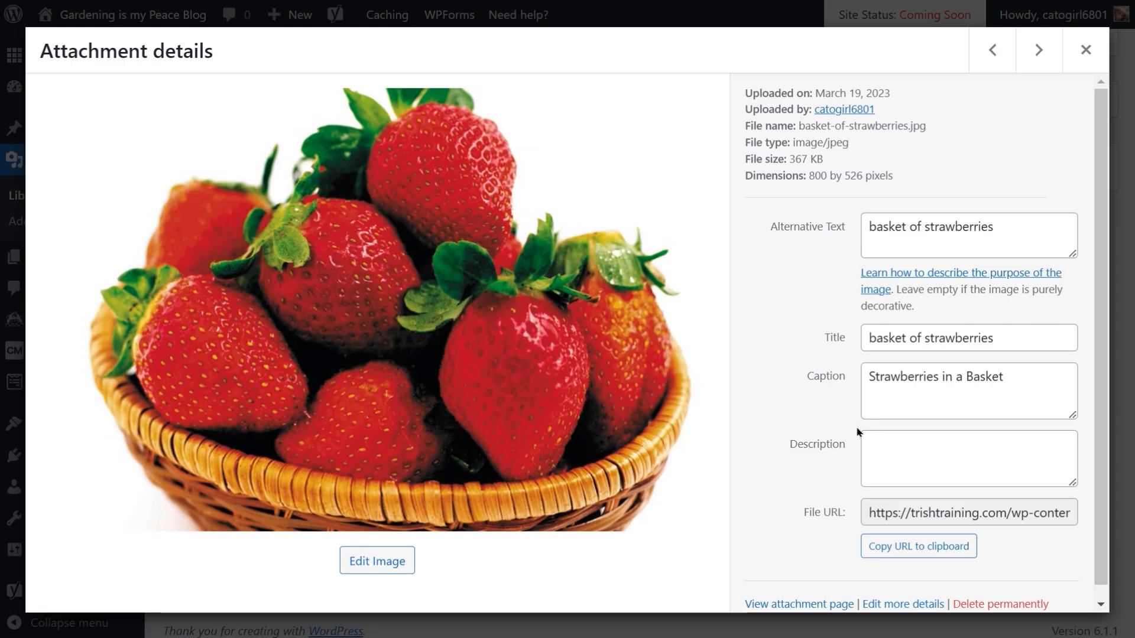
pyautogui.scroll(-1, 920, 381)
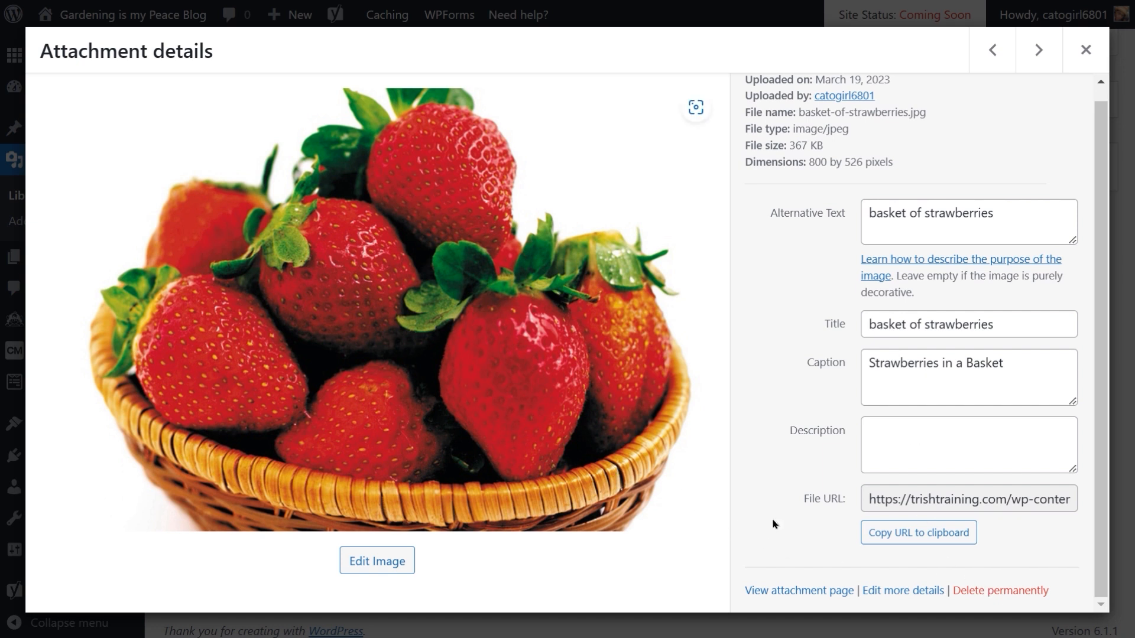
pyautogui.click(993, 592)
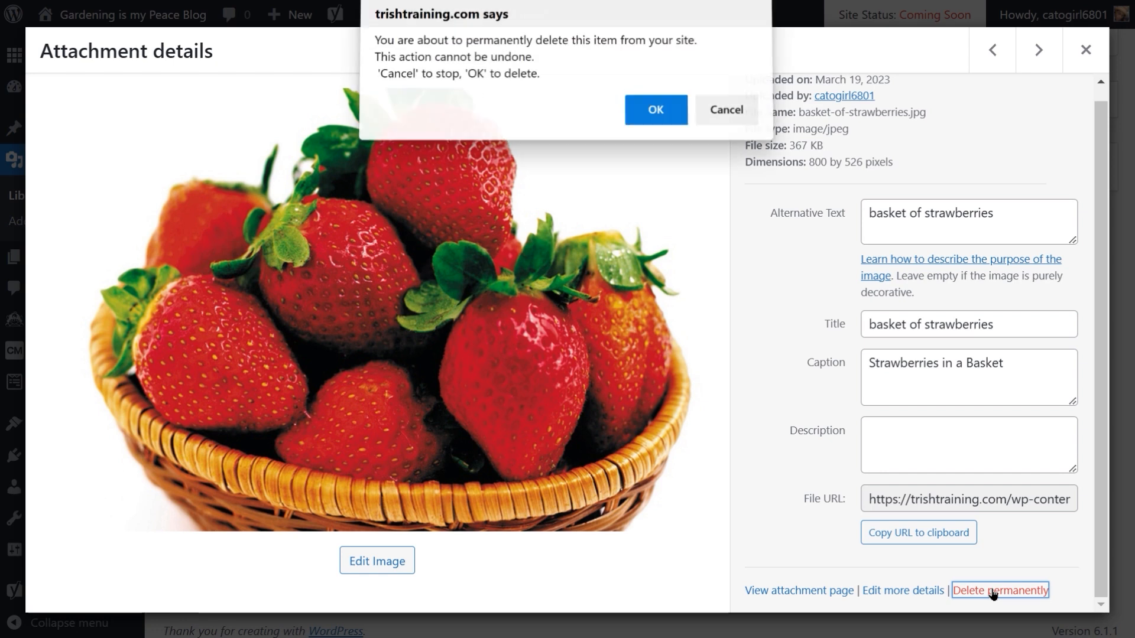
pyautogui.click(657, 115)
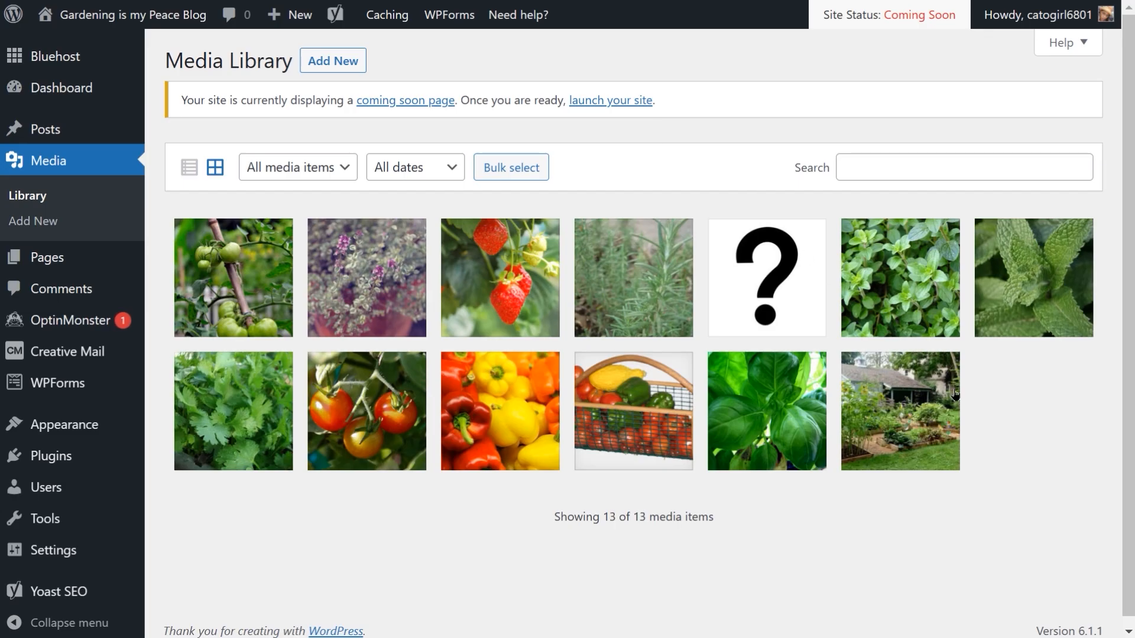
# Step: Upload the three downloaded JPG files from the Downloads folder into the media library
pyautogui.click(336, 61)
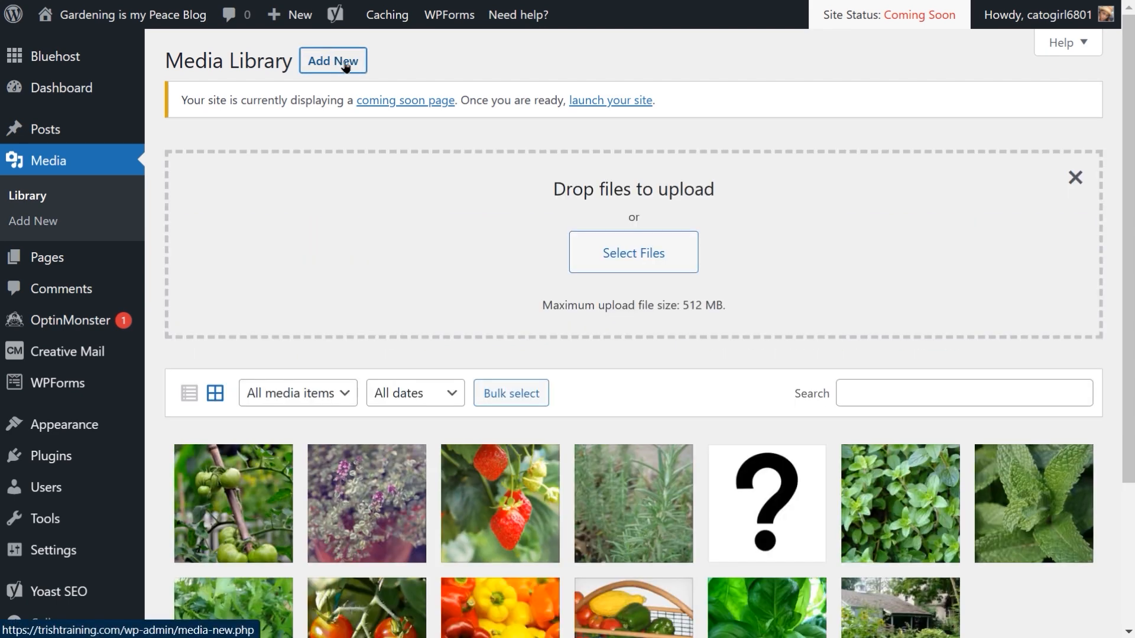
pyautogui.click(608, 256)
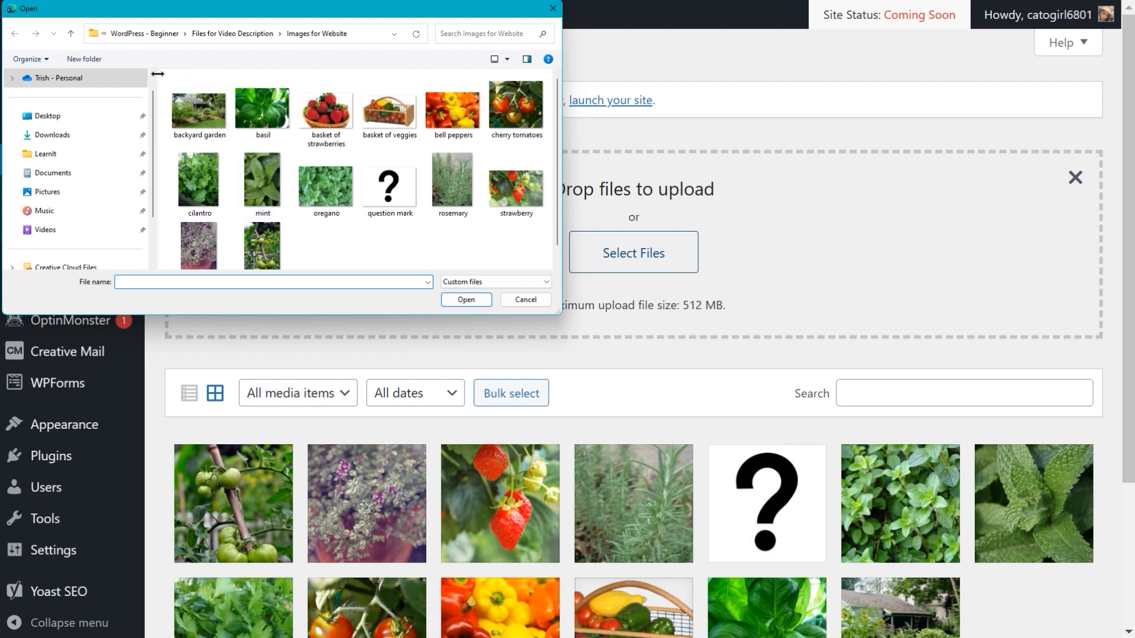
pyautogui.click(53, 136)
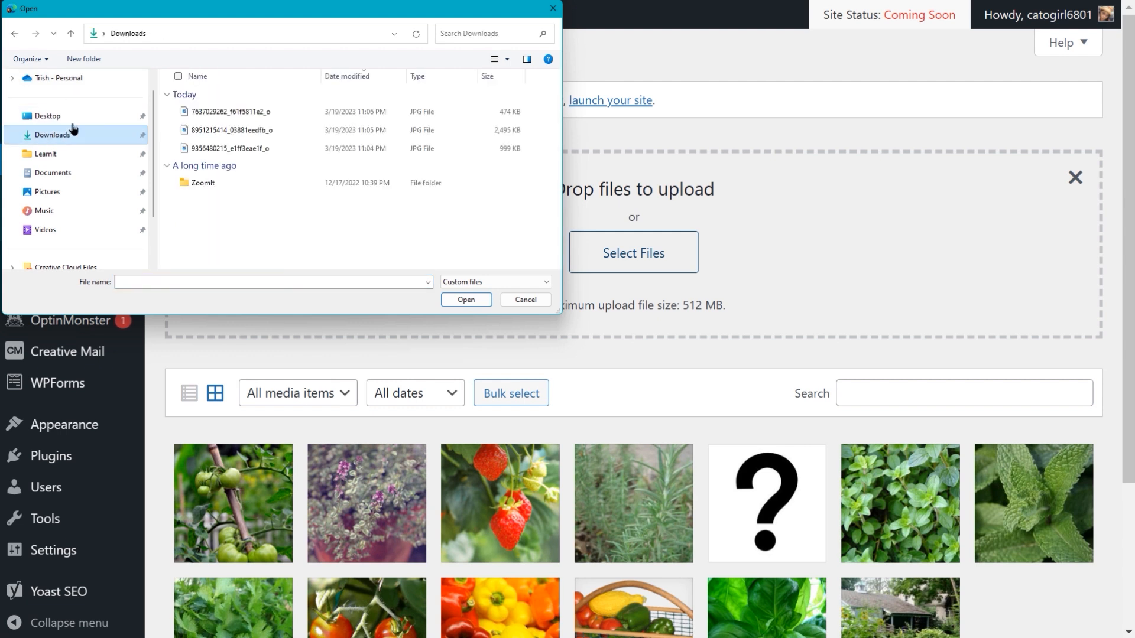
pyautogui.click(174, 113)
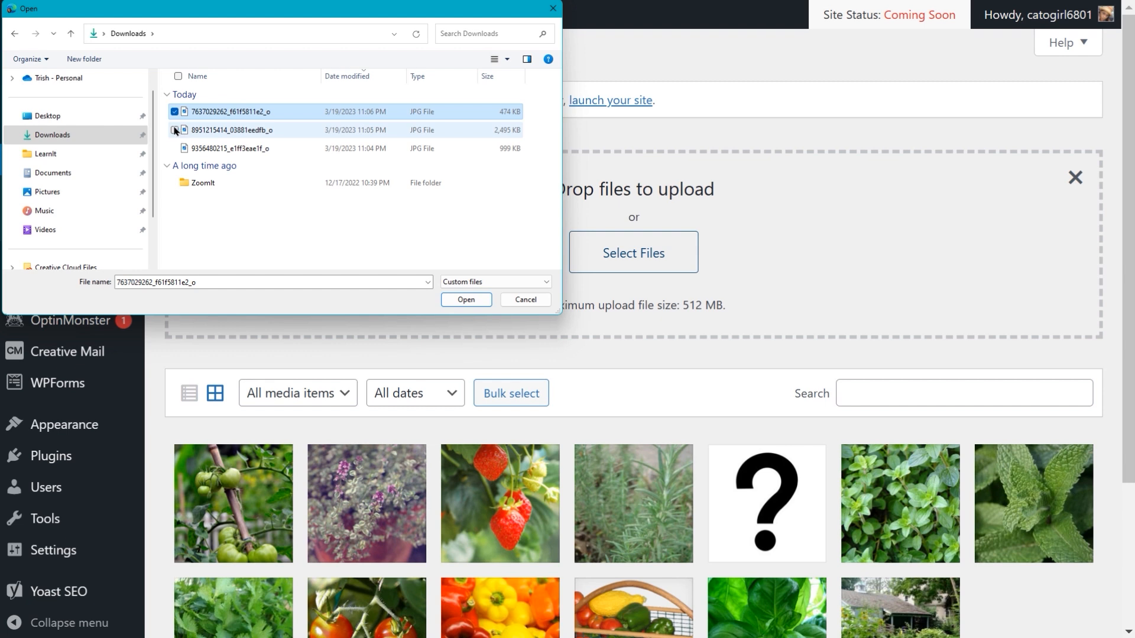
pyautogui.click(174, 130)
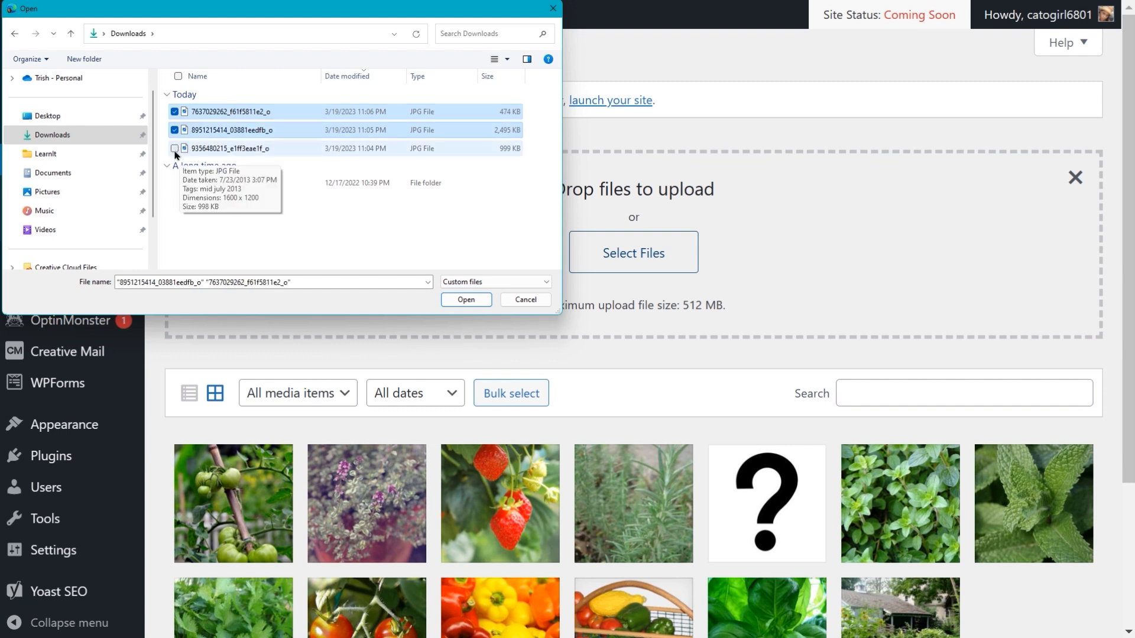
pyautogui.click(174, 149)
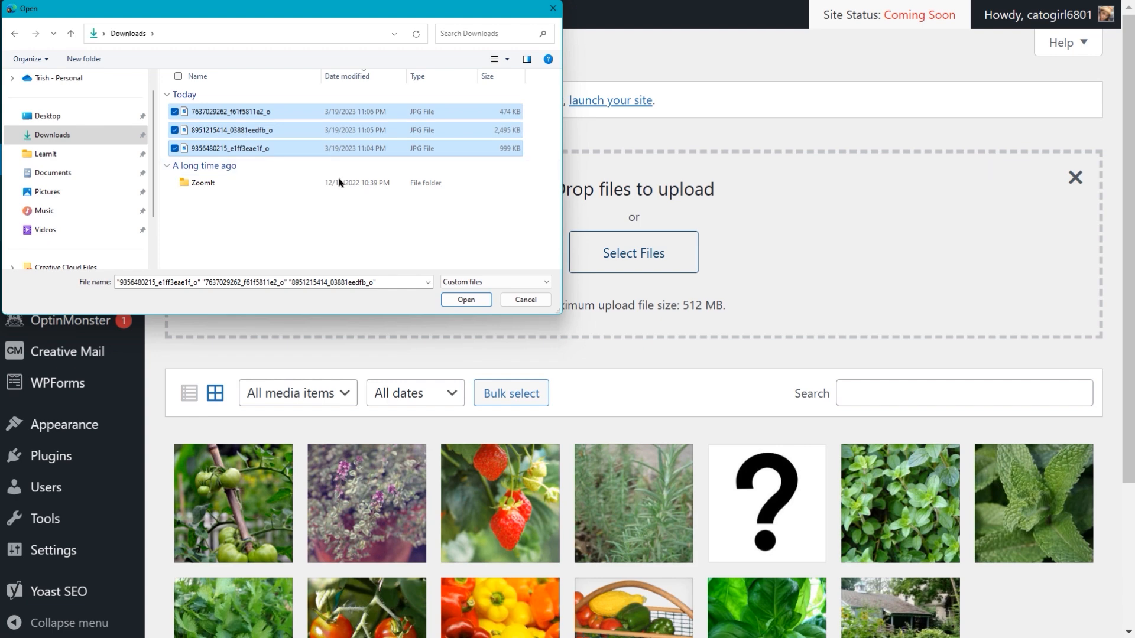
pyautogui.click(466, 299)
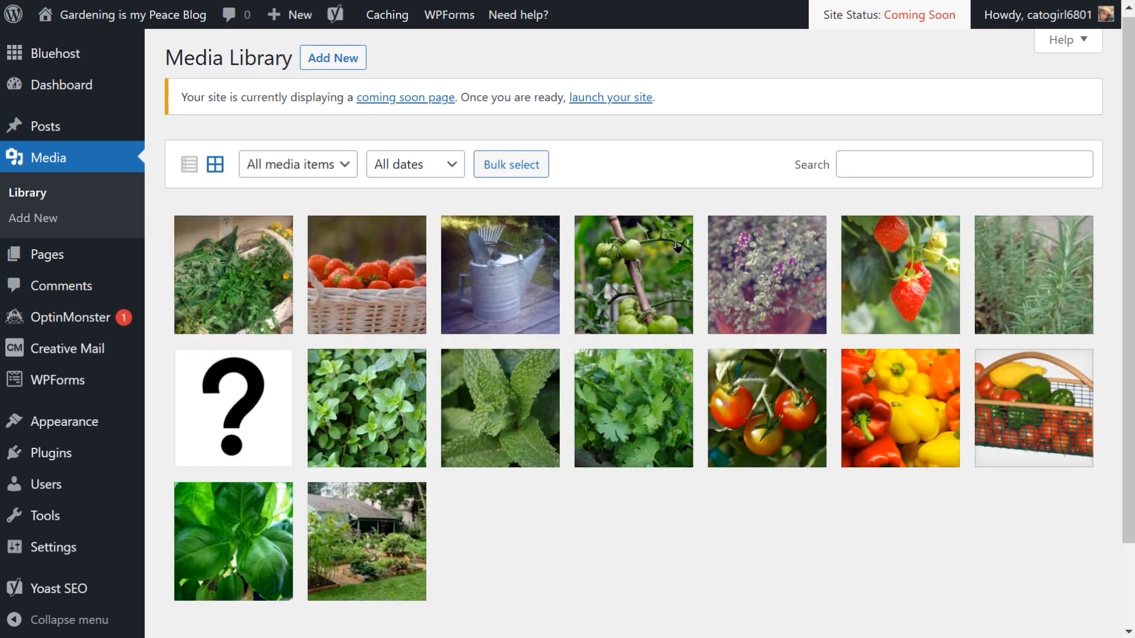
# Step: Open the watering can image's details and set its alternative text to "garden tools in a watering can"
pyautogui.click(505, 281)
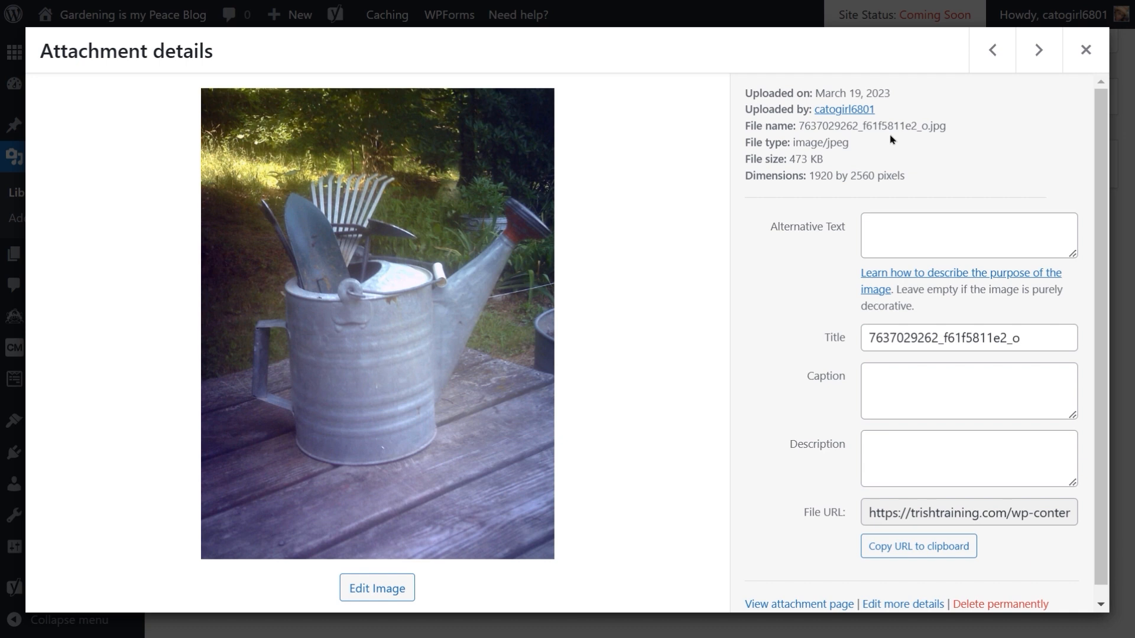
pyautogui.click(916, 238)
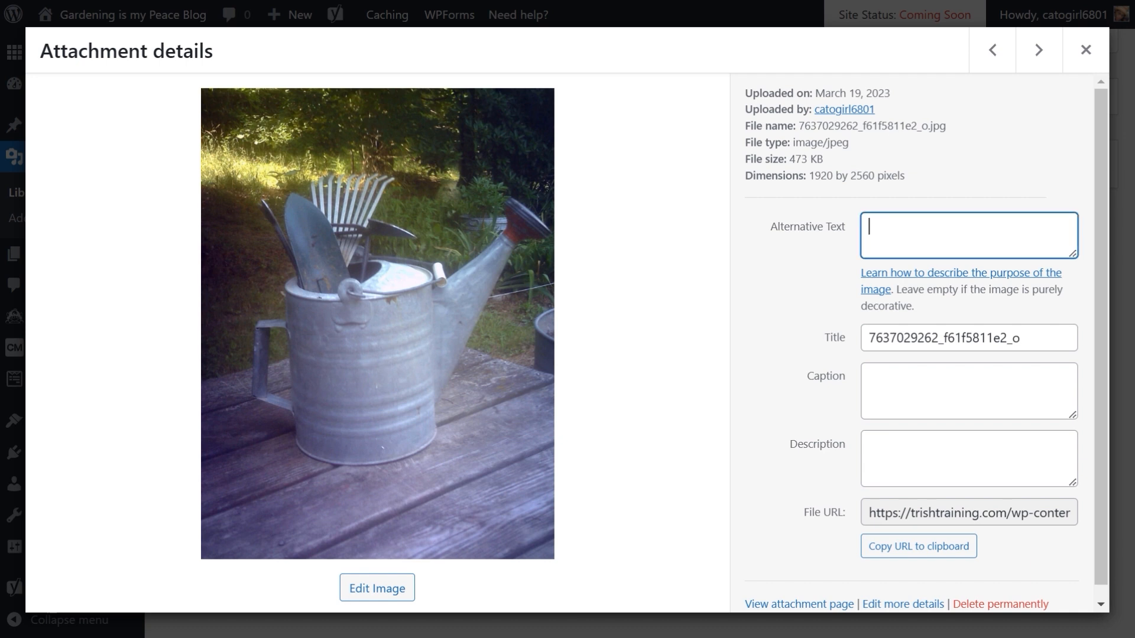
pyautogui.write('garden tools in a watering ')
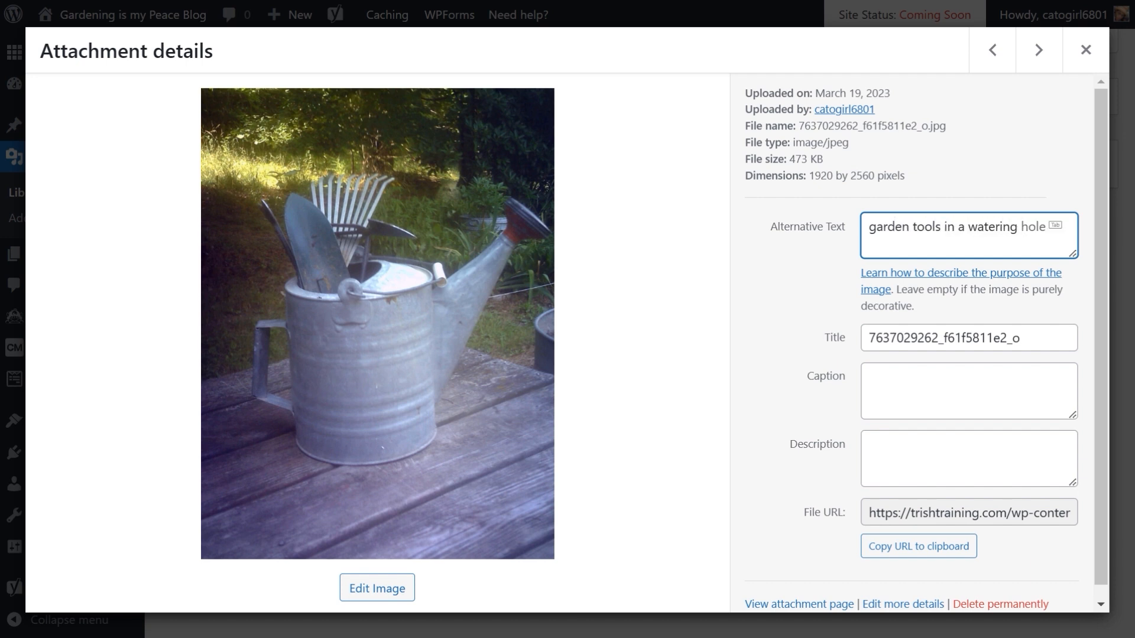
pyautogui.write('can')
# Step: Set the watering can image's title and caption both to "Gardening Tools"
pyautogui.moveTo(1028, 334); pyautogui.dragTo(828, 340)
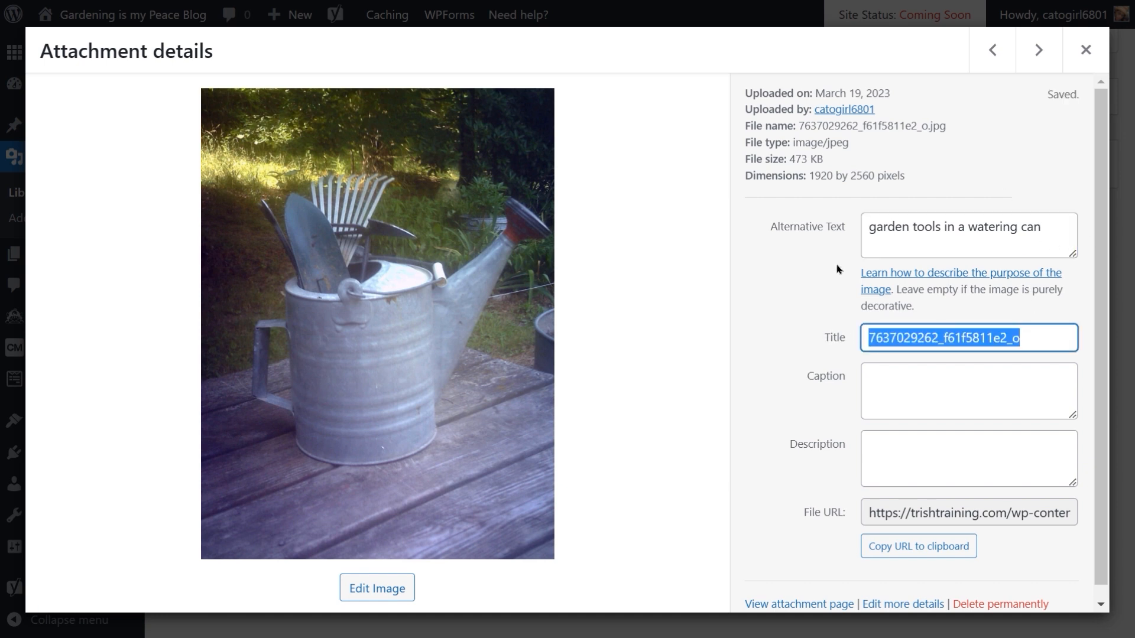
pyautogui.write('Garde')
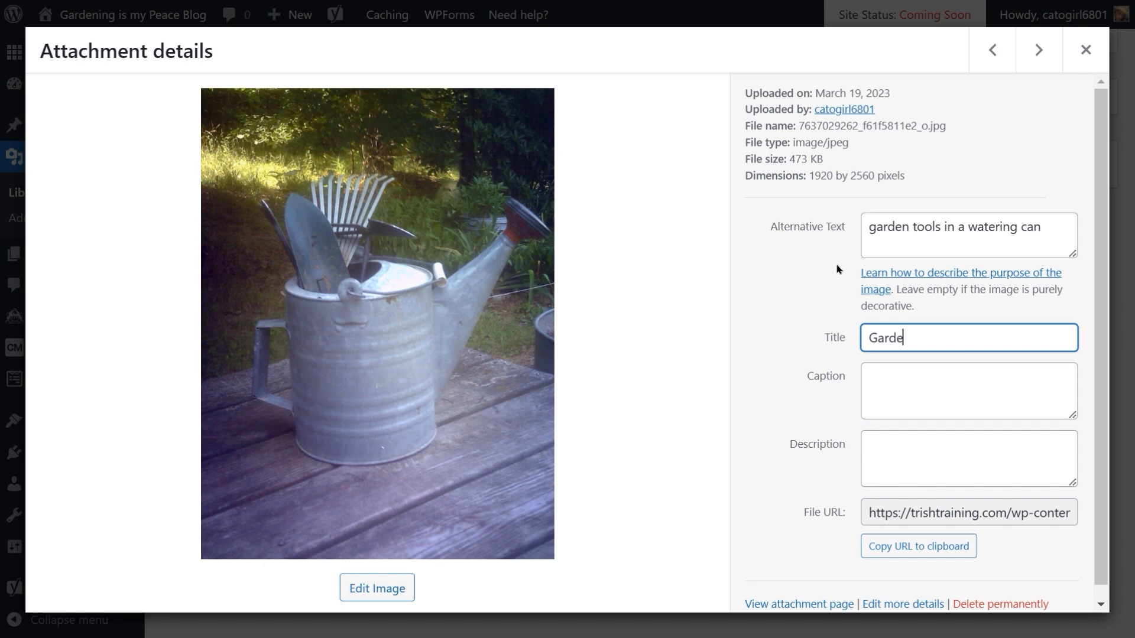
pyautogui.write('ning Tool;s')
pyautogui.press('Tab')
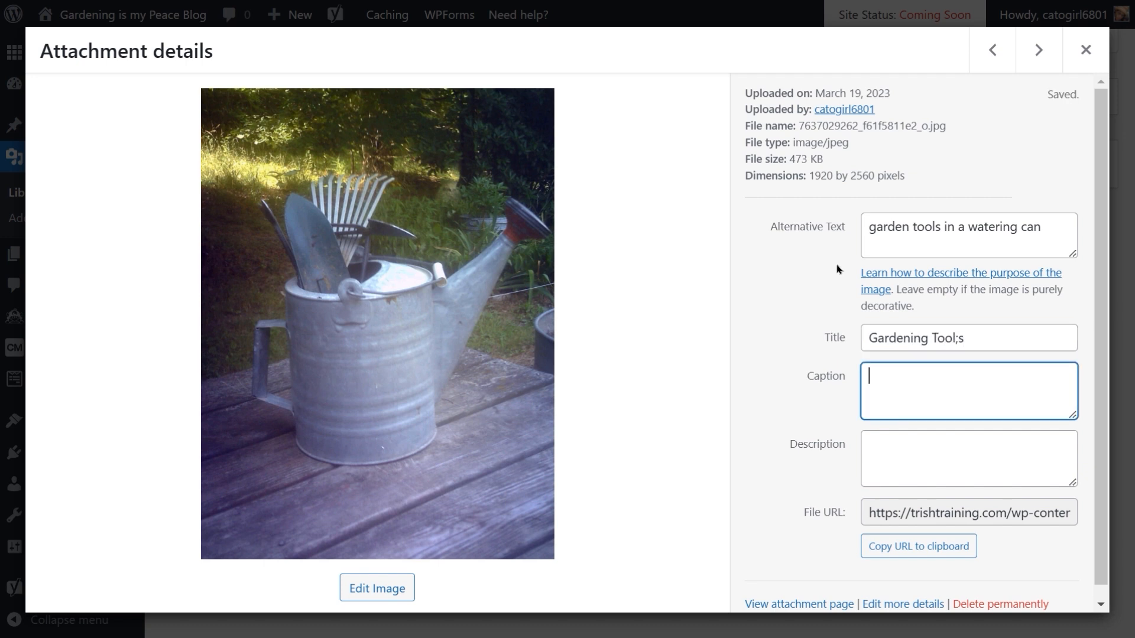
pyautogui.write('Gardening Tools')
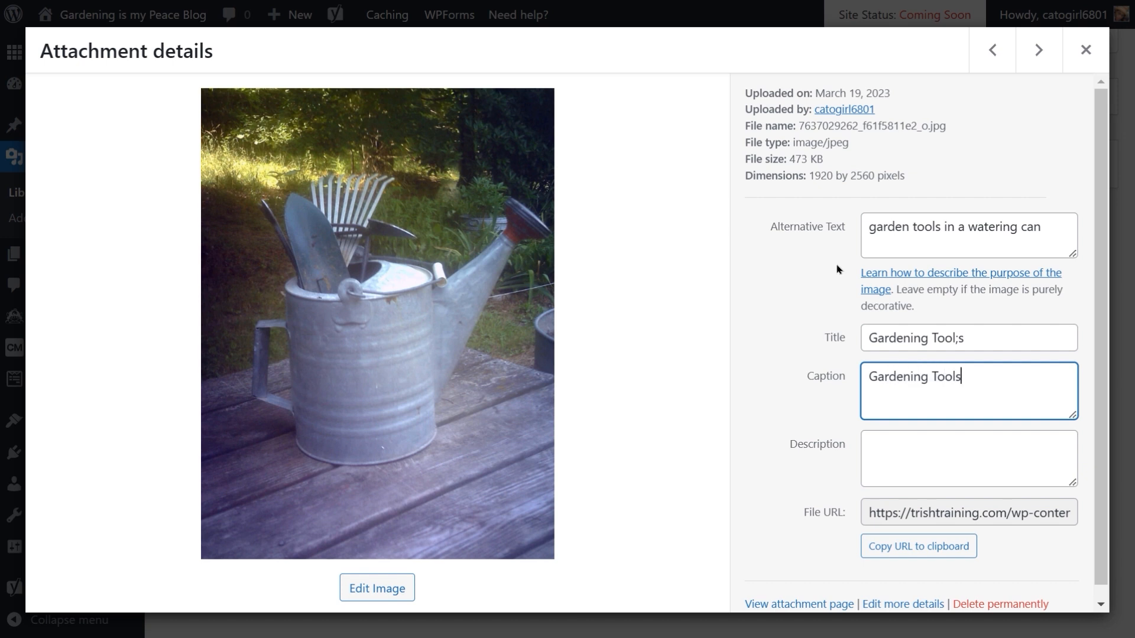
pyautogui.click(962, 342)
pyautogui.press('BackSpace')
pyautogui.press('BackSpace')
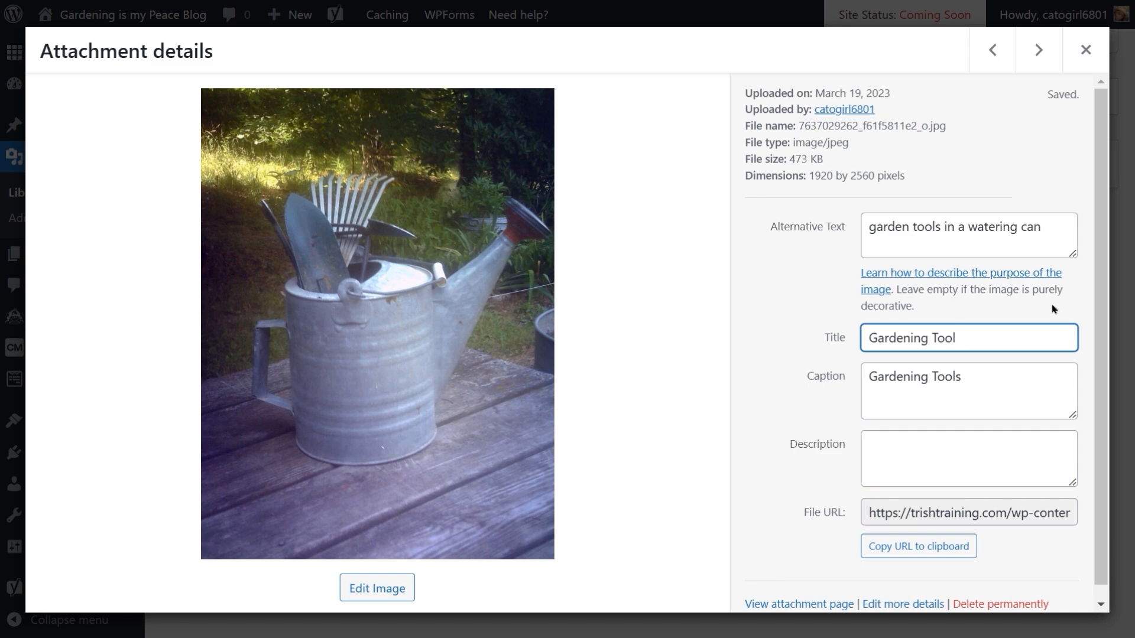
pyautogui.write('s')
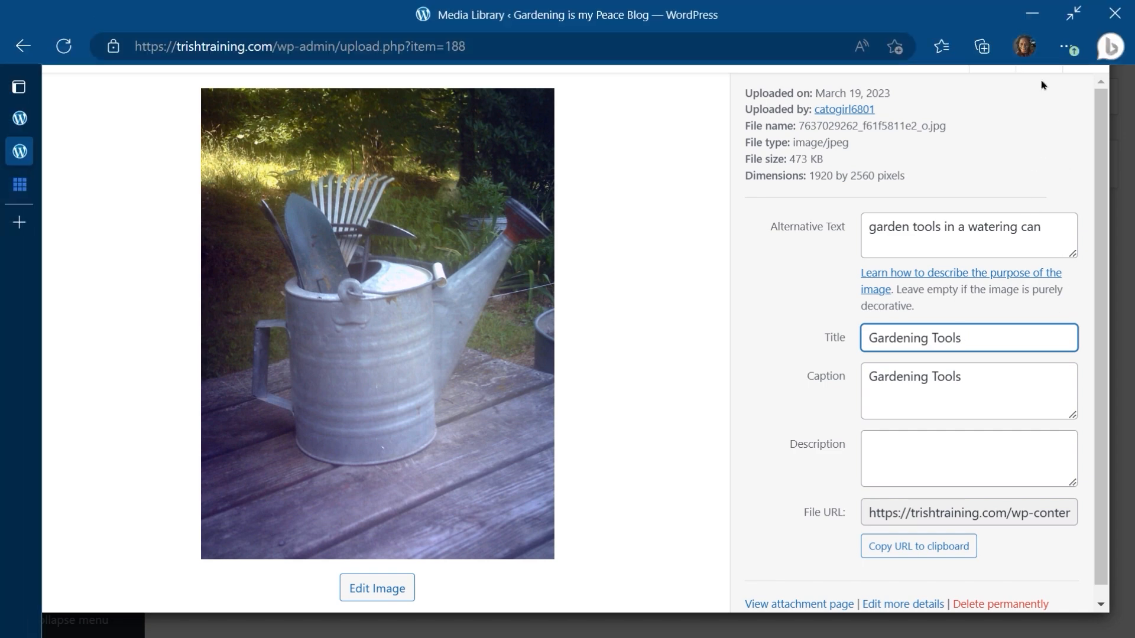
# Step: Move to the basket of strawberries image and set its alternative text to "basket of strawberries"
pyautogui.click(989, 52)
pyautogui.click(990, 52)
pyautogui.click(990, 52)
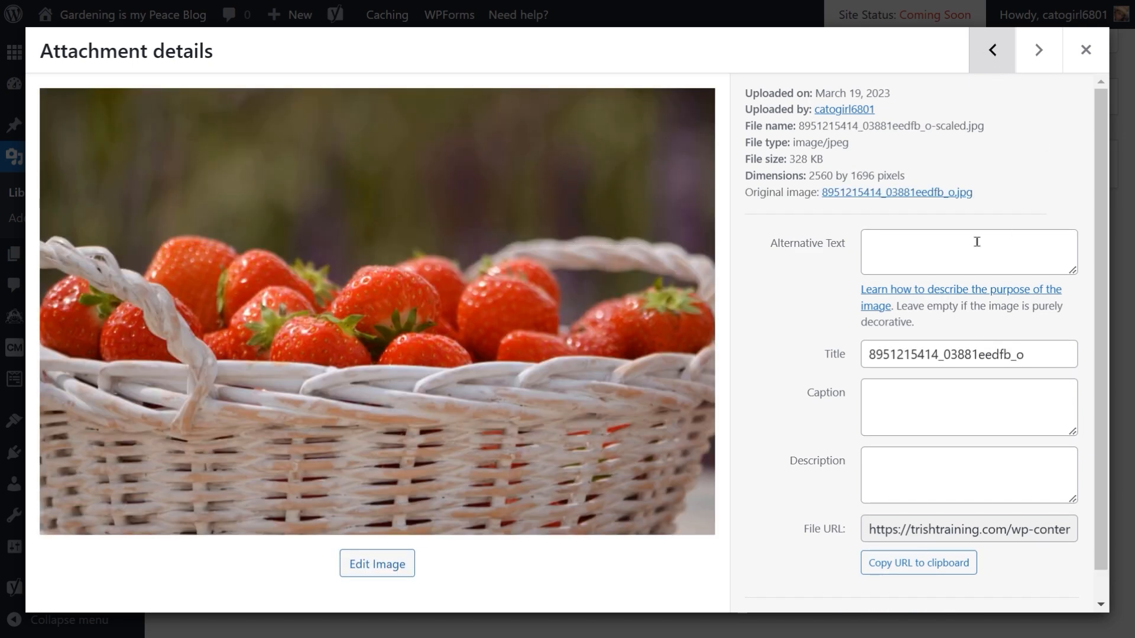
pyautogui.click(927, 251)
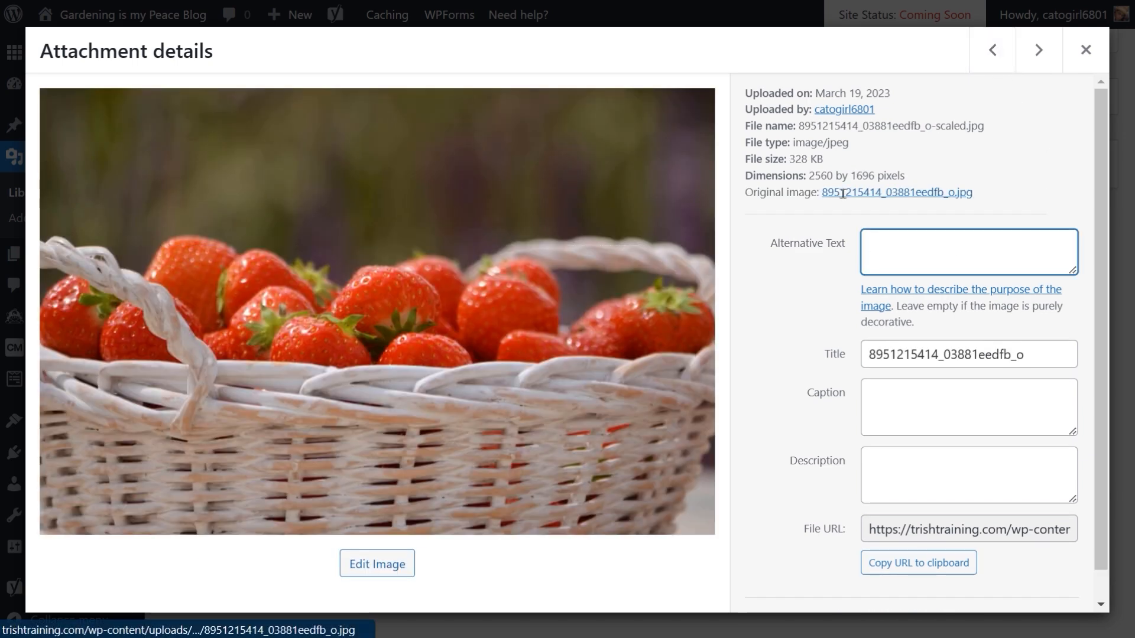
pyautogui.write('basket o')
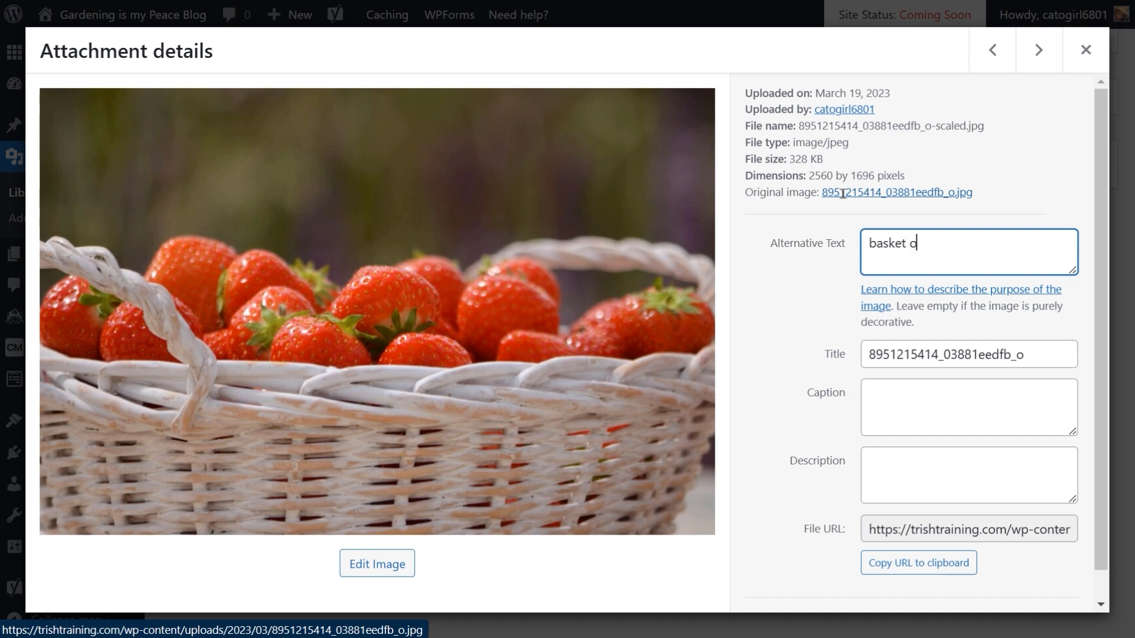
pyautogui.write('f strawberries')
pyautogui.press('Tab')
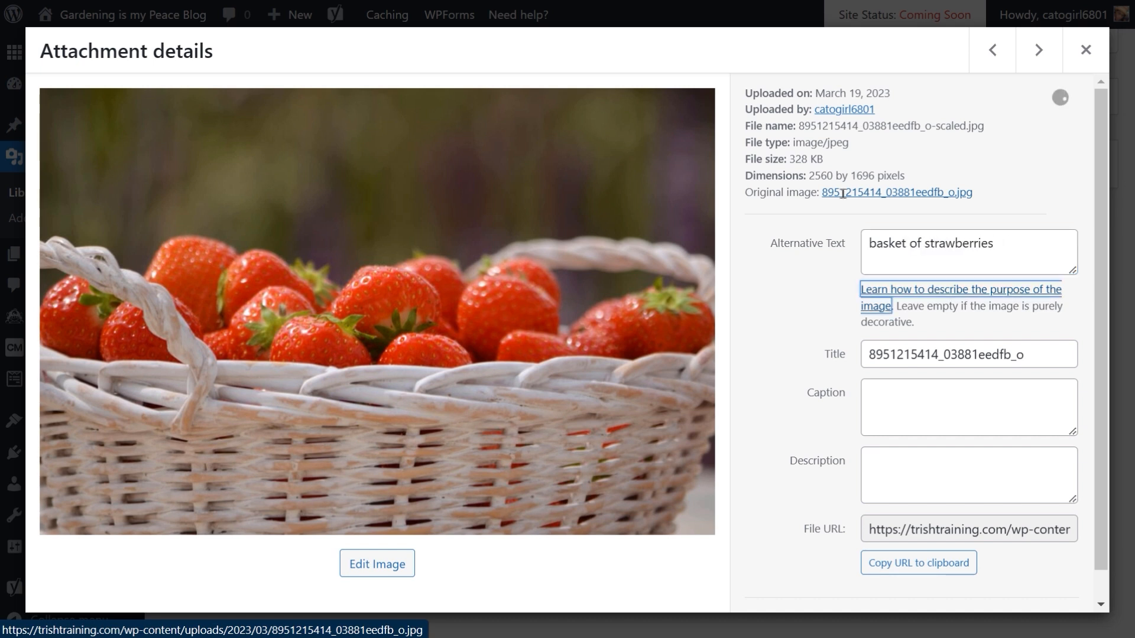
# Step: Set the strawberry image's title and caption both to "Basket of Strawberries"
pyautogui.press('Tab')
pyautogui.write('Bask')
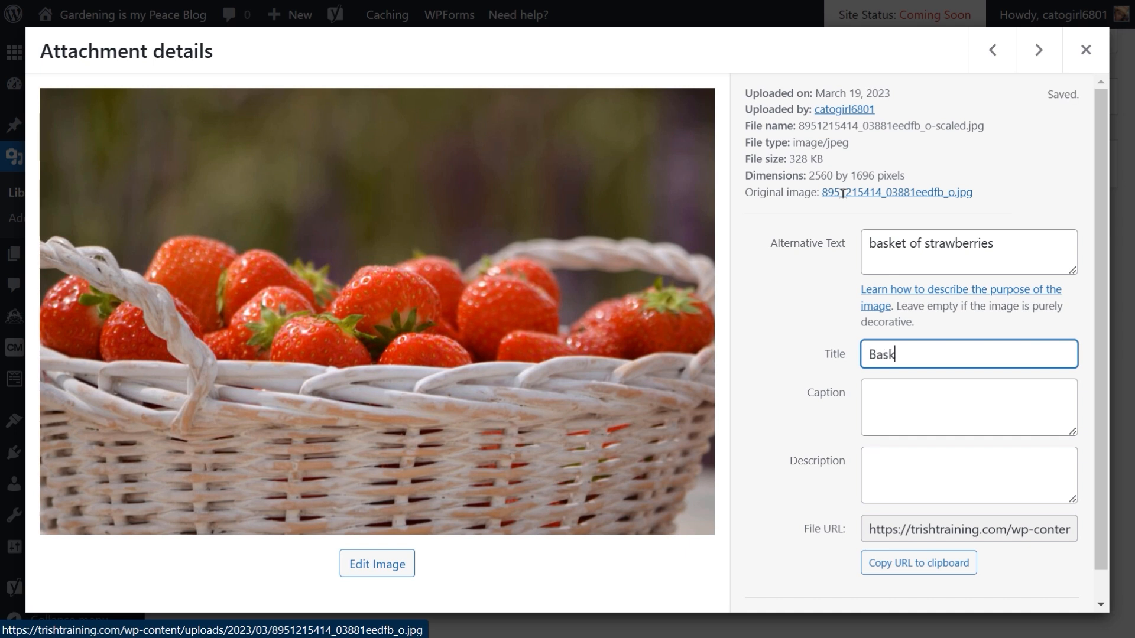
pyautogui.write('et of Strawberries')
pyautogui.press('Tab')
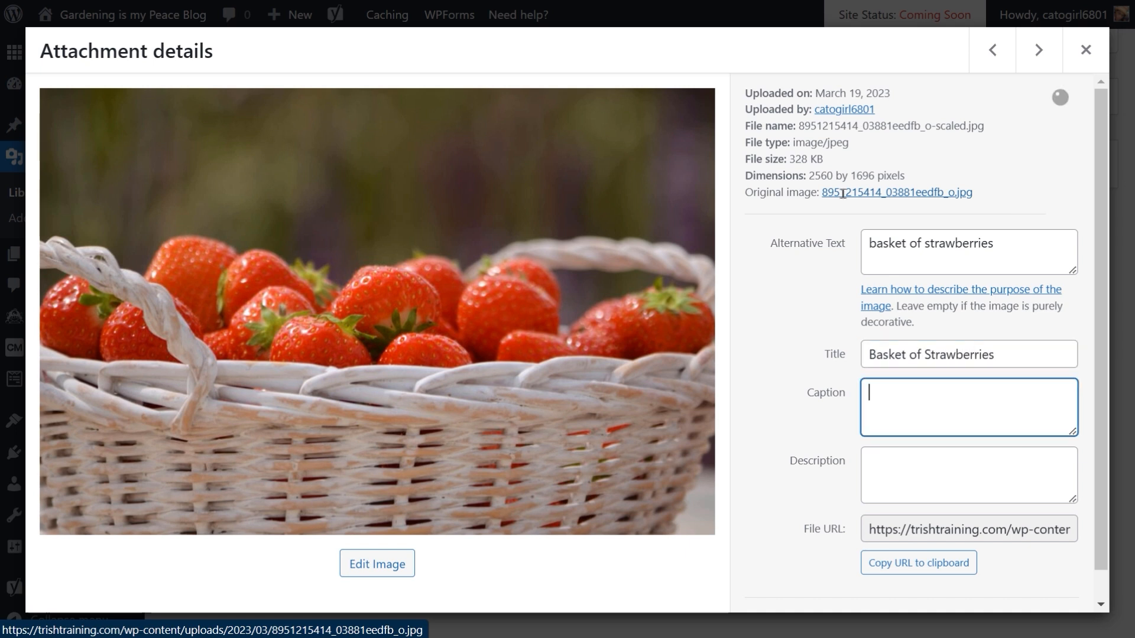
pyautogui.write('Ba')
pyautogui.press('BackSpace')
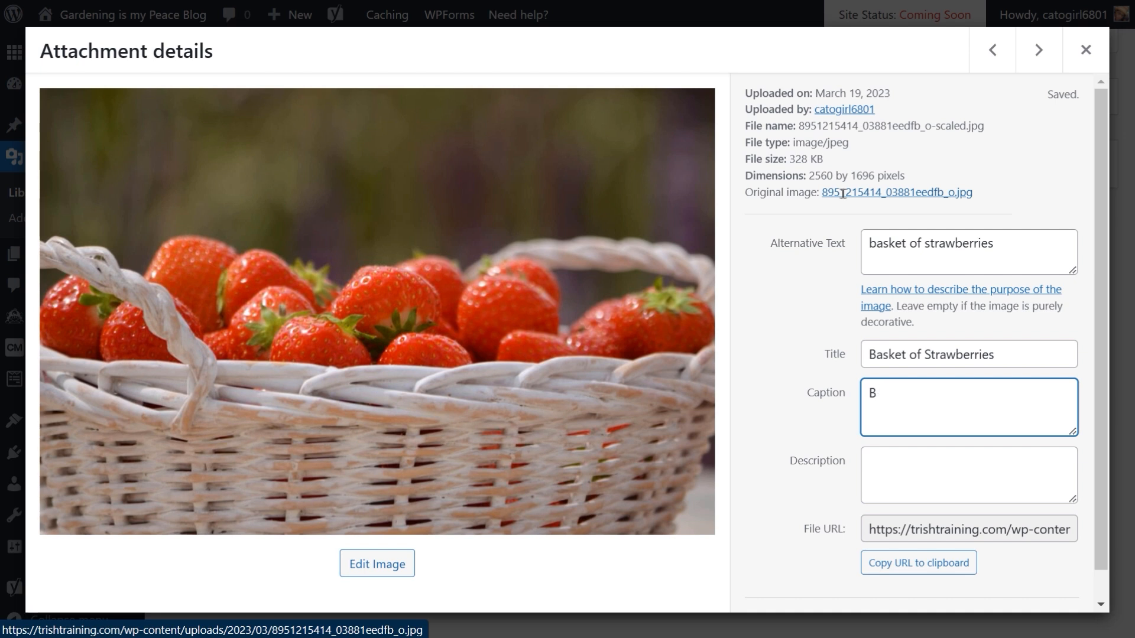
pyautogui.write('asket of Stra')
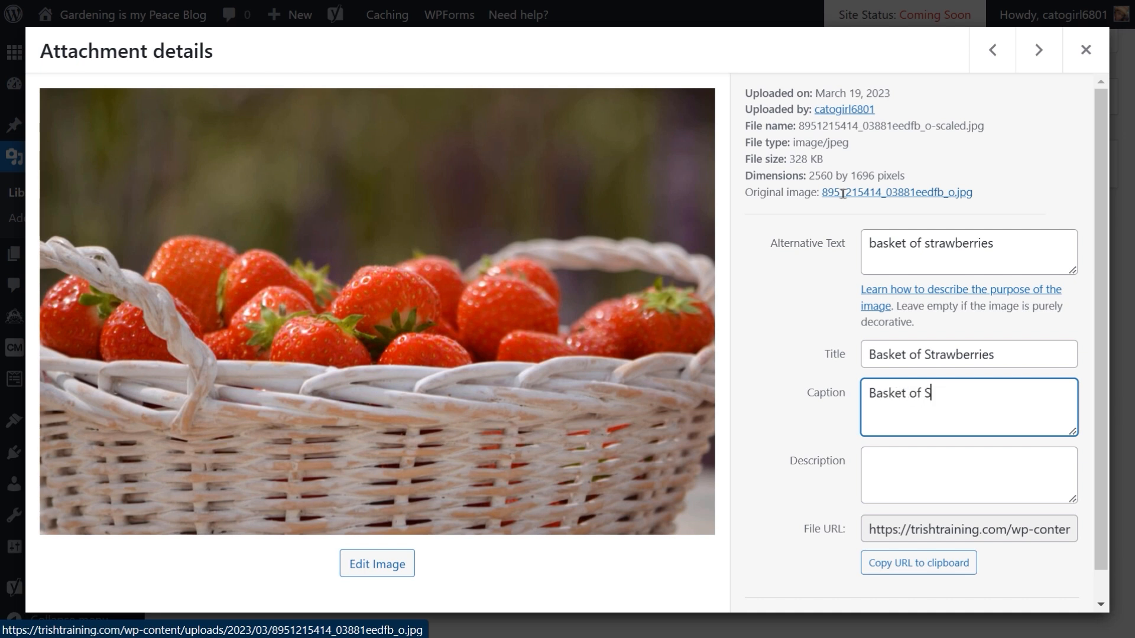
pyautogui.write('wberries')
# Step: Move to the basket of herbs image and set its alternative text to "basket of garden herbs"
pyautogui.click(996, 52)
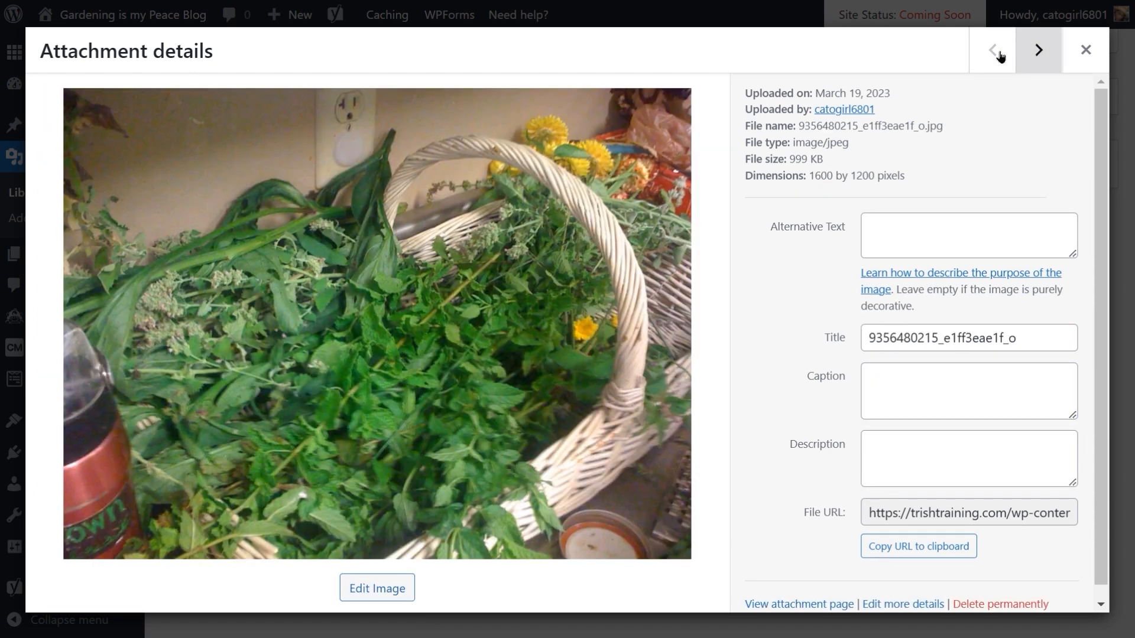
pyautogui.click(915, 233)
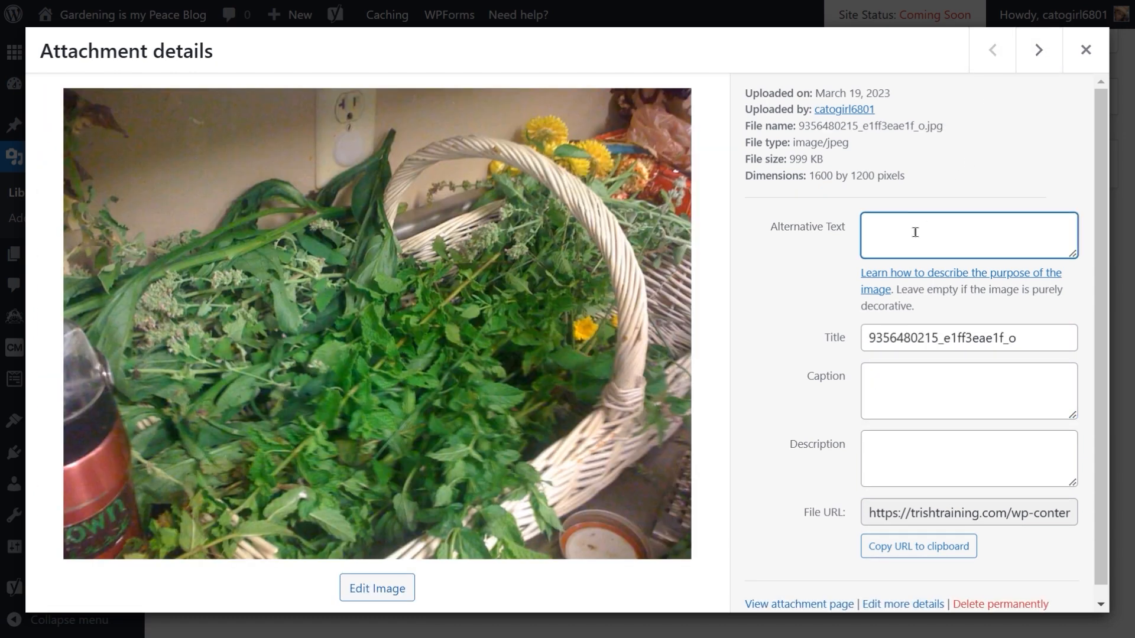
pyautogui.write('B')
pyautogui.press('BackSpace')
pyautogui.write('basket c')
pyautogui.write('f garden herb')
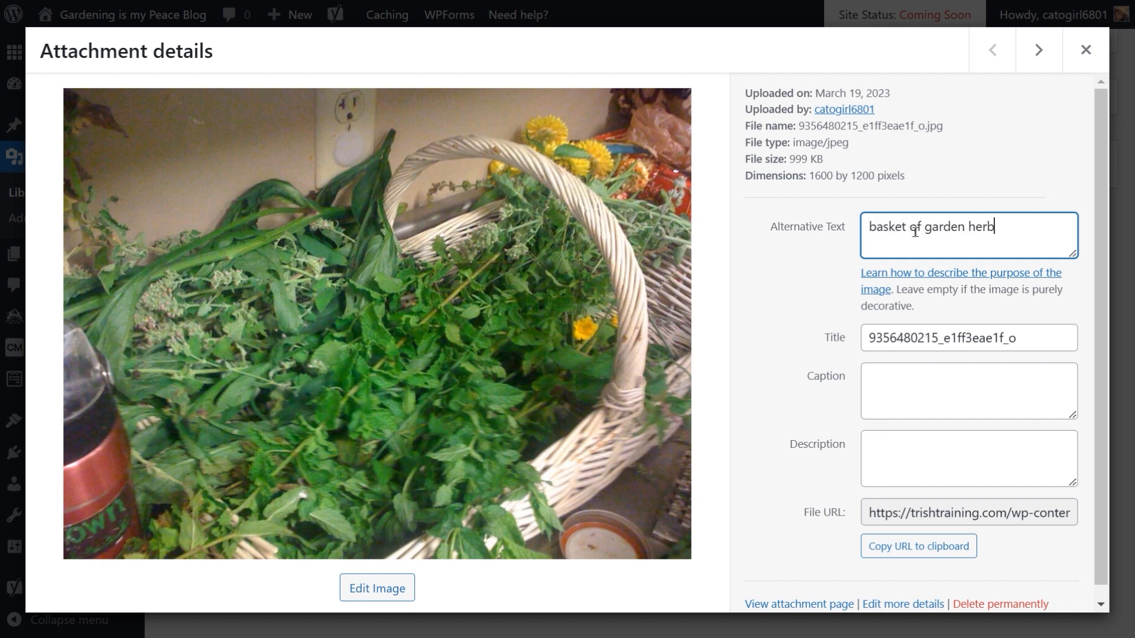
pyautogui.write('s')
pyautogui.press('Tab')
pyautogui.press('Tab')
# Step: Set the herbs image's title and caption both to "Basket of Herbs" and close the attachment details
pyautogui.write('B')
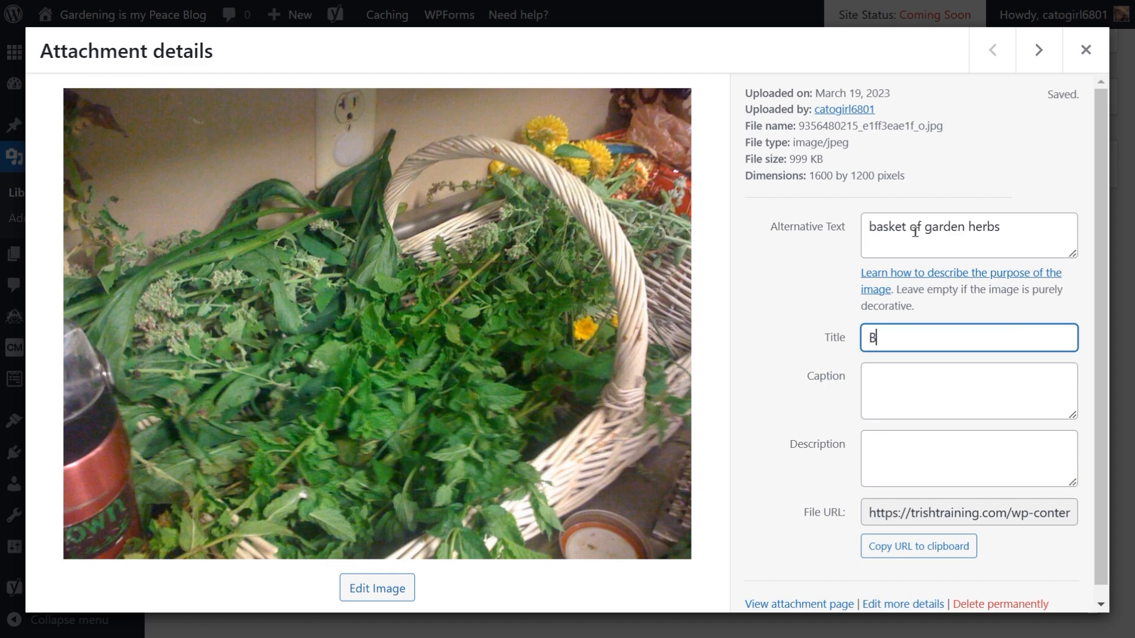
pyautogui.write('asket of He')
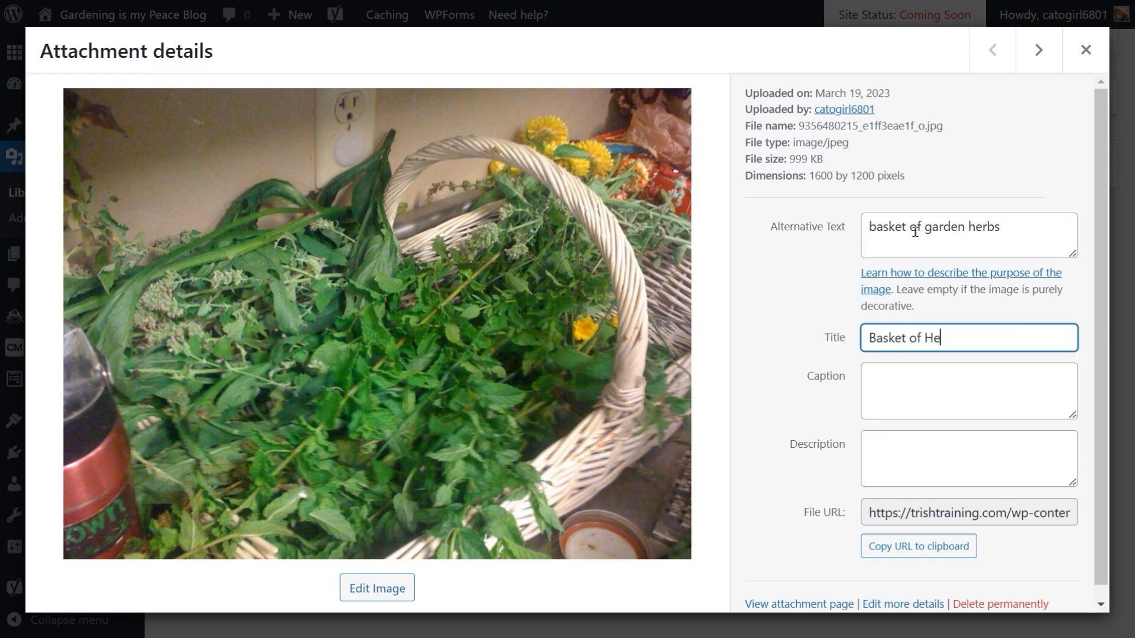
pyautogui.write('rbs')
pyautogui.press('Tab')
pyautogui.write('Bas')
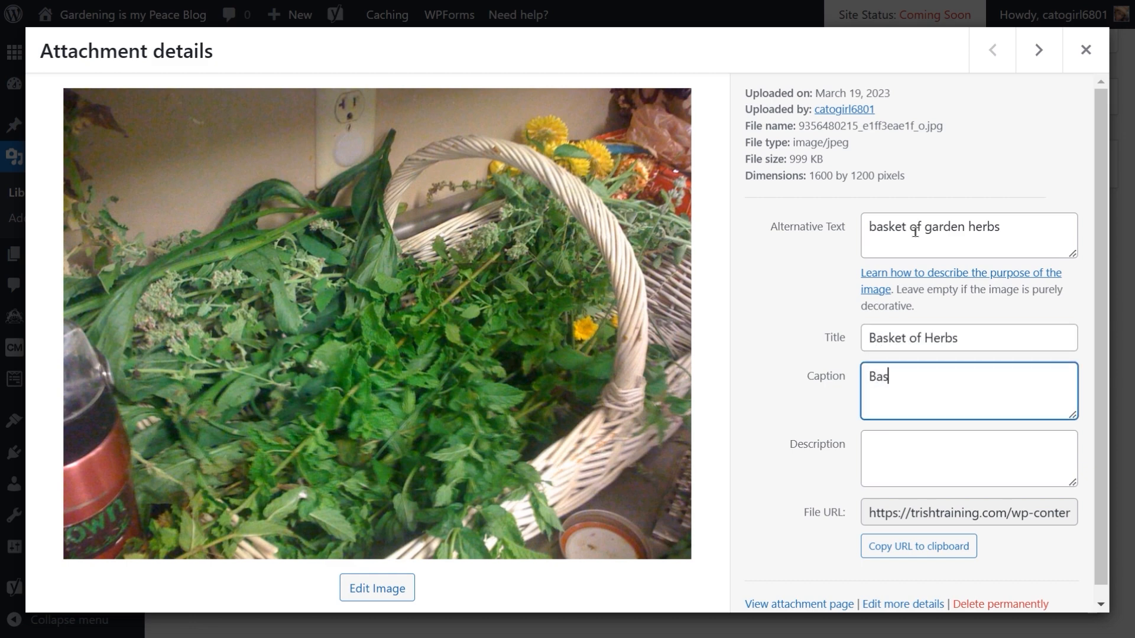
pyautogui.write('ket of Herbs')
pyautogui.click(1020, 147)
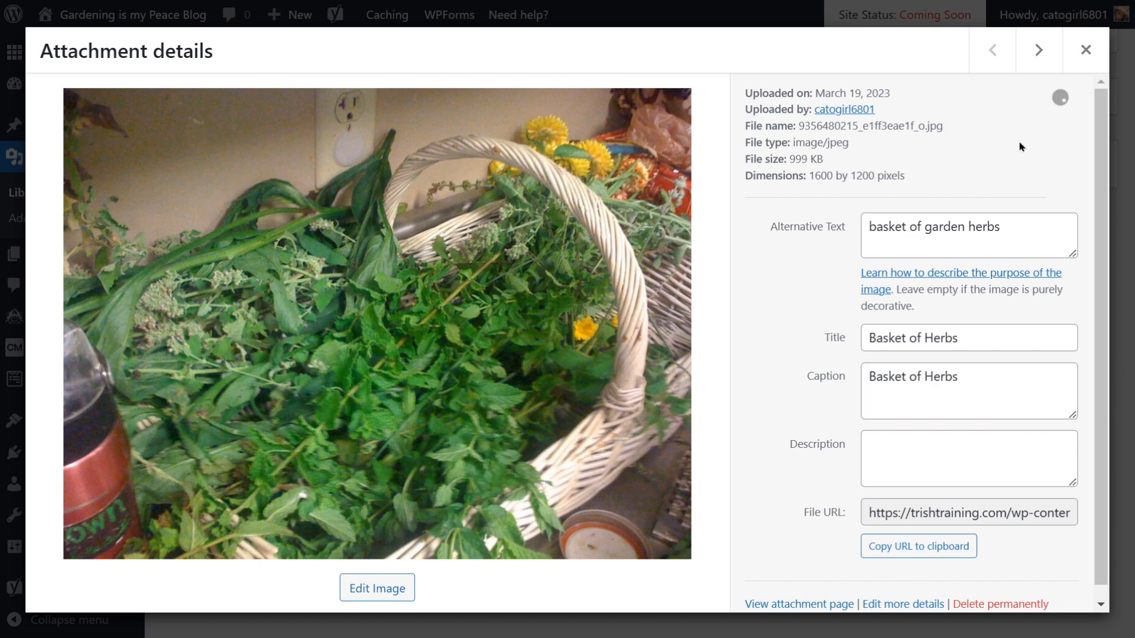
pyautogui.click(1085, 52)
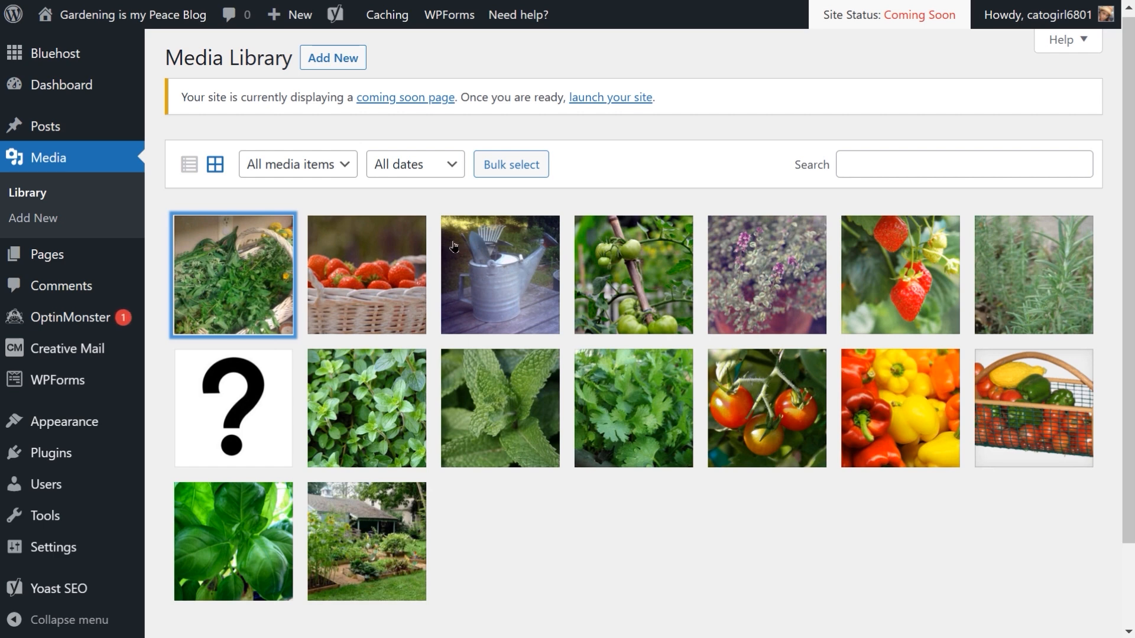
# Step: Open the list of all posts
pyautogui.moveTo(73, 129)
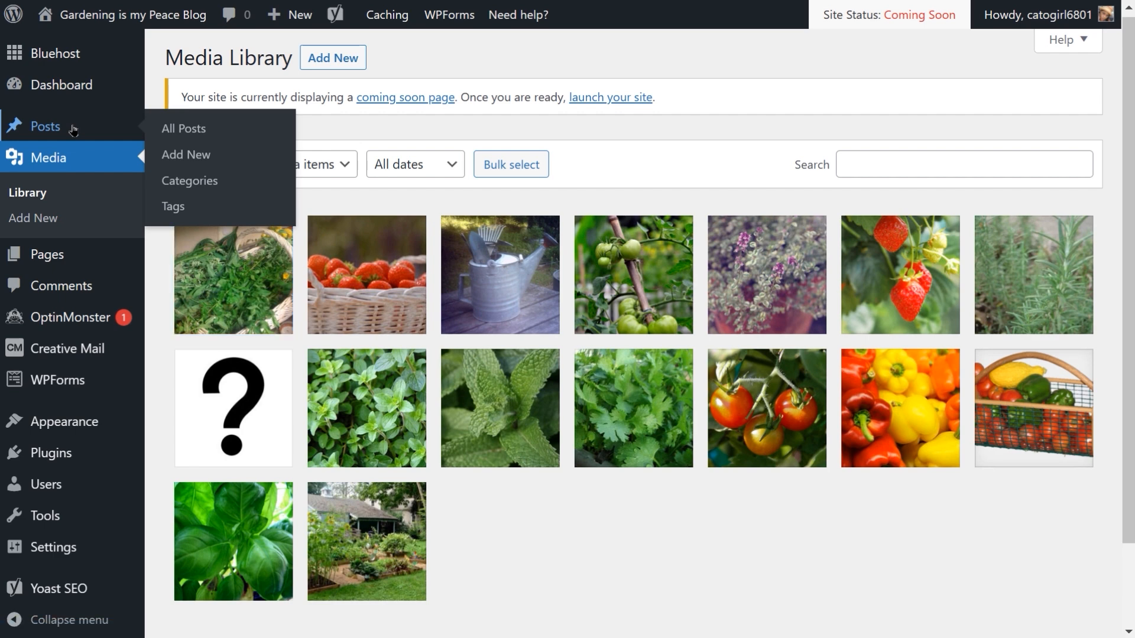
pyautogui.click(73, 130)
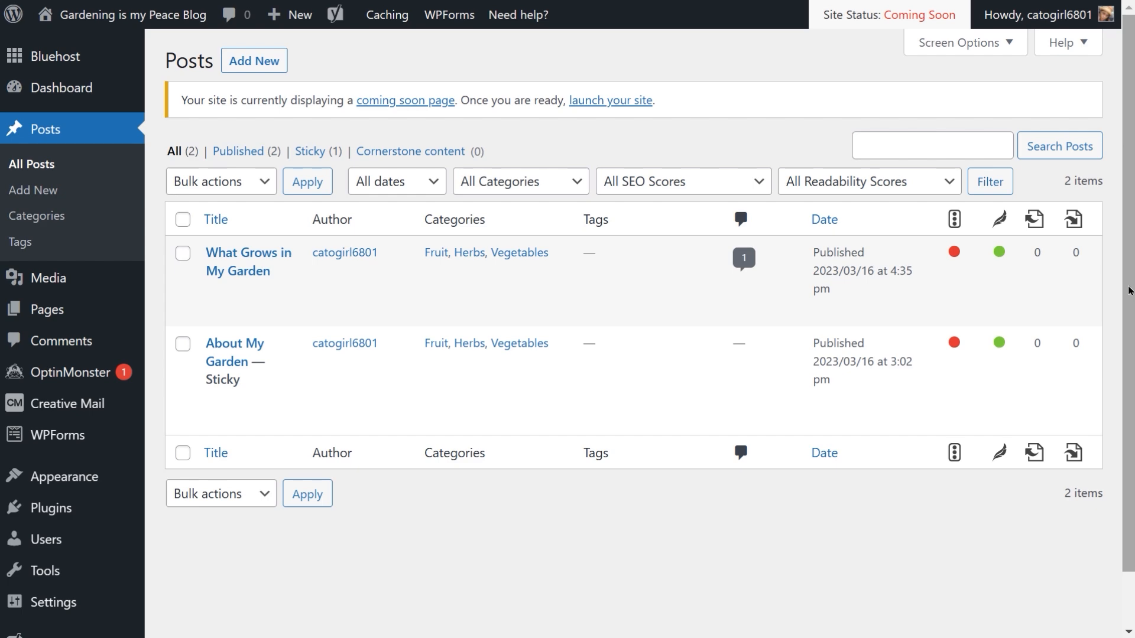
pyautogui.moveTo(481, 392)
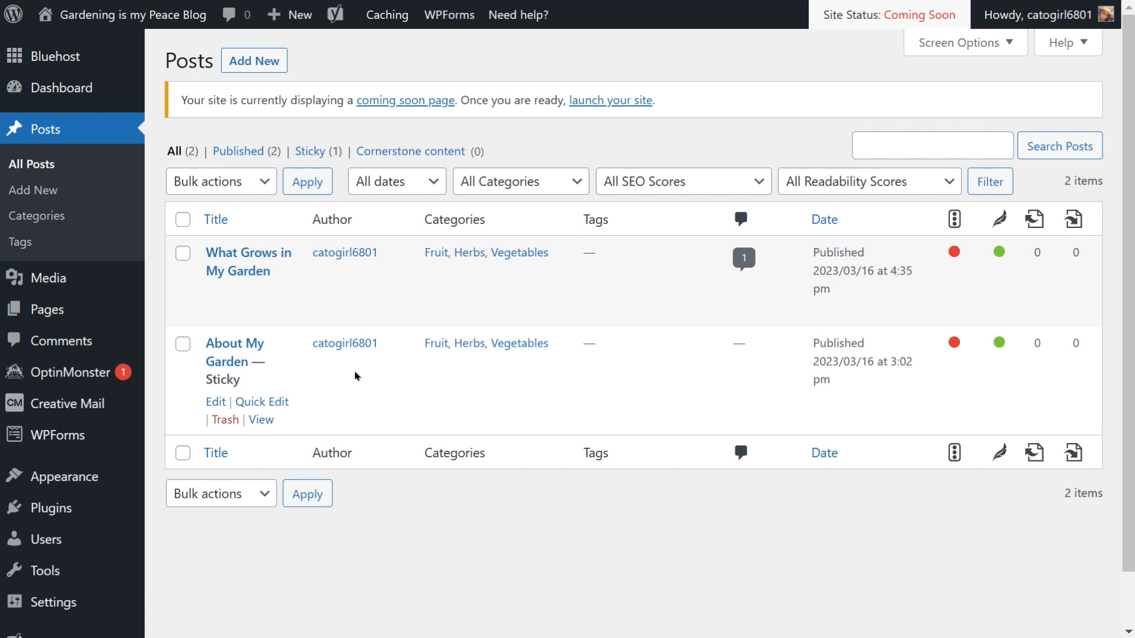
# Step: Open the About My Garden post for editing and insert a Gallery block between its two paragraphs
pyautogui.click(216, 402)
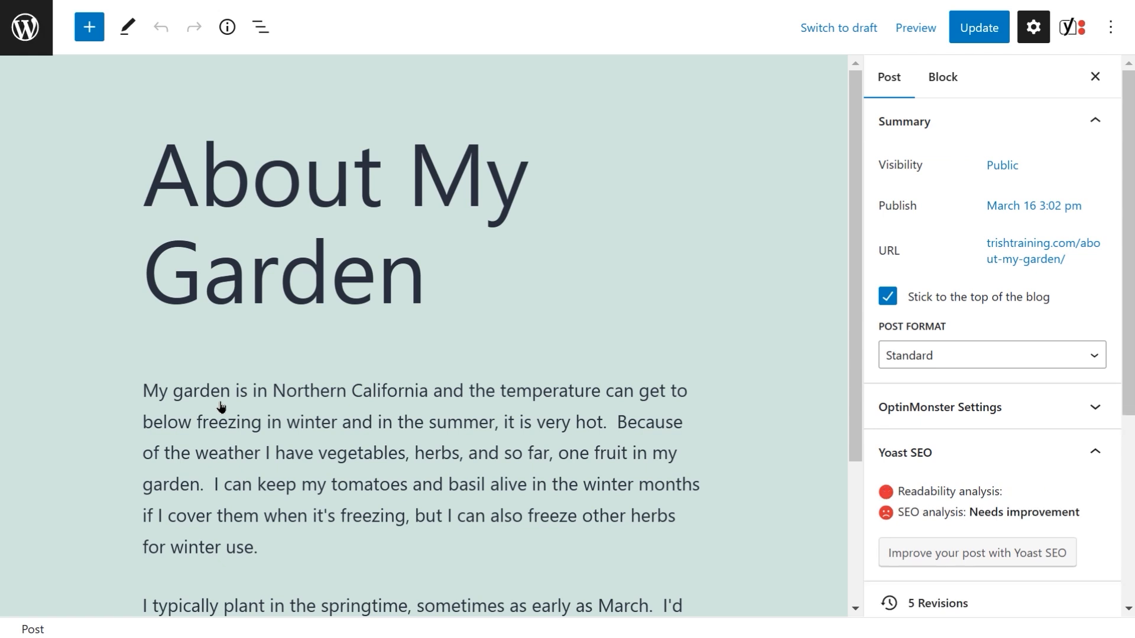
pyautogui.scroll(-3, 577, 333)
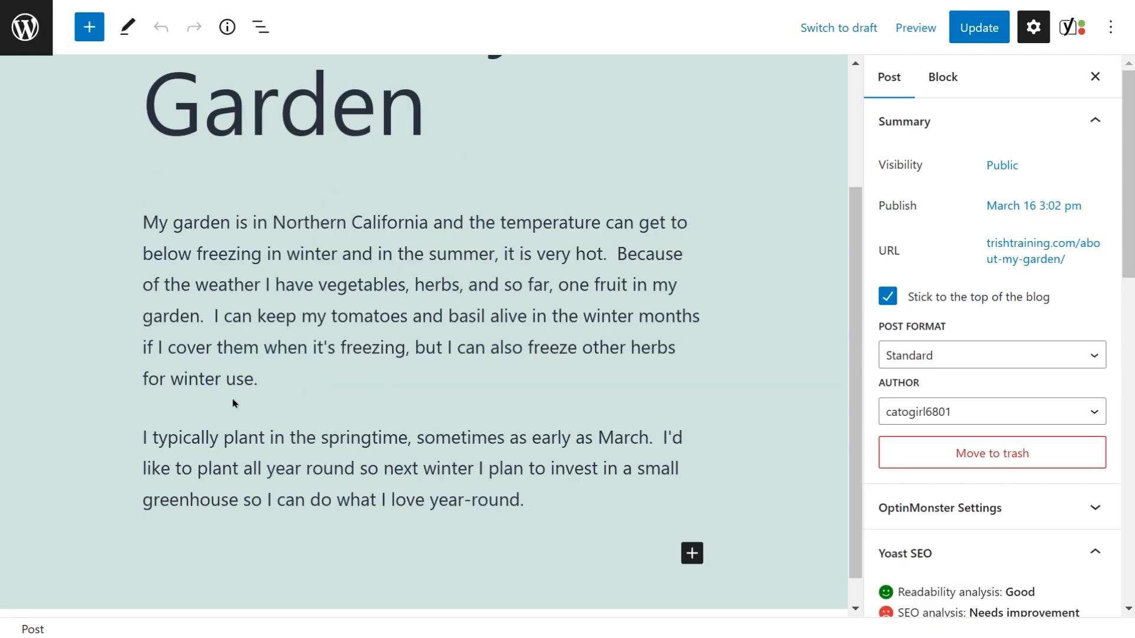
pyautogui.moveTo(229, 409)
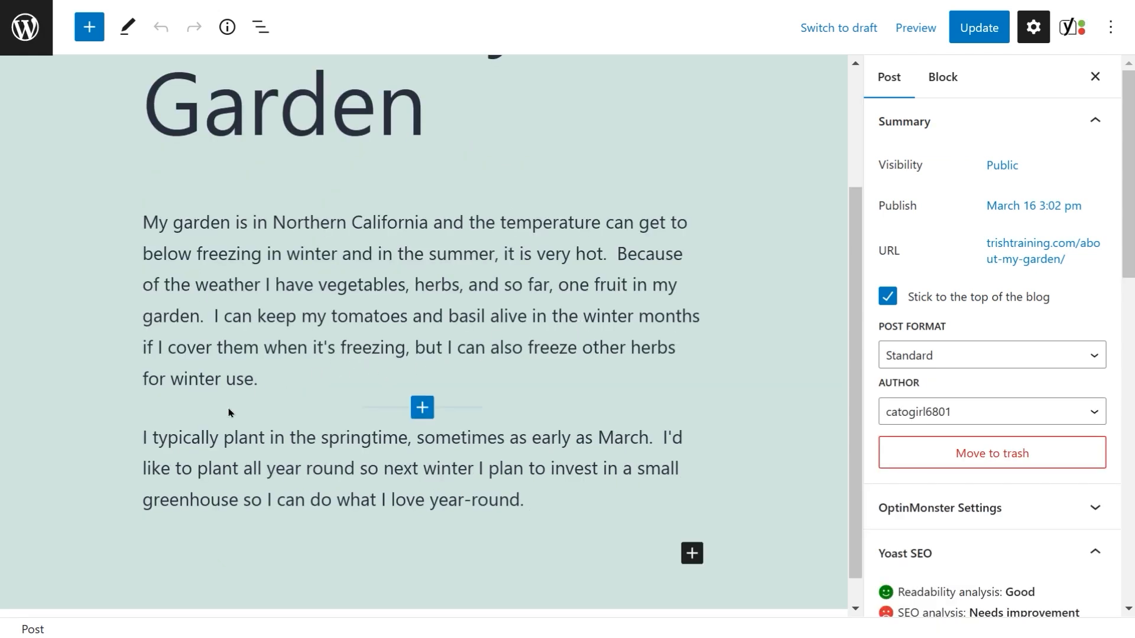
pyautogui.click(423, 408)
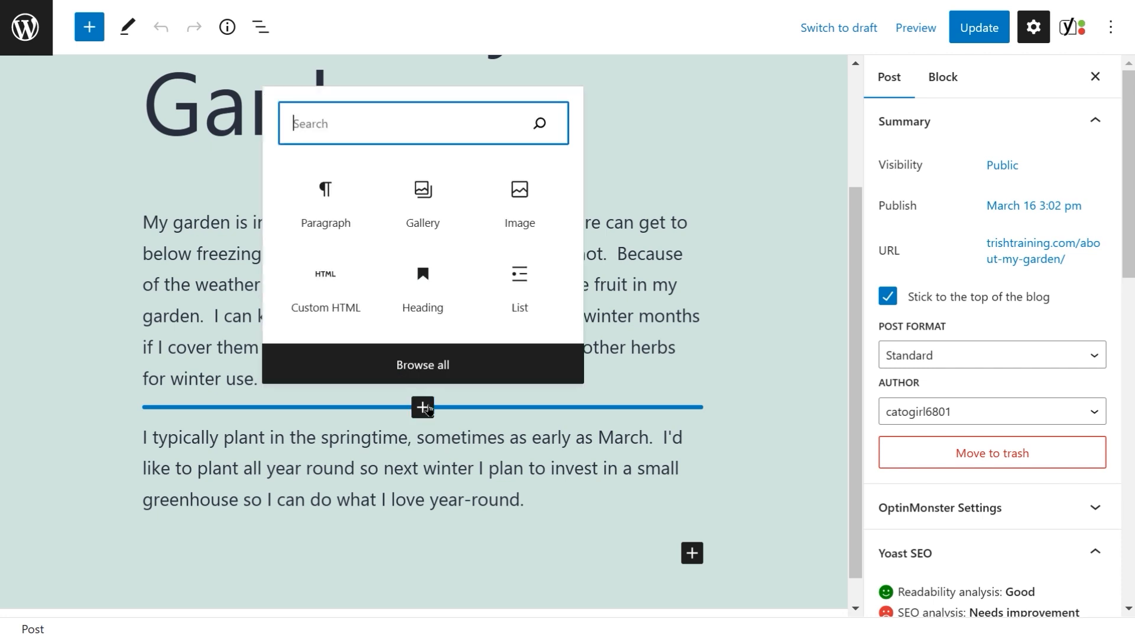
pyautogui.click(430, 214)
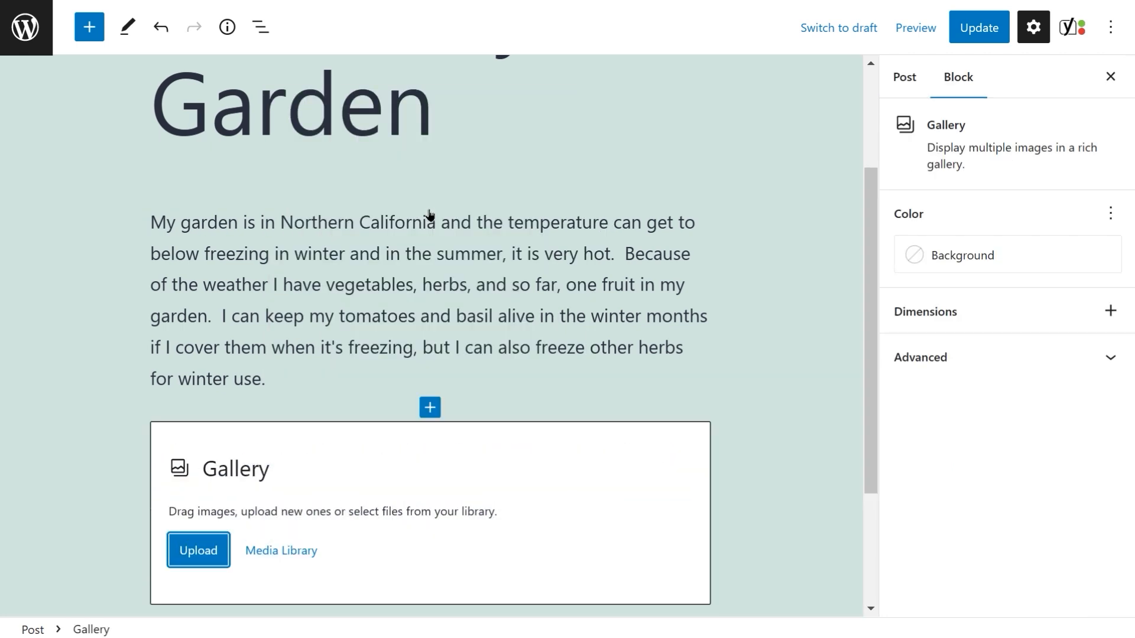
# Step: Build and insert a gallery from the media library with the watering can, herbs, strawberries and vegetable basket images
pyautogui.click(273, 554)
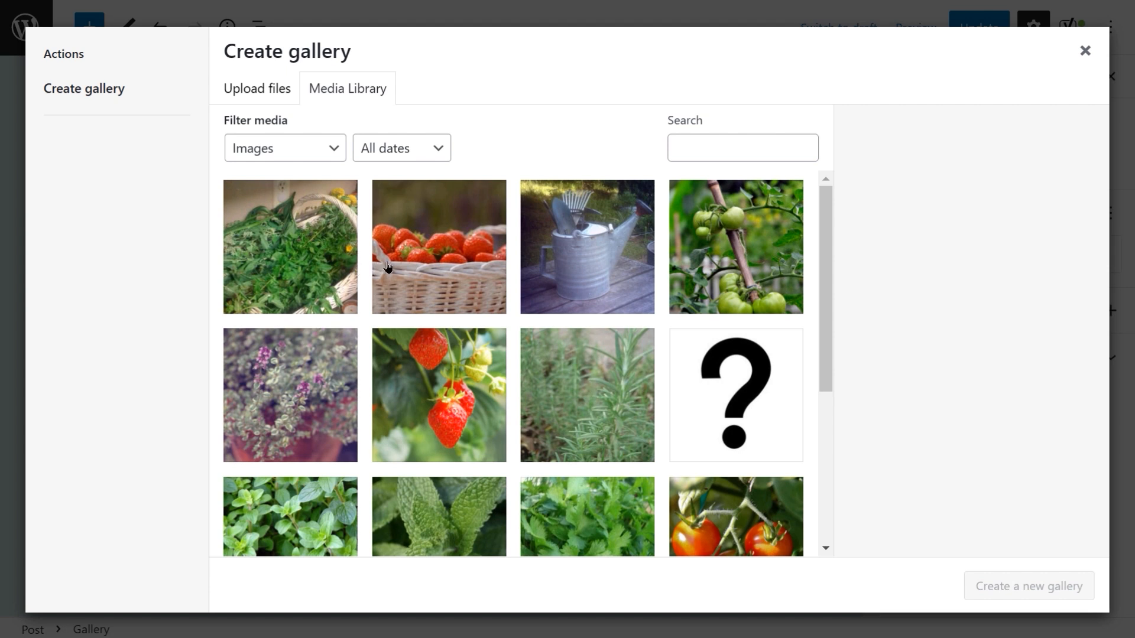
pyautogui.click(584, 264)
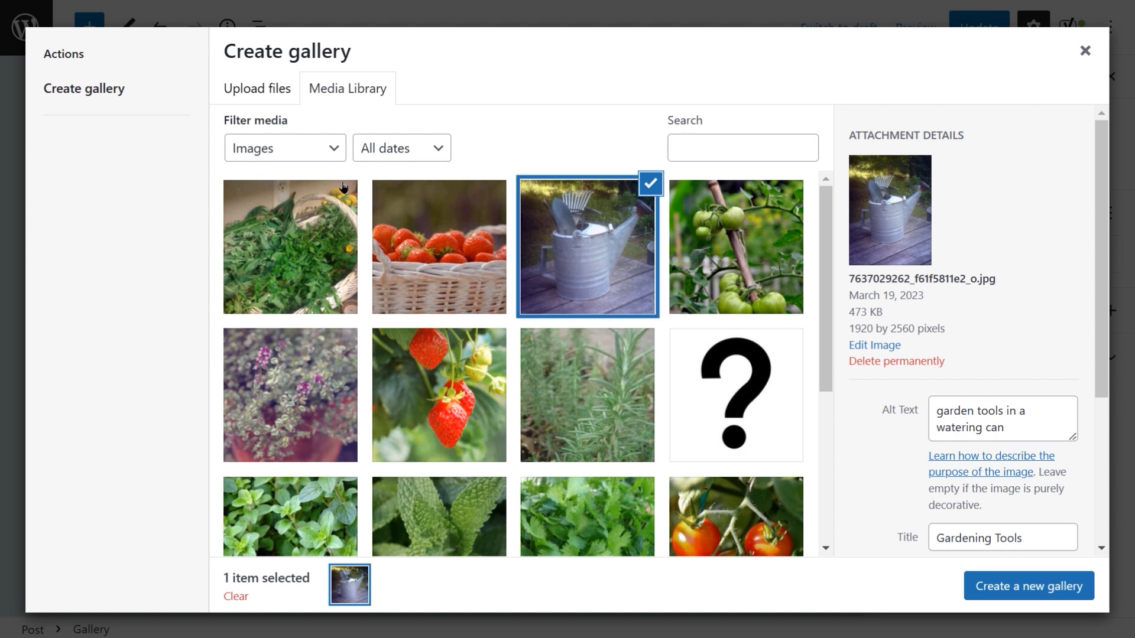
pyautogui.click(339, 201)
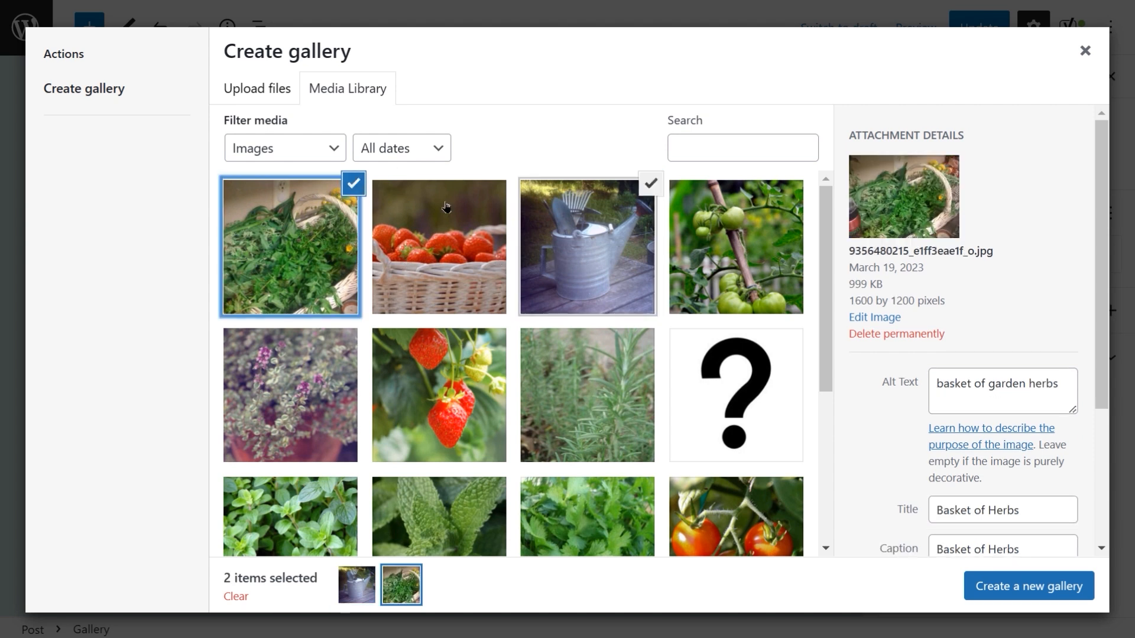
pyautogui.click(485, 201)
pyautogui.scroll(-5, 484, 201)
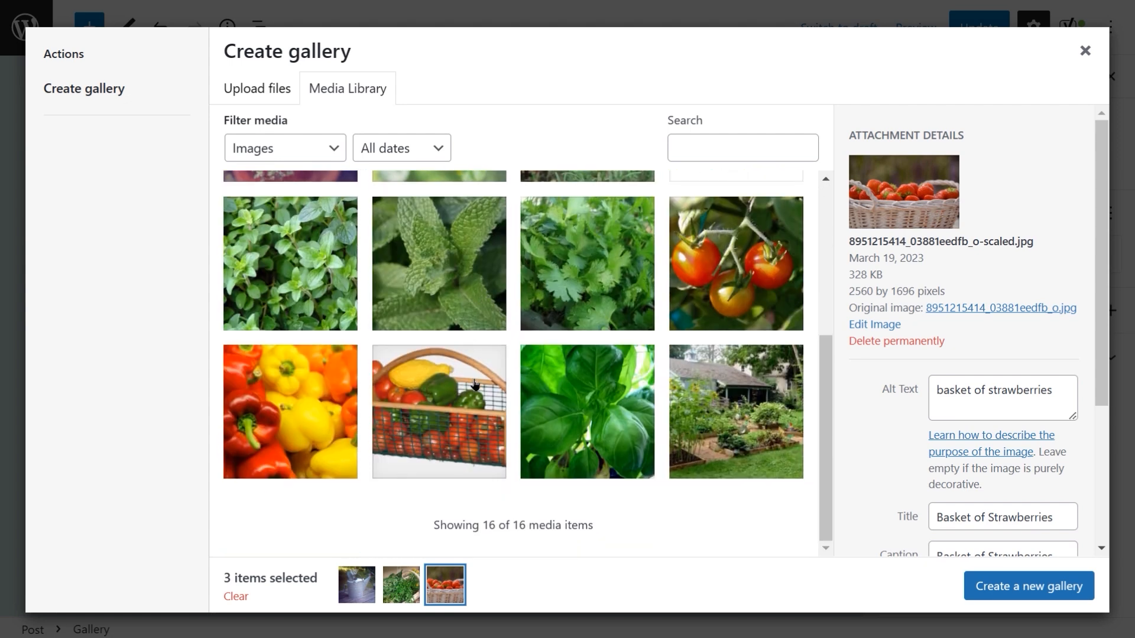
pyautogui.click(473, 382)
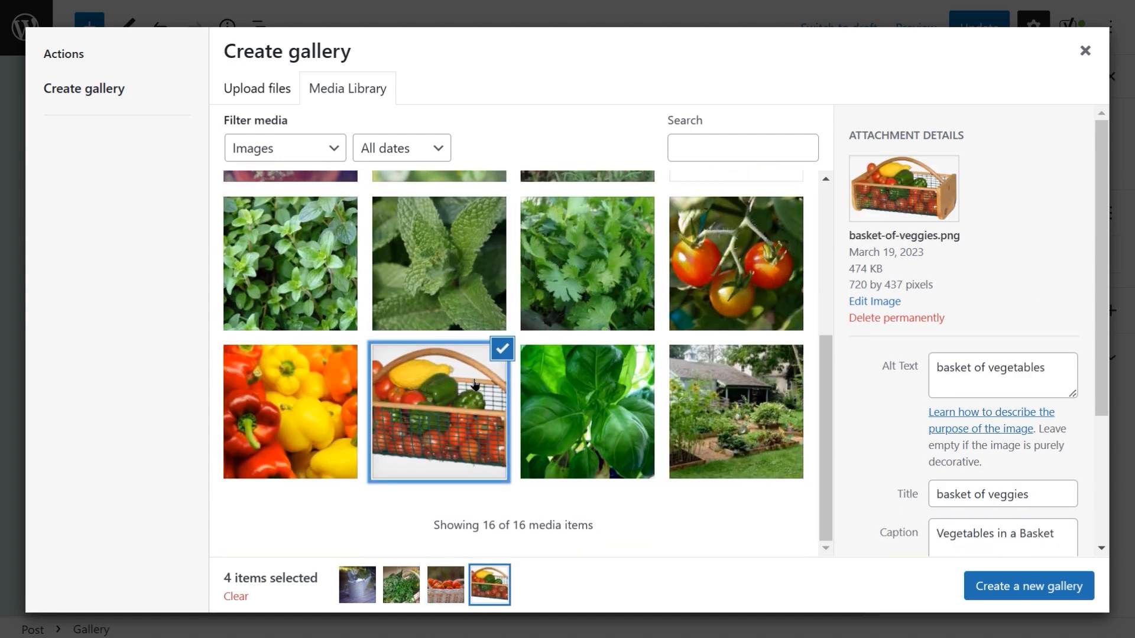
pyautogui.click(999, 592)
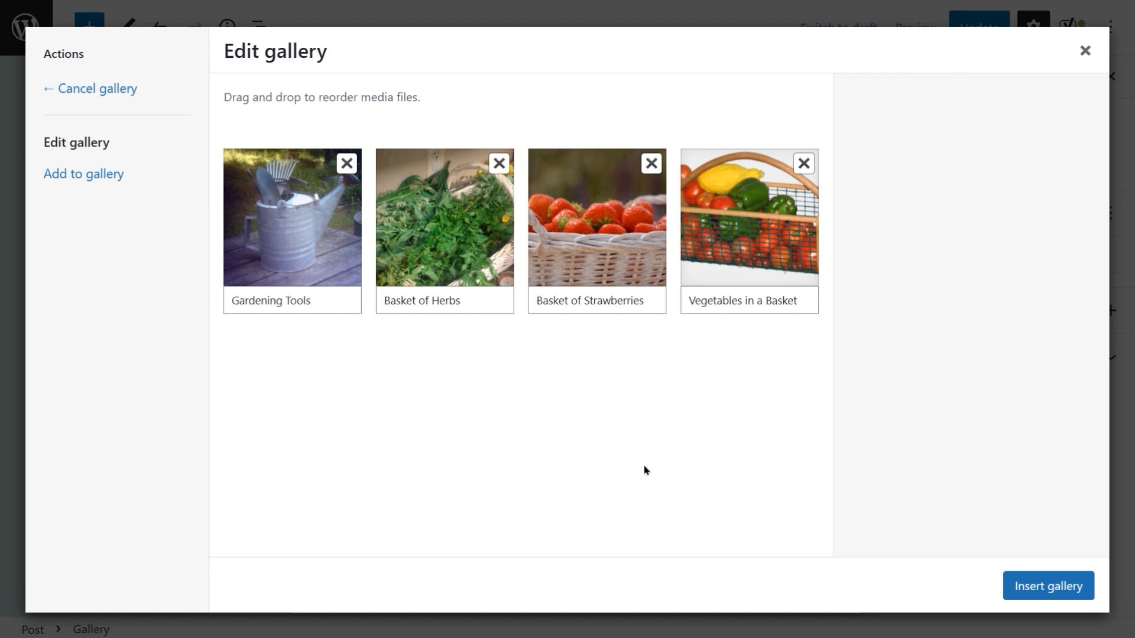
pyautogui.click(1025, 588)
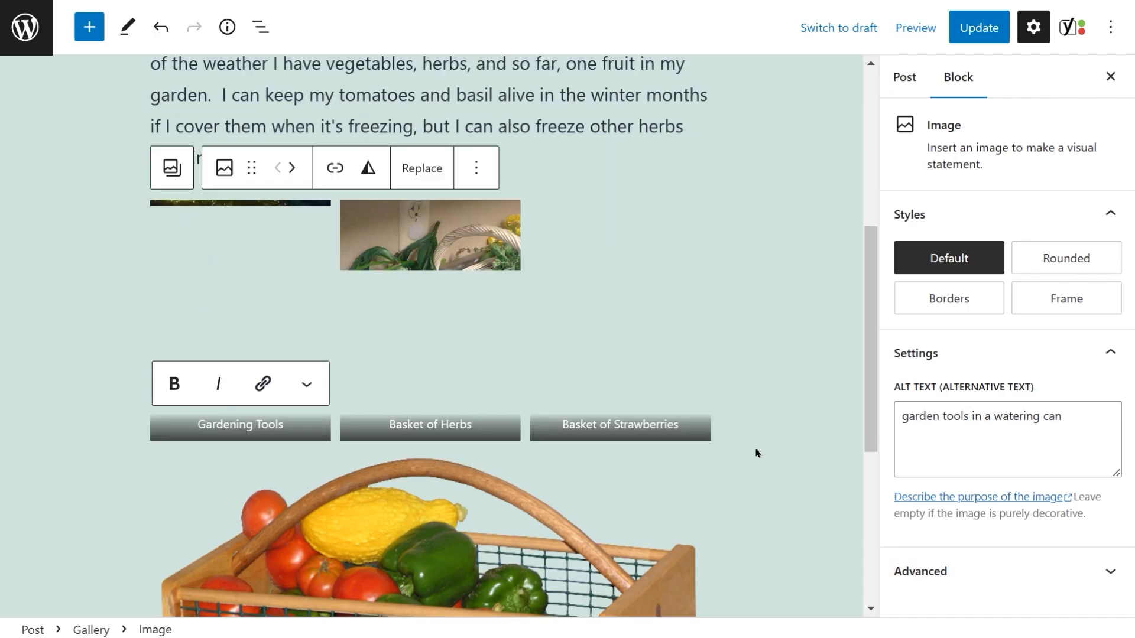
# Step: Update the About My Garden post
pyautogui.click(729, 255)
pyautogui.scroll(-3, 730, 260)
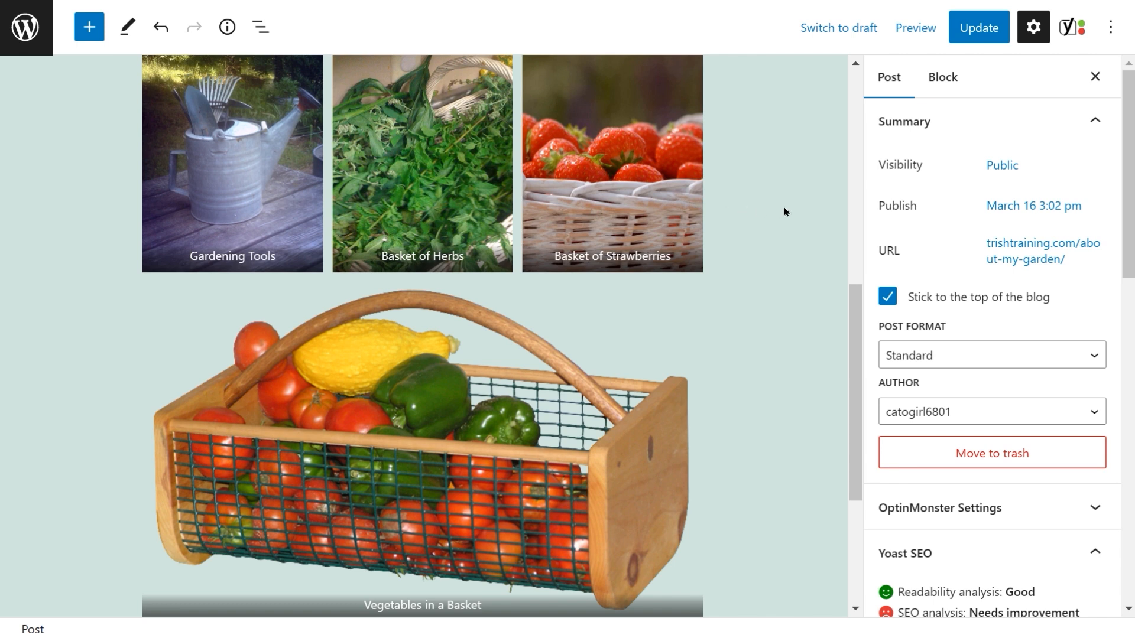
pyautogui.click(968, 36)
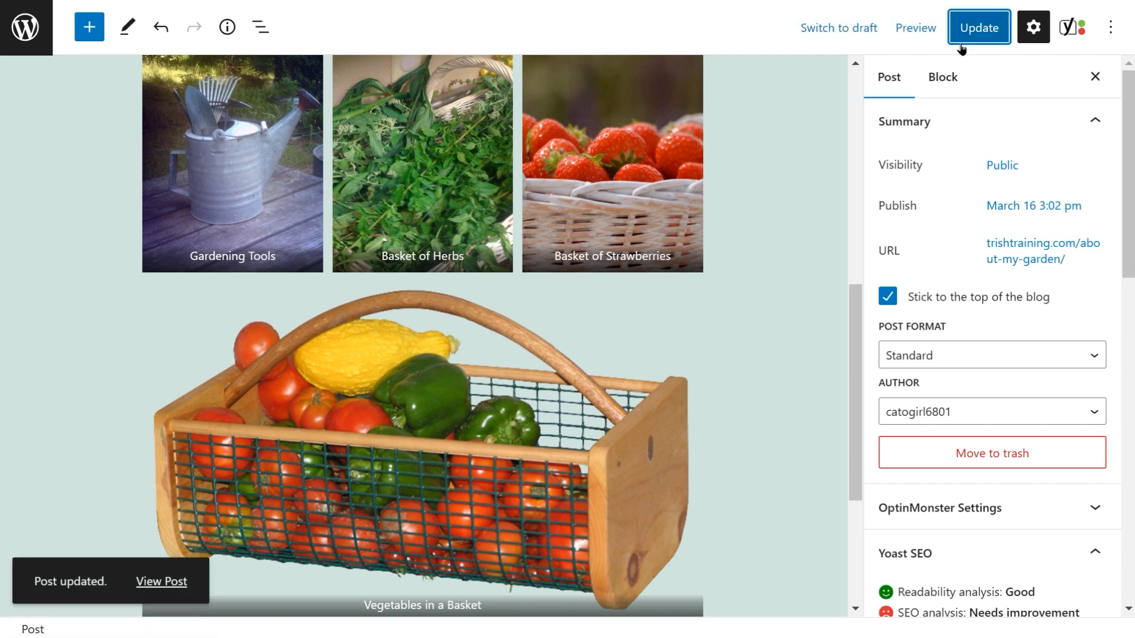
# Step: View the published post and scroll through the gallery and its captions
pyautogui.click(169, 580)
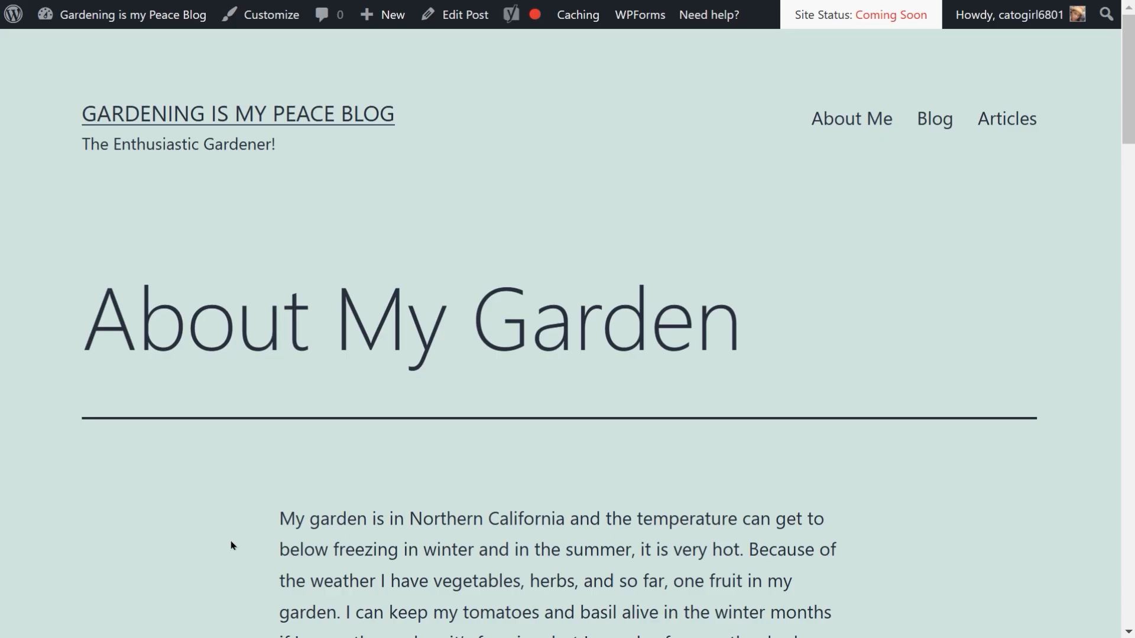
pyautogui.scroll(-10, 793, 335)
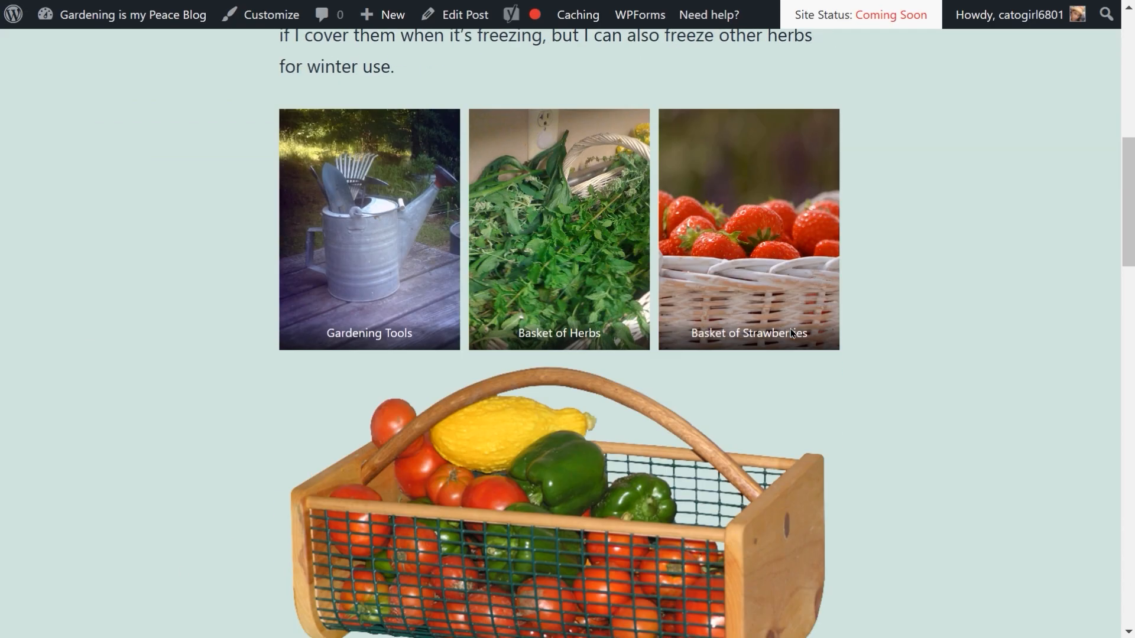
pyautogui.scroll(-3, 793, 334)
pyautogui.scroll(-5, 791, 333)
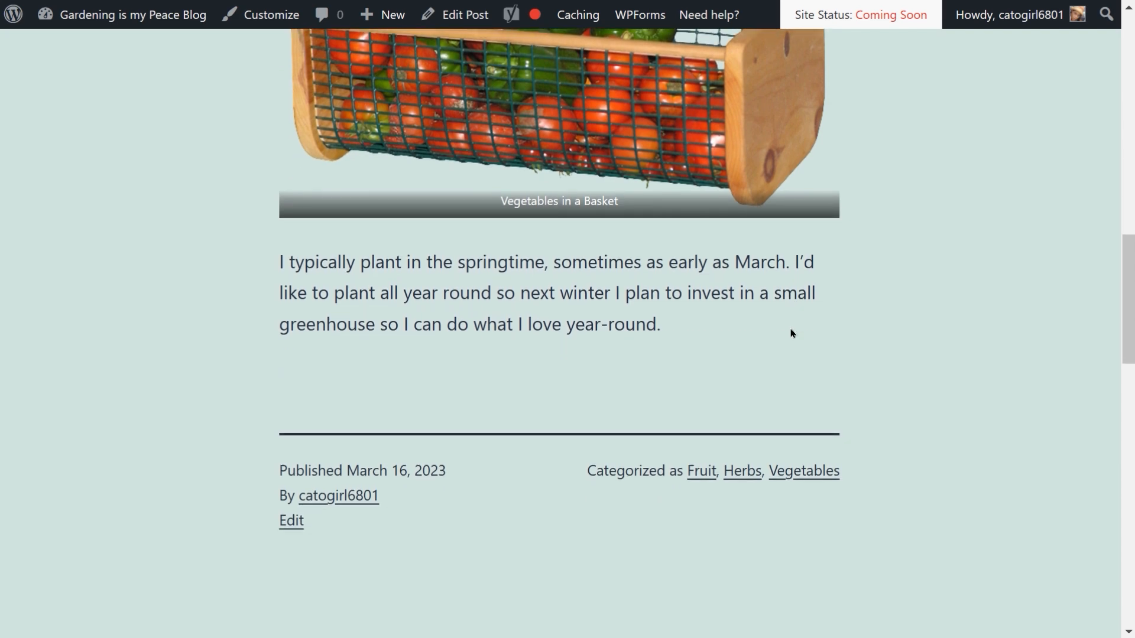
pyautogui.scroll(4, 791, 333)
pyautogui.scroll(10, 791, 333)
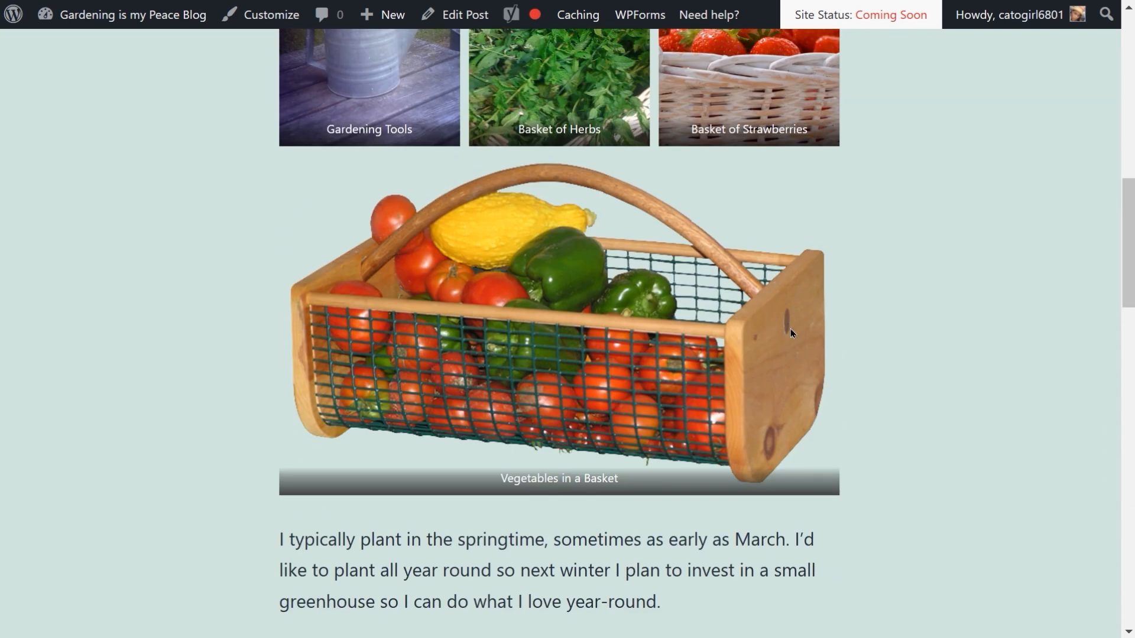
pyautogui.scroll(4, 793, 333)
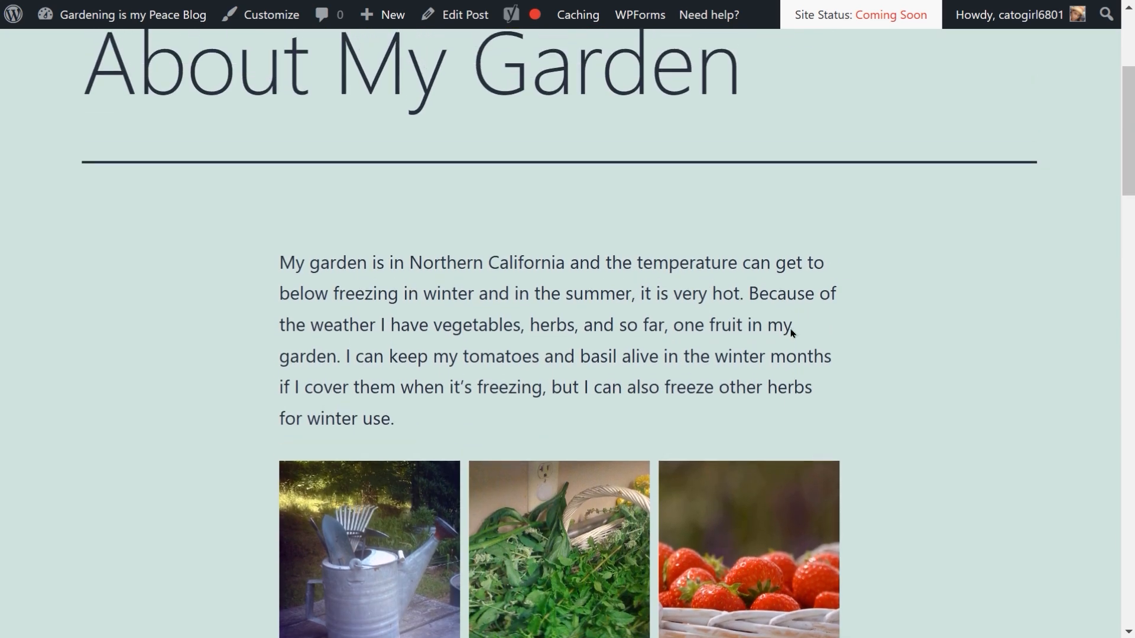
pyautogui.scroll(3, 792, 333)
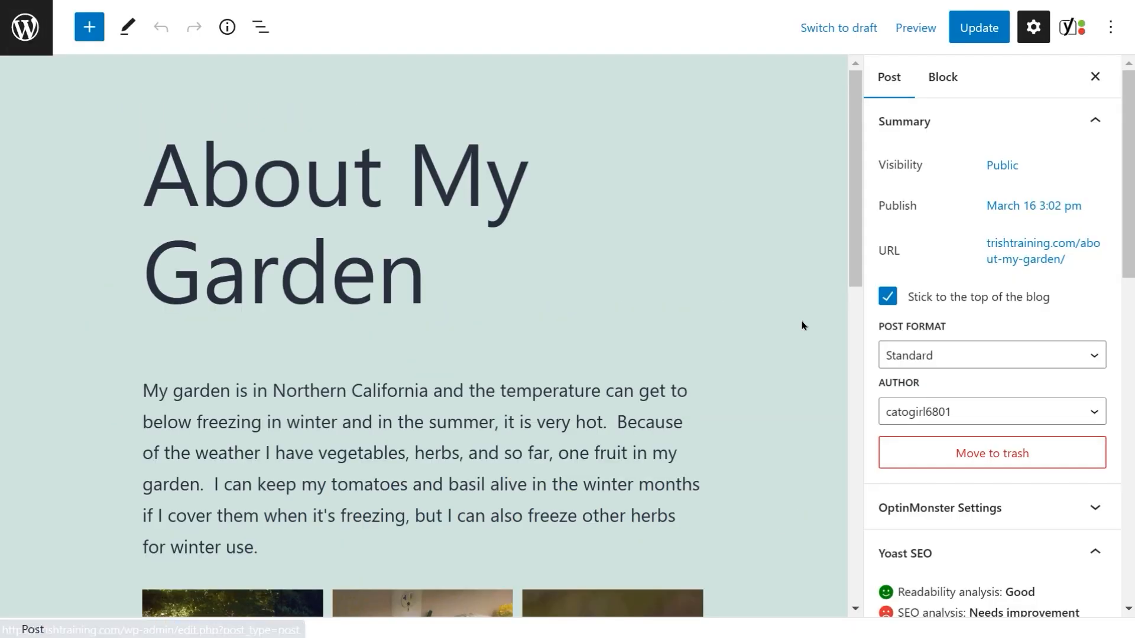
# Step: Go to the media library and open the basket of vegetables image in the image editor
pyautogui.click(19, 36)
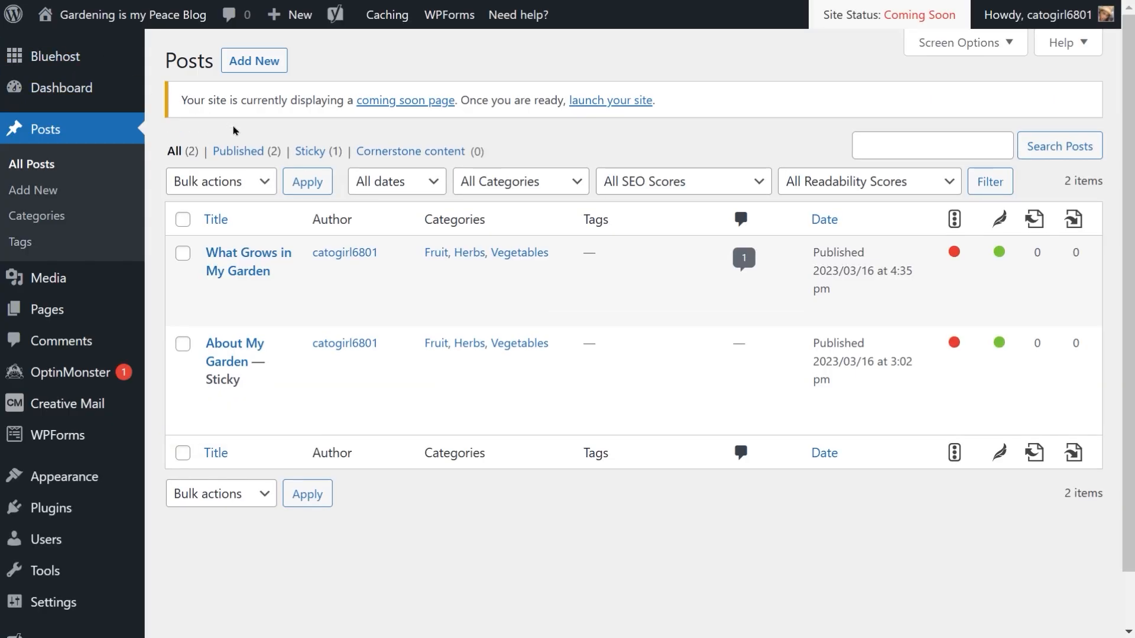
pyautogui.moveTo(49, 279)
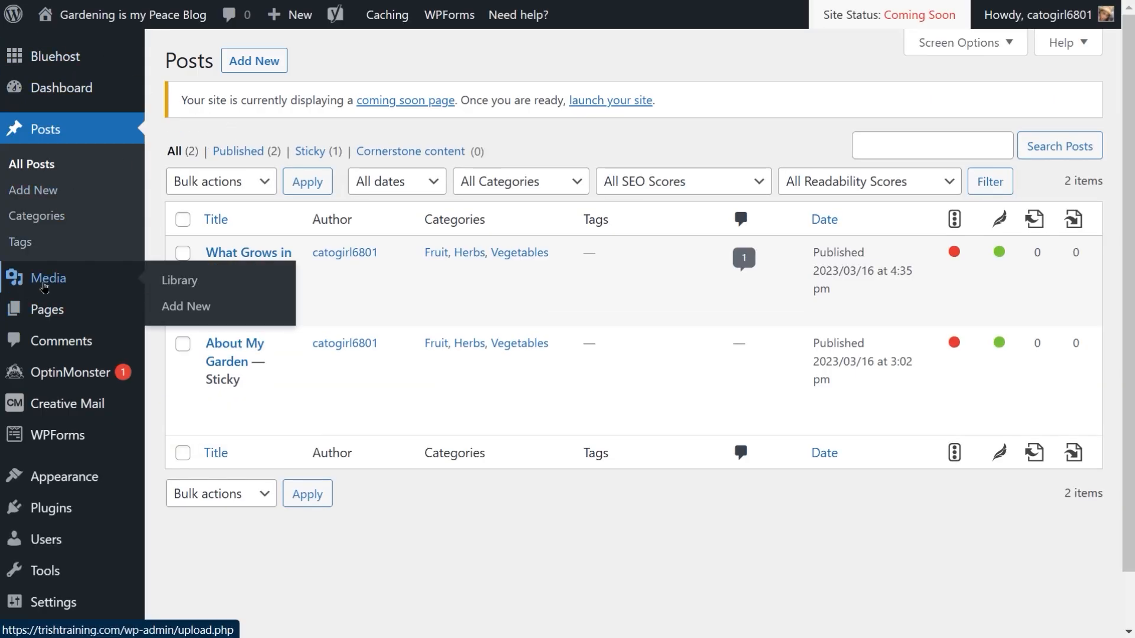
pyautogui.click(173, 289)
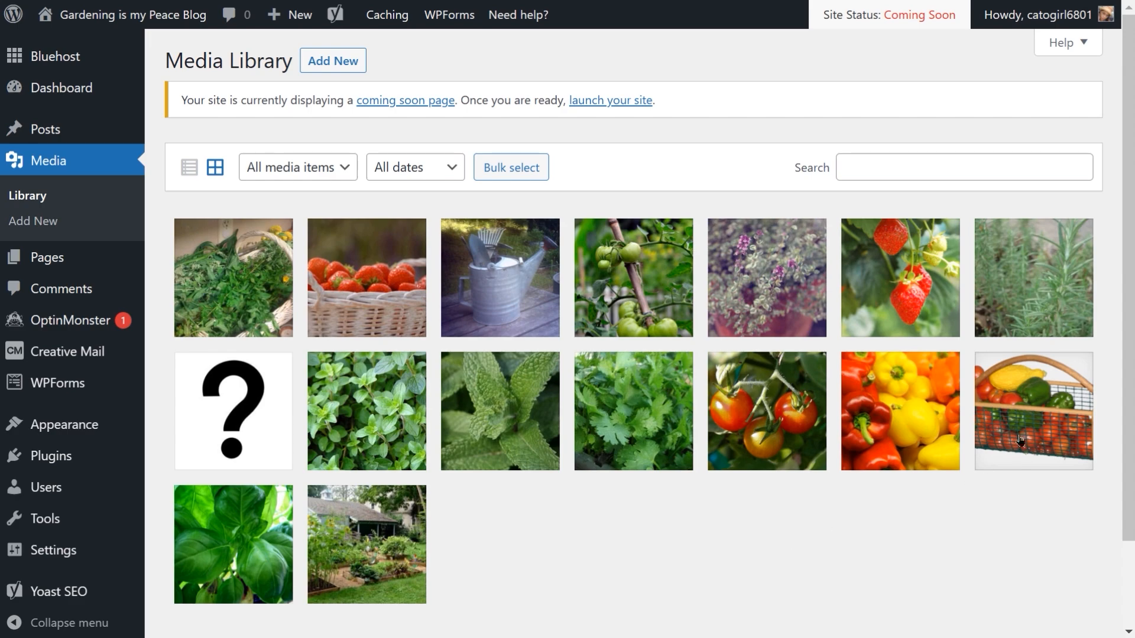
pyautogui.click(1037, 430)
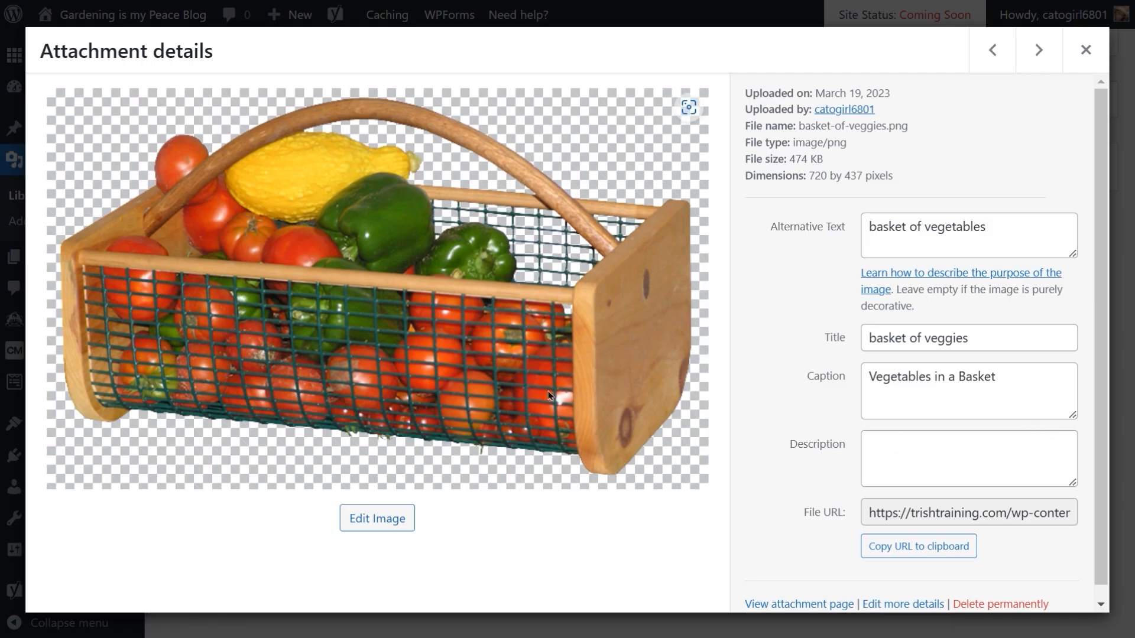
pyautogui.click(378, 523)
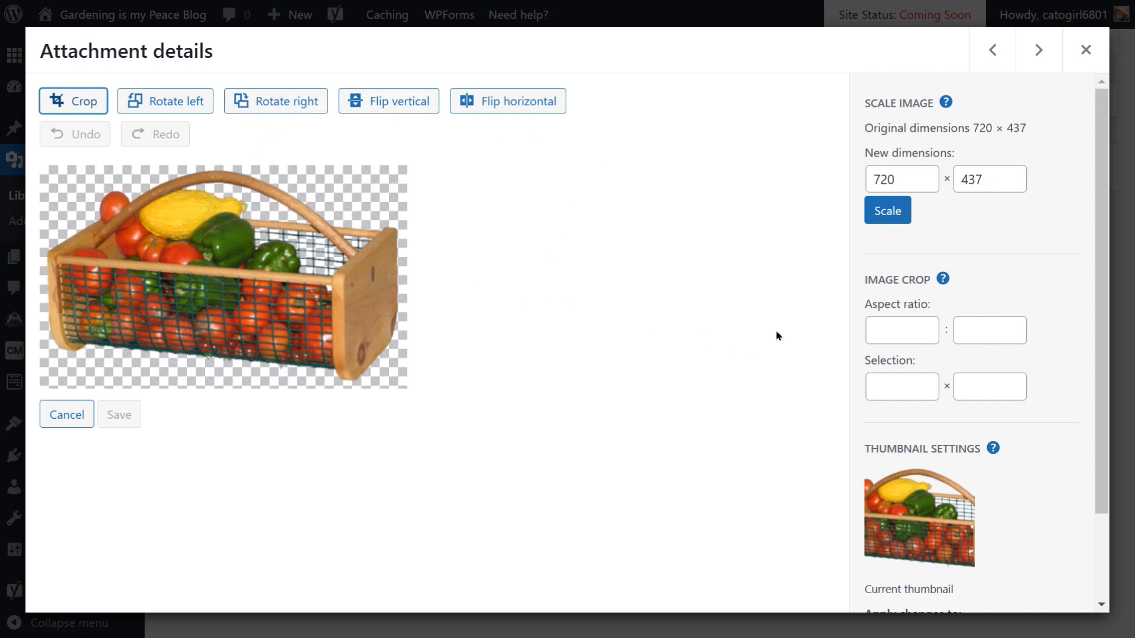
# Step: Examine the Scale Image help and the image editing options, then close the attachment details
pyautogui.click(947, 104)
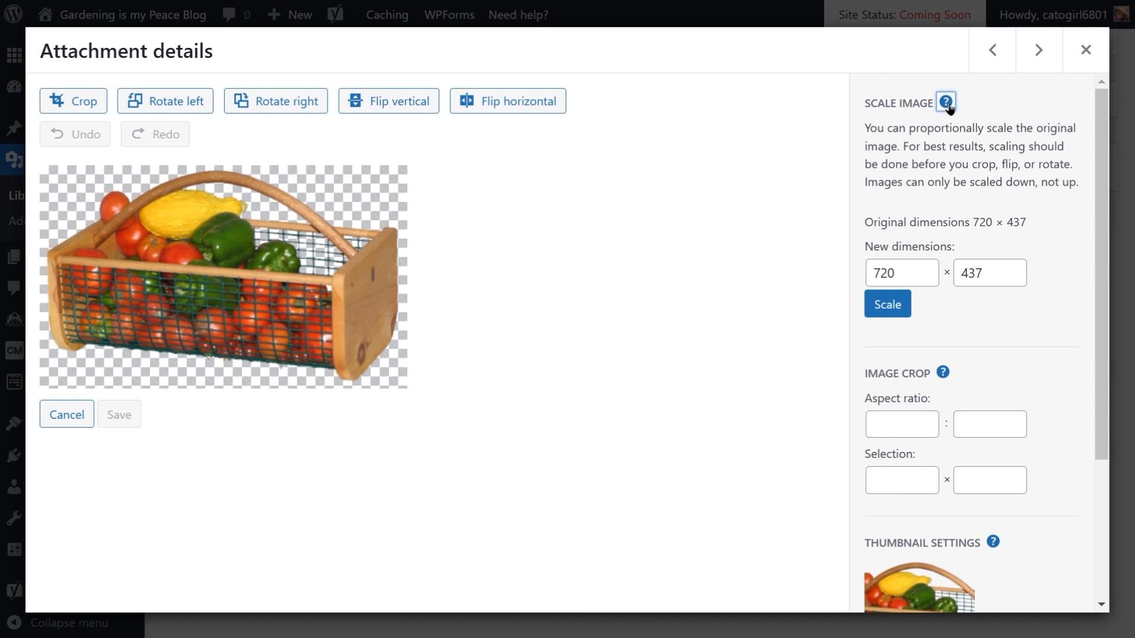
pyautogui.click(946, 102)
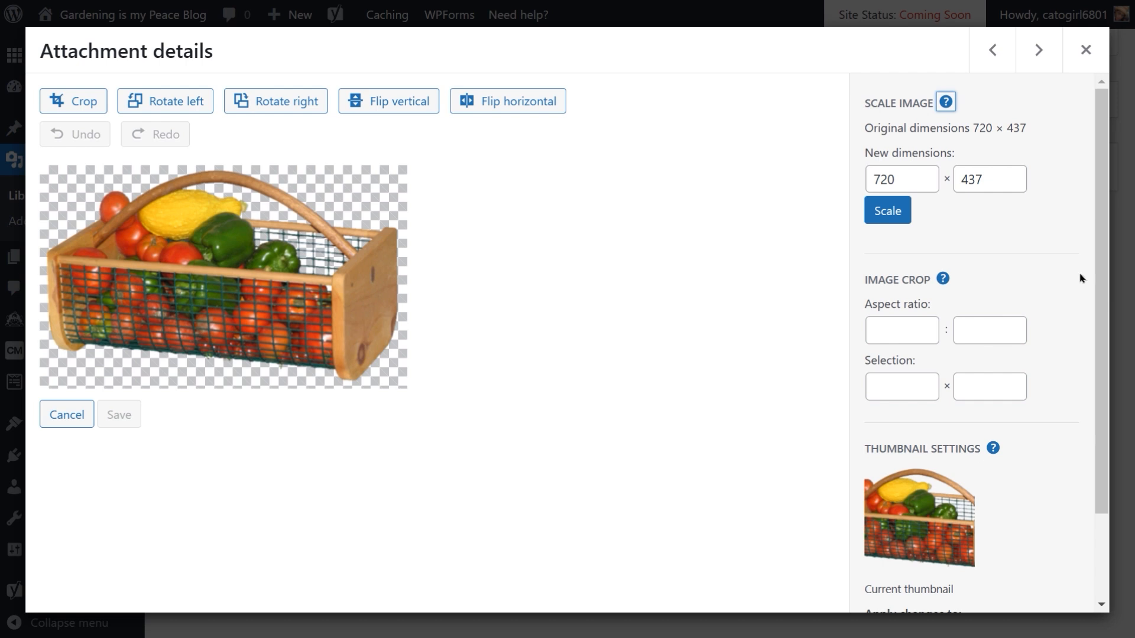
pyautogui.moveTo(1101, 311); pyautogui.dragTo(1111, 447)
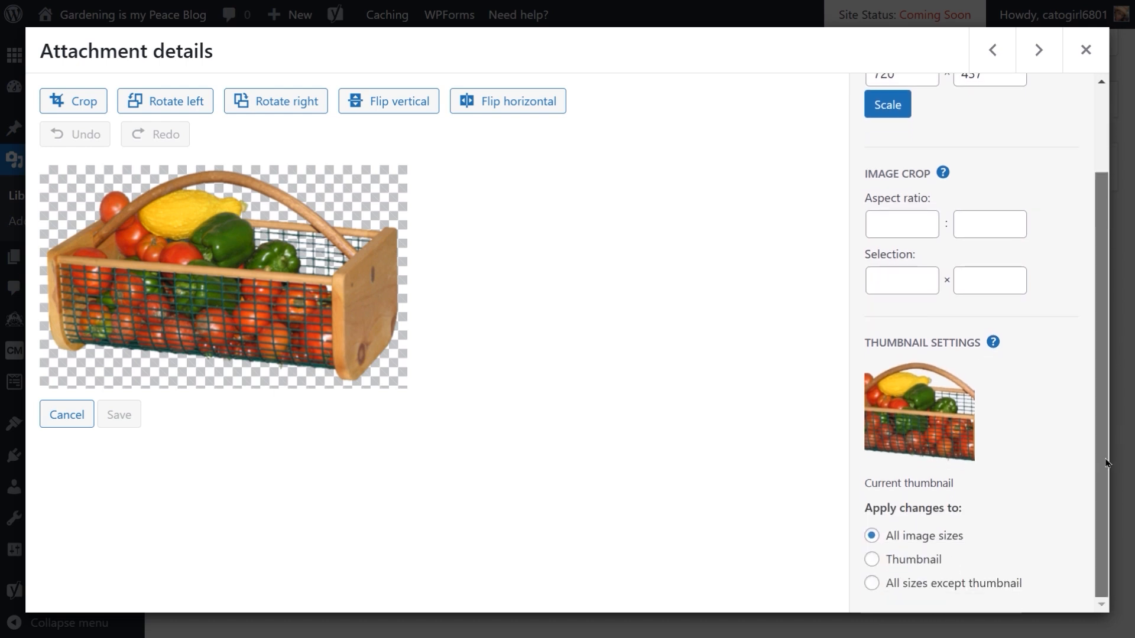
pyautogui.scroll(3, 1108, 398)
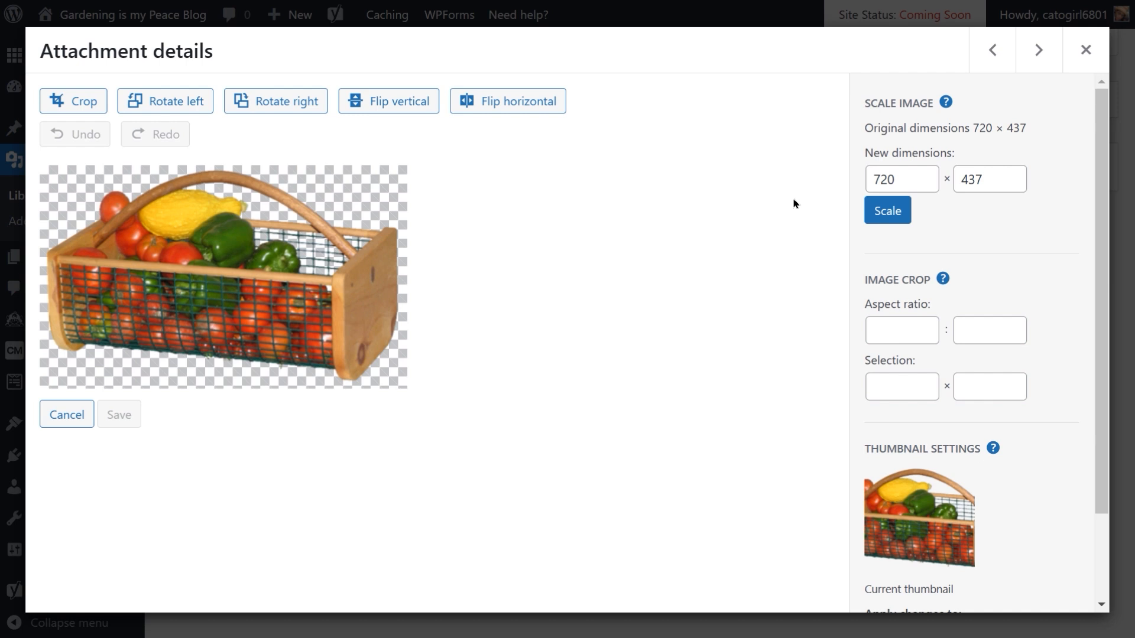
pyautogui.click(1087, 51)
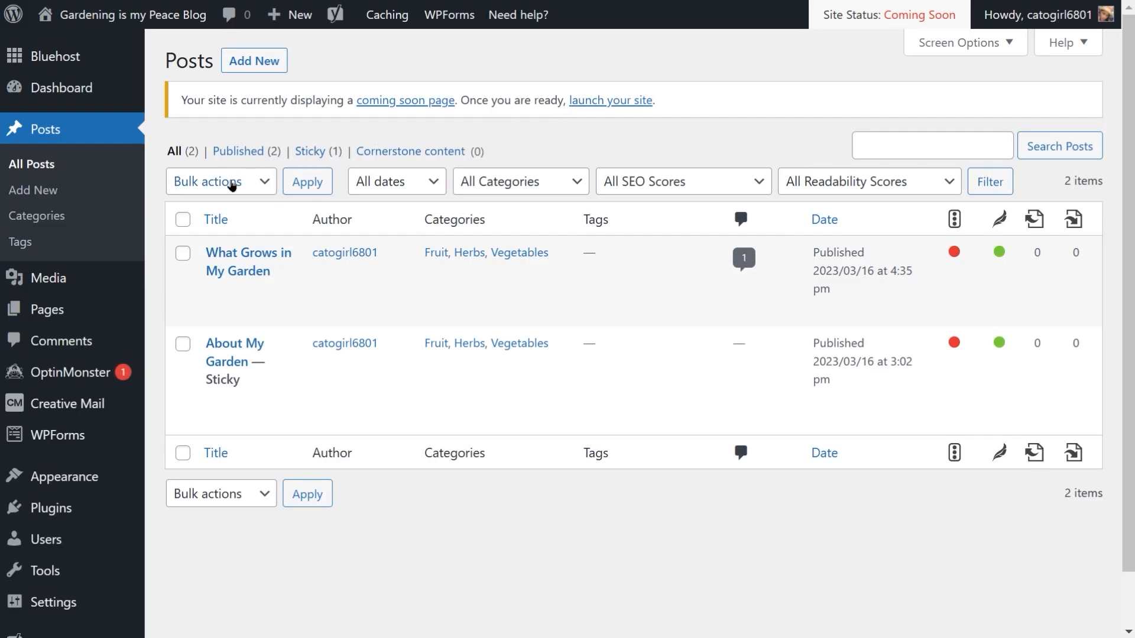
# Step: Go to the post categories and open the Fruit category for editing
pyautogui.click(53, 222)
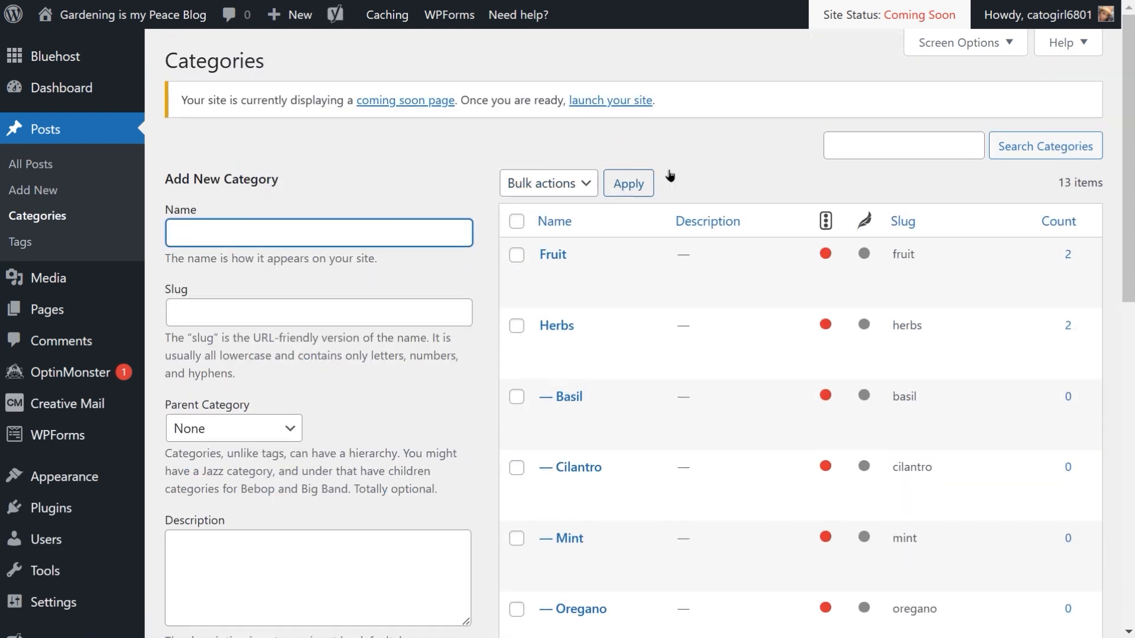
pyautogui.moveTo(674, 337)
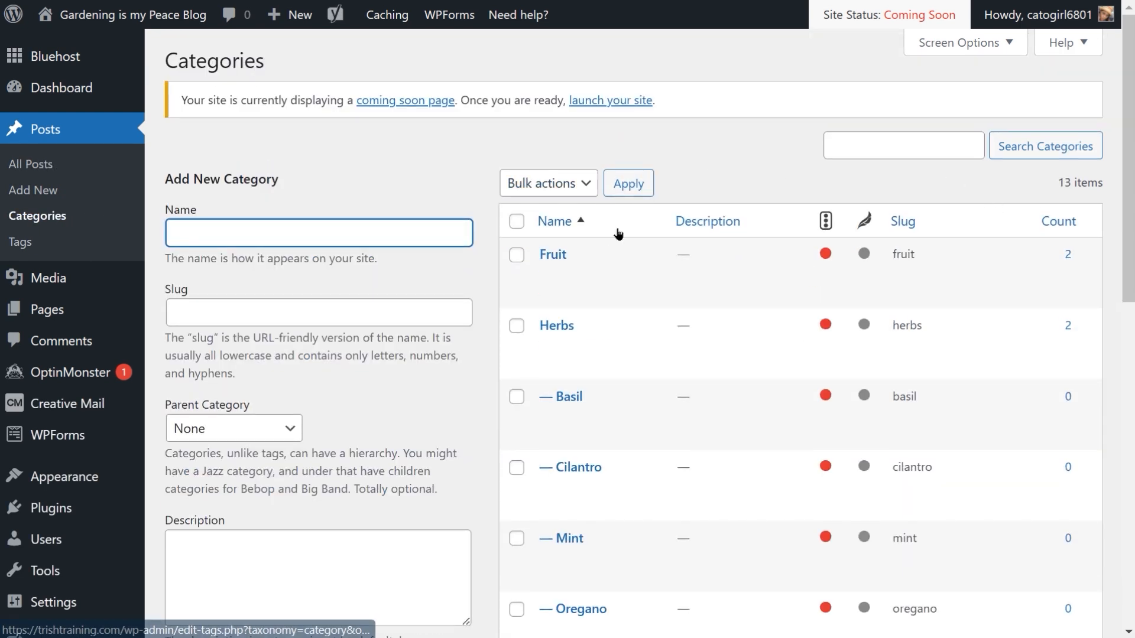
pyautogui.moveTo(535, 260)
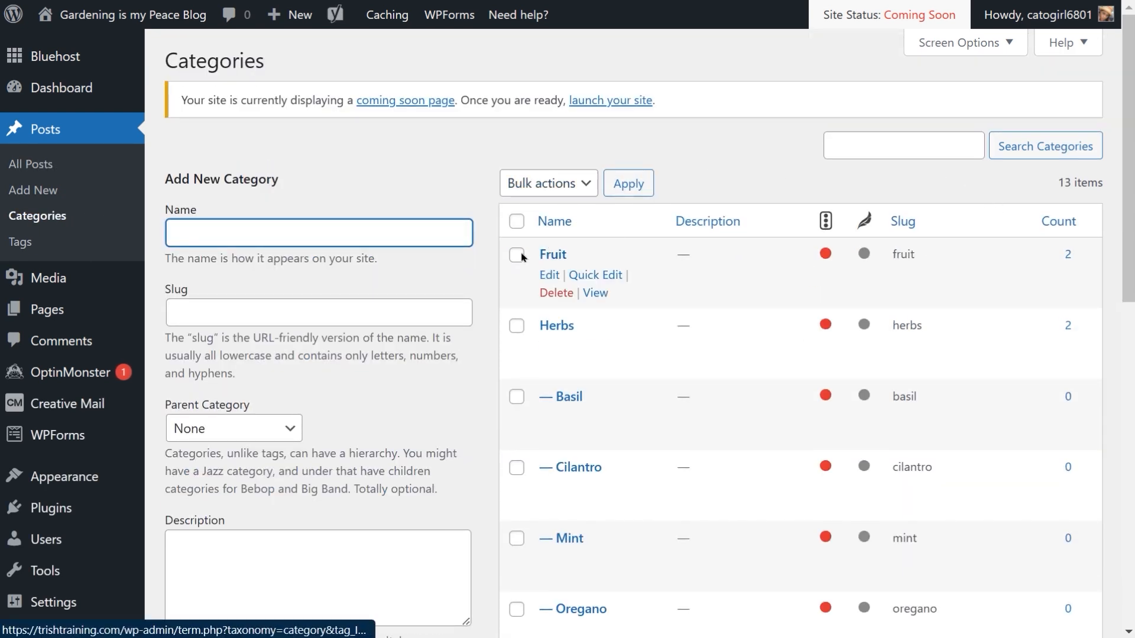
pyautogui.click(553, 277)
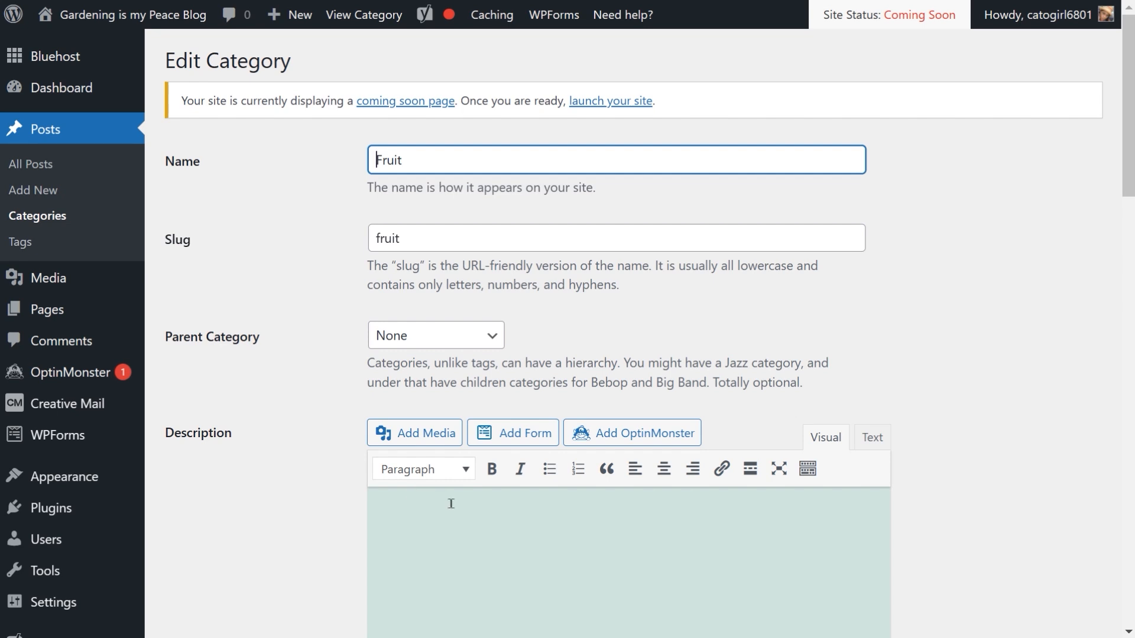
# Step: Insert the Basket of Strawberries image from the media library into the Fruit category description
pyautogui.click(423, 443)
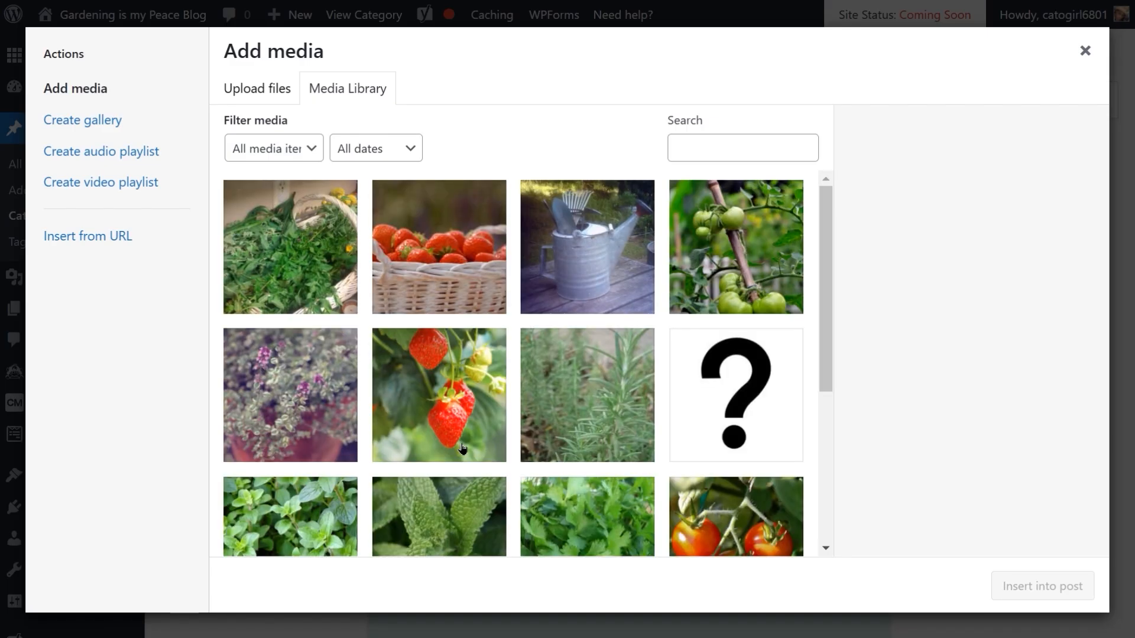
pyautogui.click(463, 266)
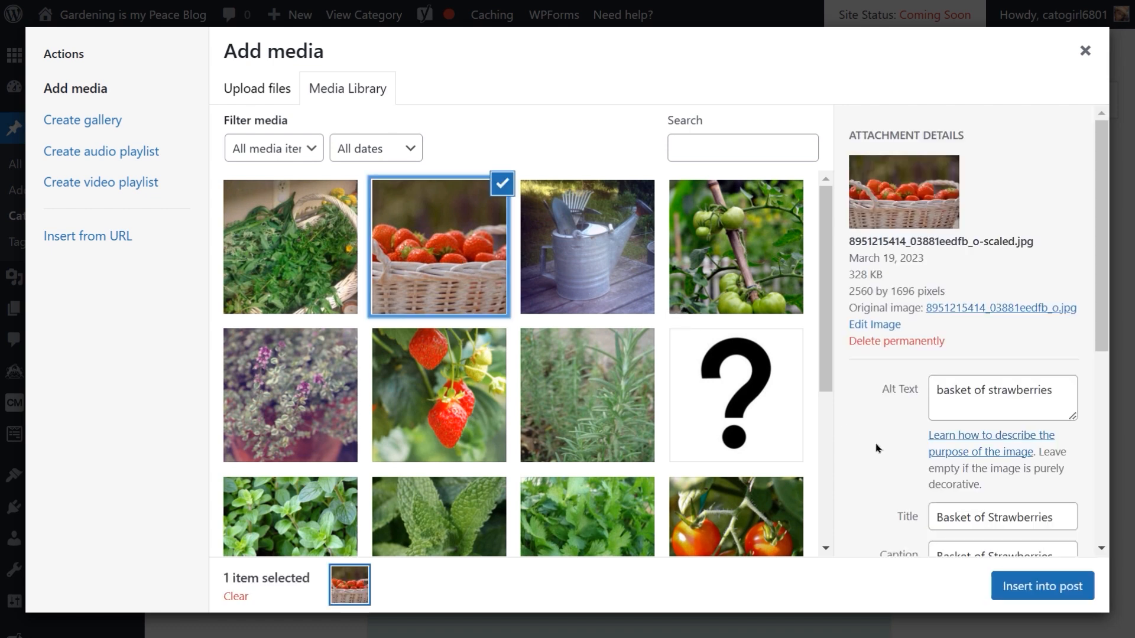
pyautogui.scroll(-6, 982, 520)
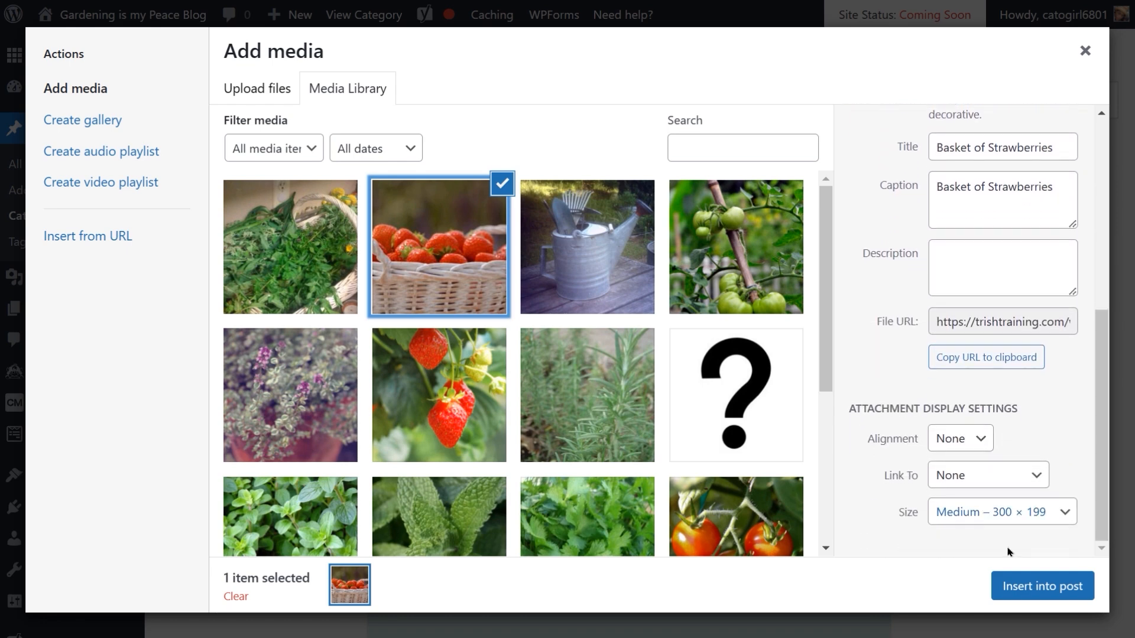
pyautogui.click(1073, 589)
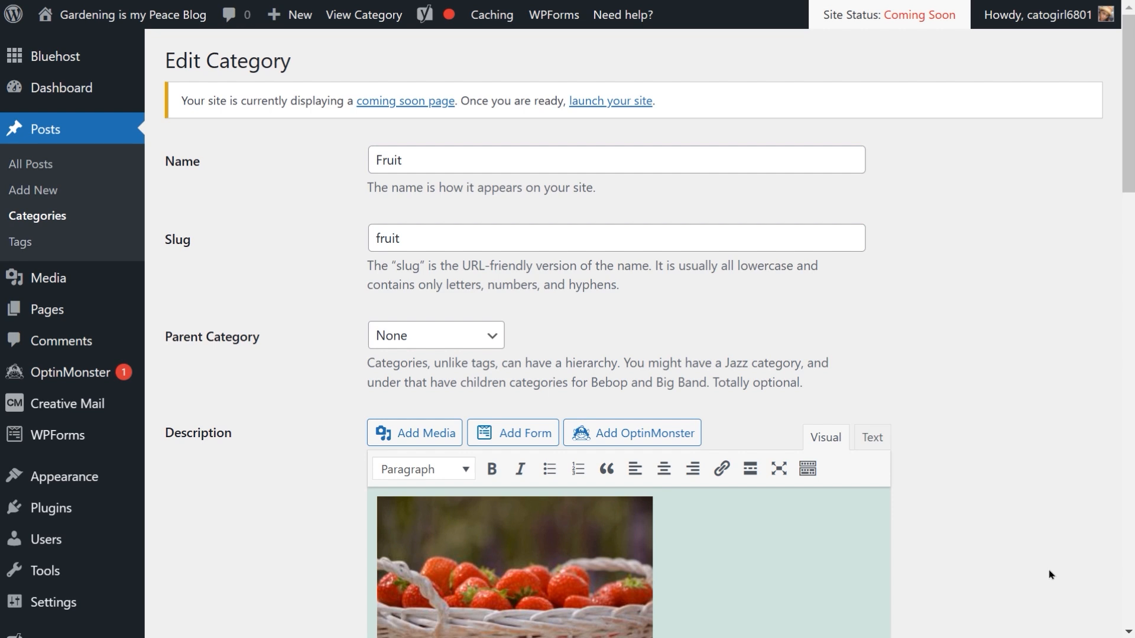
# Step: Update the Fruit category and return to the categories list
pyautogui.scroll(-3, 1050, 574)
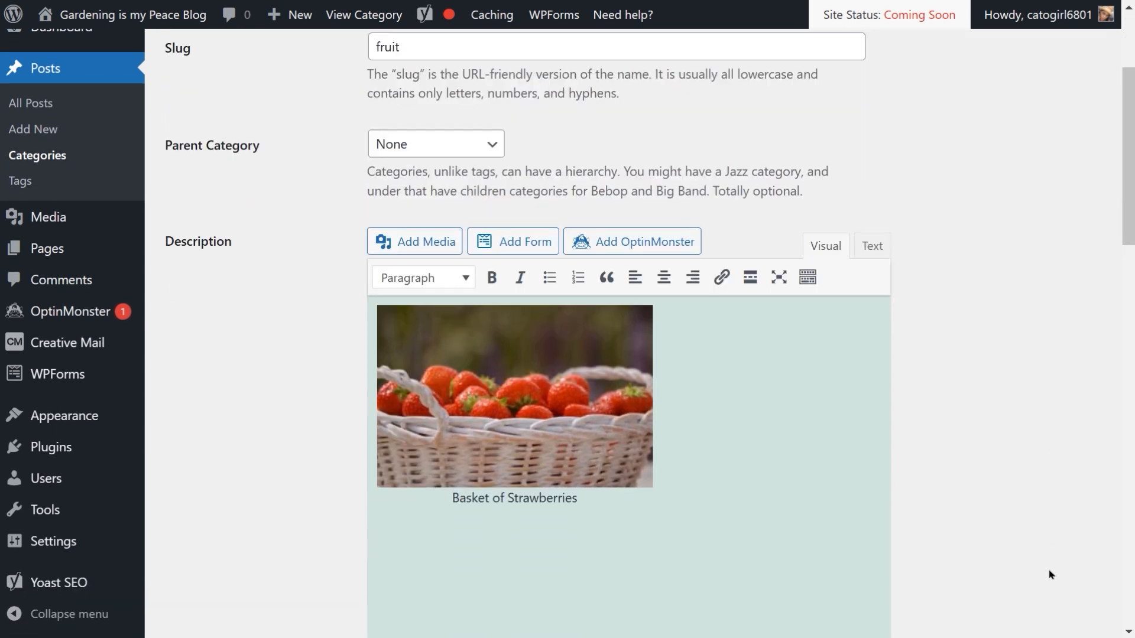
pyautogui.scroll(3, 1051, 575)
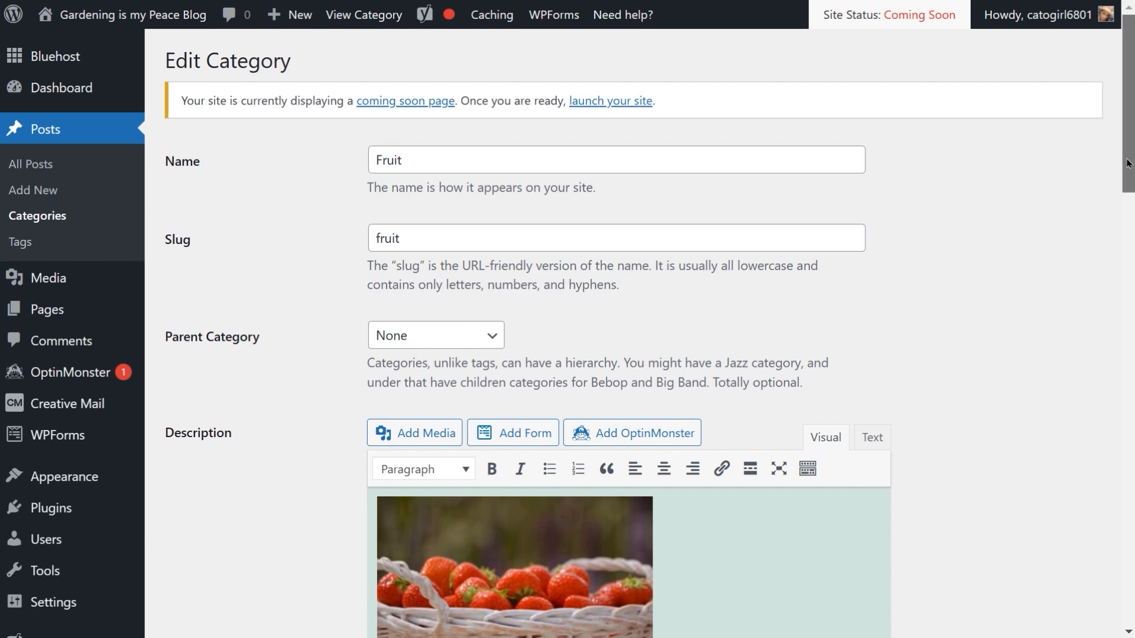
pyautogui.moveTo(1128, 127); pyautogui.dragTo(1131, 621)
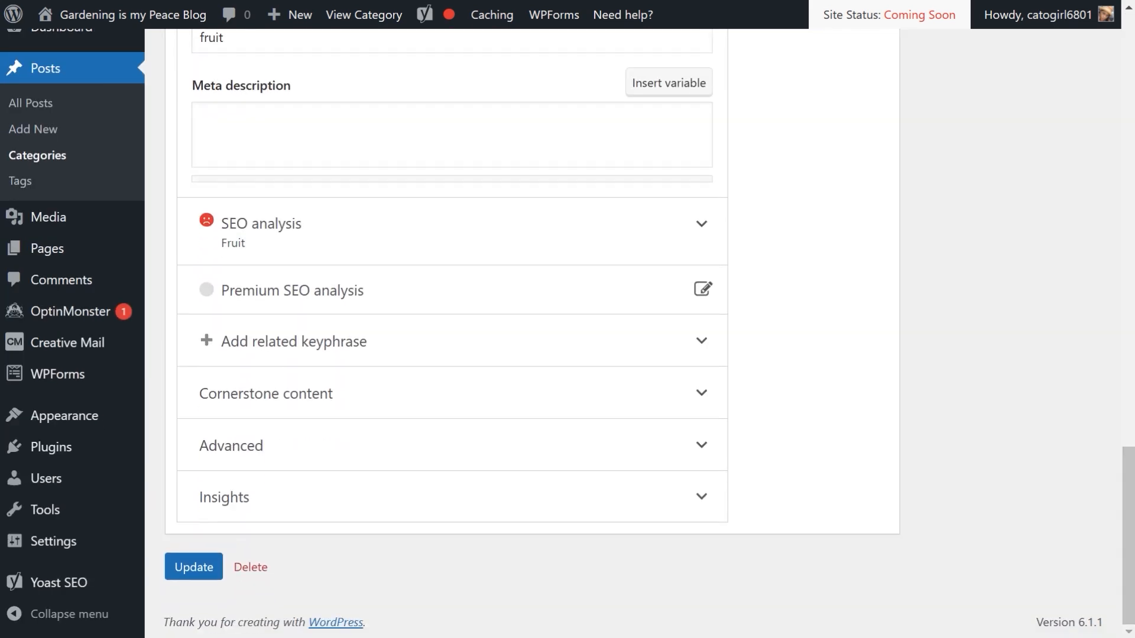
pyautogui.click(211, 572)
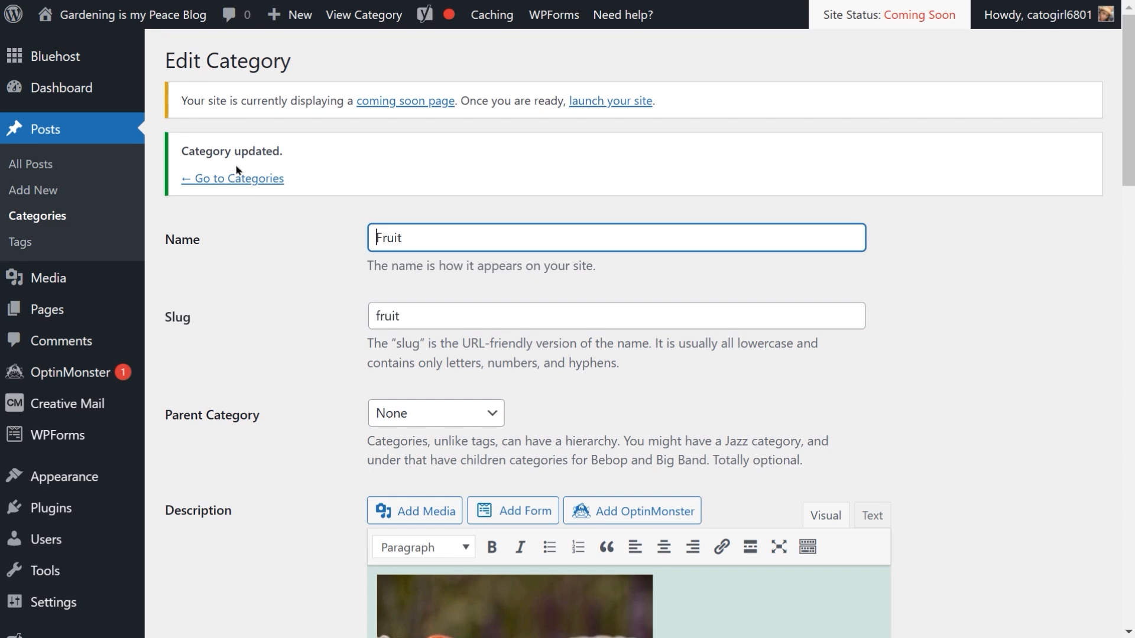
pyautogui.click(242, 185)
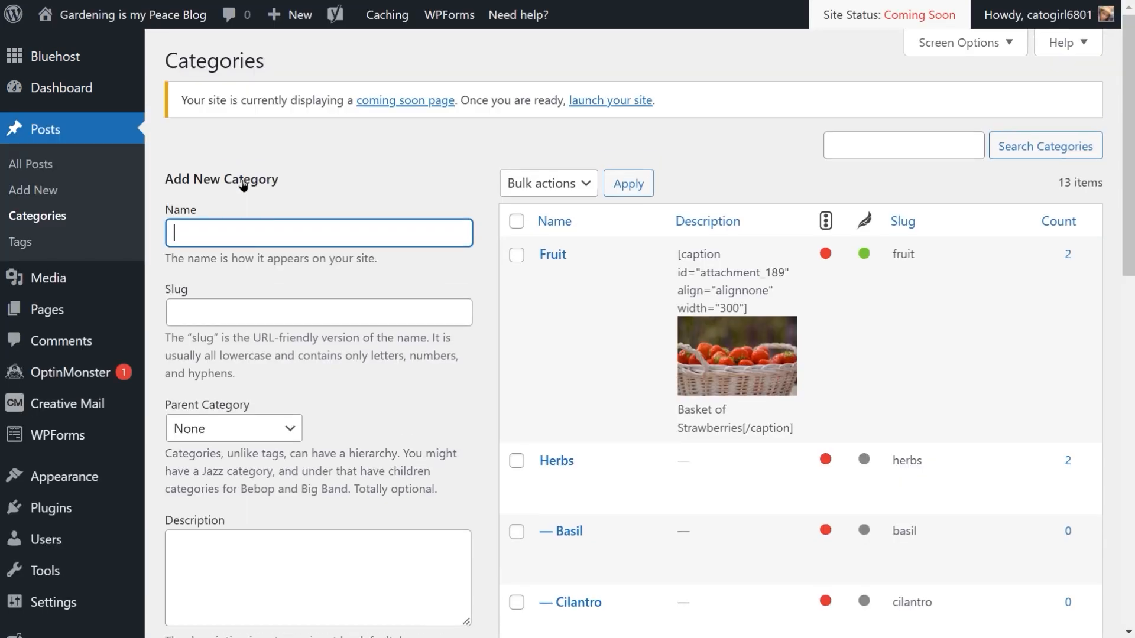
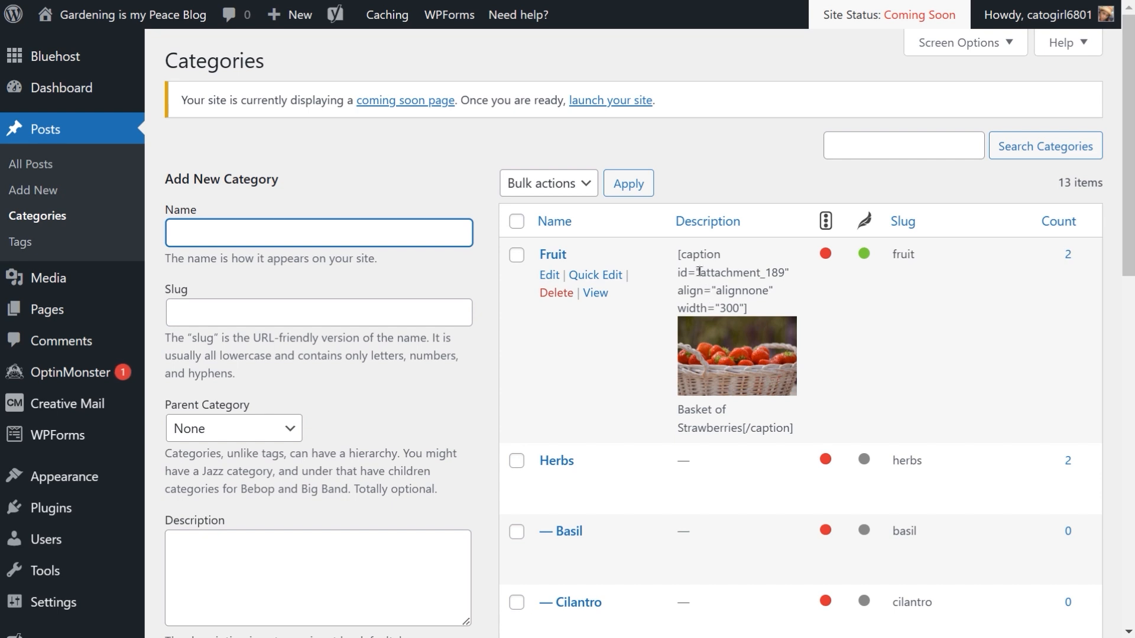
# Step: Open the Fruit category for editing from the categories list
pyautogui.click(699, 272)
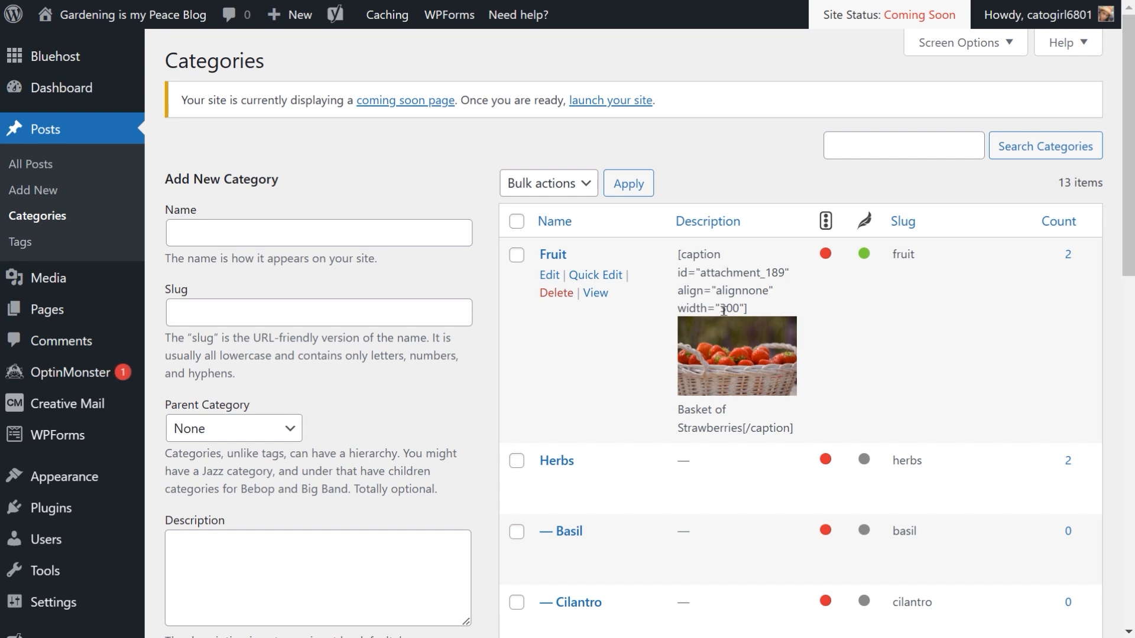
pyautogui.click(555, 276)
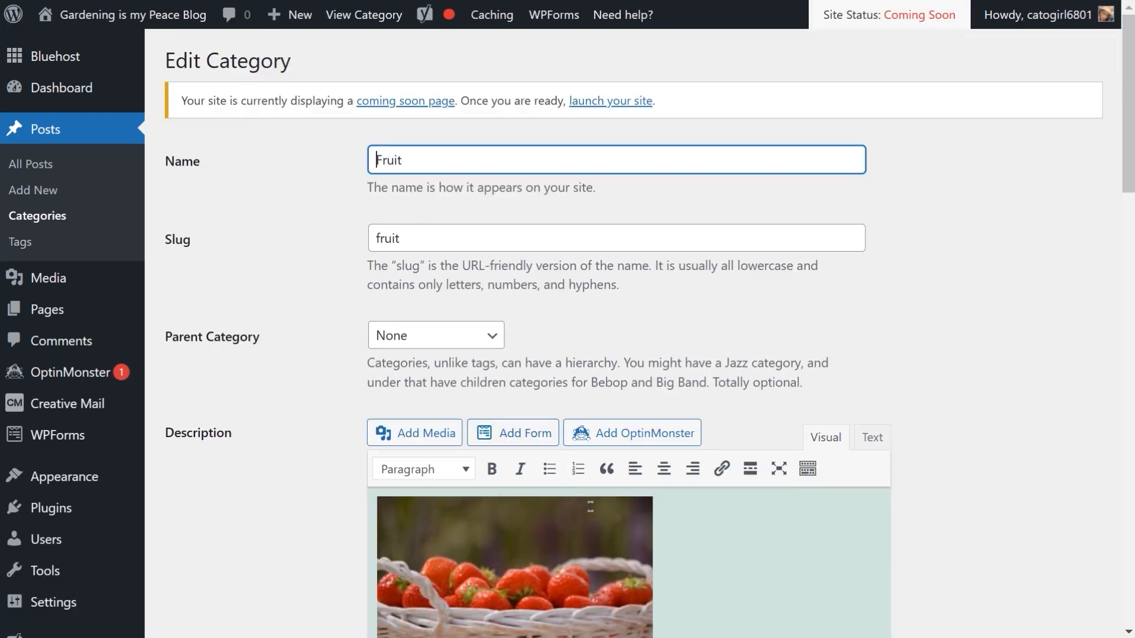
pyautogui.scroll(-2, 609, 505)
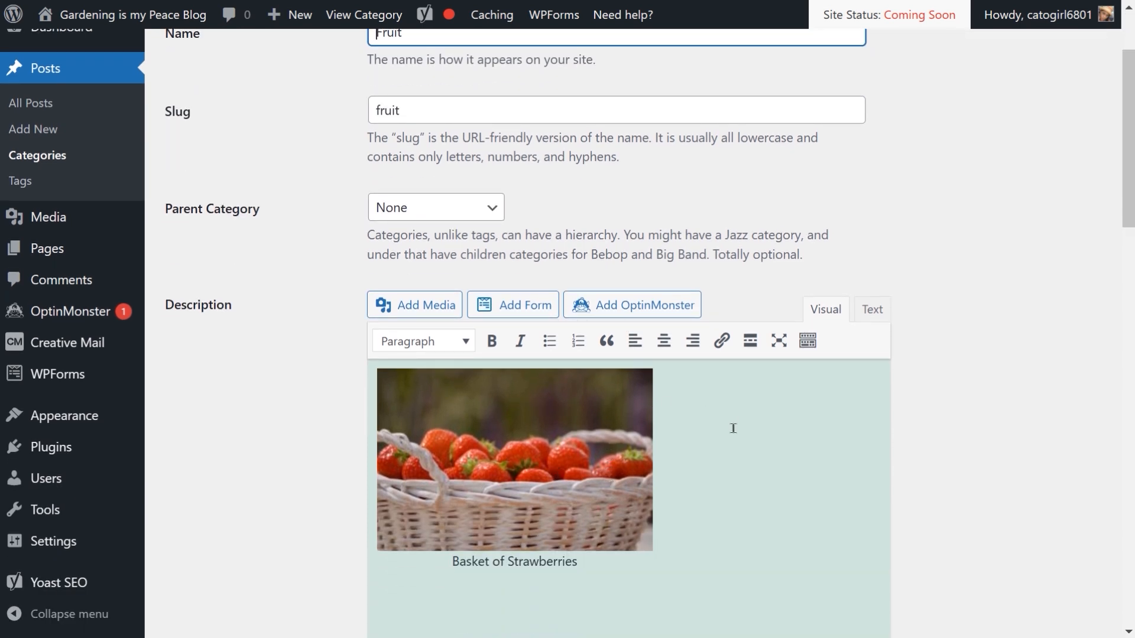
pyautogui.scroll(-4, 733, 428)
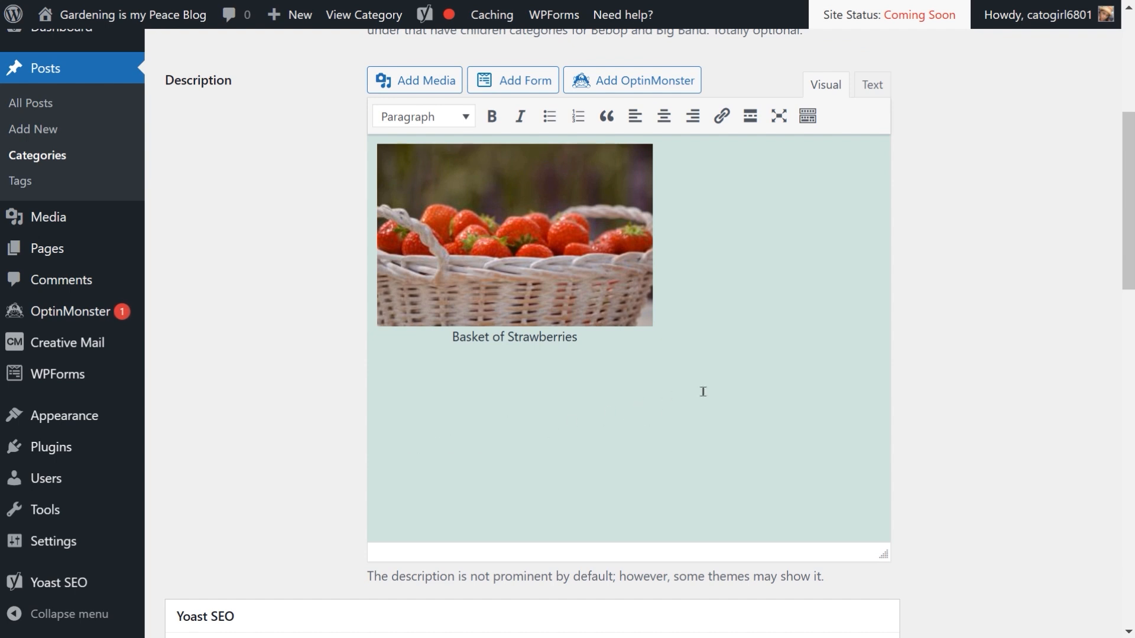
pyautogui.scroll(4, 814, 370)
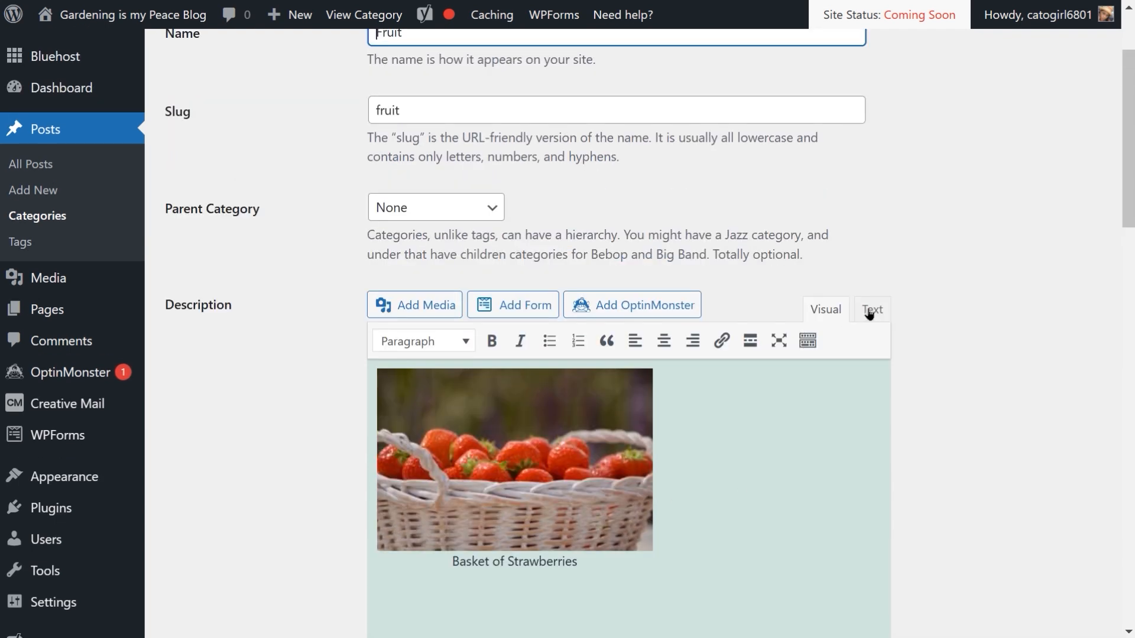
# Step: Delete the entire captioned image code from the Fruit description in text mode, then return to visual mode
pyautogui.click(869, 313)
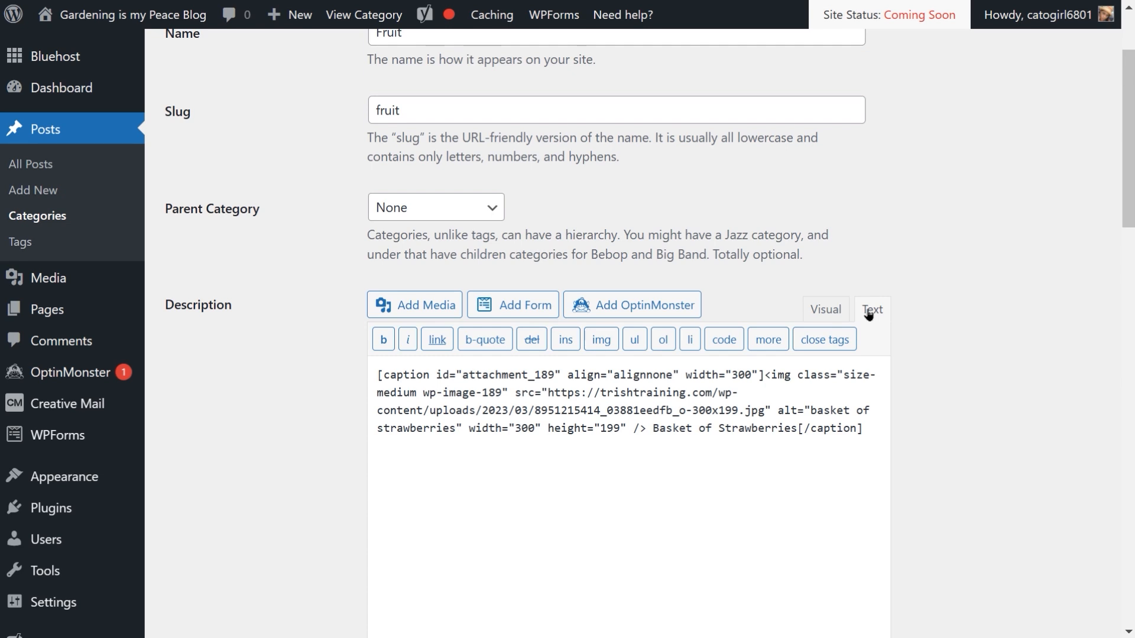
pyautogui.moveTo(378, 375); pyautogui.dragTo(889, 441)
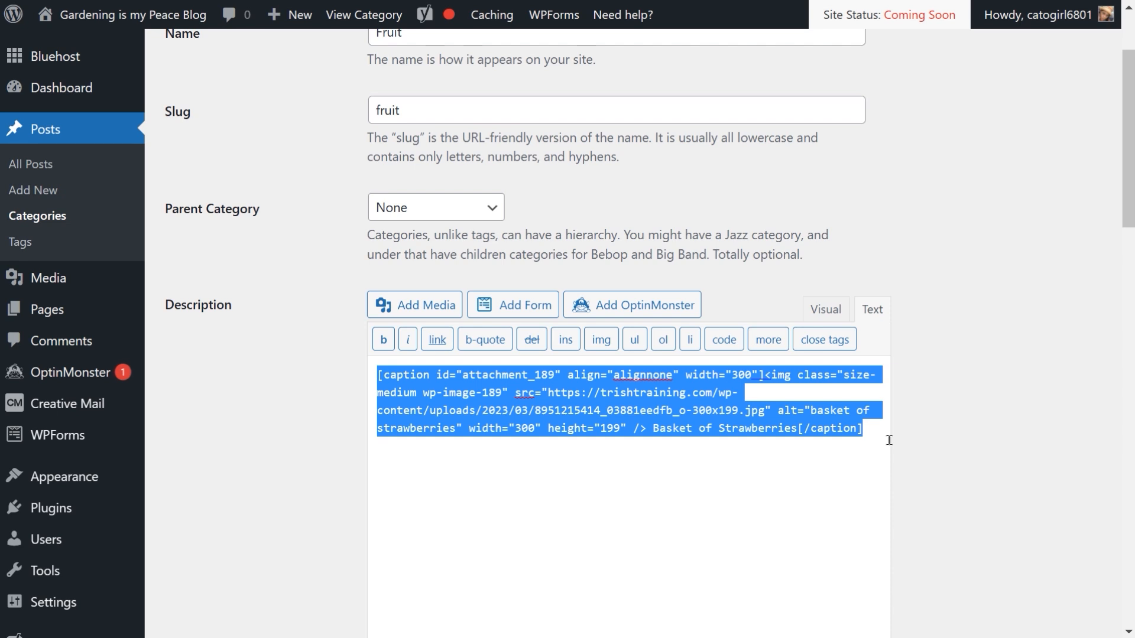
pyautogui.press('BackSpace')
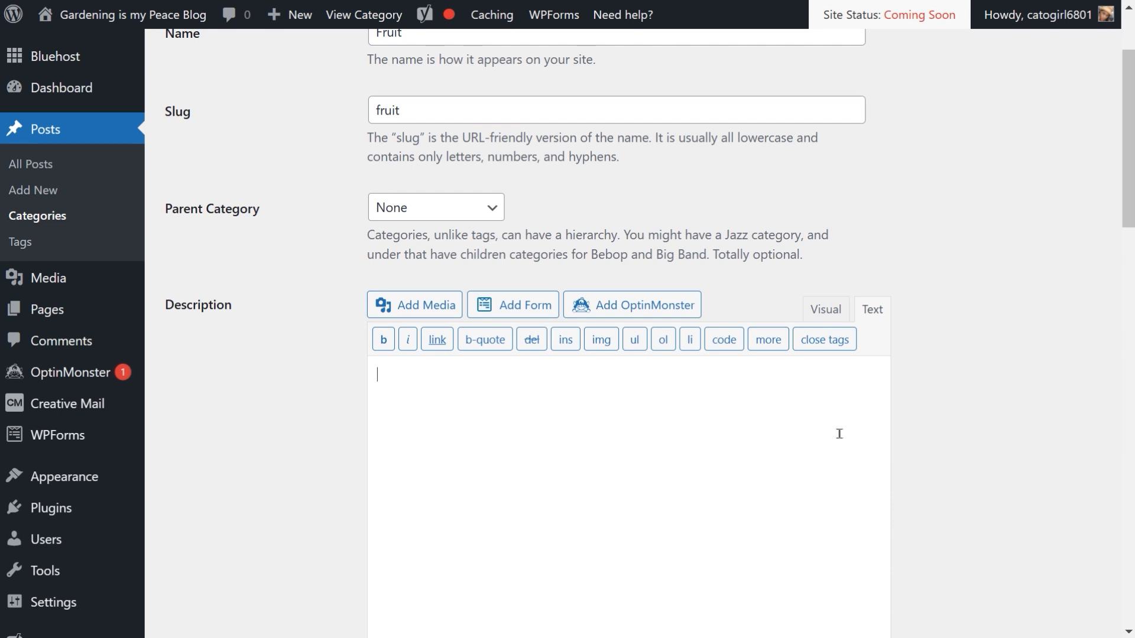
pyautogui.click(817, 310)
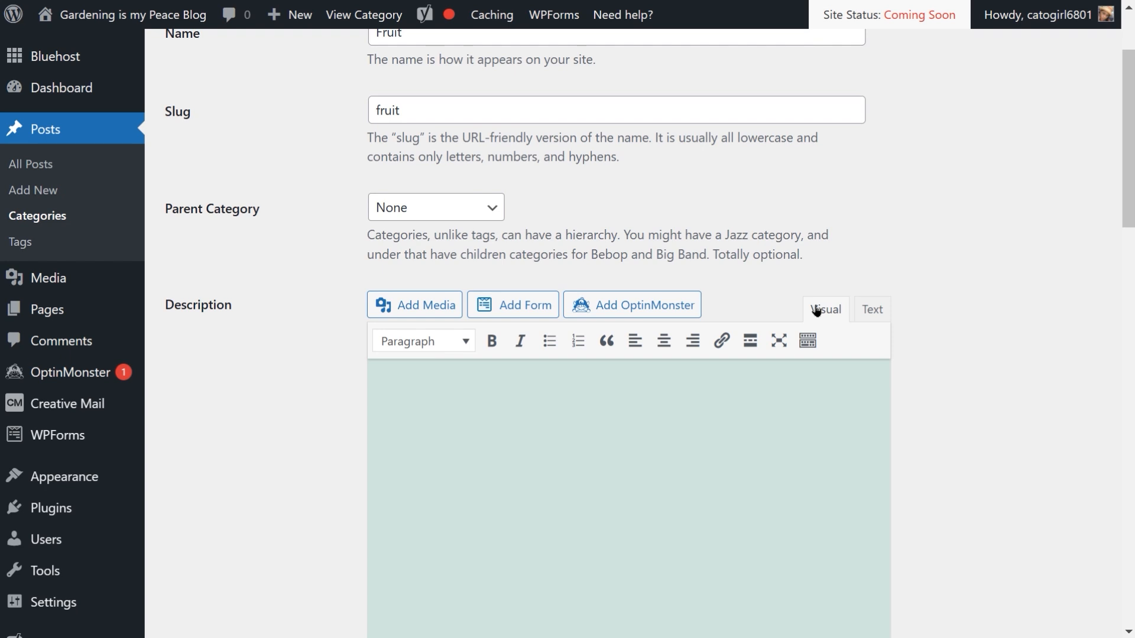
pyautogui.scroll(-2, 642, 420)
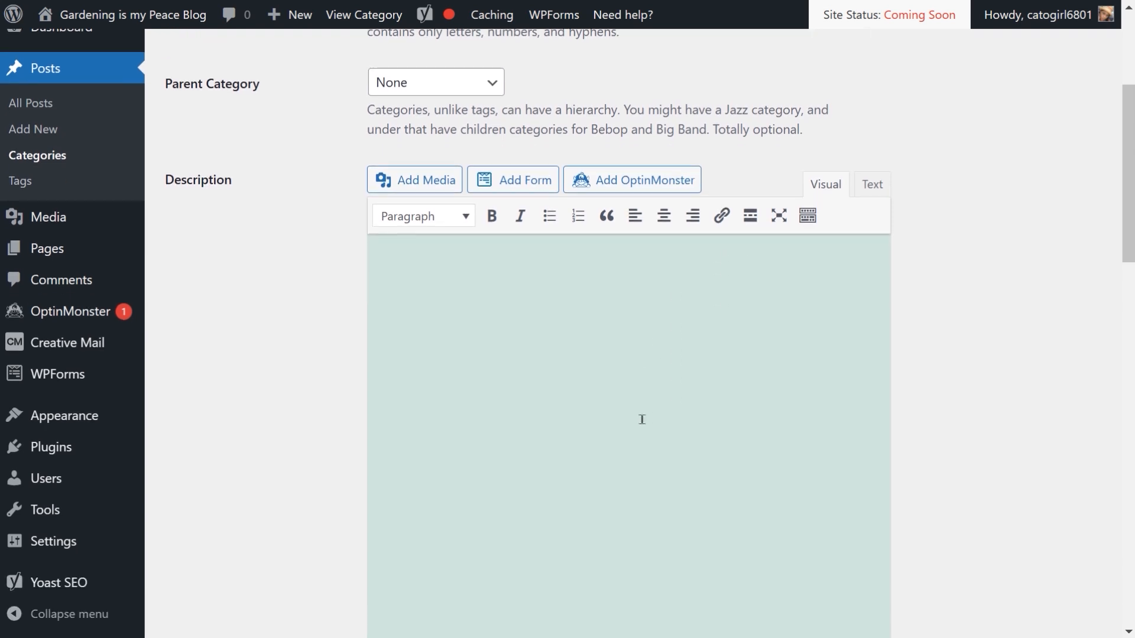
pyautogui.scroll(2, 641, 418)
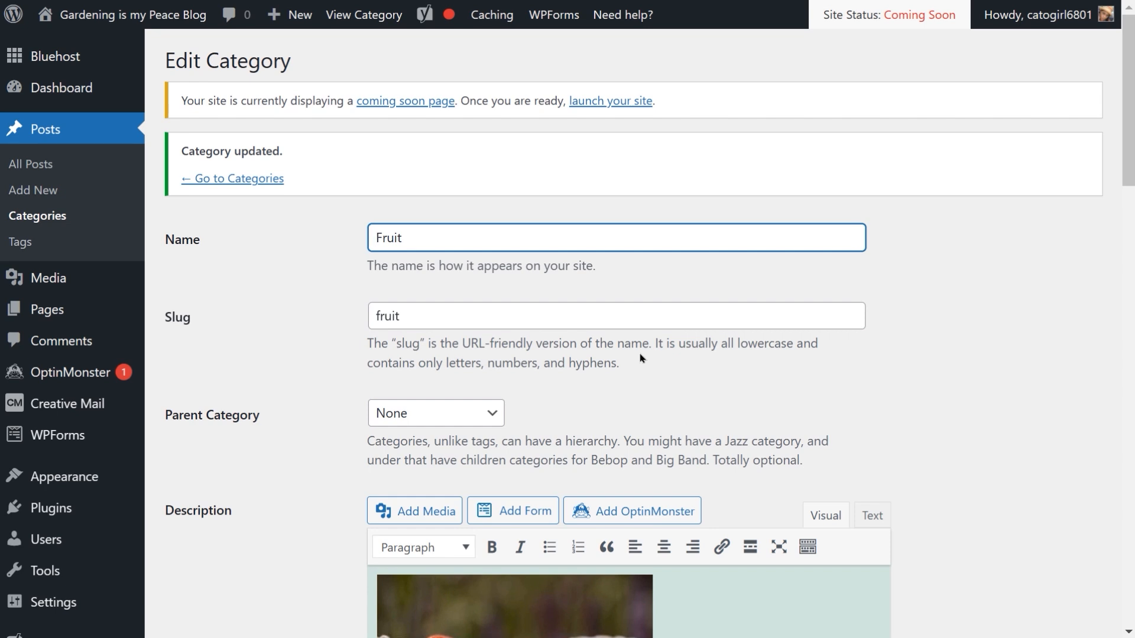
# Step: Remove the Basket of Strawberries caption under the description image, update the Fruit category and return to the categories
pyautogui.scroll(-3, 641, 358)
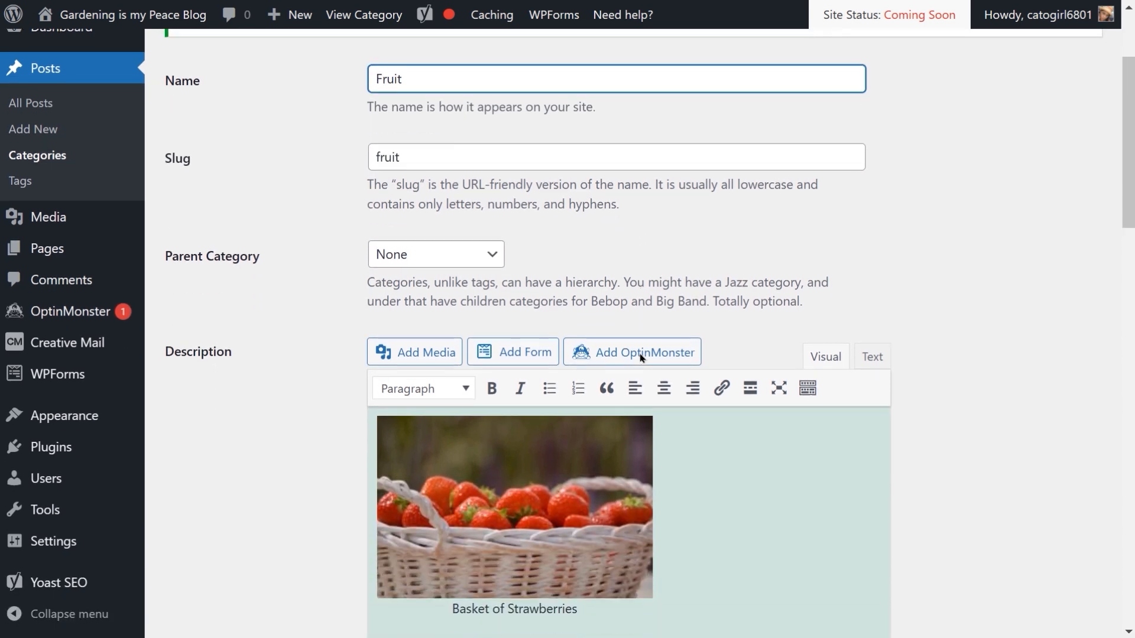
pyautogui.scroll(-3, 640, 358)
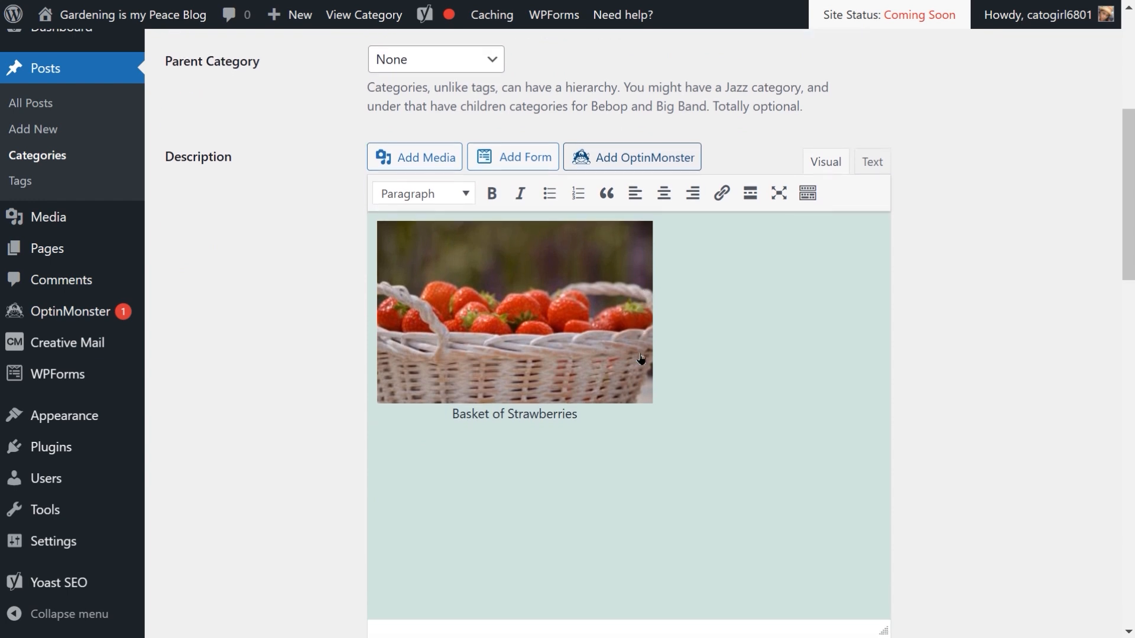
pyautogui.scroll(-1, 641, 358)
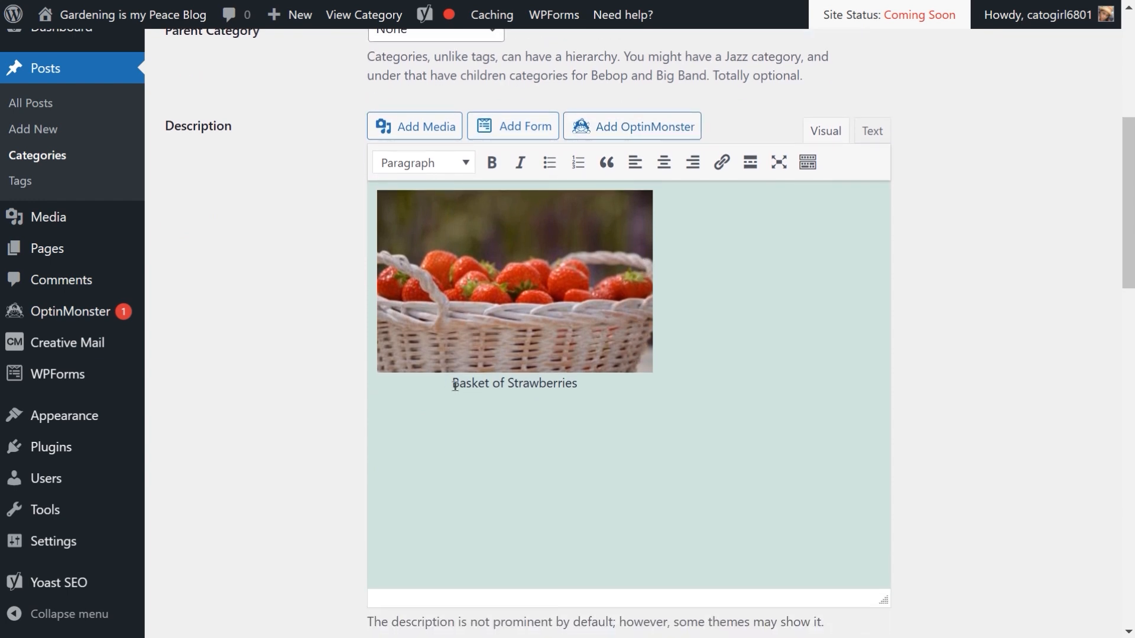
pyautogui.moveTo(455, 385); pyautogui.dragTo(621, 385)
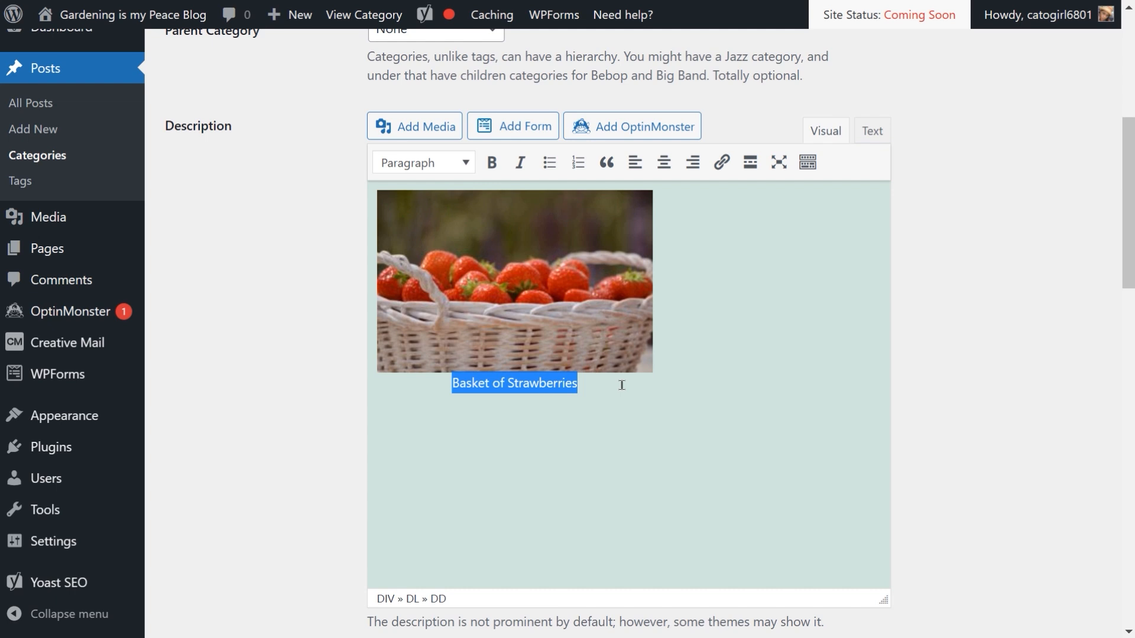
pyautogui.press('BackSpace')
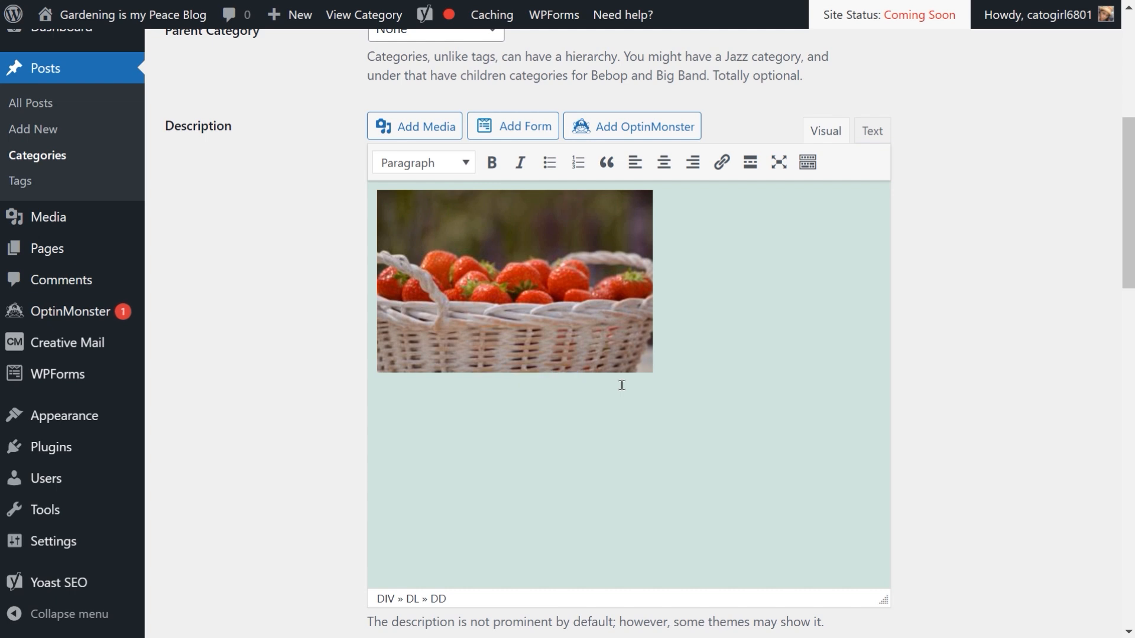
pyautogui.moveTo(1128, 225); pyautogui.dragTo(1129, 622)
pyautogui.click(195, 575)
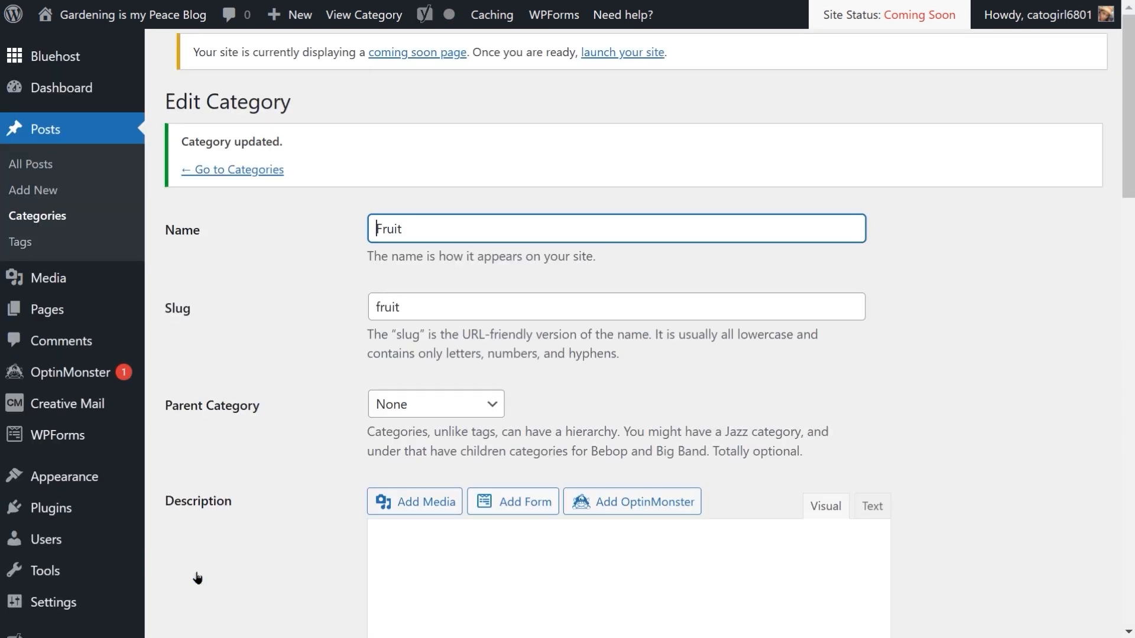
pyautogui.click(231, 185)
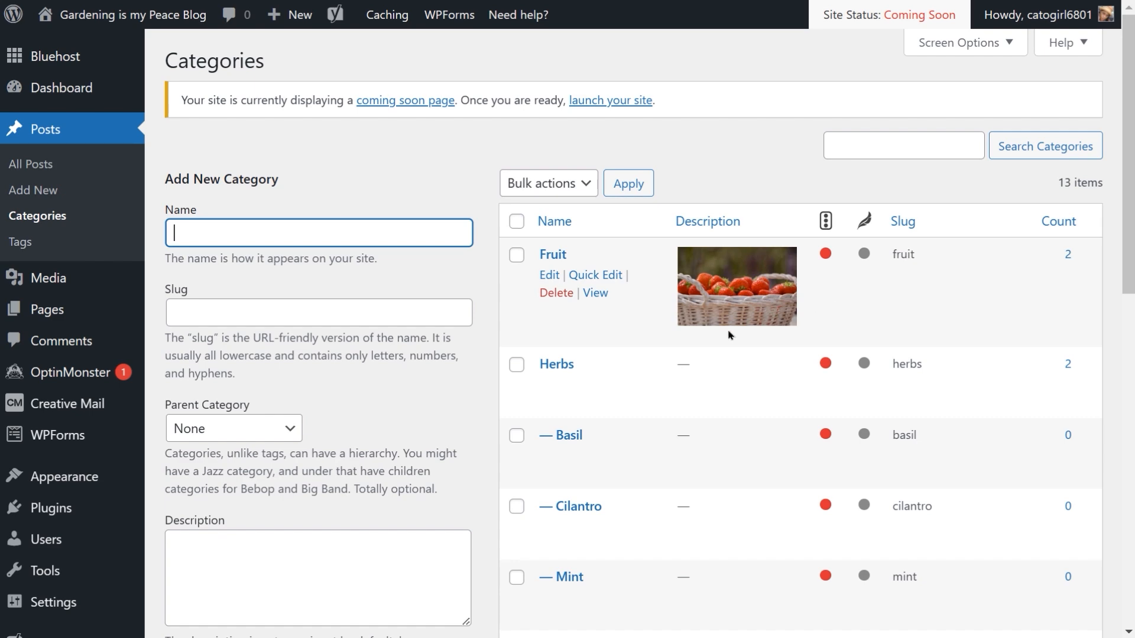
# Step: Review the category images shown in the description column of the categories list
pyautogui.scroll(-8, 712, 355)
pyautogui.scroll(-1, 712, 355)
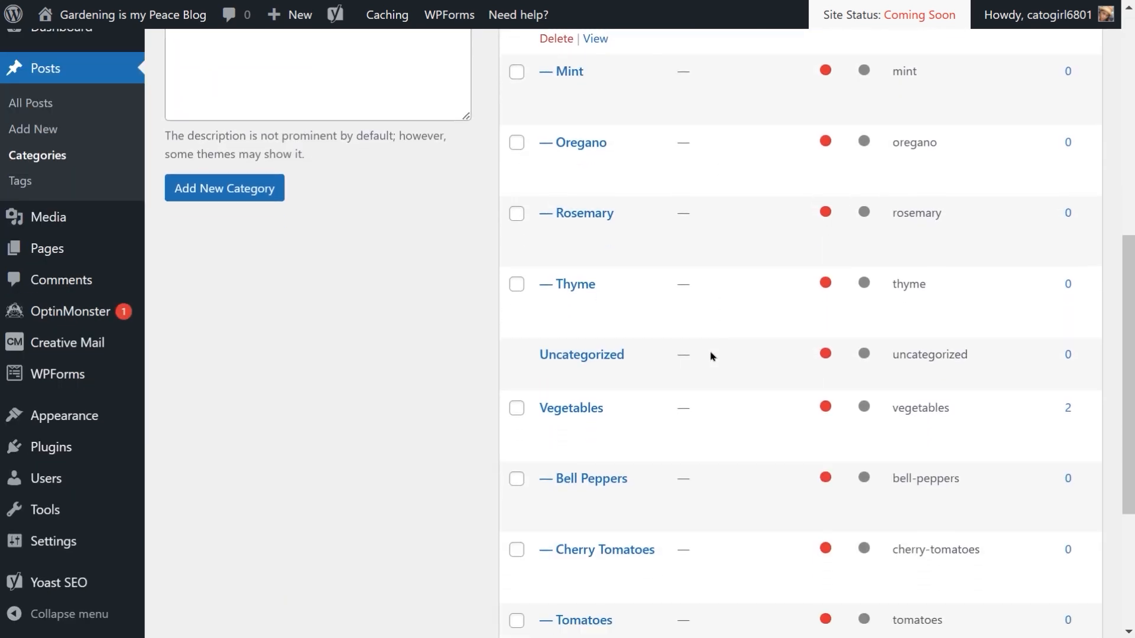
pyautogui.scroll(8, 712, 355)
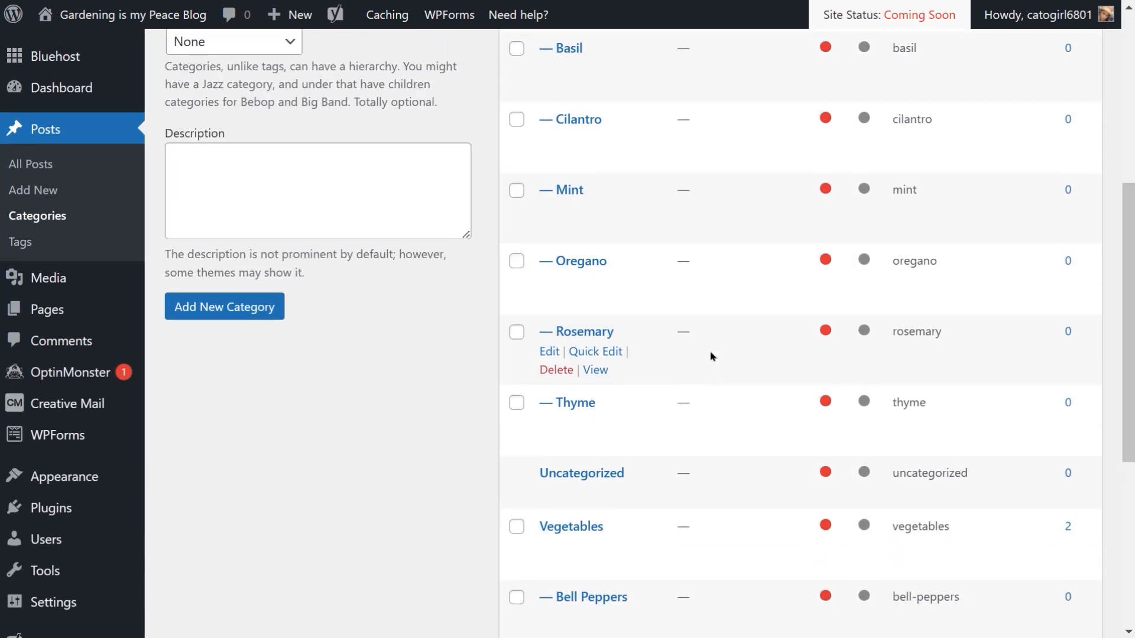
pyautogui.scroll(1, 713, 355)
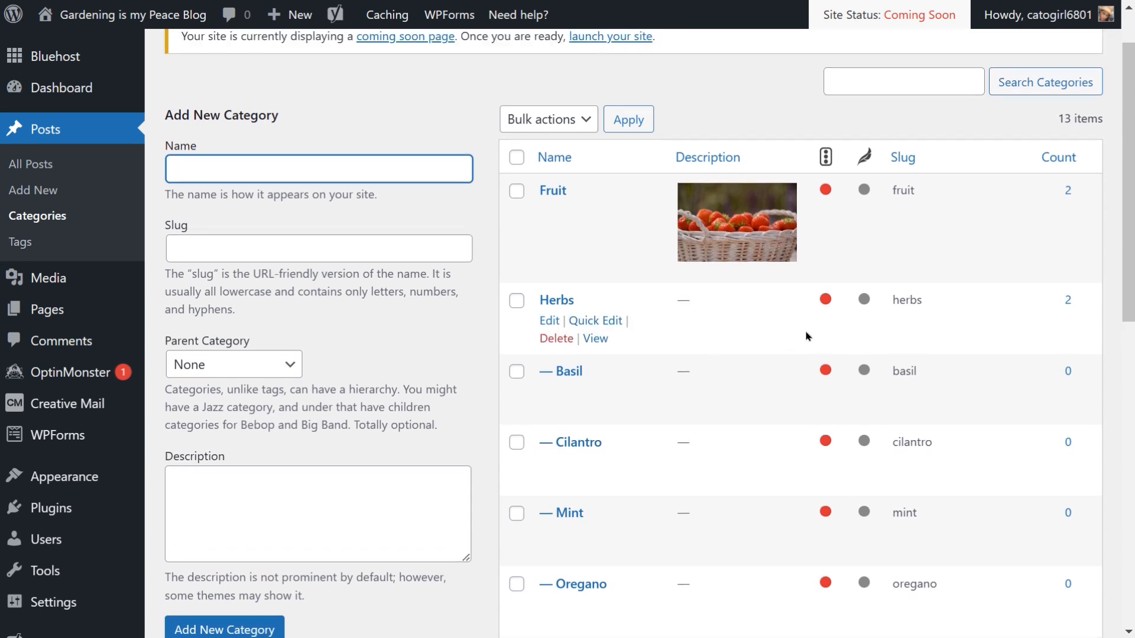
pyautogui.scroll(1, 807, 337)
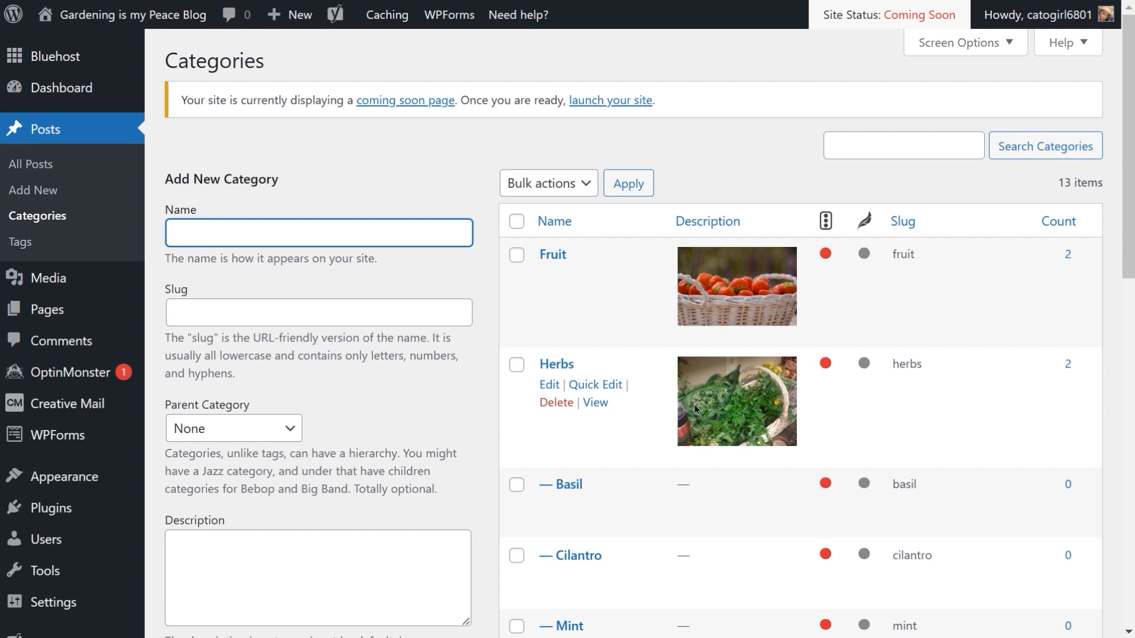
pyautogui.scroll(-1, 794, 402)
pyautogui.scroll(-5, 794, 402)
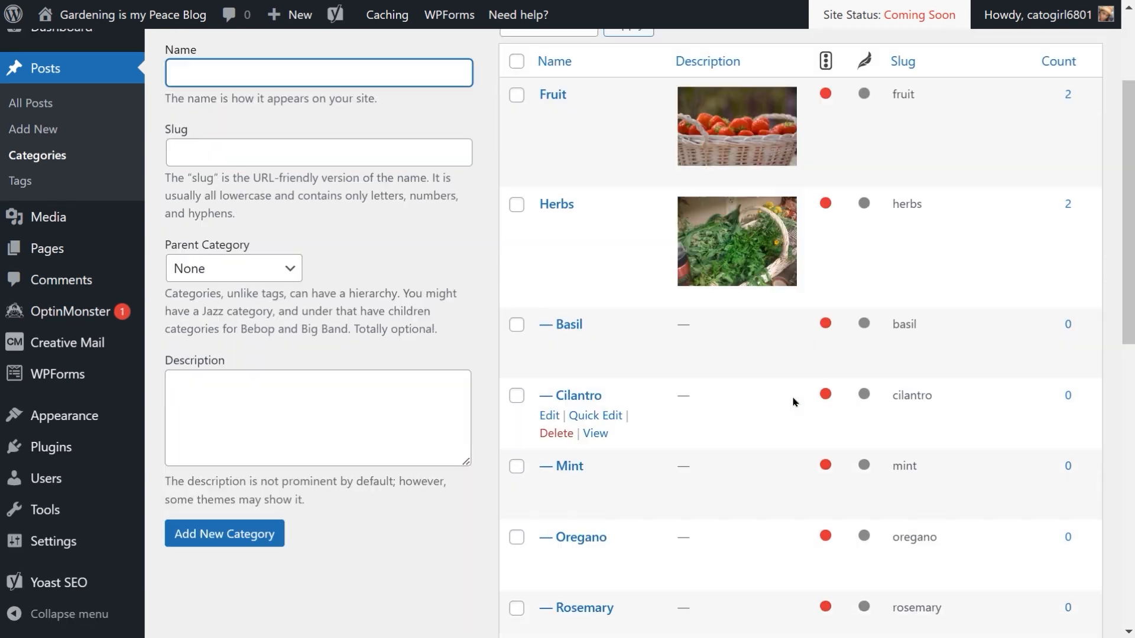
pyautogui.scroll(-1, 794, 402)
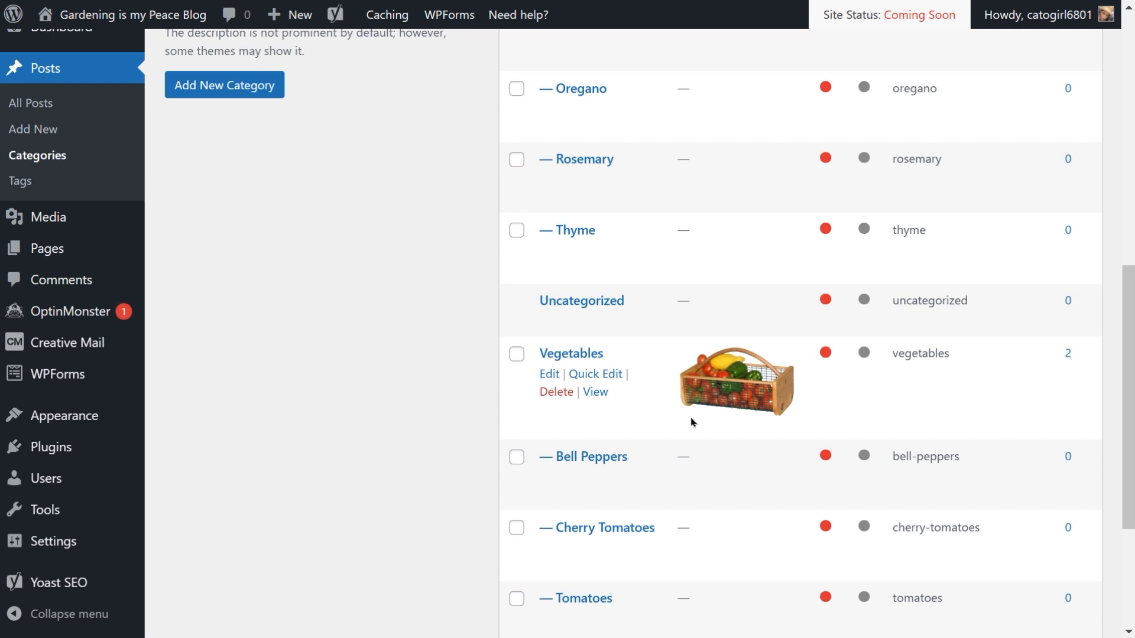
pyautogui.scroll(7, 693, 422)
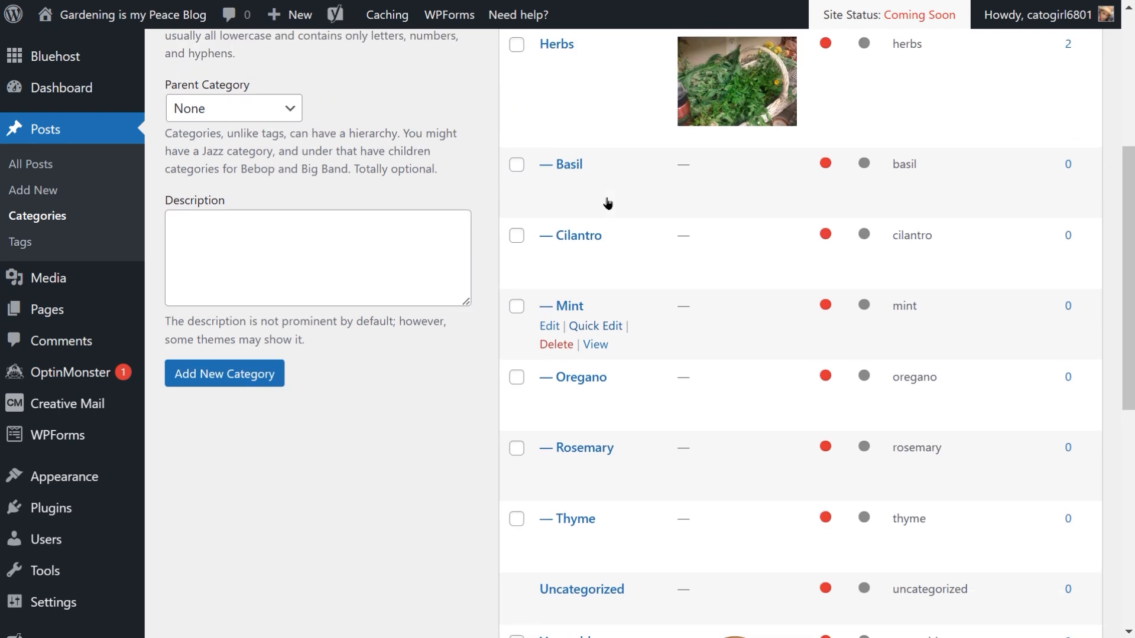
pyautogui.scroll(-5, 623, 311)
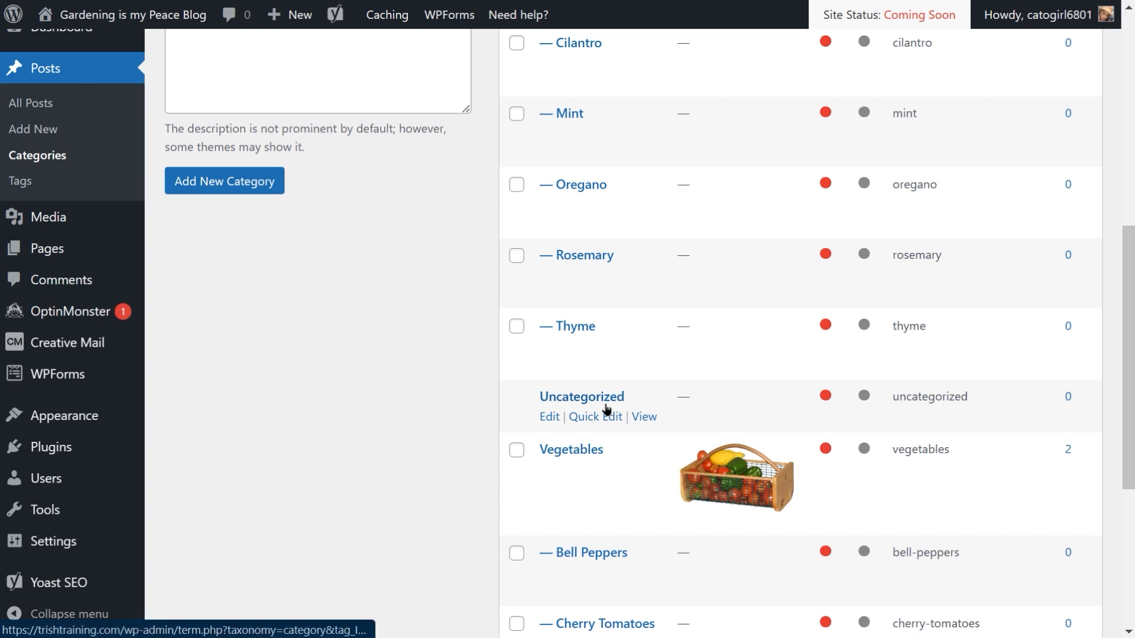
pyautogui.scroll(-1, 603, 409)
pyautogui.scroll(-5, 604, 408)
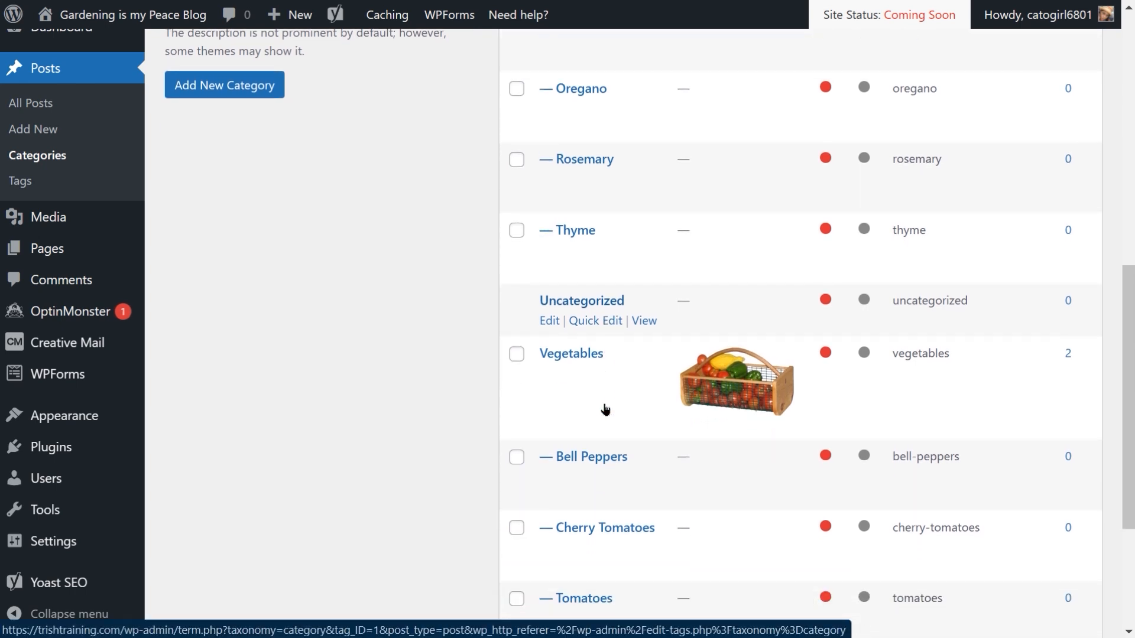
pyautogui.scroll(3, 604, 408)
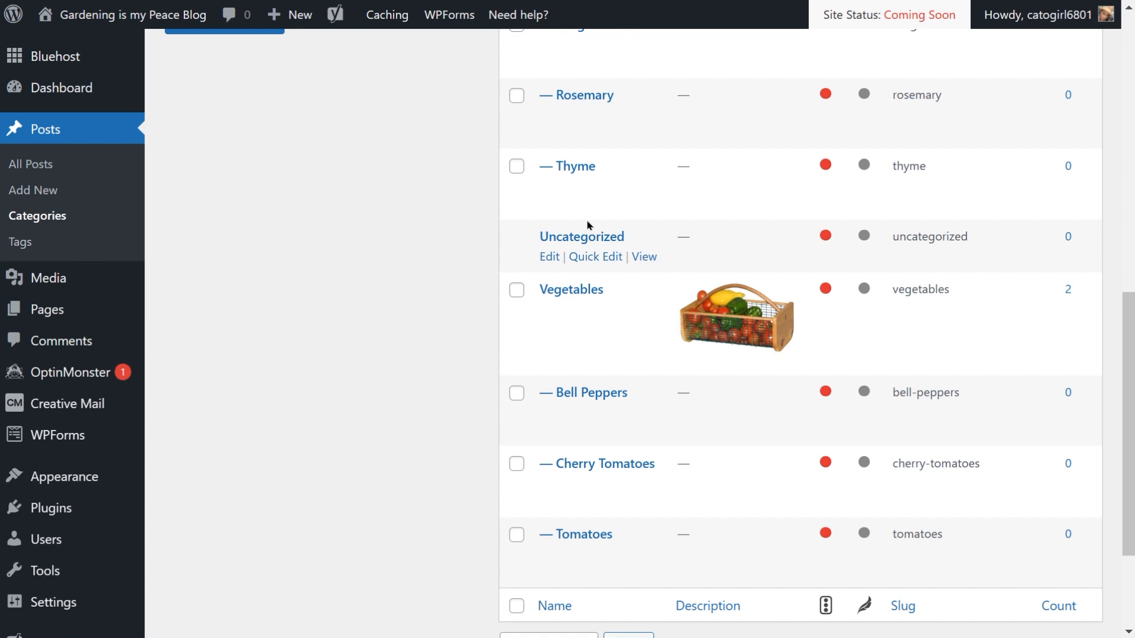
pyautogui.scroll(-4, 589, 225)
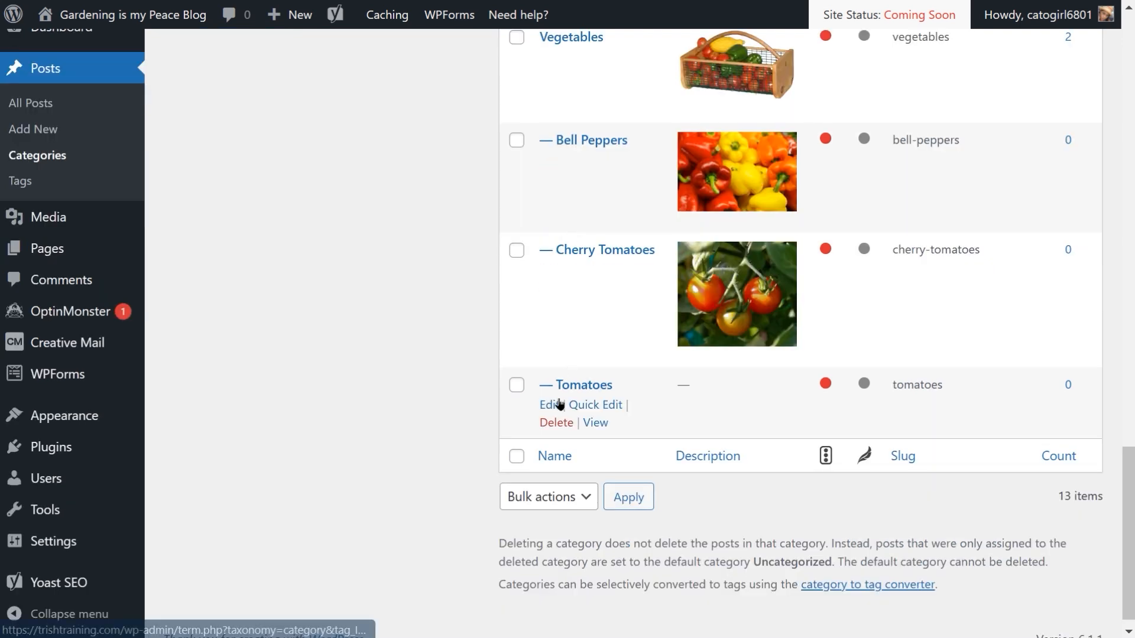
# Step: Open the Tomatoes category for editing and insert the Tomato Plant image from the media library into its description
pyautogui.click(551, 407)
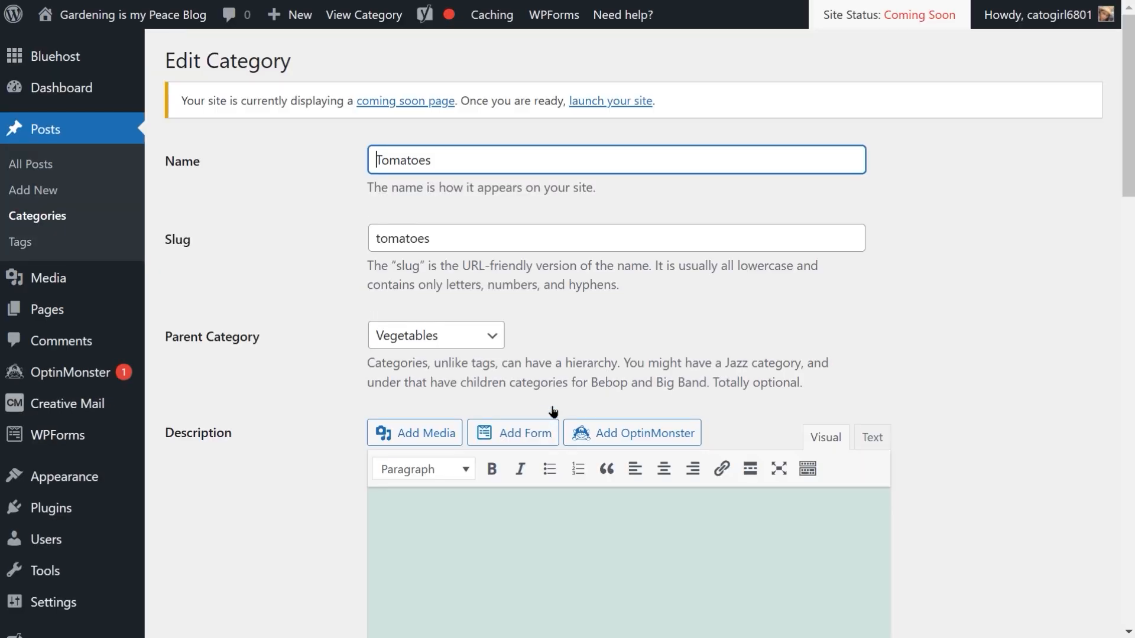
pyautogui.click(416, 436)
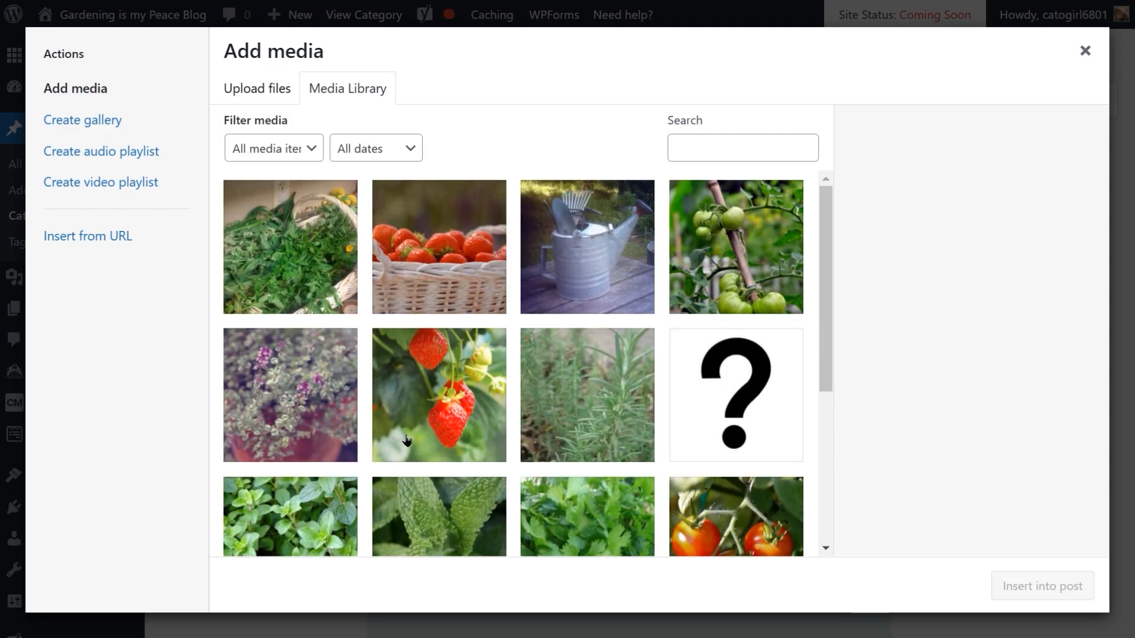
pyautogui.scroll(-3, 538, 421)
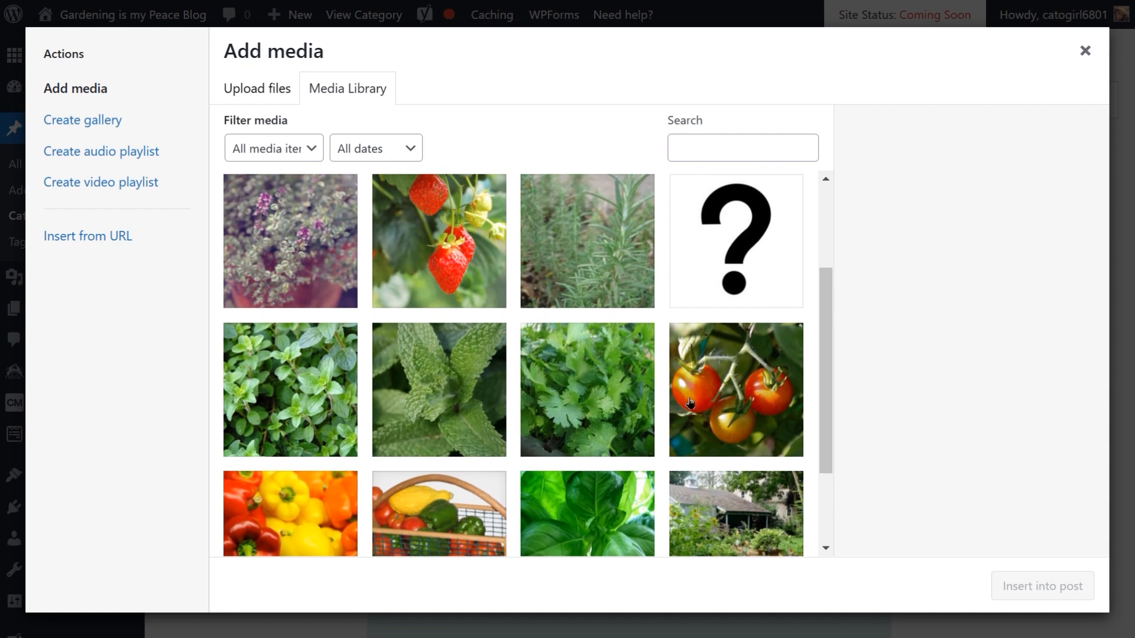
pyautogui.scroll(-2, 690, 404)
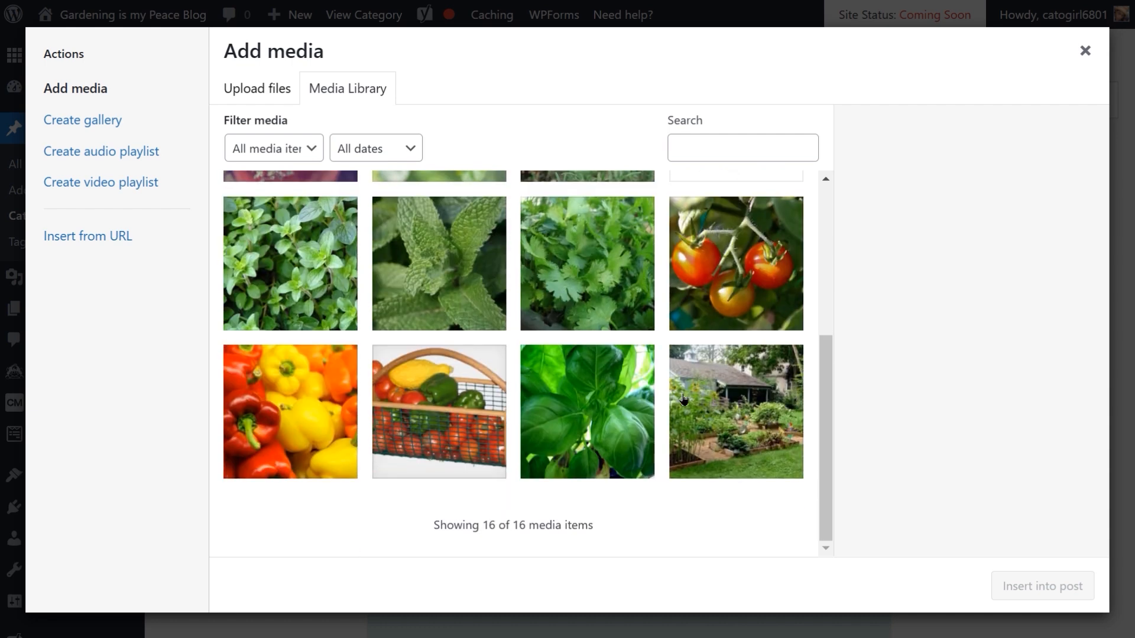
pyautogui.scroll(5, 683, 400)
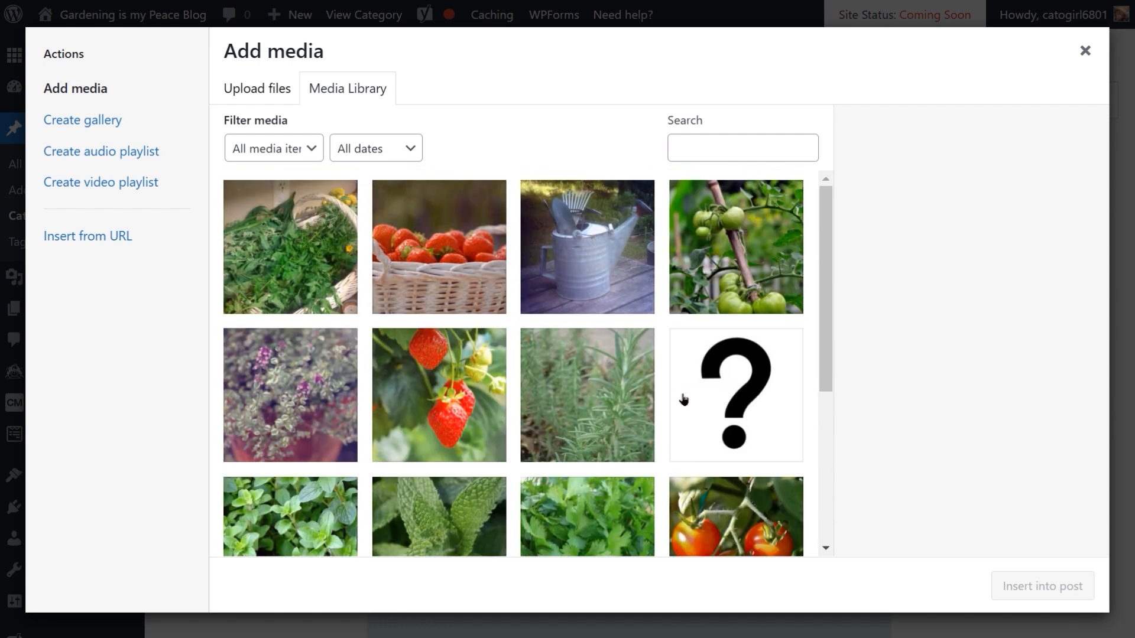
pyautogui.click(763, 255)
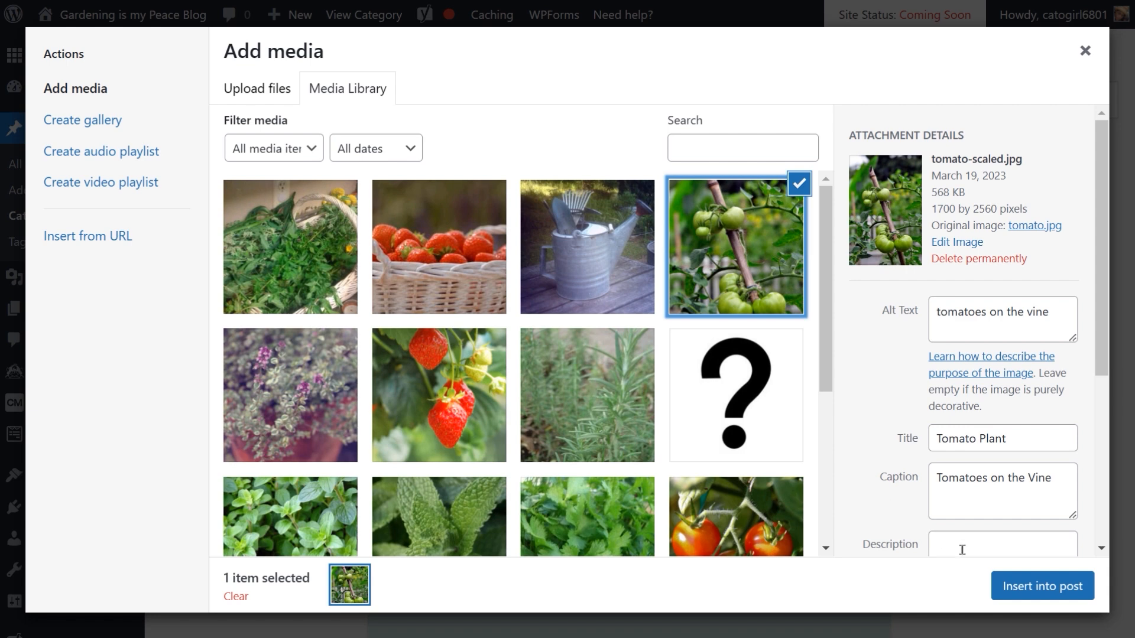
pyautogui.click(1039, 588)
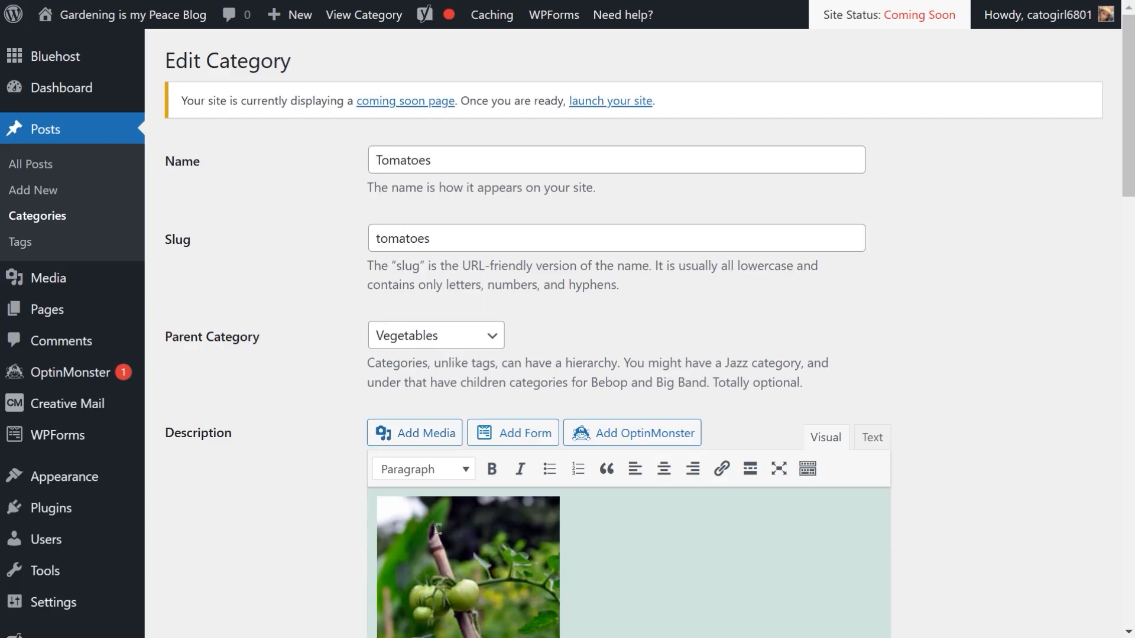
# Step: Delete the Tomatoes on the Vine caption beneath the description image and update the Tomatoes category
pyautogui.scroll(-4, 550, 536)
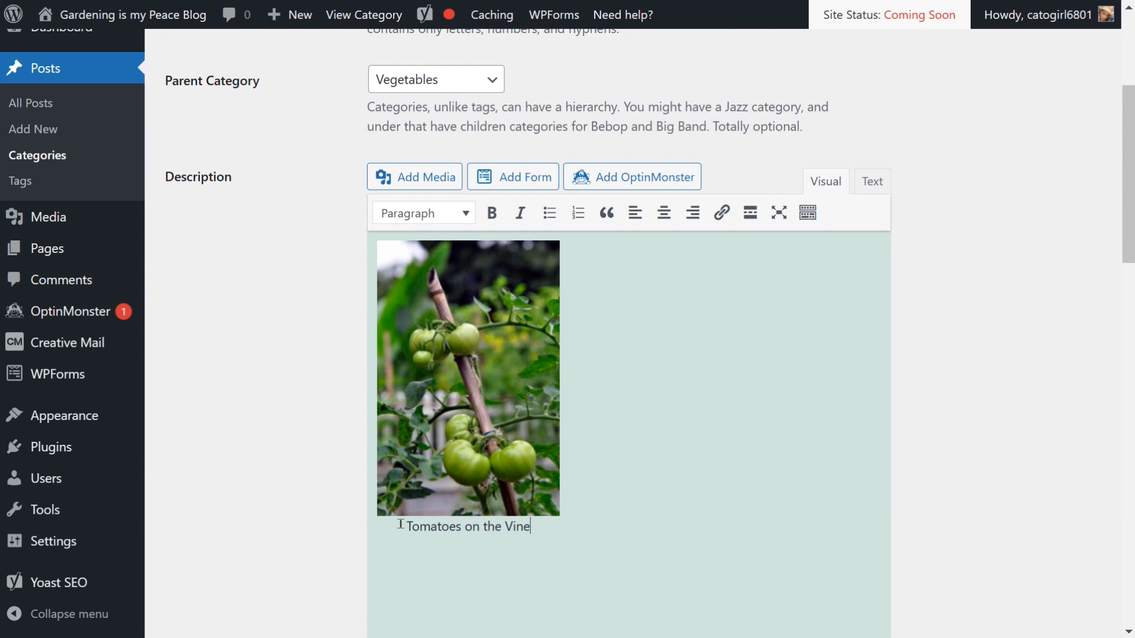
pyautogui.moveTo(405, 527); pyautogui.dragTo(570, 528)
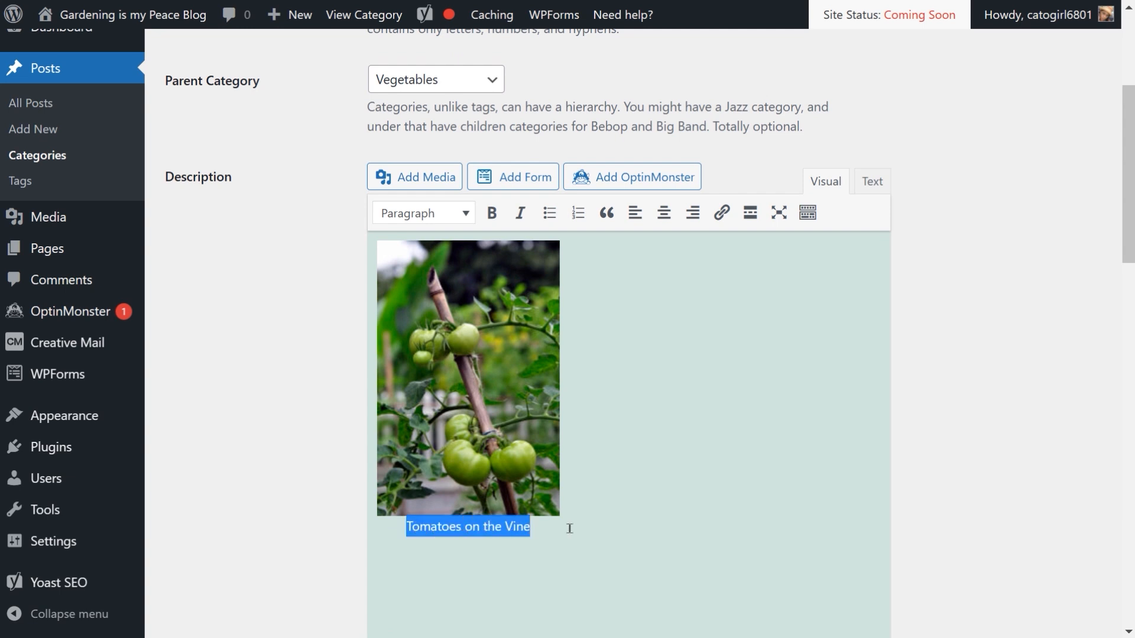
pyautogui.press('BackSpace')
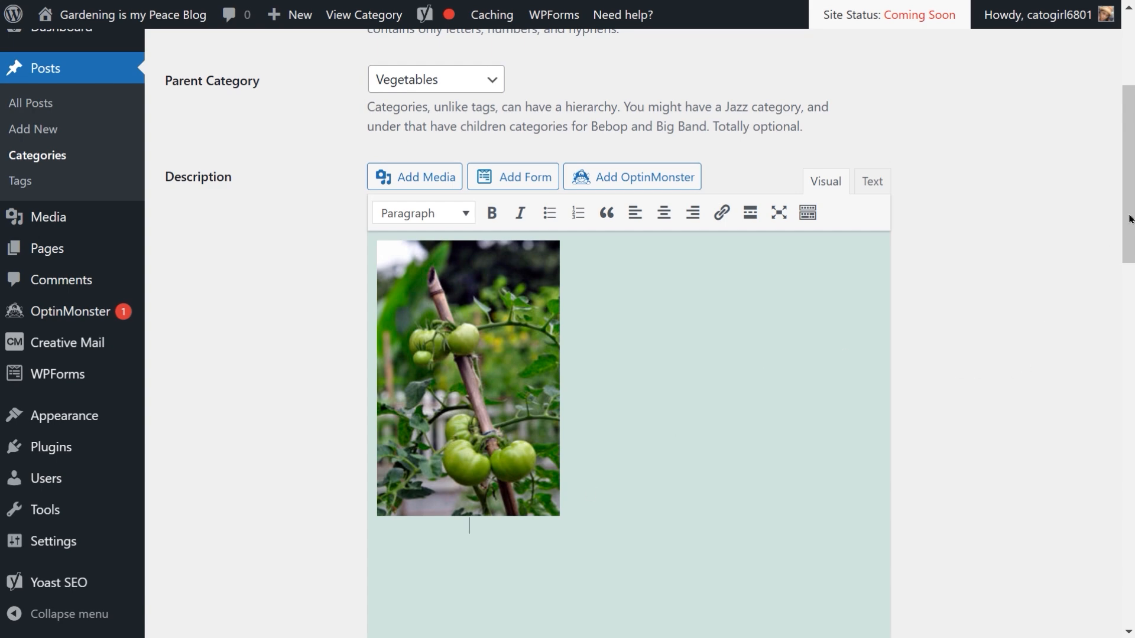
pyautogui.moveTo(1131, 224); pyautogui.dragTo(1056, 603)
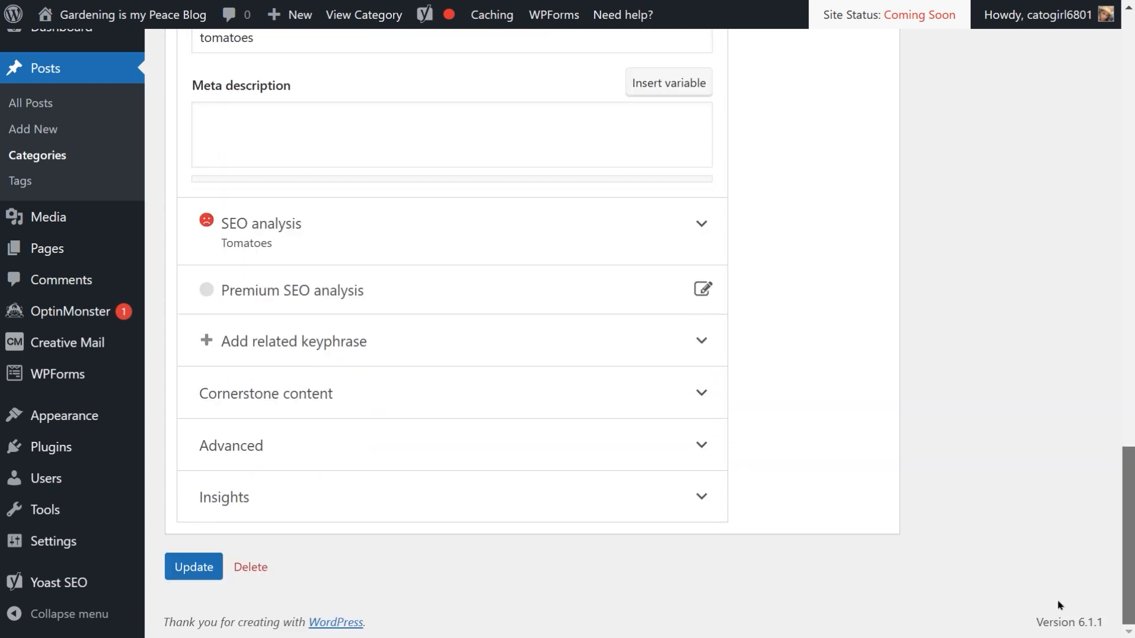
pyautogui.click(201, 573)
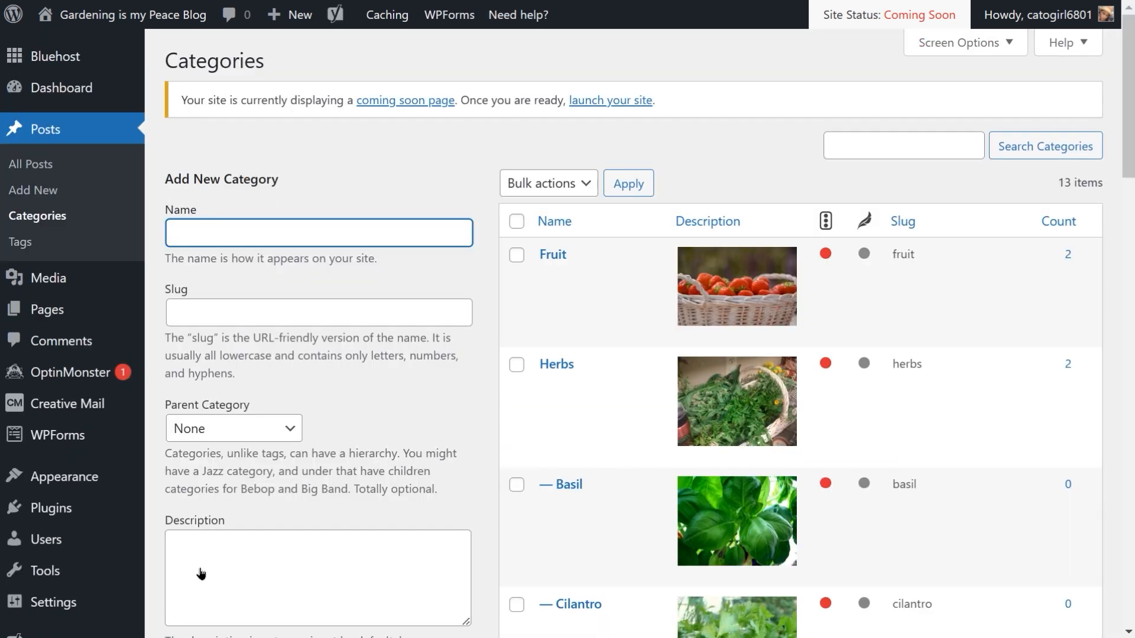
# Step: Scroll through the categories list to check the images in each category's description
pyautogui.scroll(-3, 849, 413)
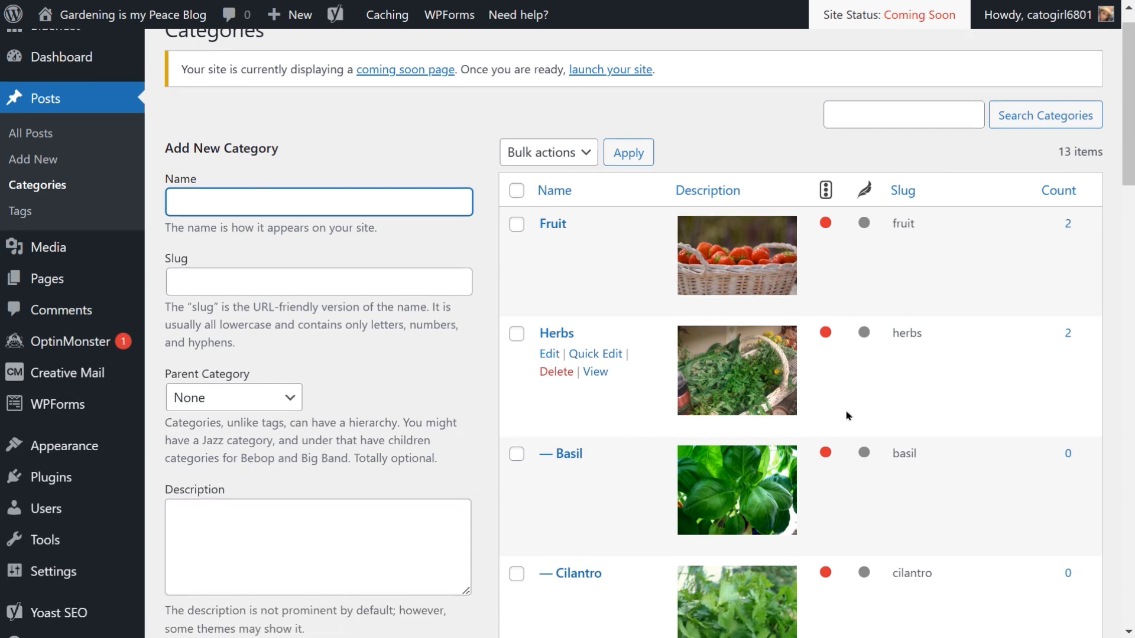
pyautogui.scroll(-10, 848, 416)
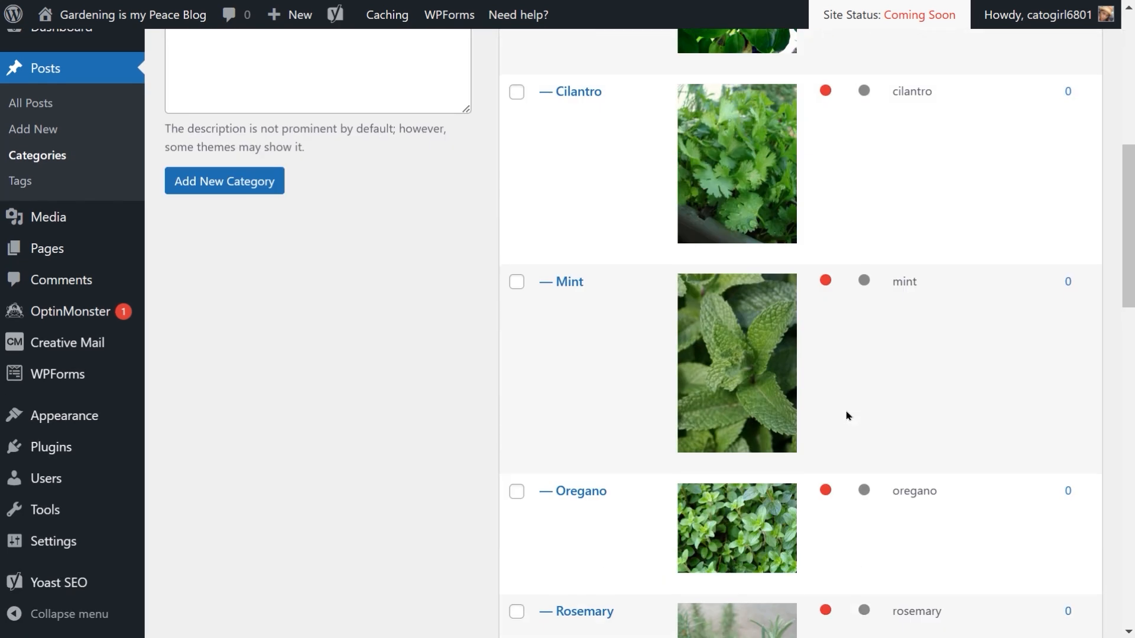
pyautogui.scroll(-9, 848, 415)
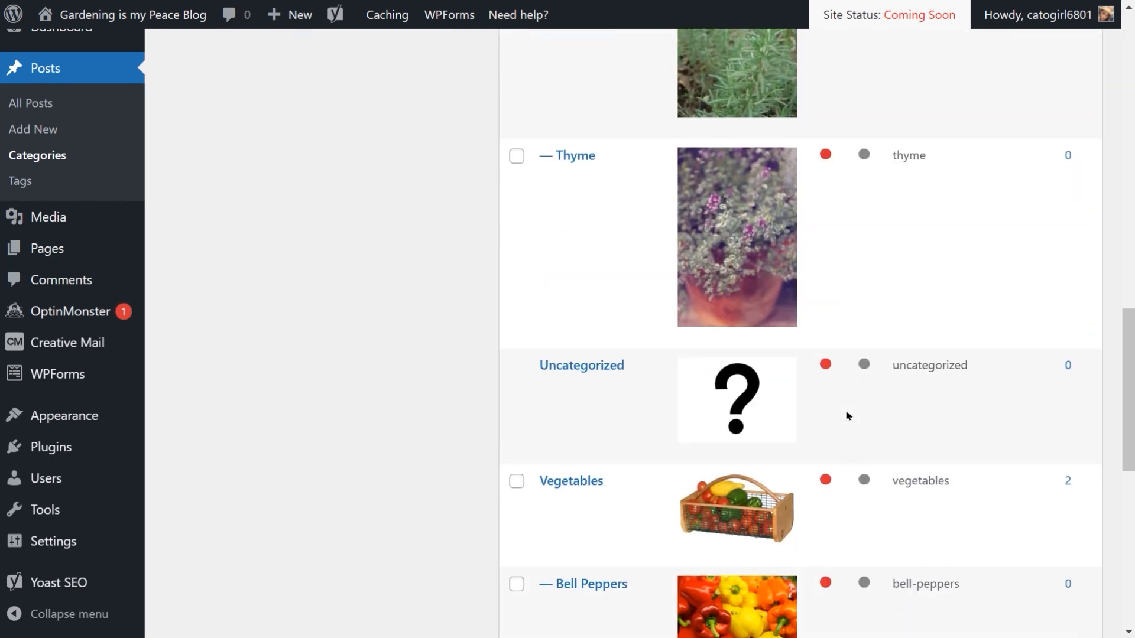
pyautogui.scroll(-4, 849, 416)
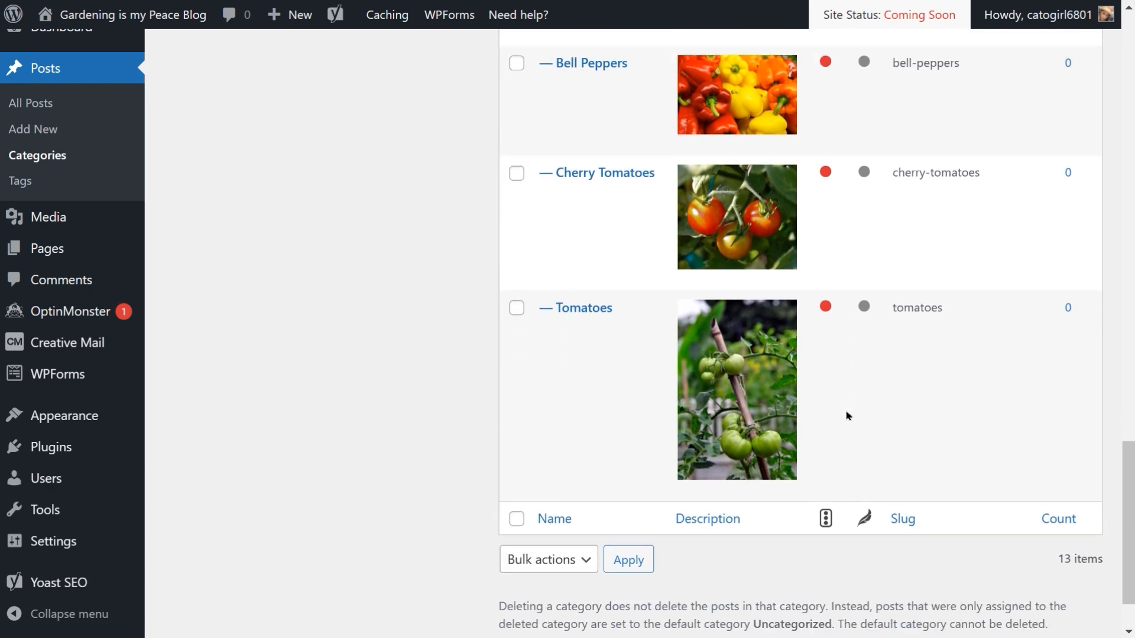
pyautogui.scroll(6, 849, 415)
pyautogui.scroll(15, 849, 416)
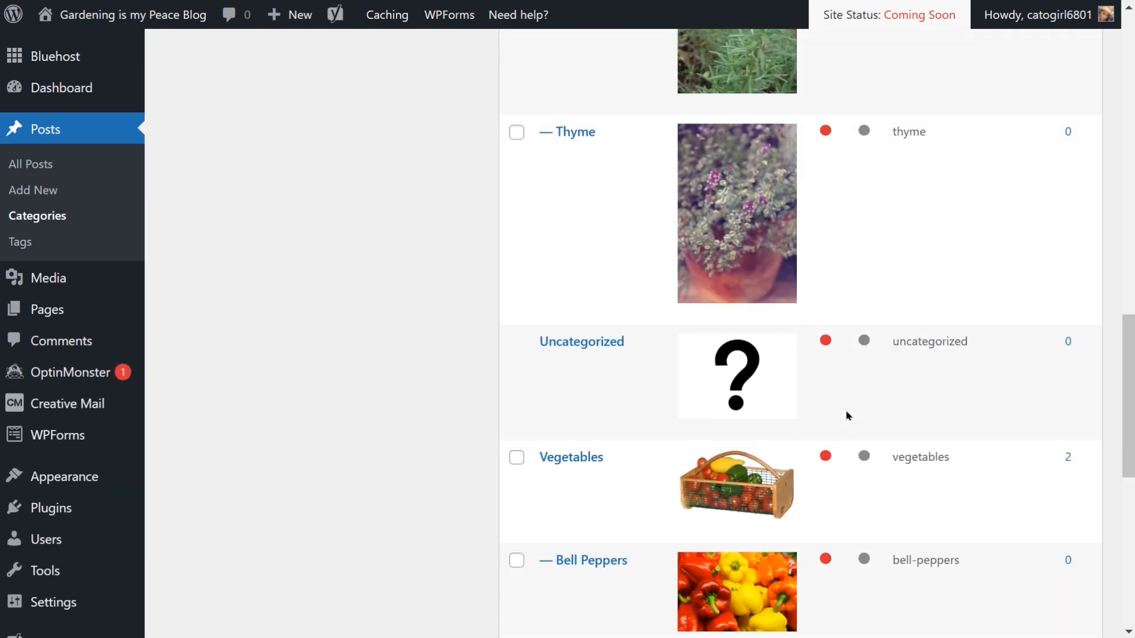
pyautogui.scroll(9, 848, 416)
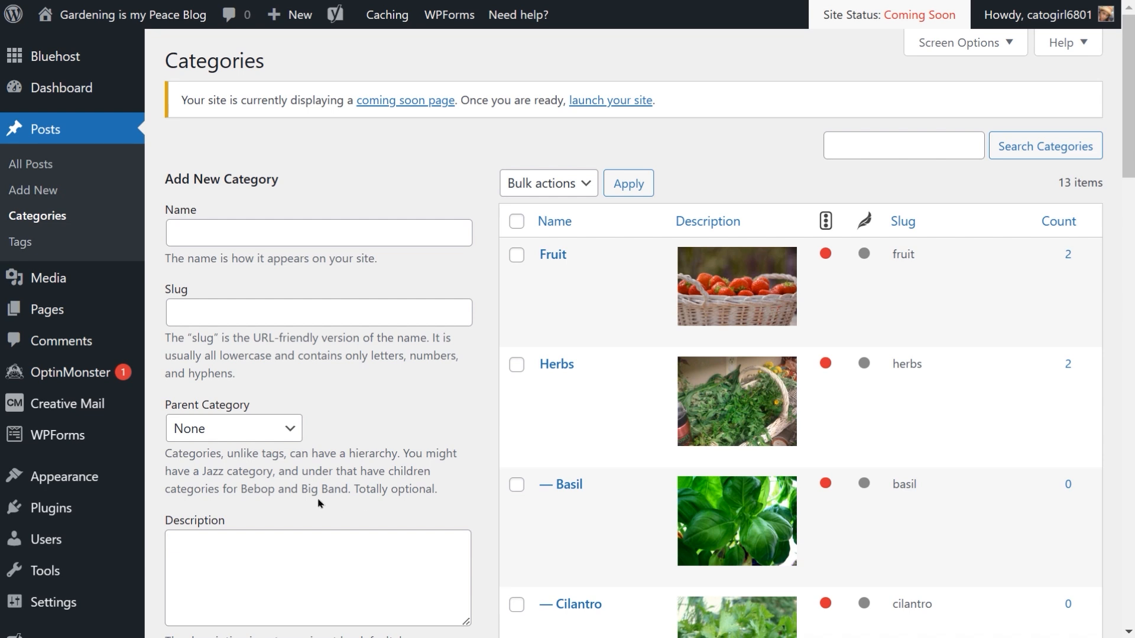
# Step: Open the Menus page and load the Primary menu to examine its items and settings
pyautogui.moveTo(42, 488)
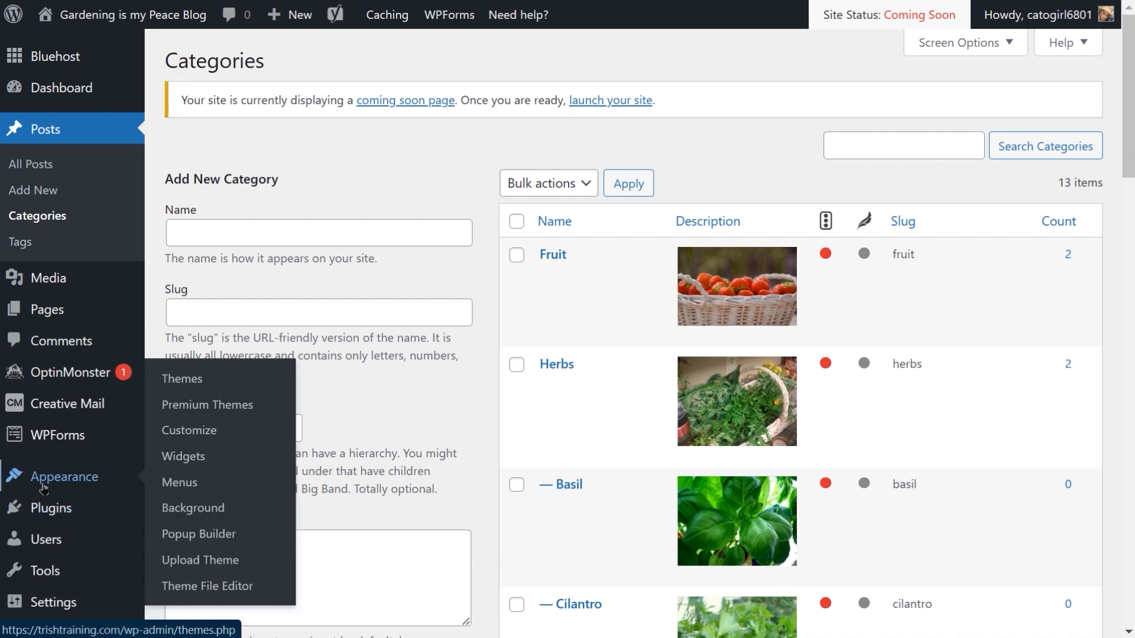
pyautogui.click(190, 486)
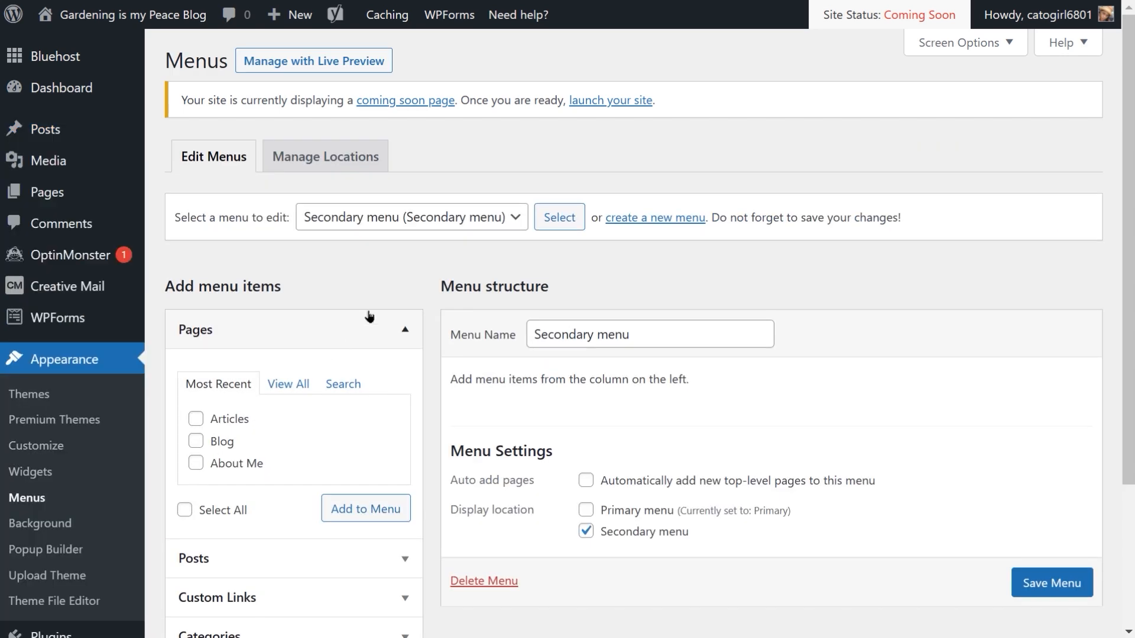
pyautogui.scroll(-1, 409, 277)
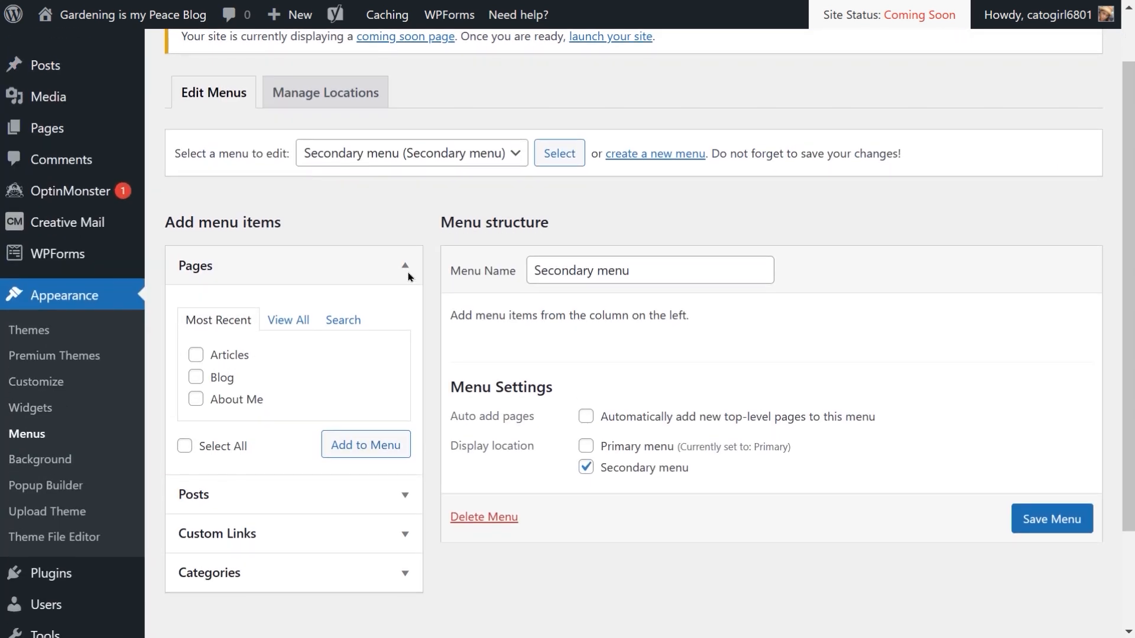
pyautogui.scroll(1, 409, 277)
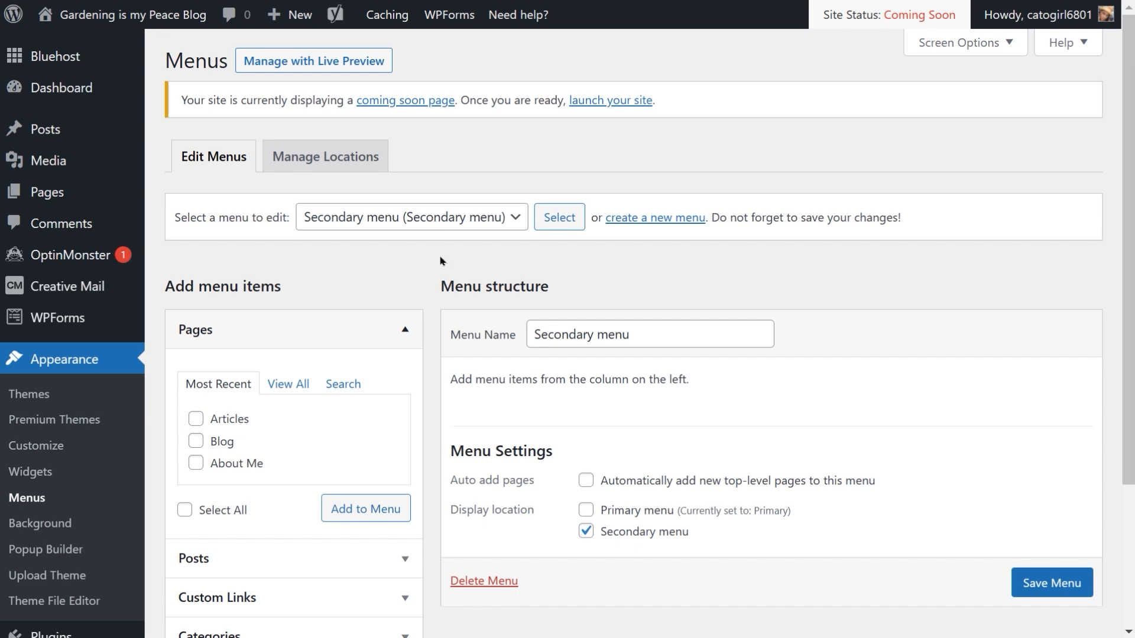
pyautogui.click(516, 222)
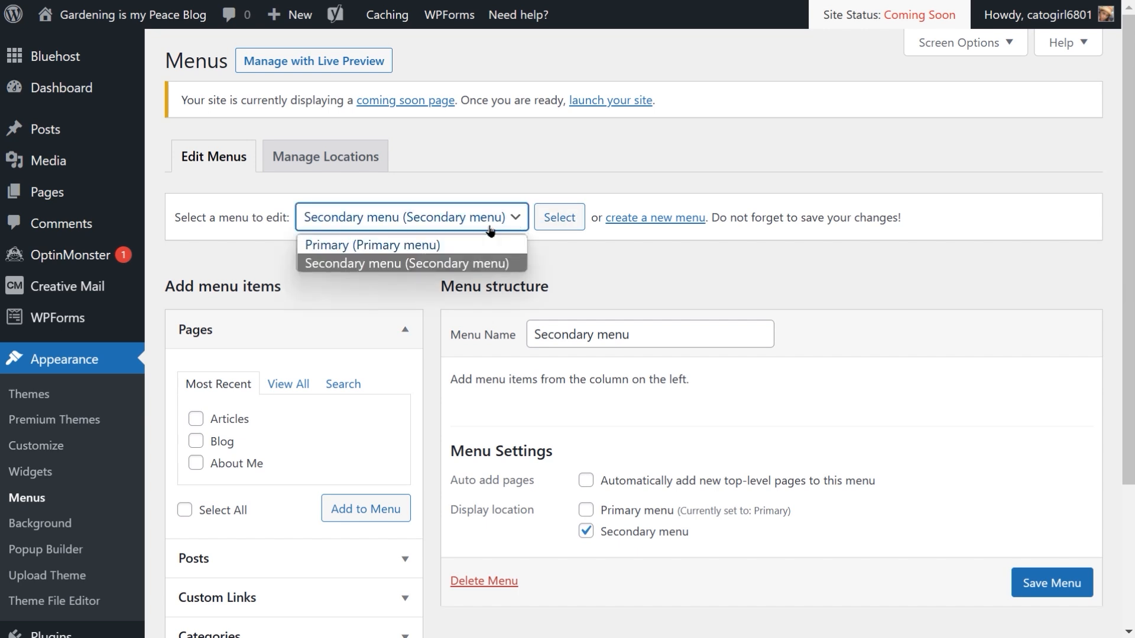
pyautogui.click(418, 245)
pyautogui.scroll(-3, 394, 274)
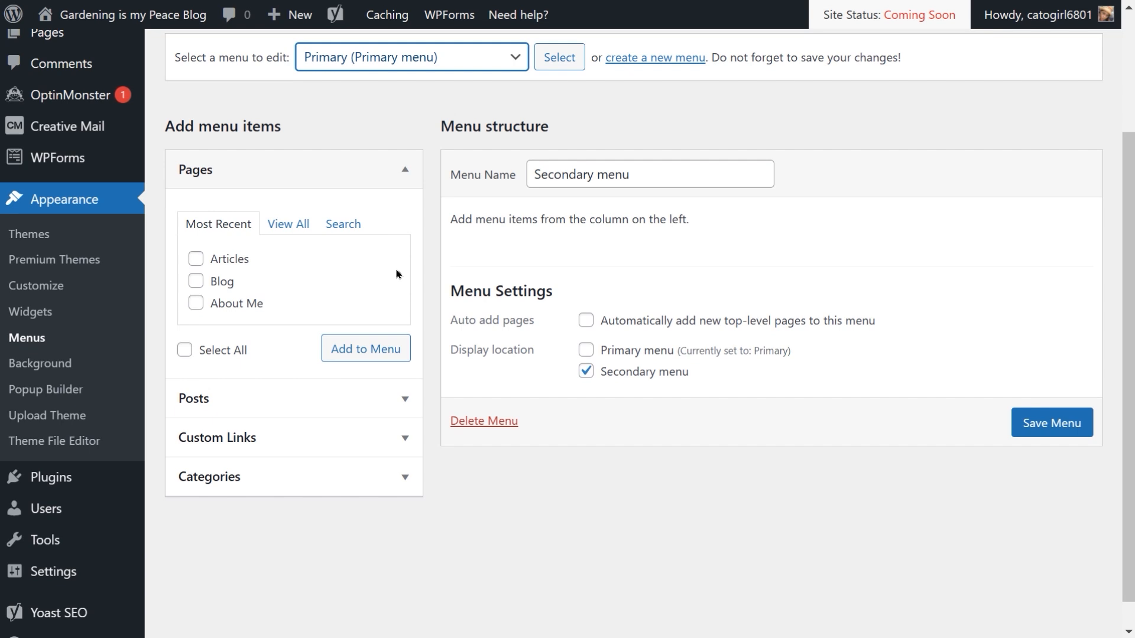
pyautogui.click(557, 58)
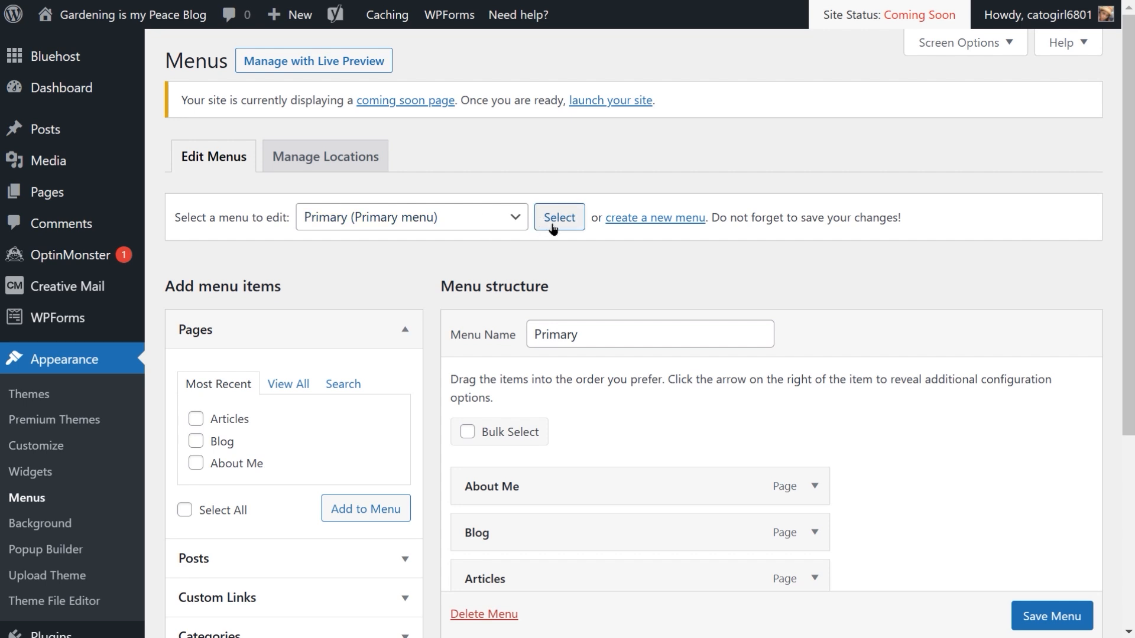
pyautogui.scroll(-1, 502, 284)
pyautogui.scroll(-1, 503, 284)
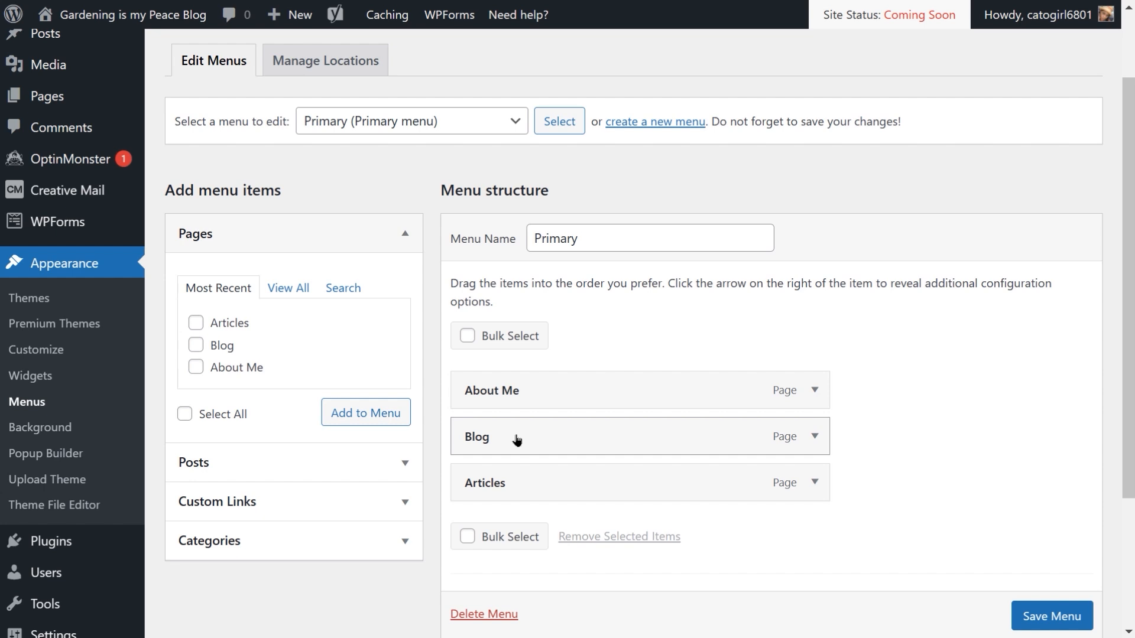
pyautogui.scroll(-3, 517, 440)
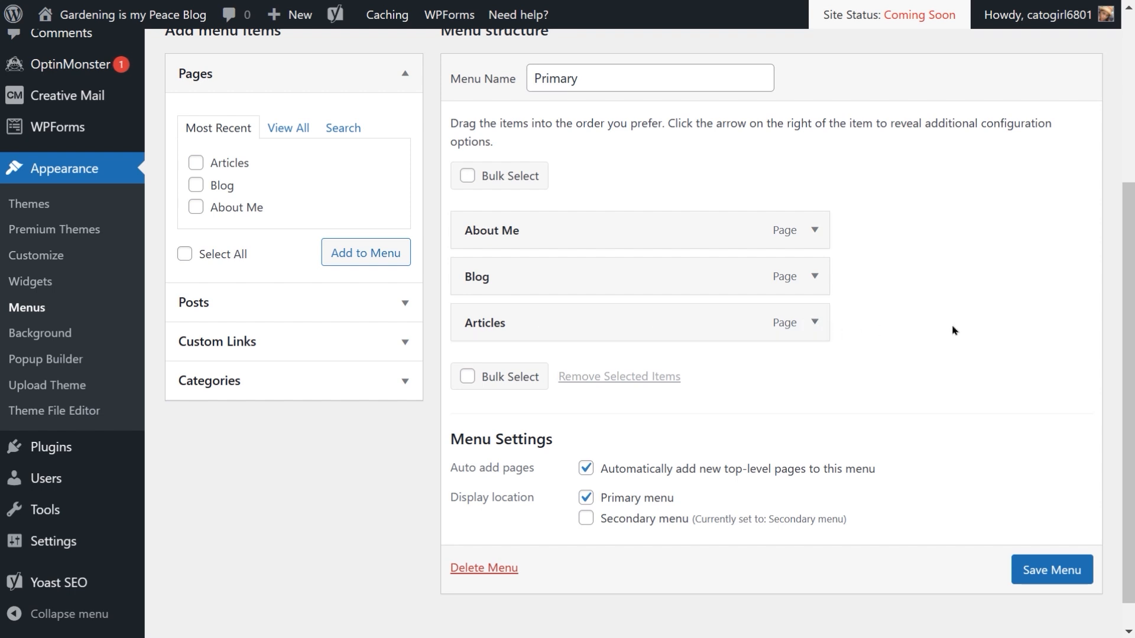
pyautogui.scroll(2, 656, 260)
pyautogui.scroll(3, 656, 260)
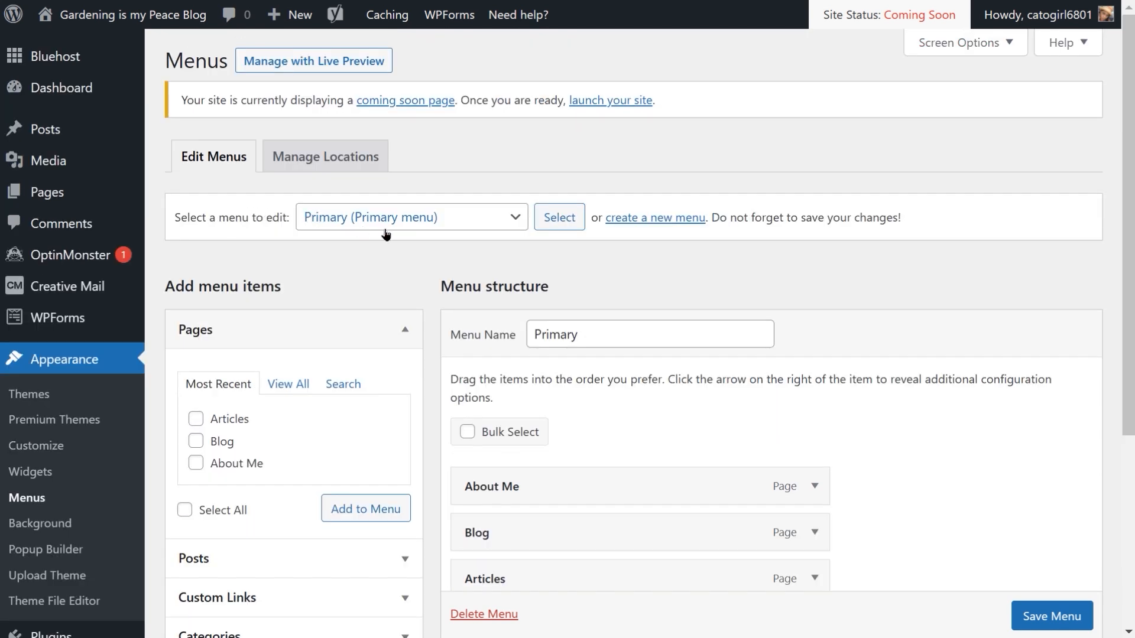
# Step: Load the Secondary menu, add the Vegetables, Herbs and Fruit categories to it, and save the menu
pyautogui.click(522, 223)
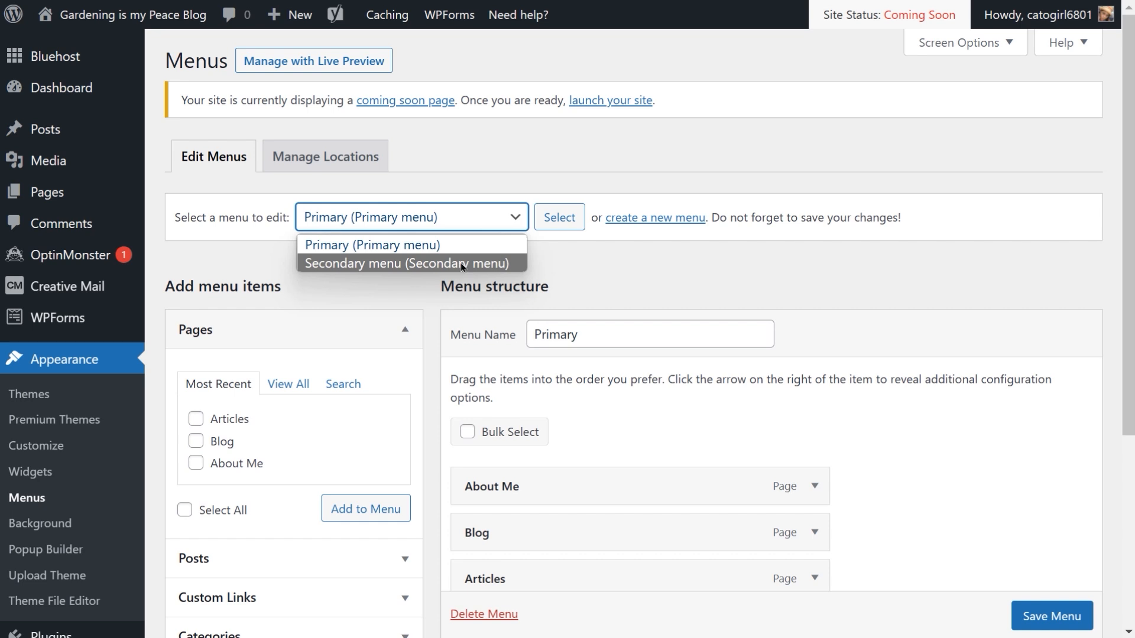
pyautogui.click(463, 264)
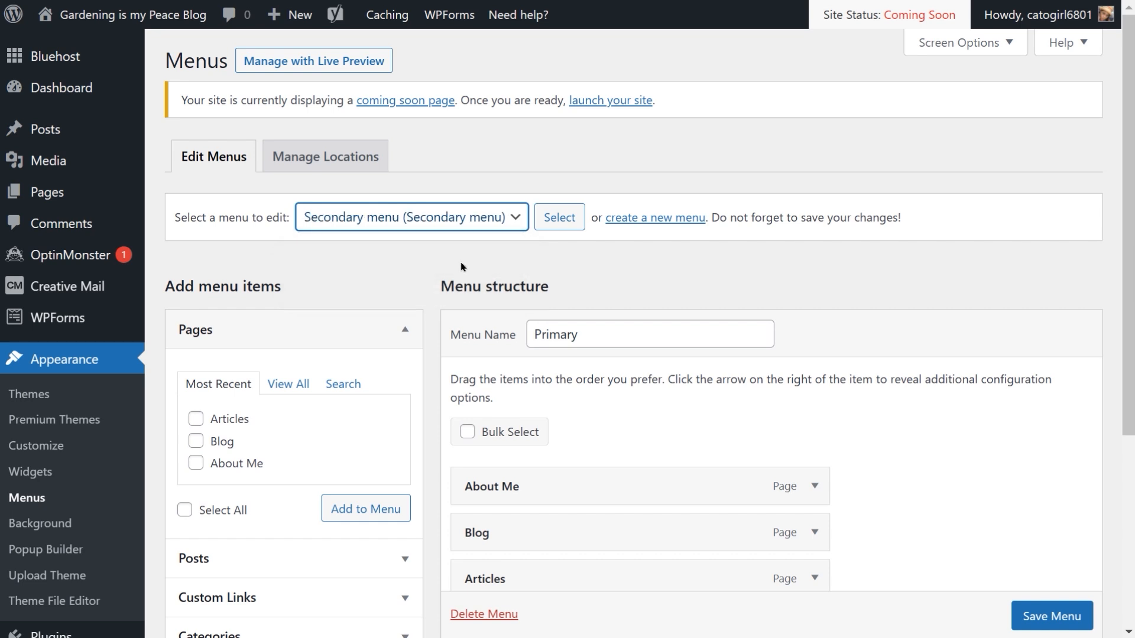
pyautogui.click(553, 222)
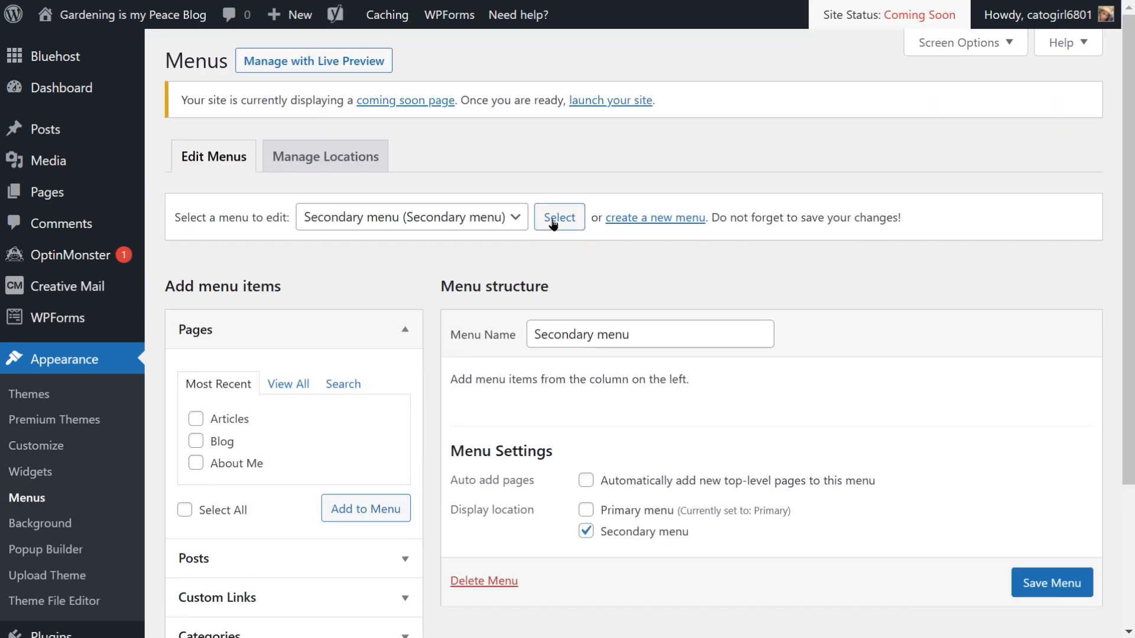
pyautogui.scroll(-2, 553, 223)
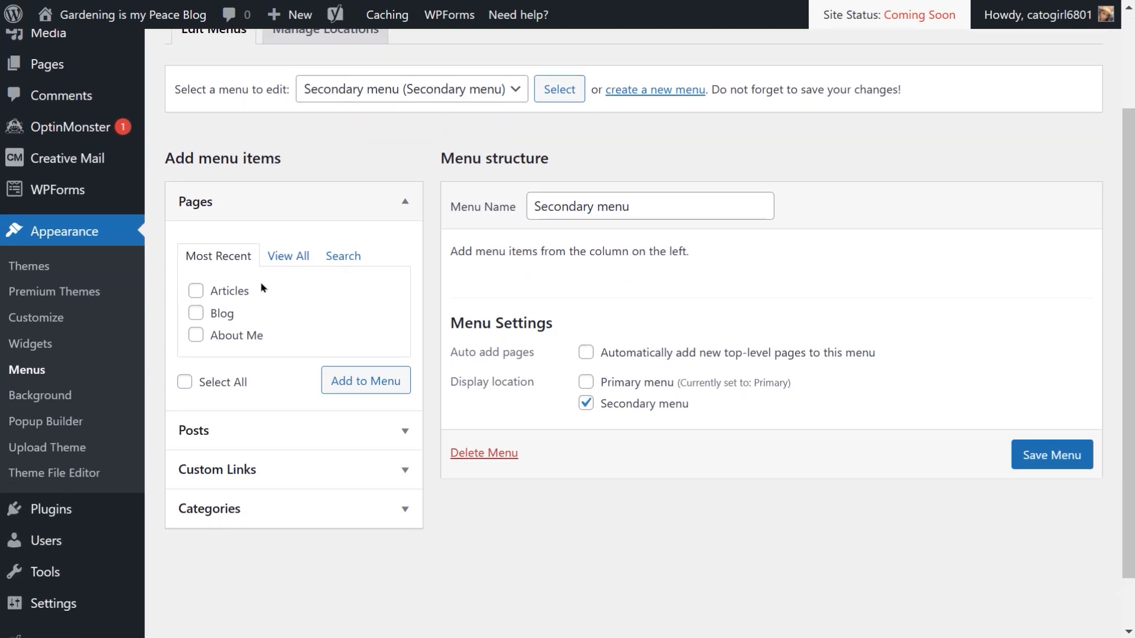
pyautogui.click(406, 510)
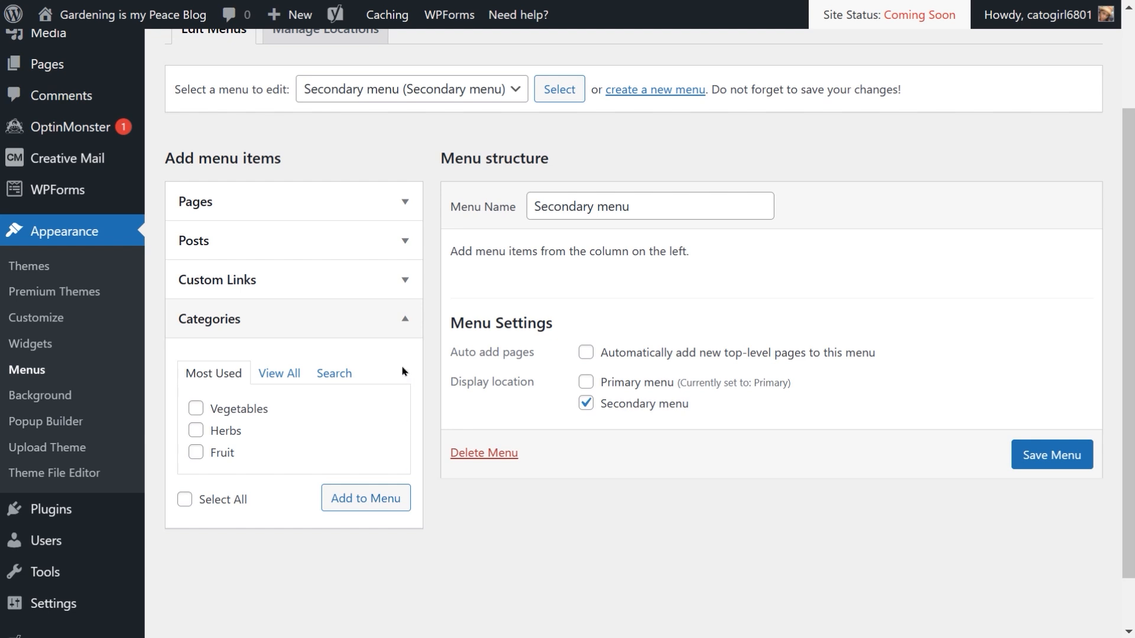
pyautogui.click(196, 409)
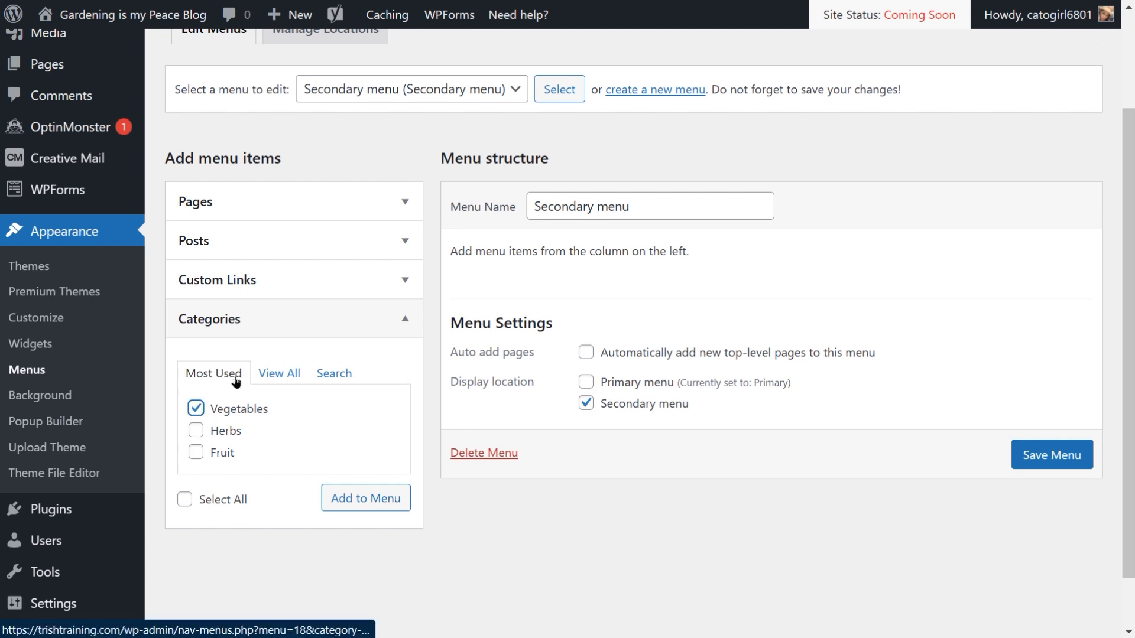
pyautogui.click(197, 431)
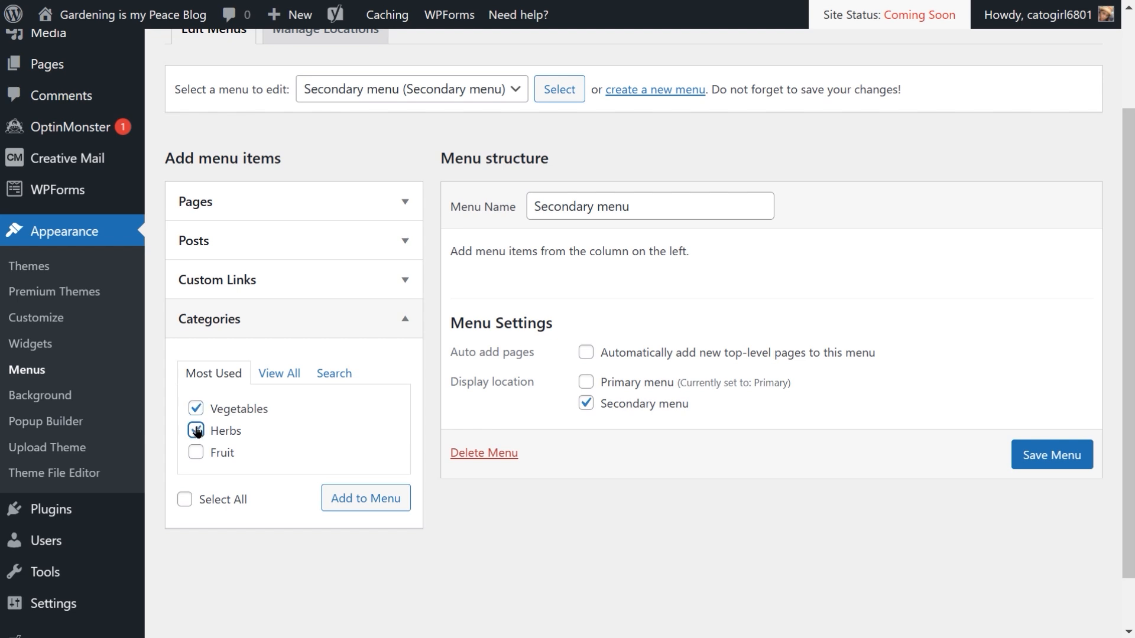
pyautogui.click(200, 452)
pyautogui.click(365, 499)
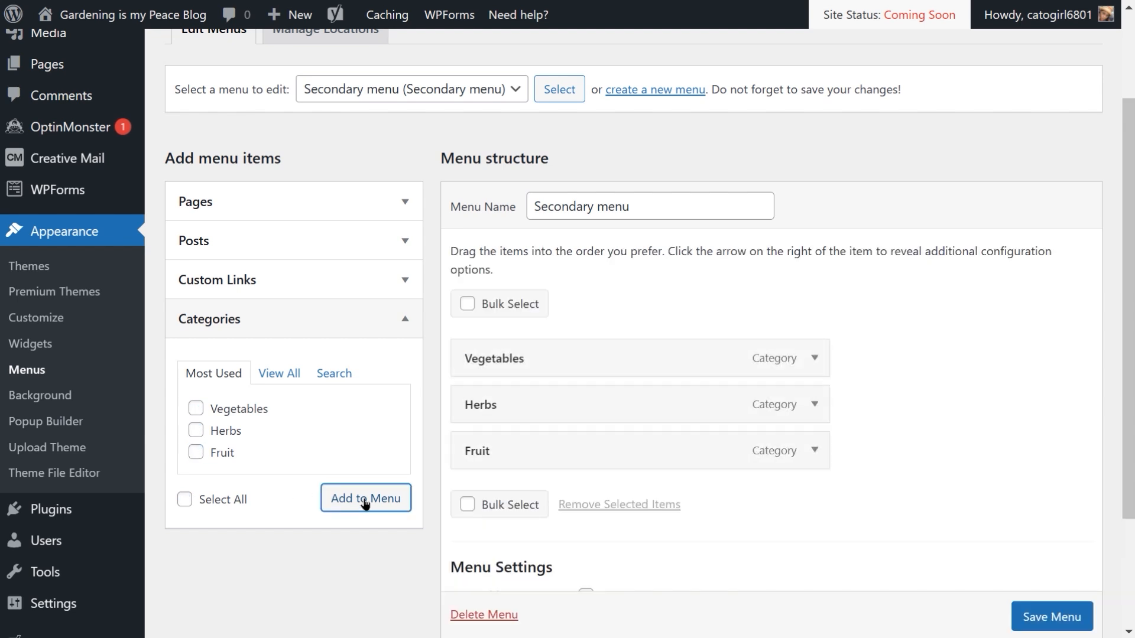
pyautogui.scroll(-3, 679, 425)
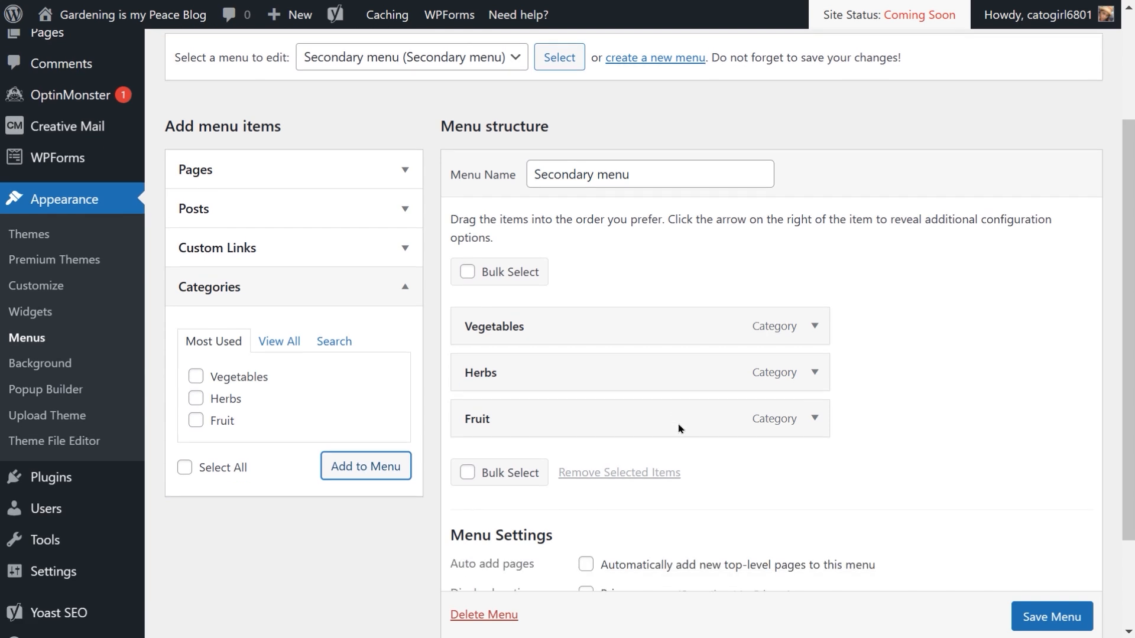
pyautogui.scroll(-1, 680, 421)
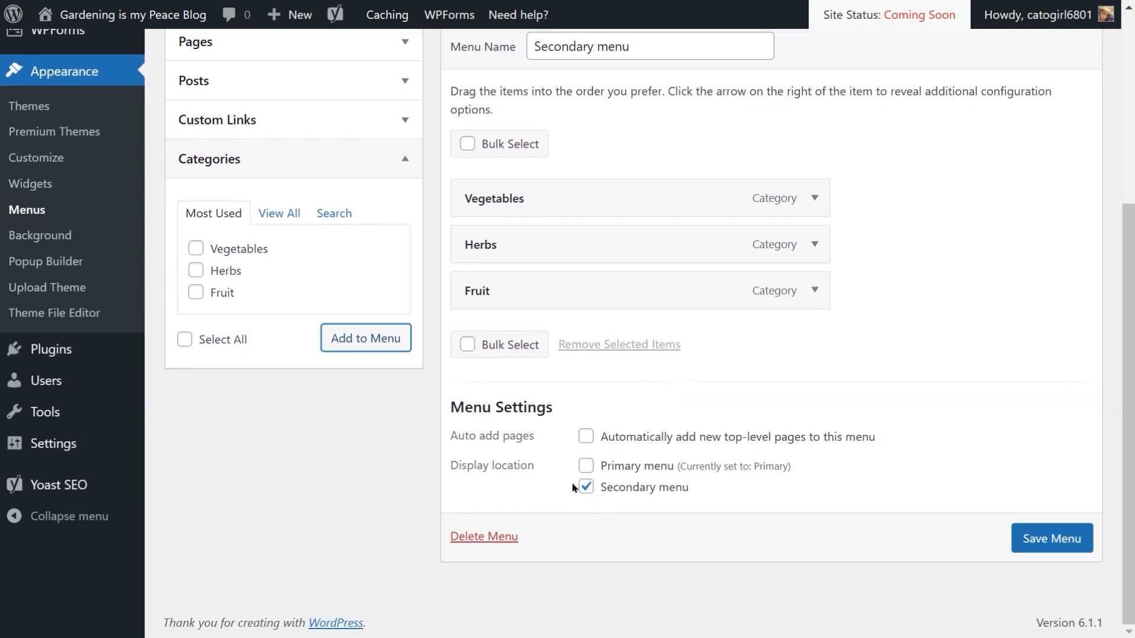
pyautogui.click(1037, 542)
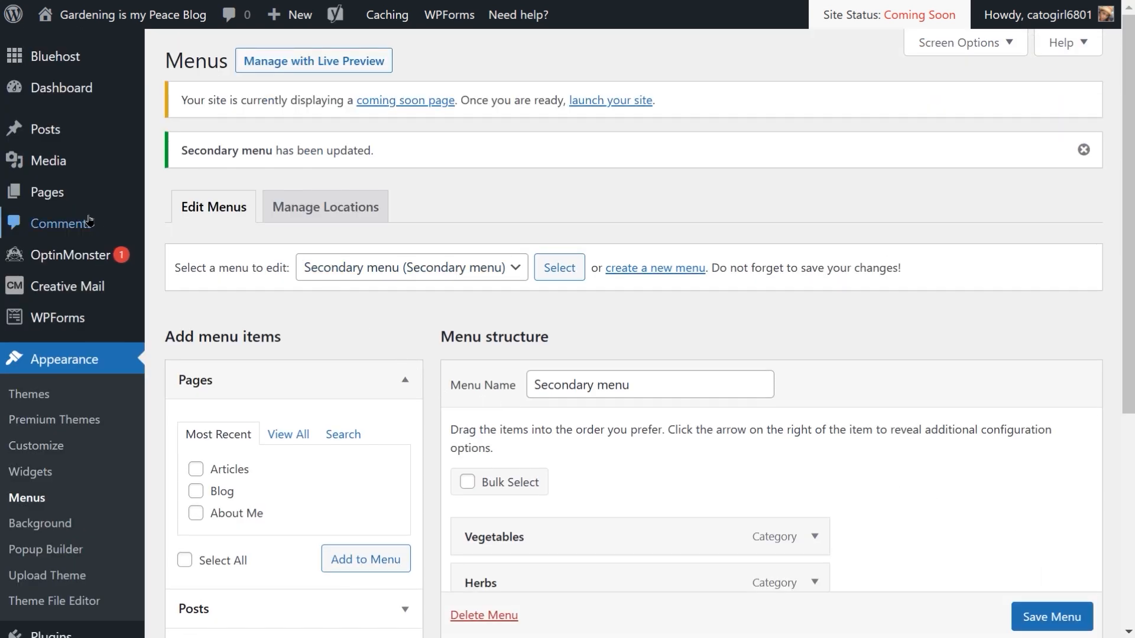
# Step: Open the About Me page on the live site and scroll down to examine its footer menu and categories
pyautogui.click(62, 191)
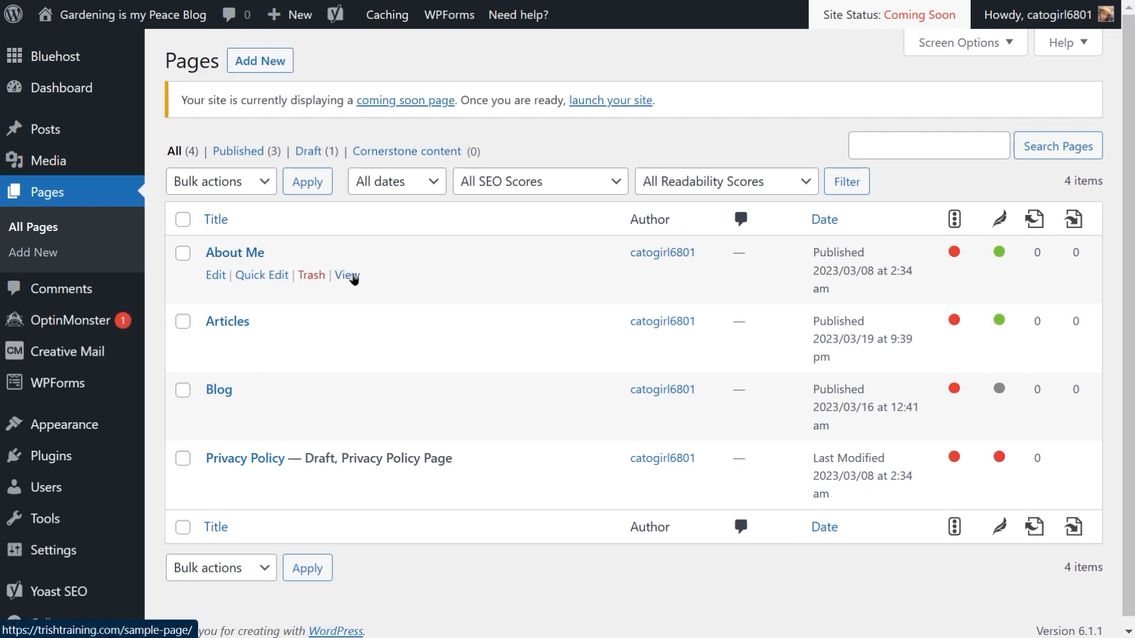
pyautogui.click(347, 276)
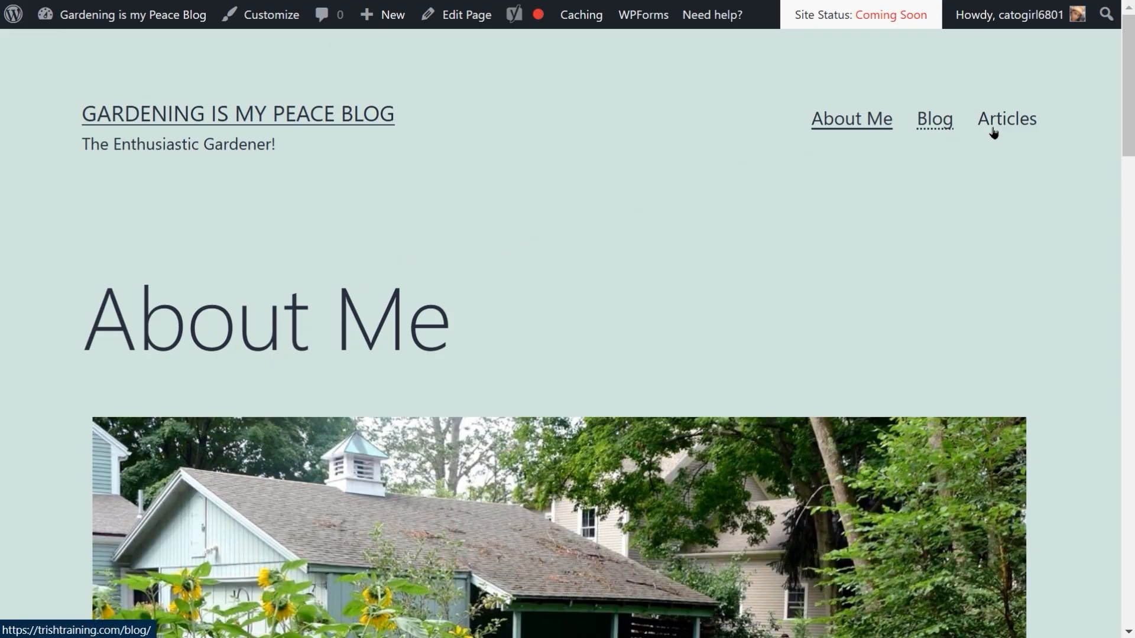
pyautogui.scroll(-4, 798, 188)
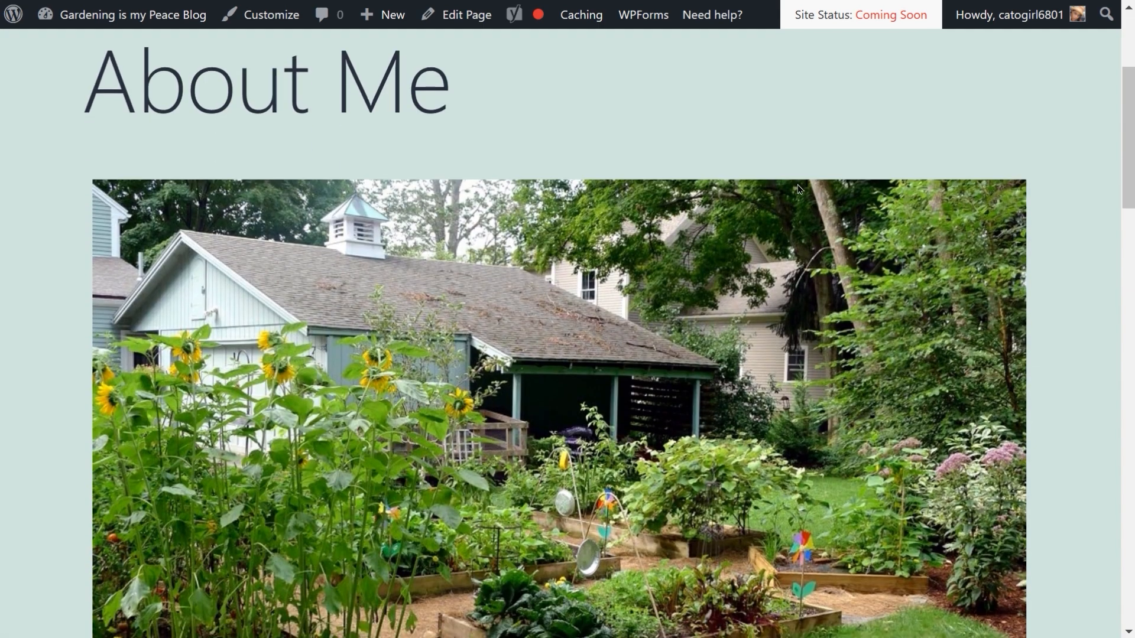
pyautogui.scroll(-10, 798, 188)
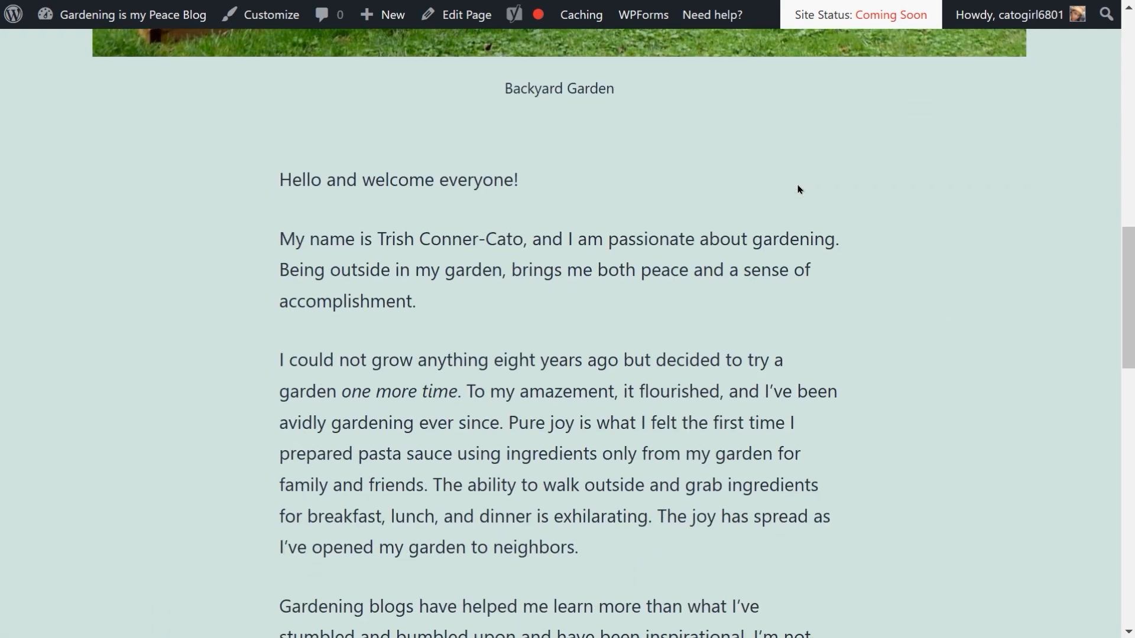
pyautogui.scroll(-15, 798, 189)
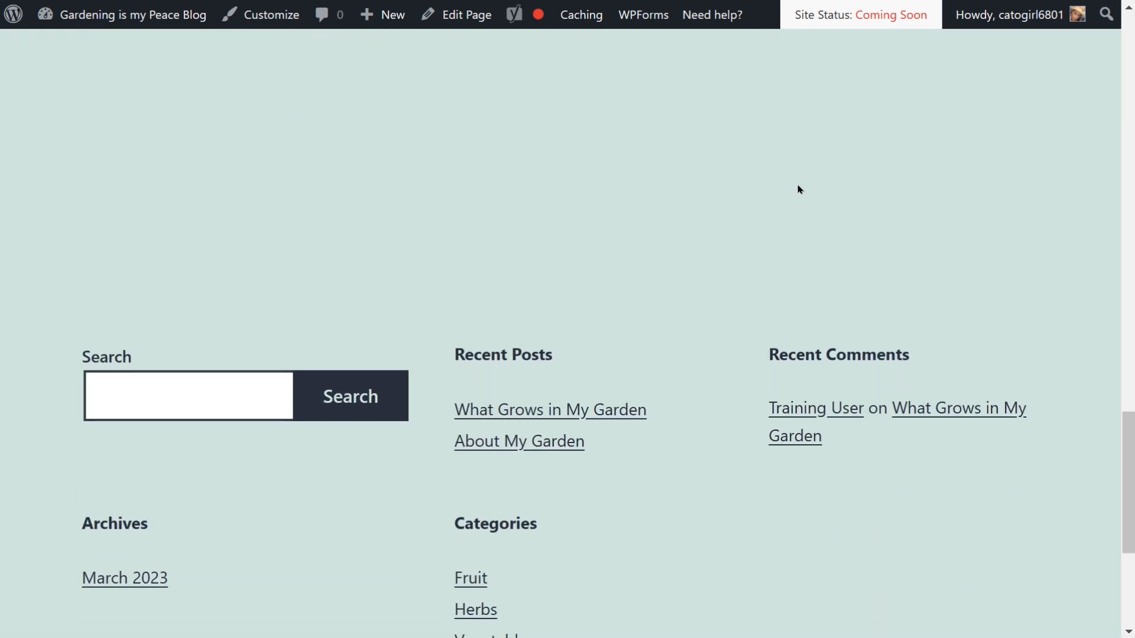
pyautogui.scroll(-6, 799, 189)
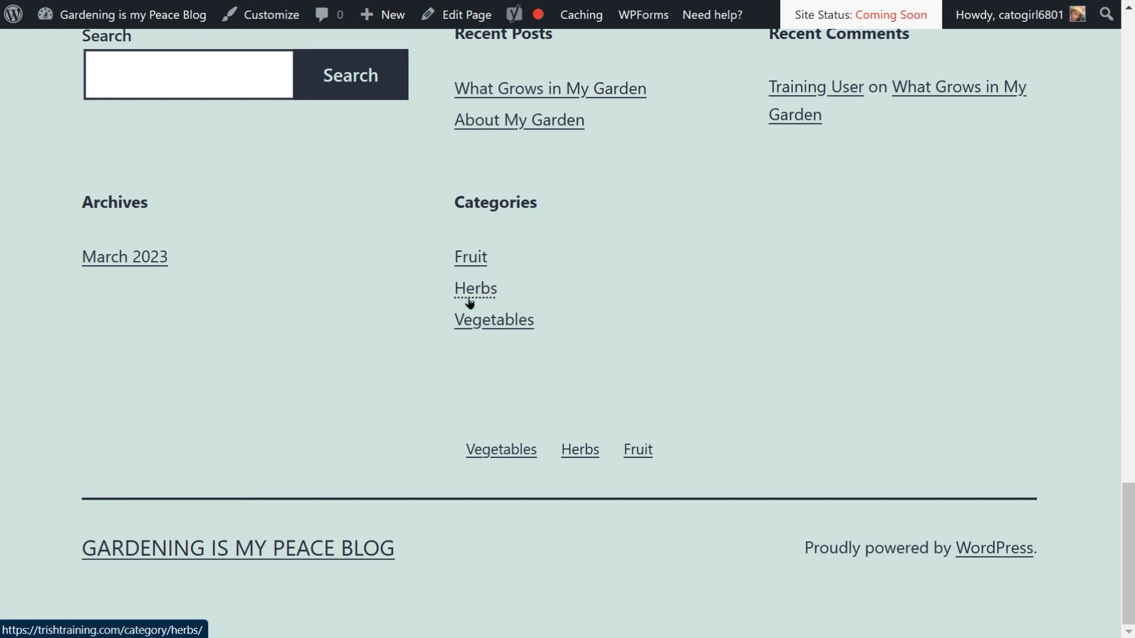
# Step: Open the Vegetables category page and scroll through it to check its description image and posts
pyautogui.click(470, 321)
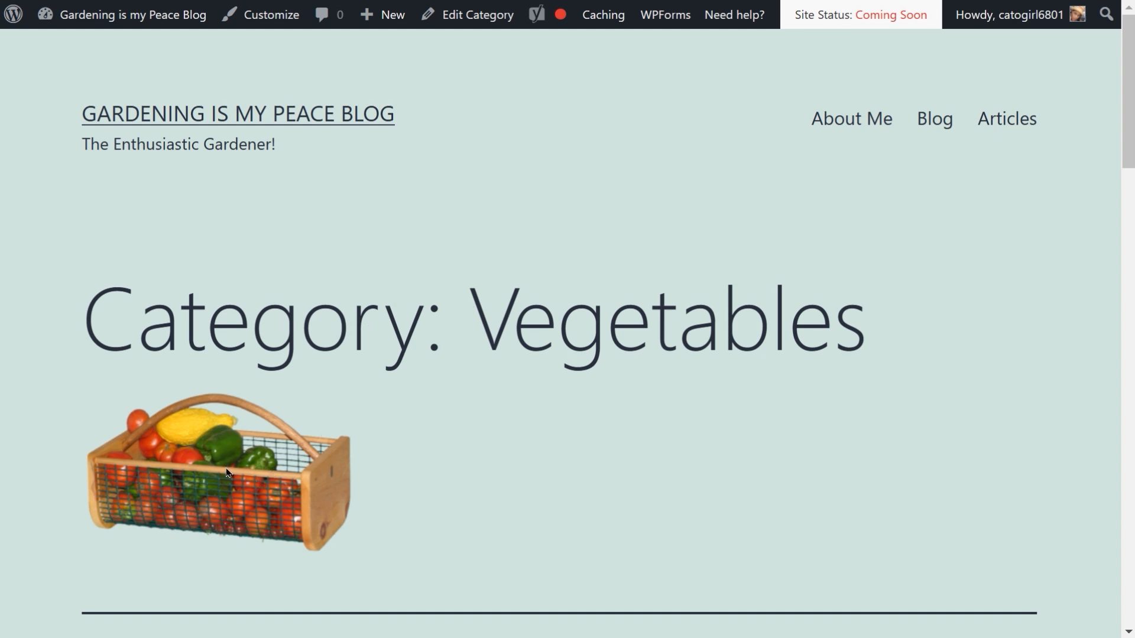
pyautogui.scroll(-7, 405, 442)
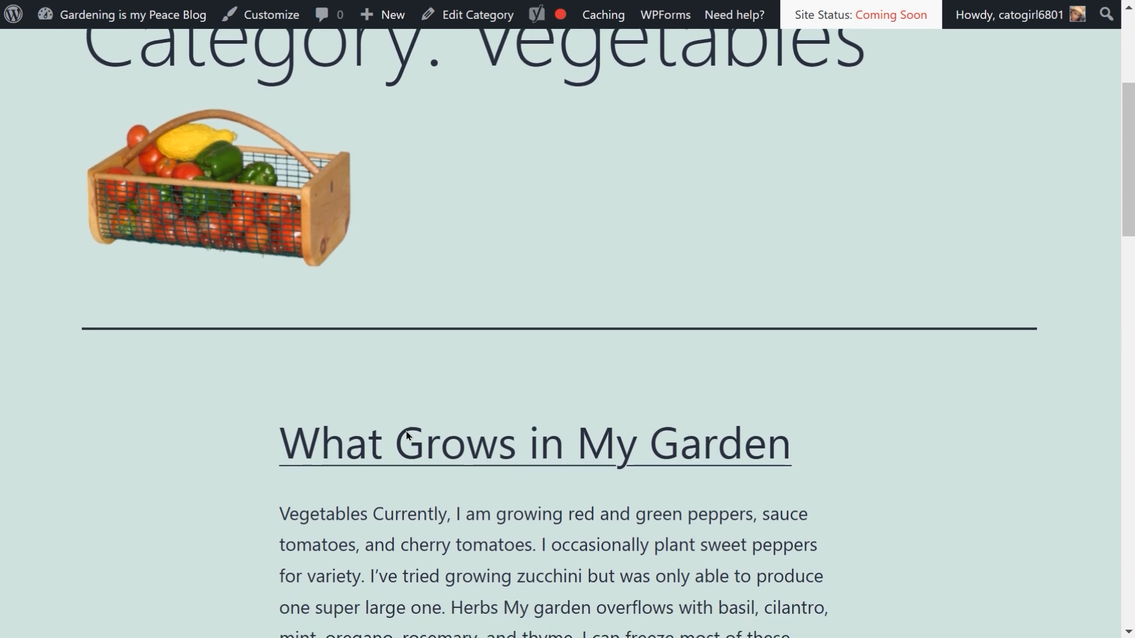
pyautogui.scroll(-6, 407, 436)
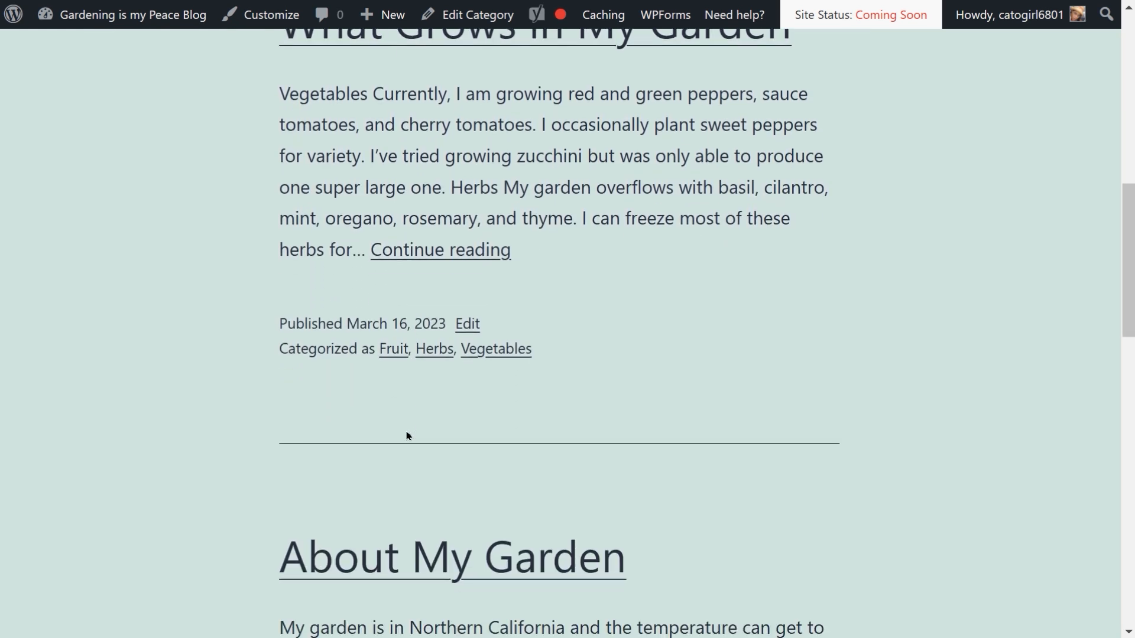
pyautogui.scroll(-8, 407, 436)
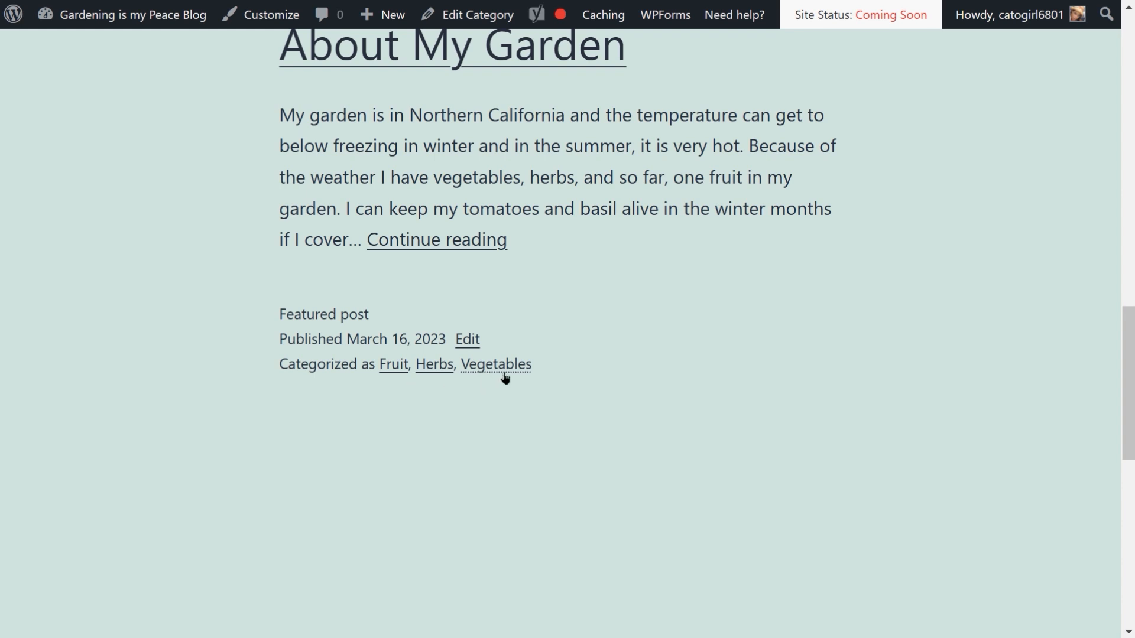
pyautogui.scroll(2, 621, 343)
pyautogui.scroll(15, 623, 343)
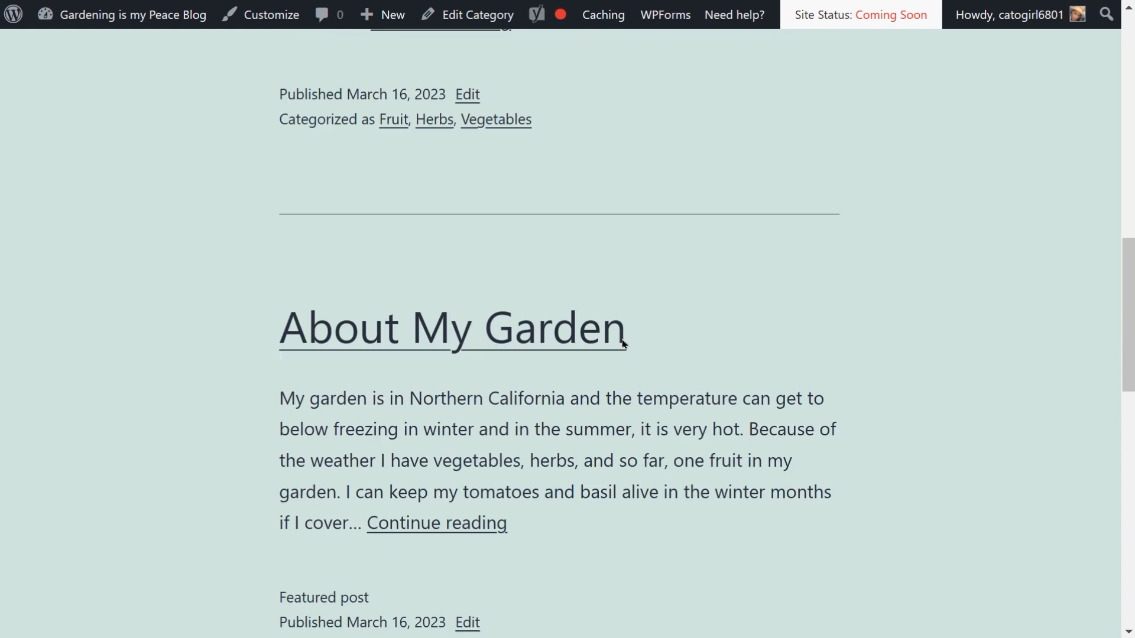
pyautogui.scroll(4, 623, 343)
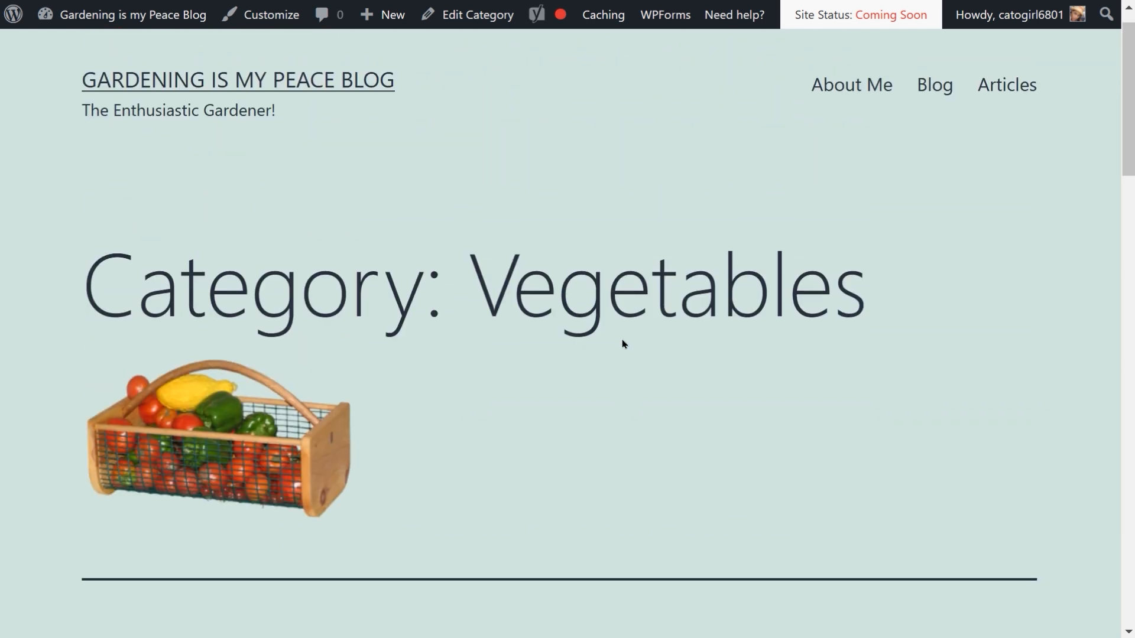
pyautogui.scroll(-15, 622, 343)
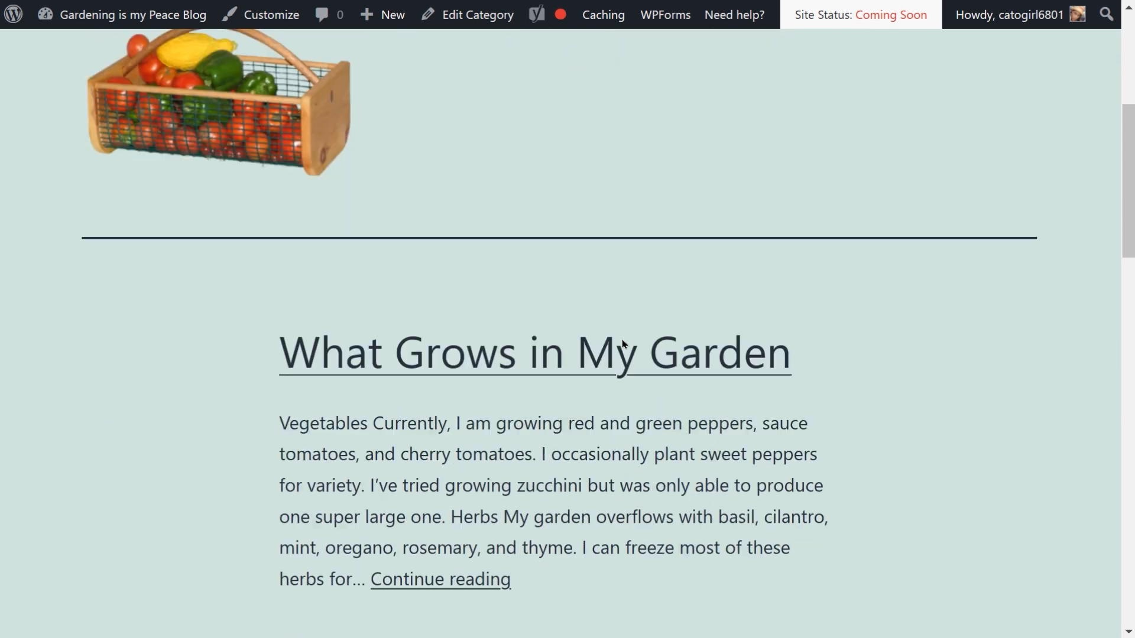
pyautogui.scroll(-15, 623, 344)
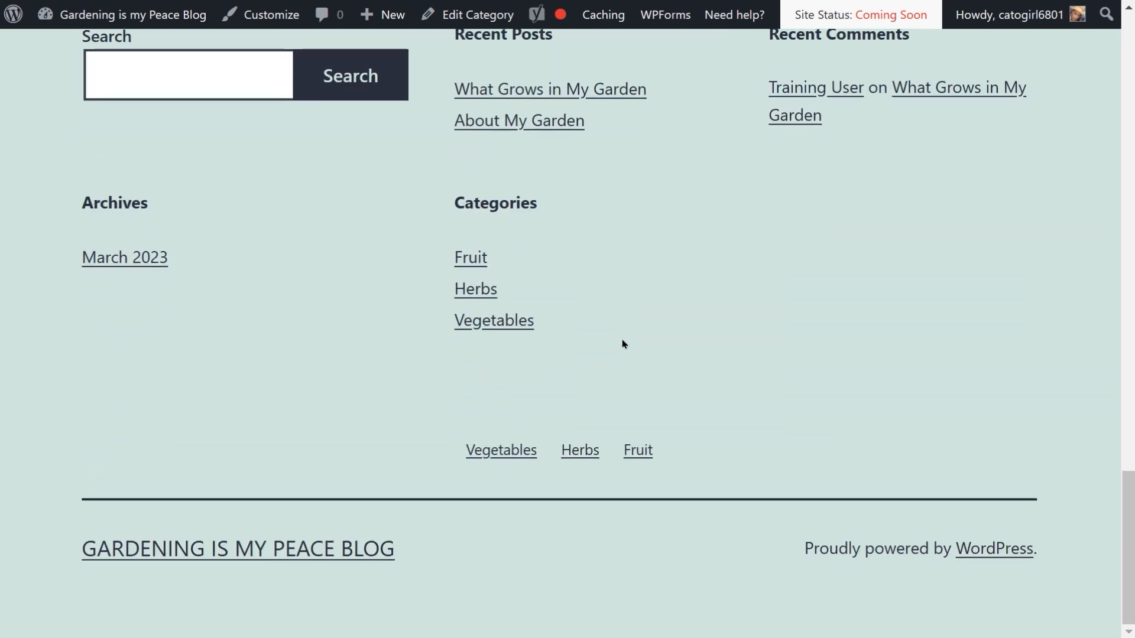
pyautogui.scroll(9, 622, 343)
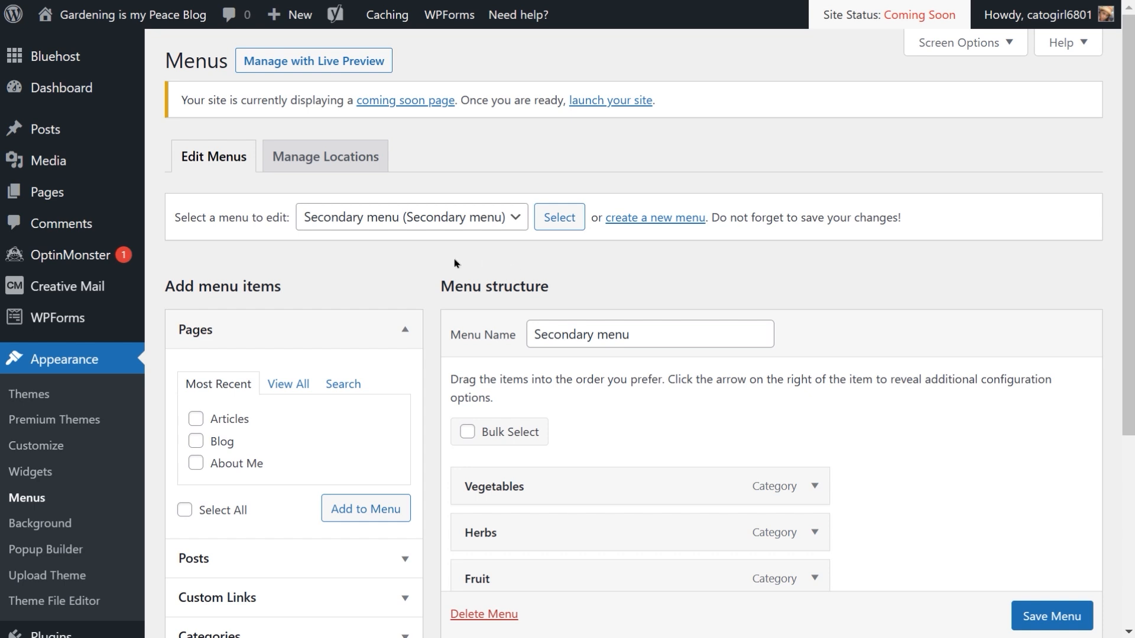
# Step: Add all remaining categories except Fruit, Herbs and Vegetables, including the herb and vegetable subcategories, to the Secondary menu
pyautogui.scroll(-4, 588, 296)
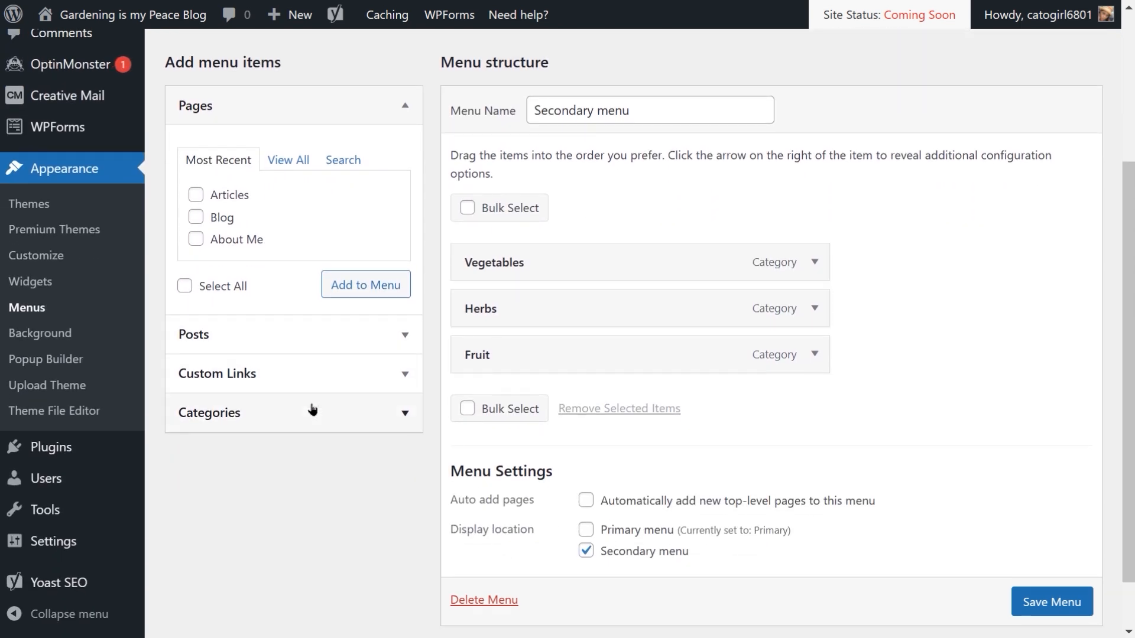
pyautogui.click(405, 414)
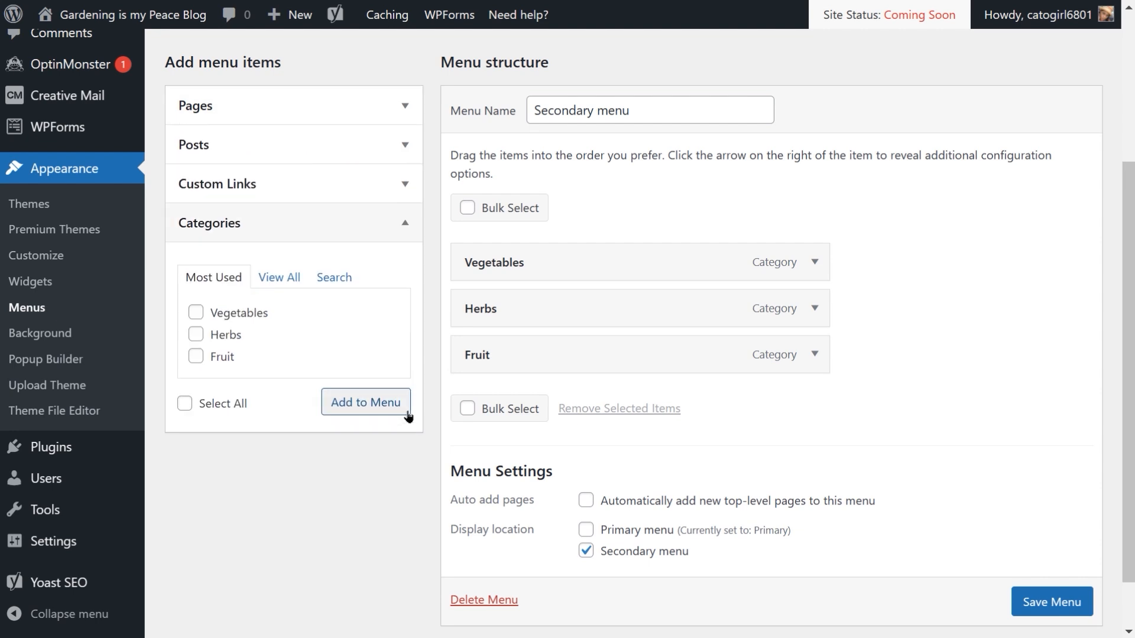
pyautogui.click(288, 282)
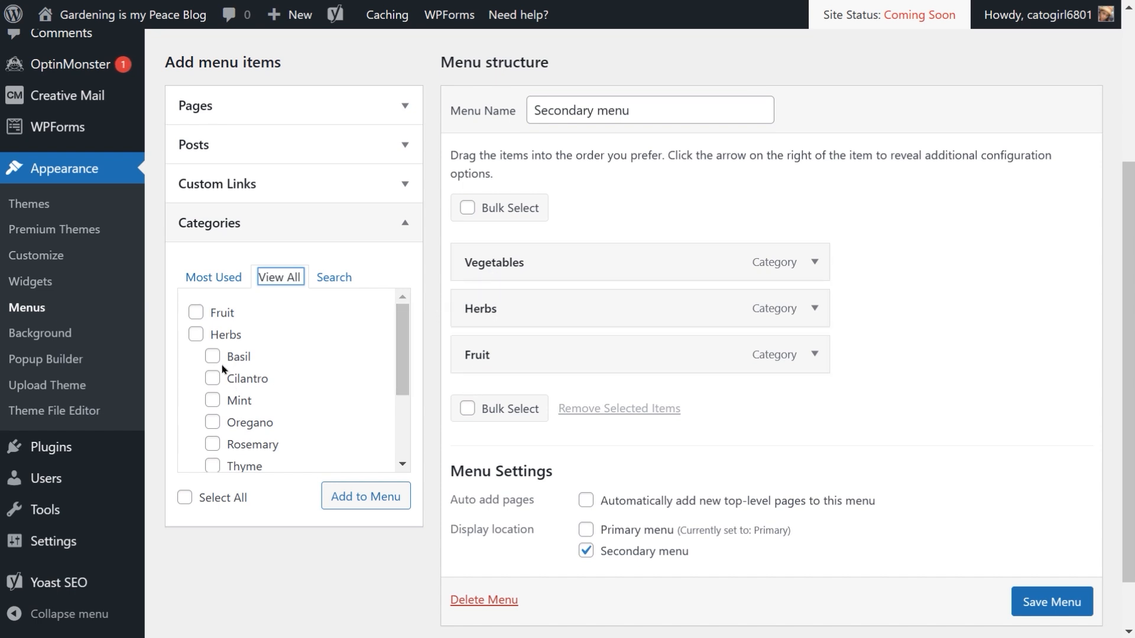
pyautogui.click(184, 497)
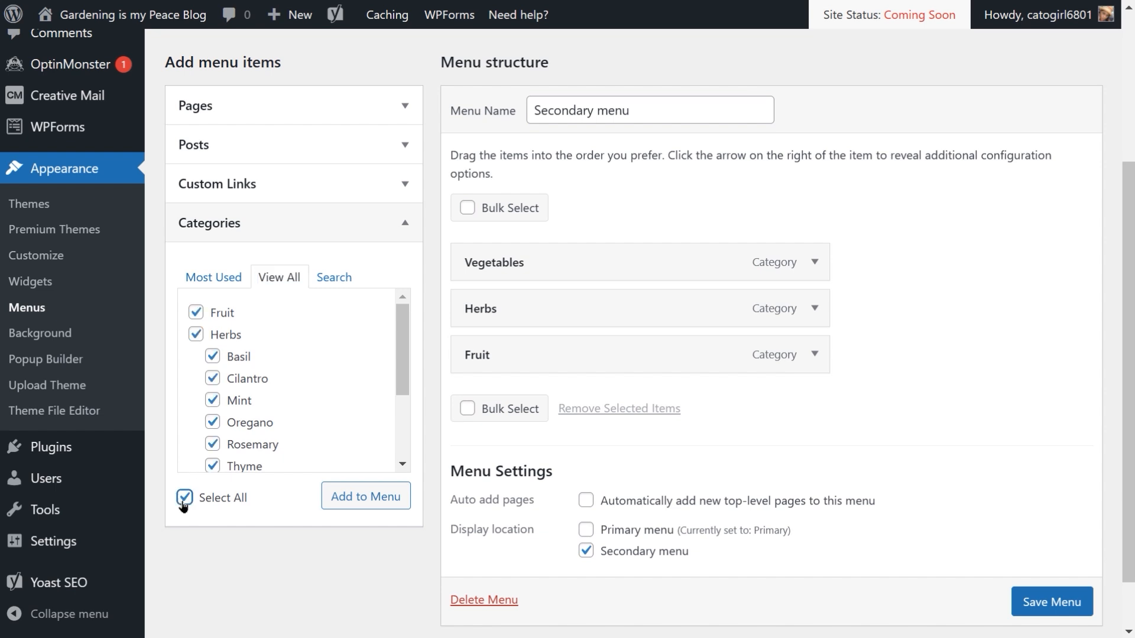
pyautogui.click(196, 316)
pyautogui.click(196, 334)
pyautogui.scroll(-1, 307, 384)
pyautogui.scroll(-2, 307, 384)
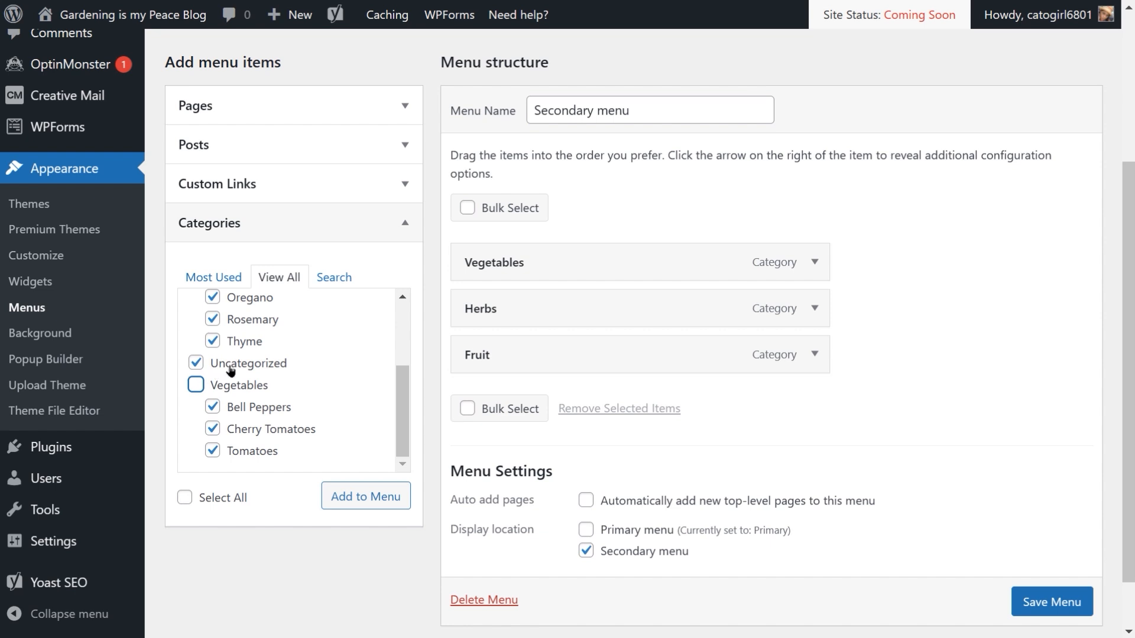
pyautogui.scroll(-1, 307, 375)
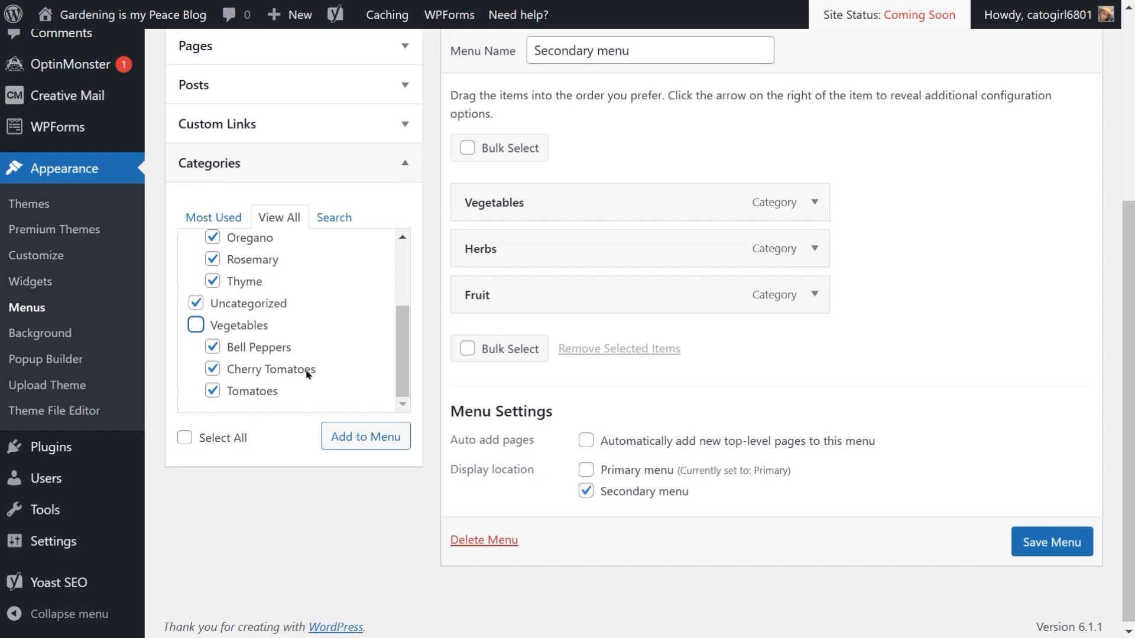
pyautogui.click(386, 431)
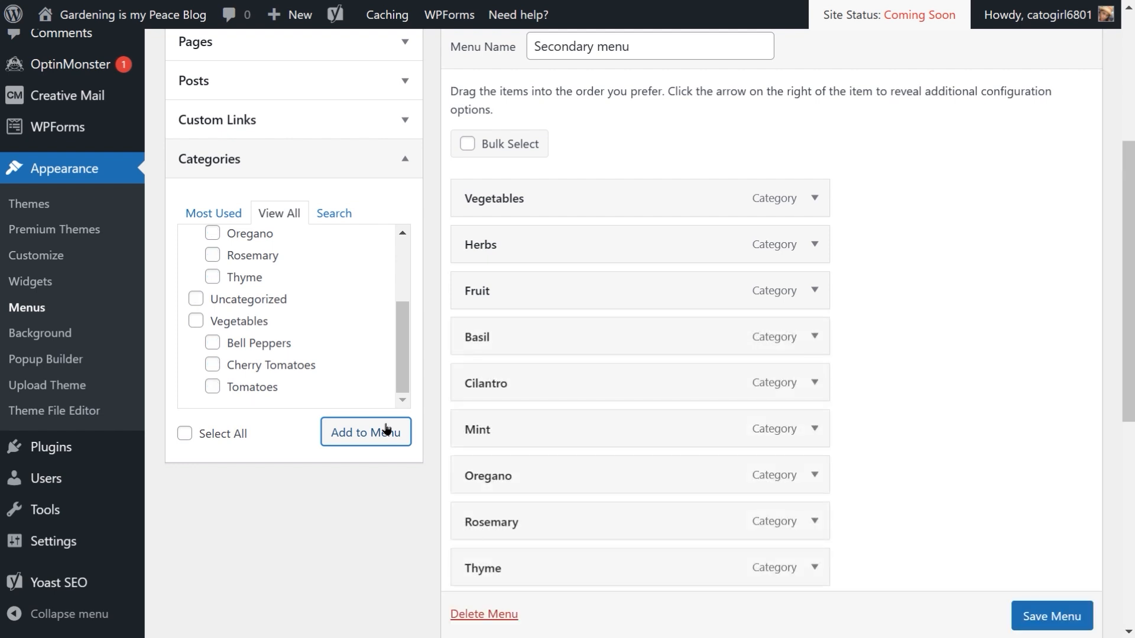
pyautogui.scroll(1, 385, 428)
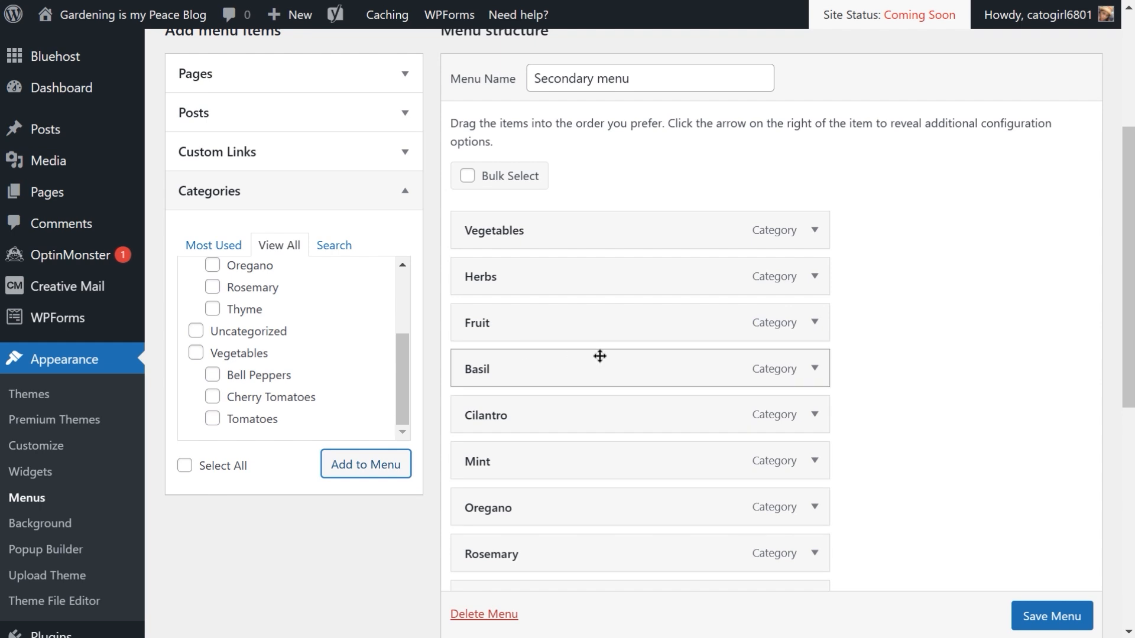
pyautogui.scroll(-4, 600, 356)
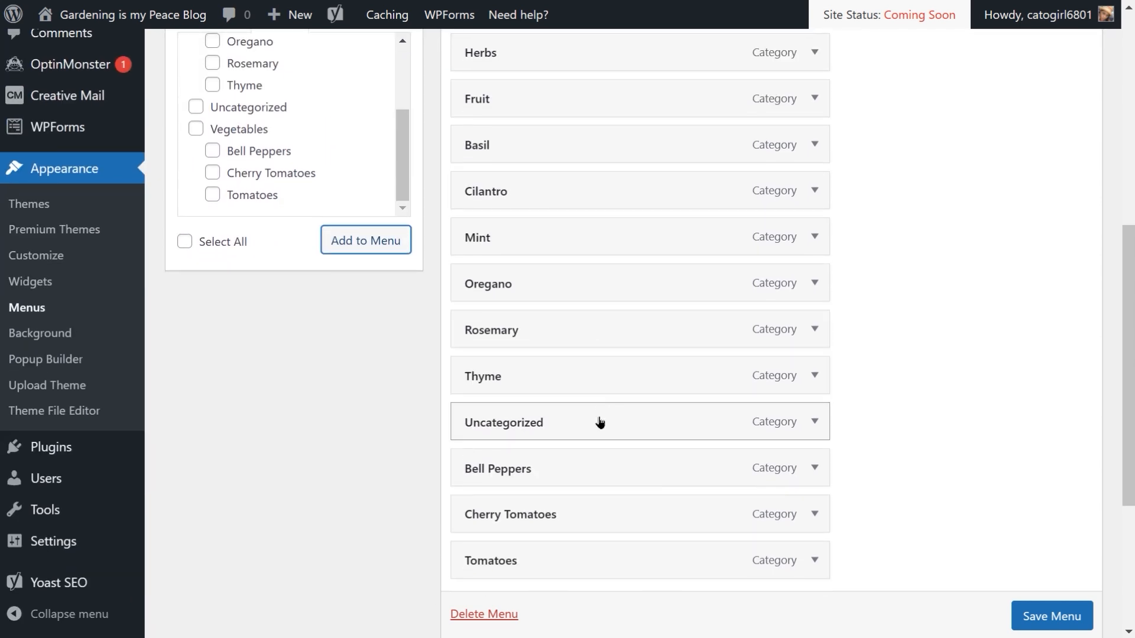
# Step: Move Uncategorized below Fruit and nest Basil as a sub item under Herbs in the Secondary menu
pyautogui.moveTo(600, 422); pyautogui.dragTo(603, 158)
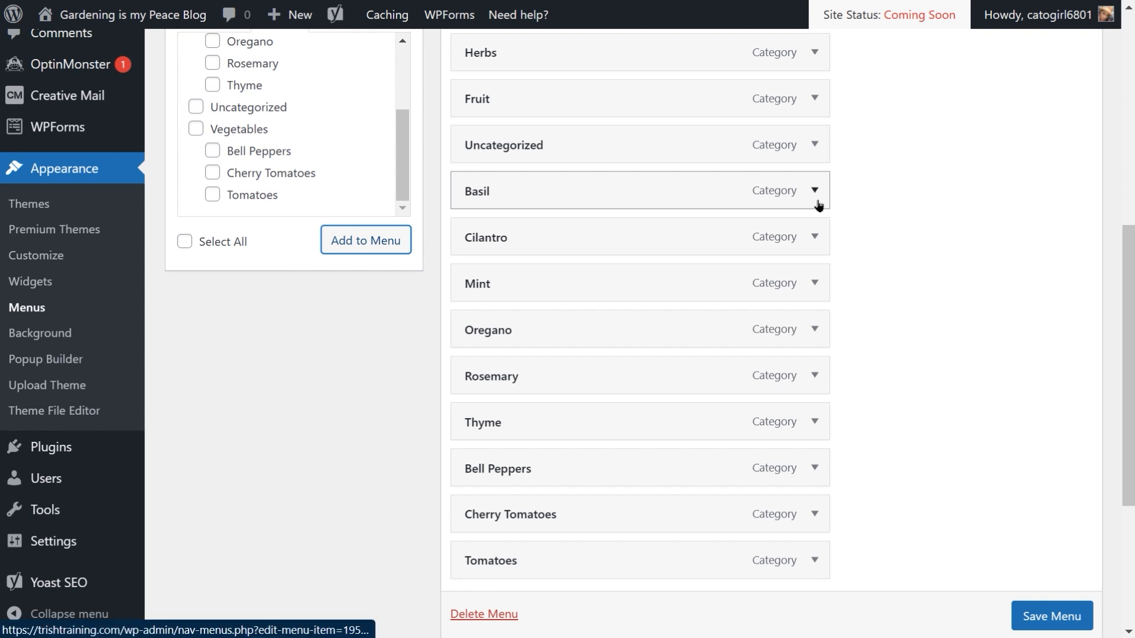
pyautogui.moveTo(818, 205); pyautogui.dragTo(659, 228)
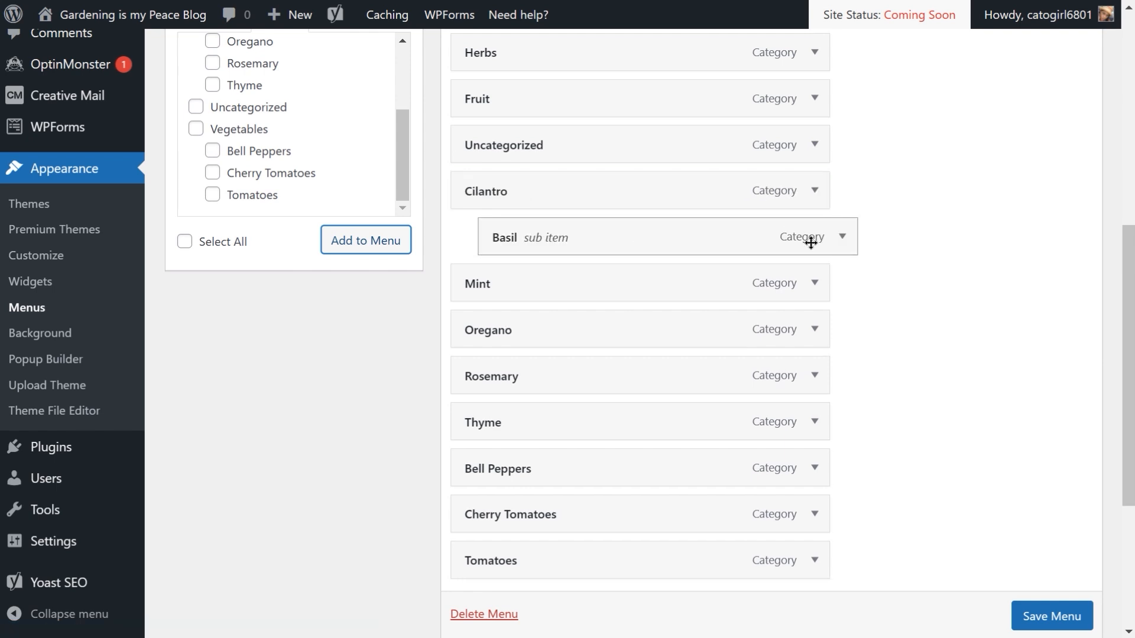
pyautogui.click(848, 240)
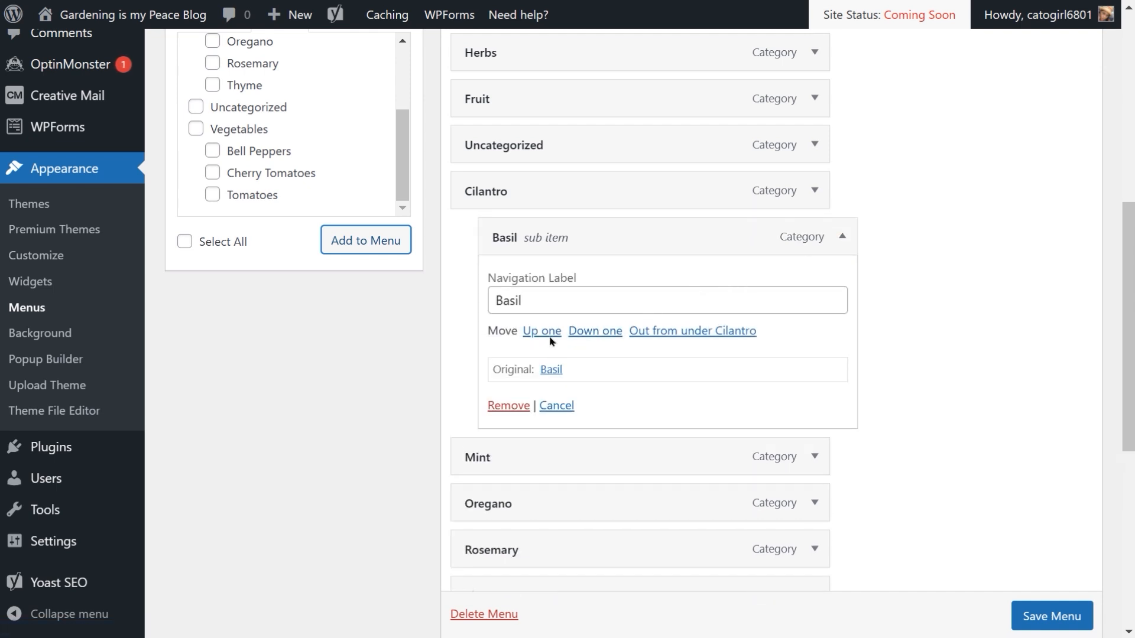
pyautogui.click(685, 332)
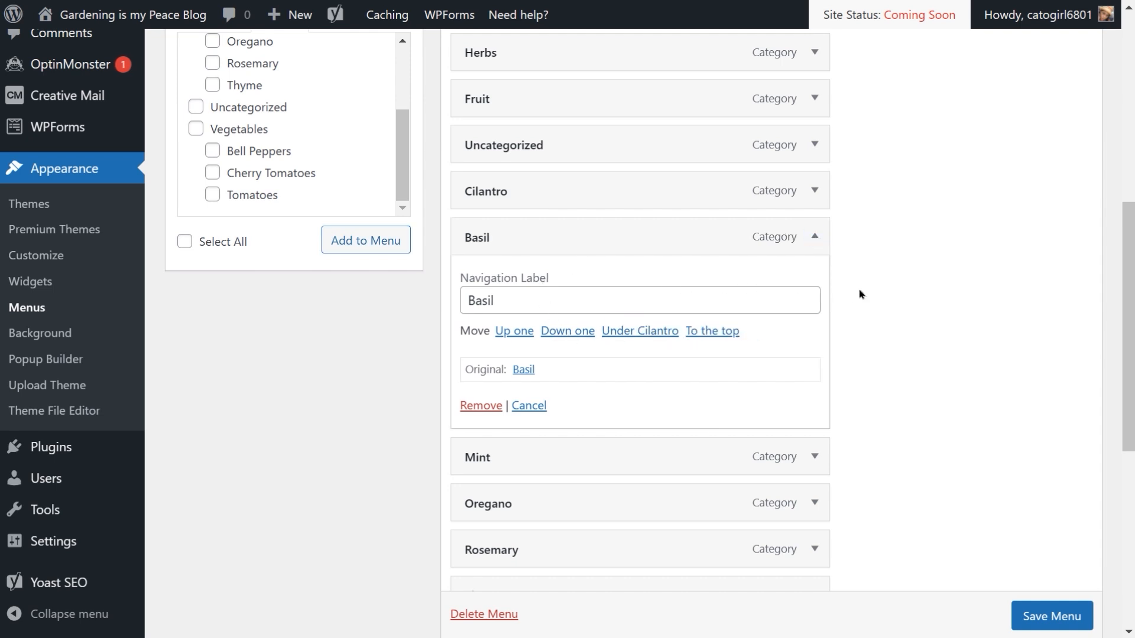
pyautogui.scroll(1, 861, 294)
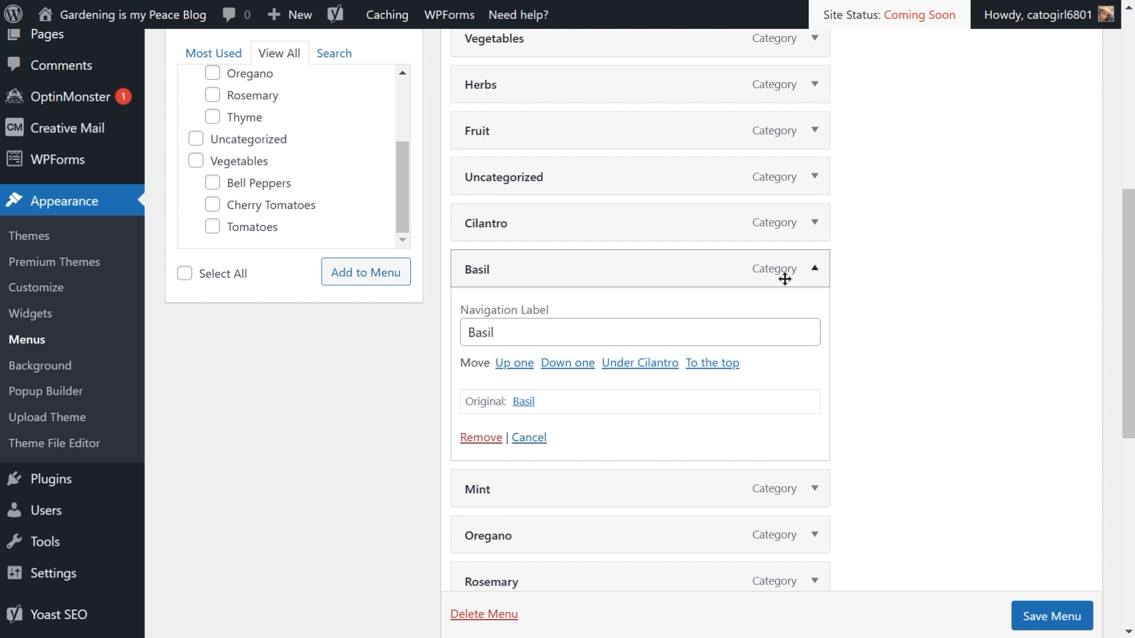
pyautogui.click(815, 272)
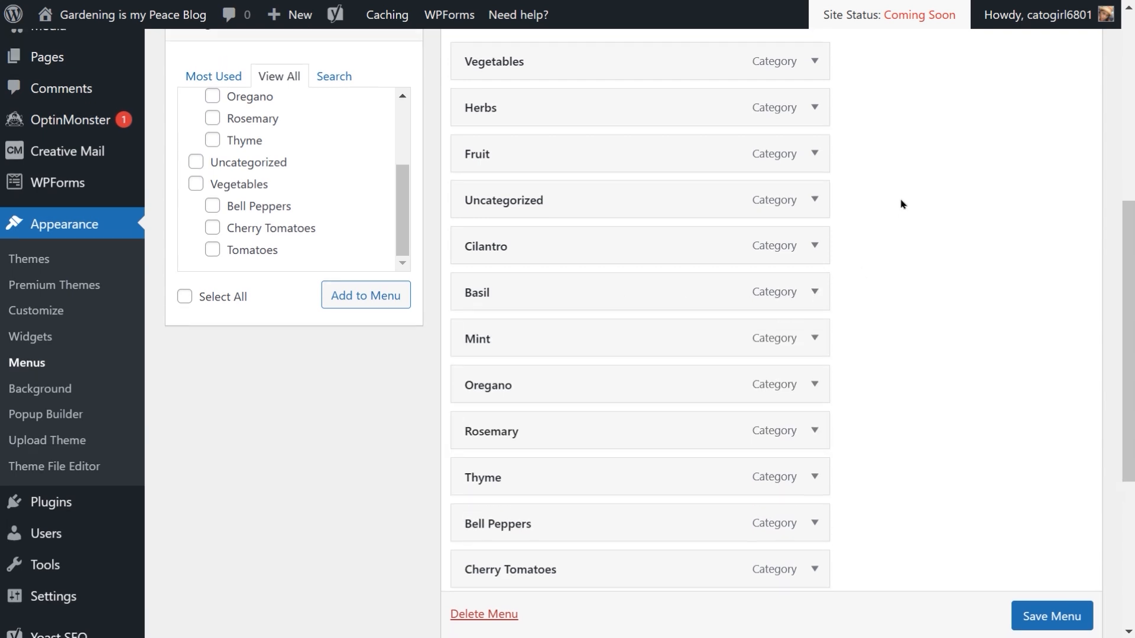
pyautogui.scroll(2, 899, 203)
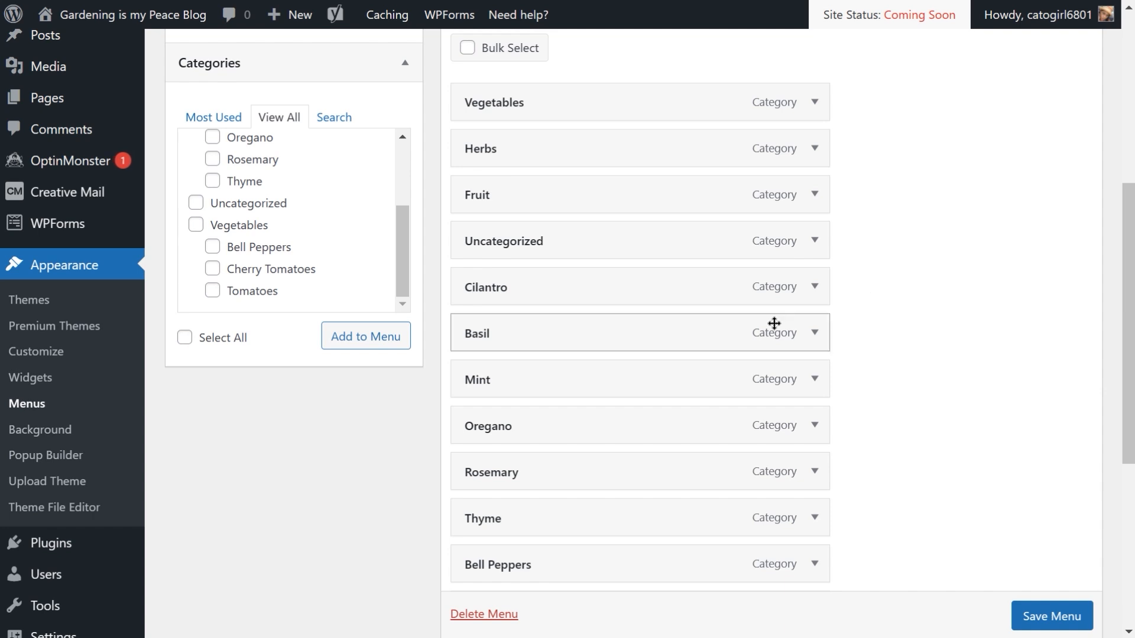
pyautogui.moveTo(475, 342); pyautogui.dragTo(491, 207)
pyautogui.moveTo(515, 248)
pyautogui.mouseDown()
pyautogui.moveTo(515, 195)
pyautogui.moveTo(520, 253)
pyautogui.moveTo(509, 236)
pyautogui.moveTo(525, 235)
pyautogui.mouseUp()
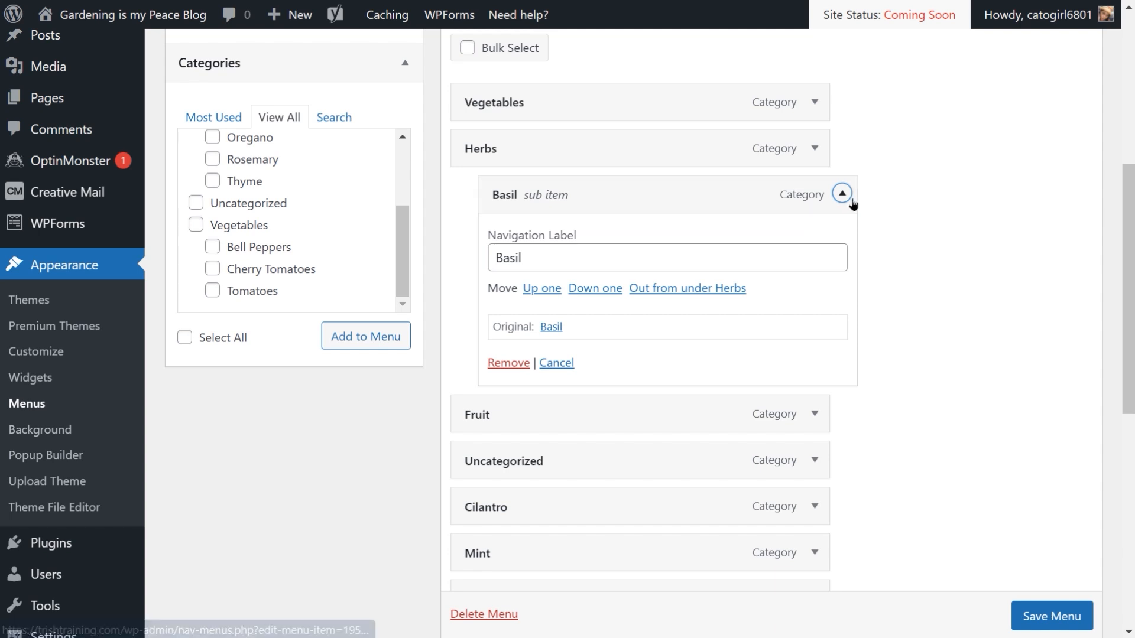
pyautogui.scroll(2, 927, 167)
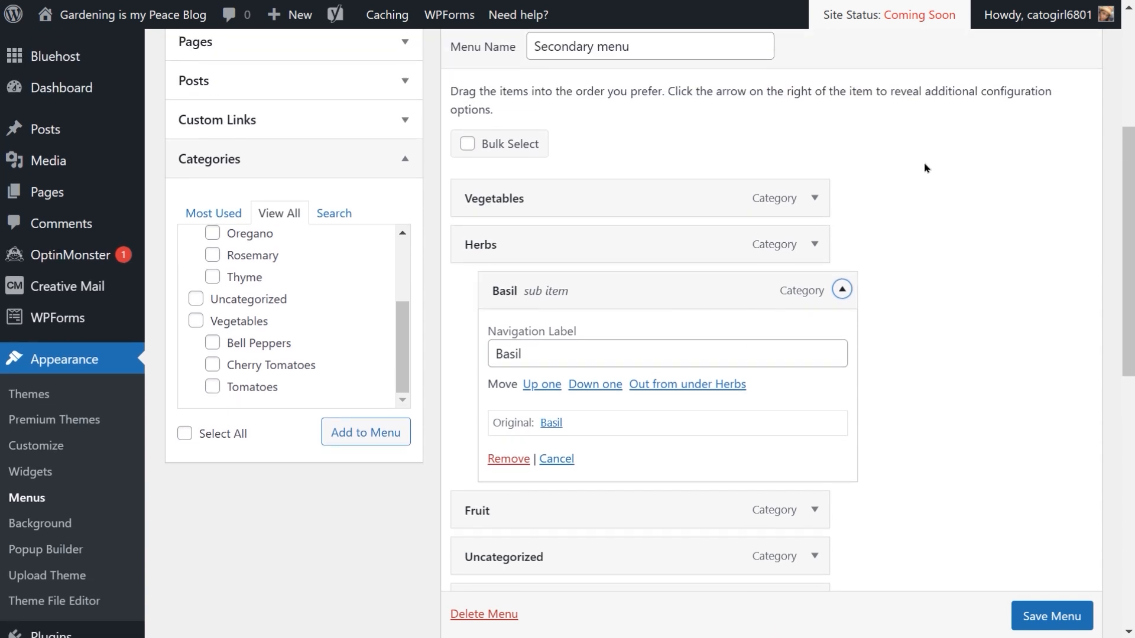
pyautogui.scroll(-2, 926, 168)
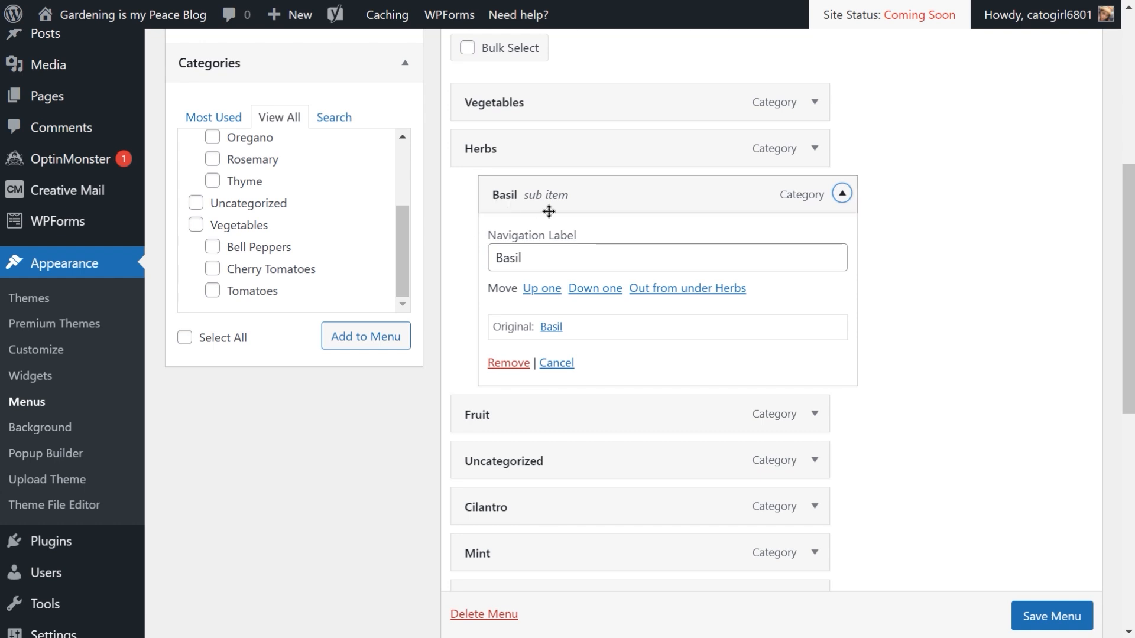
pyautogui.click(668, 294)
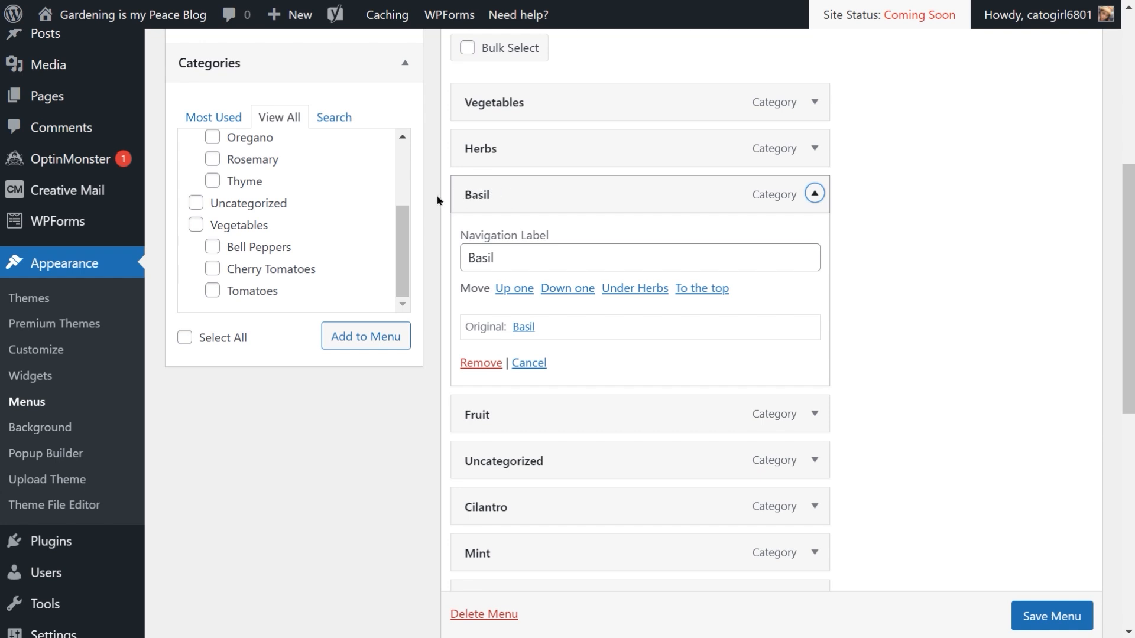
pyautogui.click(627, 290)
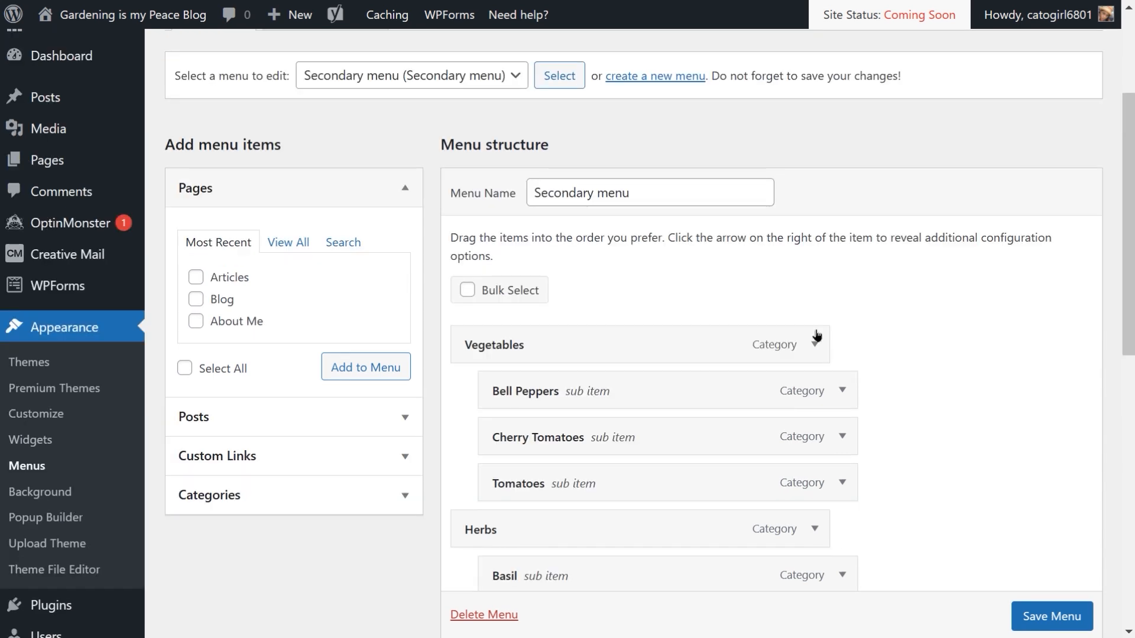
# Step: Save the Secondary menu
pyautogui.scroll(-6, 872, 365)
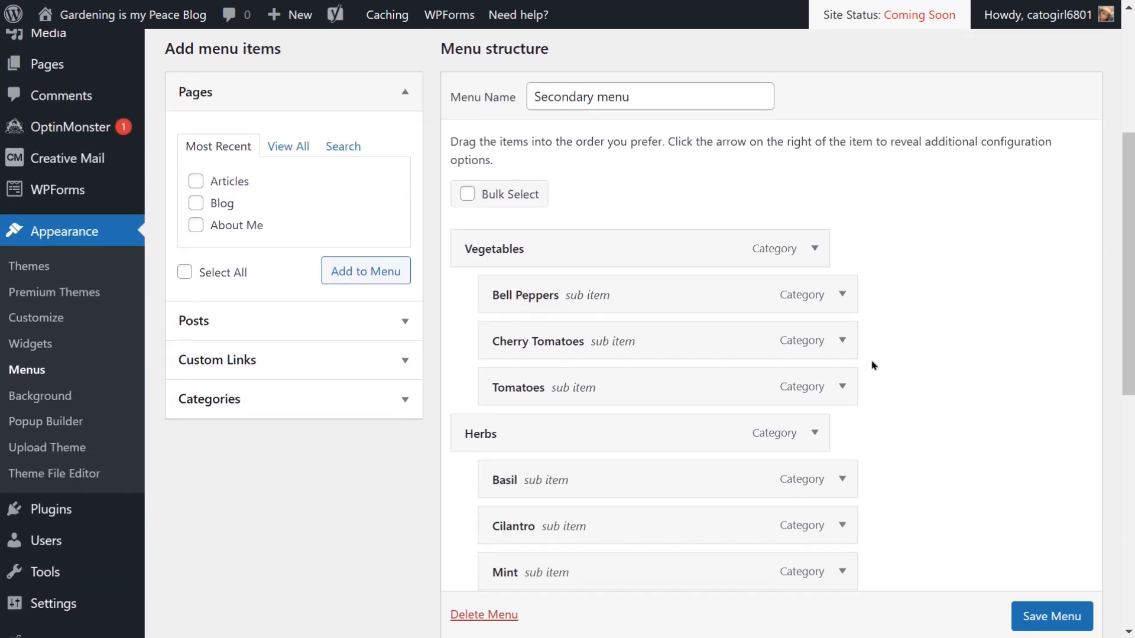
pyautogui.scroll(-1, 872, 366)
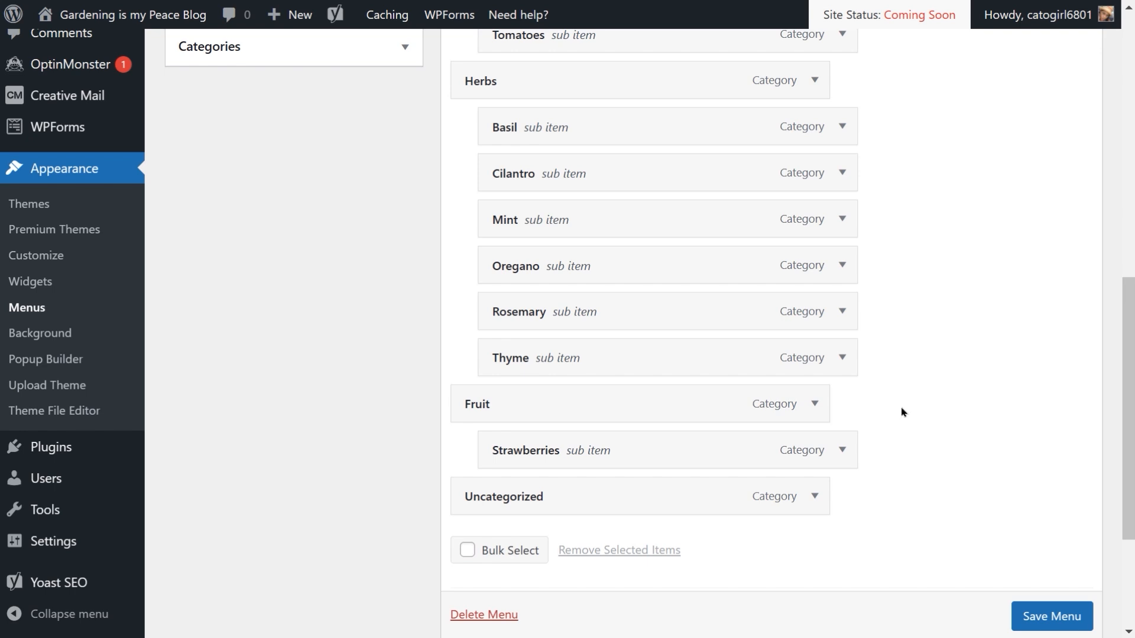
pyautogui.scroll(-1, 1035, 628)
pyautogui.click(1036, 618)
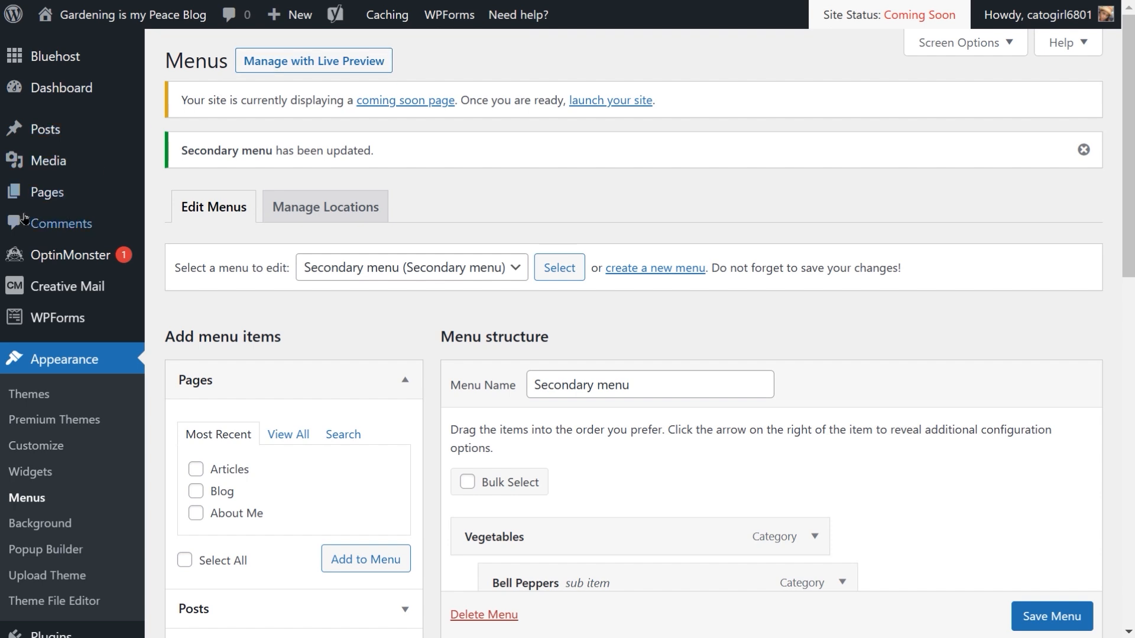
# Step: Open the About Me page on the live site and scroll down to examine its footer menu
pyautogui.click(52, 200)
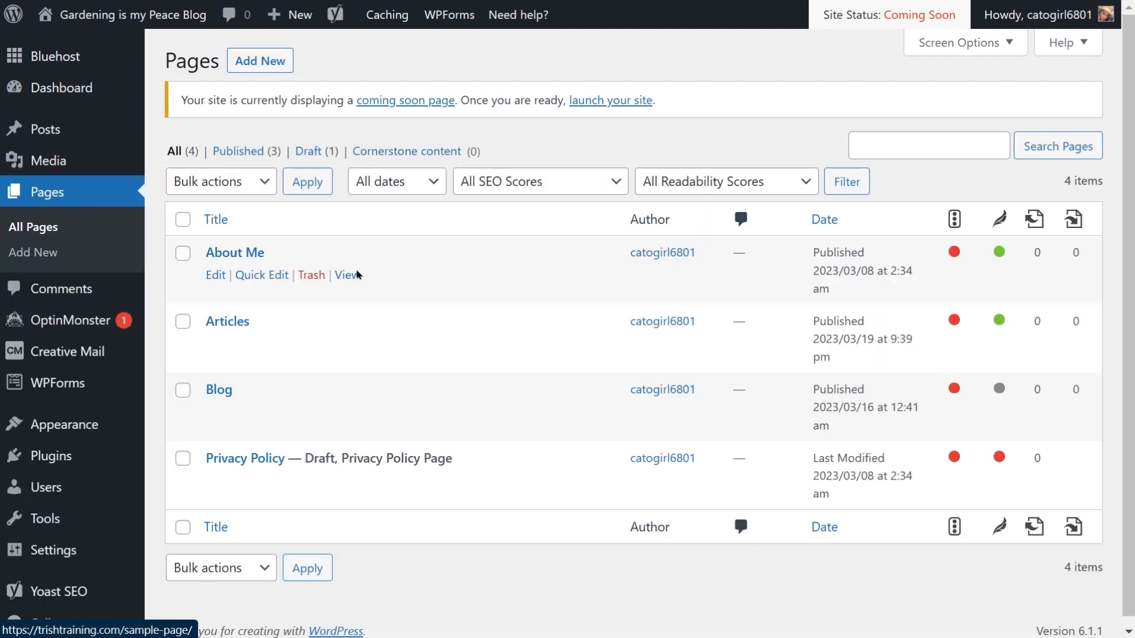
pyautogui.click(346, 282)
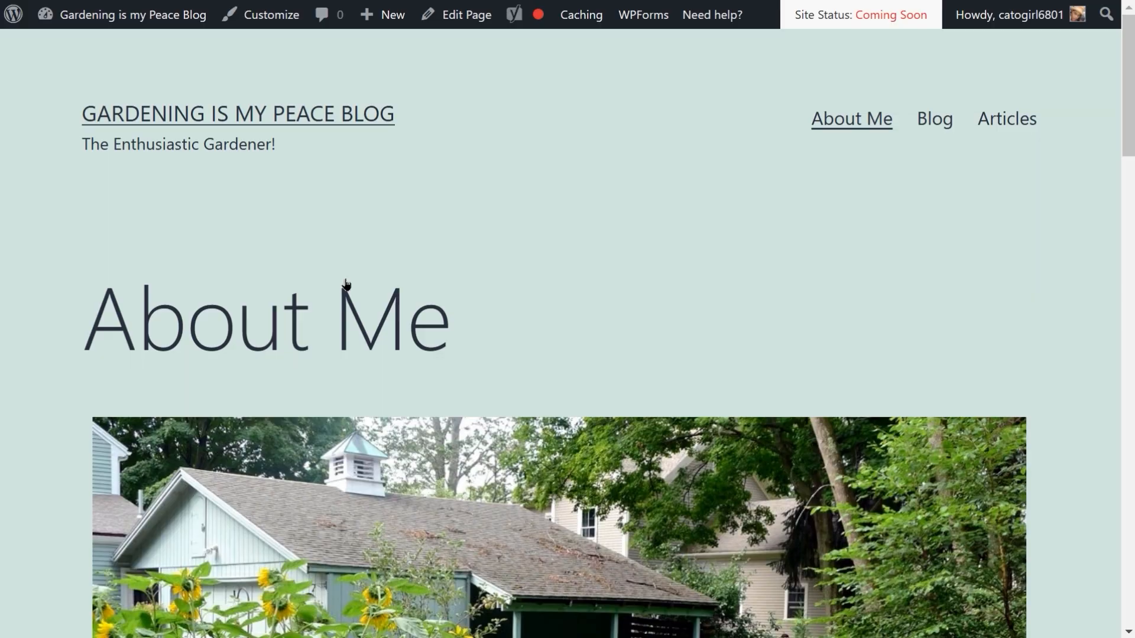
pyautogui.scroll(-5, 626, 228)
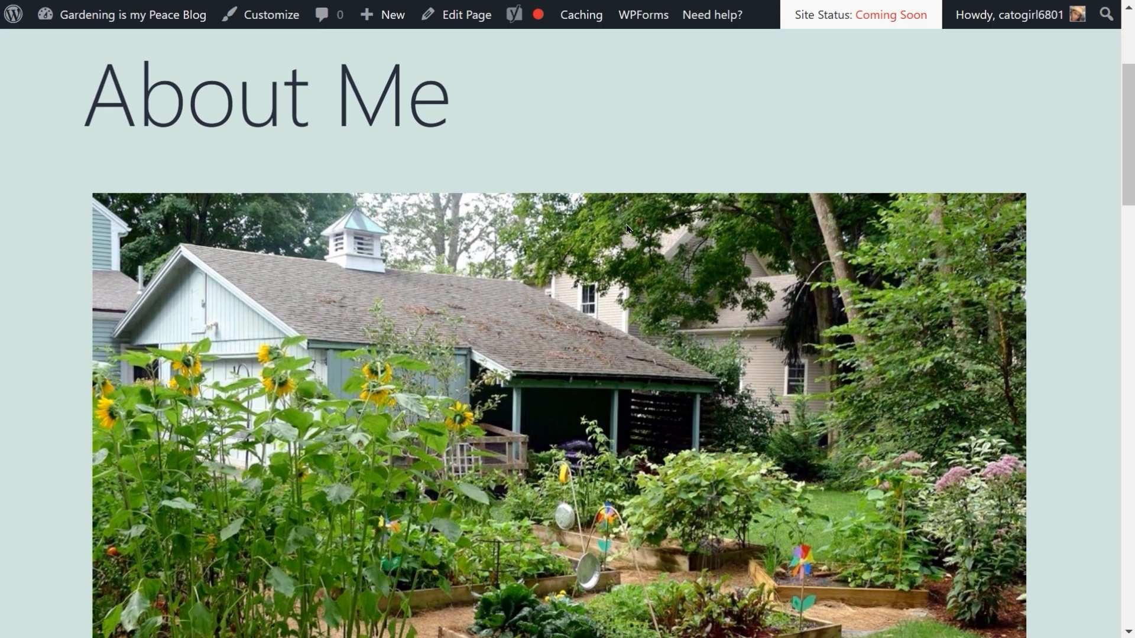
pyautogui.scroll(-12, 627, 228)
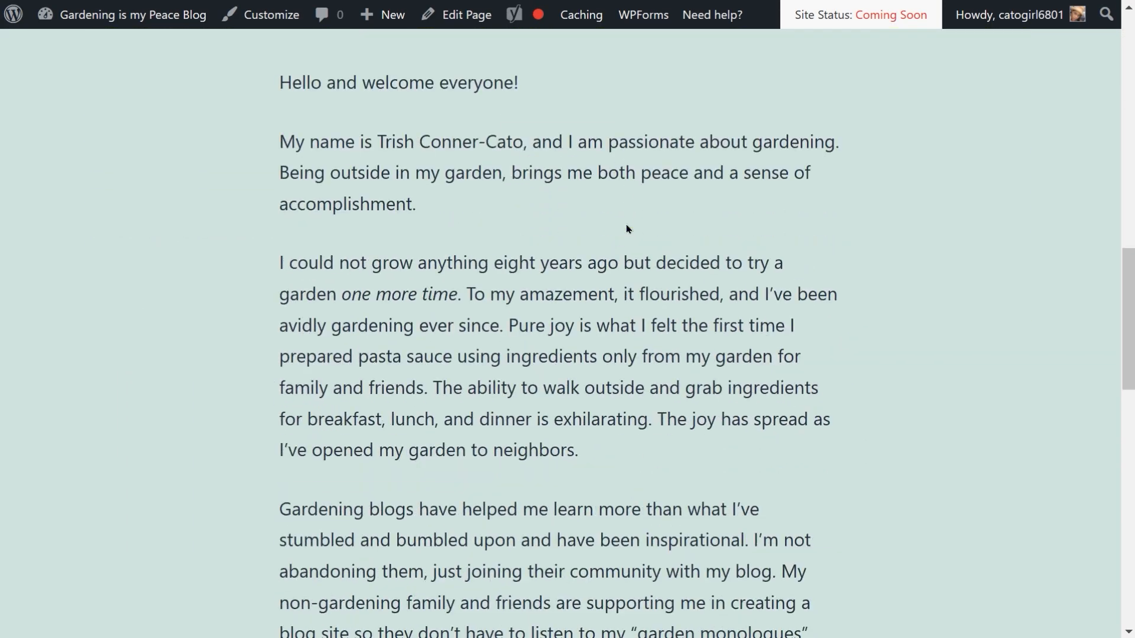
pyautogui.scroll(-8, 627, 229)
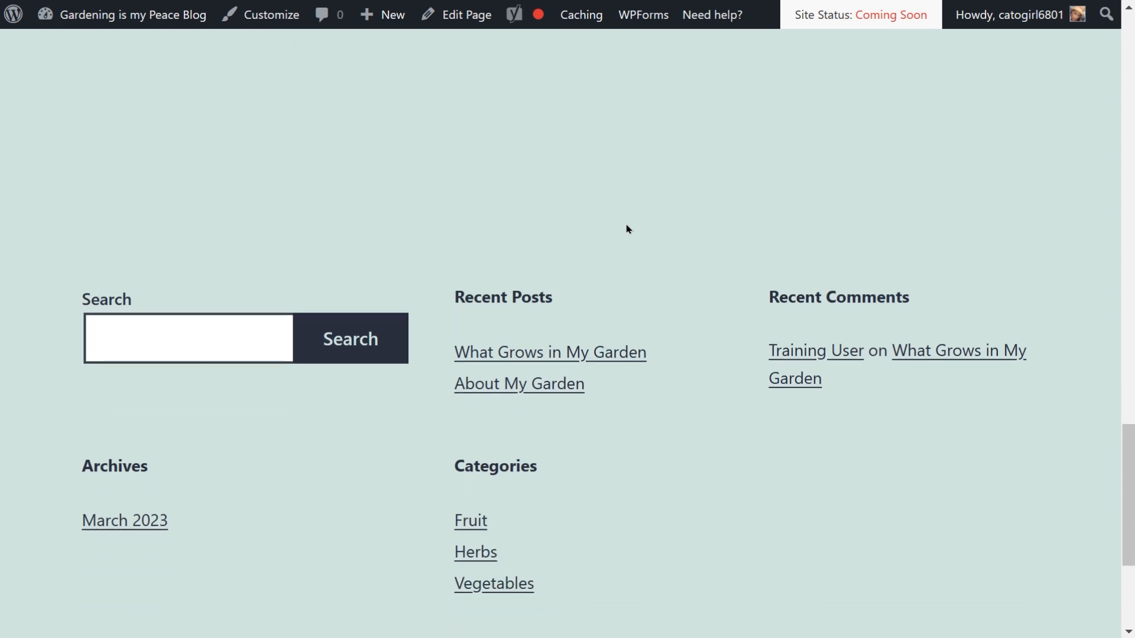
pyautogui.scroll(-3, 627, 228)
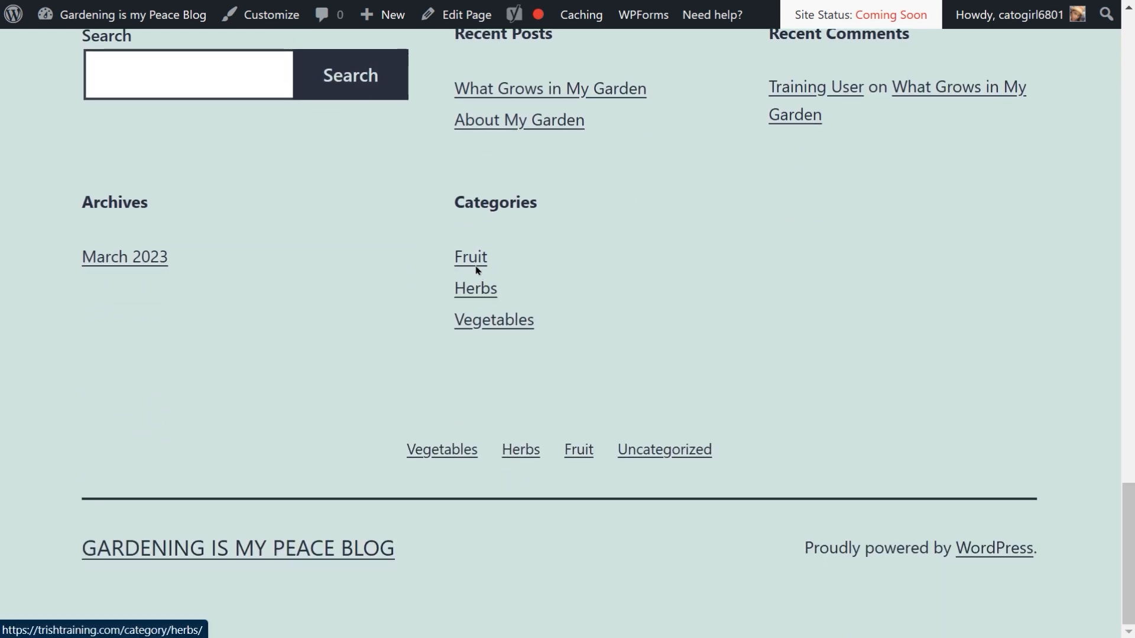
# Step: Open the Vegetables category from the footer menu and scroll through its page
pyautogui.click(456, 454)
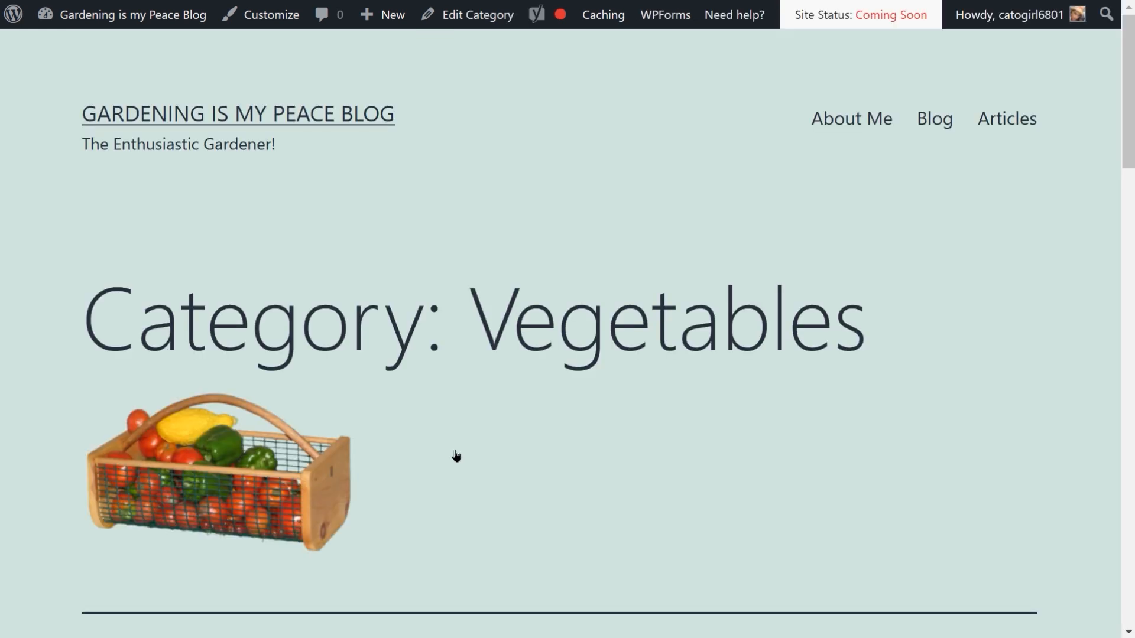
pyautogui.scroll(-8, 476, 443)
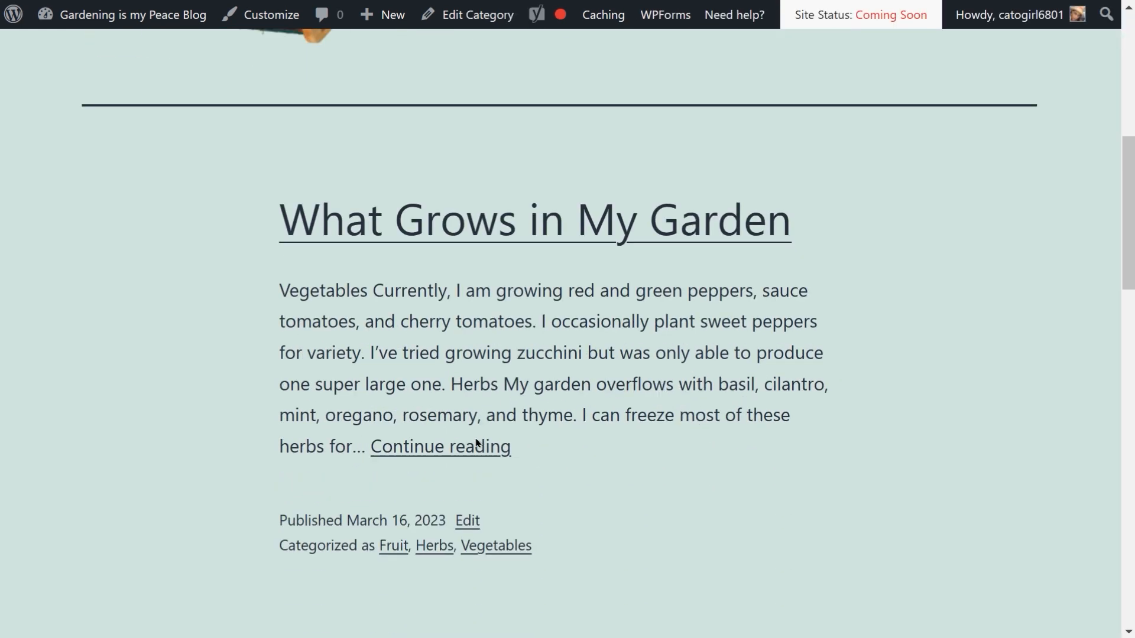
pyautogui.scroll(-15, 476, 442)
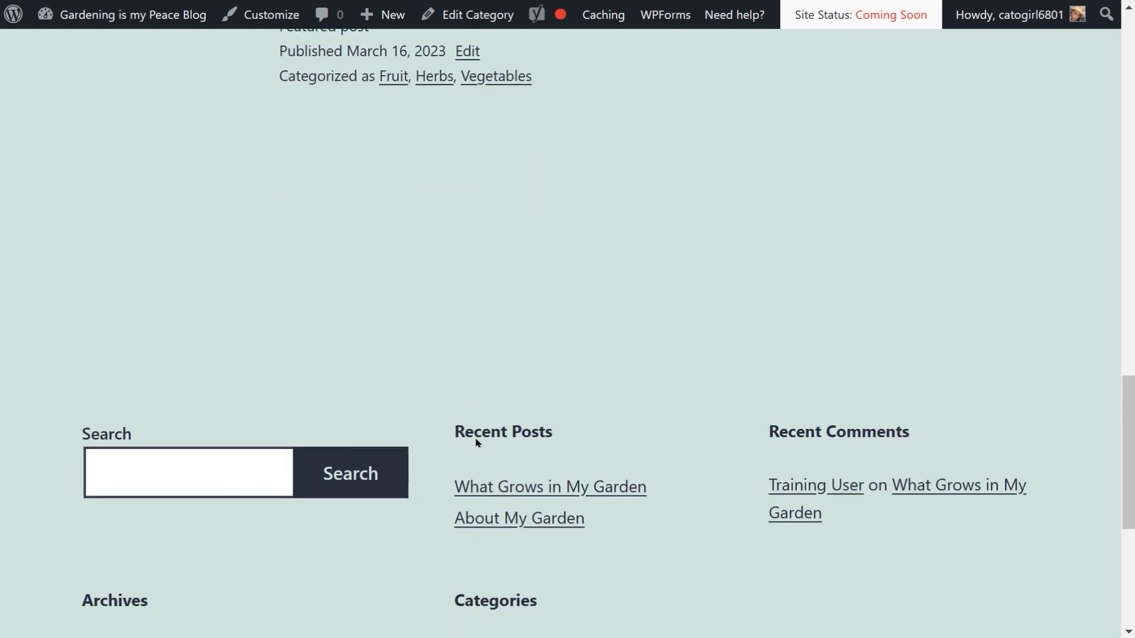
pyautogui.scroll(-6, 476, 442)
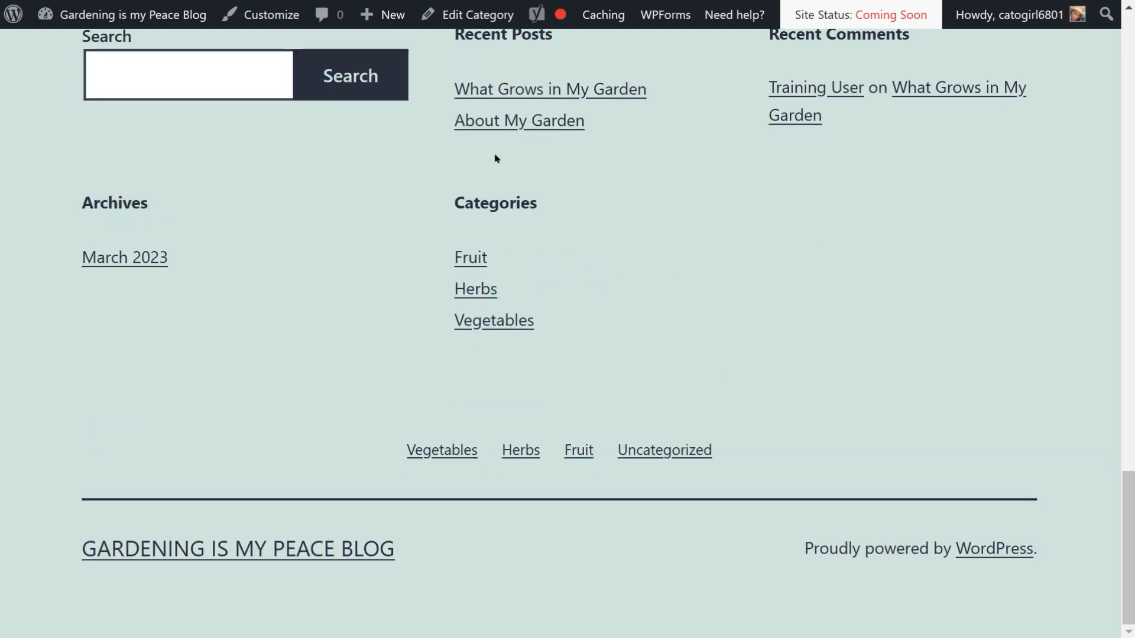
pyautogui.press('Home')
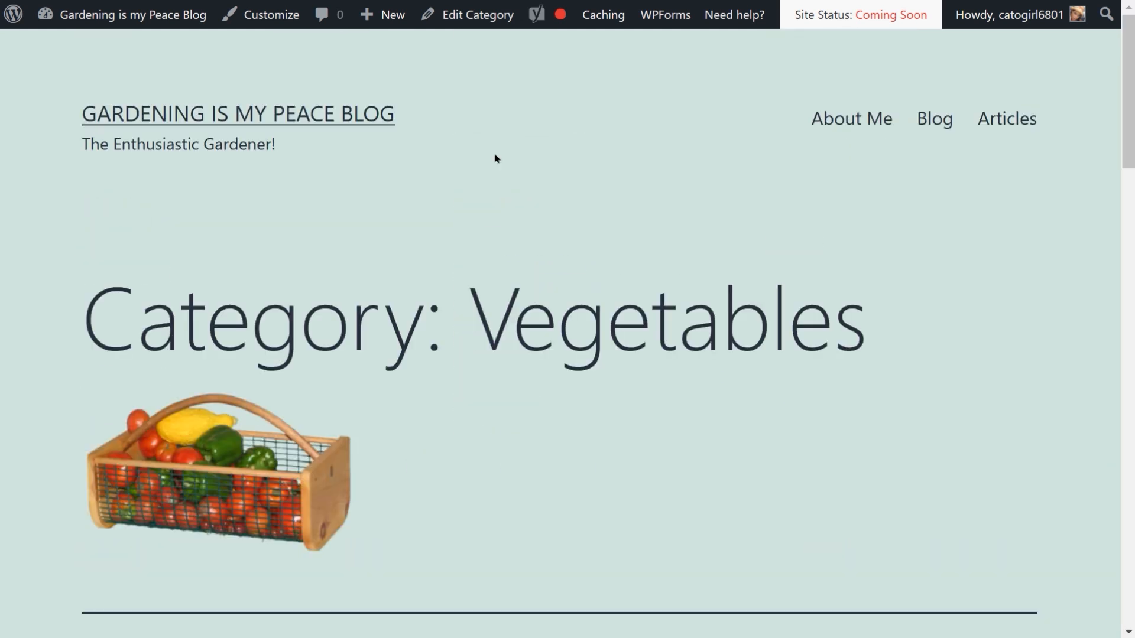
pyautogui.scroll(-3, 604, 331)
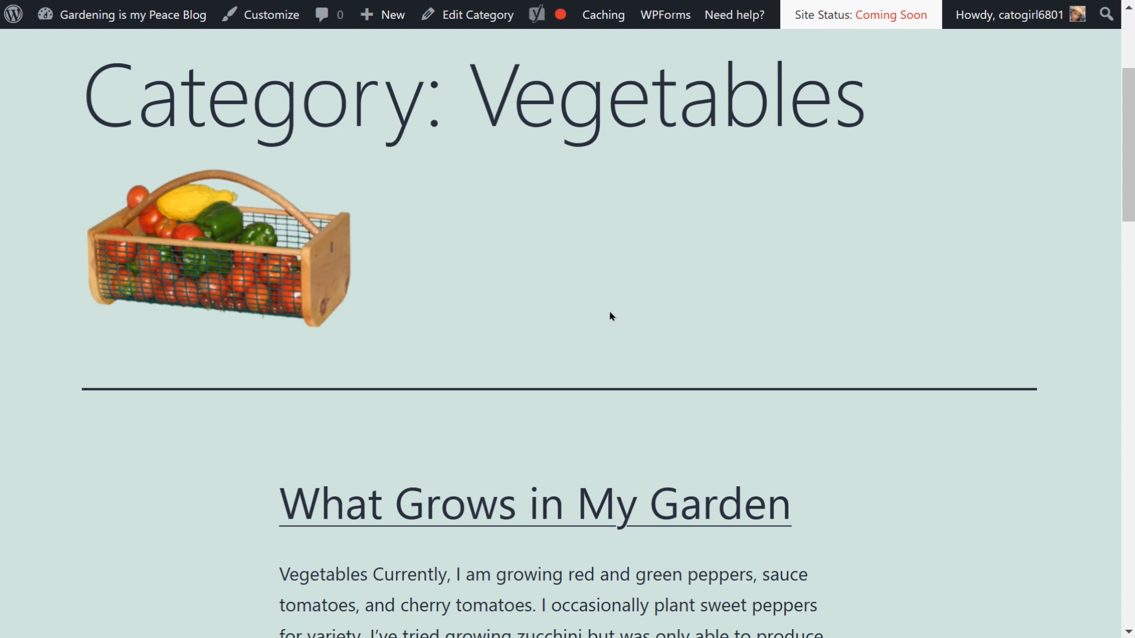
pyautogui.scroll(-2, 611, 316)
pyautogui.scroll(5, 611, 316)
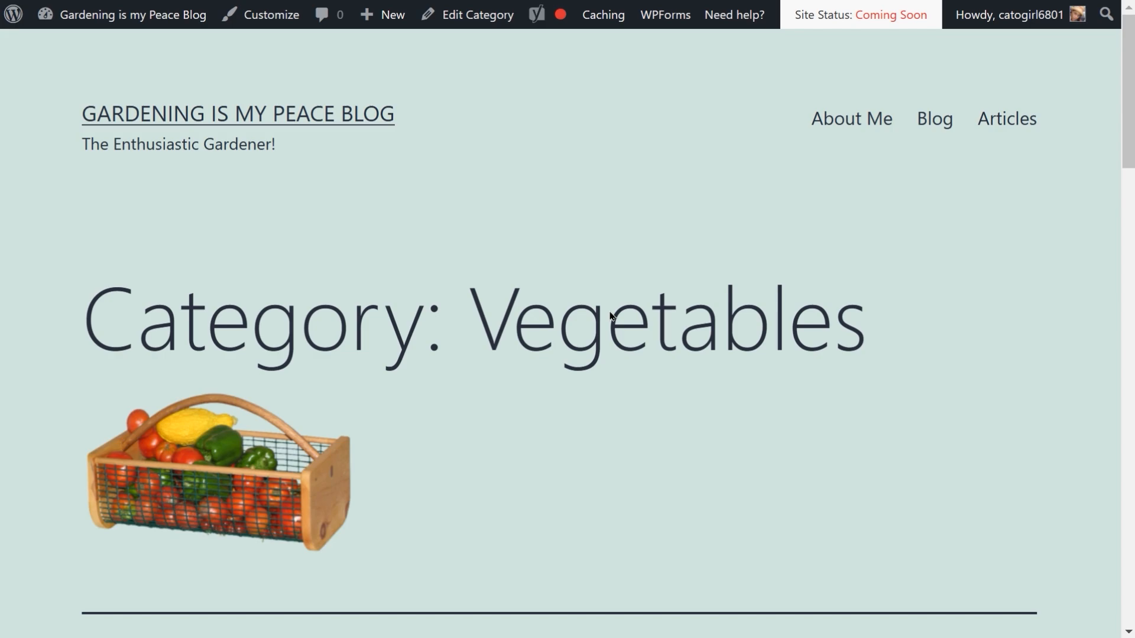
# Step: Quick Edit the post What Grows in My Garden to add the Strawberries and Basil categories, and update it
pyautogui.hotkey('ctrl', 'Tab')
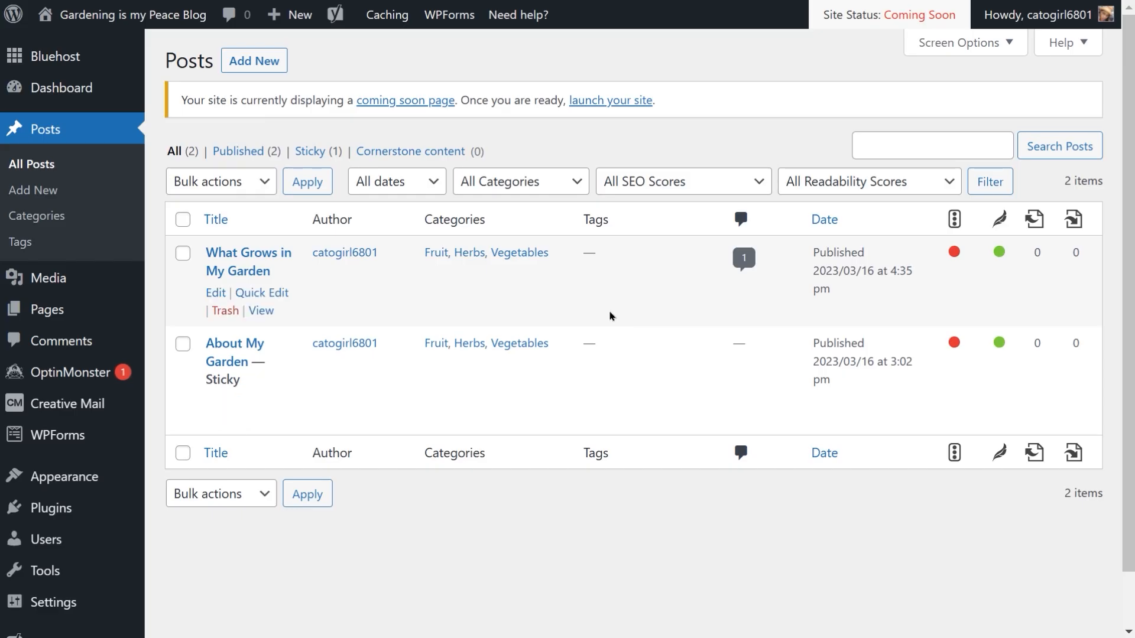
pyautogui.click(259, 294)
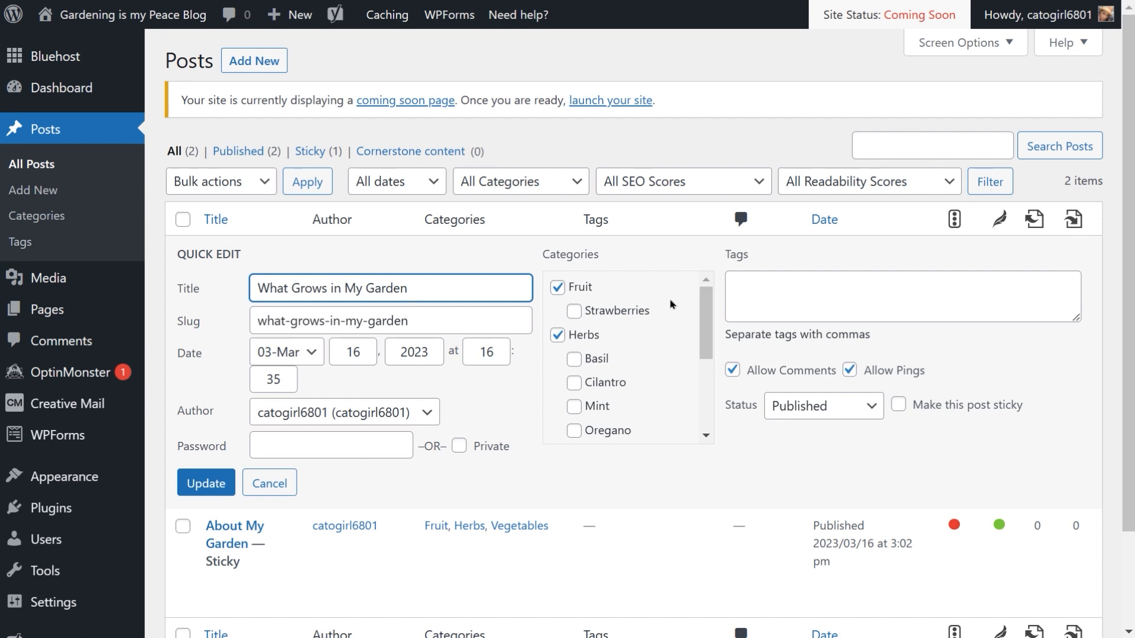
pyautogui.click(573, 315)
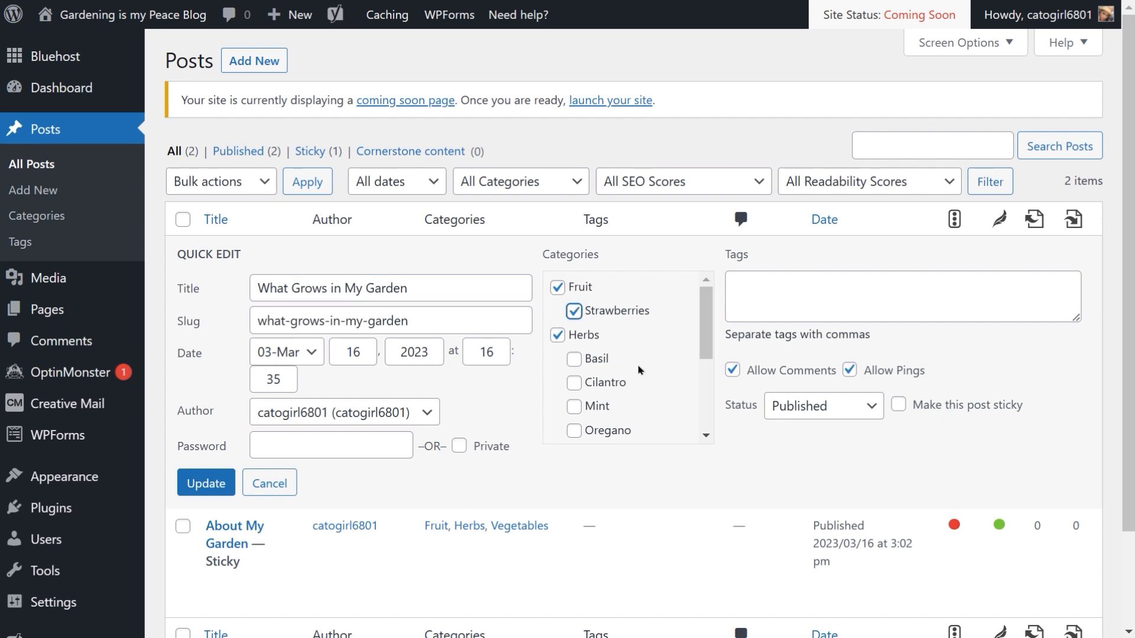
pyautogui.click(574, 360)
pyautogui.click(217, 490)
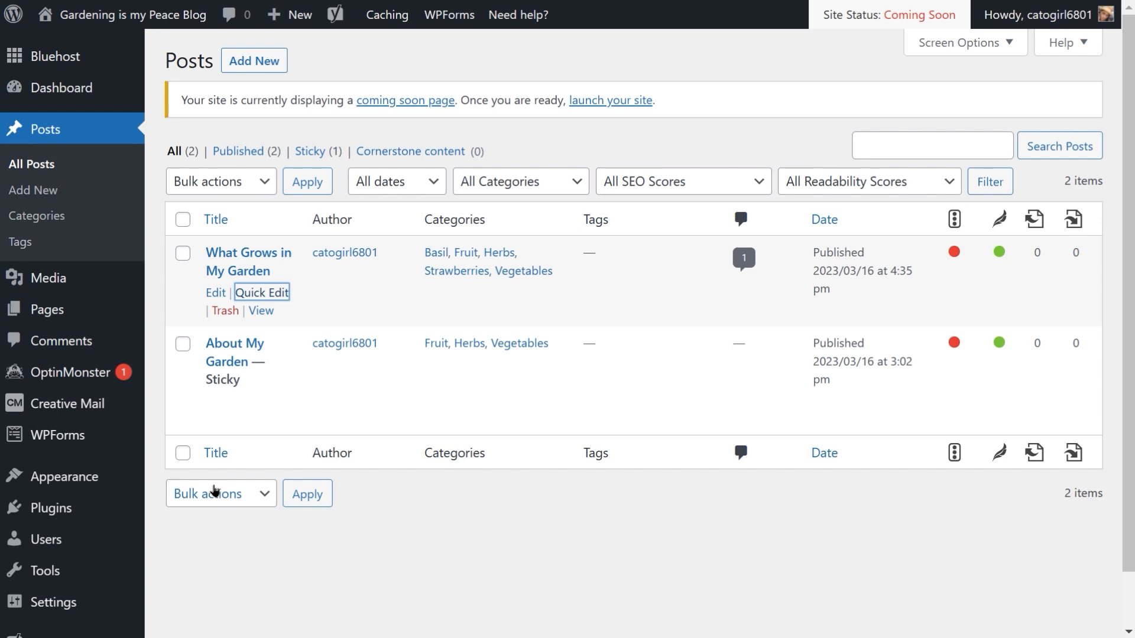
# Step: View the About Me page on the live site again
pyautogui.click(36, 312)
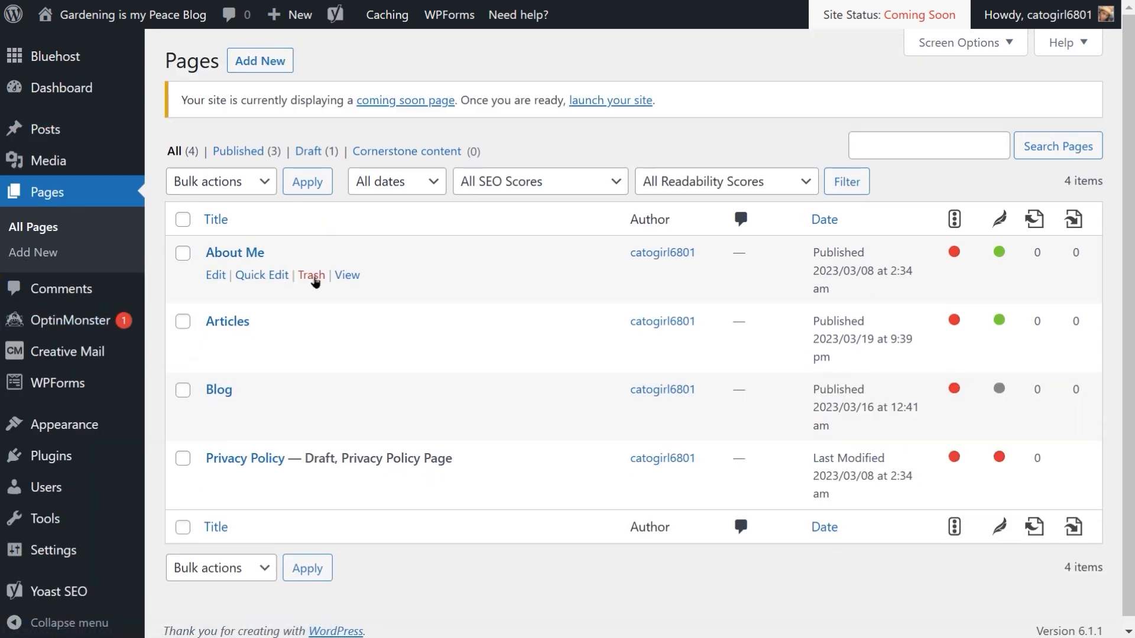
pyautogui.click(347, 275)
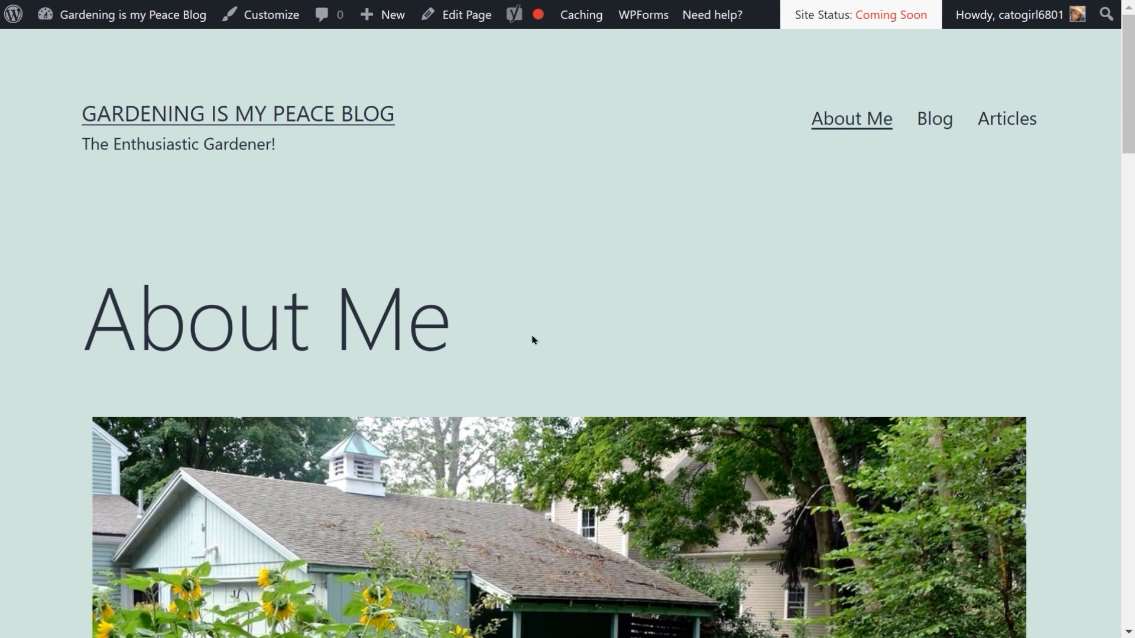
# Step: Scroll to the footer Categories list, open the Strawberries category and scroll through its page
pyautogui.scroll(-10, 532, 338)
pyautogui.scroll(-12, 532, 338)
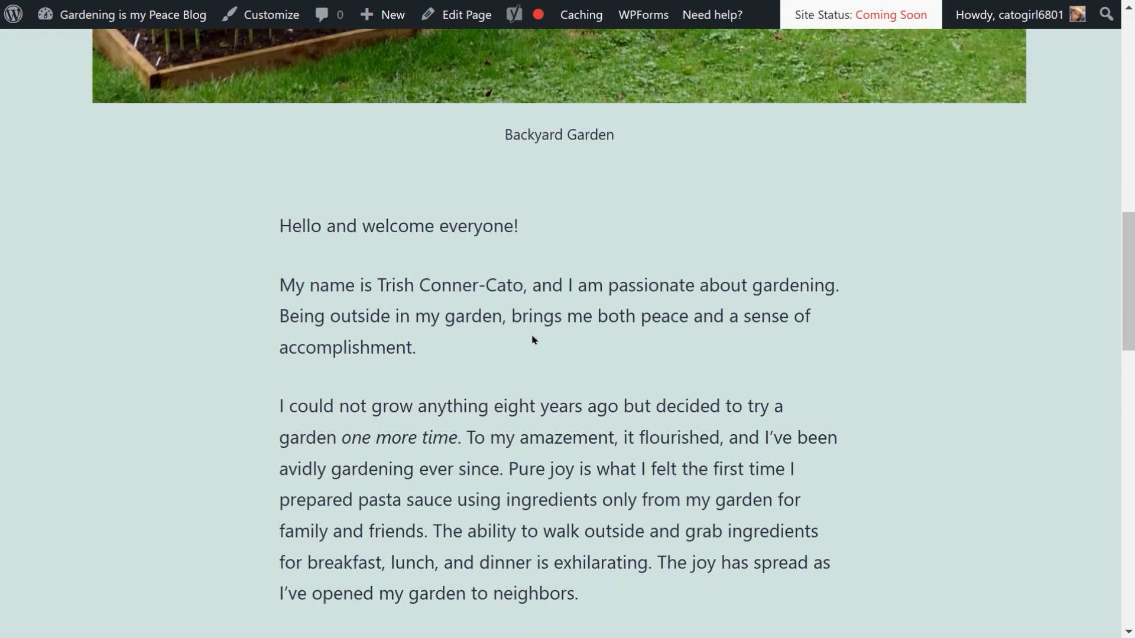
pyautogui.scroll(-8, 532, 340)
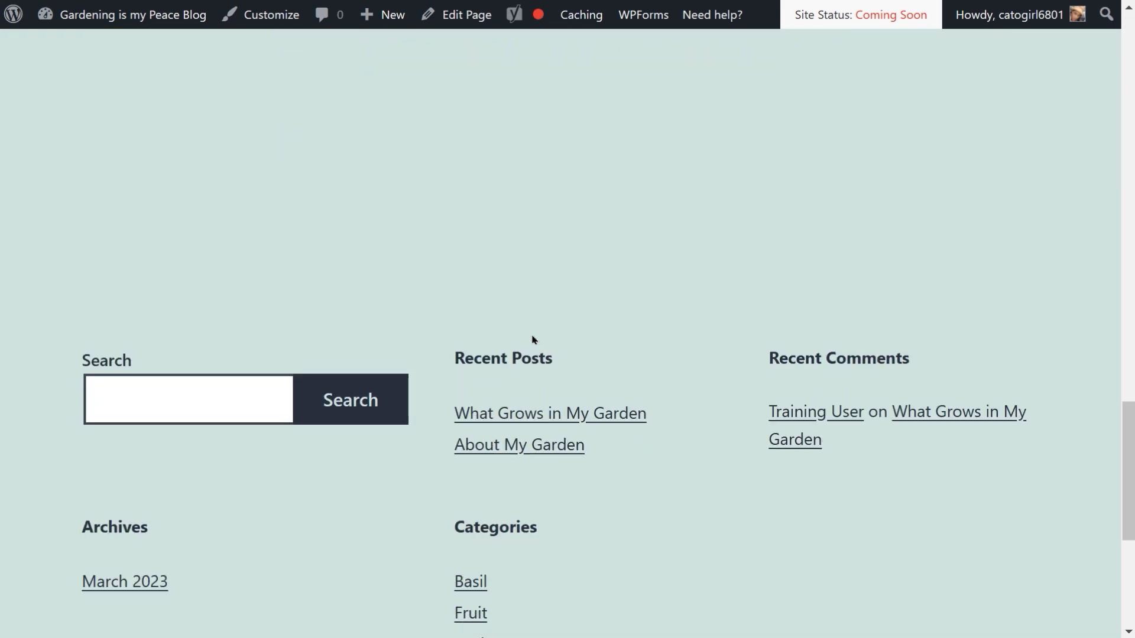
pyautogui.scroll(-2, 532, 340)
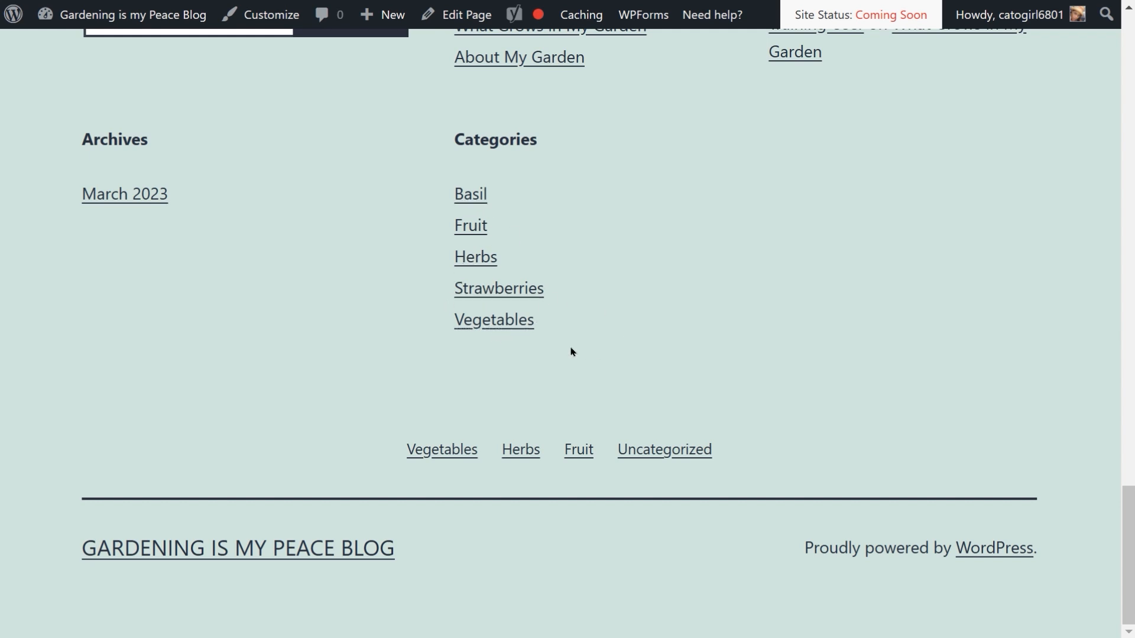
pyautogui.click(482, 293)
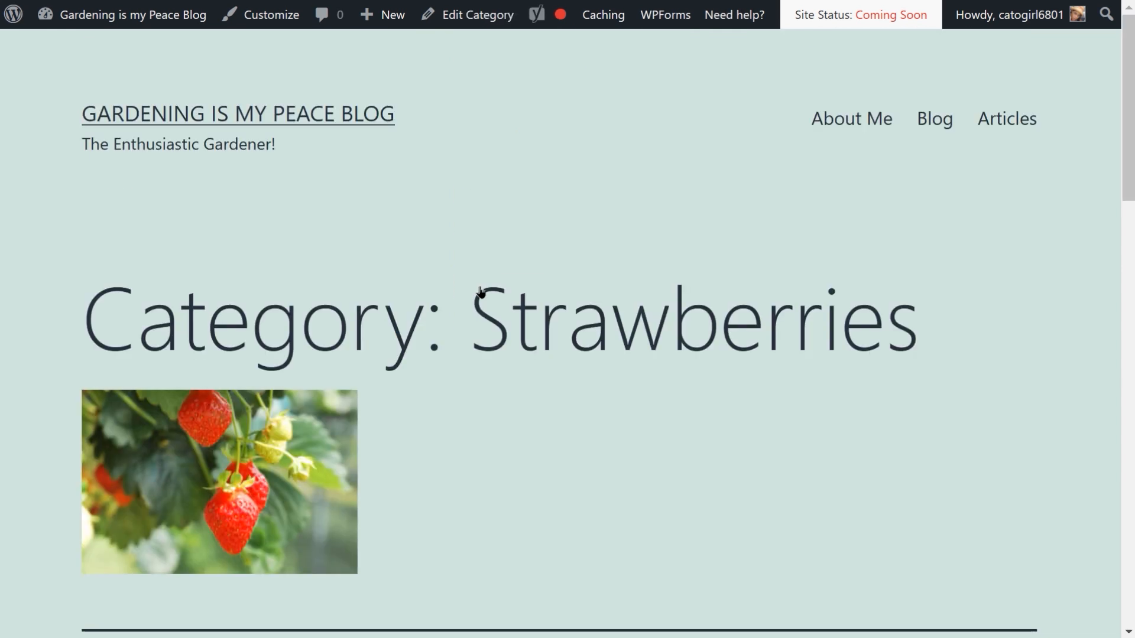
pyautogui.scroll(-5, 481, 291)
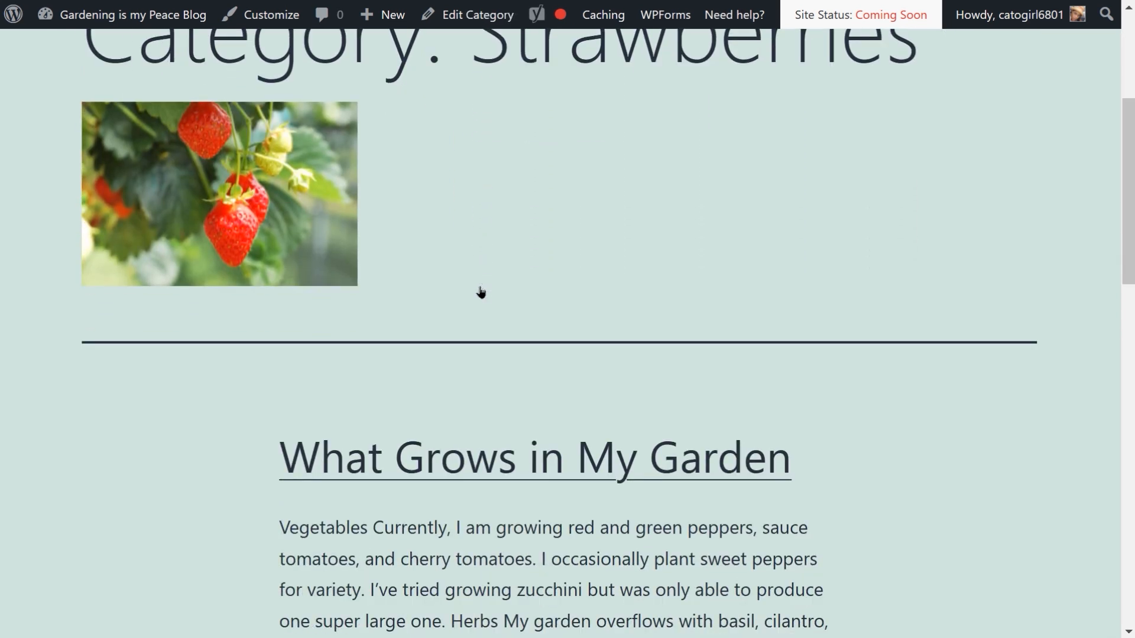
pyautogui.scroll(-1, 481, 291)
pyautogui.scroll(6, 481, 291)
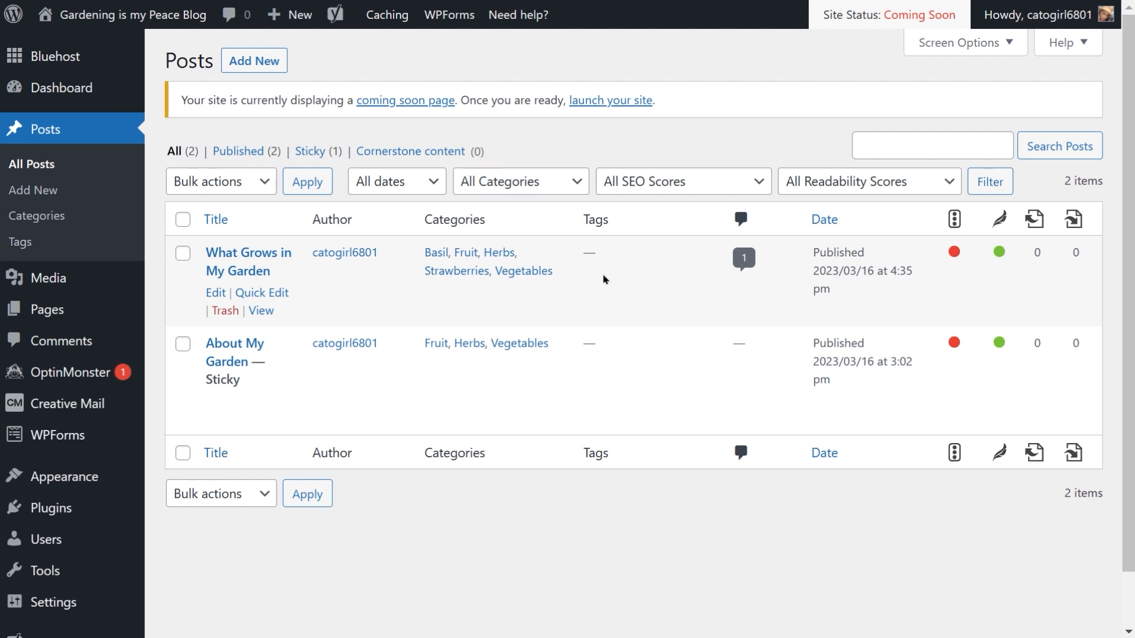
# Step: Quick Edit the post What Grows in My Garden to remove the Strawberries and Basil categories, and update it
pyautogui.click(270, 294)
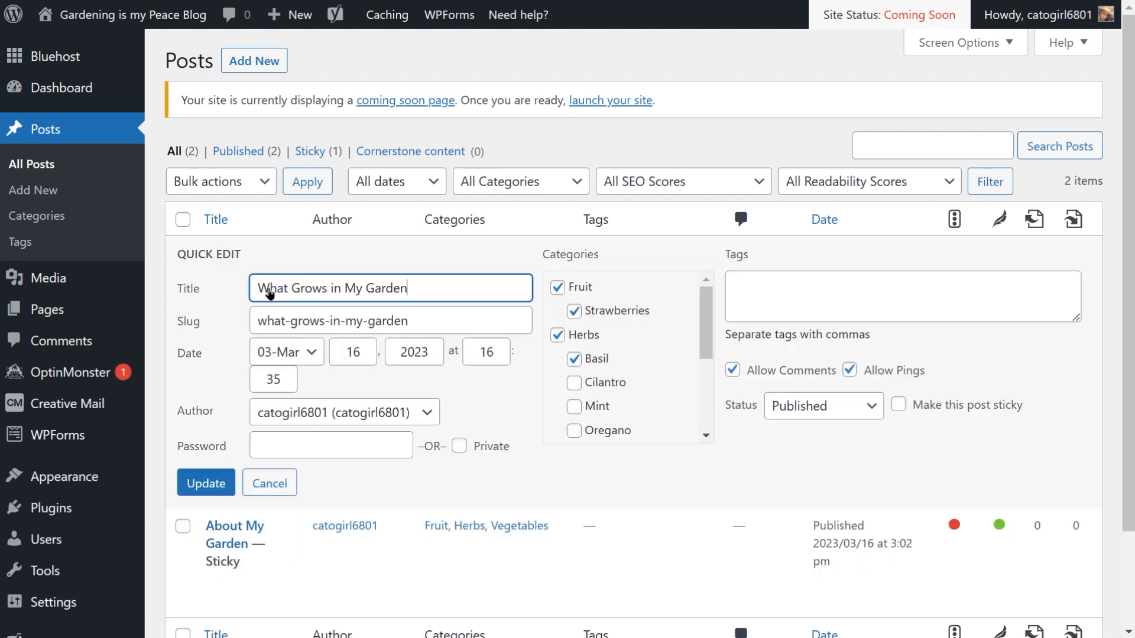
pyautogui.click(574, 312)
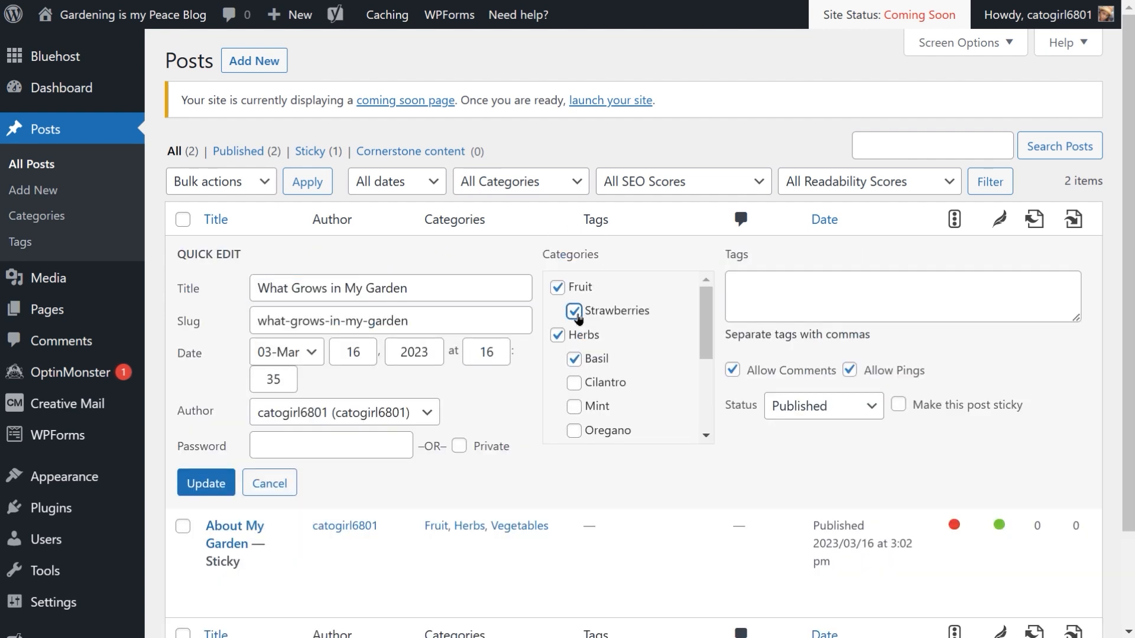
pyautogui.click(577, 359)
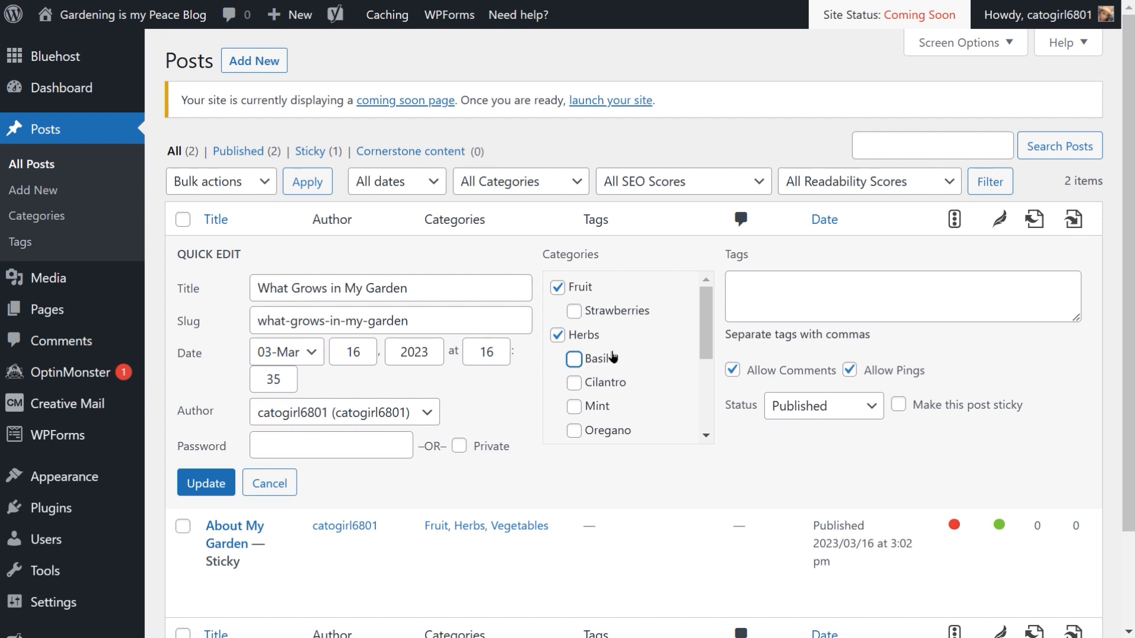
pyautogui.click(206, 485)
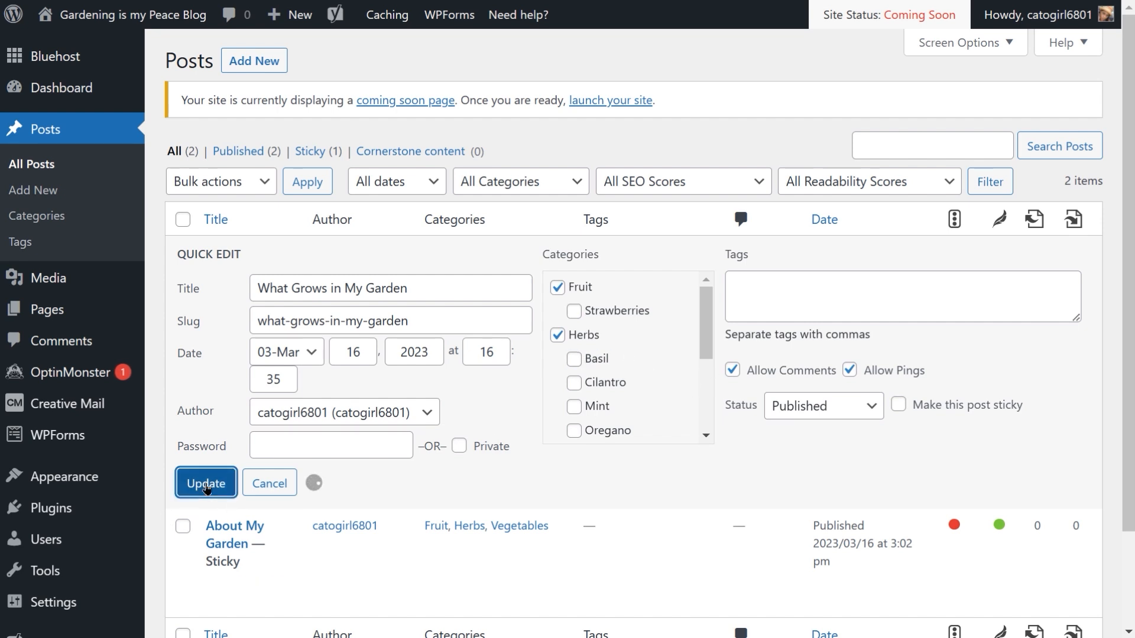
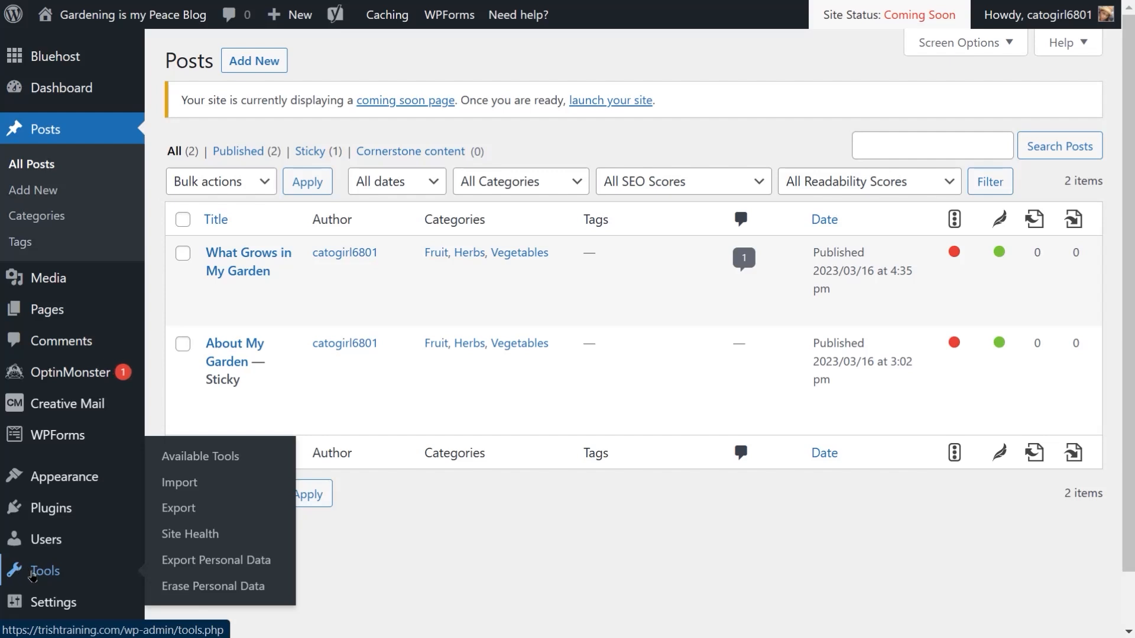
# Step: Open the Export tool, choose to export Posts and review its category and status filter options
pyautogui.click(179, 509)
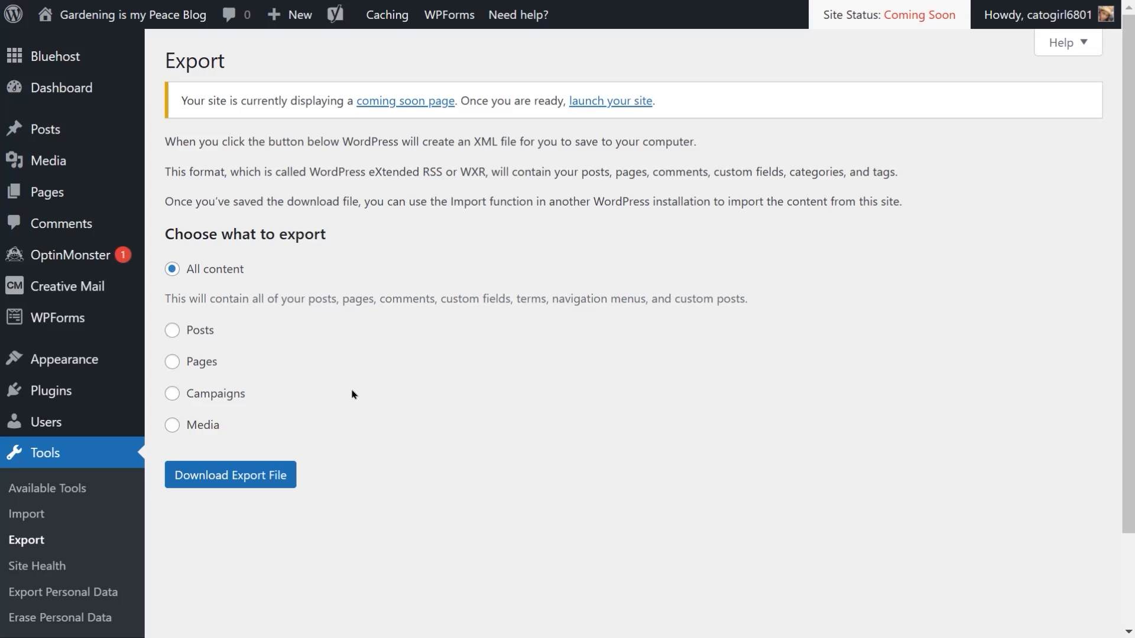
pyautogui.click(178, 336)
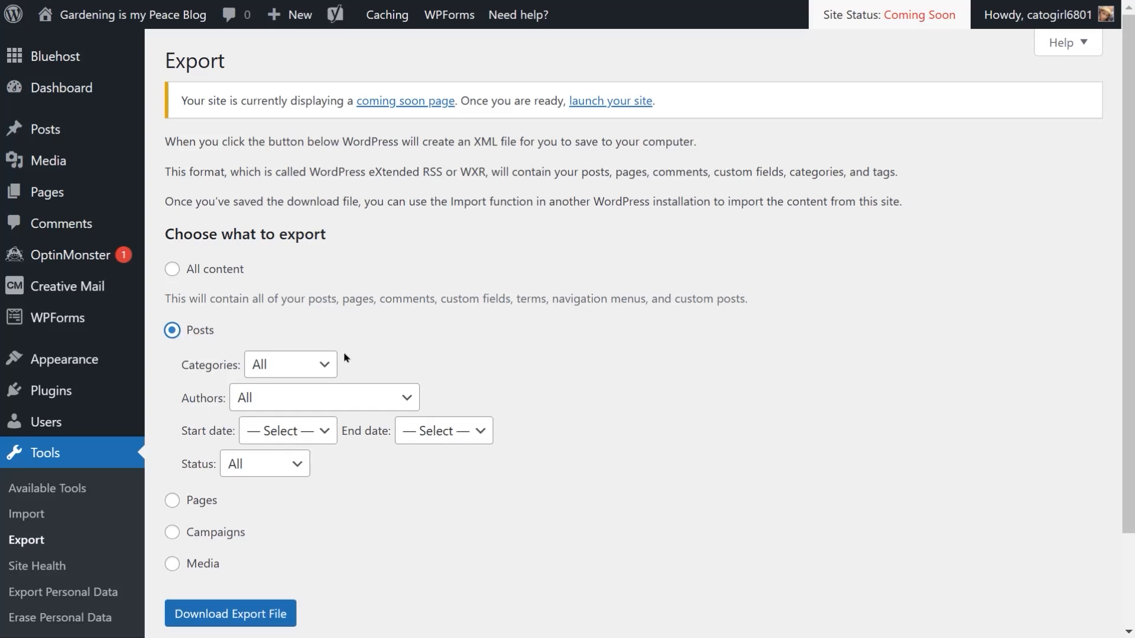
pyautogui.click(317, 366)
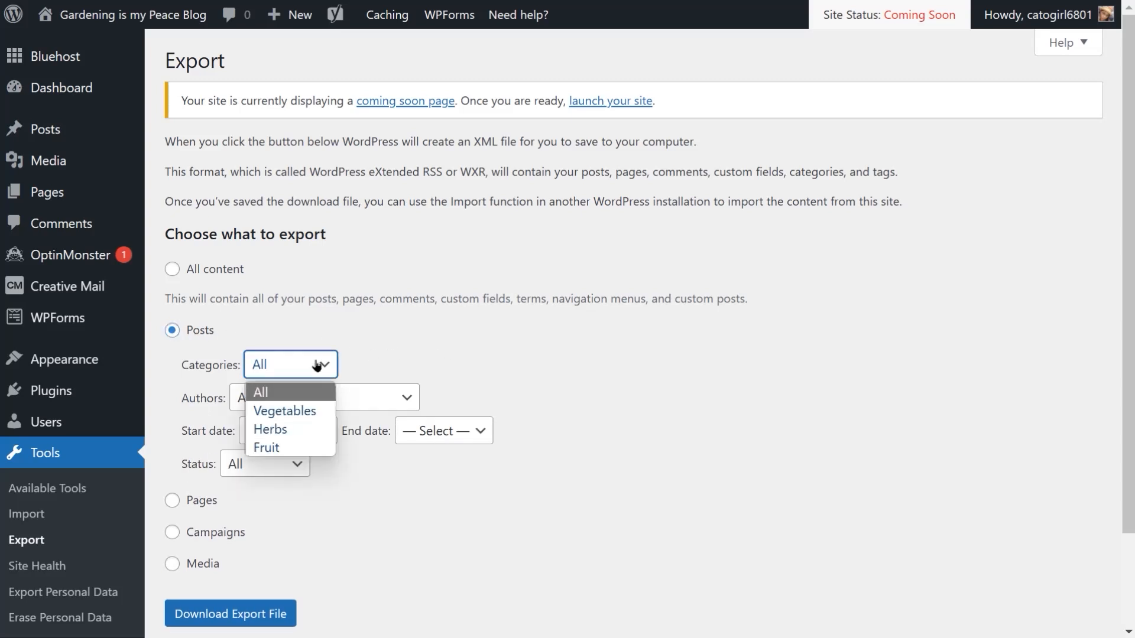
pyautogui.click(464, 338)
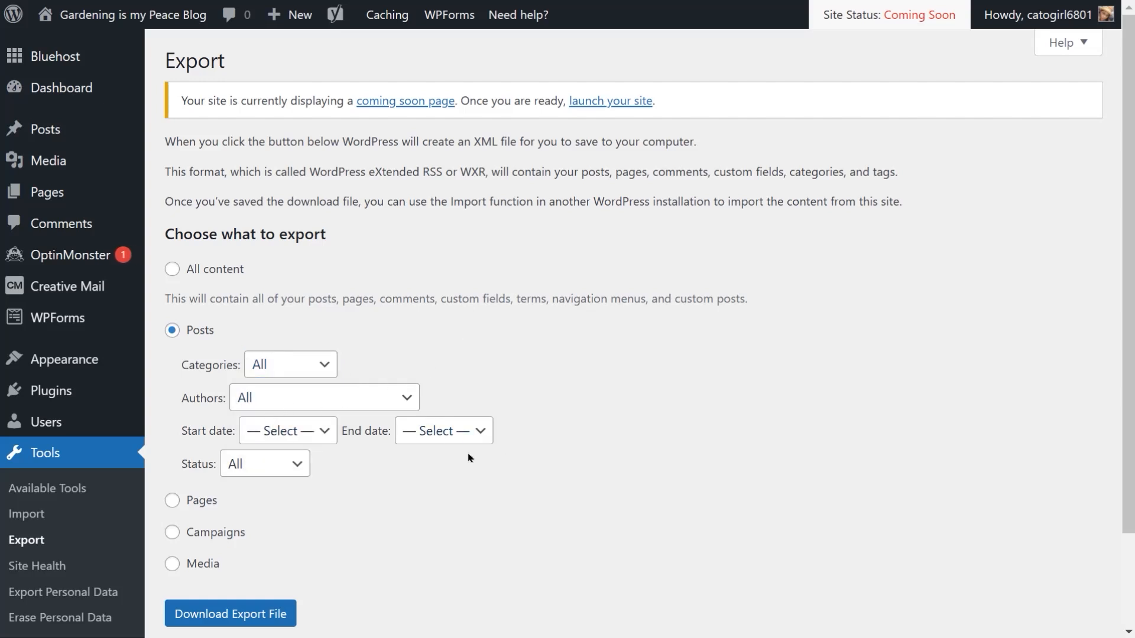
pyautogui.click(297, 465)
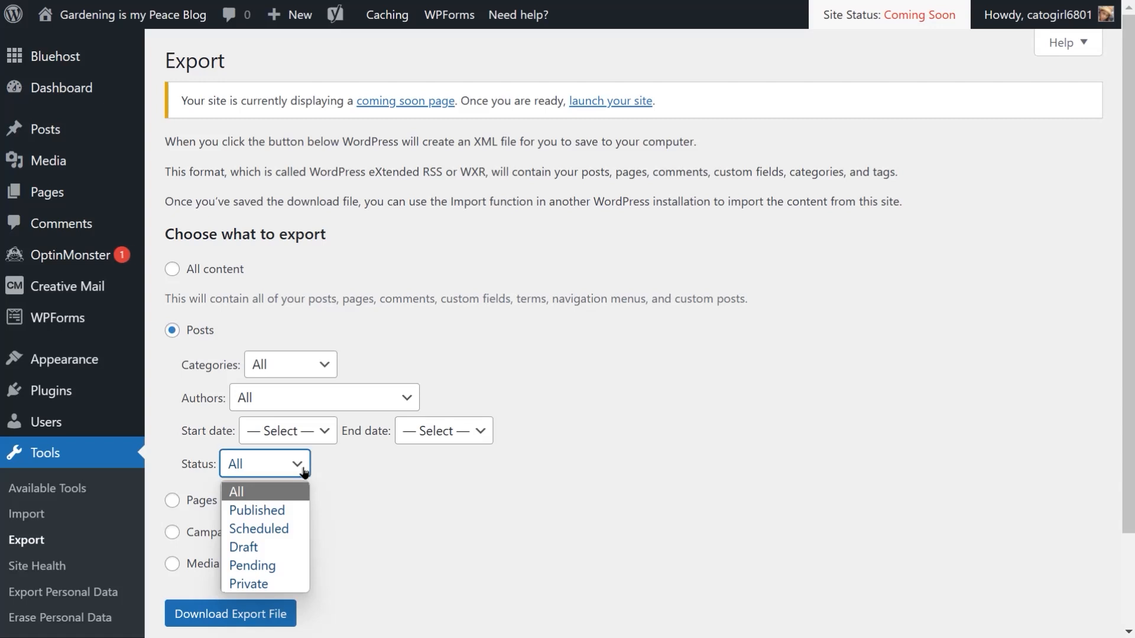
pyautogui.click(381, 485)
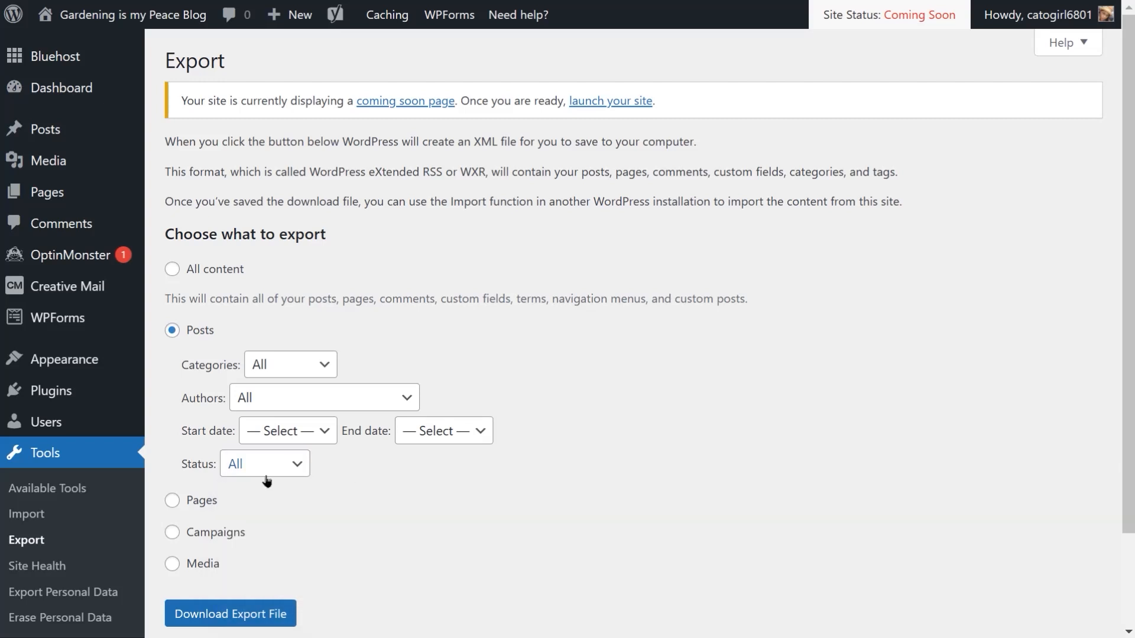
# Step: Review the export options for Pages, Campaigns and Media
pyautogui.click(173, 502)
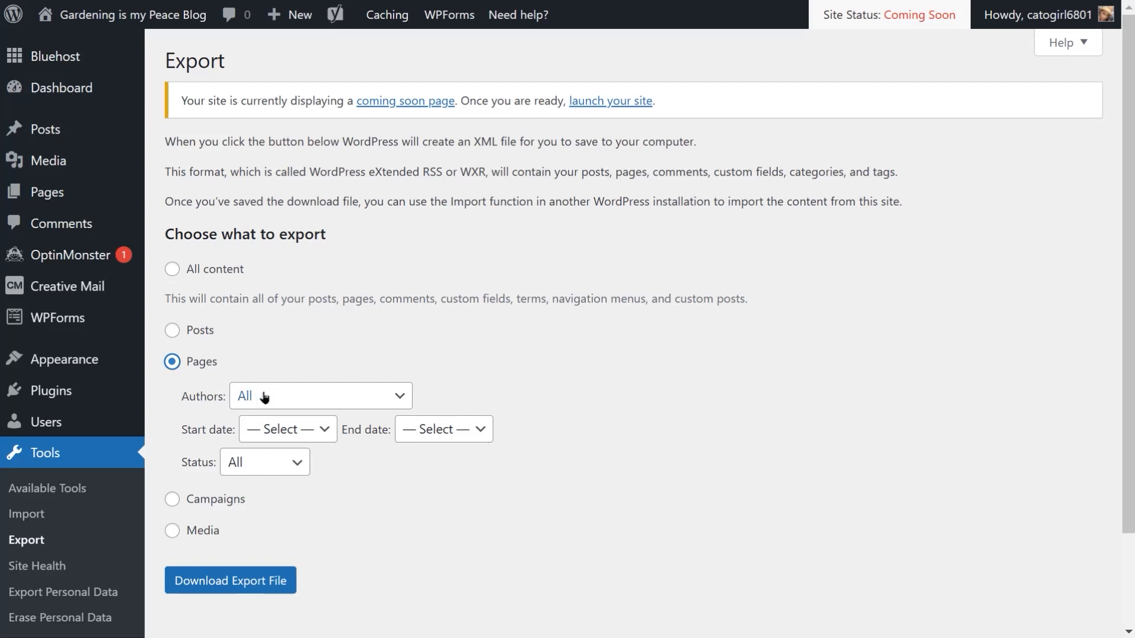
pyautogui.click(173, 500)
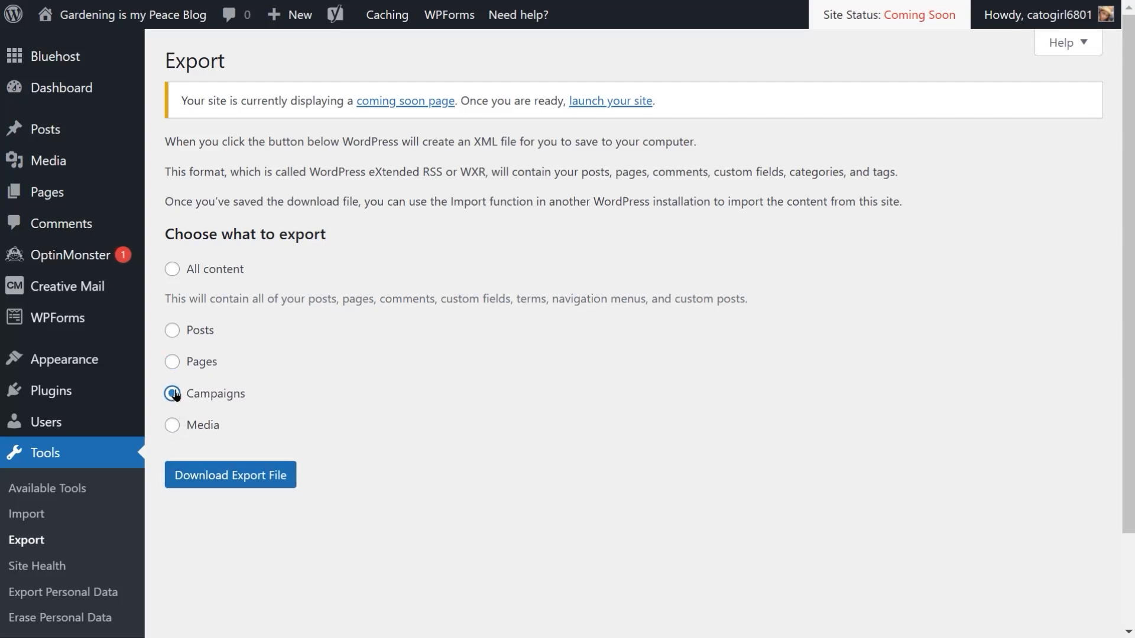
pyautogui.click(173, 425)
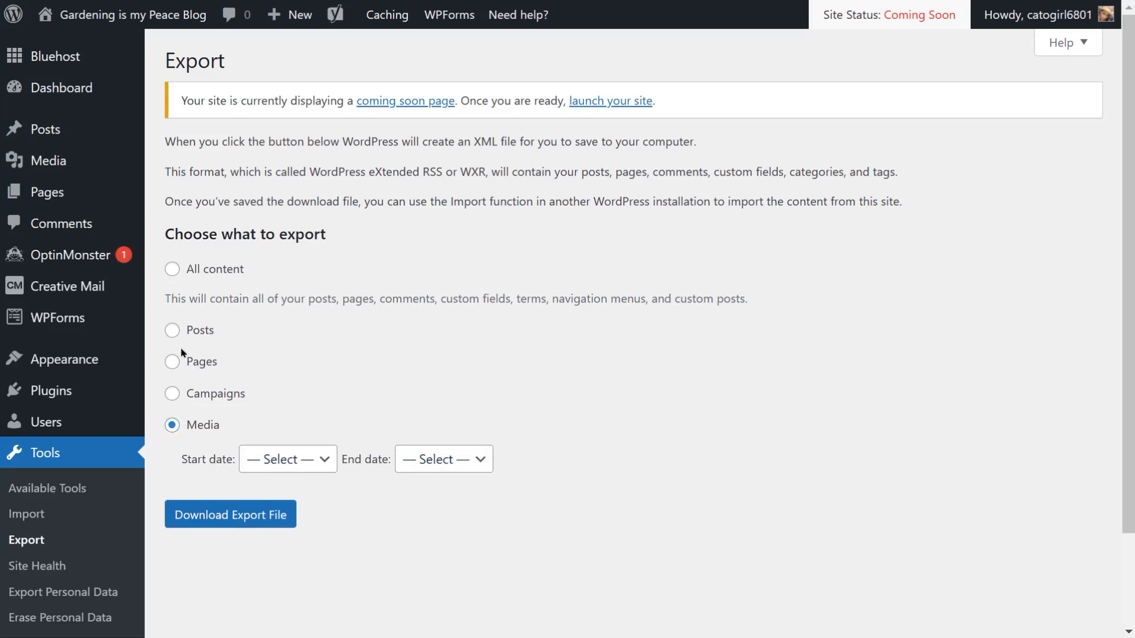
# Step: Reselect Posts with all filters and download the export file
pyautogui.click(173, 332)
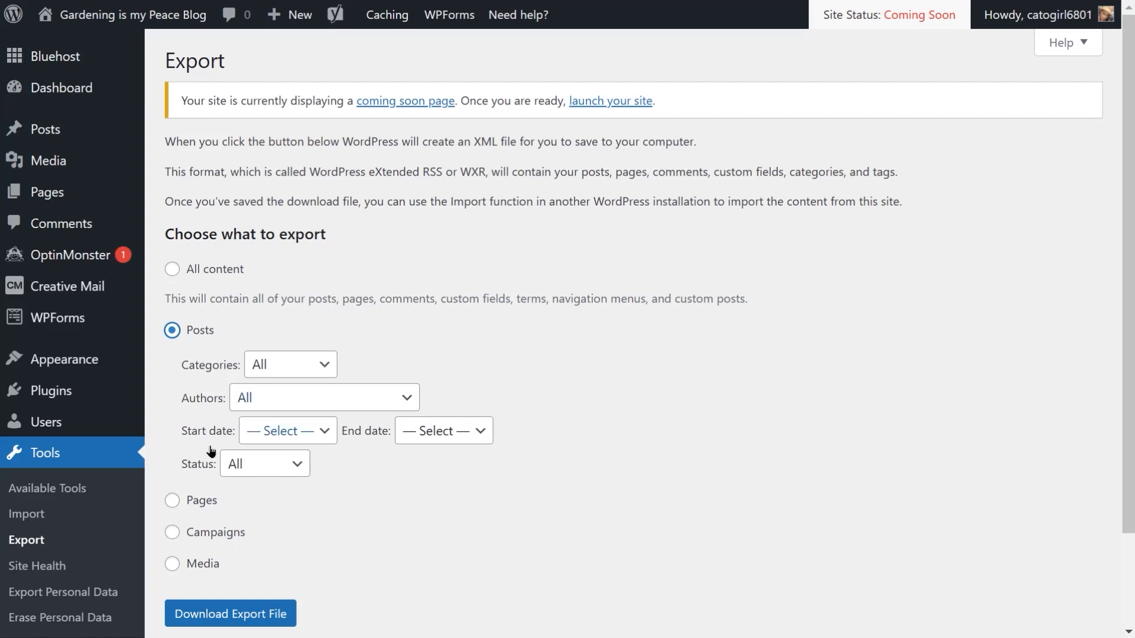
pyautogui.click(246, 614)
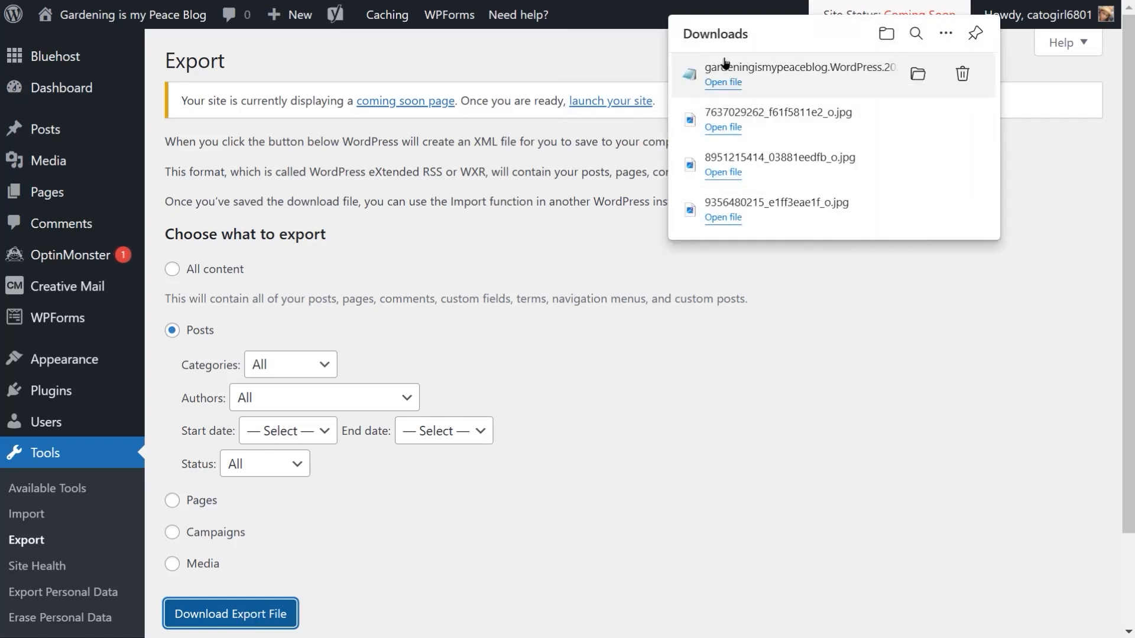
pyautogui.click(627, 40)
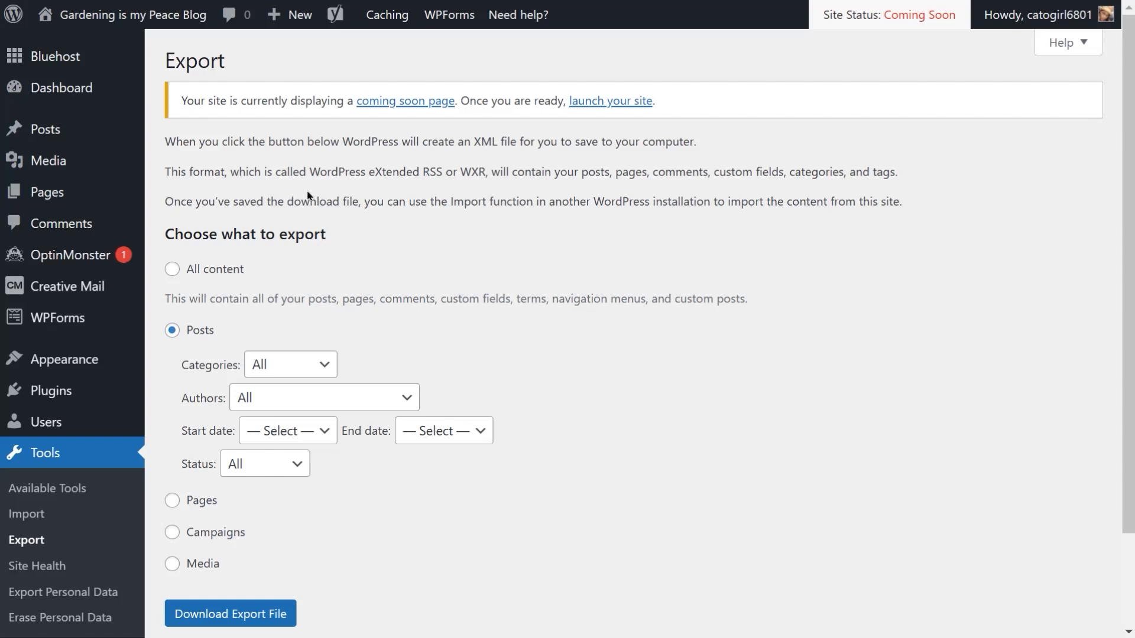
# Step: Trash the post What Grows in My Garden and delete it permanently from the Trash
pyautogui.click(49, 132)
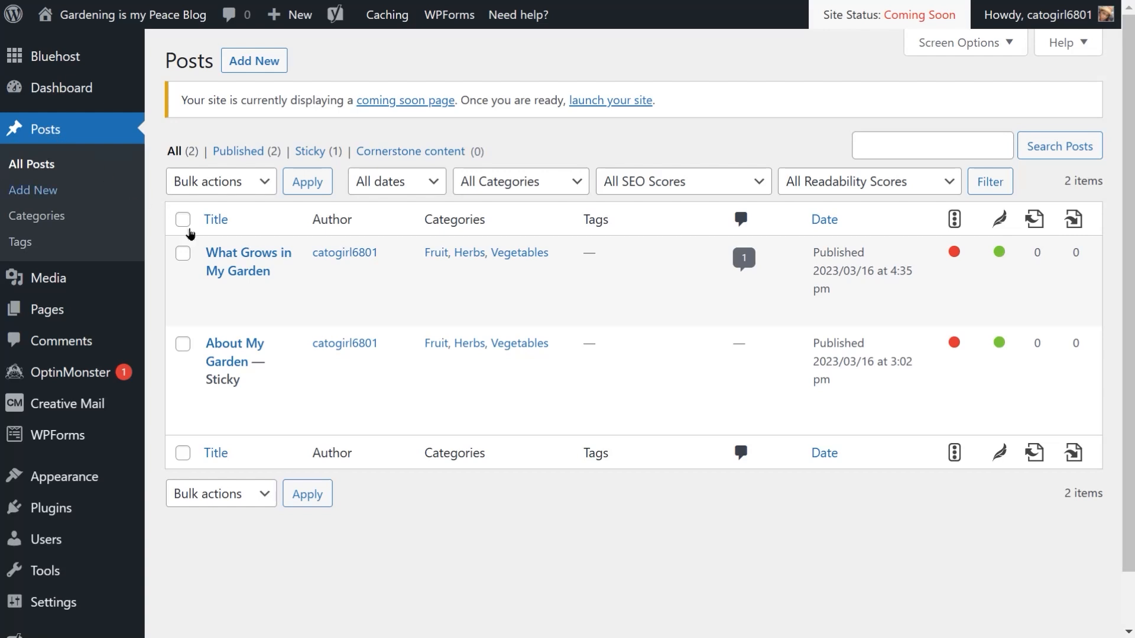
pyautogui.moveTo(214, 296)
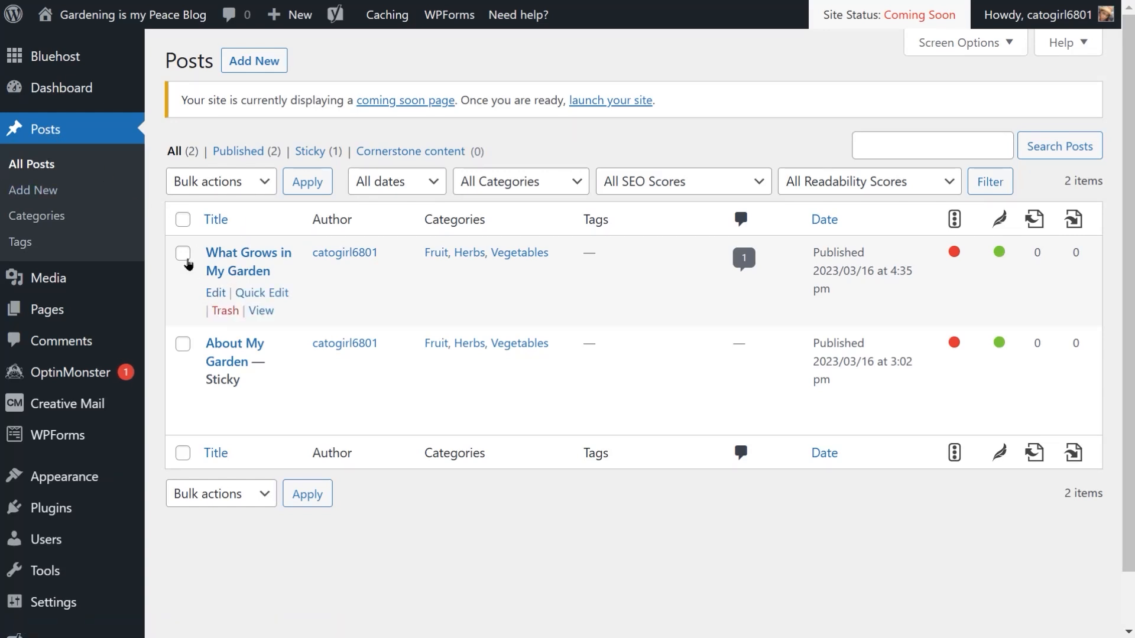
pyautogui.click(231, 312)
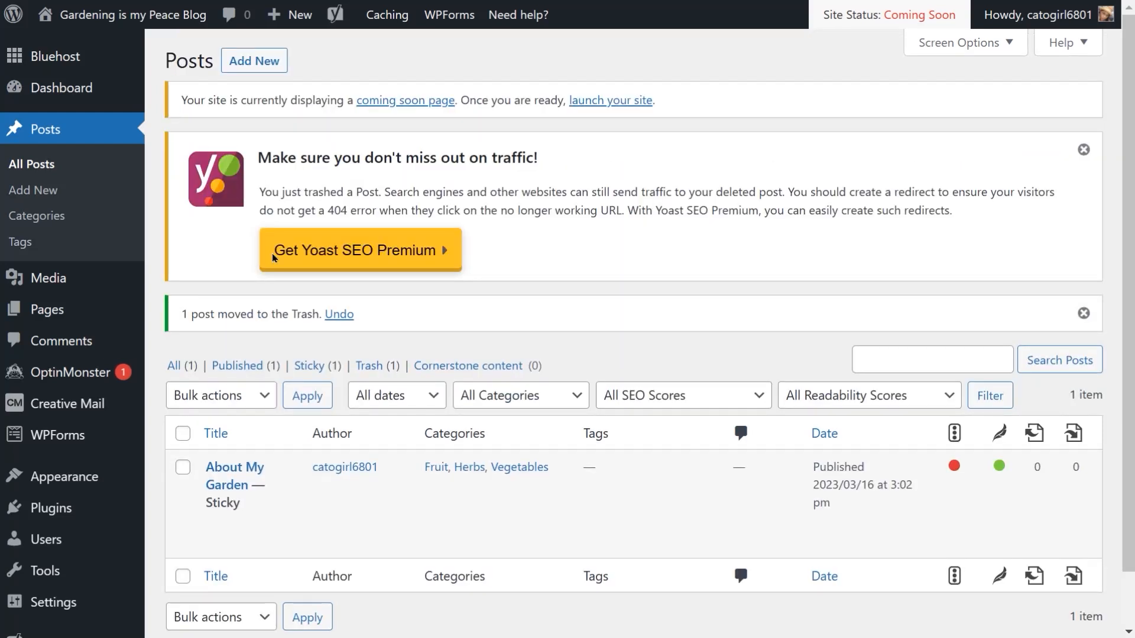
pyautogui.click(378, 365)
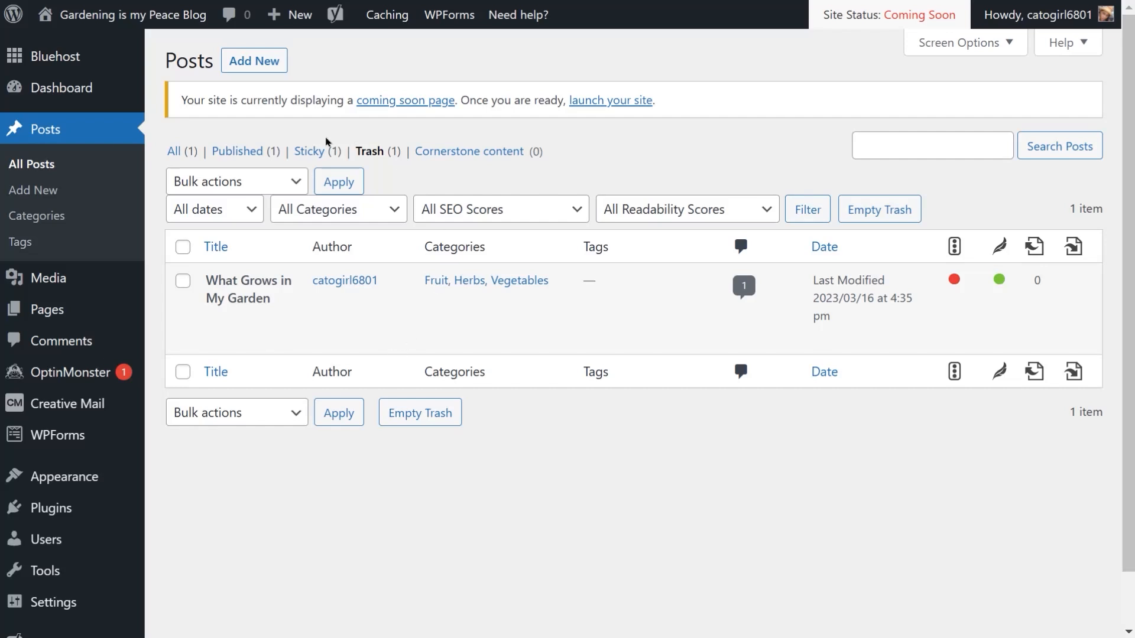
pyautogui.moveTo(371, 301)
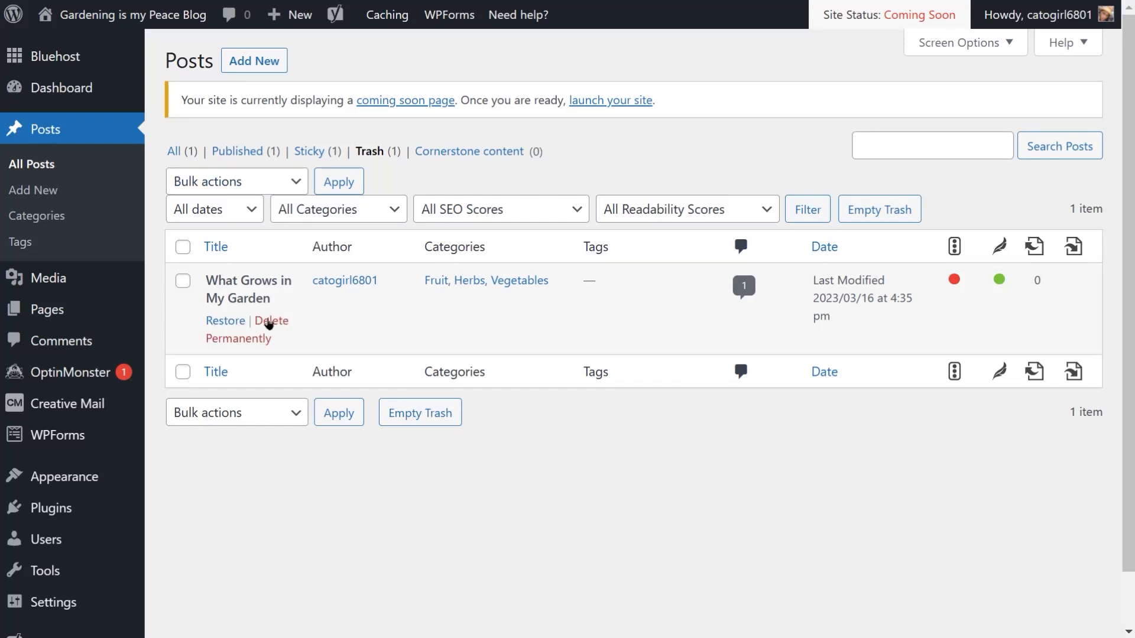
pyautogui.click(267, 325)
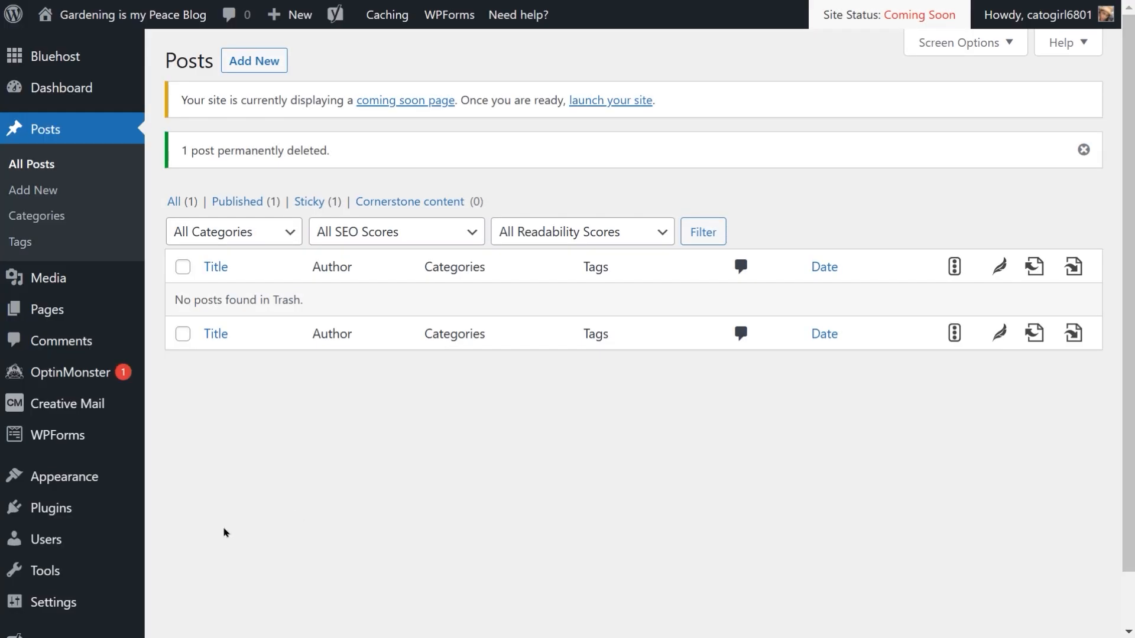
# Step: Open the Import tools and run the WordPress importer
pyautogui.moveTo(44, 573)
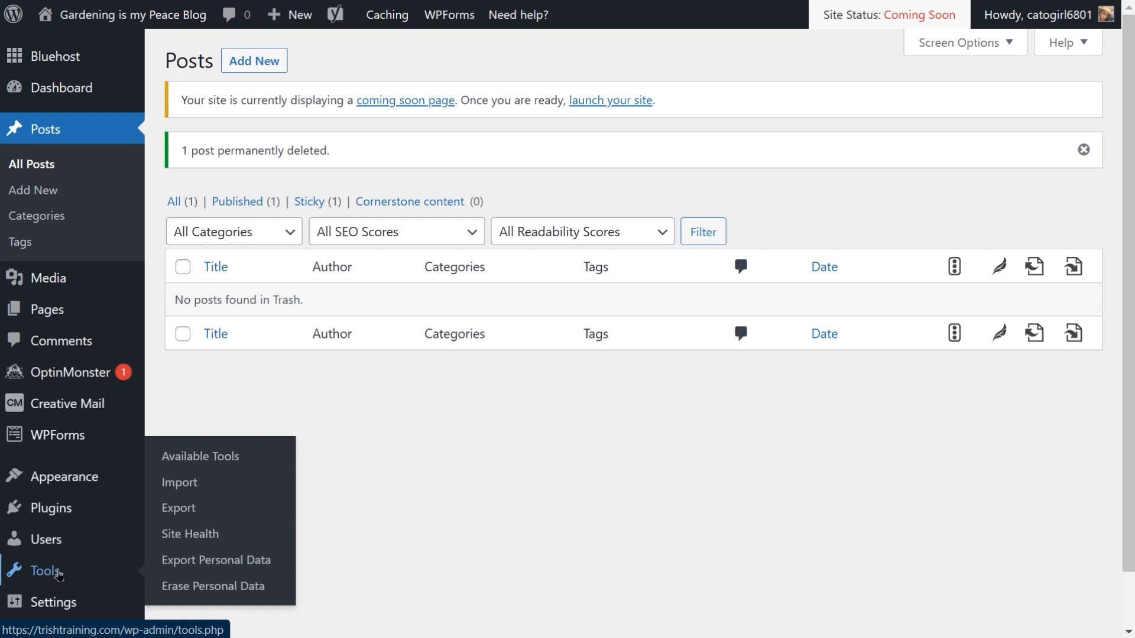
pyautogui.moveTo(109, 547)
pyautogui.click(191, 485)
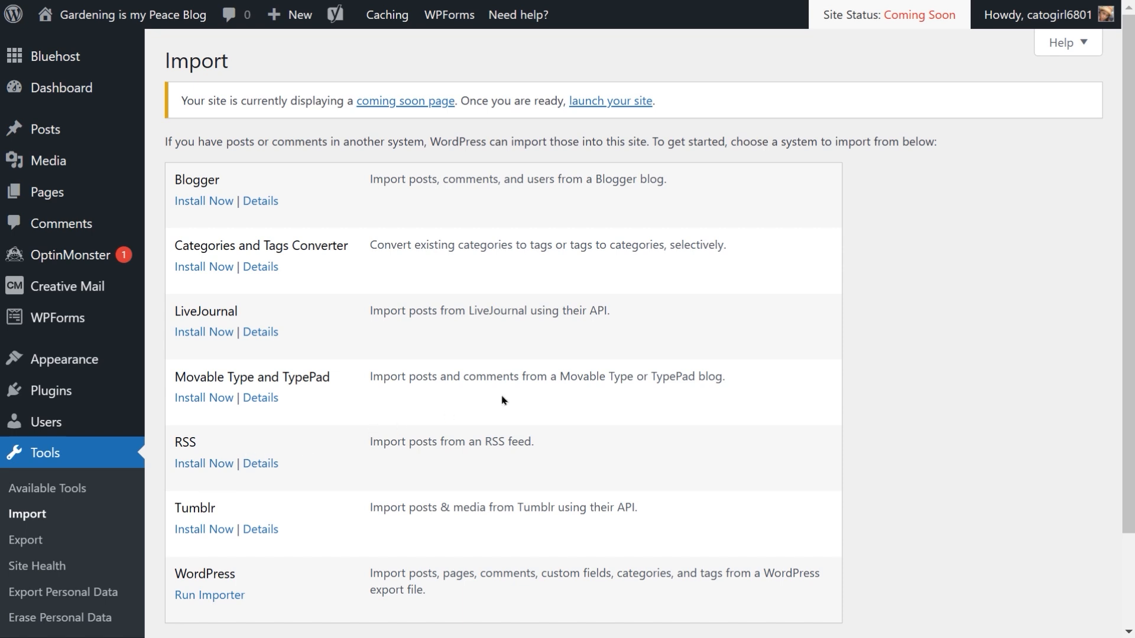
pyautogui.scroll(-2, 635, 367)
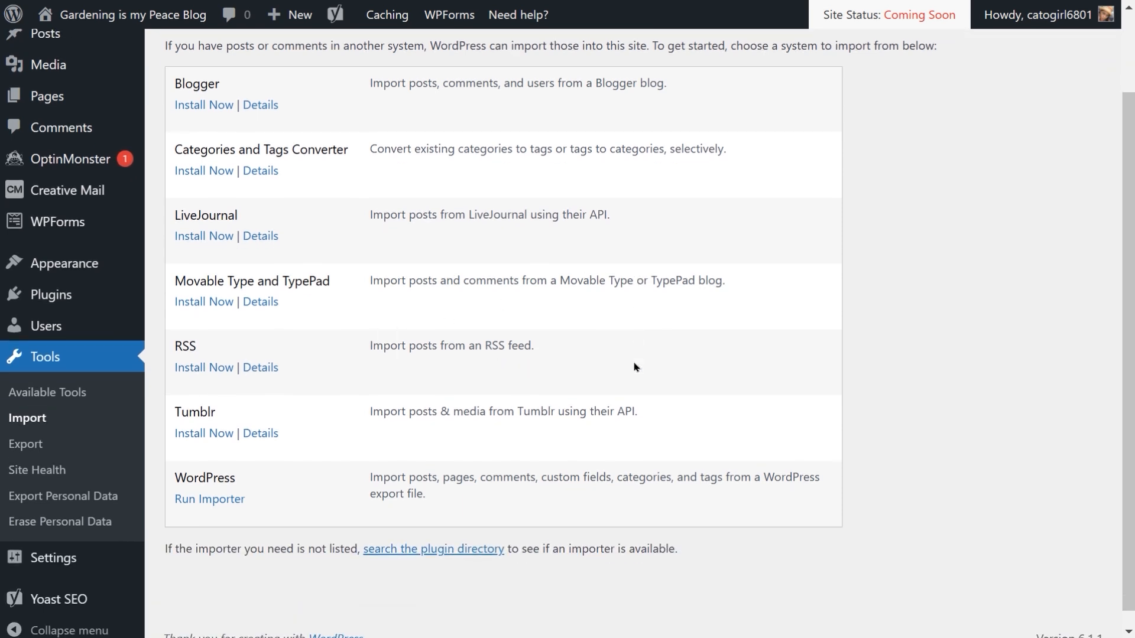
pyautogui.scroll(1, 635, 367)
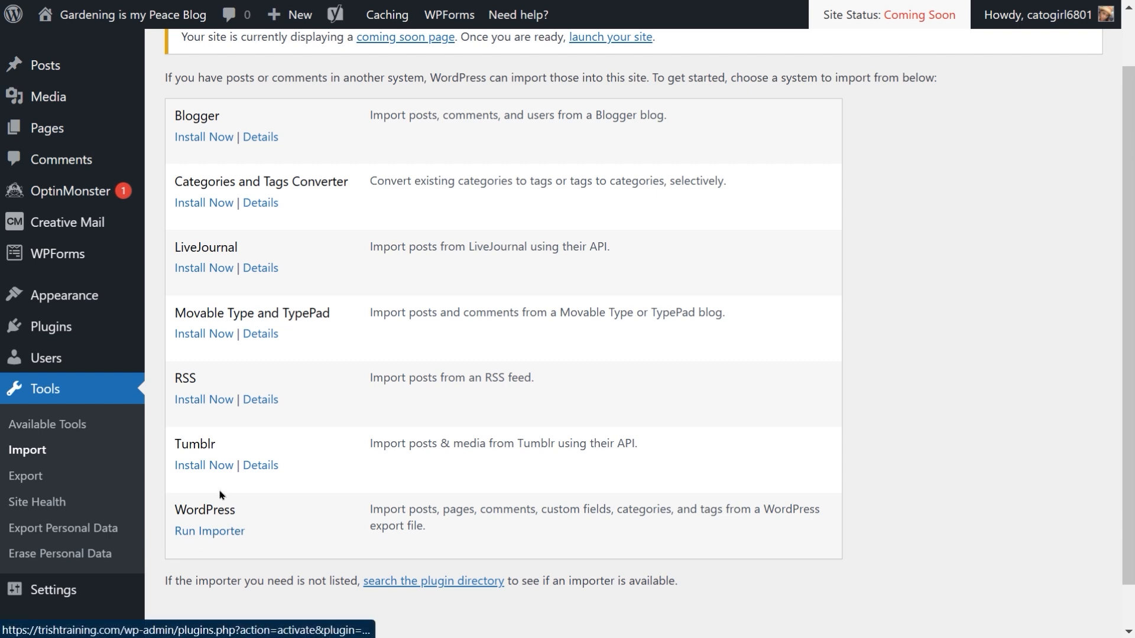
pyautogui.click(201, 532)
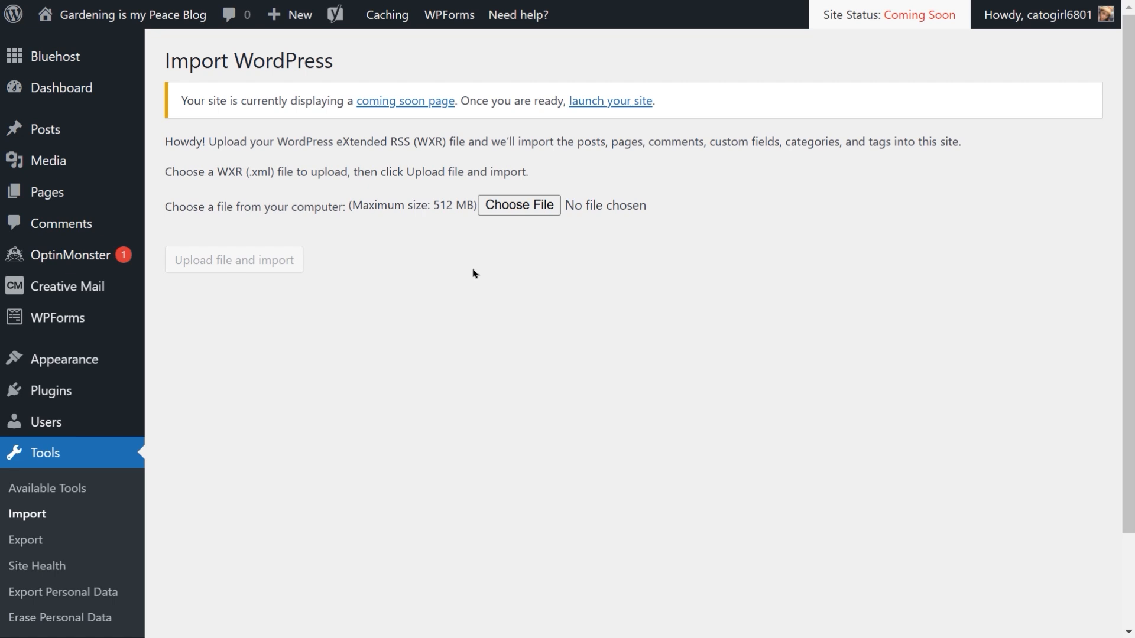
# Step: Choose the downloaded gardeningismypeaceblog WordPress XML export file and upload it for import
pyautogui.click(508, 207)
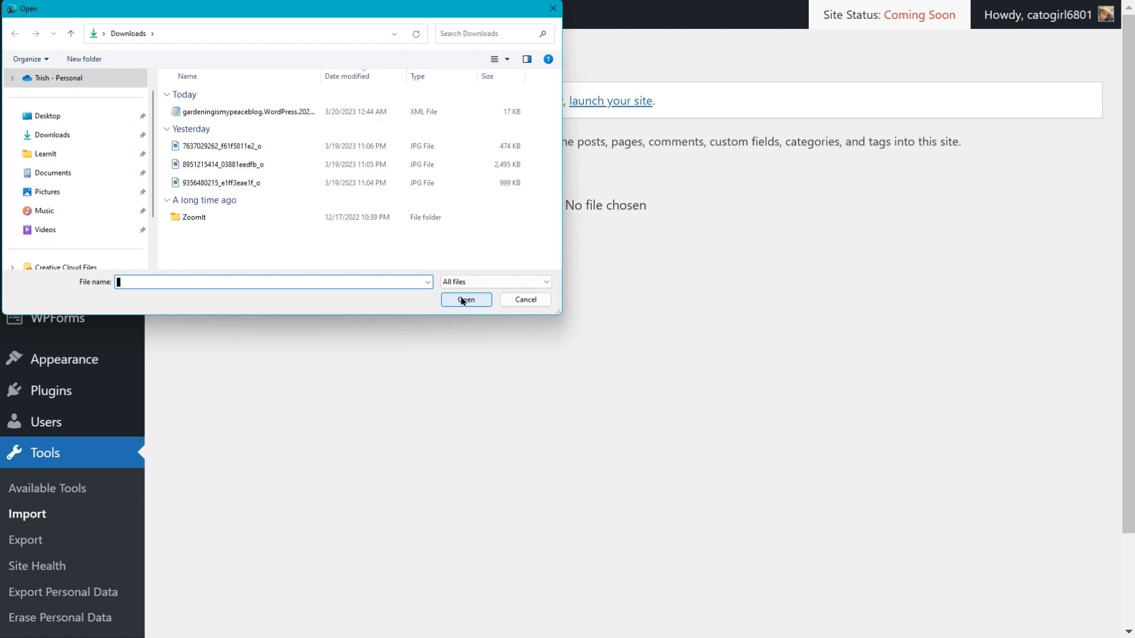
pyautogui.doubleClick(199, 112)
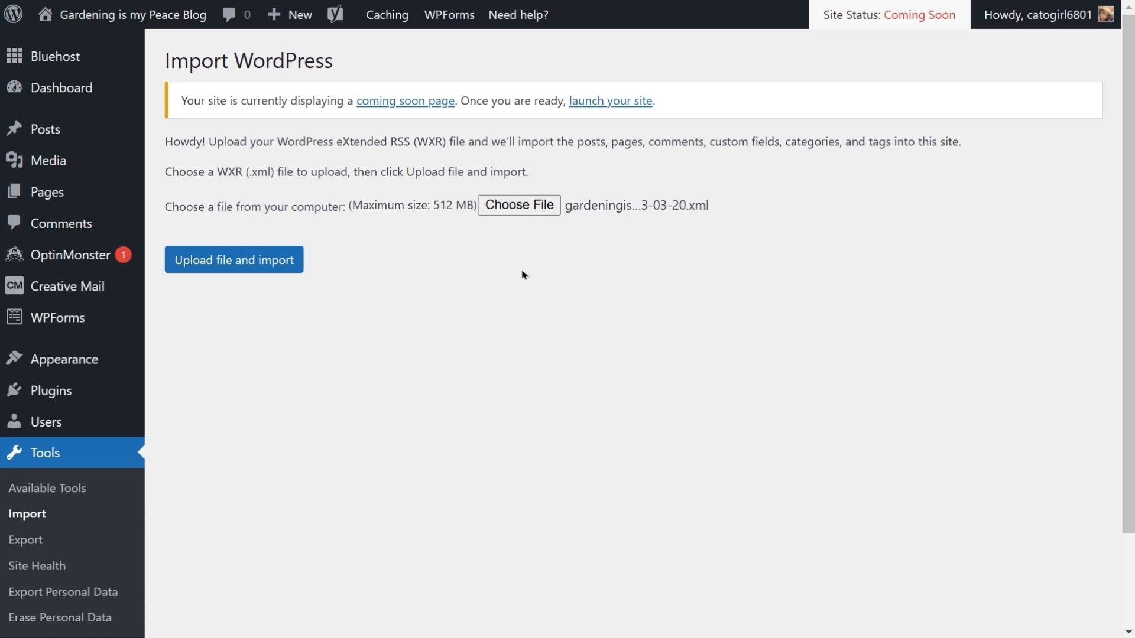
pyautogui.click(242, 270)
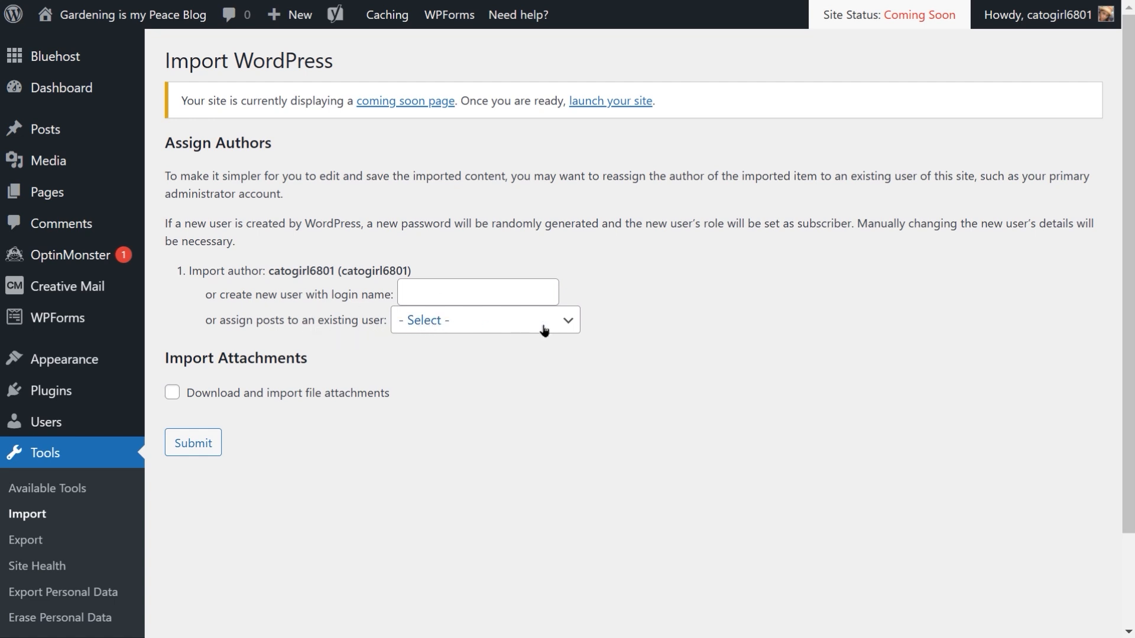
# Step: Assign the imported posts to the existing site user, enable downloading file attachments, and submit the import
pyautogui.click(567, 329)
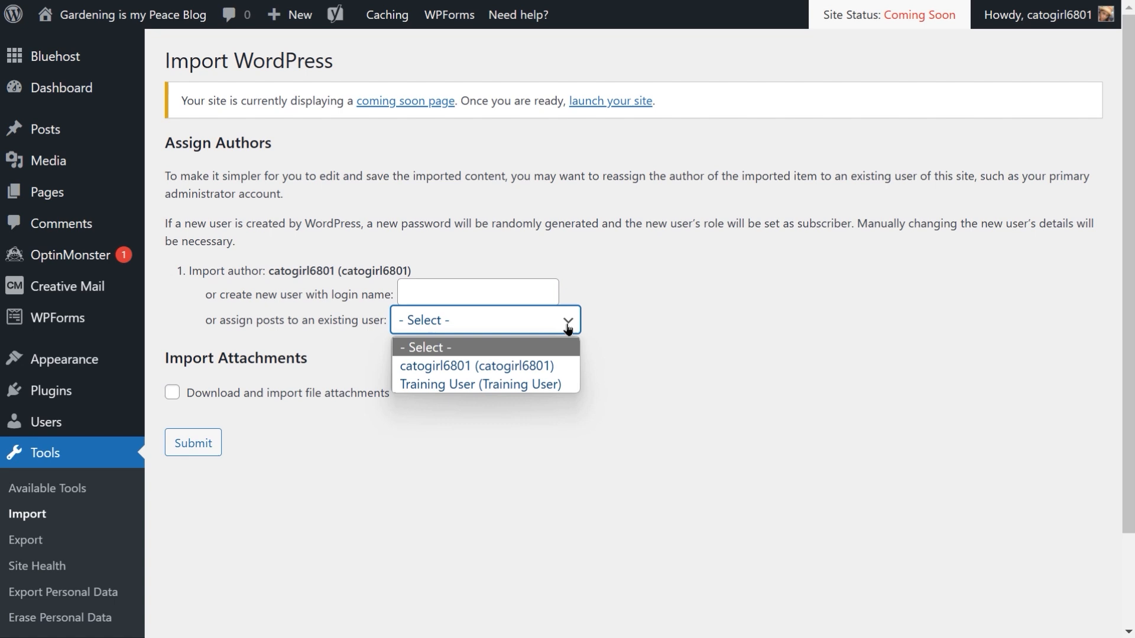
pyautogui.click(485, 374)
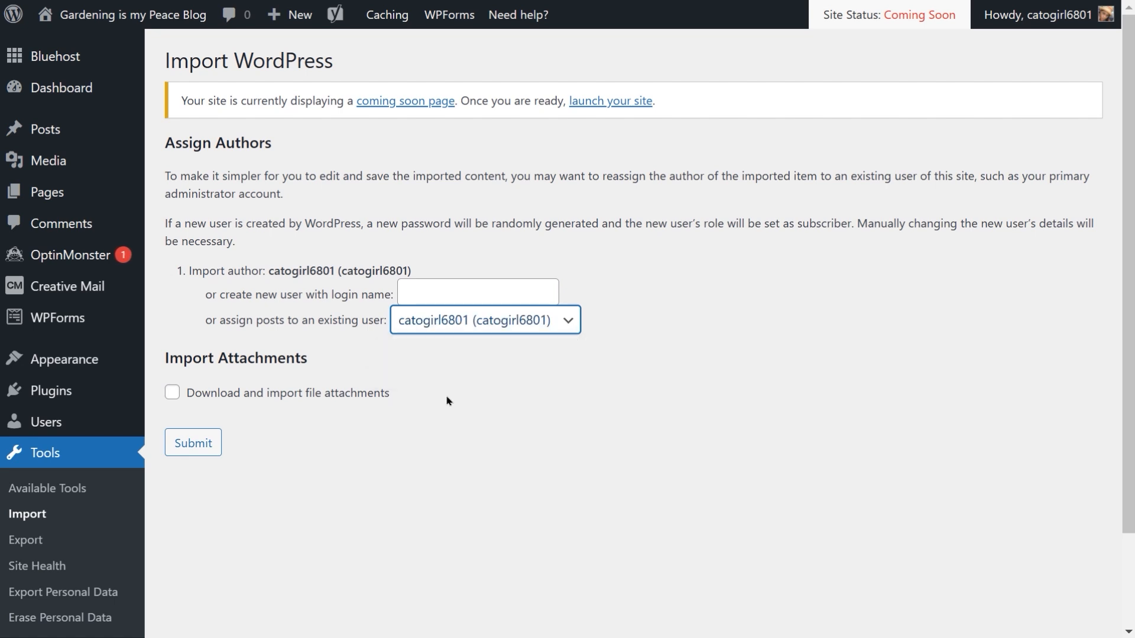
pyautogui.click(172, 393)
pyautogui.click(172, 393)
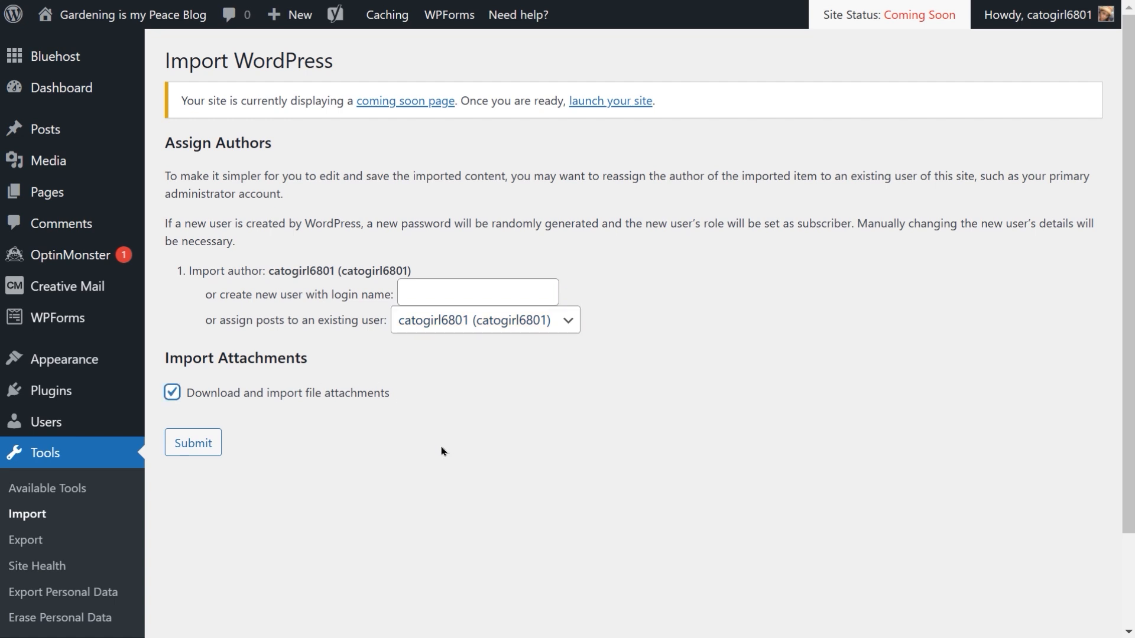
pyautogui.click(193, 444)
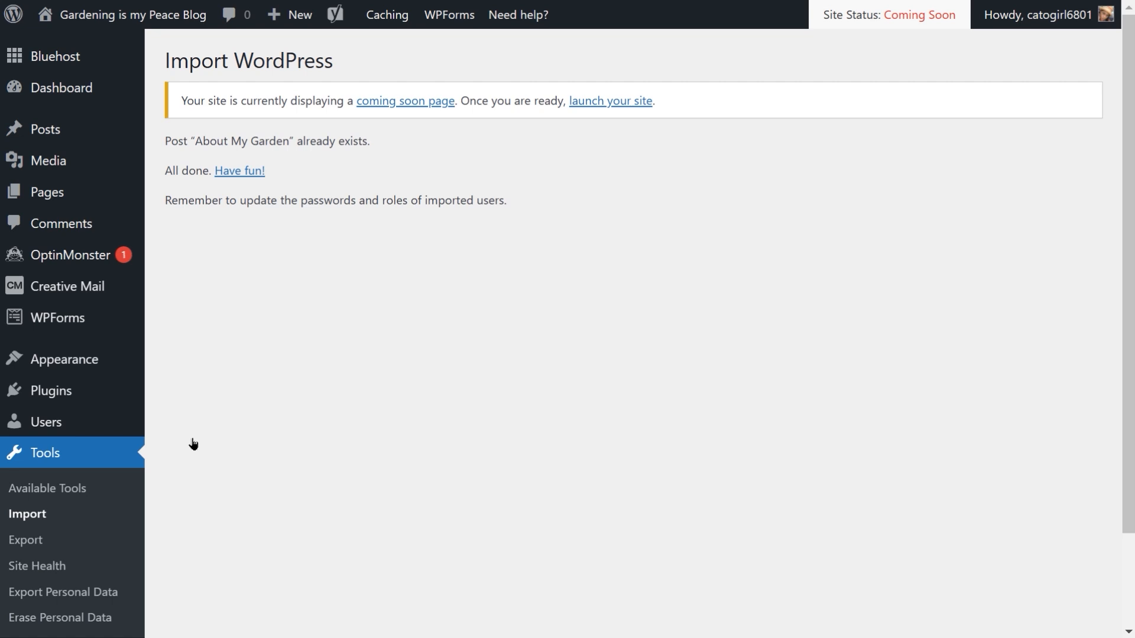
# Step: Check the Posts list for the restored post and reopen the Export tool
pyautogui.click(63, 130)
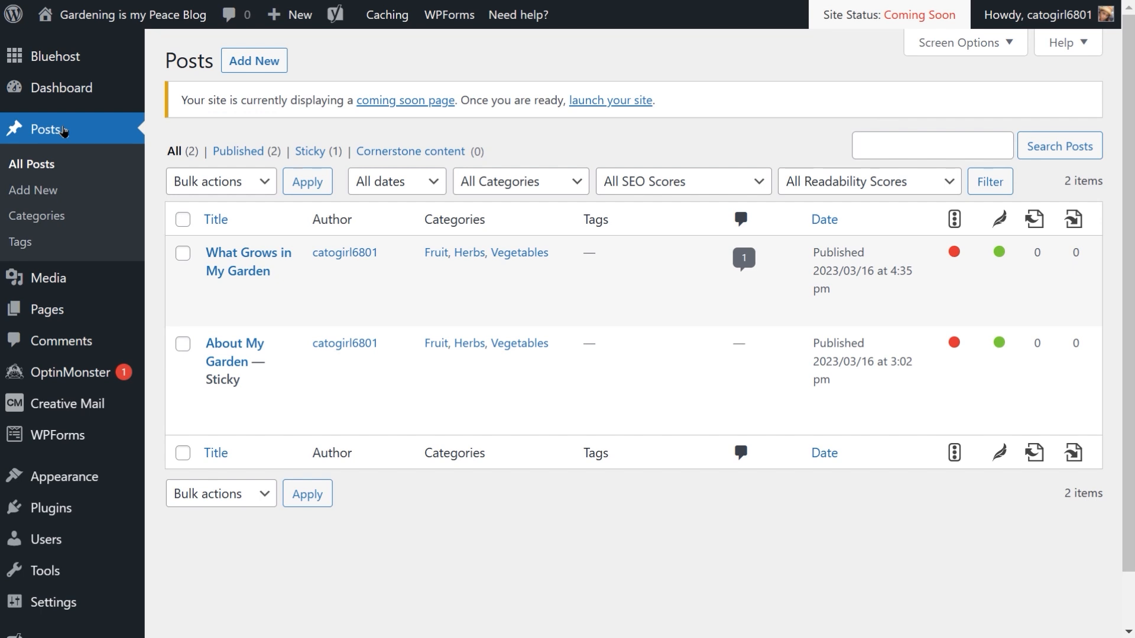
pyautogui.moveTo(373, 324)
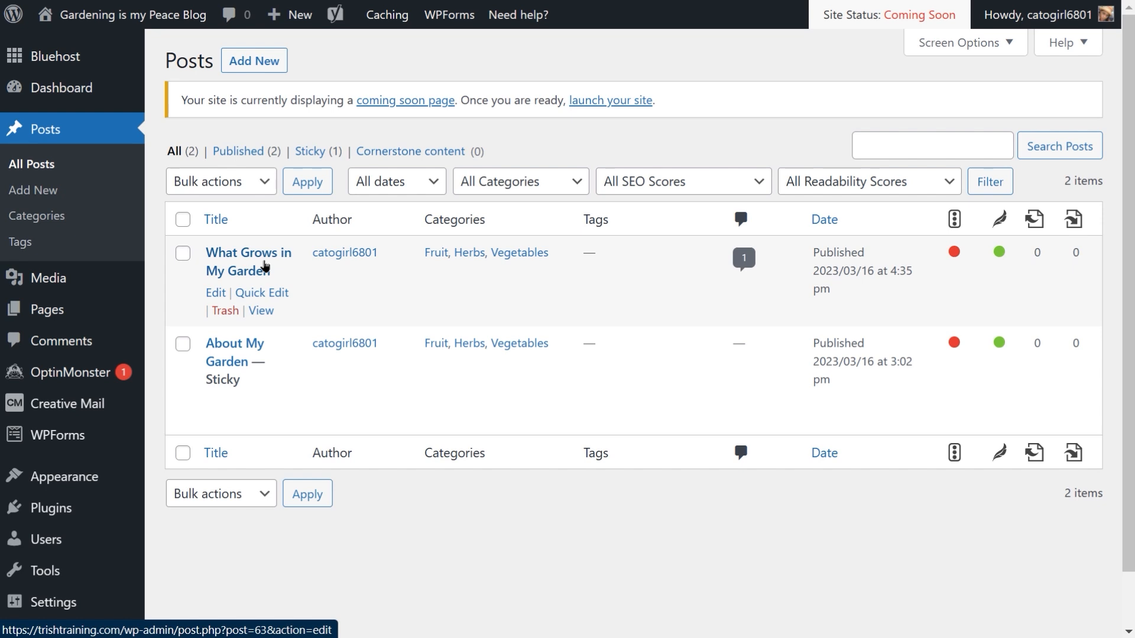
pyautogui.moveTo(68, 574)
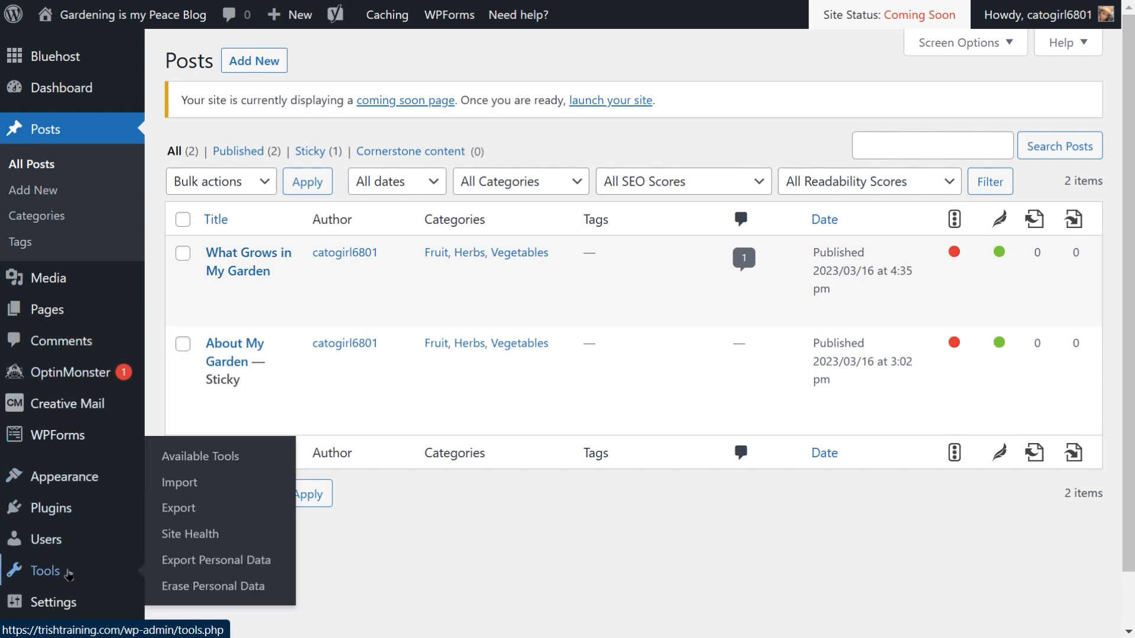
pyautogui.click(201, 507)
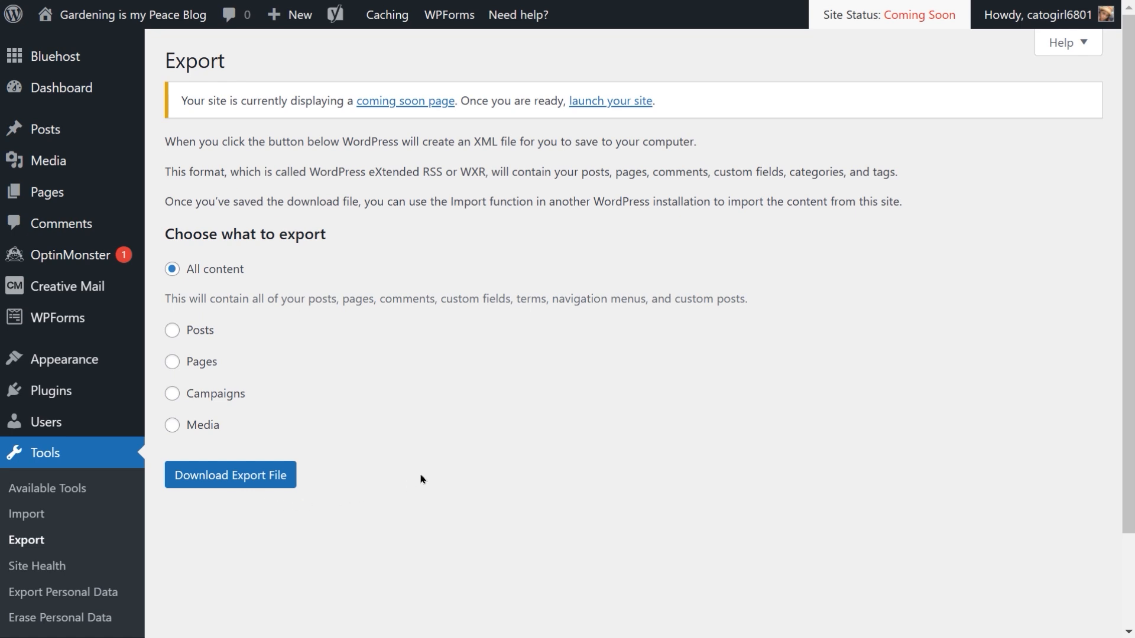
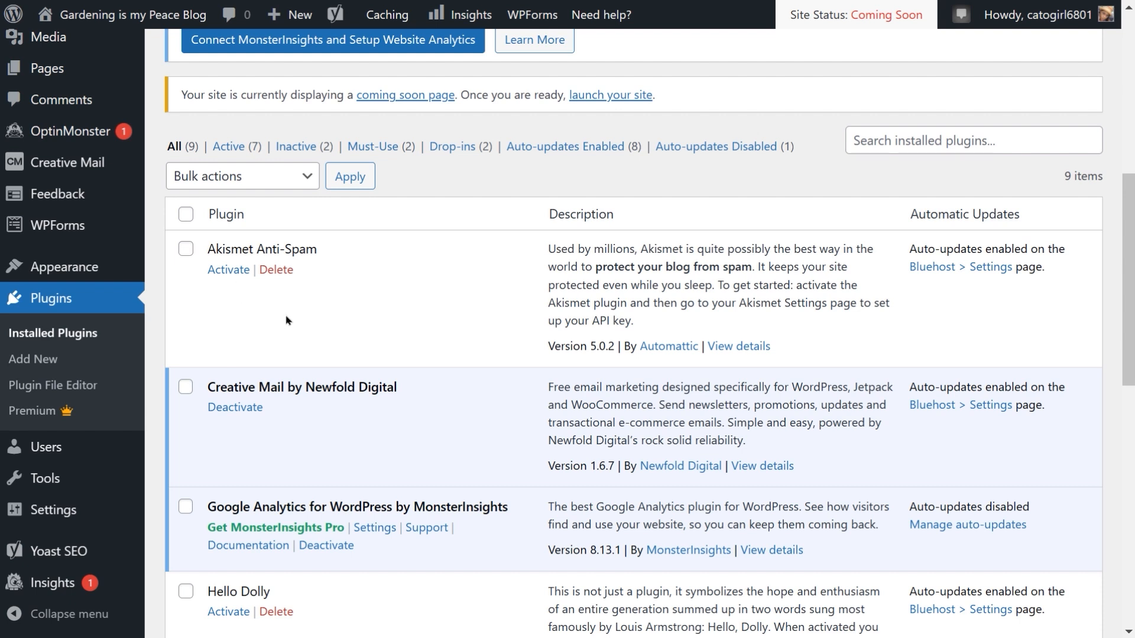
# Step: Activate the Akismet Anti-Spam plugin and connect it through Jetpack, approving the WordPress.com account login
pyautogui.click(229, 270)
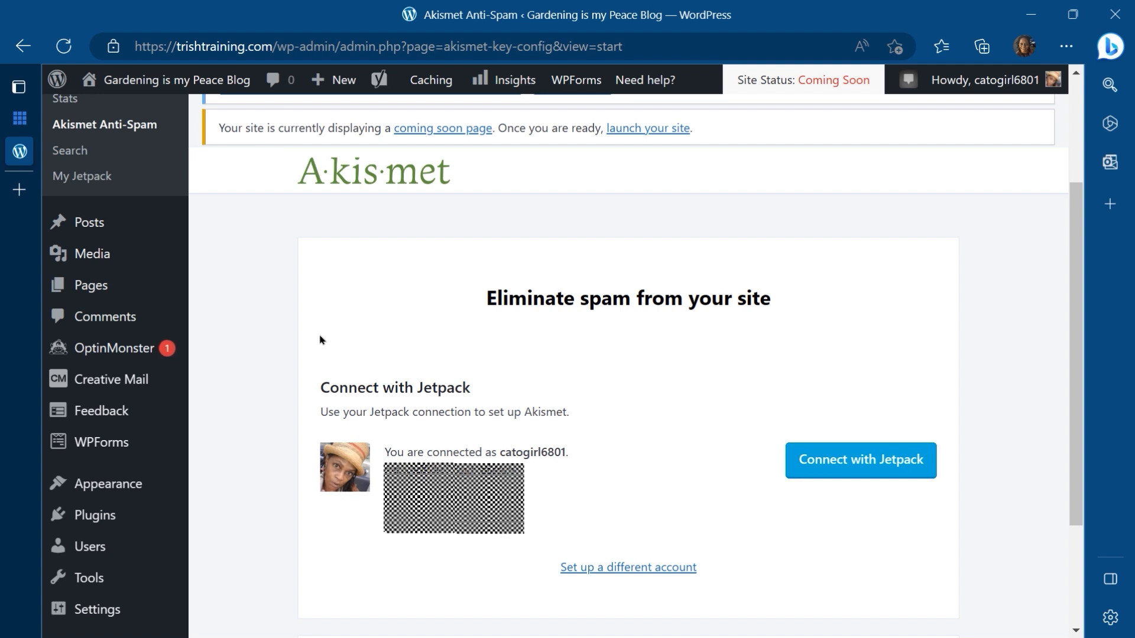
pyautogui.click(846, 468)
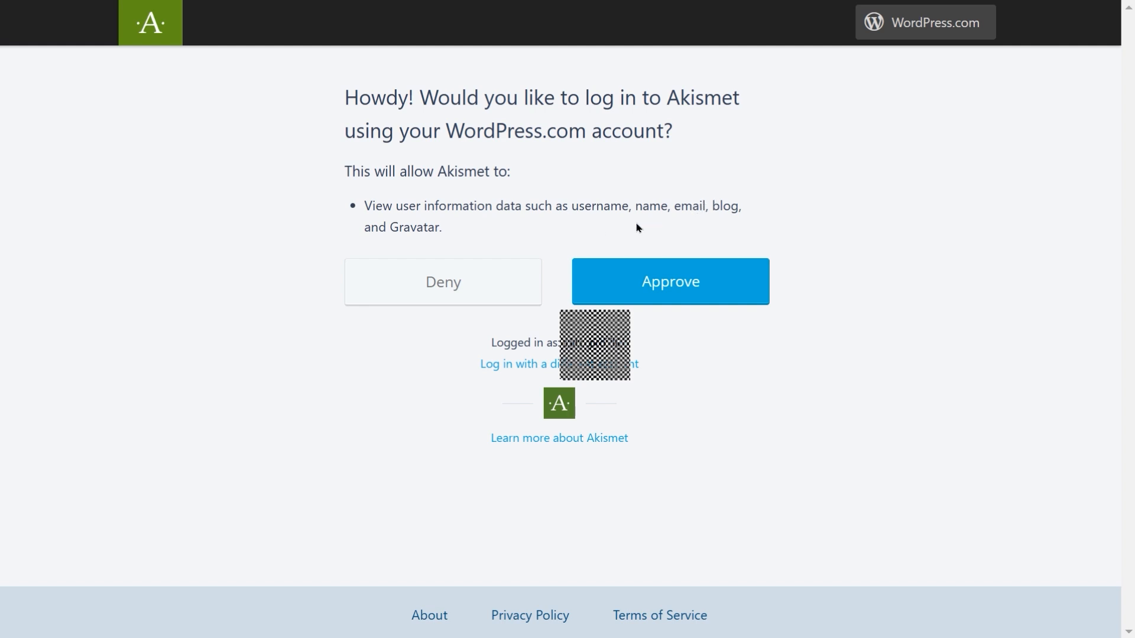
pyautogui.click(692, 291)
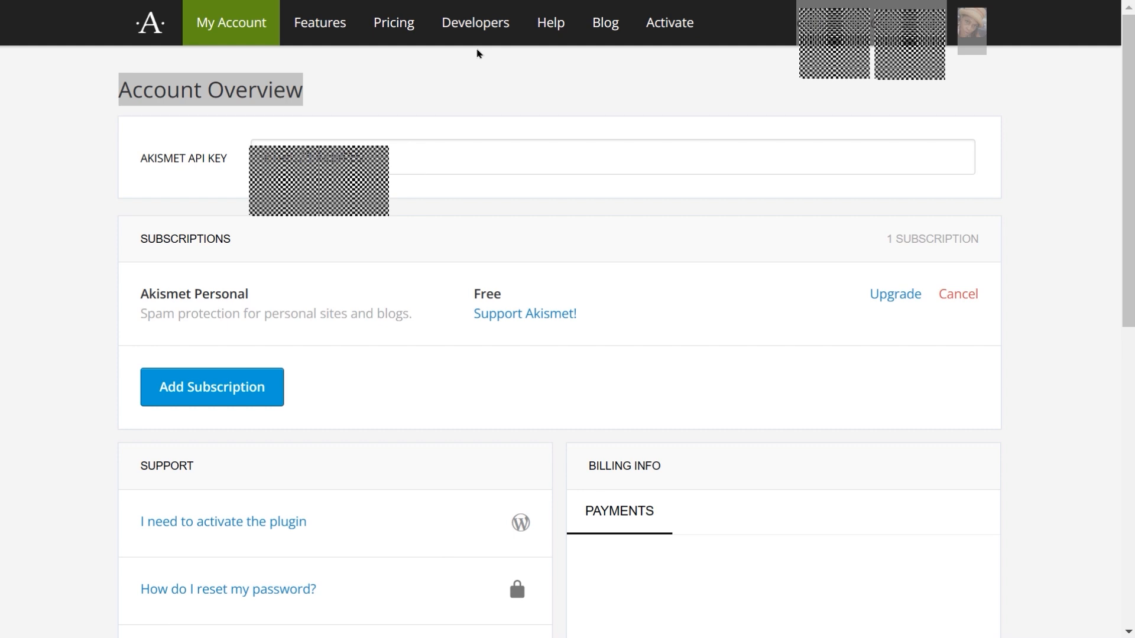
# Step: Review the Akismet account overview and read the documentation on activating the Akismet plugin
pyautogui.scroll(-3, 477, 54)
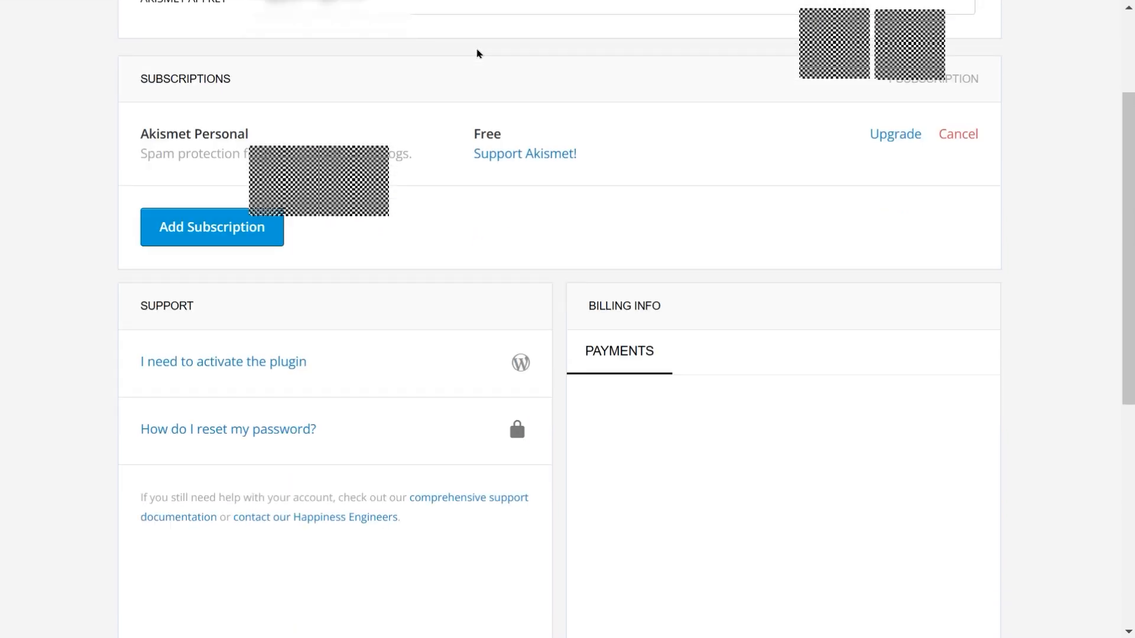
pyautogui.scroll(3, 478, 53)
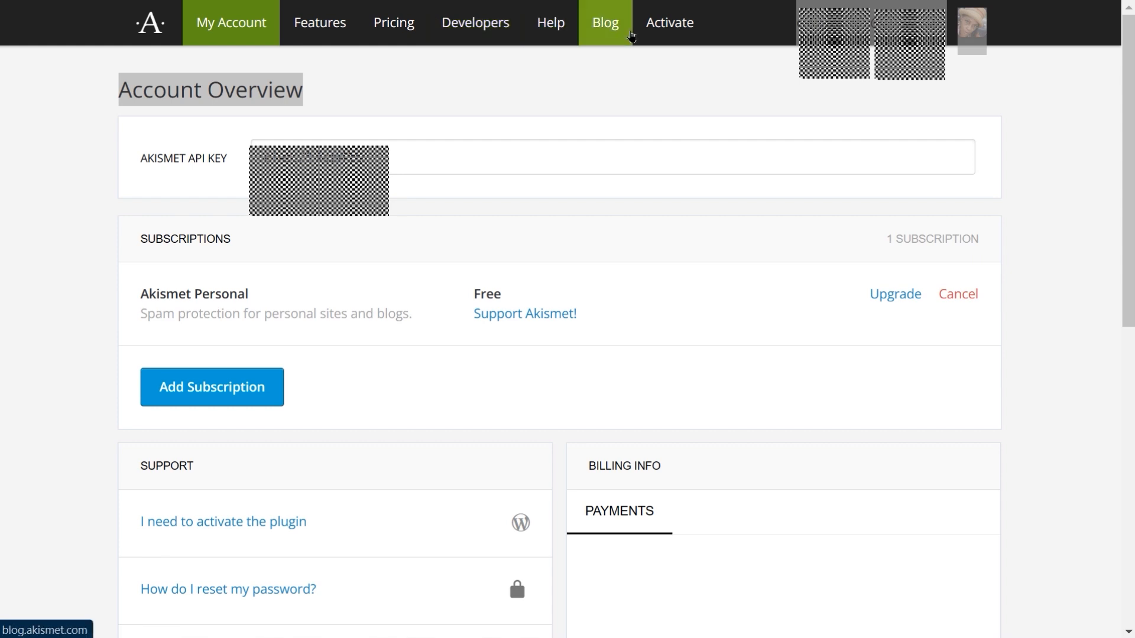
pyautogui.click(669, 23)
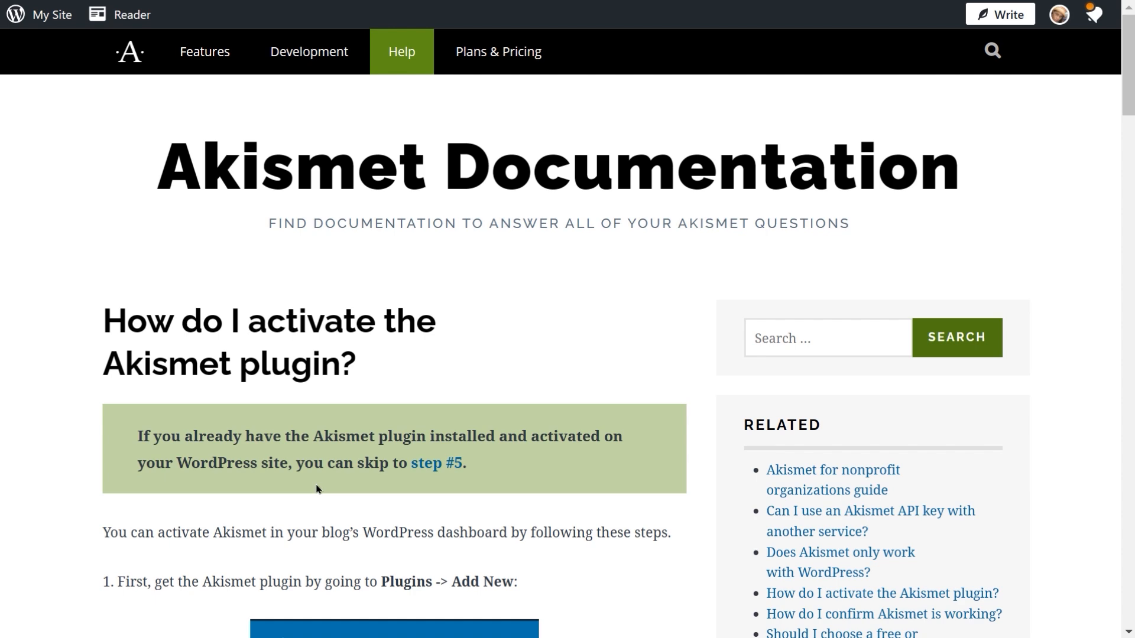
pyautogui.scroll(-1, 316, 489)
pyautogui.scroll(-2, 316, 490)
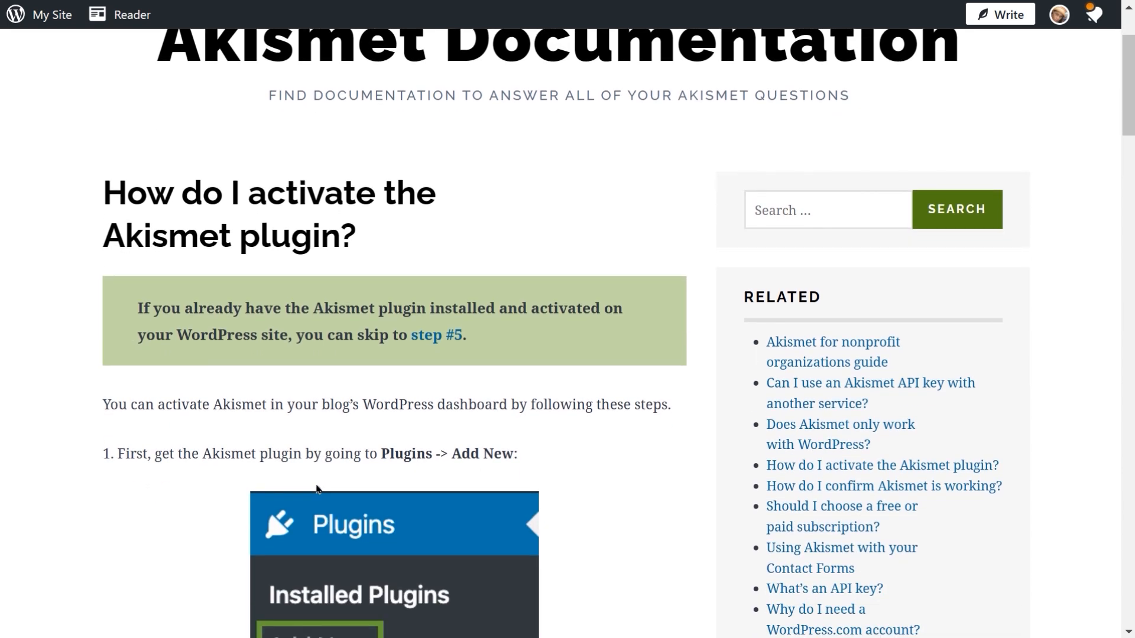
pyautogui.scroll(-10, 317, 490)
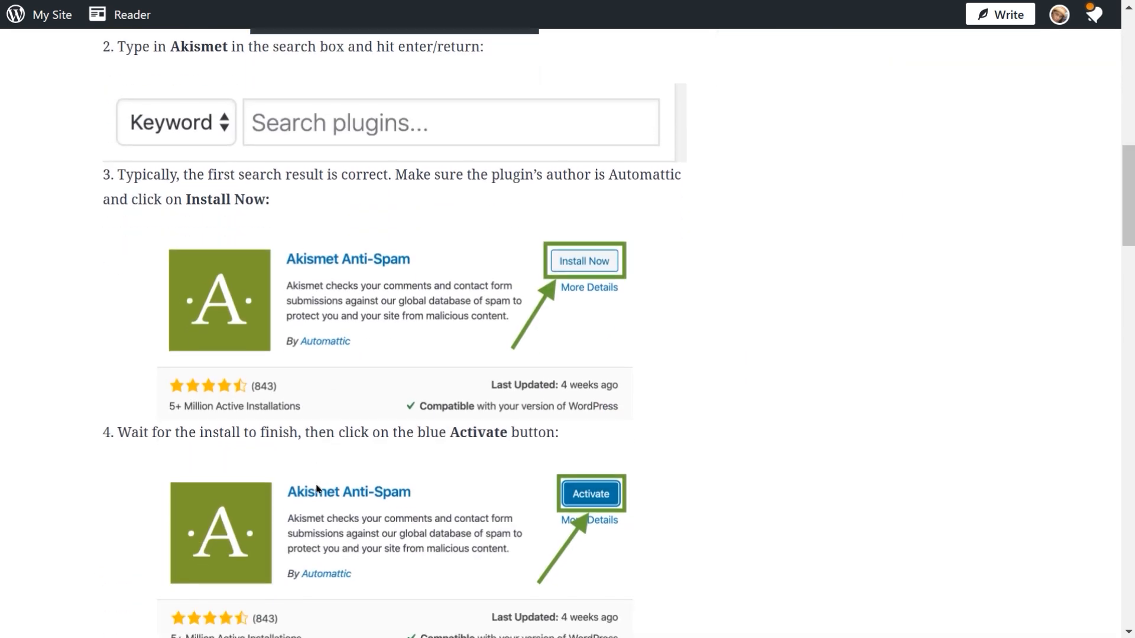
pyautogui.scroll(-5, 316, 490)
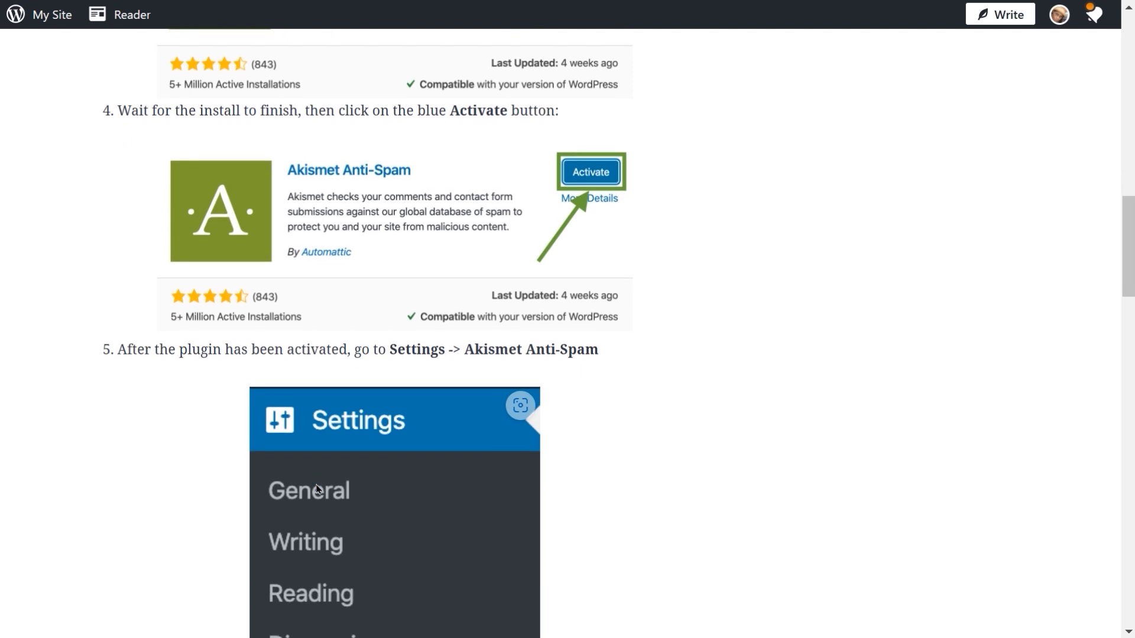
pyautogui.scroll(-2, 343, 376)
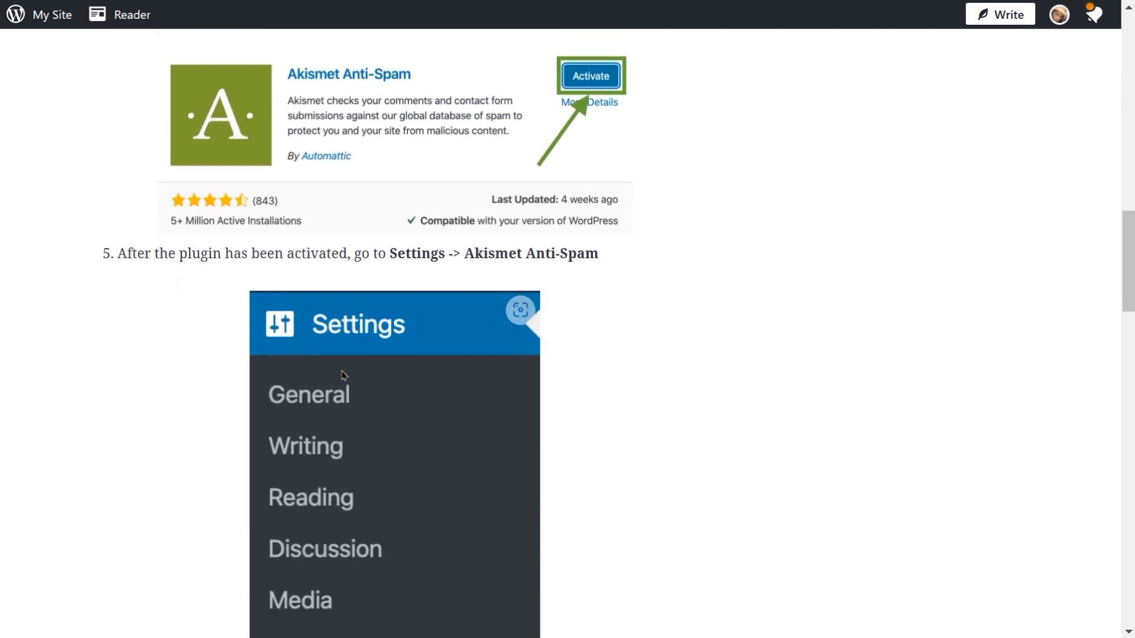
pyautogui.scroll(-3, 343, 376)
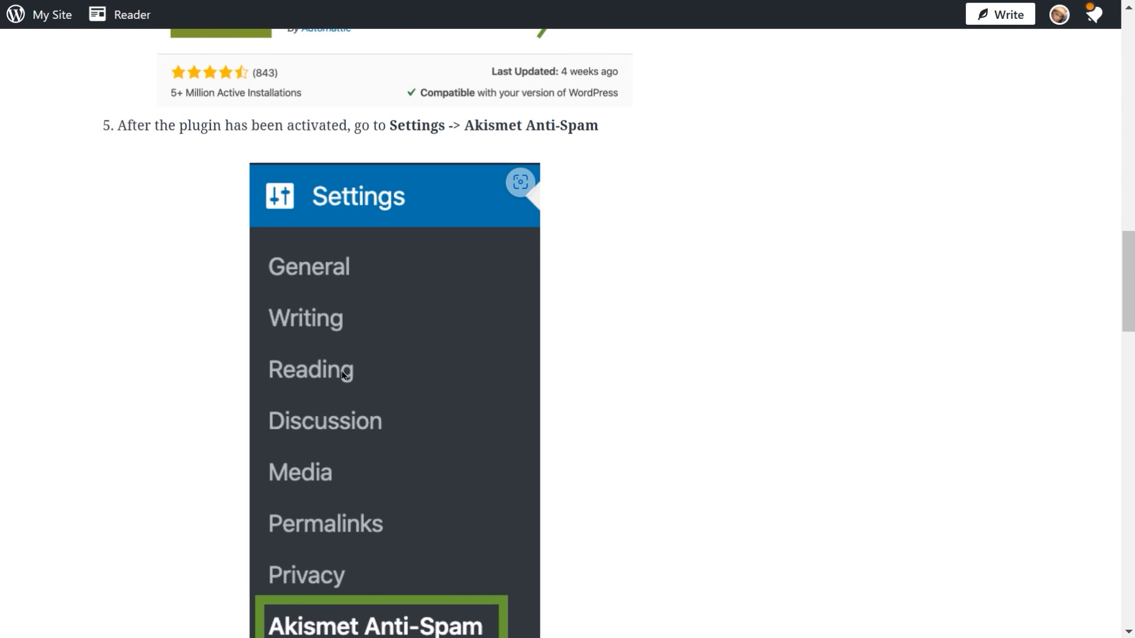
pyautogui.scroll(-4, 343, 376)
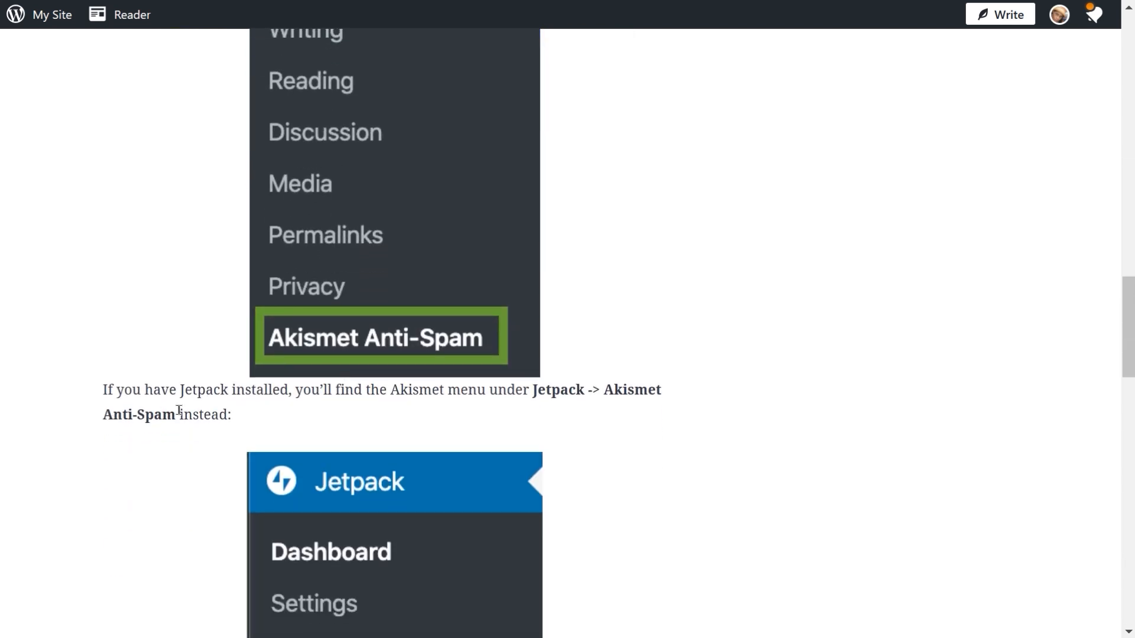
pyautogui.scroll(-1, 282, 424)
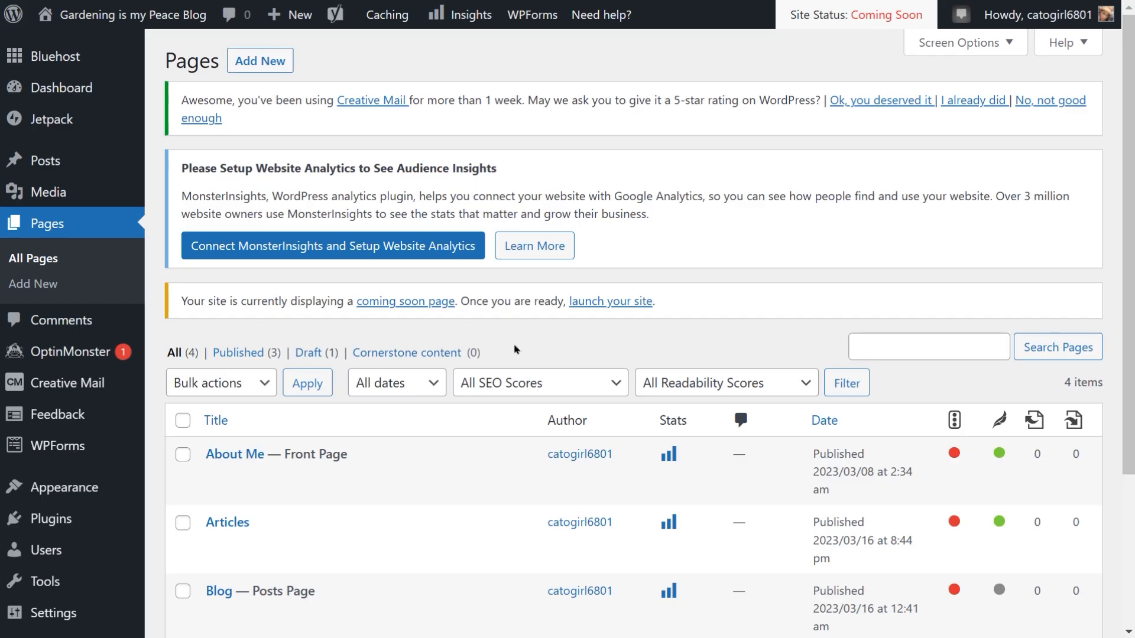
# Step: Open the Akismet Anti-Spam page under Jetpack and review its setup and settings
pyautogui.click(61, 126)
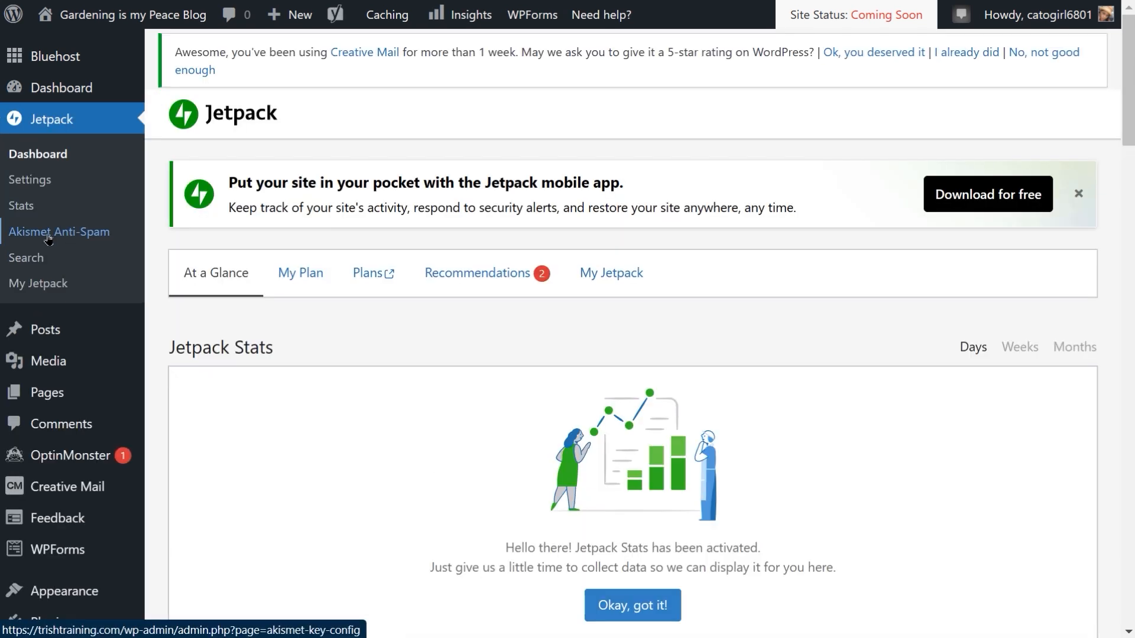
pyautogui.click(49, 235)
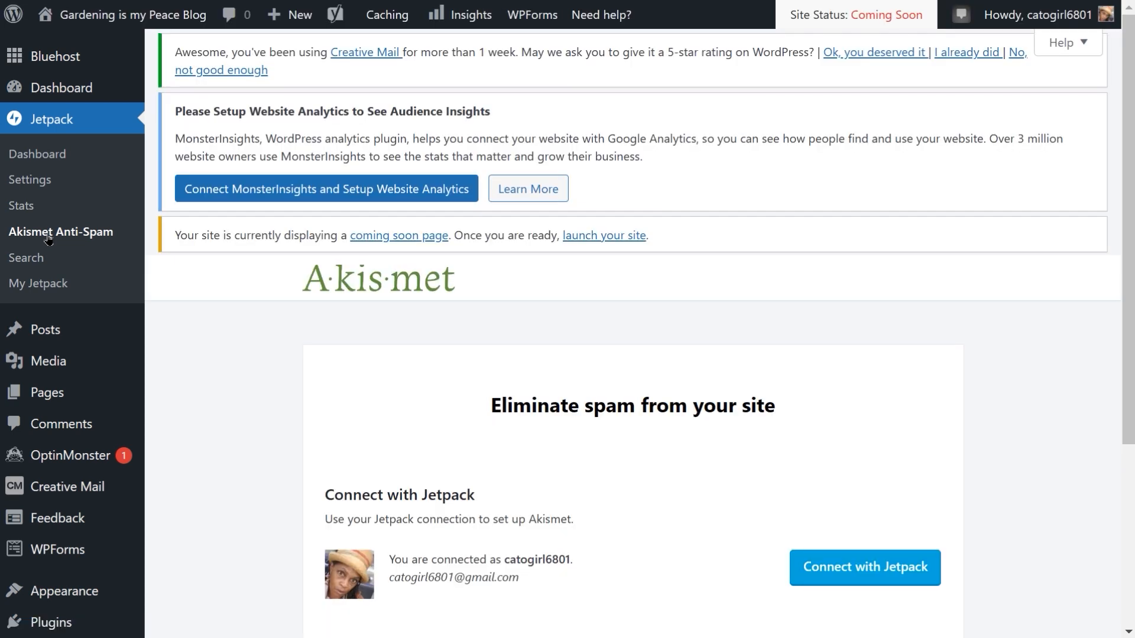
pyautogui.scroll(-3, 593, 332)
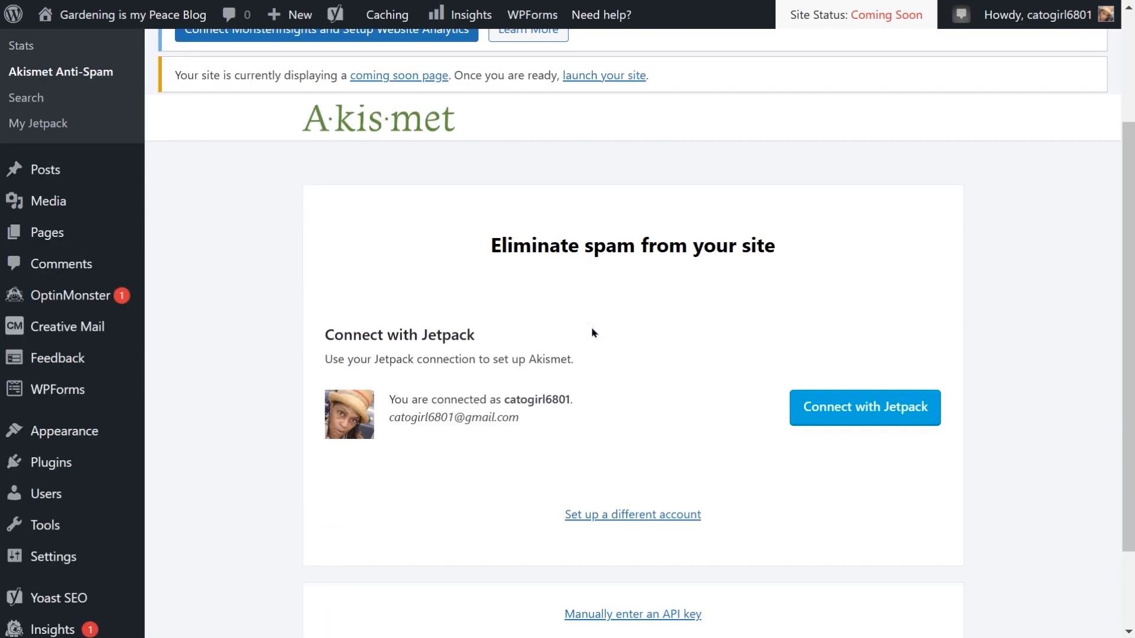
pyautogui.scroll(-2, 593, 333)
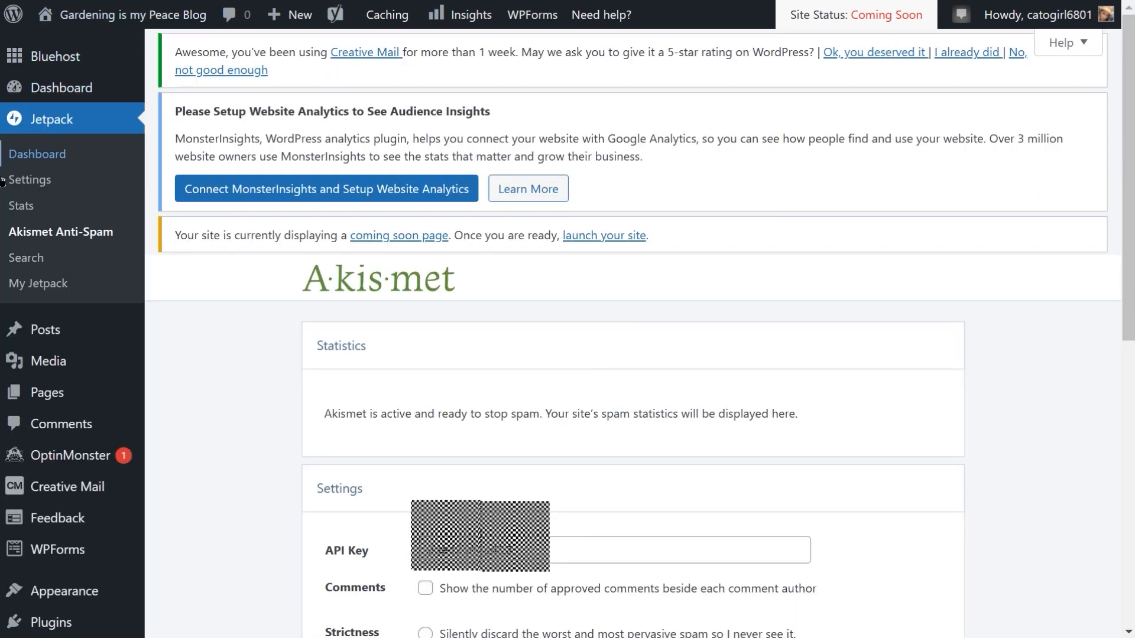
pyautogui.click(43, 155)
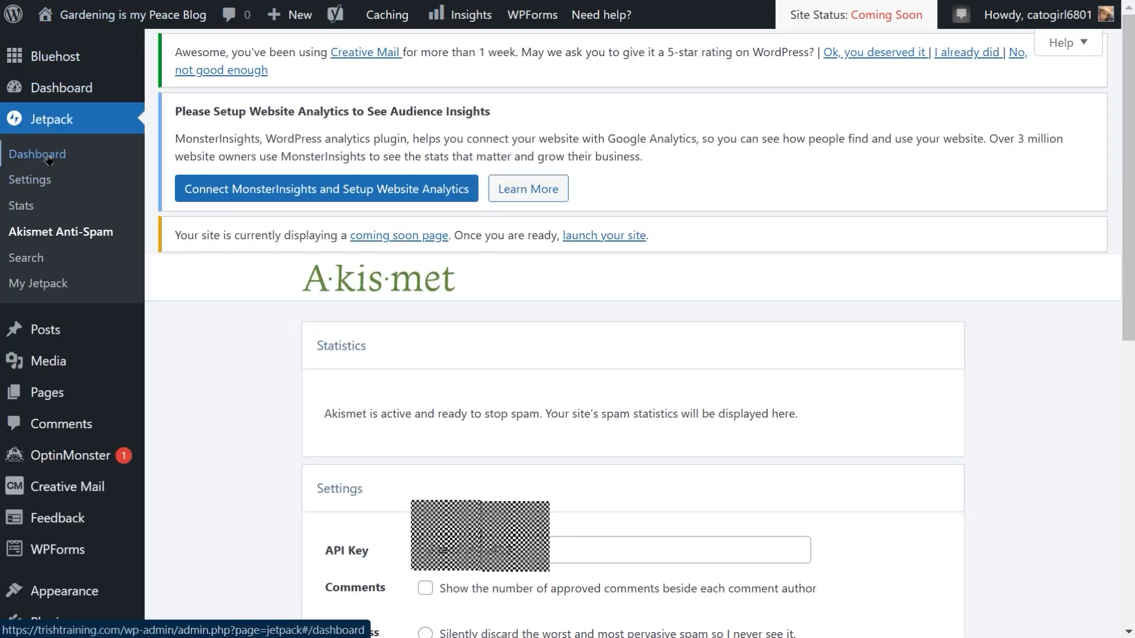
pyautogui.click(93, 247)
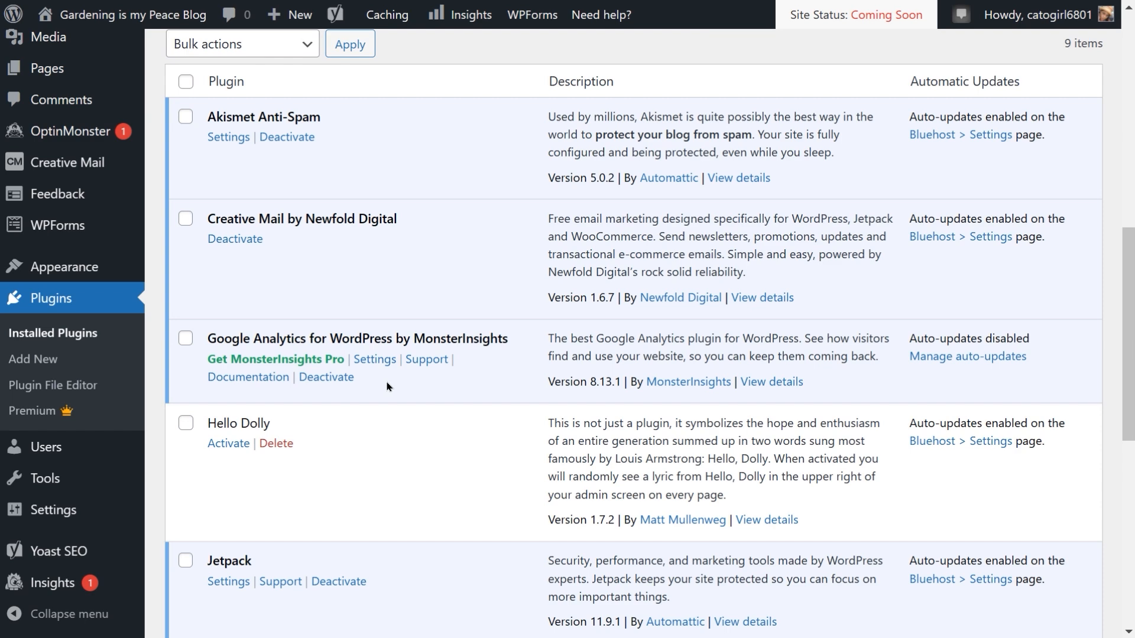
# Step: Deactivate the Google Analytics for WordPress by MonsterInsights plugin, giving Other as the feedback reason
pyautogui.click(313, 378)
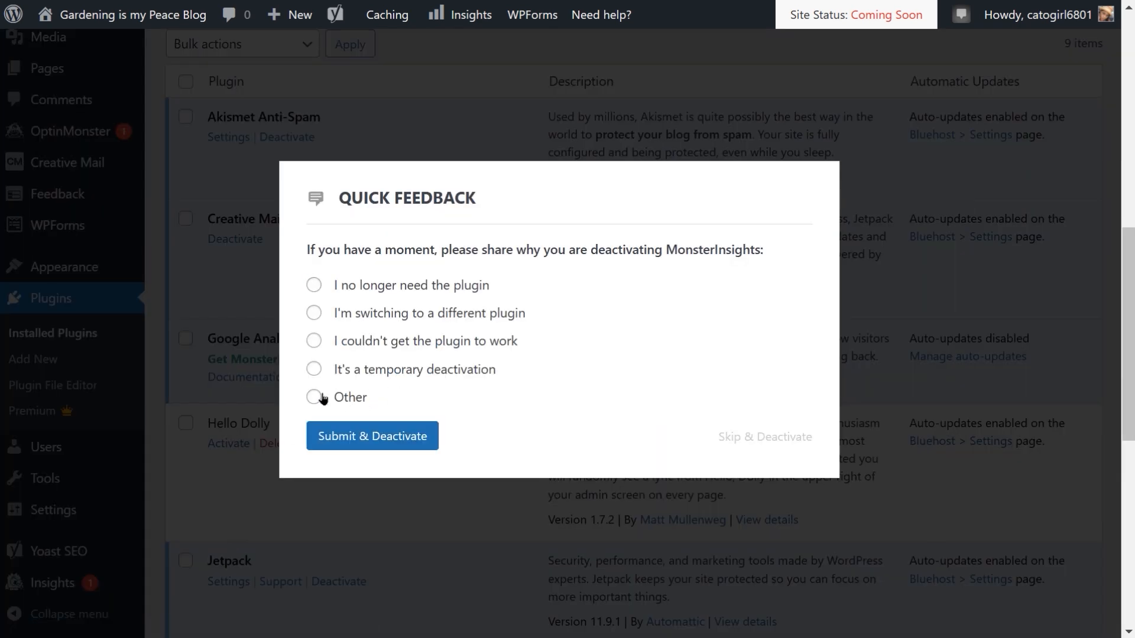
pyautogui.click(322, 398)
pyautogui.click(399, 466)
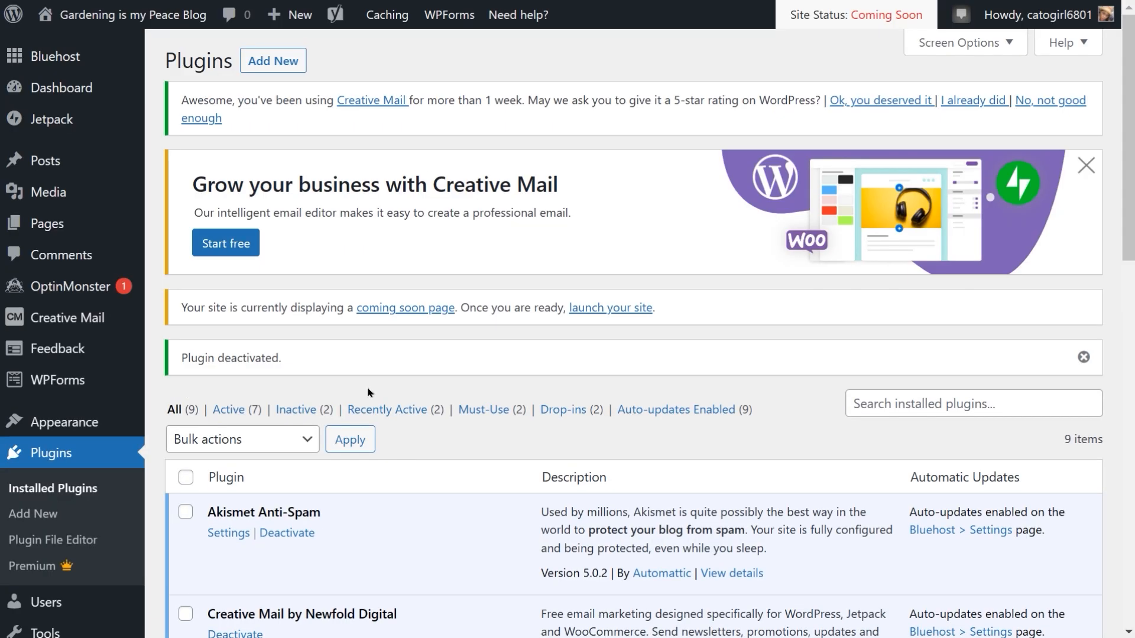
# Step: Activate the Hello Dolly plugin in the installed plugins list
pyautogui.scroll(-2, 340, 350)
pyautogui.scroll(-6, 340, 350)
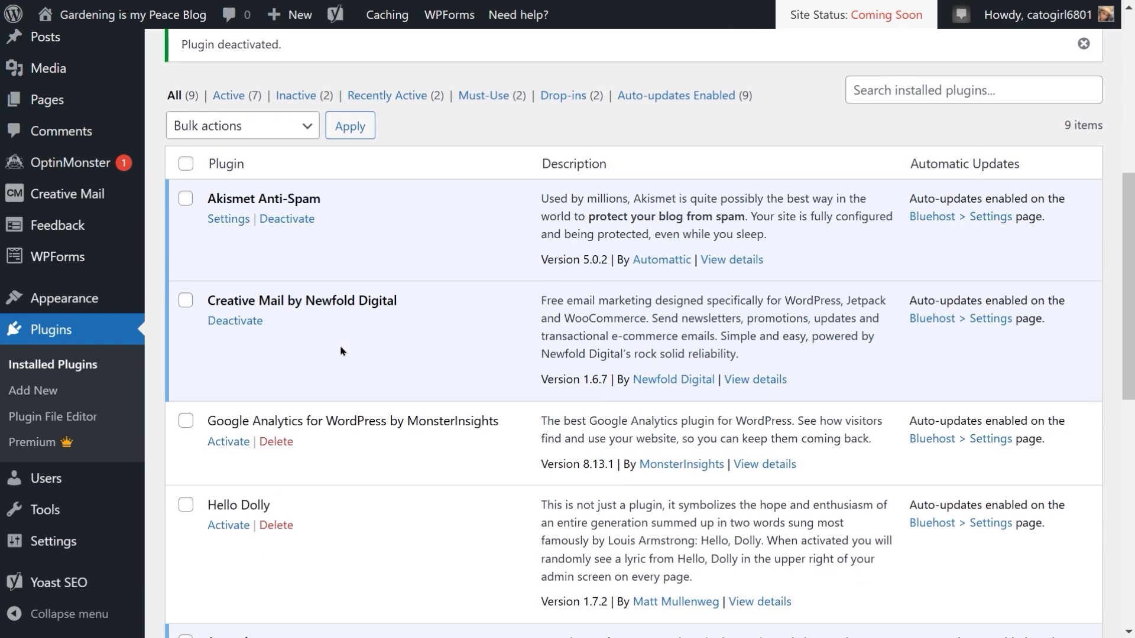
pyautogui.scroll(-1, 340, 351)
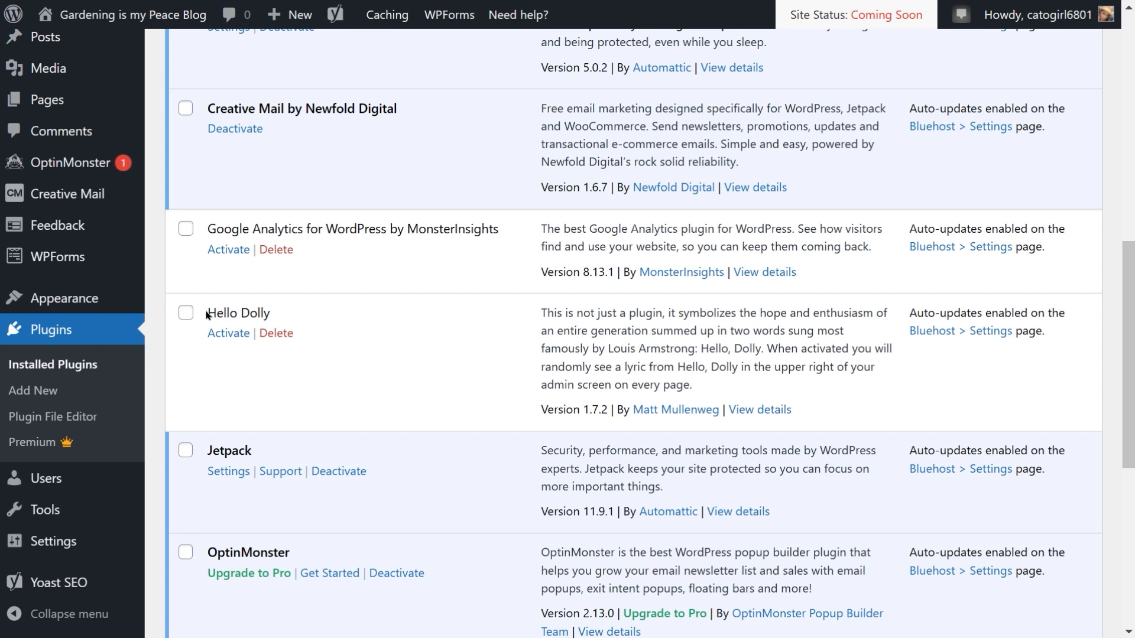
pyautogui.click(226, 334)
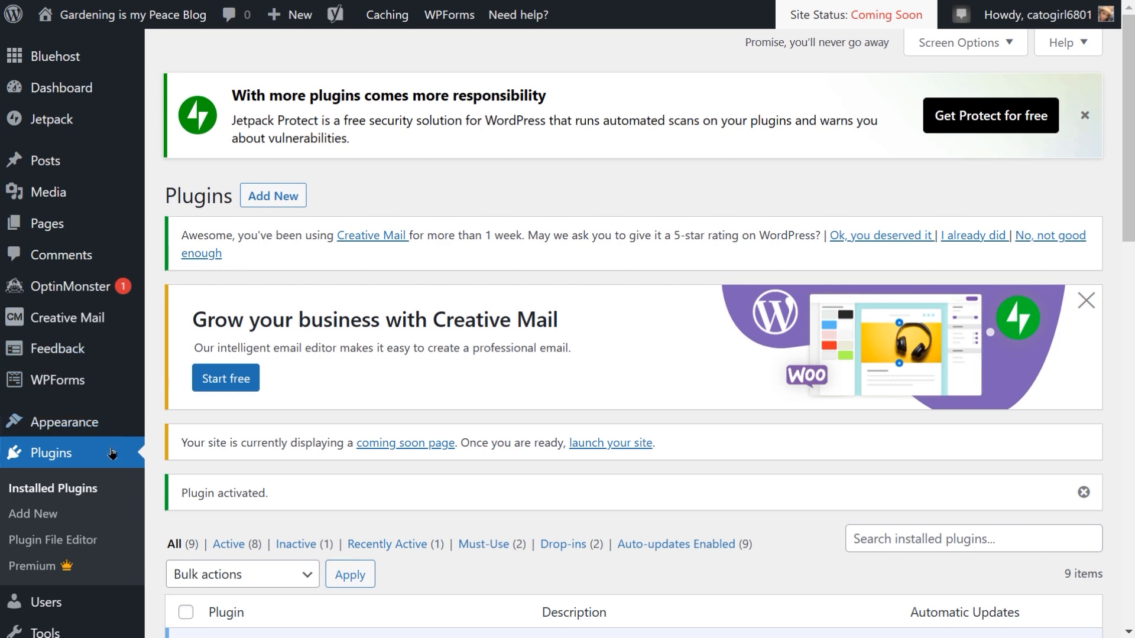
# Step: Look over the Pages list and the installed plugins list
pyautogui.click(53, 231)
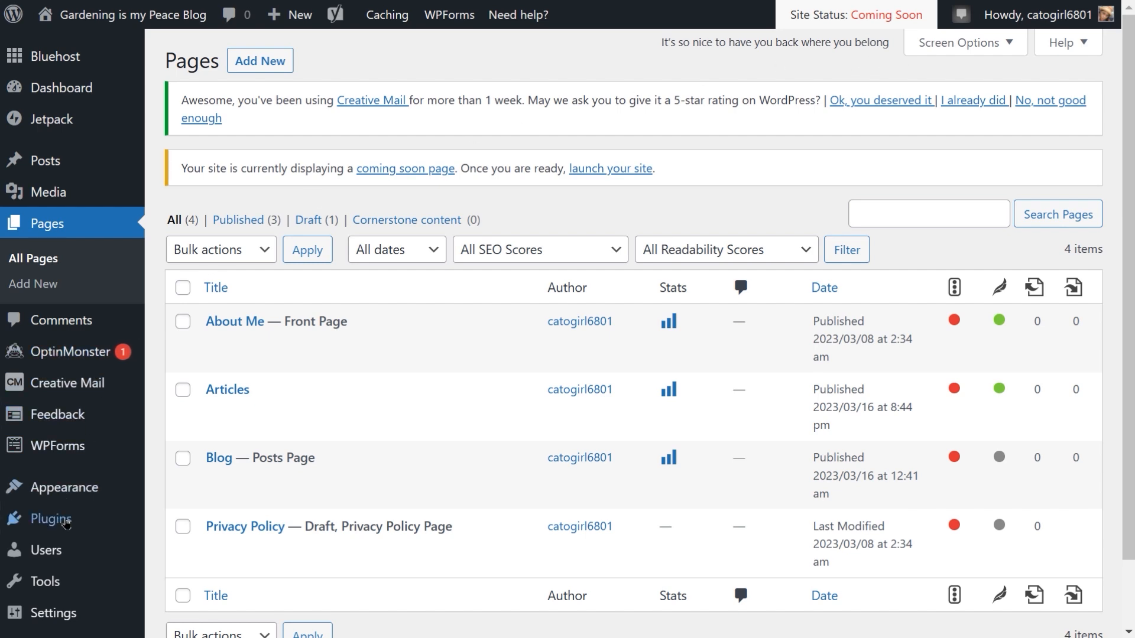
pyautogui.click(65, 525)
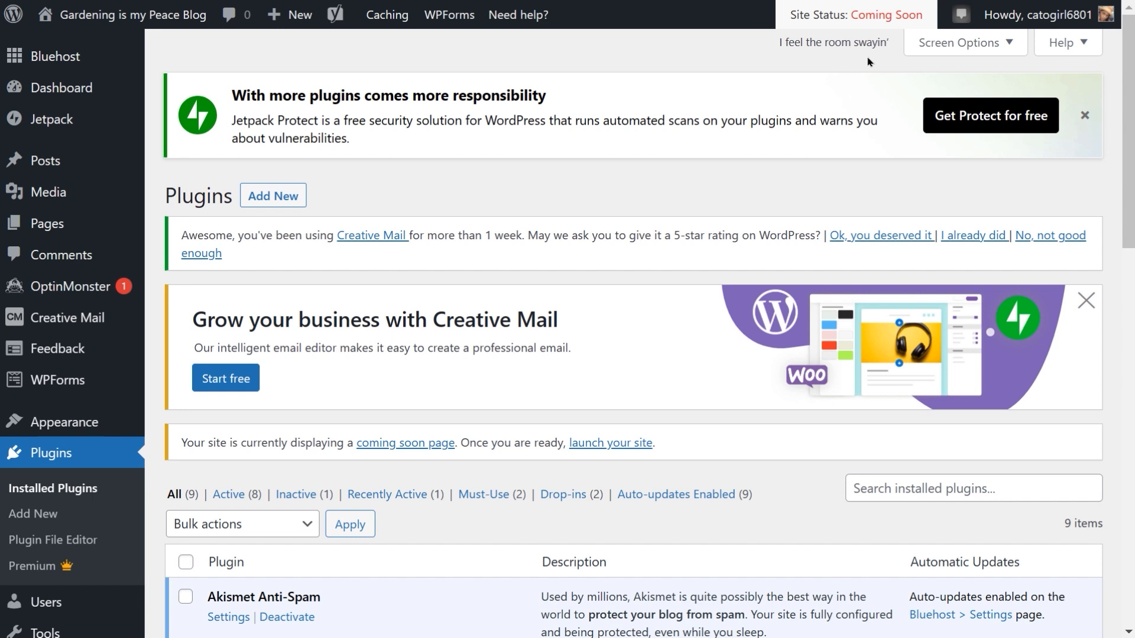
pyautogui.scroll(-1, 867, 61)
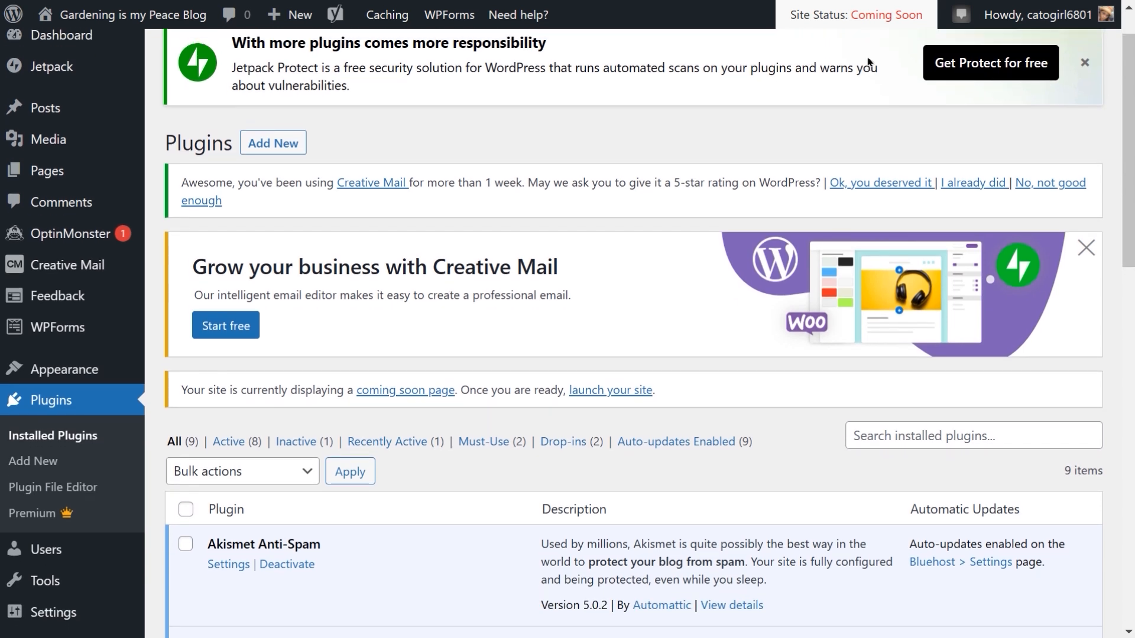
pyautogui.scroll(1, 868, 62)
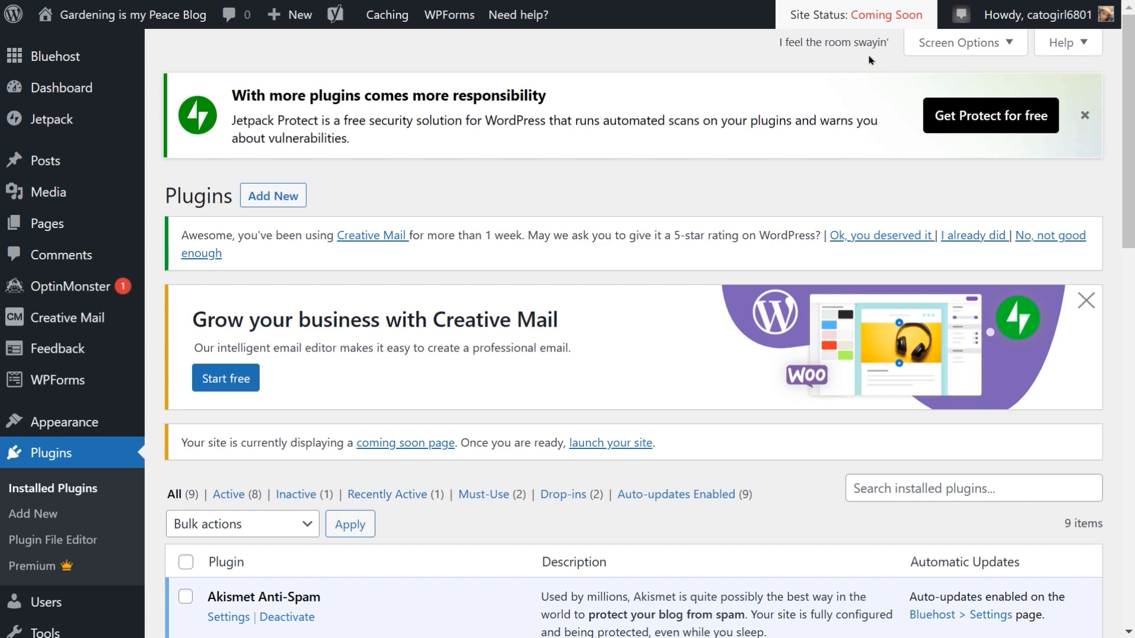
pyautogui.scroll(-15, 869, 60)
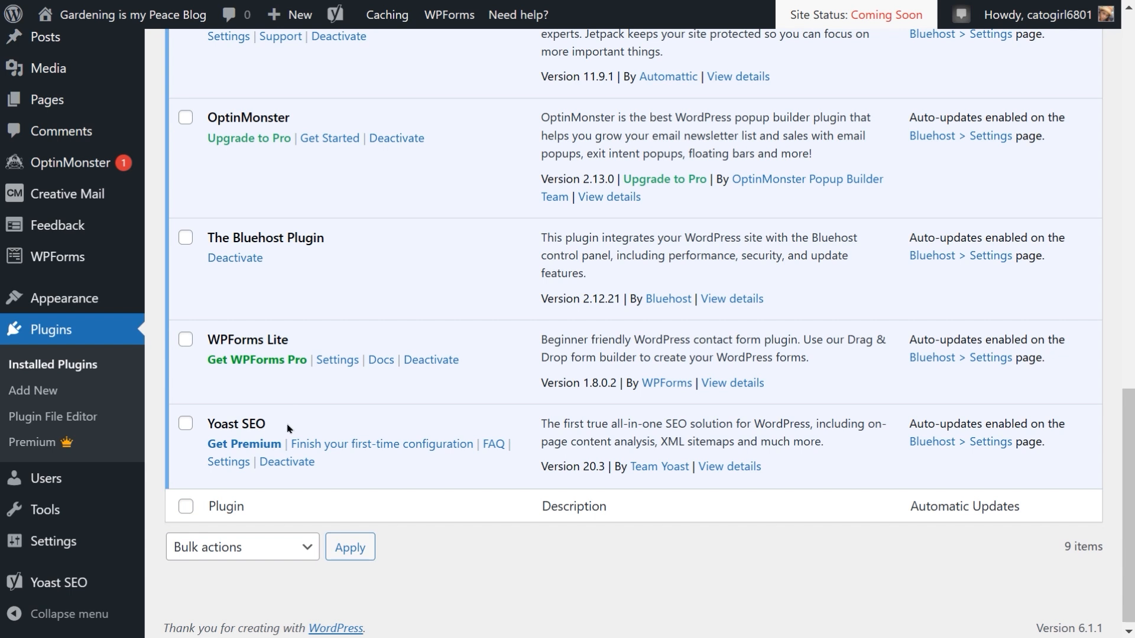
# Step: Open Yoast SEO's first-time configuration and review the SEO data optimization step
pyautogui.click(347, 444)
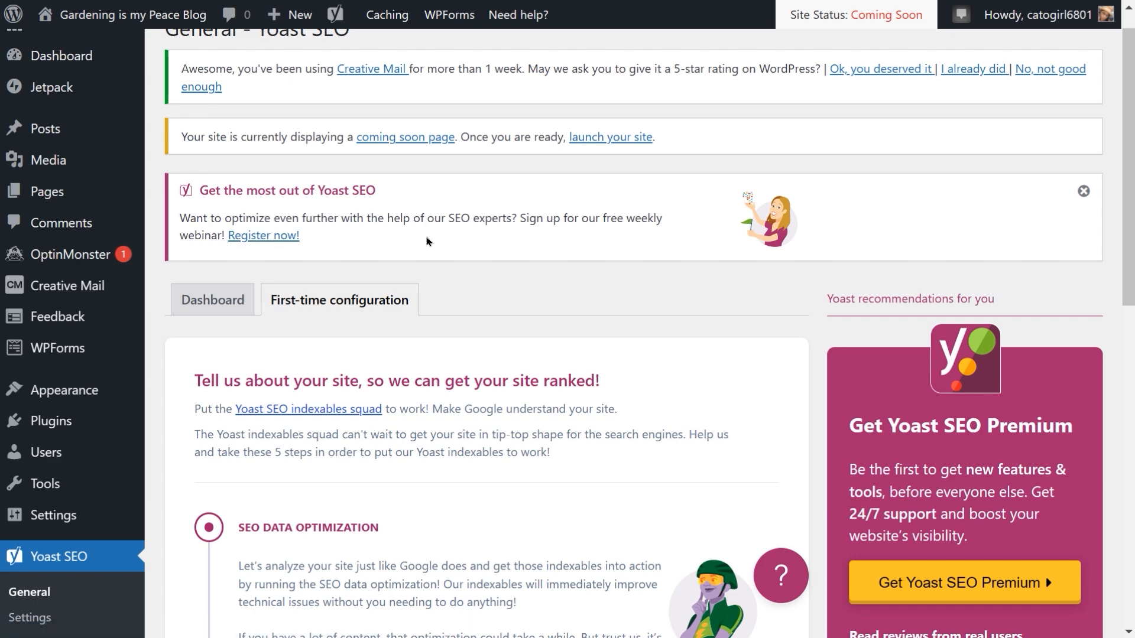
pyautogui.scroll(-2, 428, 242)
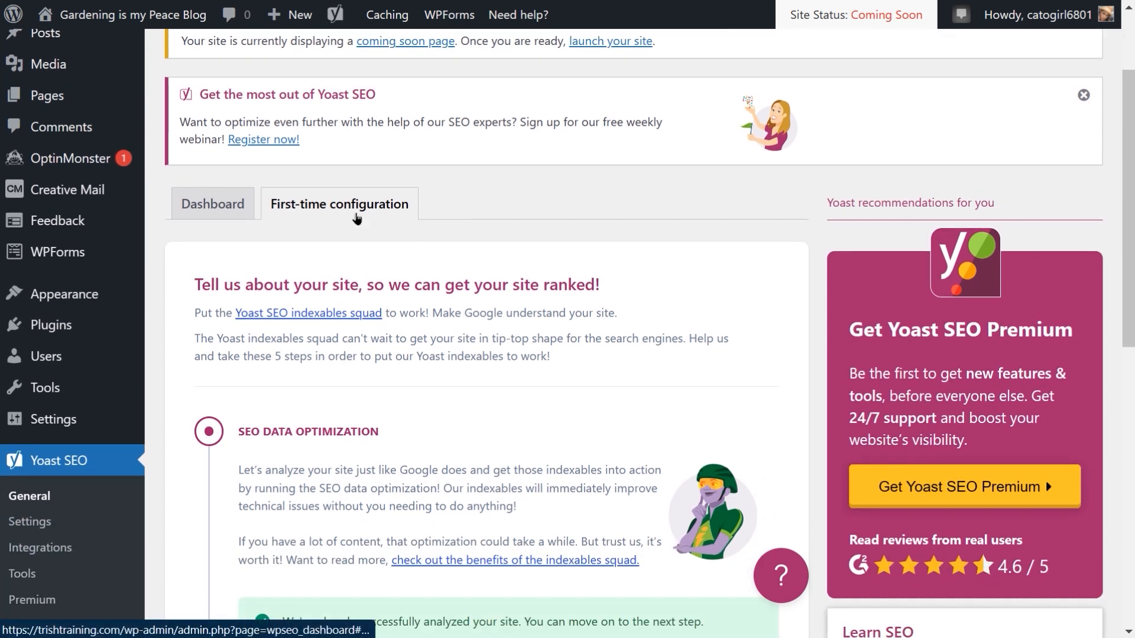
pyautogui.click(356, 218)
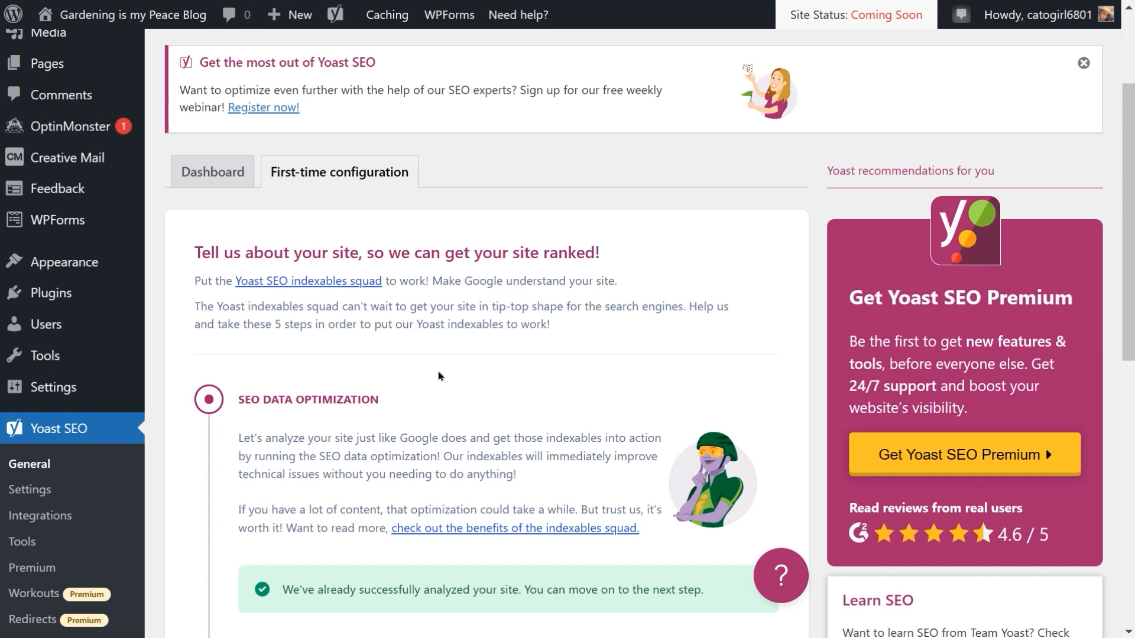
pyautogui.scroll(-2, 441, 376)
pyautogui.scroll(1, 414, 384)
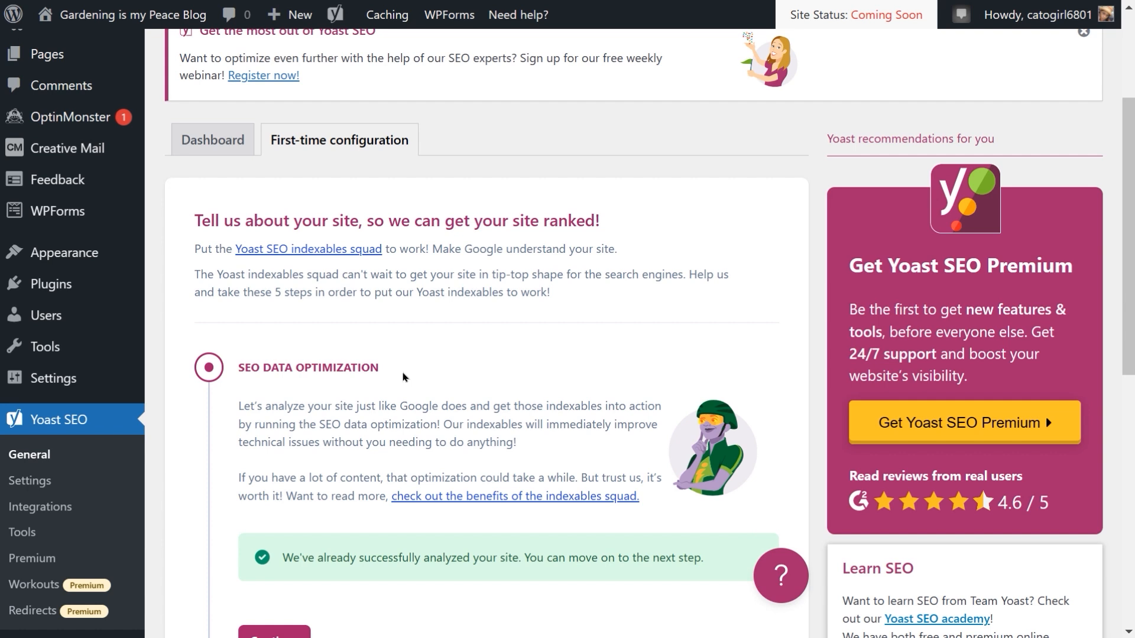
pyautogui.scroll(-1, 404, 377)
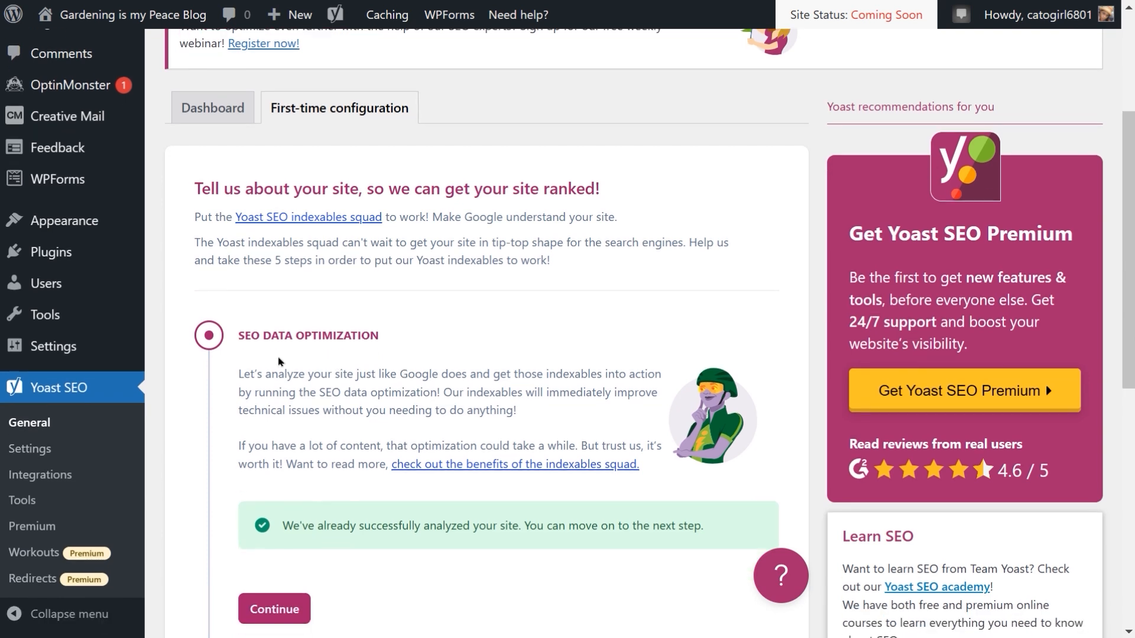
pyautogui.scroll(-1, 280, 362)
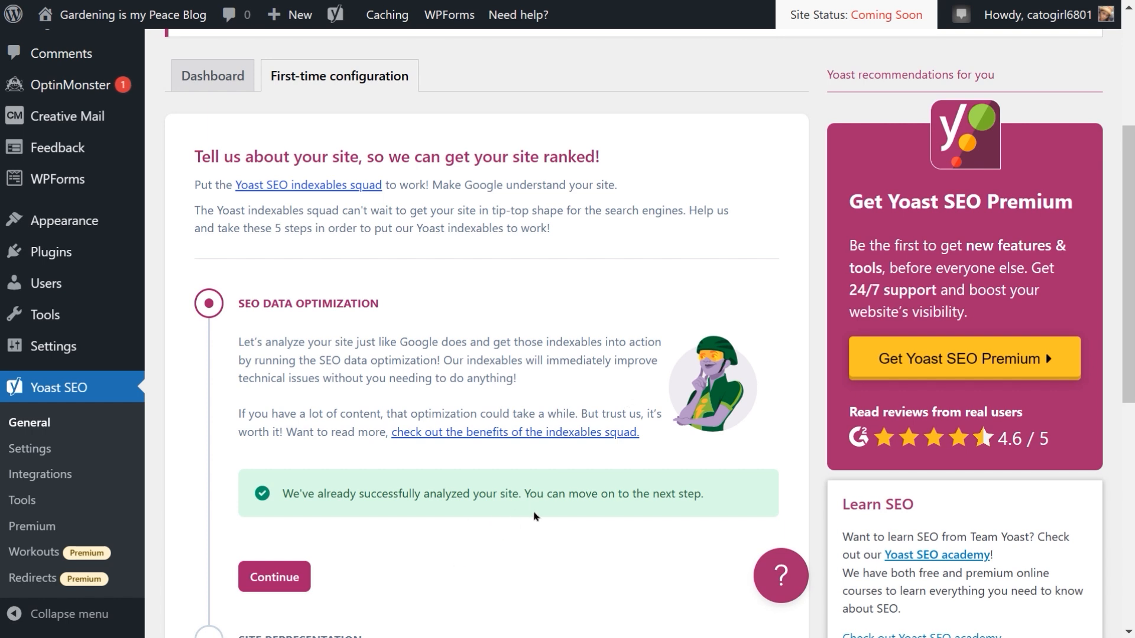
# Step: Continue past SEO data optimization and set the site to represent a Person instead of an Organization
pyautogui.scroll(-1, 537, 517)
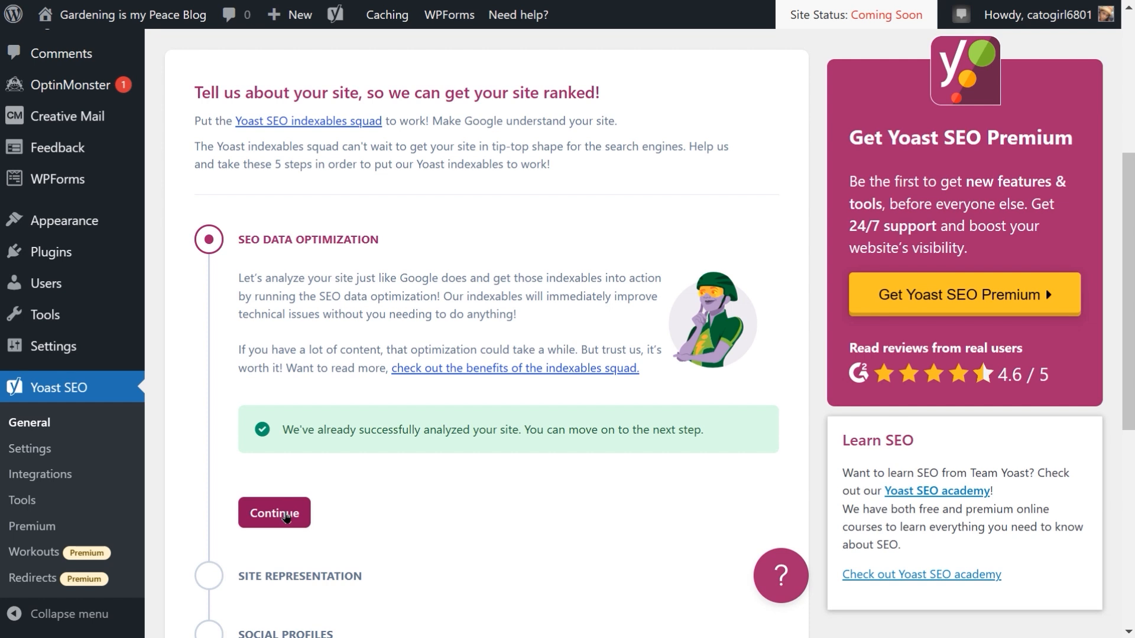
pyautogui.click(286, 515)
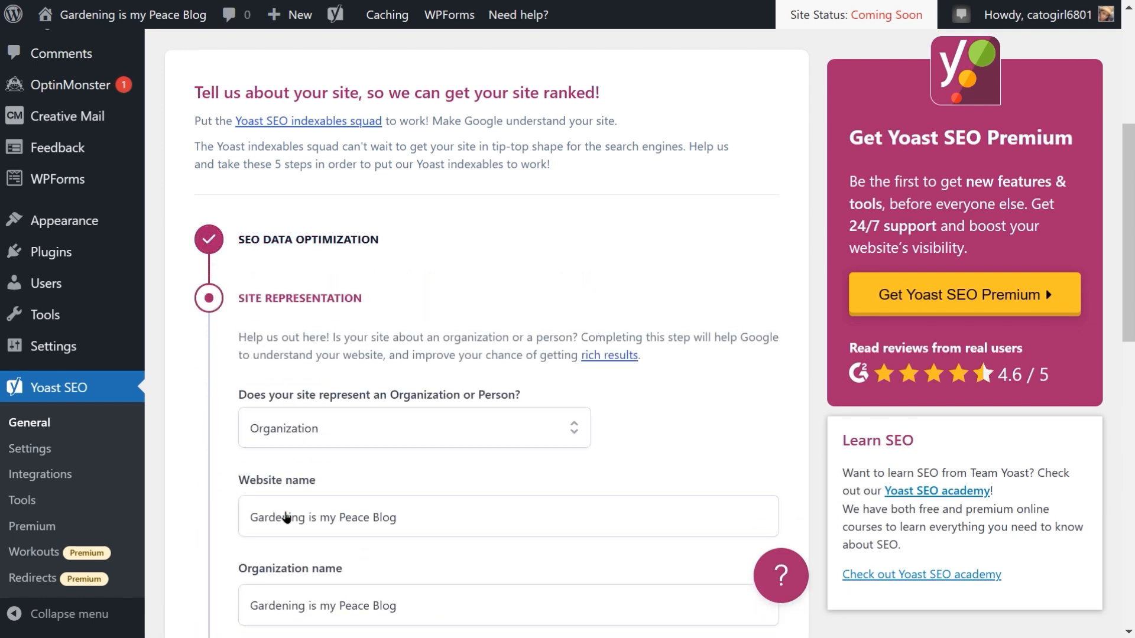
pyautogui.scroll(-2, 455, 407)
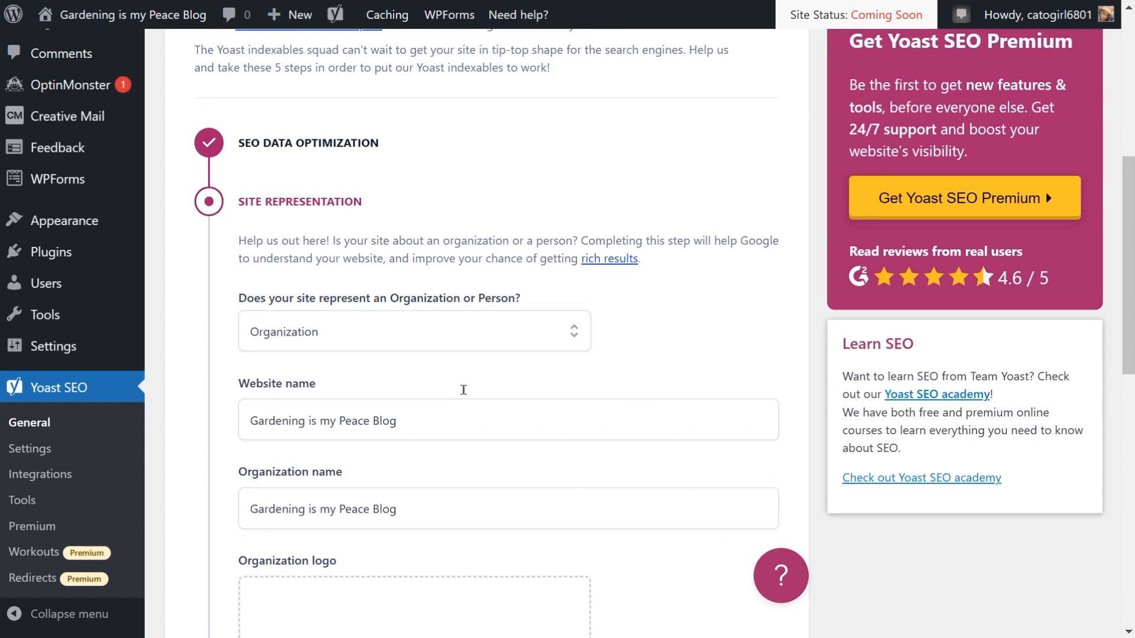
pyautogui.click(572, 335)
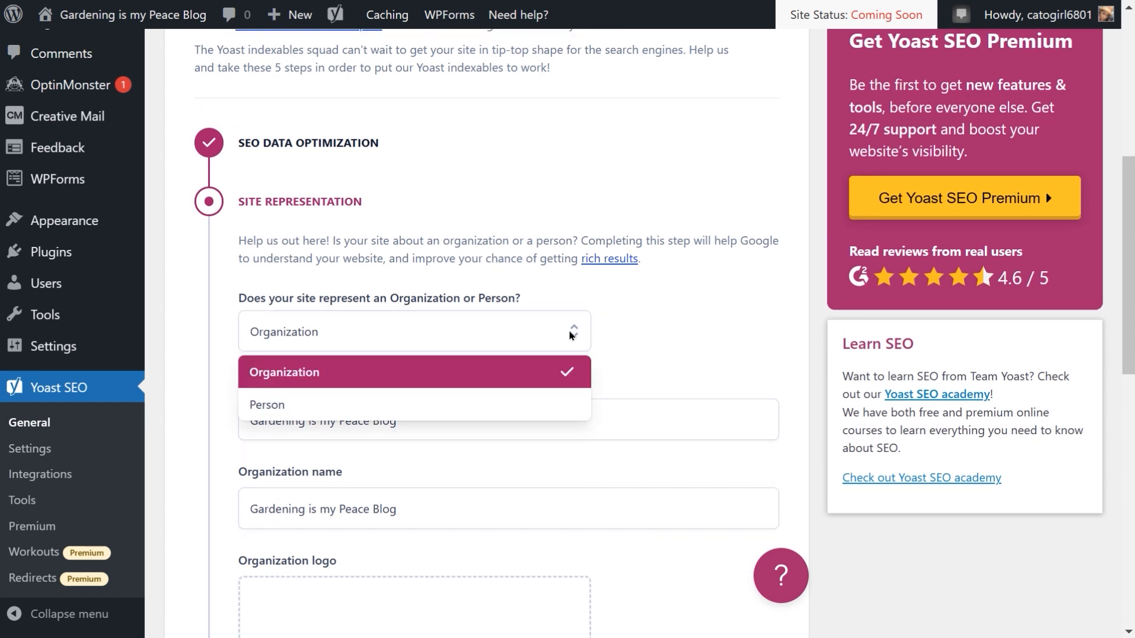
pyautogui.click(307, 411)
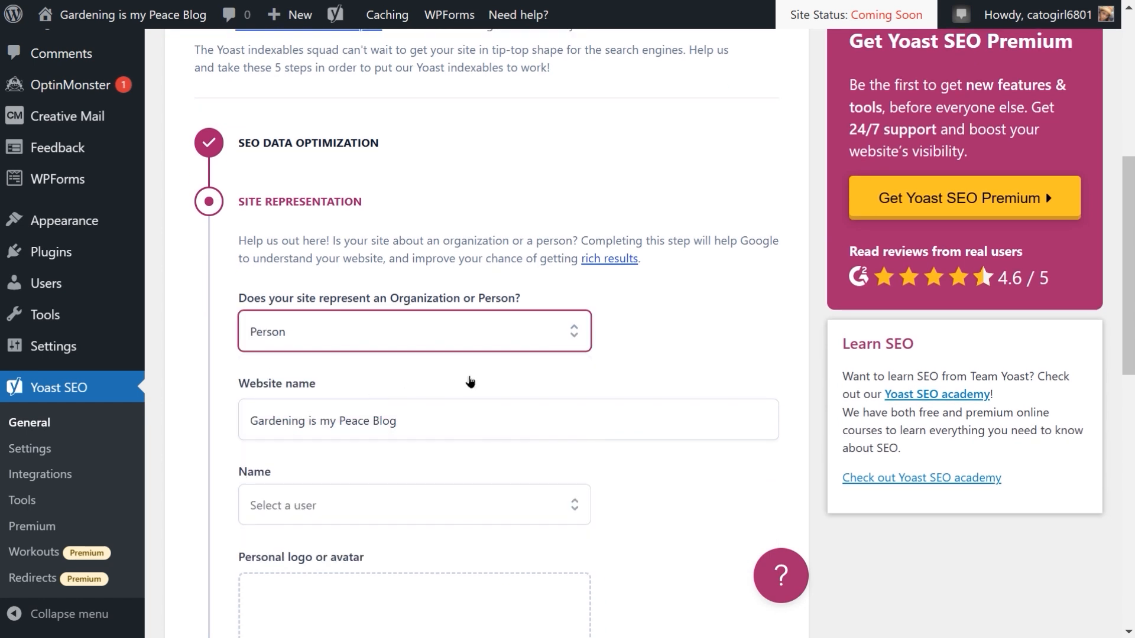
# Step: Choose the site owner's user account as the person's Name in Site representation
pyautogui.scroll(-2, 470, 381)
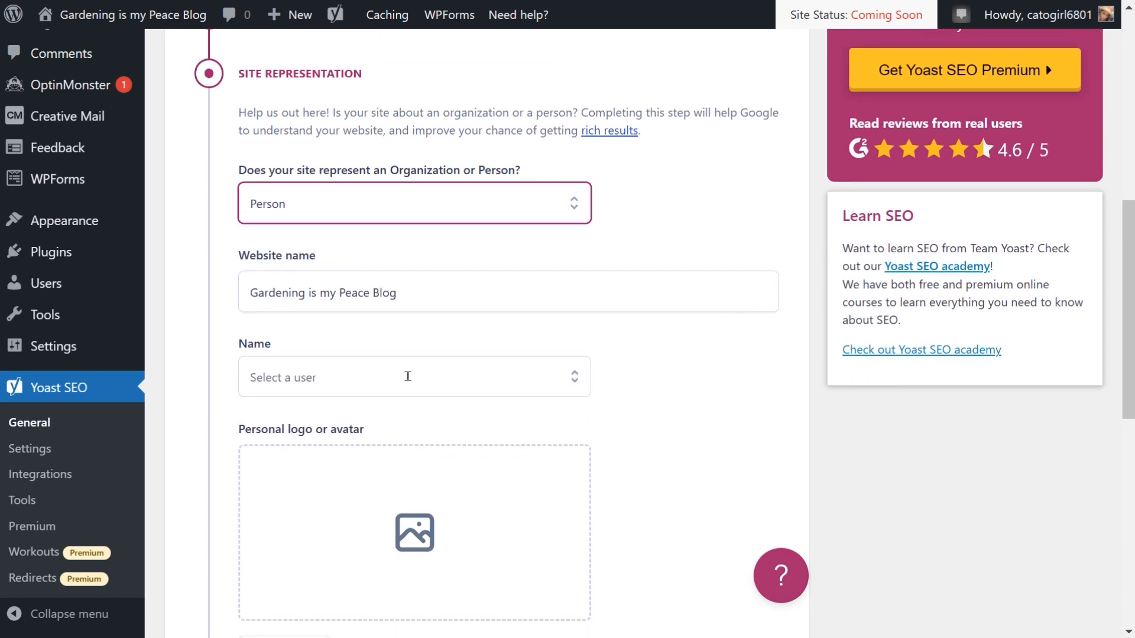
pyautogui.scroll(-2, 408, 376)
pyautogui.scroll(2, 407, 376)
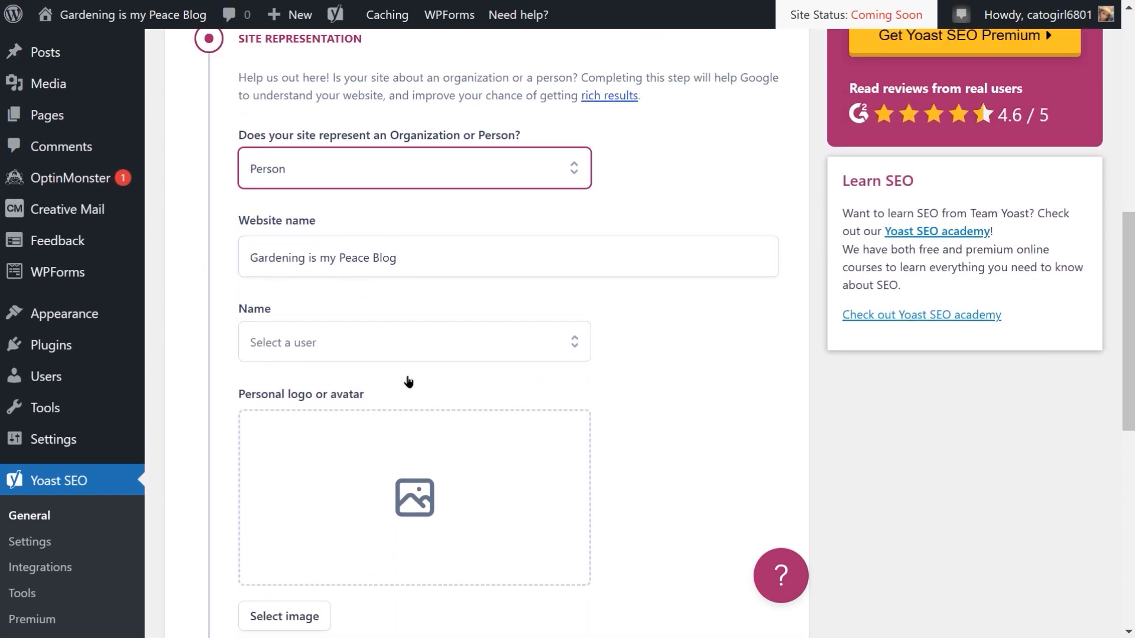
pyautogui.click(408, 358)
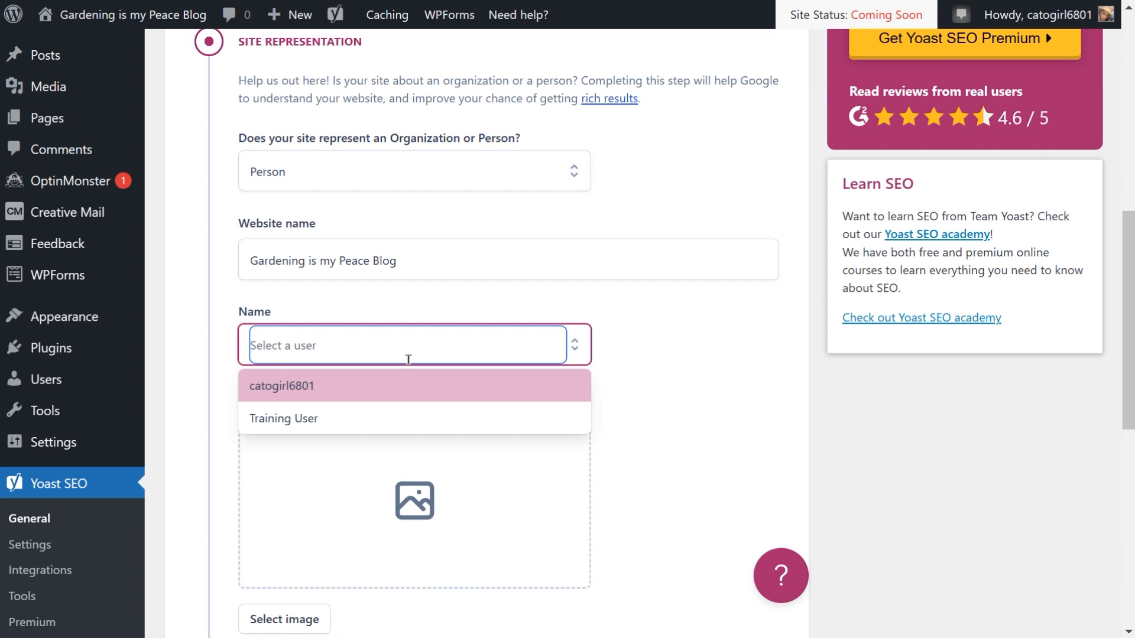
pyautogui.click(295, 388)
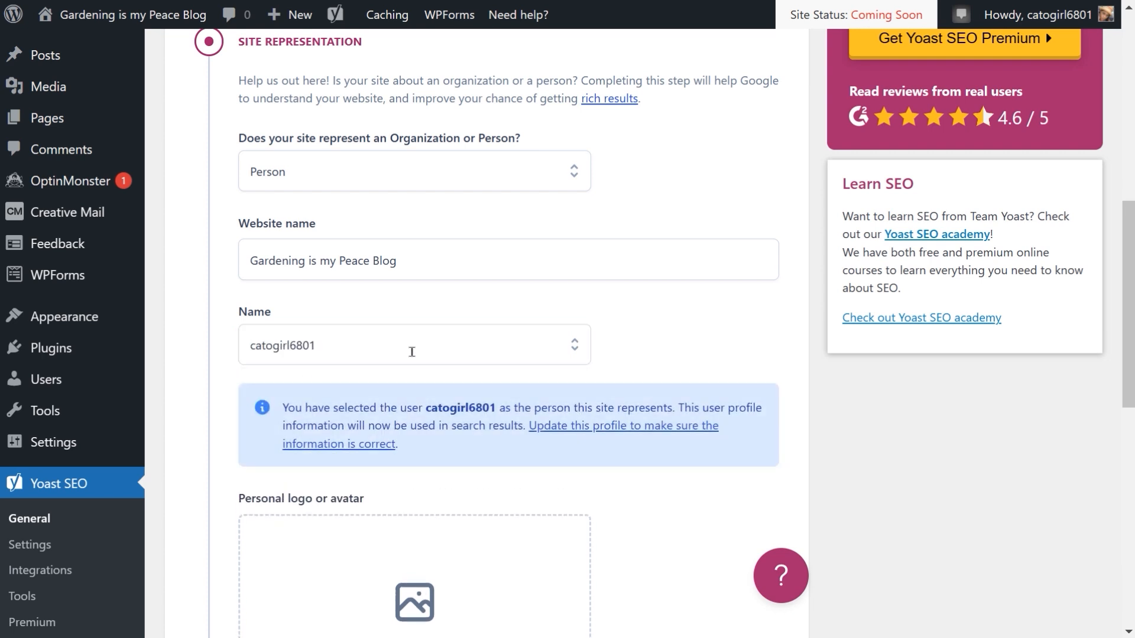
pyautogui.scroll(-6, 412, 353)
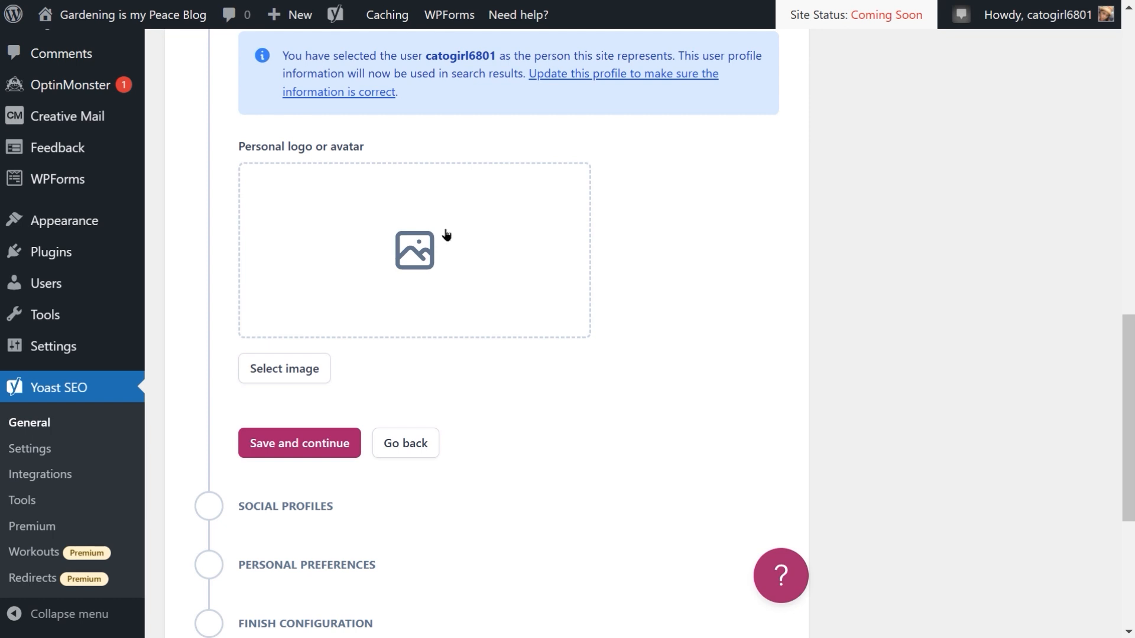
pyautogui.click(420, 248)
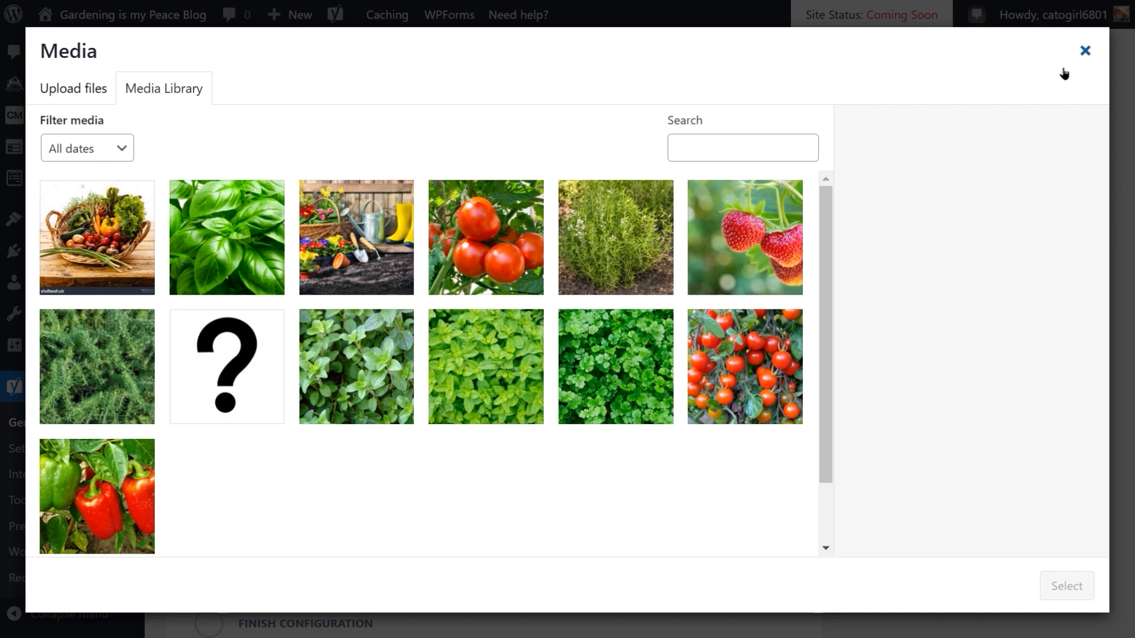
pyautogui.click(1085, 51)
# Step: Try to save the Site representation step and continue
pyautogui.scroll(-2, 587, 312)
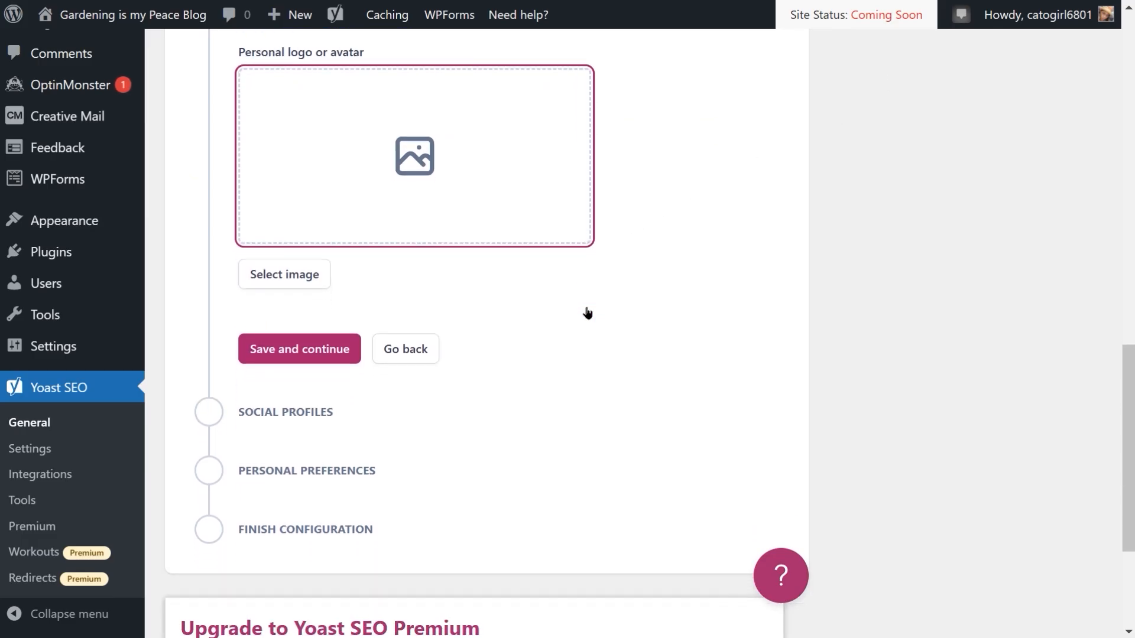
pyautogui.scroll(-1, 587, 312)
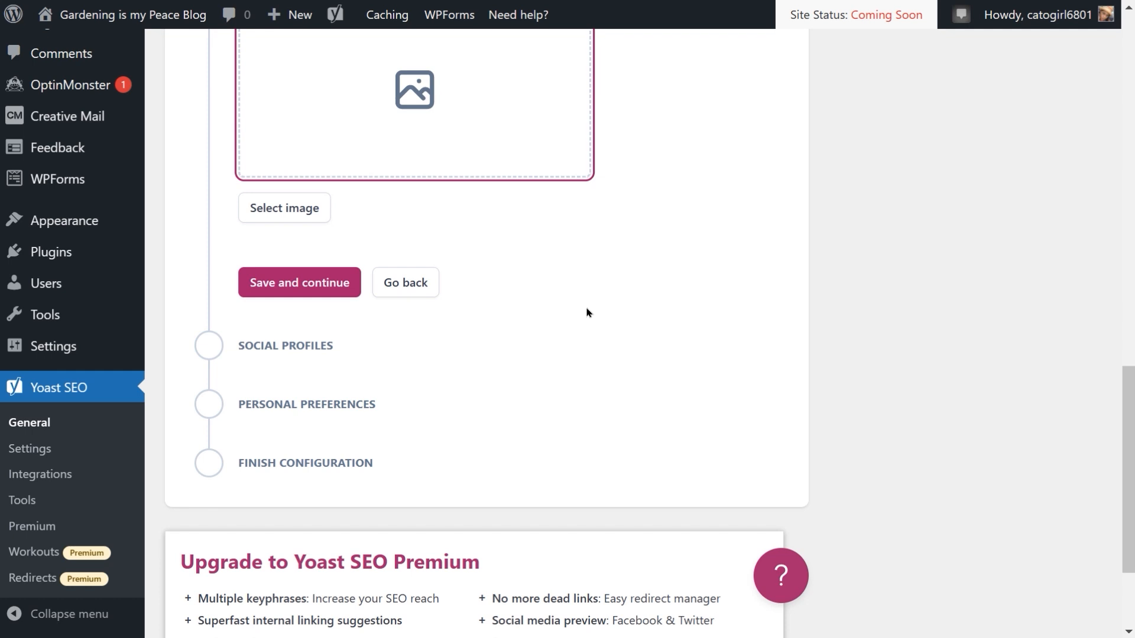
pyautogui.click(312, 282)
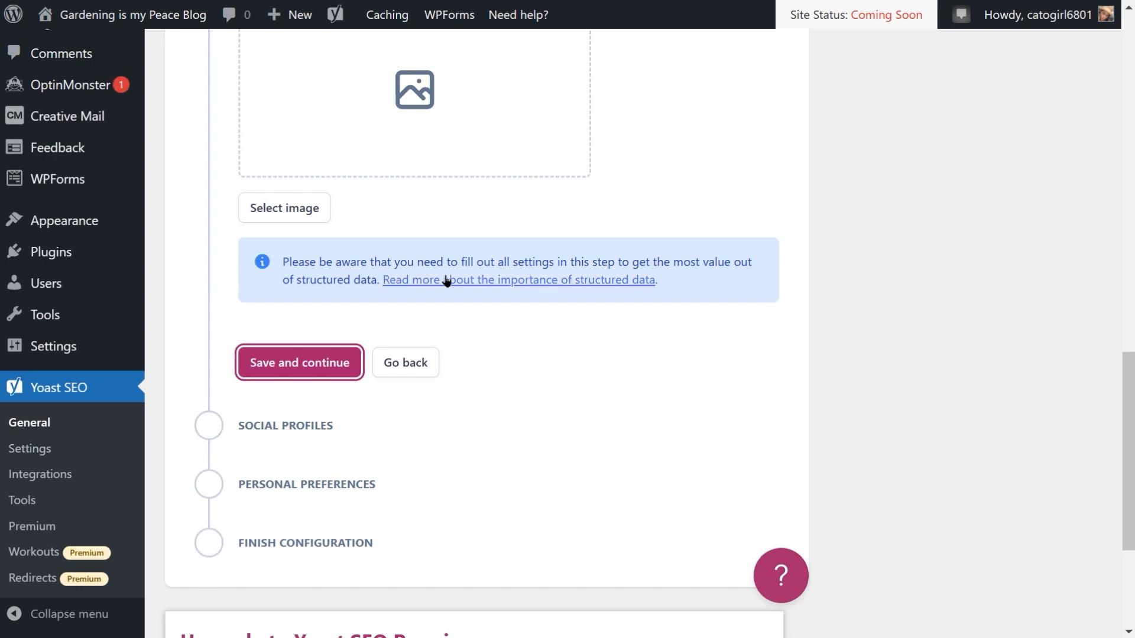
# Step: Set the personal logo or avatar to the question-mark image from the media library
pyautogui.scroll(4, 464, 281)
pyautogui.scroll(2, 464, 282)
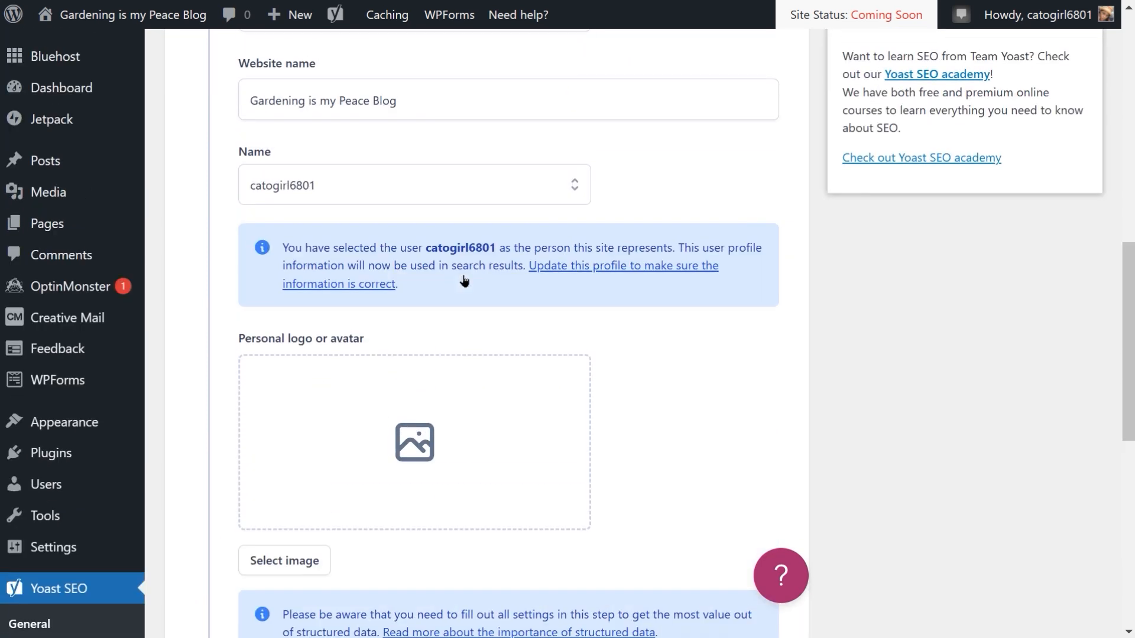
pyautogui.click(419, 456)
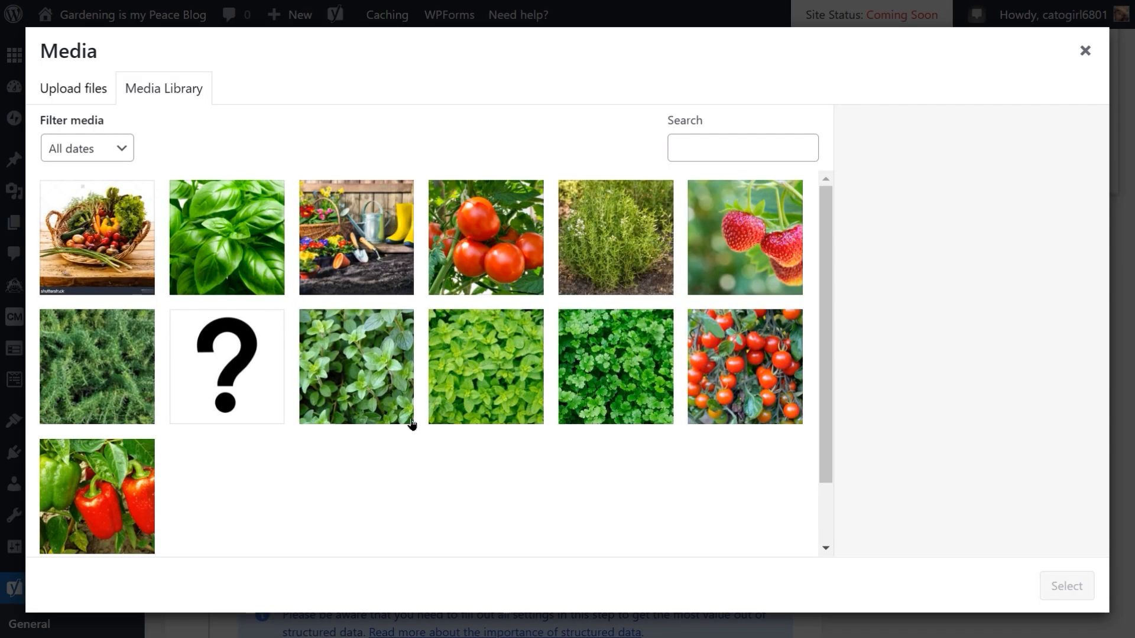
pyautogui.click(228, 357)
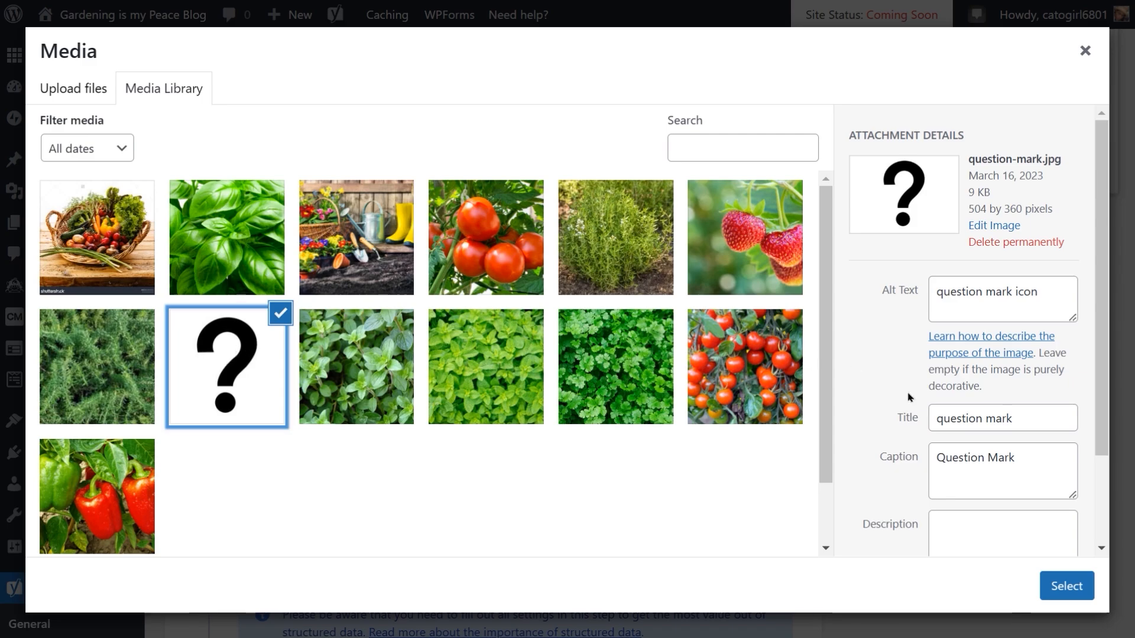
pyautogui.click(1064, 586)
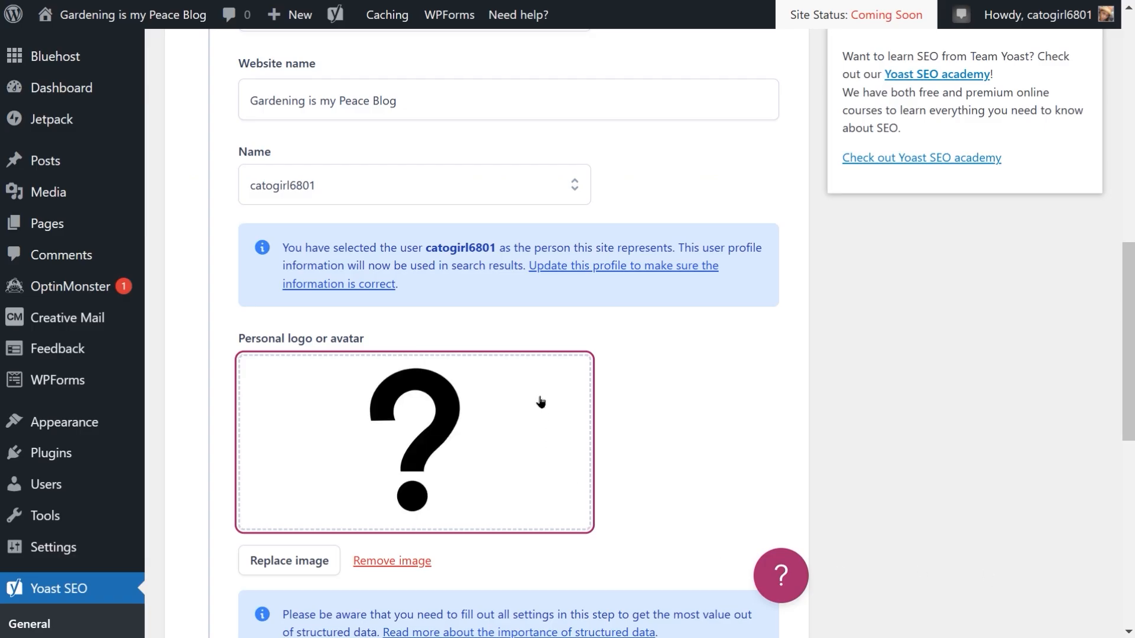
# Step: Save the Site representation step and continue to Social profiles
pyautogui.scroll(-3, 546, 378)
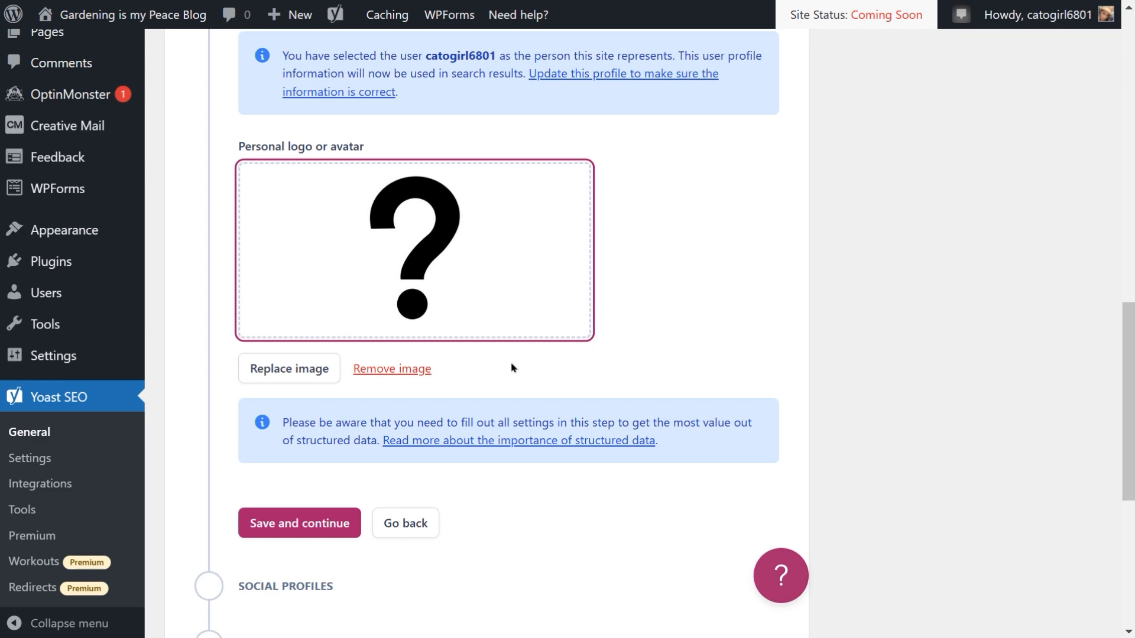
pyautogui.scroll(-1, 512, 368)
pyautogui.scroll(5, 512, 368)
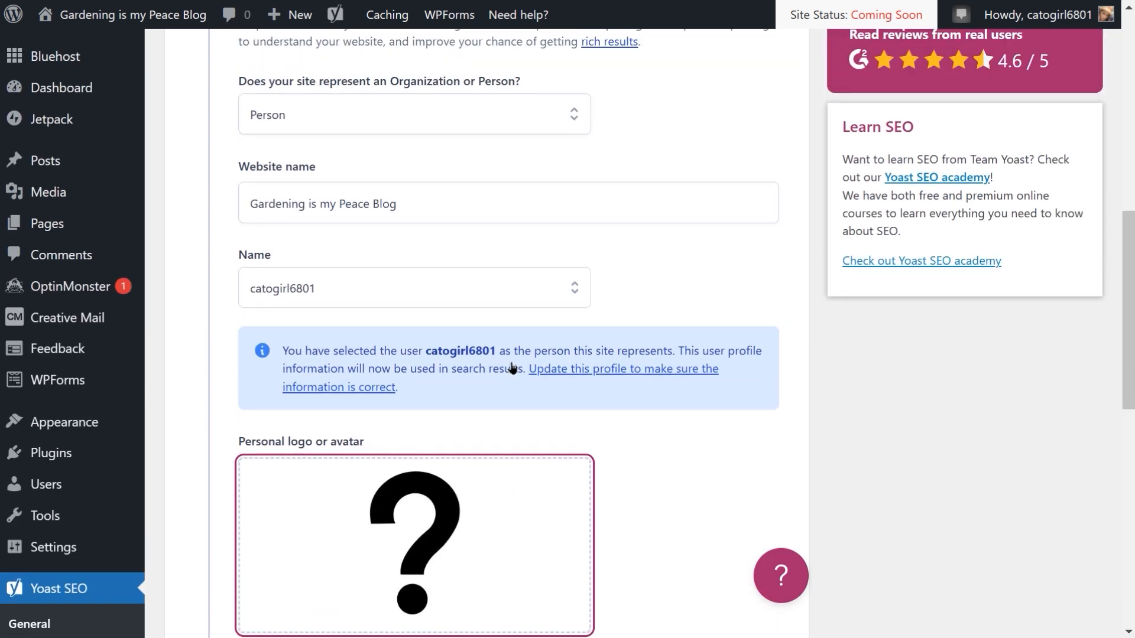
pyautogui.scroll(-10, 513, 367)
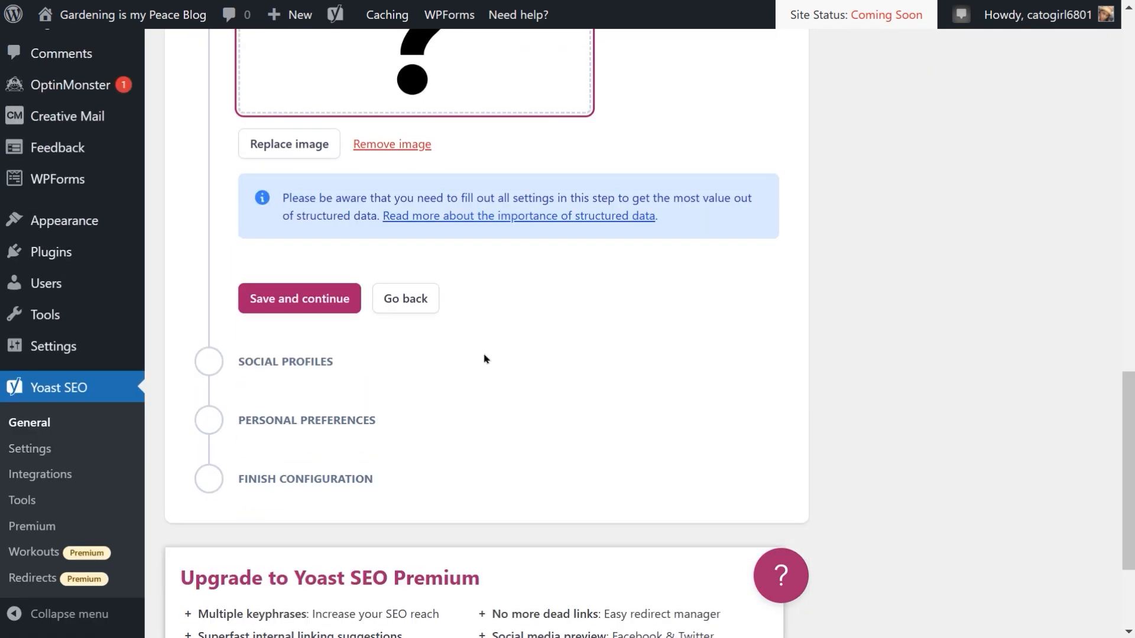
pyautogui.click(317, 303)
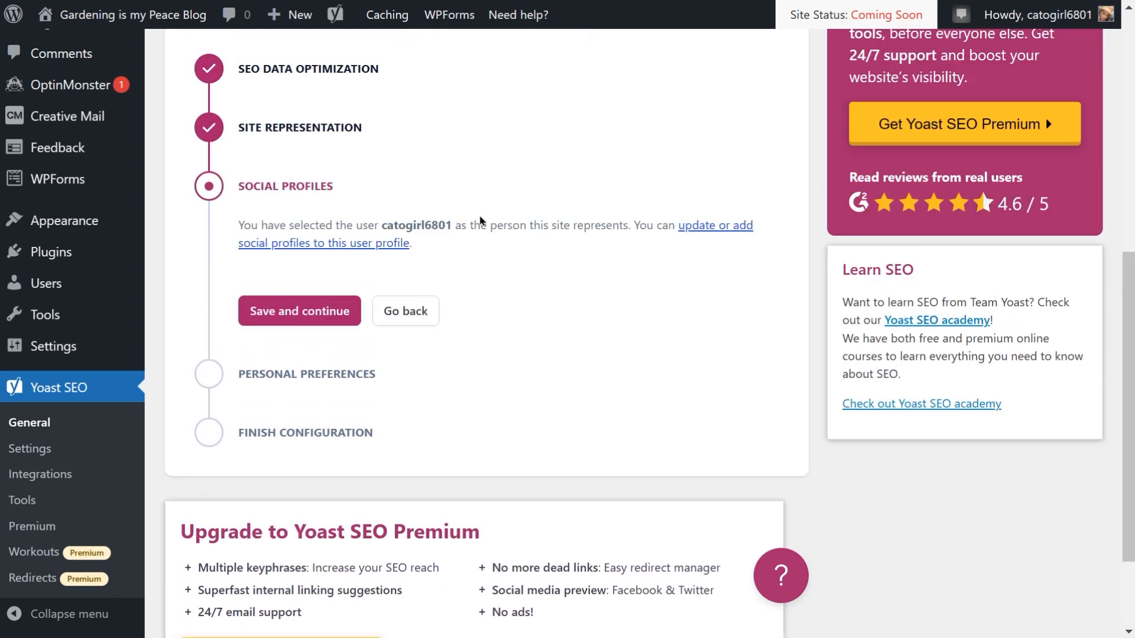
# Step: Save the Social profiles step without adding profiles and continue
pyautogui.scroll(-2, 412, 203)
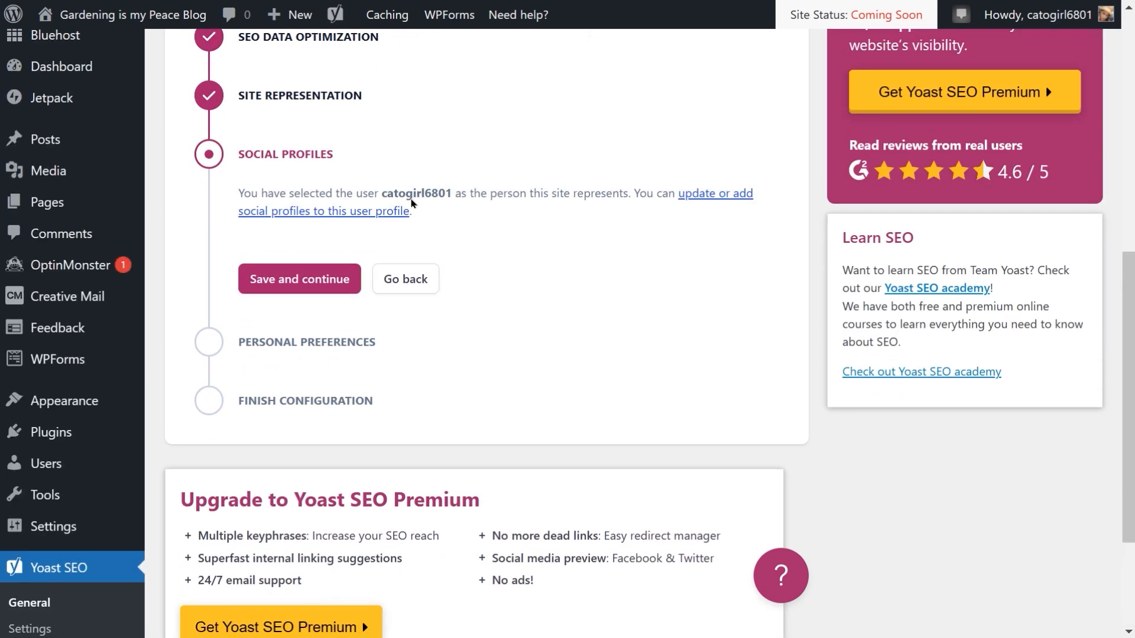
pyautogui.scroll(-2, 412, 203)
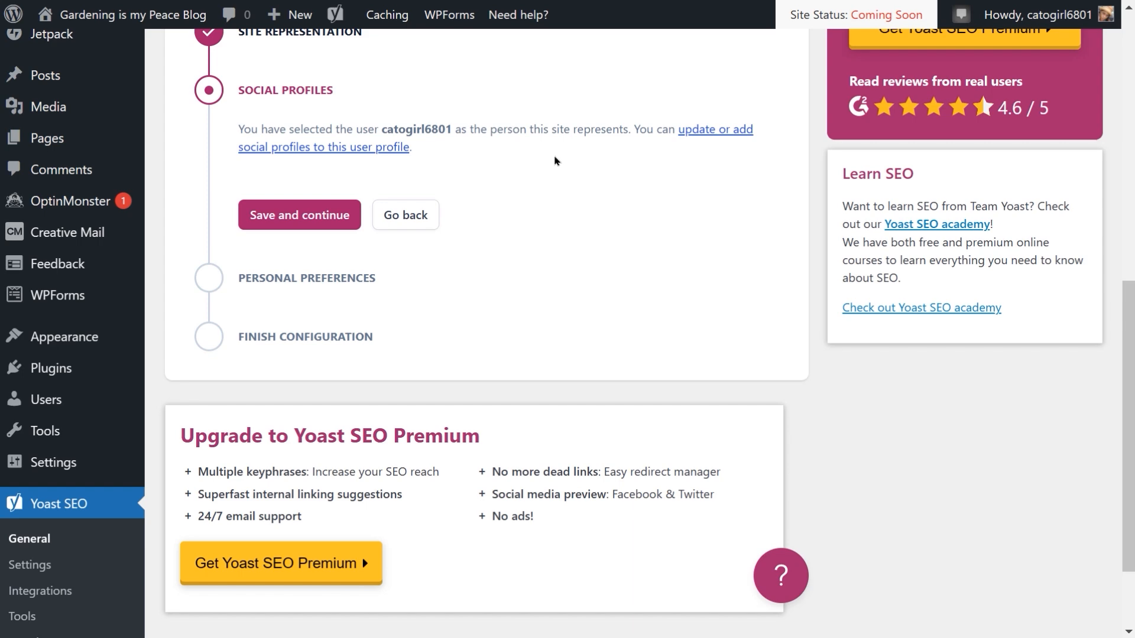
pyautogui.scroll(-3, 744, 133)
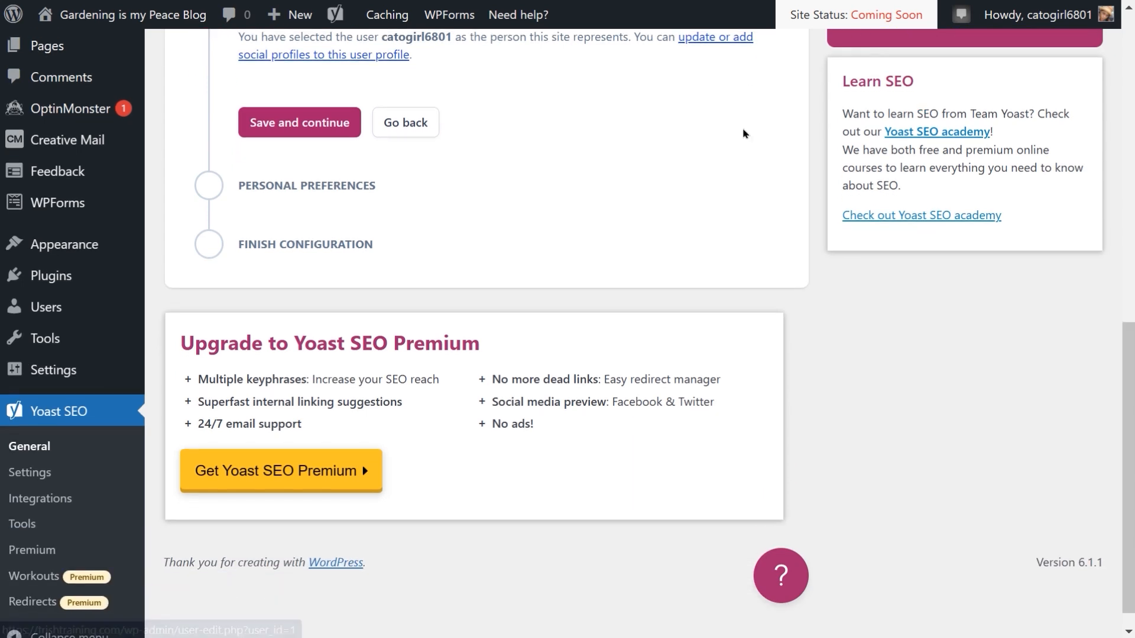
pyautogui.scroll(2, 743, 133)
pyautogui.scroll(10, 679, 156)
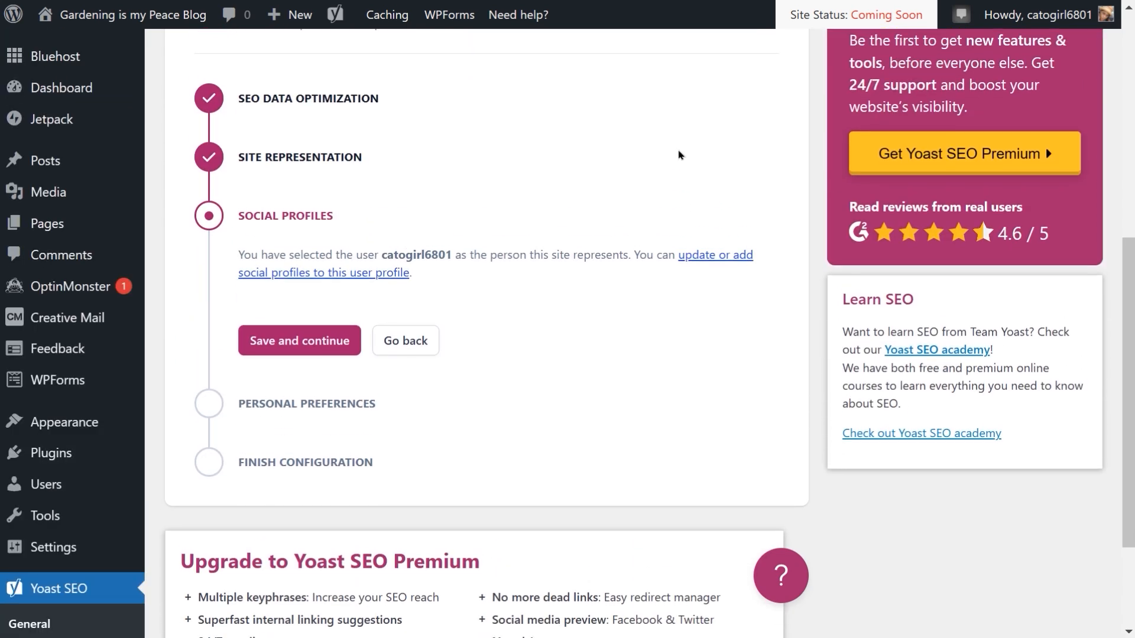
pyautogui.scroll(-4, 258, 352)
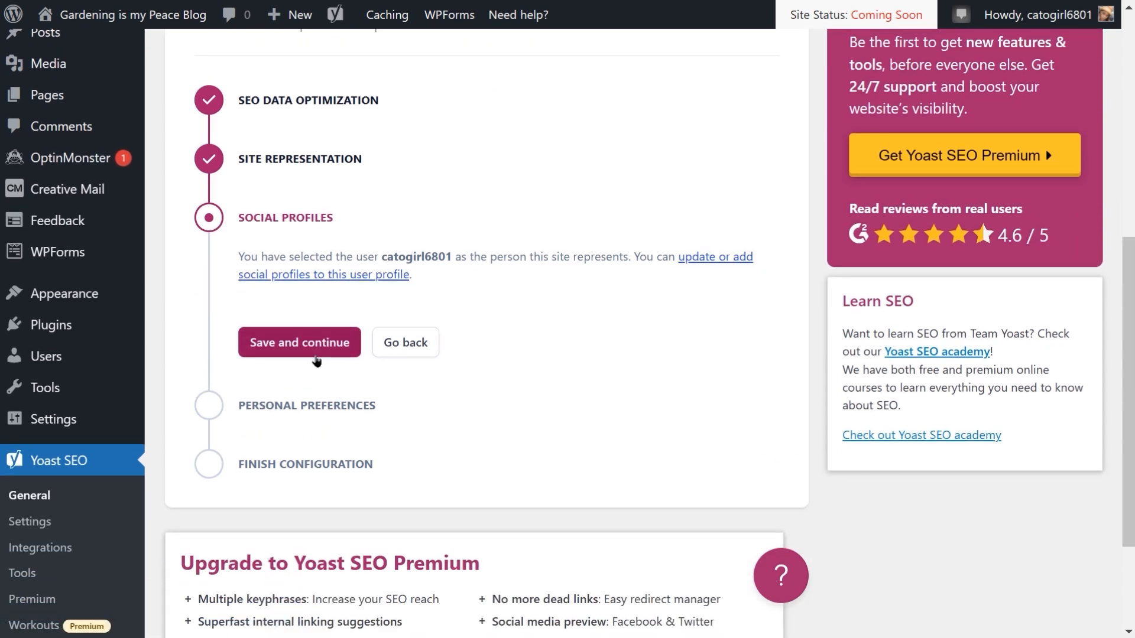
pyautogui.click(316, 358)
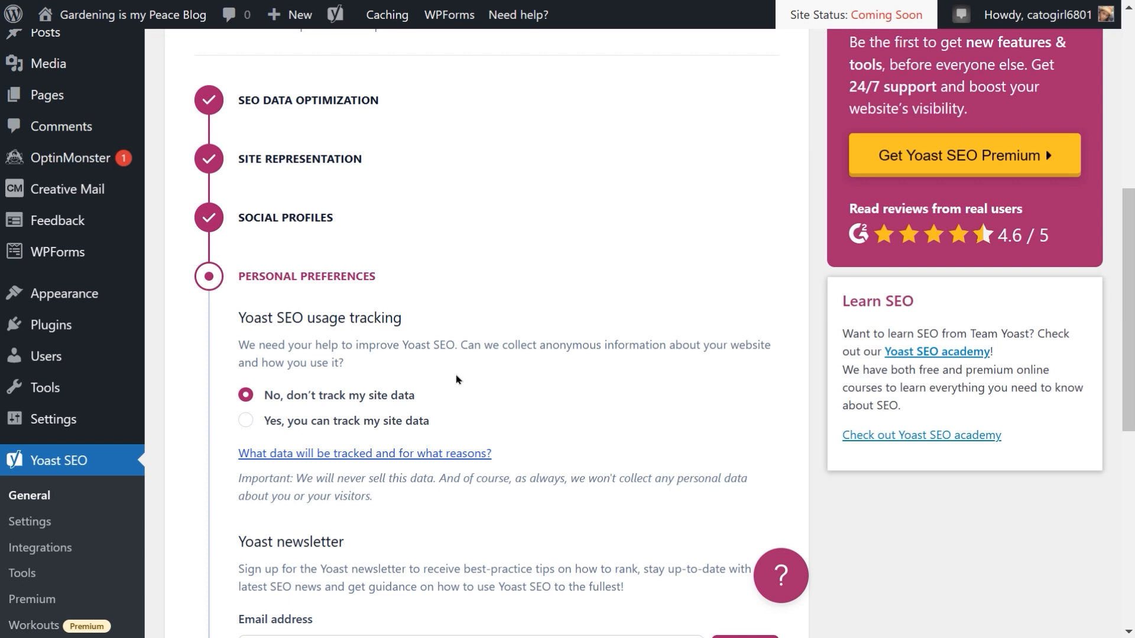
# Step: Save the Personal preferences step with usage tracking declined and no newsletter signup, finishing the configuration
pyautogui.scroll(-1, 457, 379)
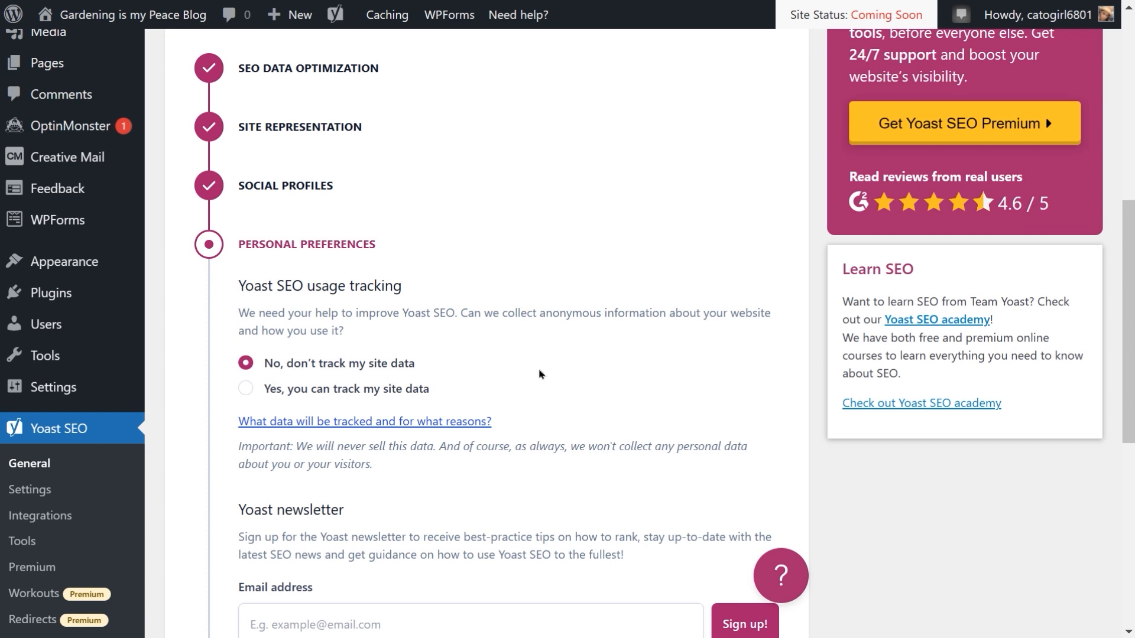
pyautogui.scroll(-1, 539, 374)
pyautogui.scroll(-1, 539, 374)
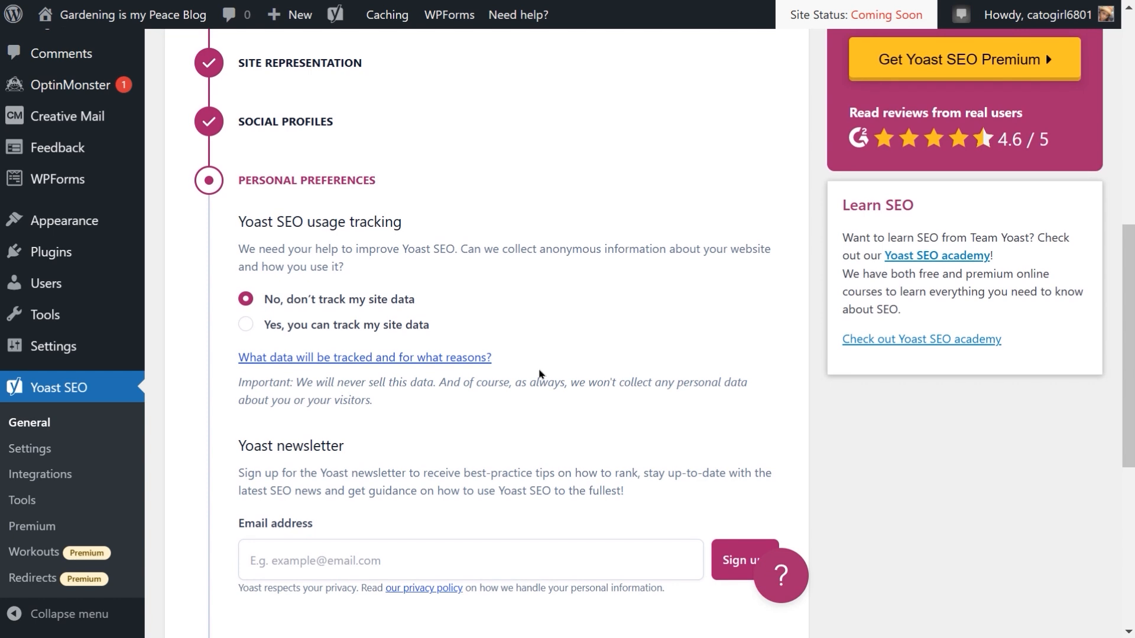
pyautogui.scroll(-2, 529, 369)
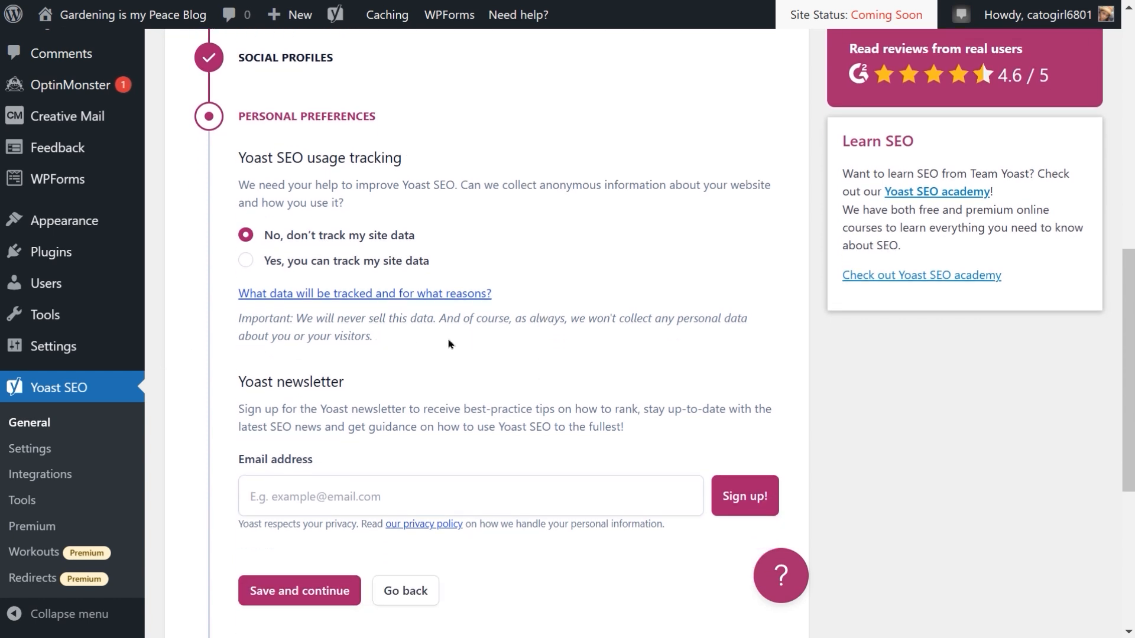
pyautogui.scroll(-2, 449, 344)
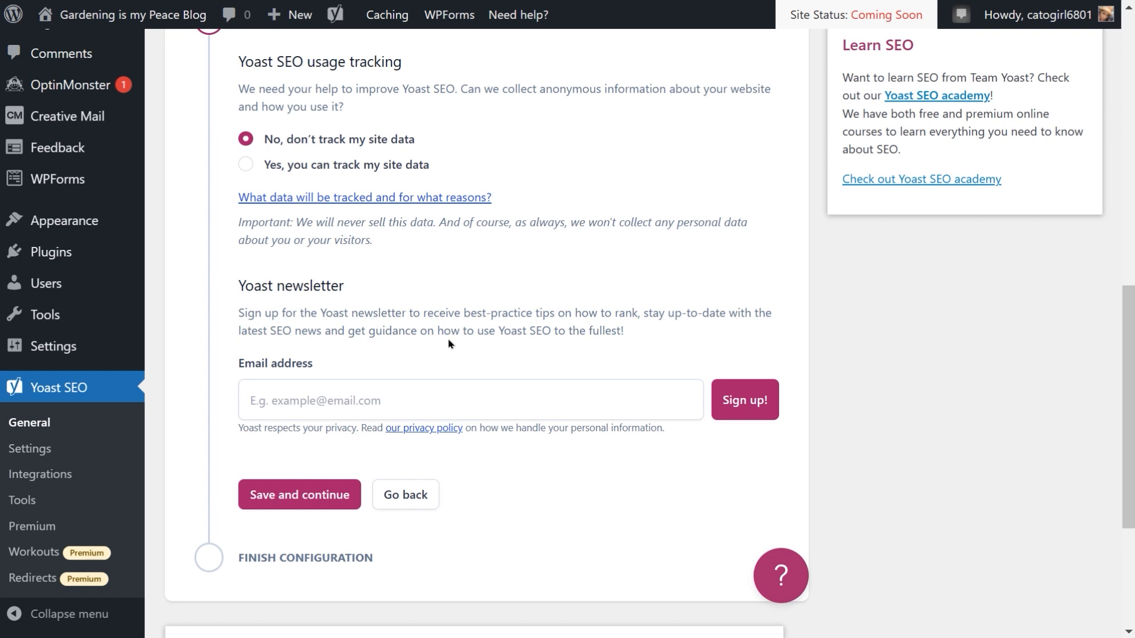
pyautogui.scroll(-1, 449, 344)
pyautogui.scroll(-2, 449, 344)
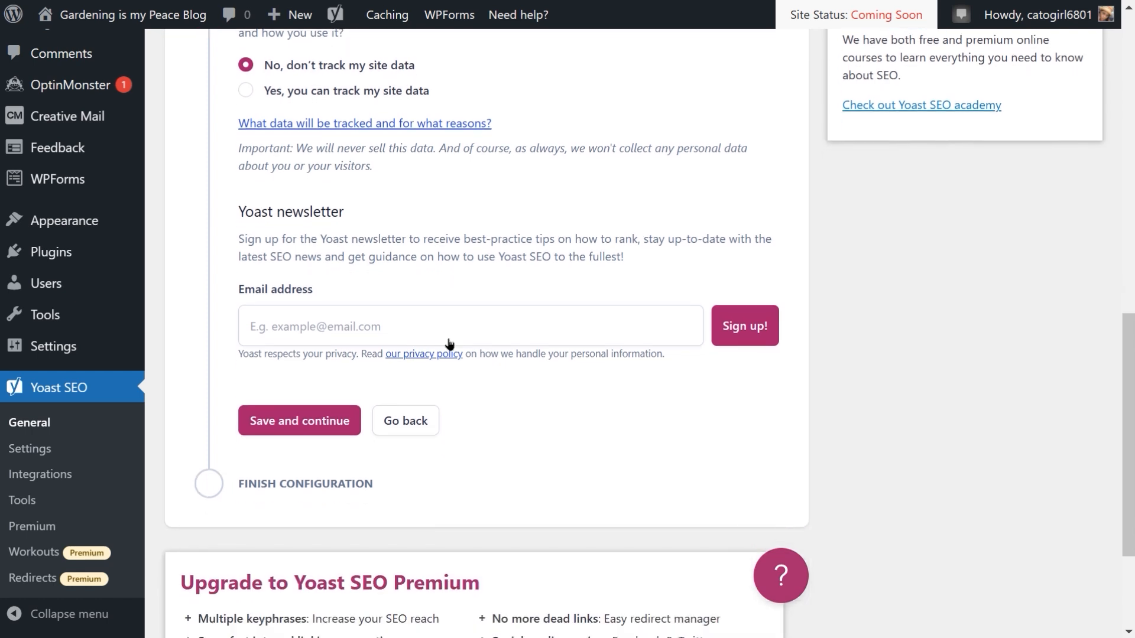
pyautogui.click(305, 407)
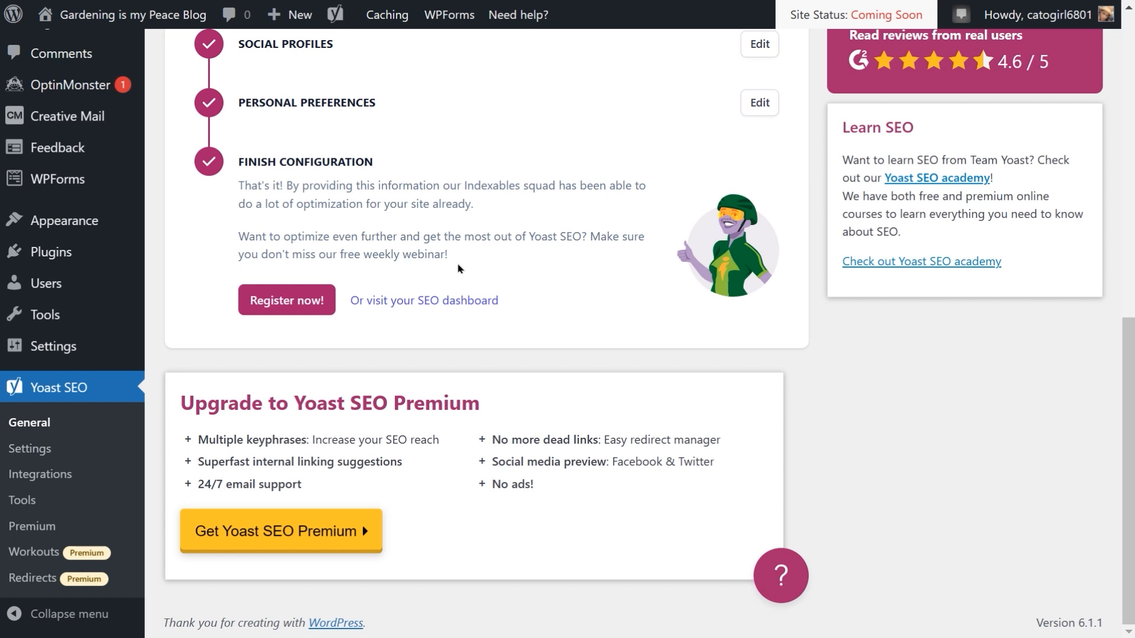
pyautogui.scroll(2, 458, 269)
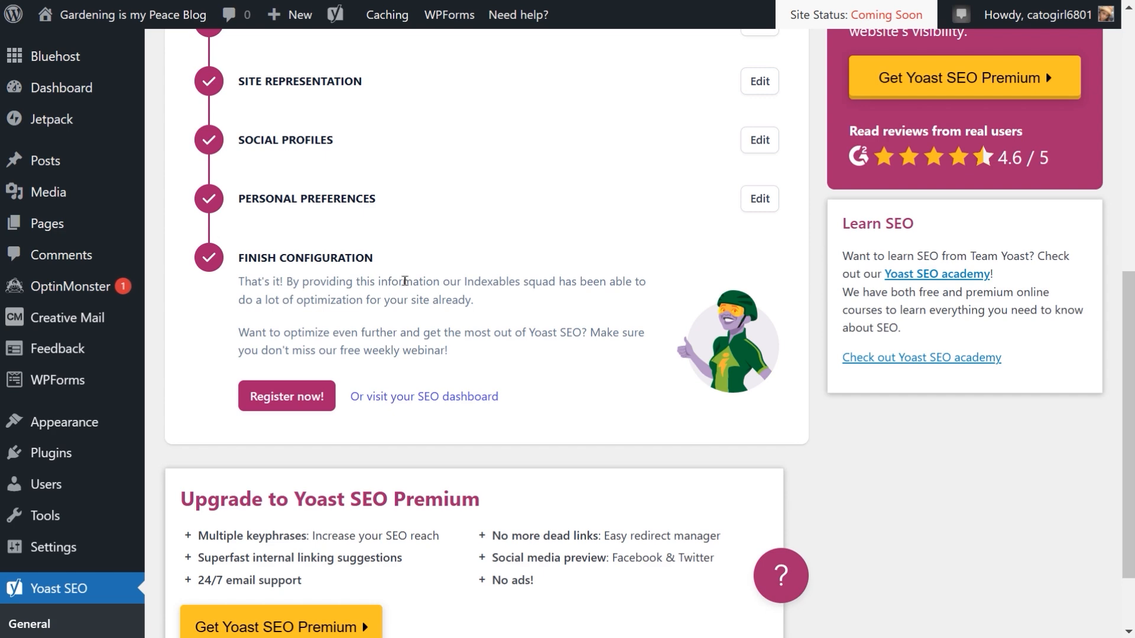
# Step: Open the Yoast SEO General dashboard and review its Problems and Notifications sections
pyautogui.scroll(-2, 405, 281)
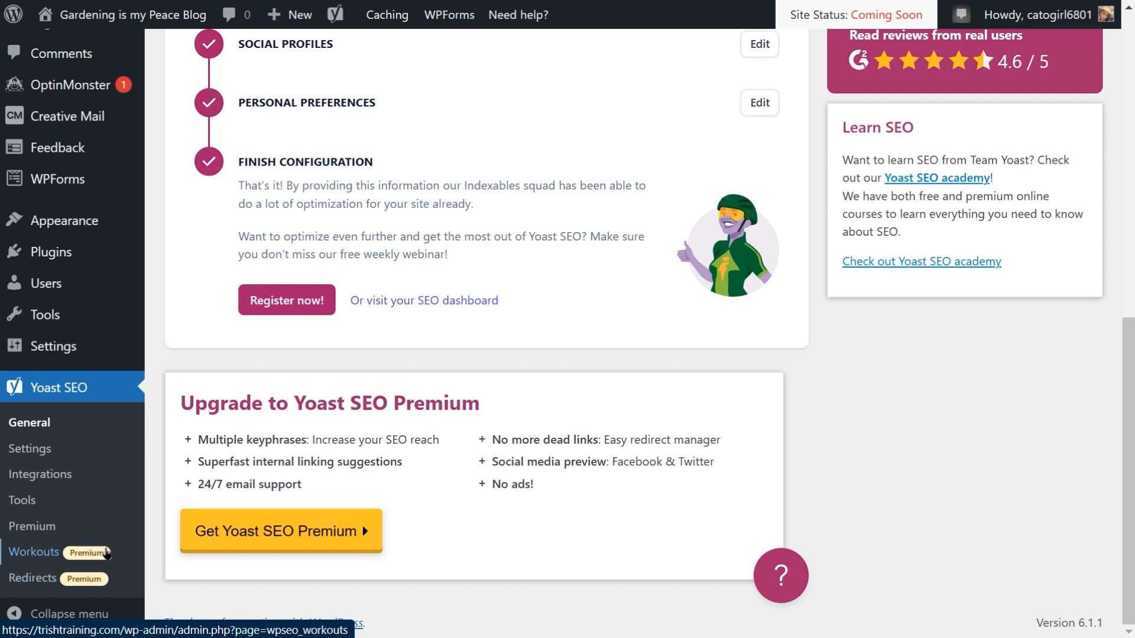
pyautogui.click(35, 430)
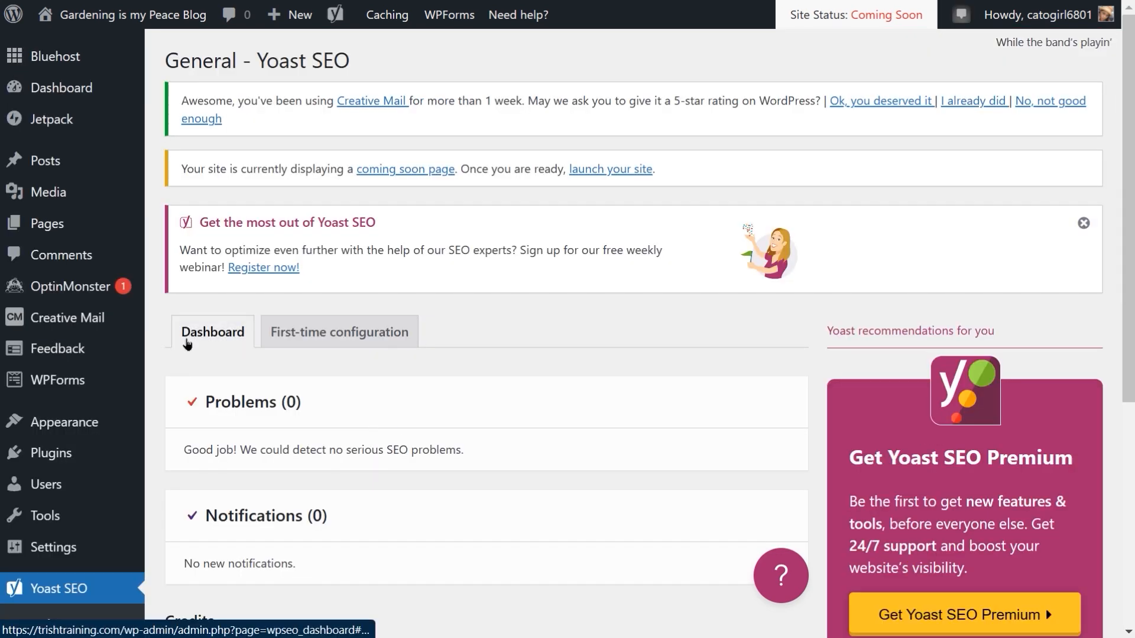
pyautogui.scroll(-2, 144, 443)
pyautogui.moveTo(144, 442)
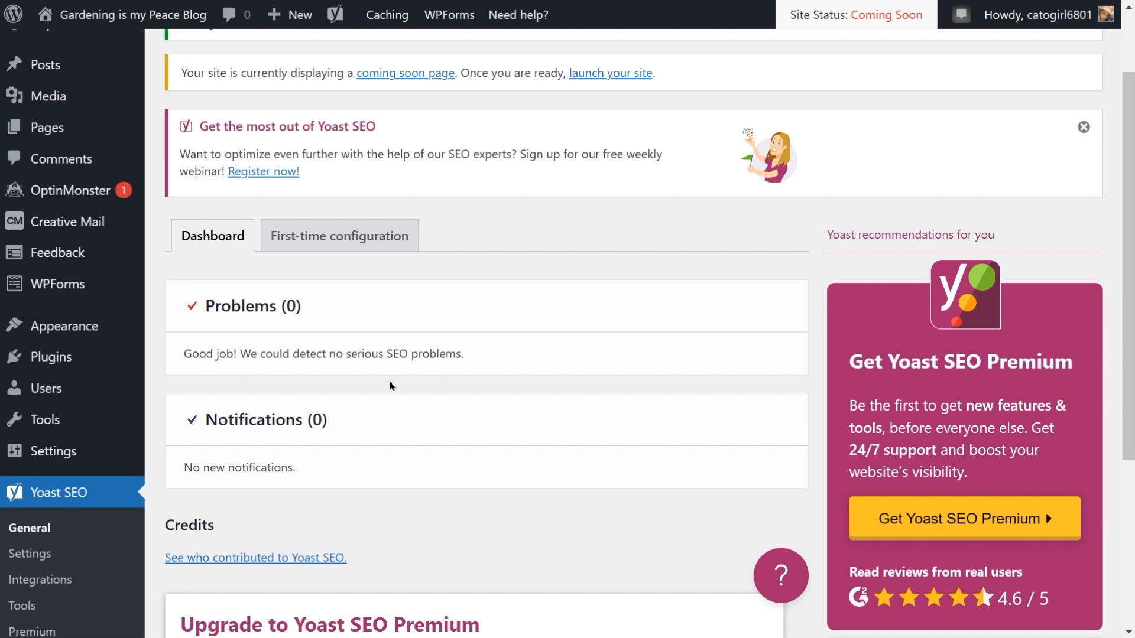
pyautogui.scroll(-2, 389, 386)
pyautogui.scroll(1, 390, 386)
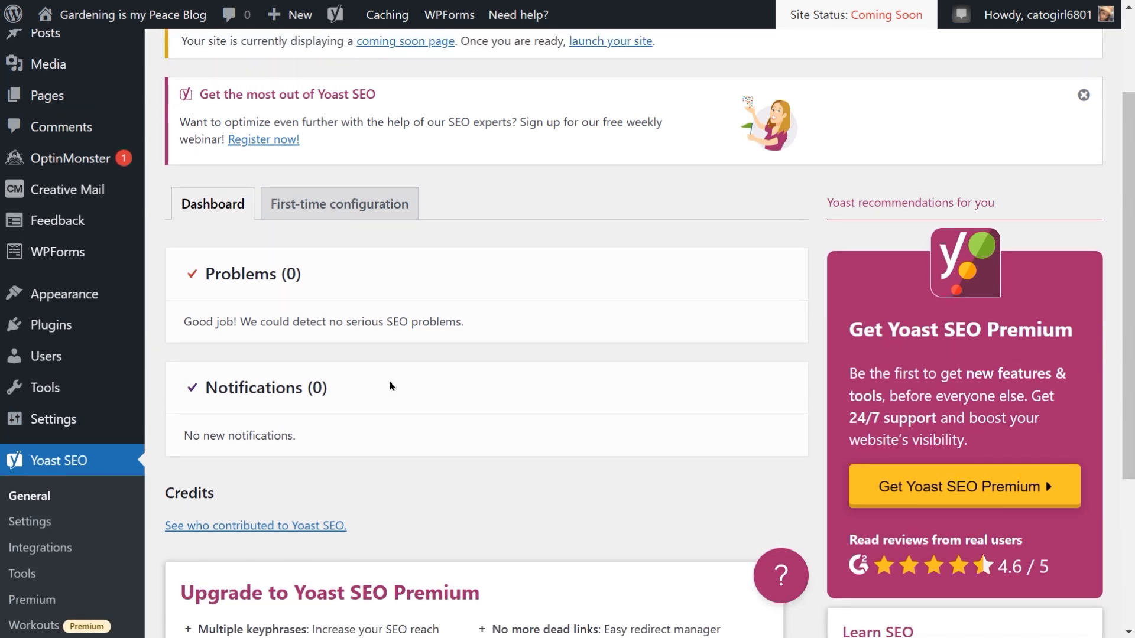
pyautogui.scroll(2, 389, 386)
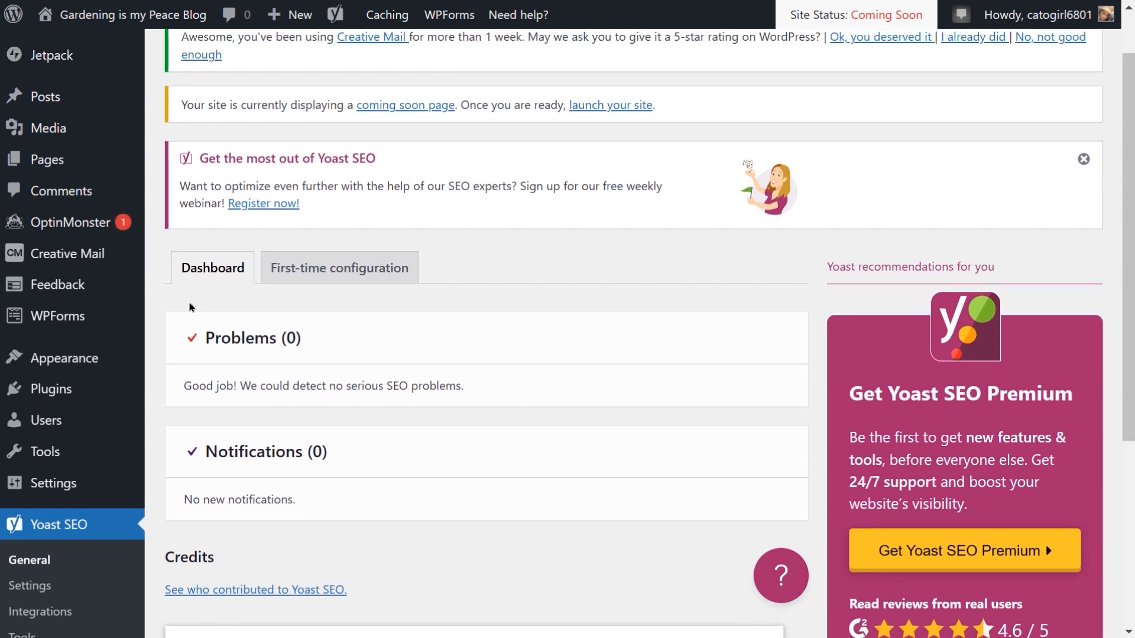
pyautogui.click(214, 283)
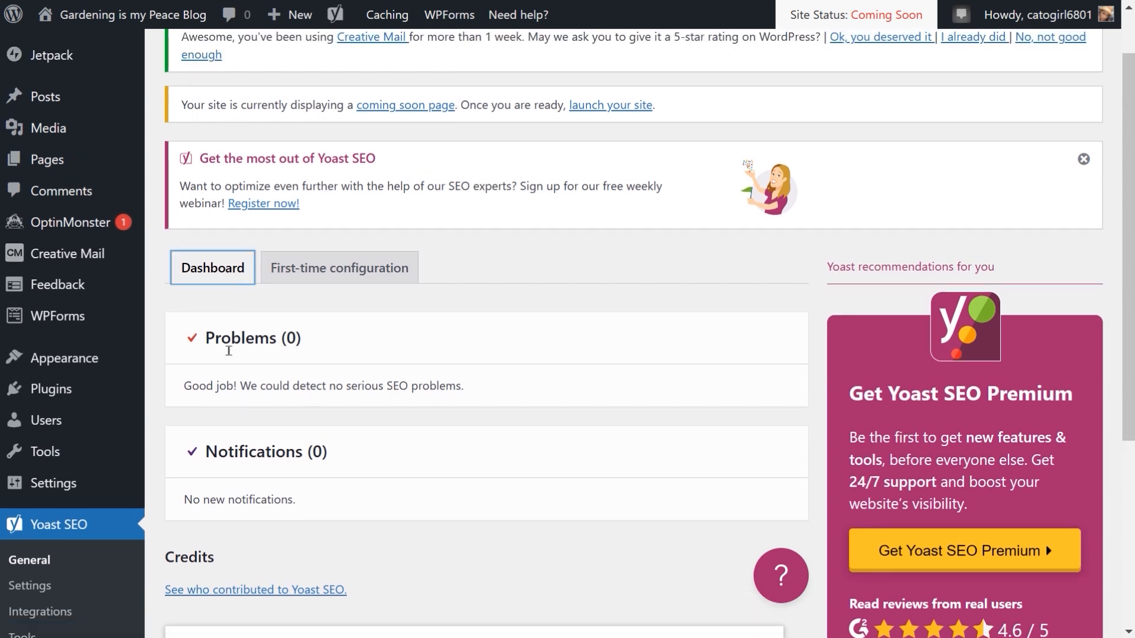
# Step: Open the Yoast SEO Settings page and step through the welcome tour until it is dismissed
pyautogui.scroll(-4, 230, 356)
pyautogui.scroll(-2, 230, 356)
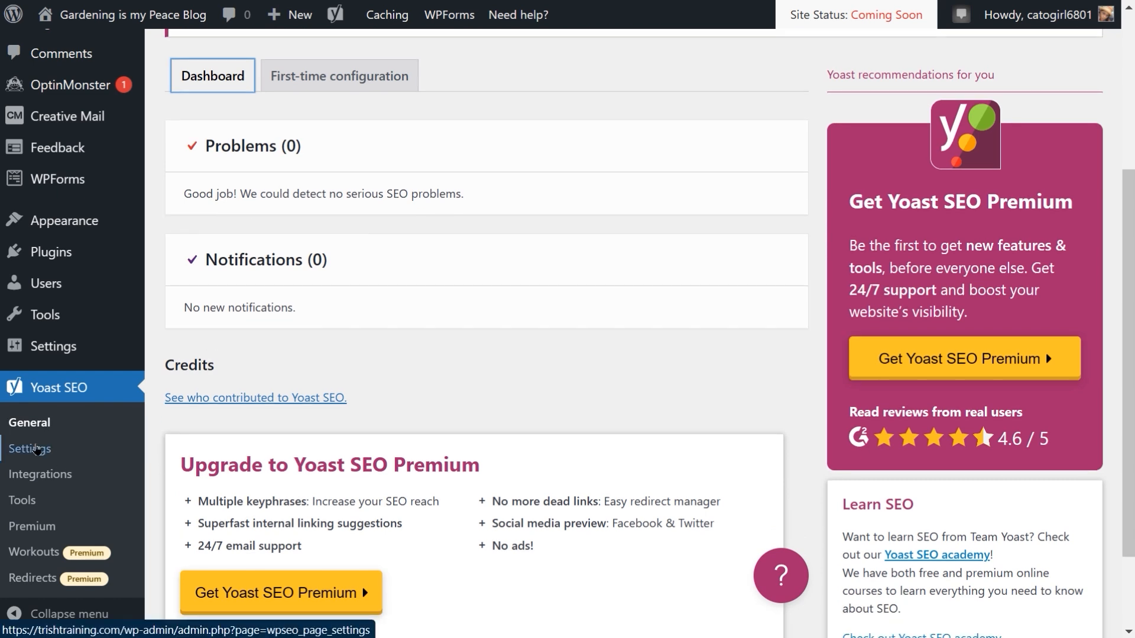
pyautogui.click(29, 448)
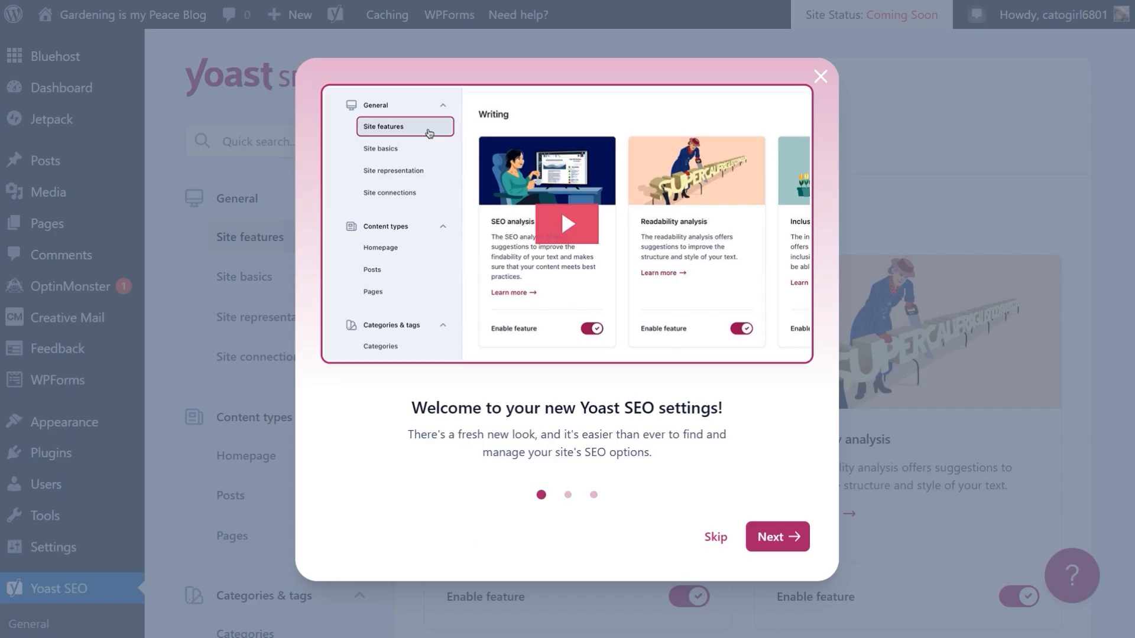
pyautogui.moveTo(1, 410)
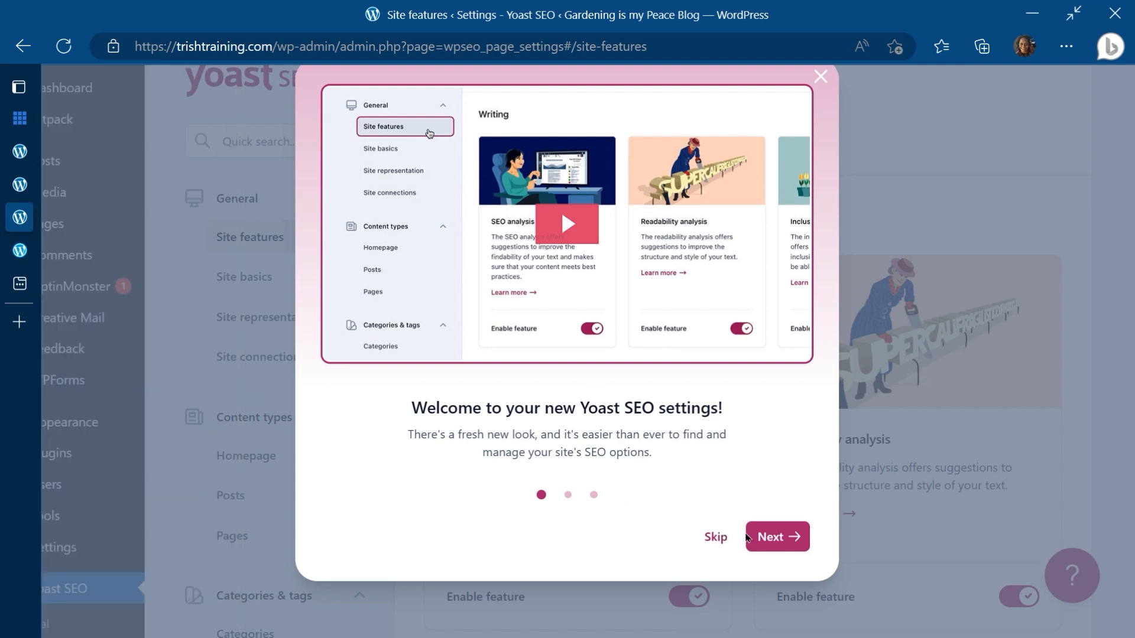
pyautogui.click(766, 538)
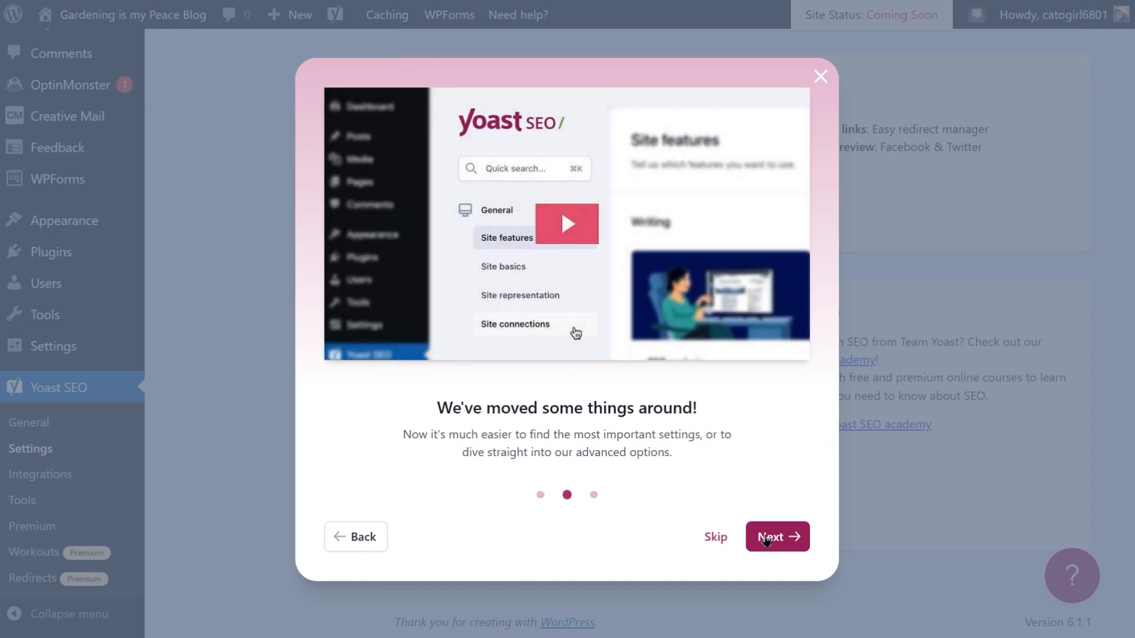
pyautogui.click(766, 538)
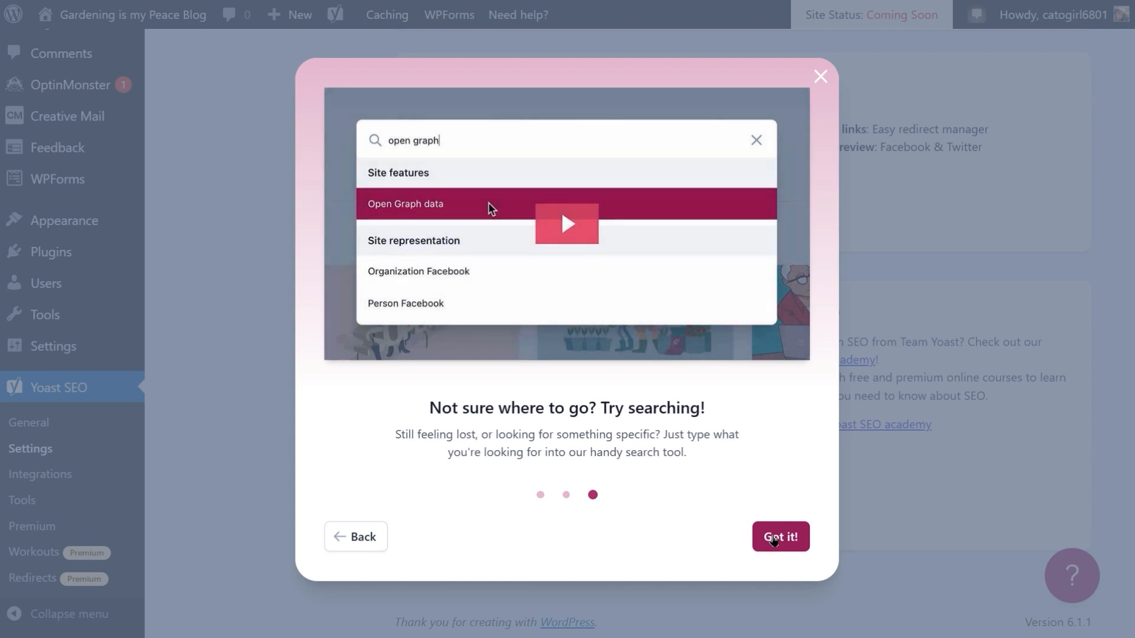
pyautogui.click(772, 540)
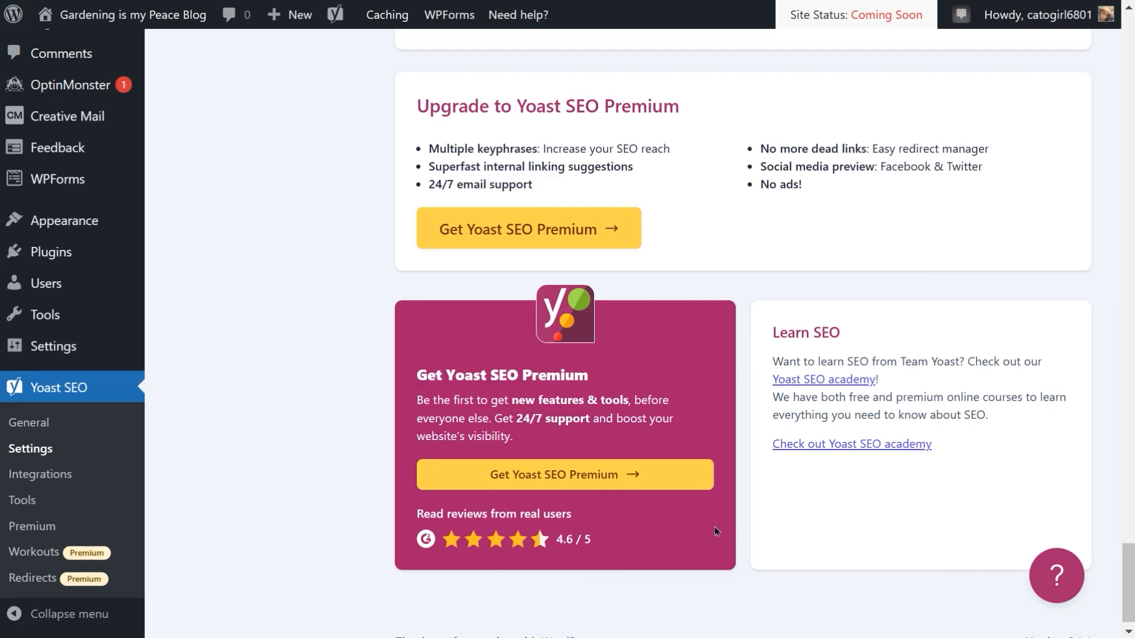
# Step: Open the installed plugins list and browse through the plugins currently on the site
pyautogui.scroll(-1, 244, 436)
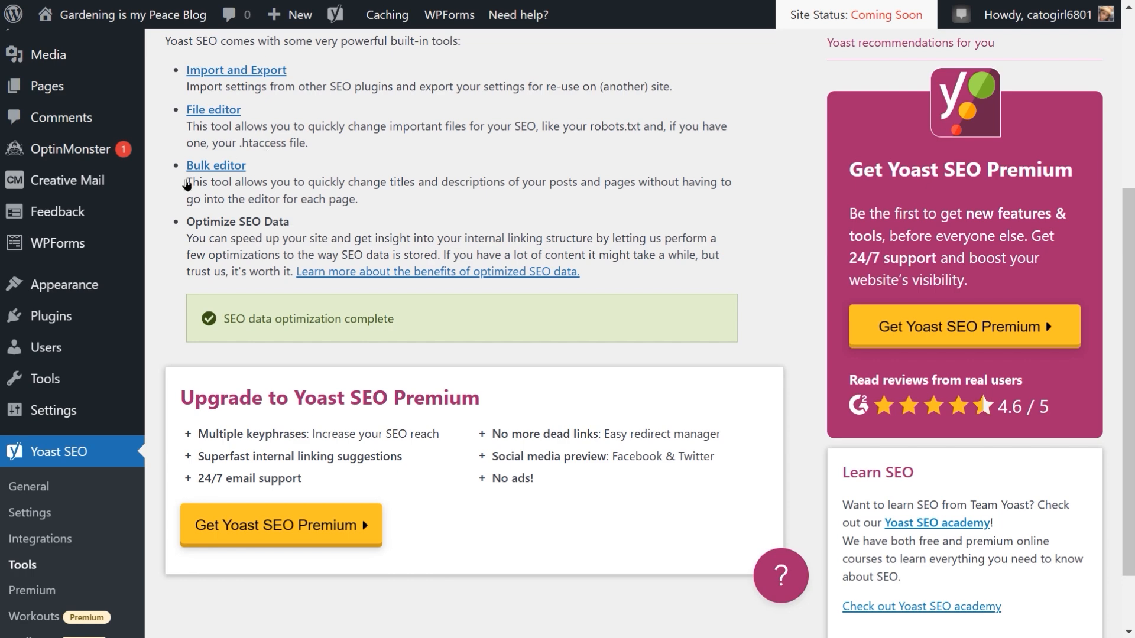
pyautogui.click(52, 317)
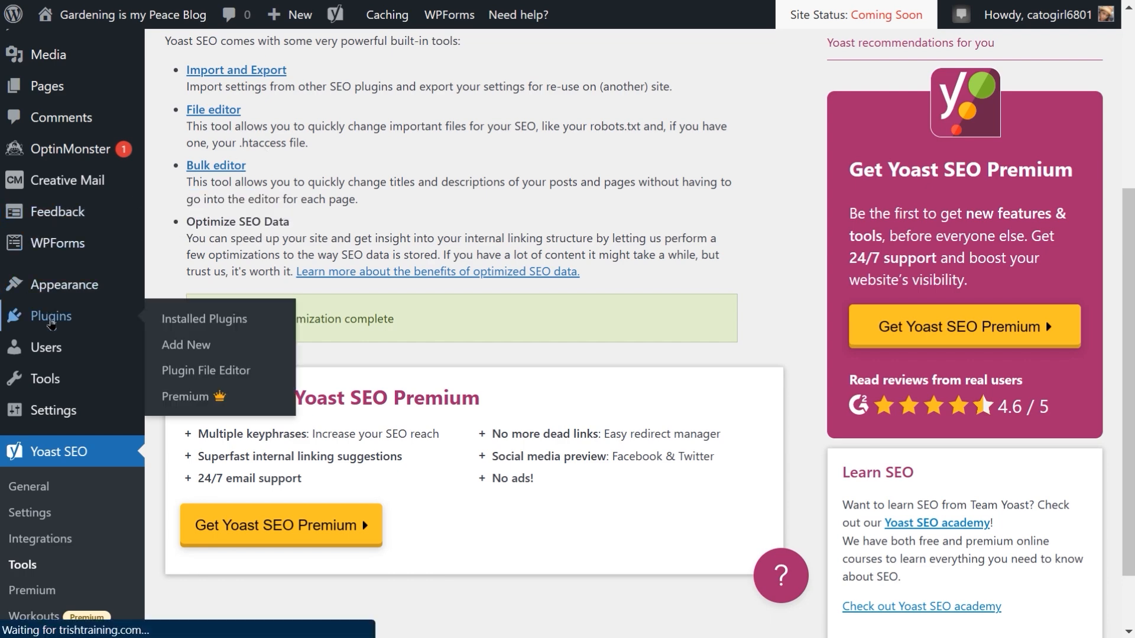
pyautogui.scroll(-2, 444, 455)
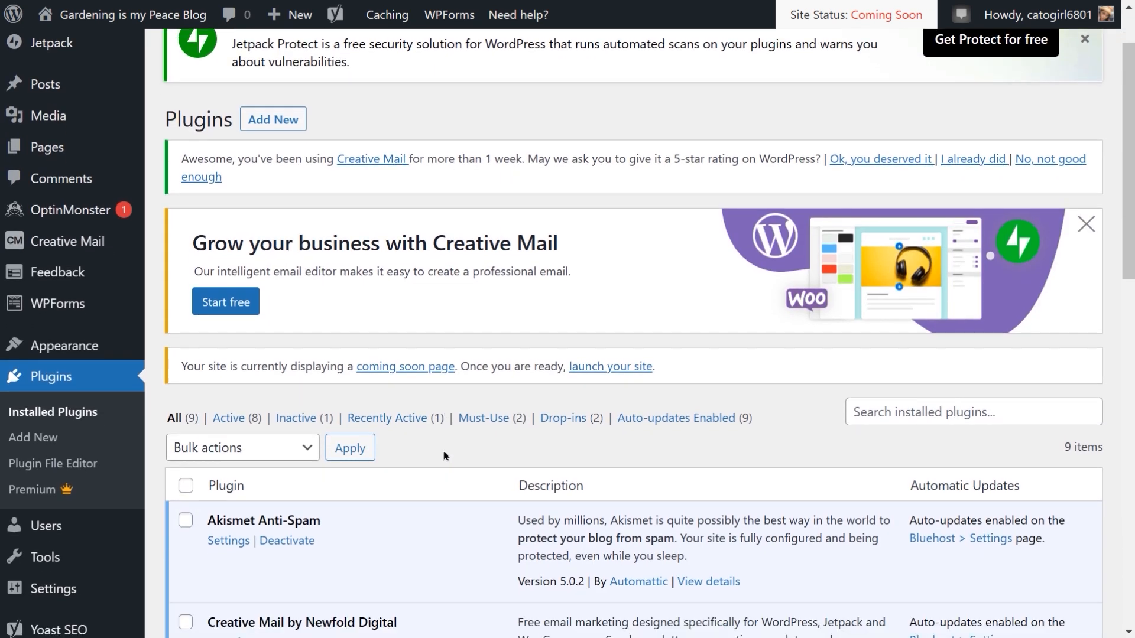
pyautogui.scroll(-1, 445, 456)
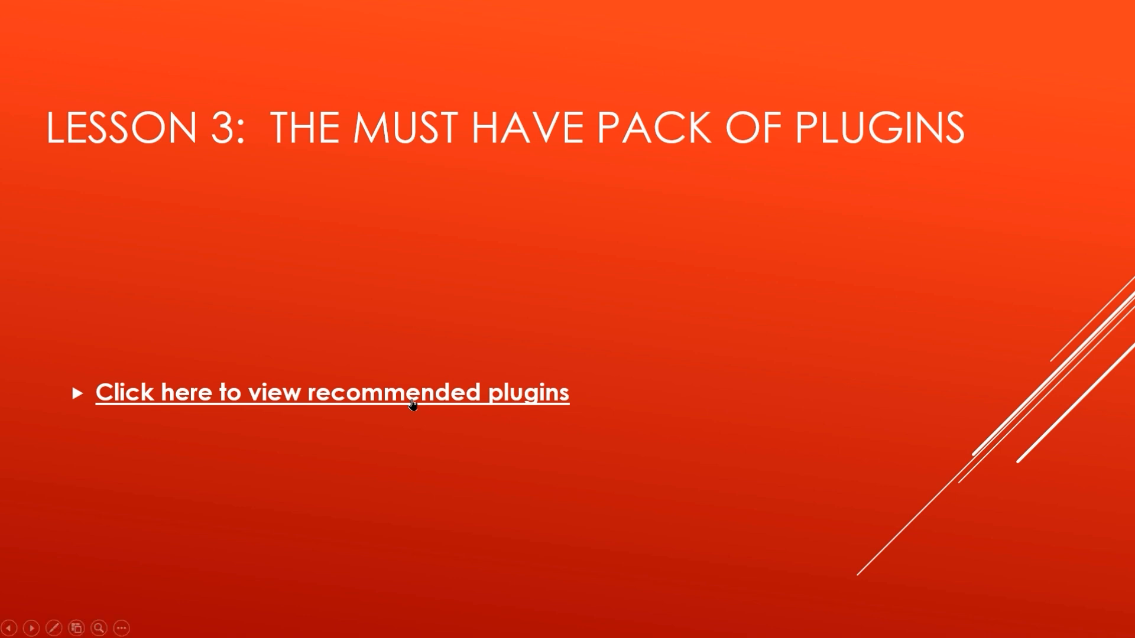
# Step: Open the recommended plugins document from the lesson slide and read the Yoast SEO and UpdraftPlus entries
pyautogui.click(413, 404)
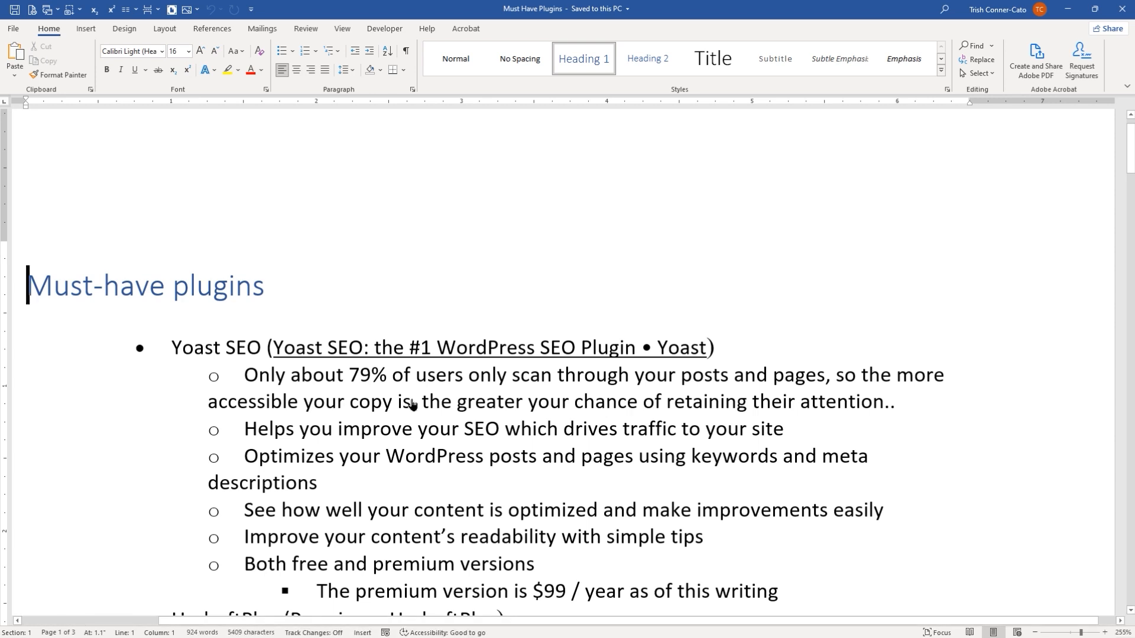
pyautogui.scroll(-2, 627, 274)
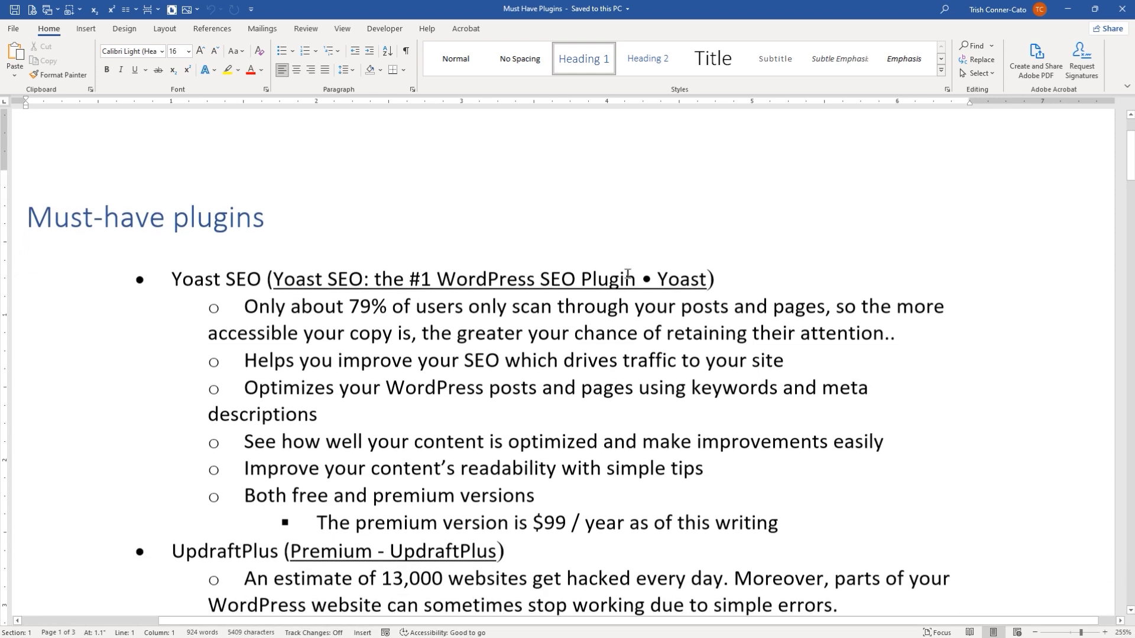
pyautogui.scroll(-1, 628, 273)
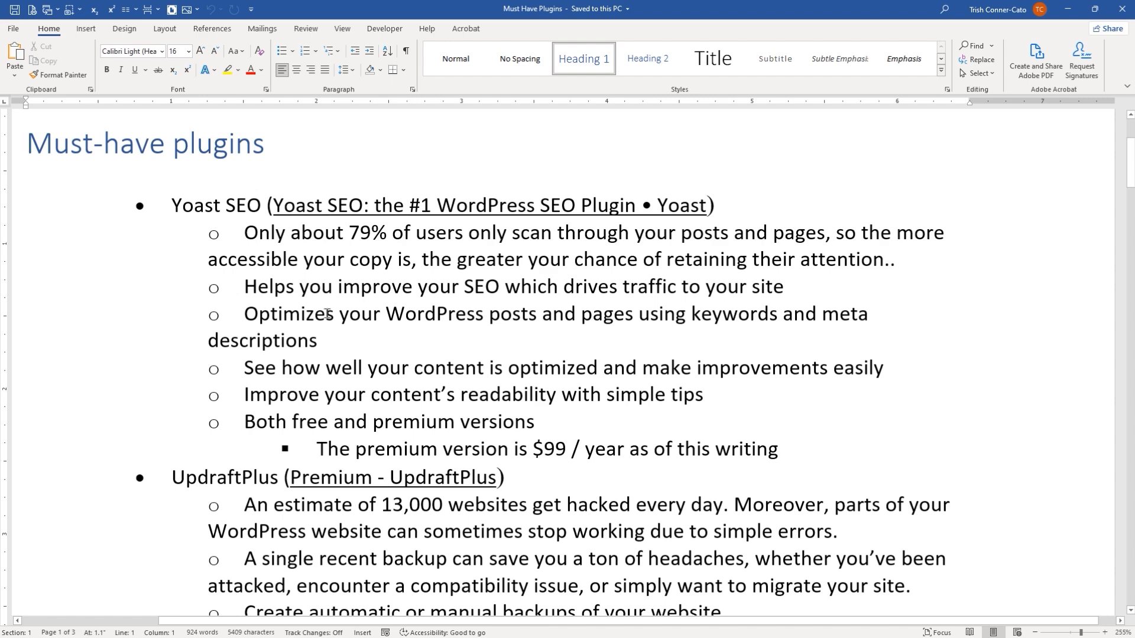
pyautogui.scroll(-1, 327, 314)
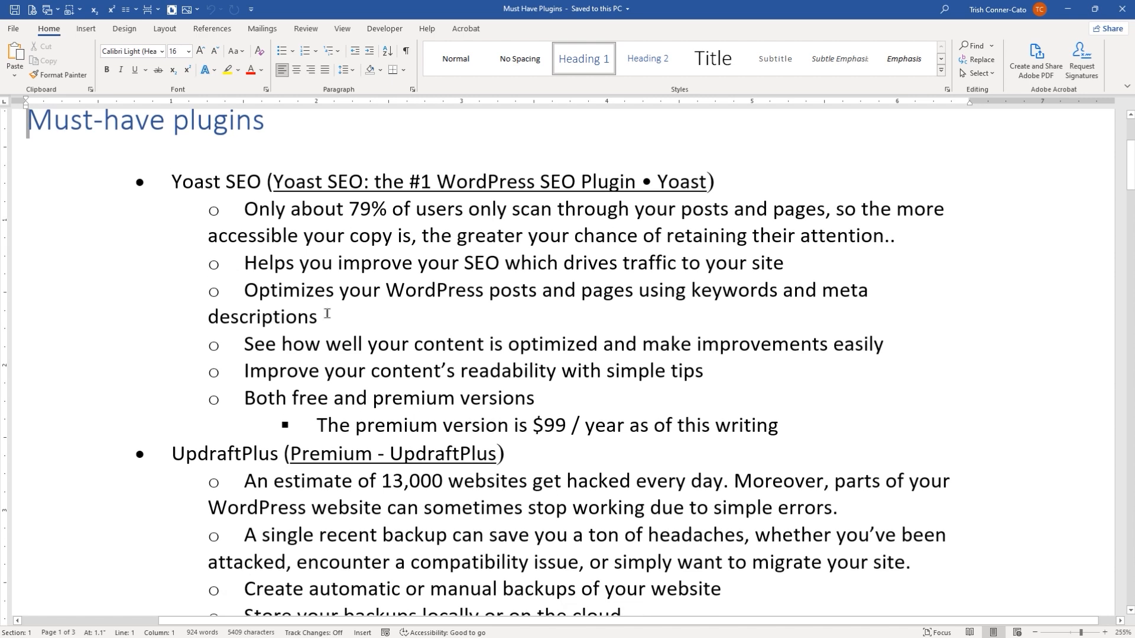
pyautogui.scroll(-1, 327, 313)
pyautogui.scroll(-7, 327, 313)
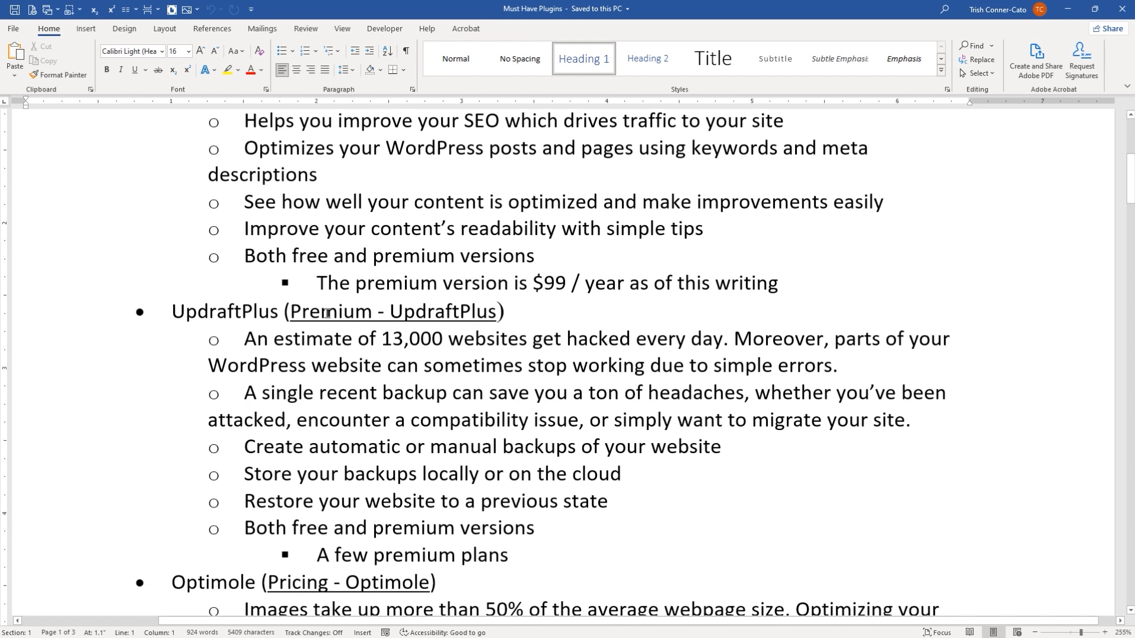
pyautogui.scroll(-1, 327, 313)
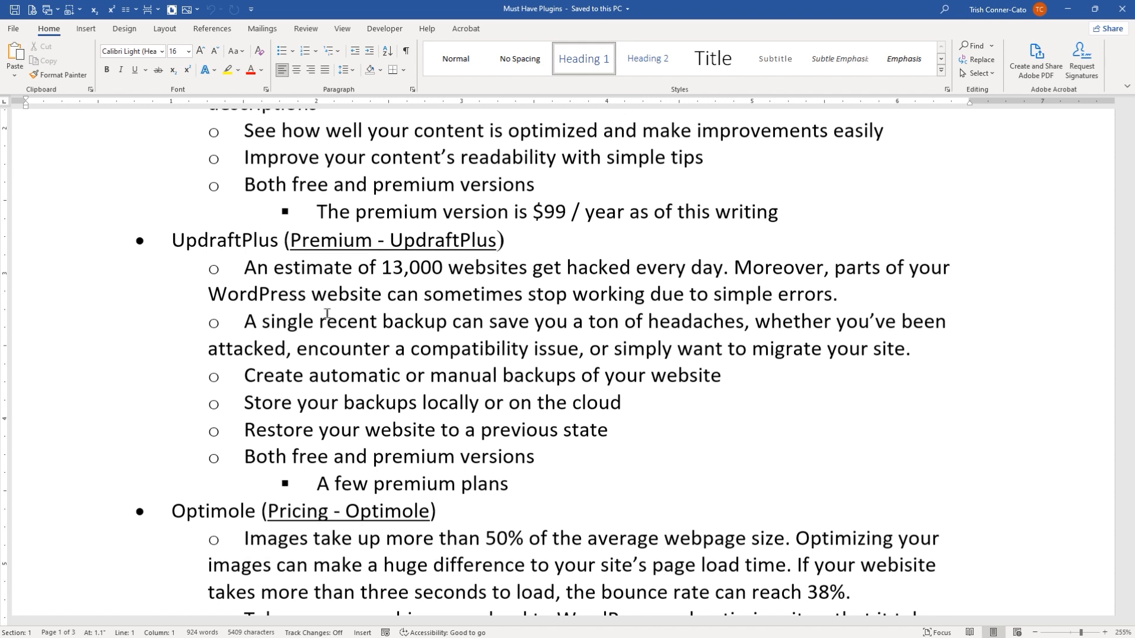
pyautogui.scroll(-1, 327, 313)
pyautogui.scroll(-3, 327, 313)
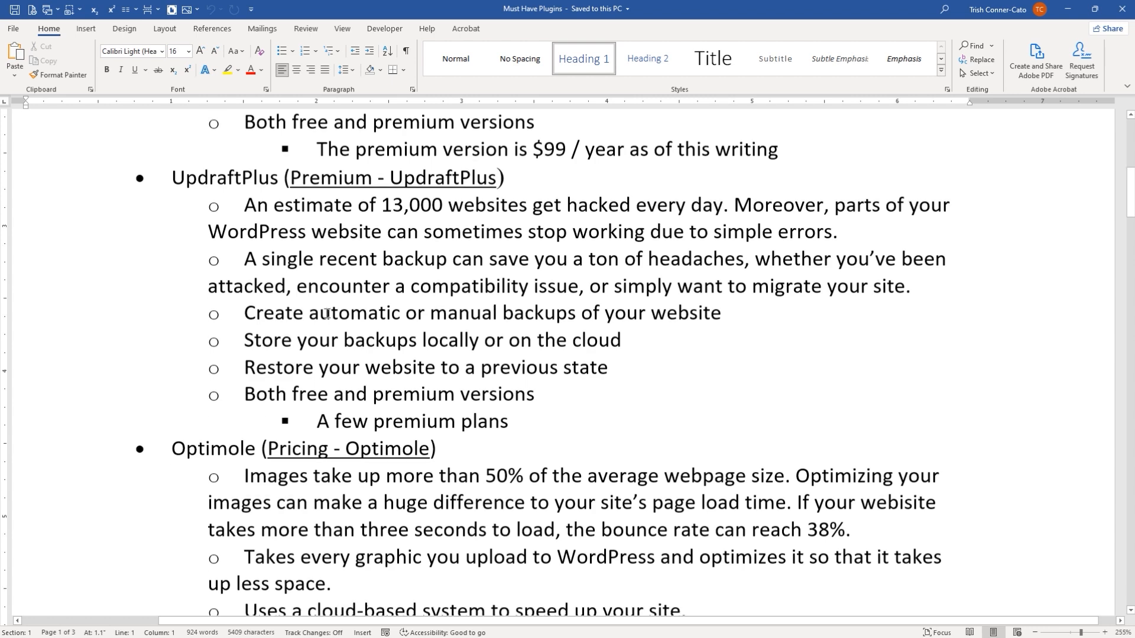
pyautogui.scroll(-3, 327, 314)
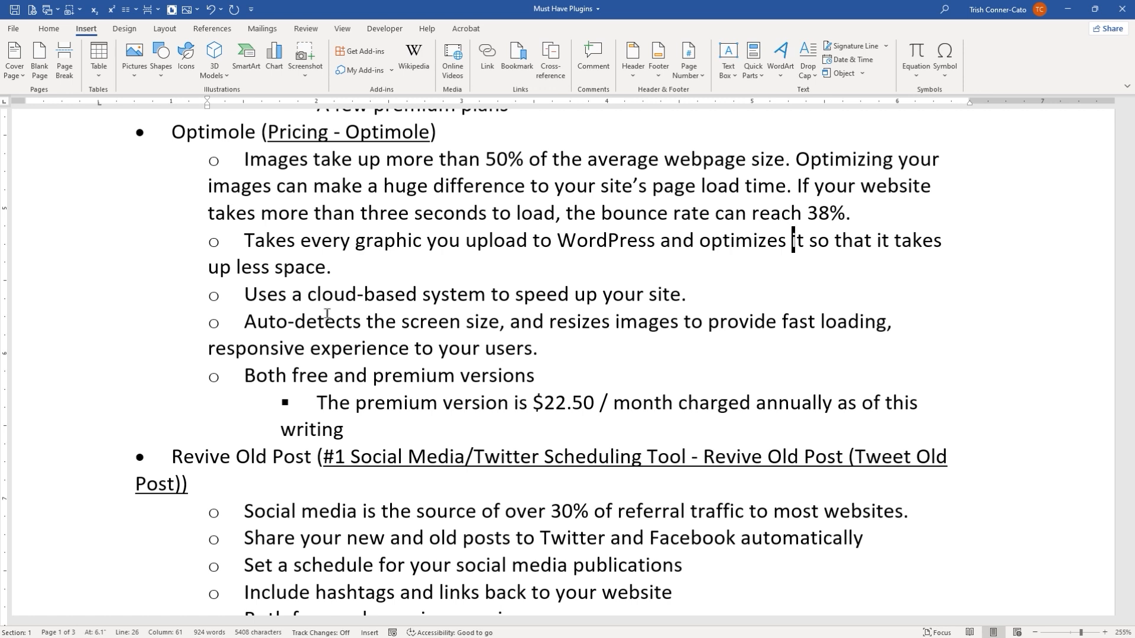
# Step: Read through the Optimole, Revive Old Post, WP Rocket, Elementor and WPForms entries in the must-have plugins document
pyautogui.scroll(-3, 327, 313)
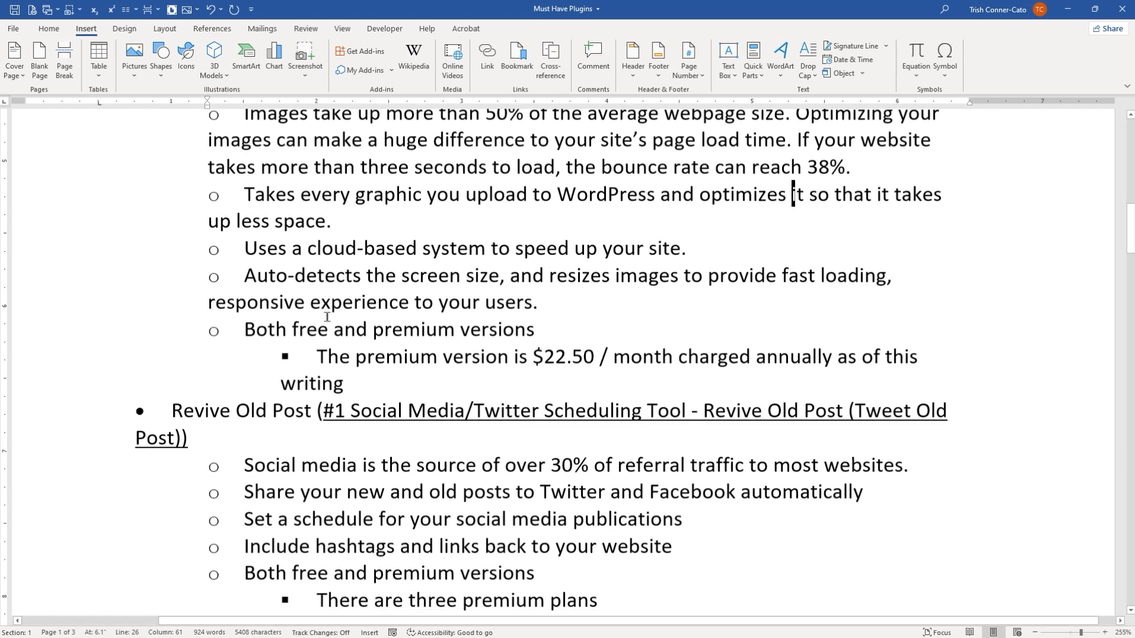
pyautogui.scroll(-1, 327, 316)
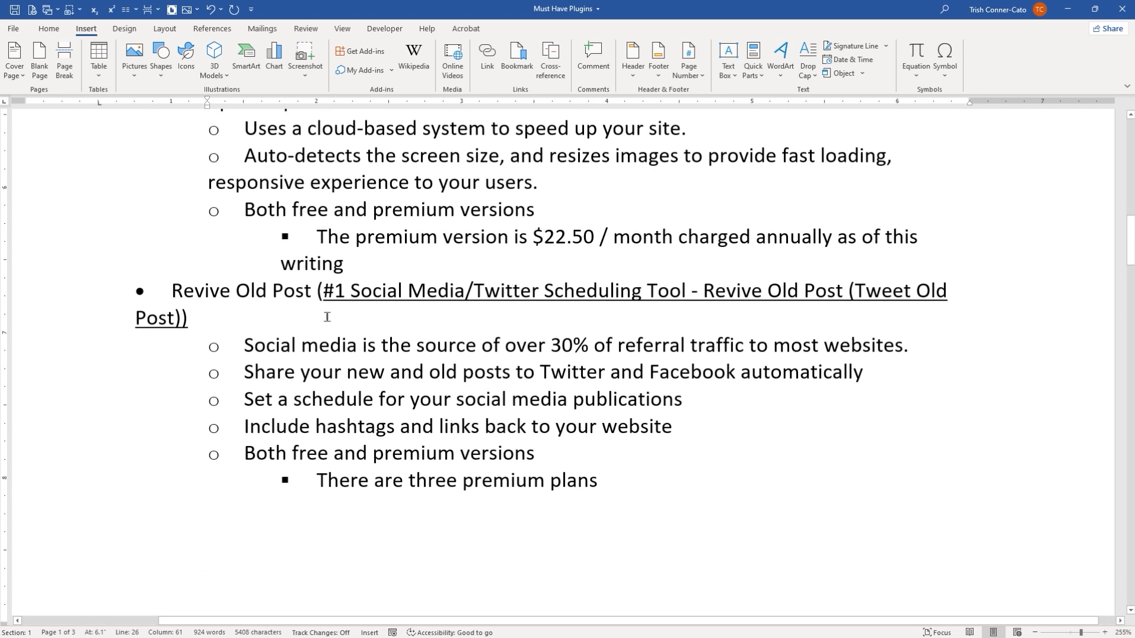
pyautogui.scroll(3, 327, 317)
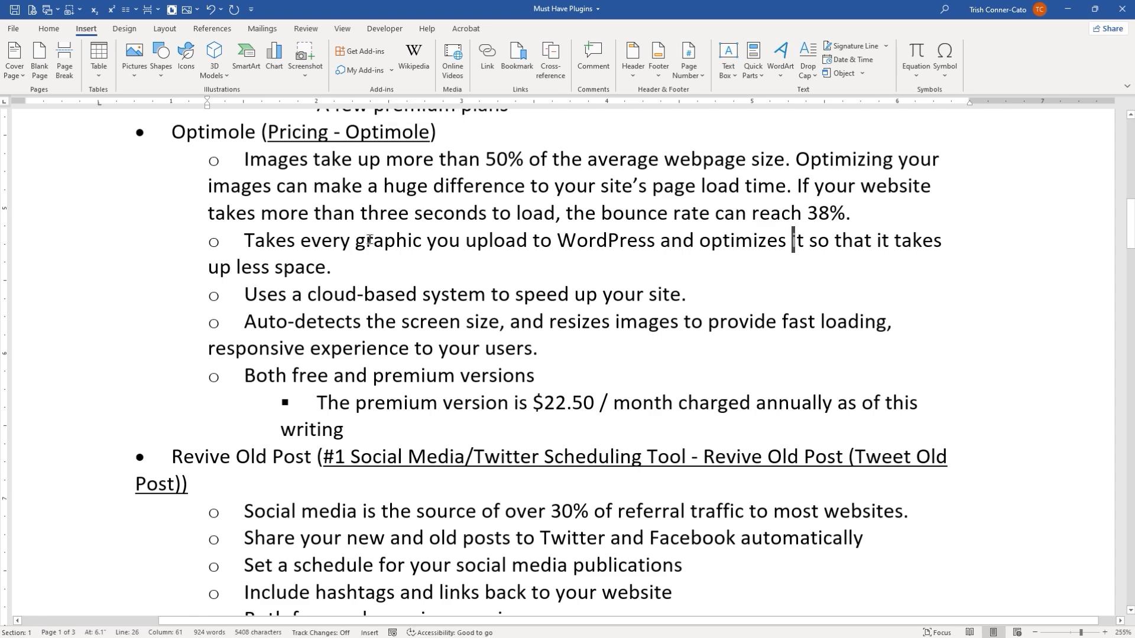
pyautogui.scroll(-2, 406, 364)
pyautogui.scroll(-5, 406, 365)
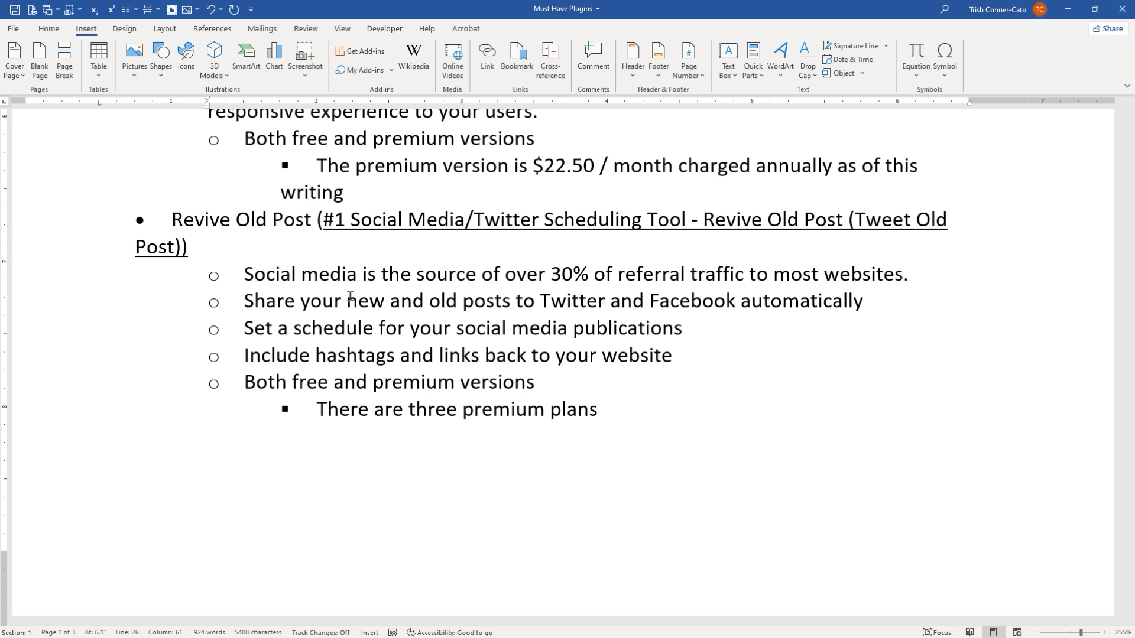
pyautogui.scroll(-1, 350, 295)
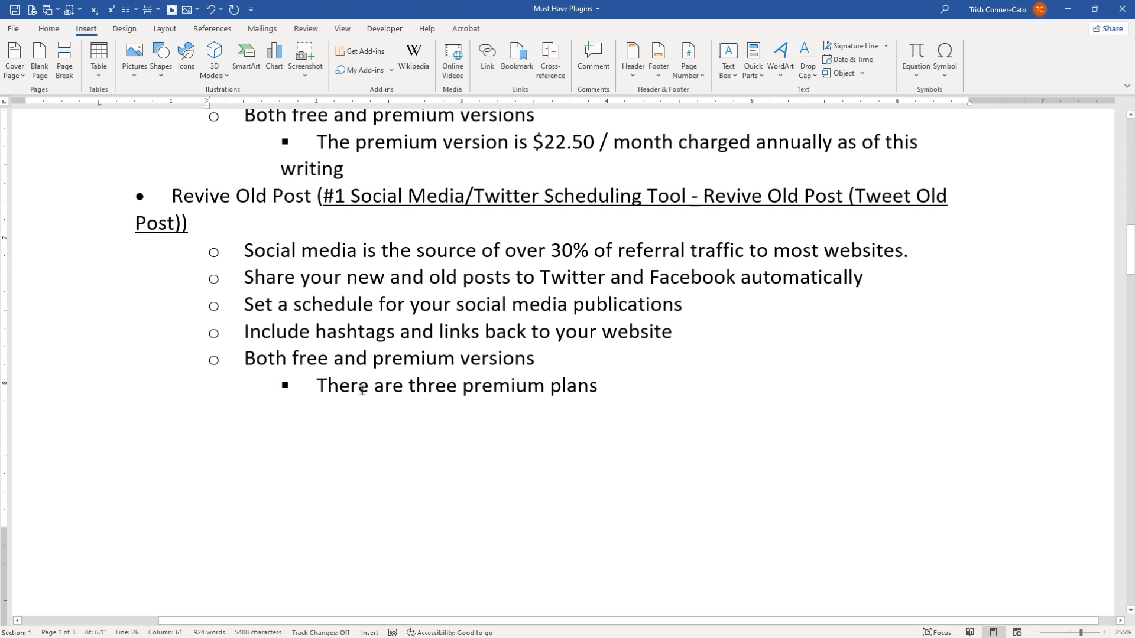
pyautogui.scroll(-1, 362, 390)
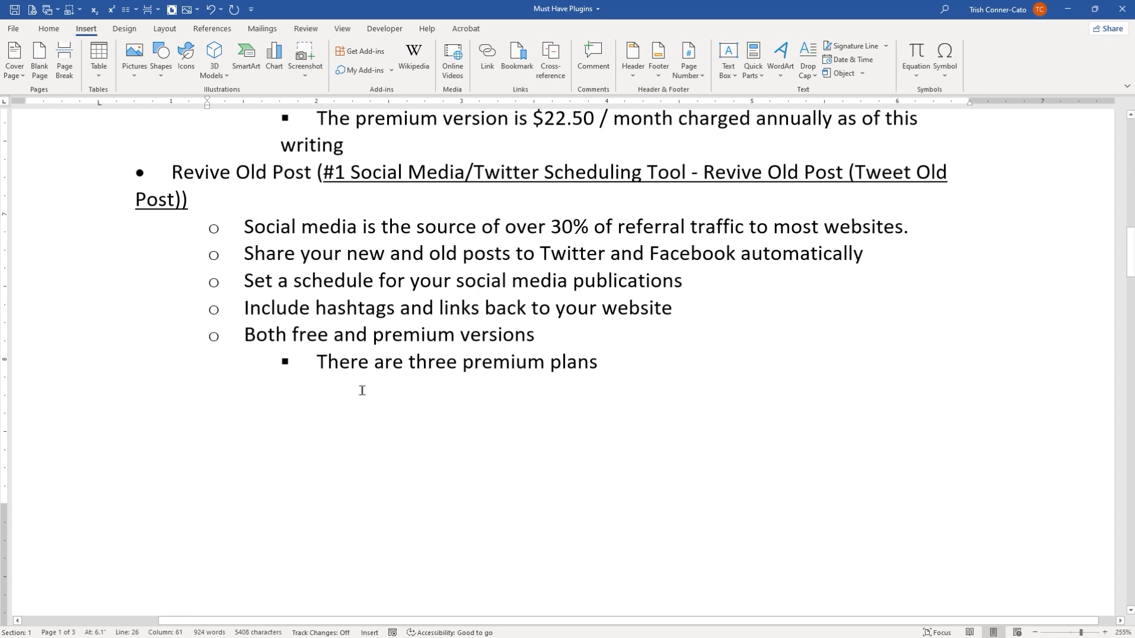
pyautogui.scroll(-10, 361, 391)
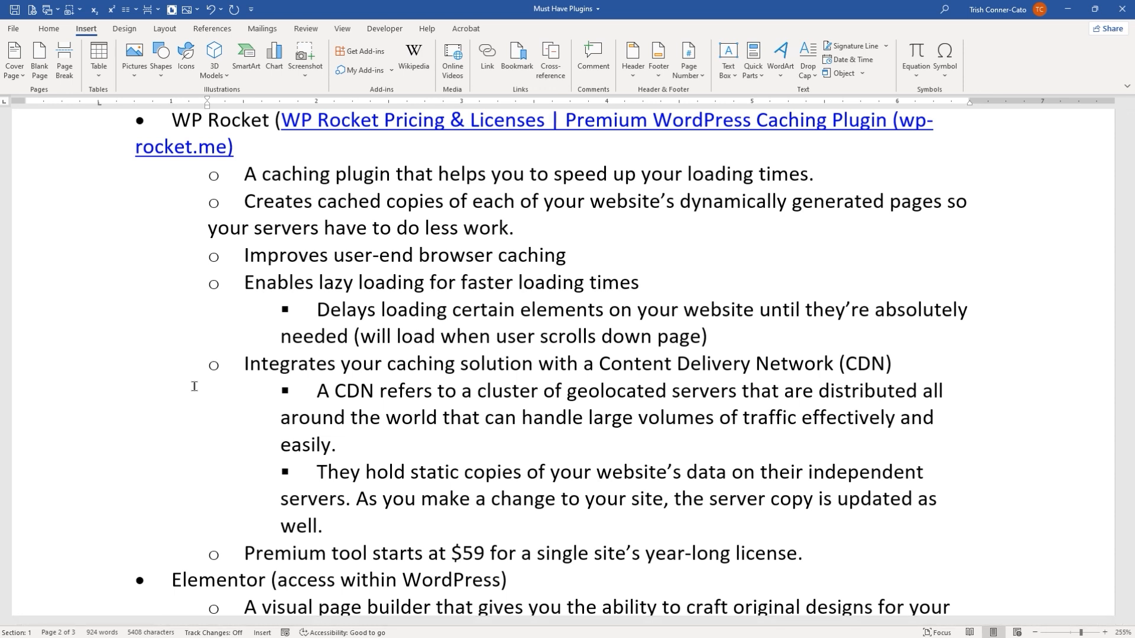
pyautogui.scroll(-3, 194, 386)
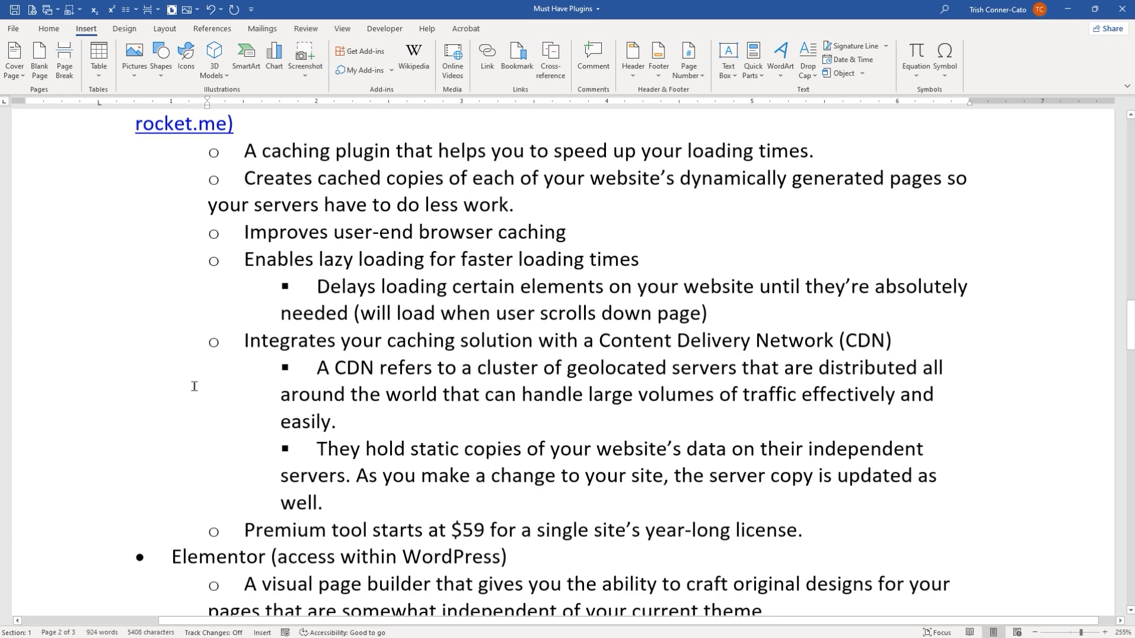
pyautogui.scroll(-3, 194, 386)
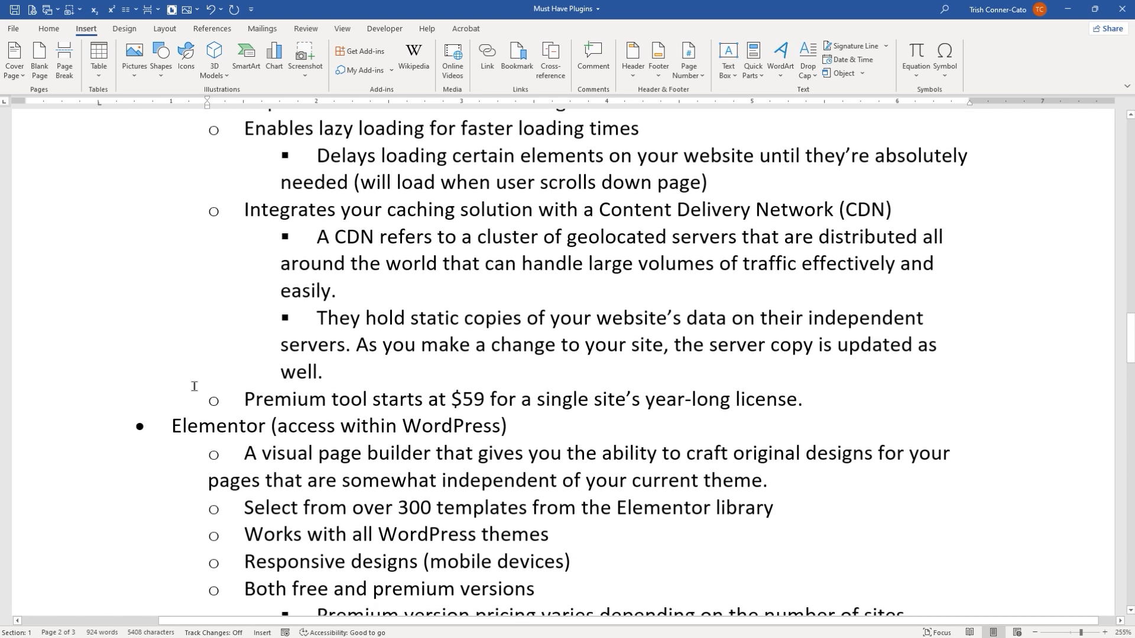
pyautogui.scroll(-3, 193, 386)
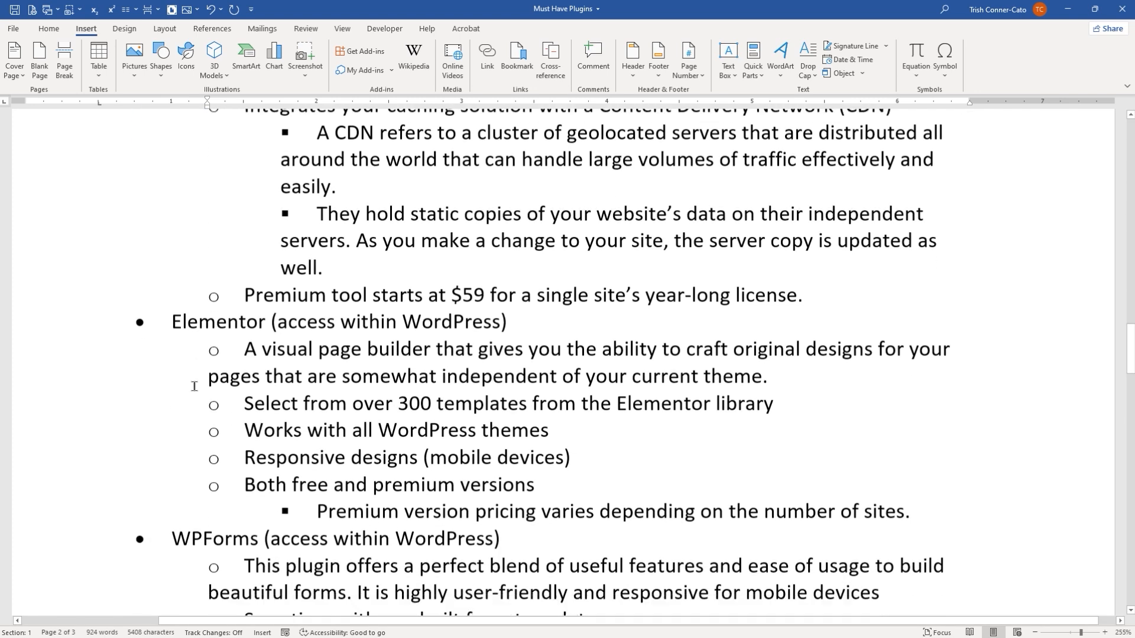
pyautogui.scroll(-2, 194, 386)
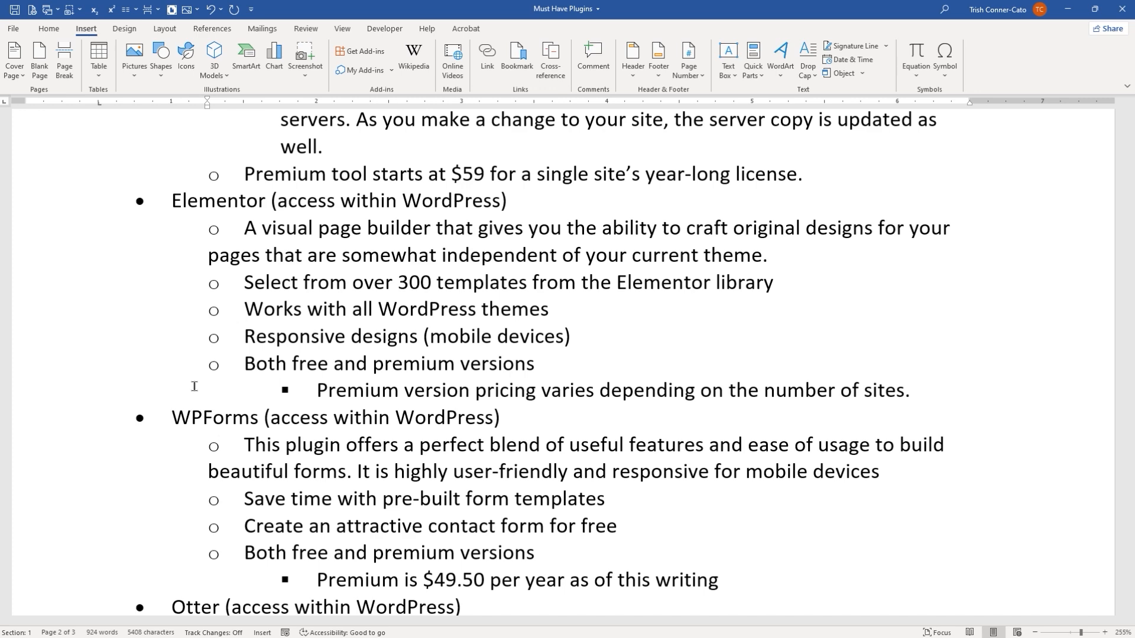
# Step: Read the Otter, Redirection and MonsterInsights entries in the must-have plugins document
pyautogui.scroll(-3, 194, 386)
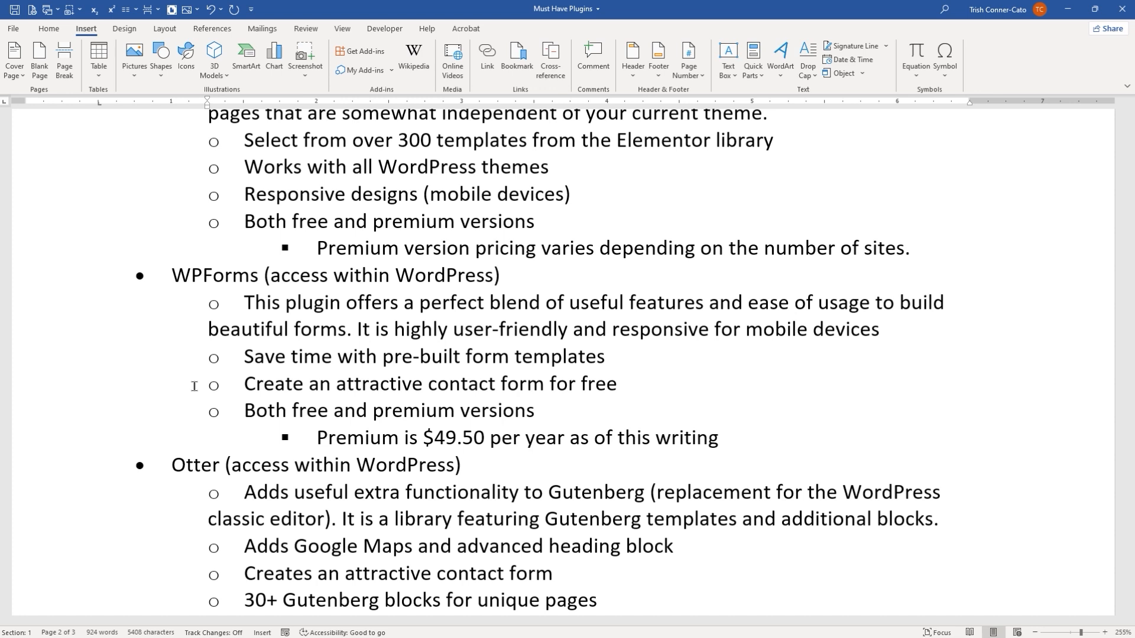
pyautogui.scroll(-1, 327, 402)
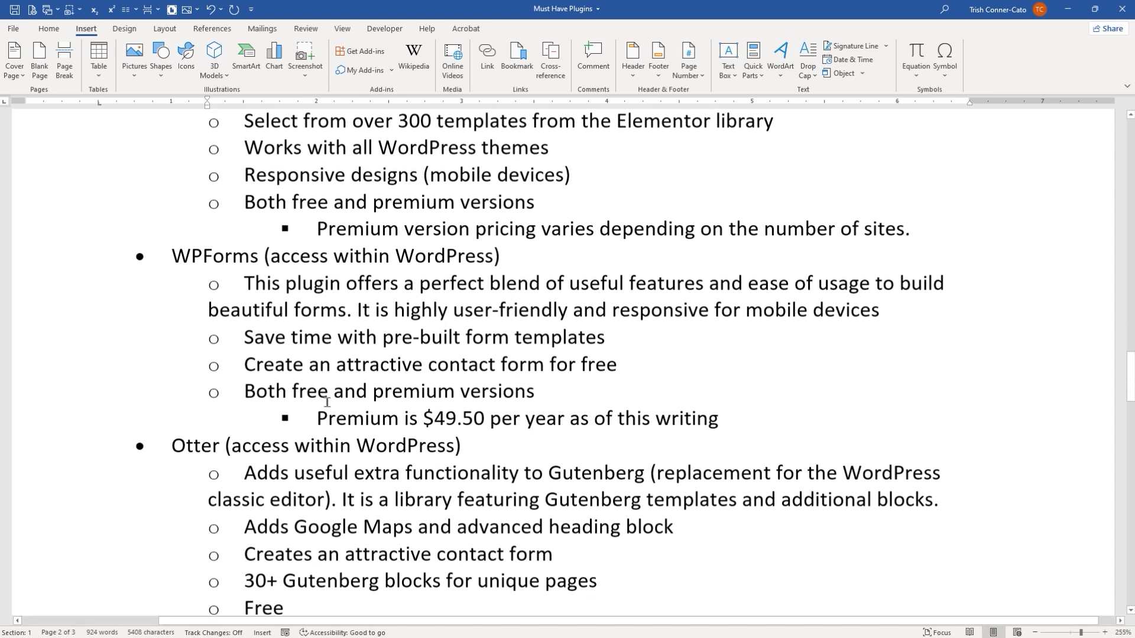
pyautogui.scroll(-4, 327, 402)
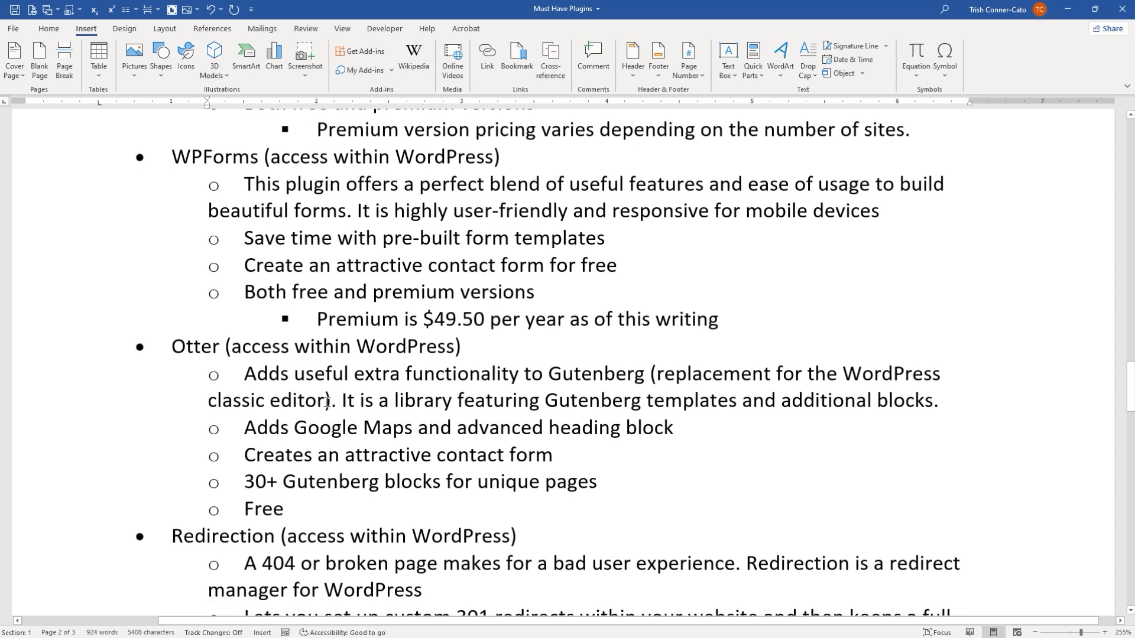
pyautogui.scroll(-1, 327, 402)
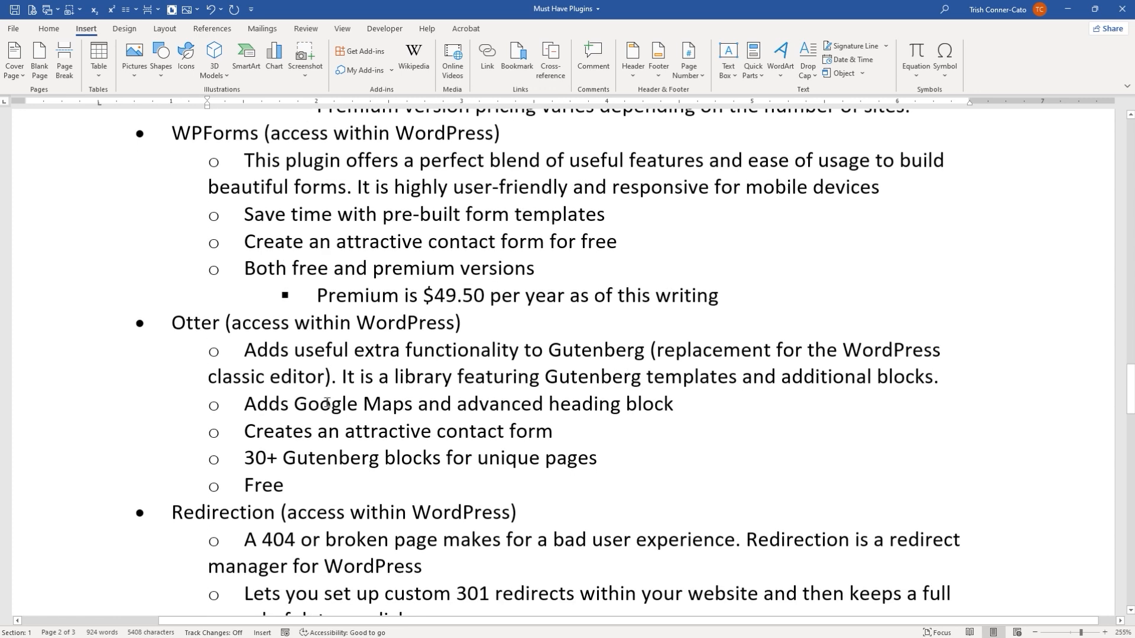
pyautogui.scroll(-5, 327, 403)
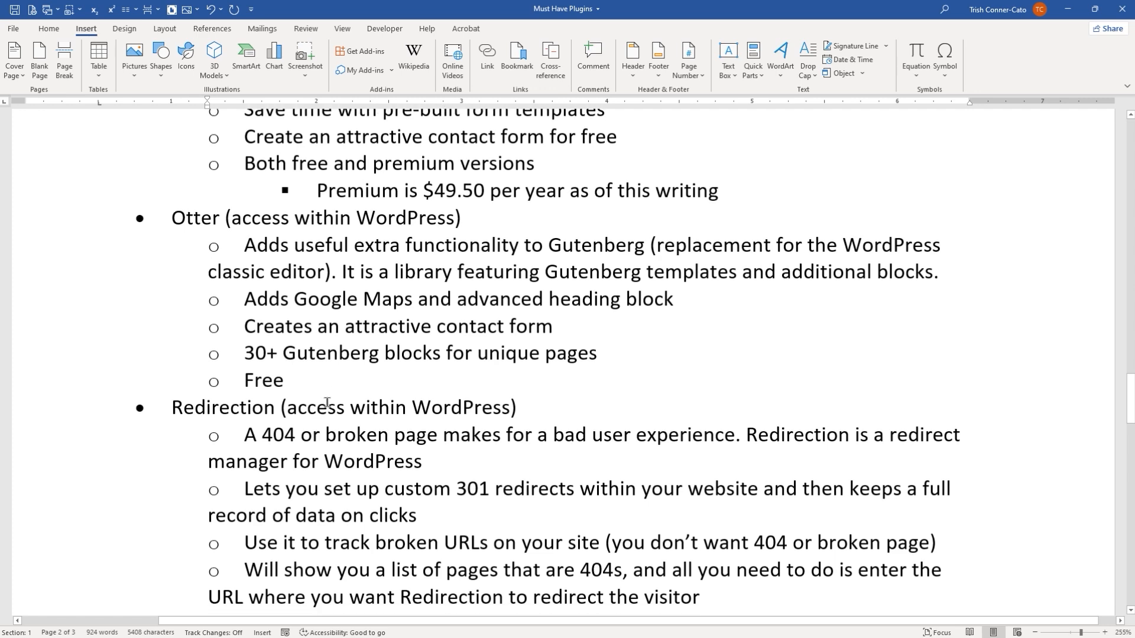
pyautogui.scroll(-1, 327, 403)
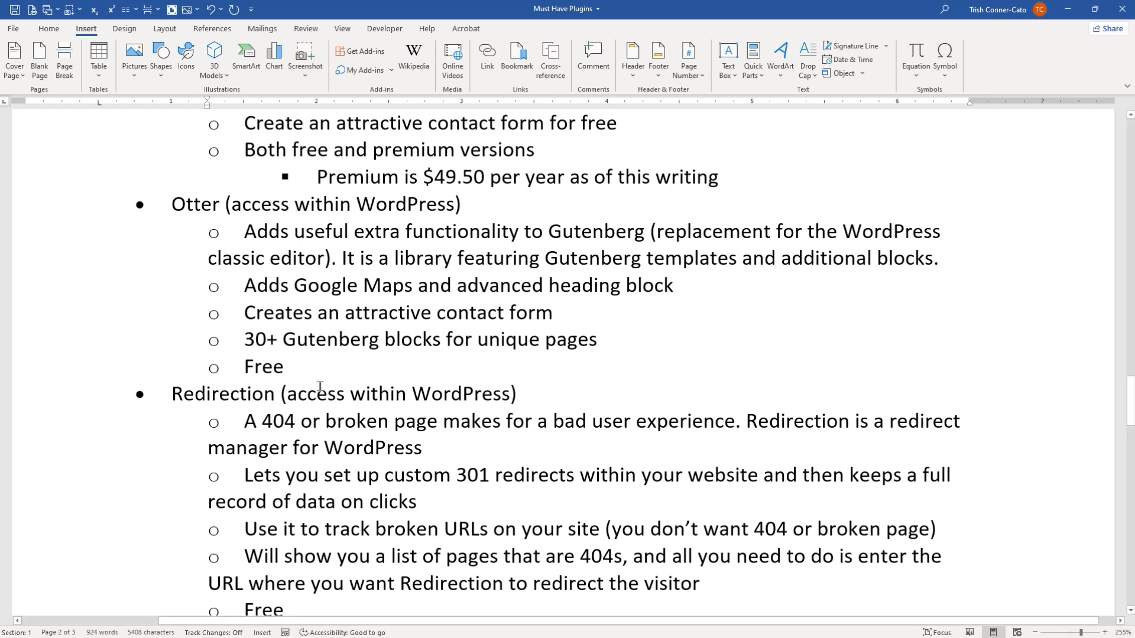
pyautogui.scroll(-3, 320, 387)
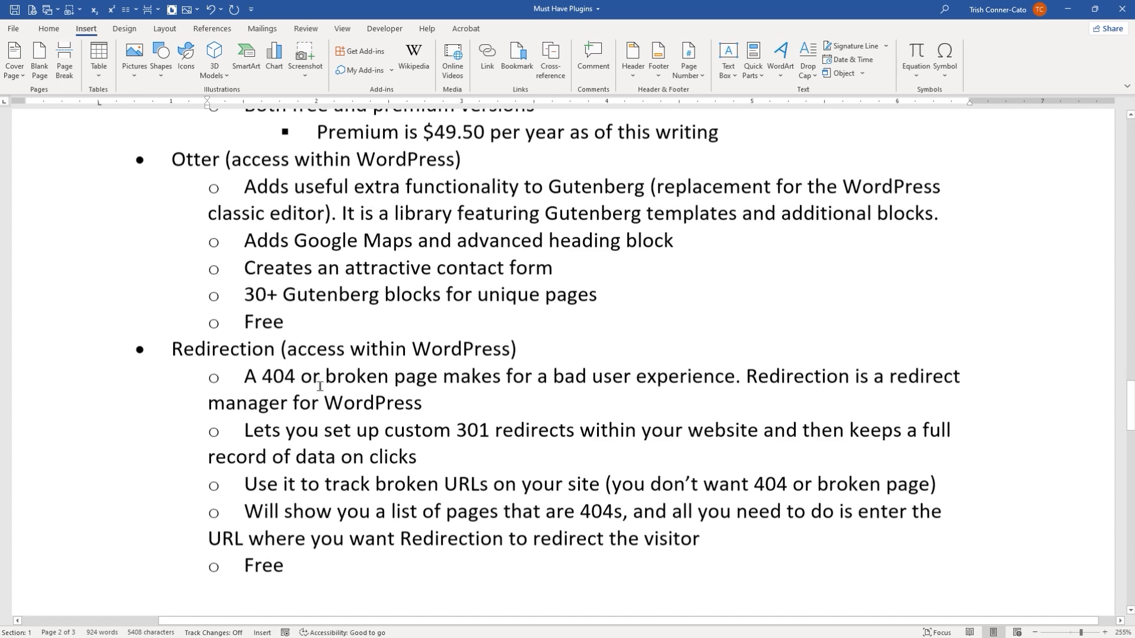
pyautogui.scroll(-8, 320, 387)
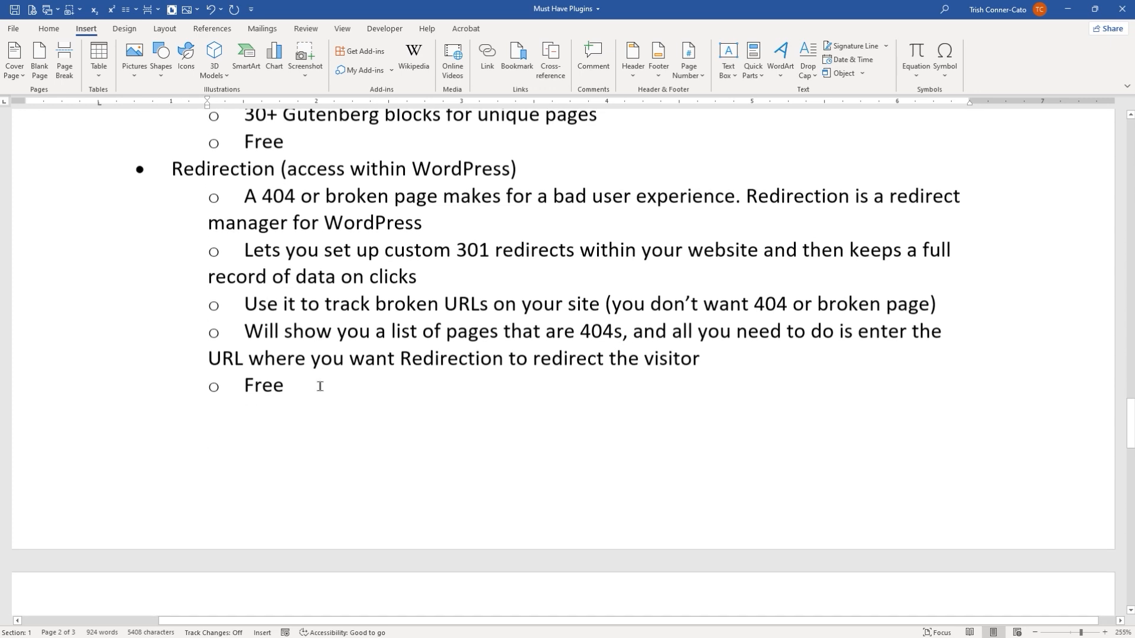
pyautogui.scroll(2, 320, 387)
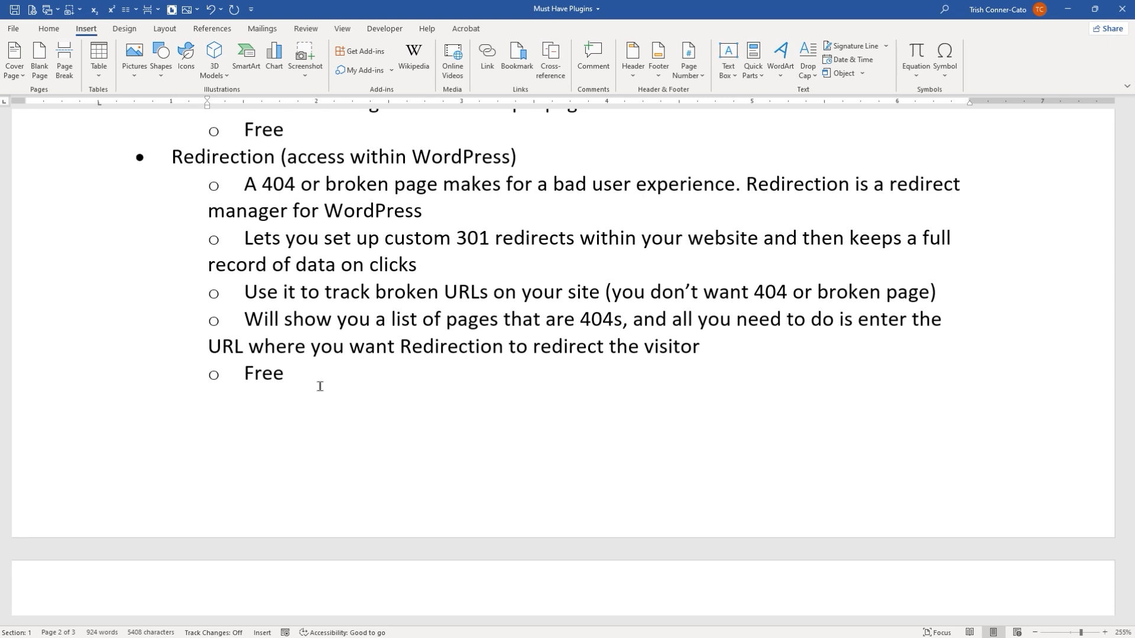
pyautogui.scroll(-8, 320, 386)
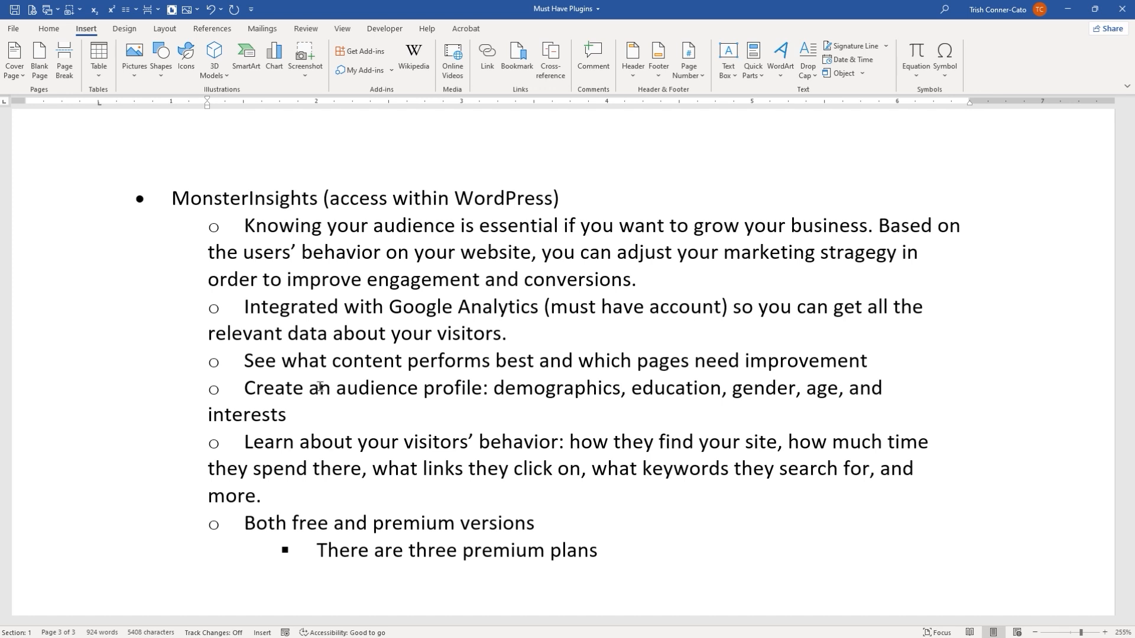
pyautogui.scroll(-2, 296, 390)
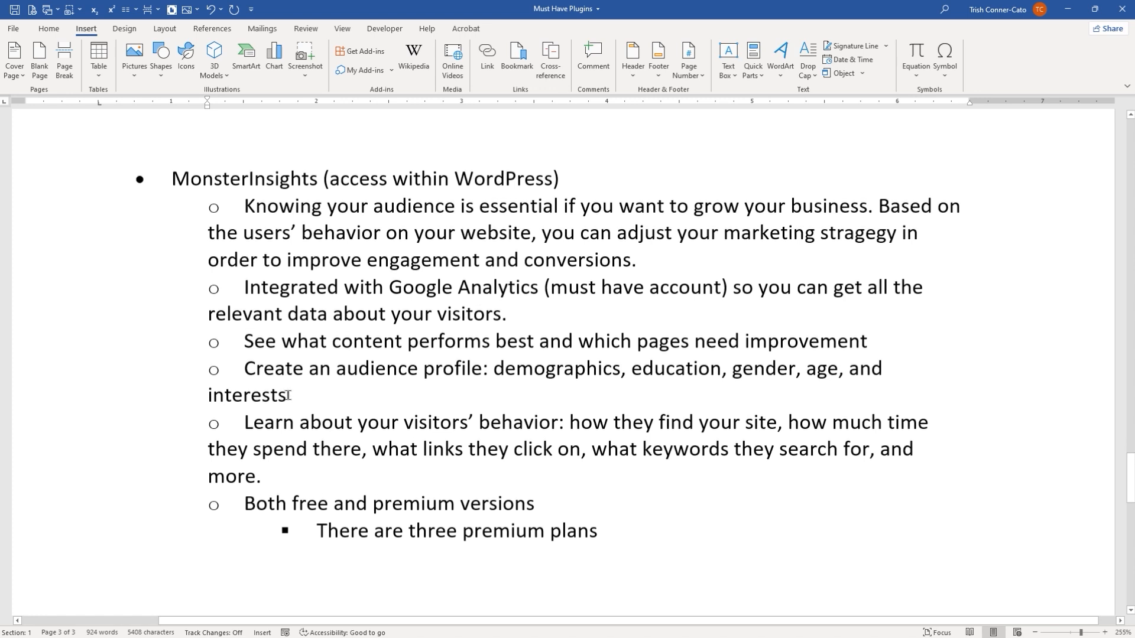
pyautogui.scroll(-3, 288, 394)
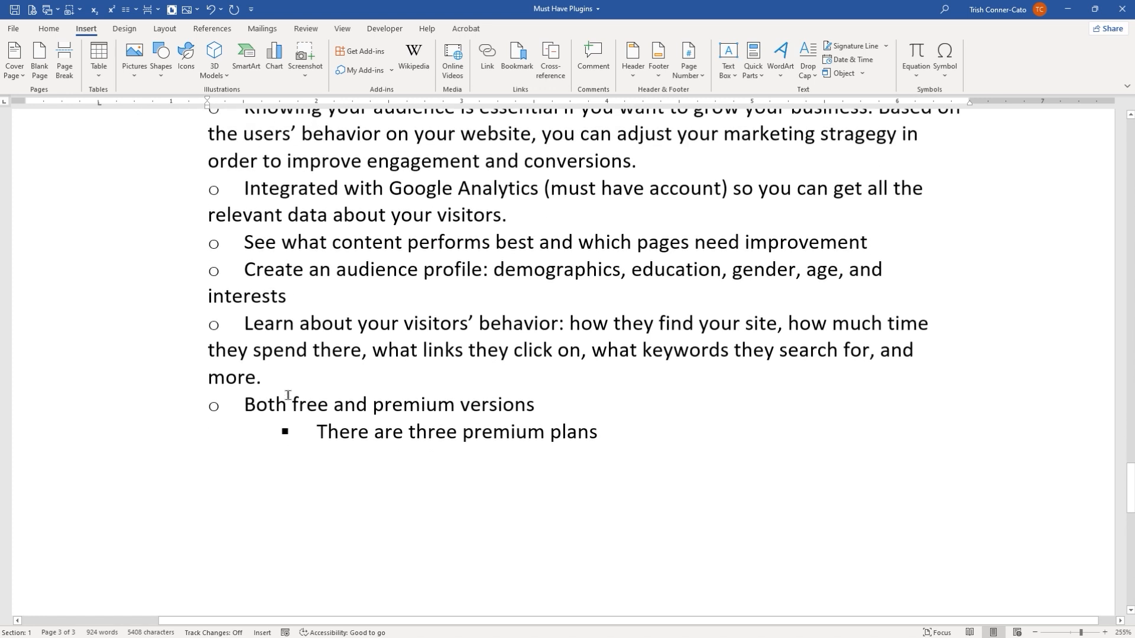
pyautogui.scroll(1, 288, 395)
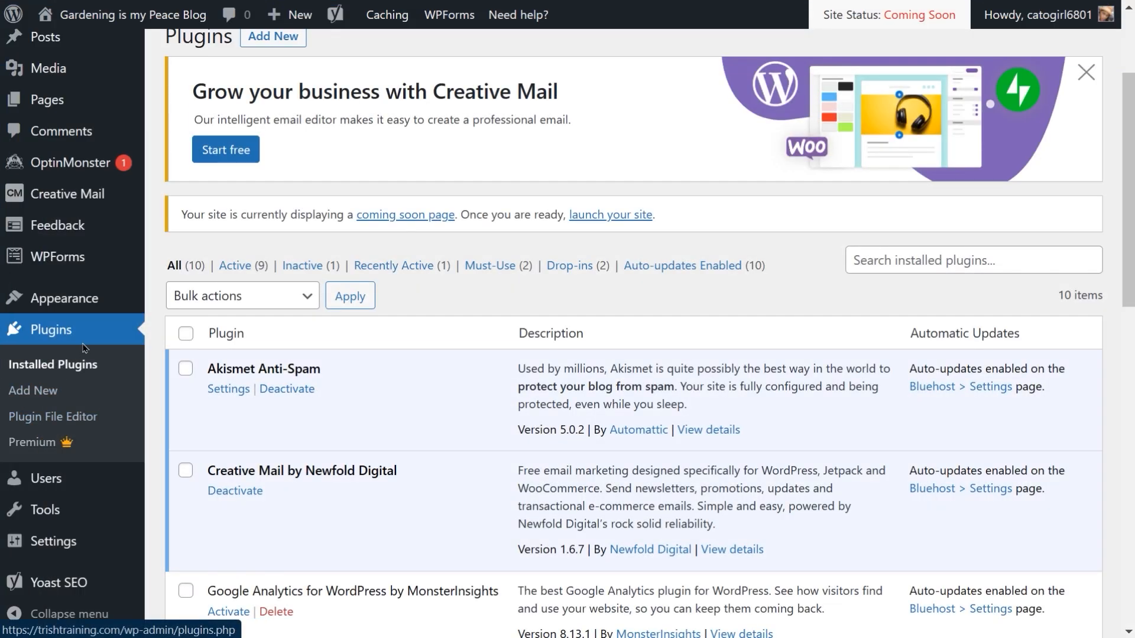
# Step: Search the plugin directory for updraft, then install and activate the UpdraftPlus WordPress Backup Plugin
pyautogui.click(49, 393)
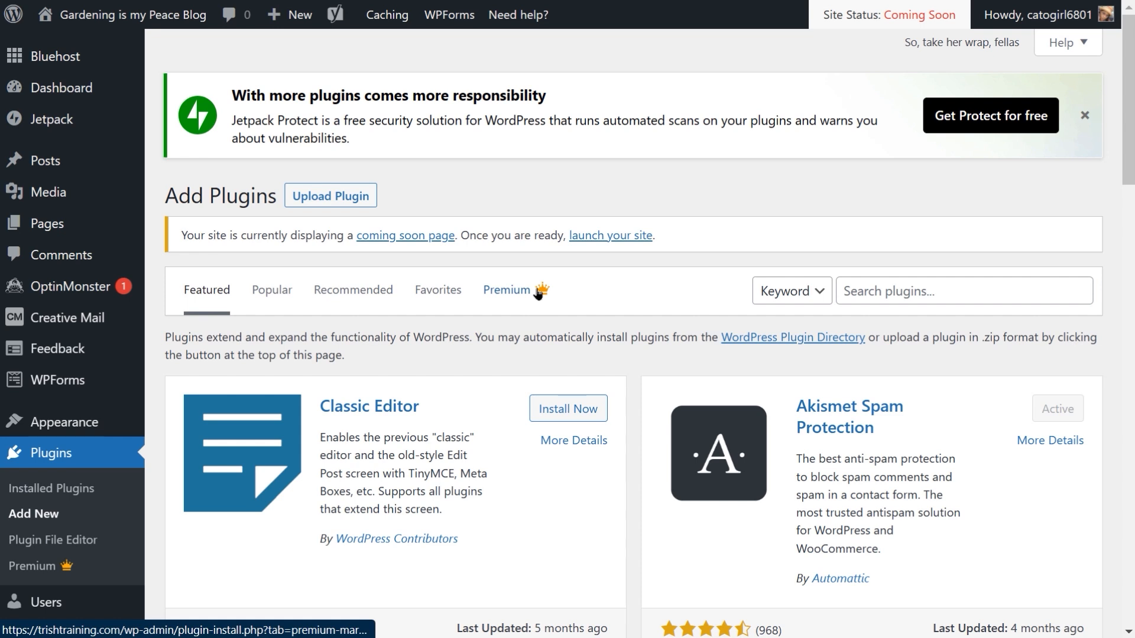
pyautogui.click(903, 295)
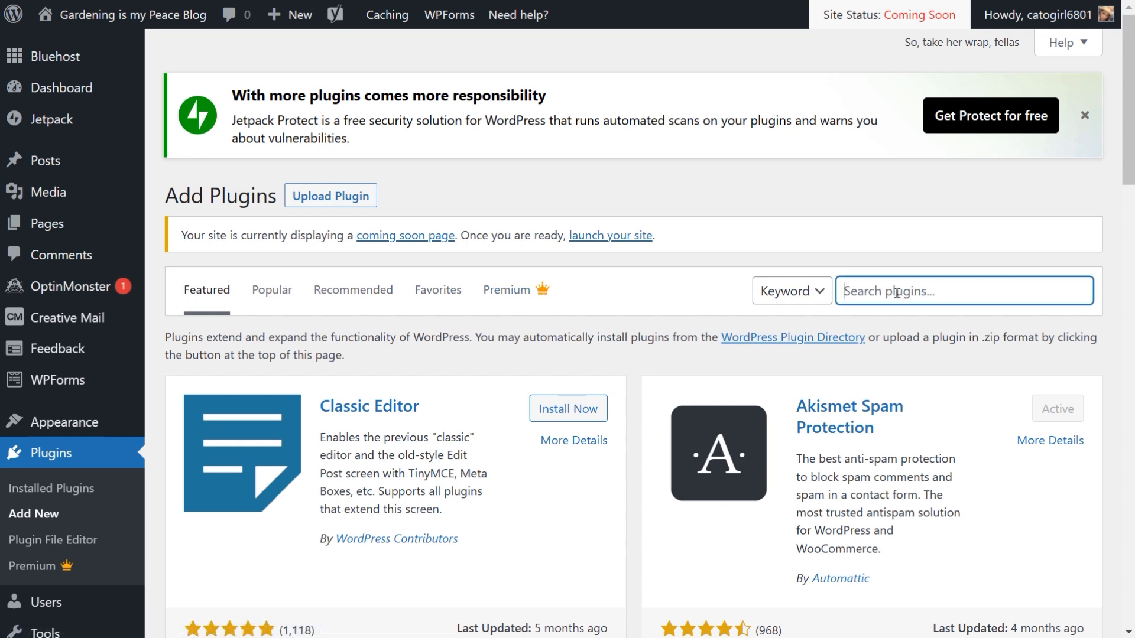
pyautogui.write('upd')
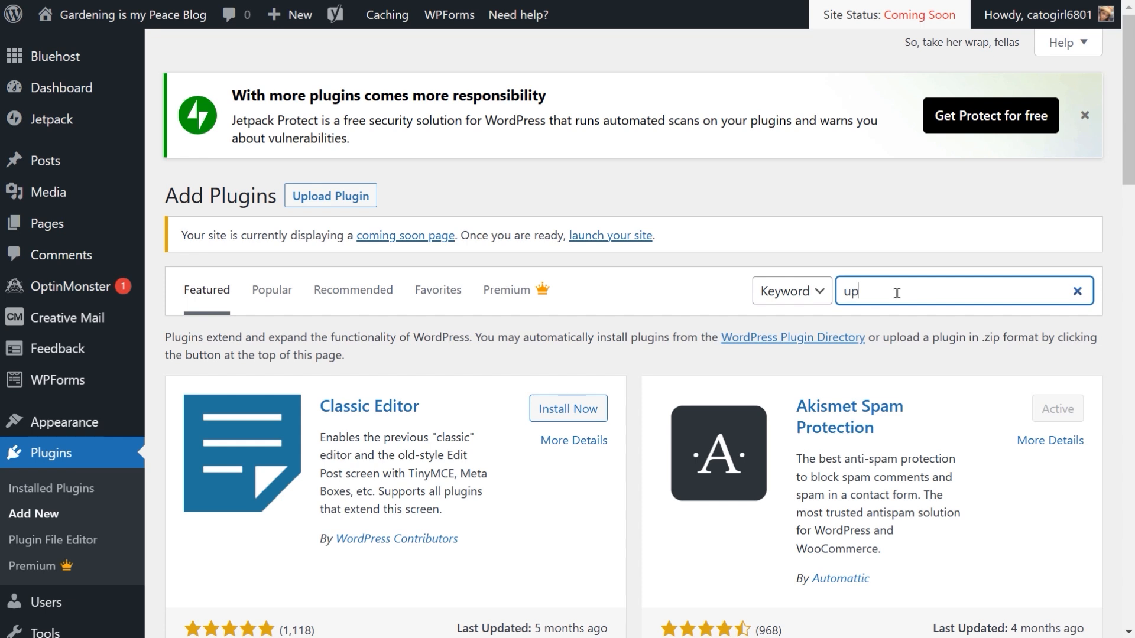
pyautogui.write('raft')
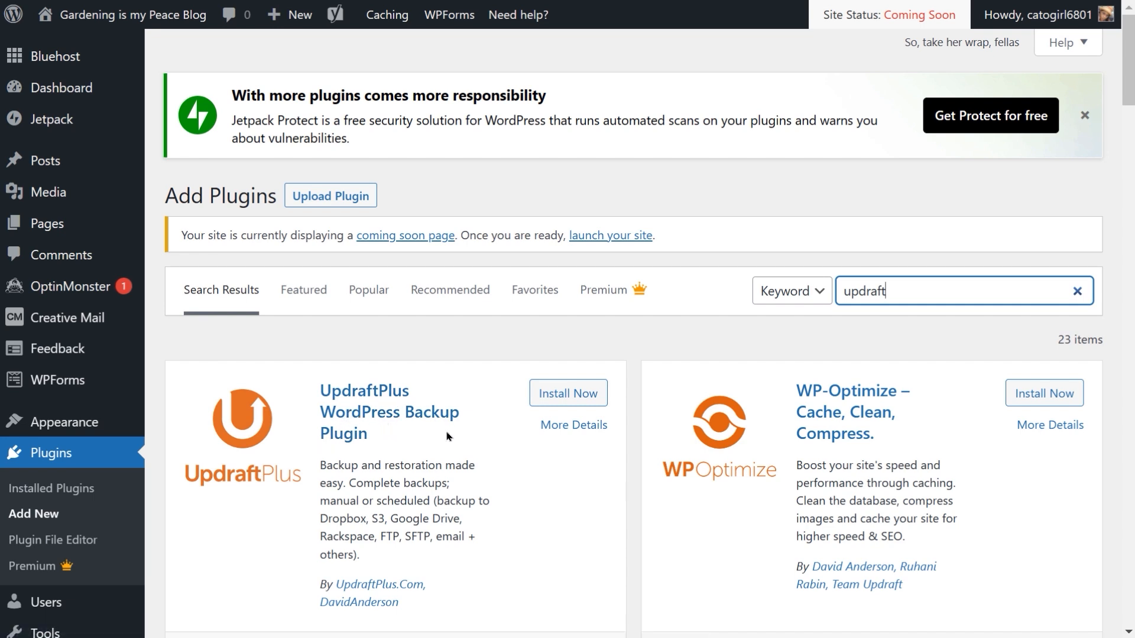
pyautogui.click(565, 401)
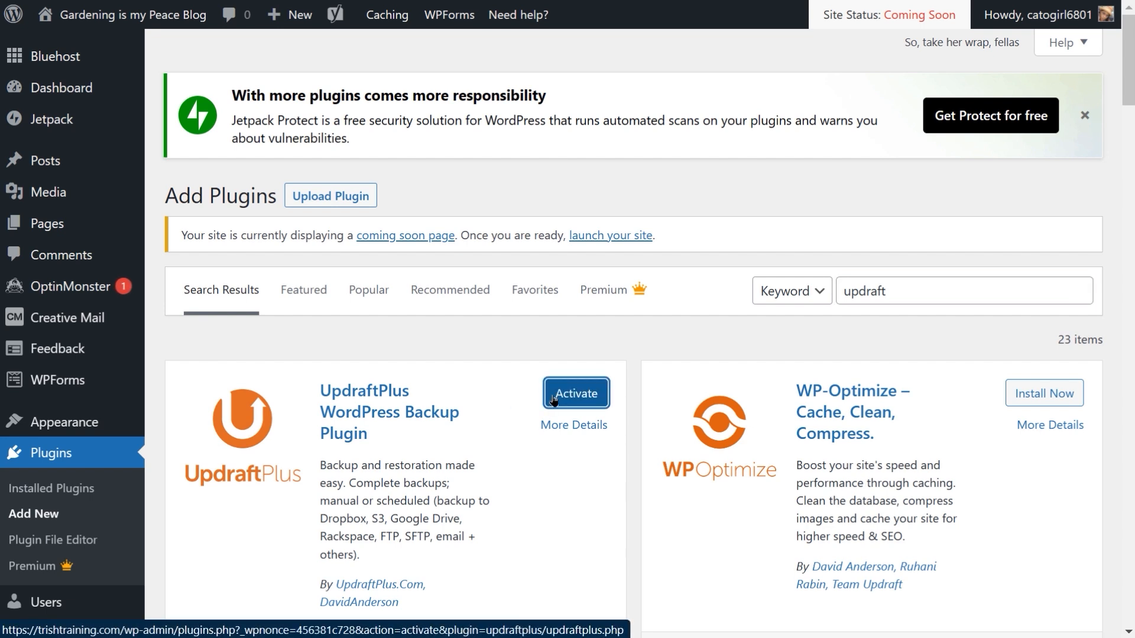
pyautogui.click(557, 400)
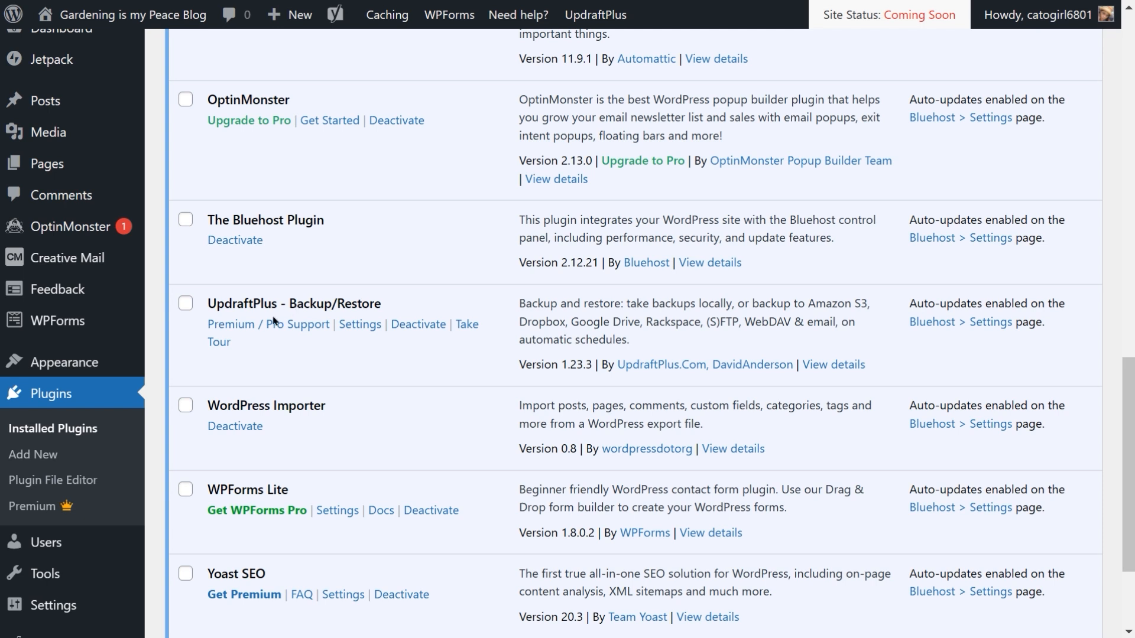
# Step: Open the UpdraftPlus settings and review the Migrate / Clone tab's clone and migration options
pyautogui.click(360, 324)
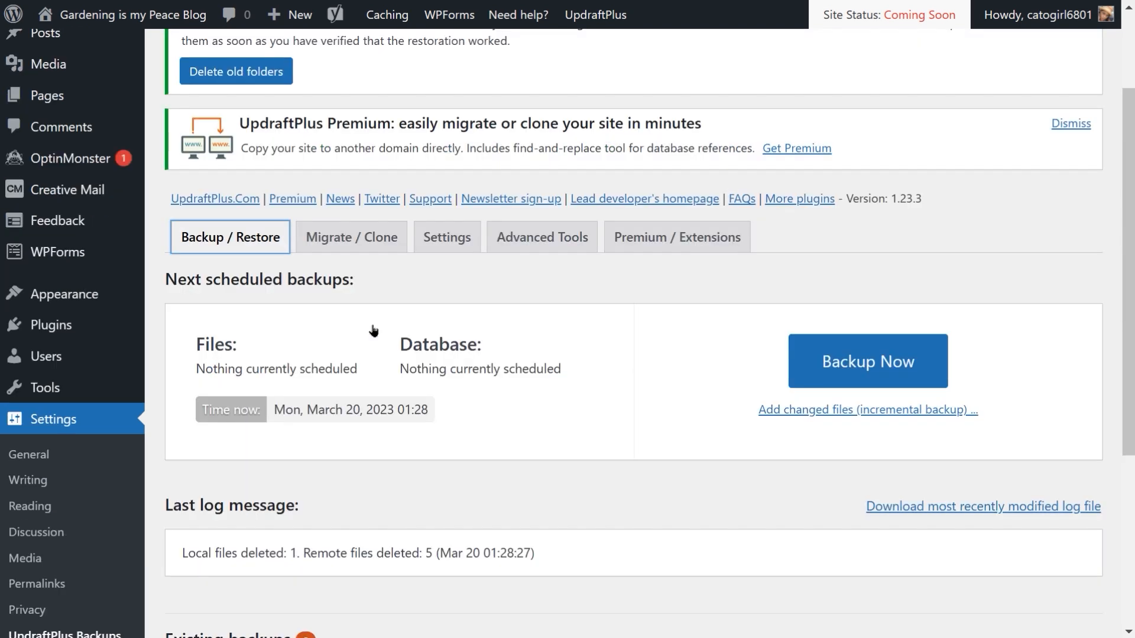
pyautogui.click(352, 243)
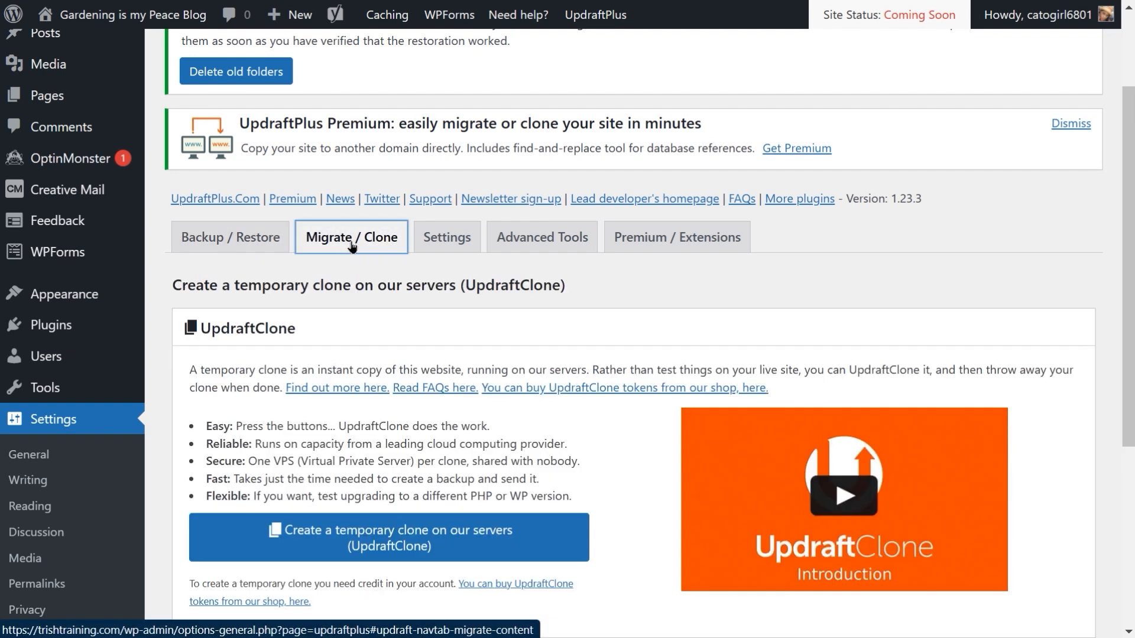
pyautogui.scroll(-1, 352, 245)
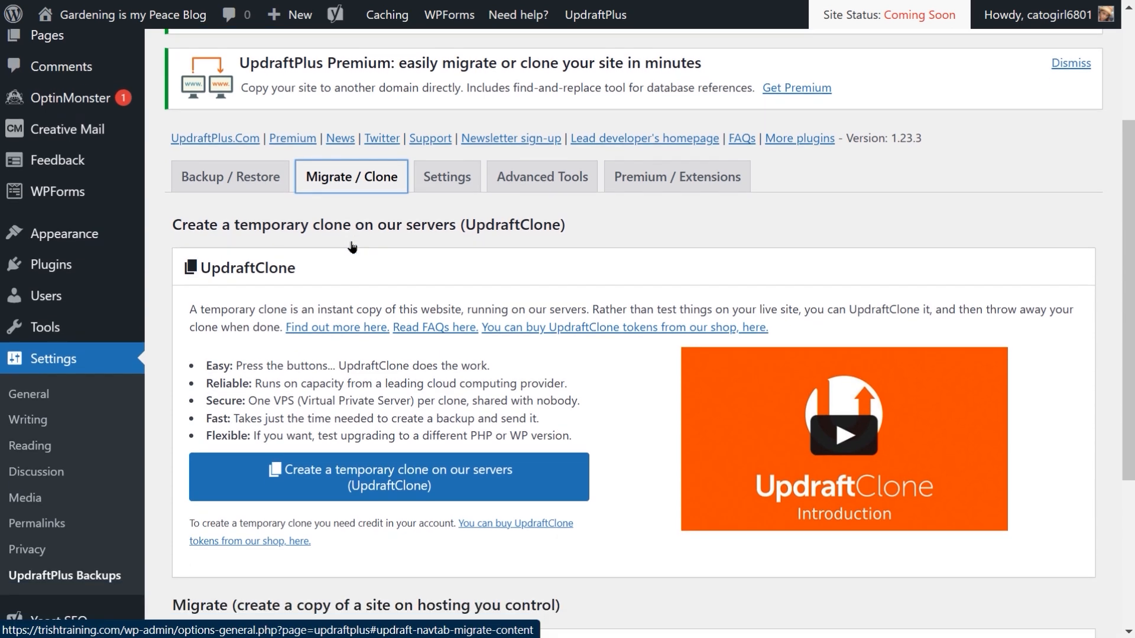
pyautogui.scroll(-1, 352, 244)
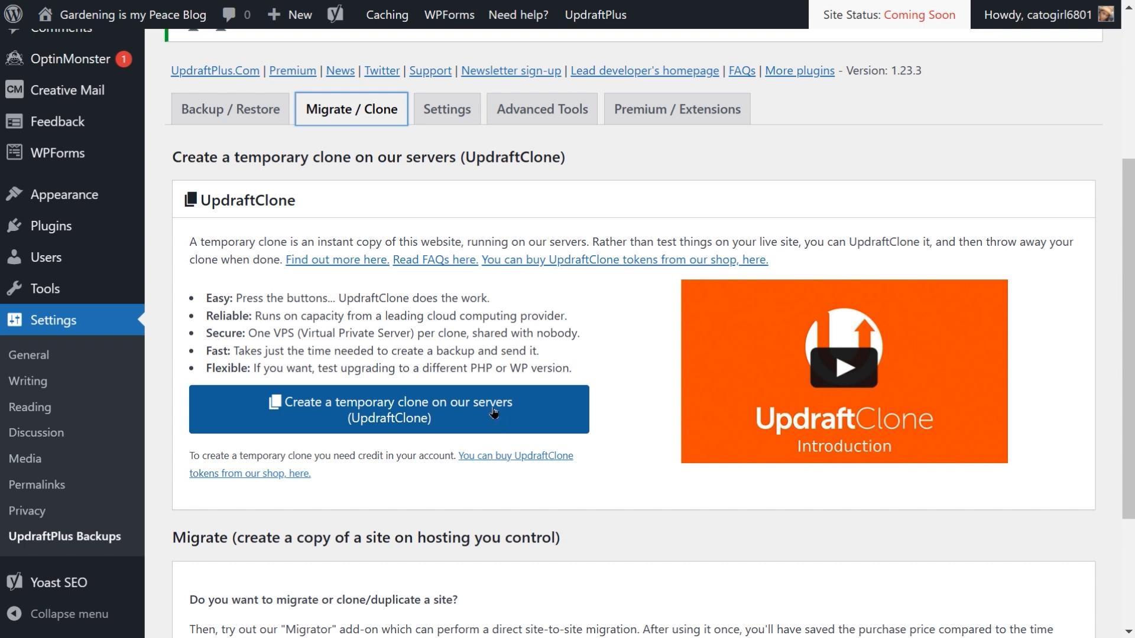
pyautogui.scroll(-3, 496, 411)
pyautogui.scroll(-1, 493, 408)
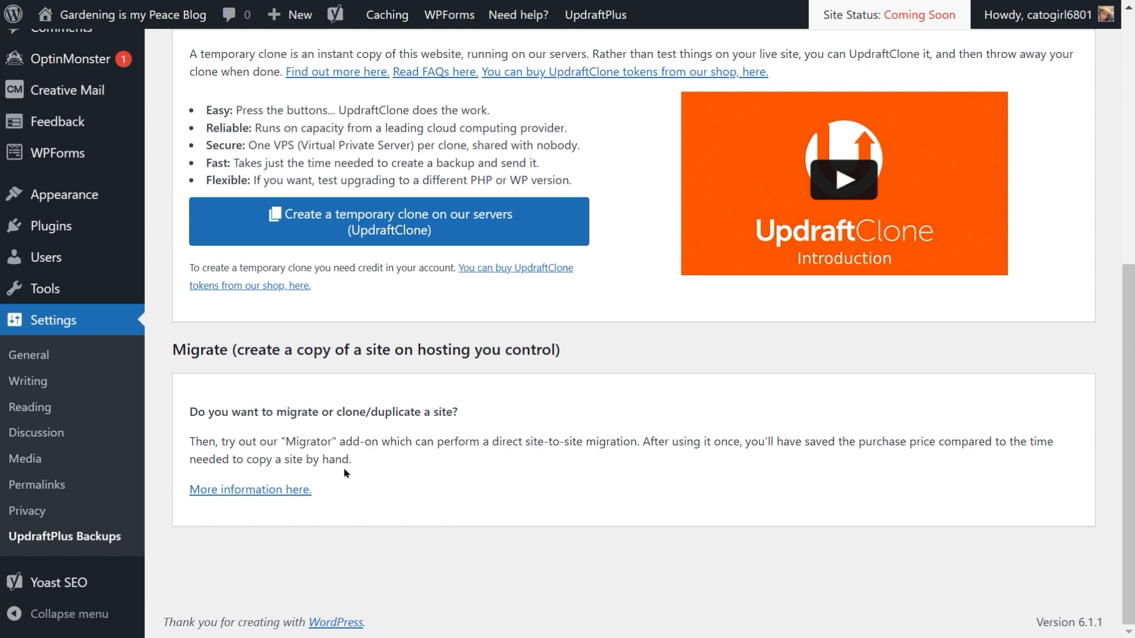
pyautogui.scroll(5, 346, 472)
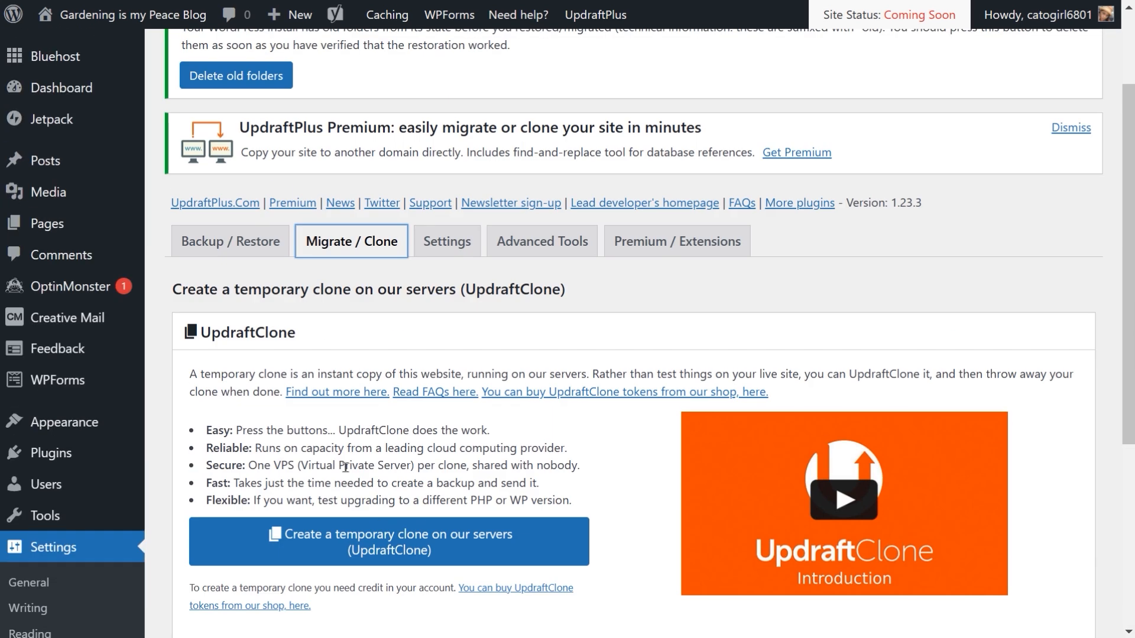
# Step: Examine the UpdraftPlus Settings tab's files and database backup schedule options and remote storage choices
pyautogui.click(460, 251)
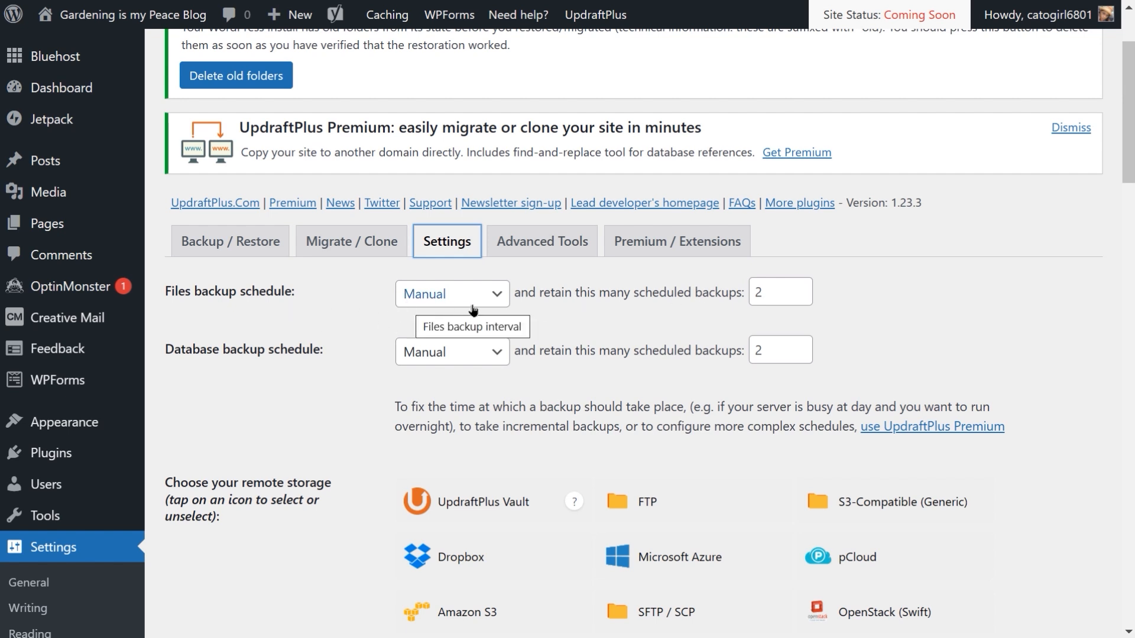
pyautogui.click(495, 299)
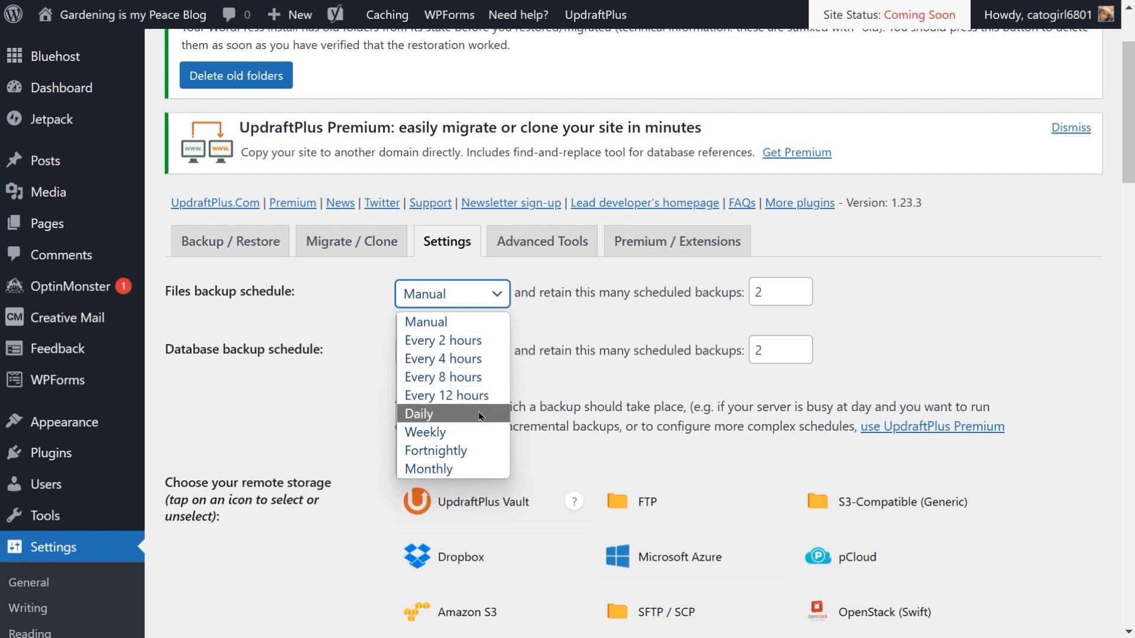
pyautogui.click(288, 424)
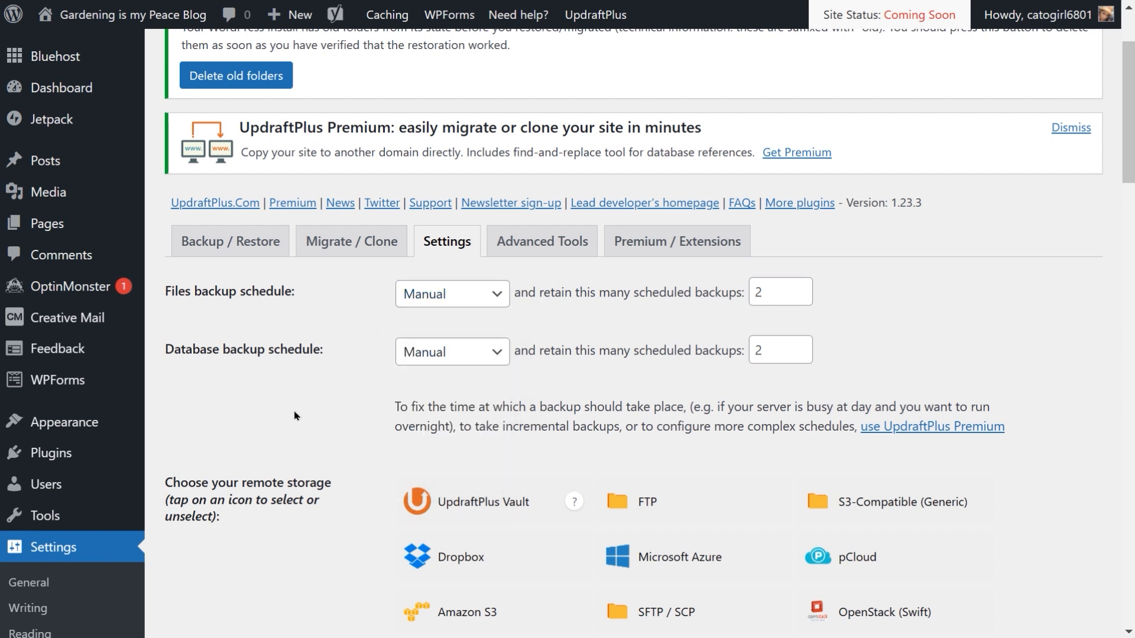
pyautogui.click(497, 362)
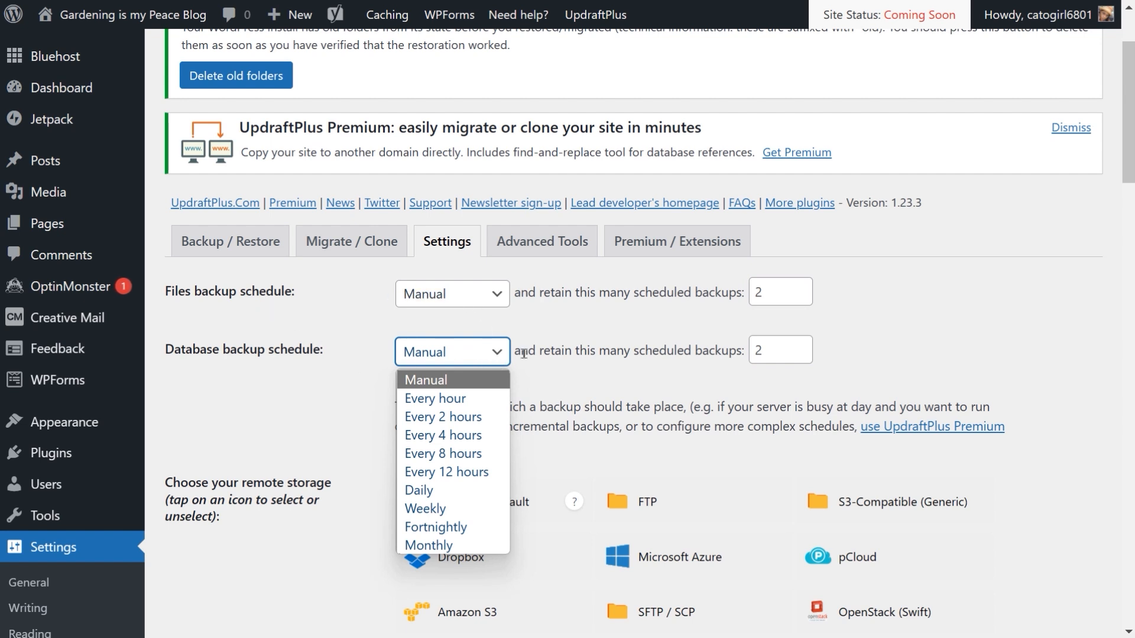
pyautogui.click(544, 376)
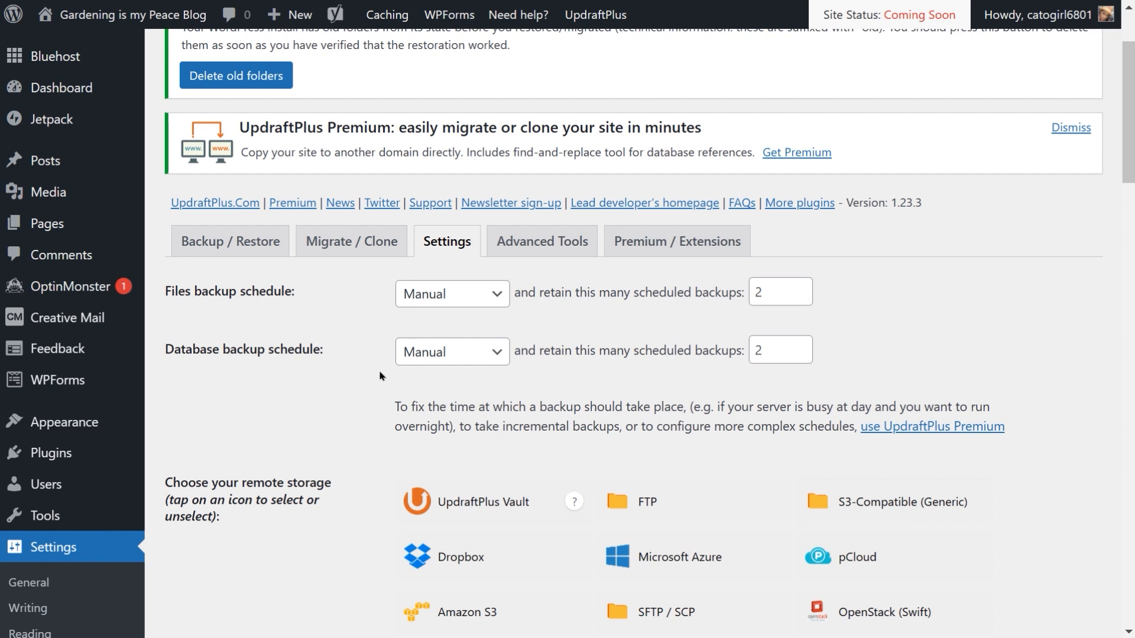
pyautogui.scroll(-1, 381, 376)
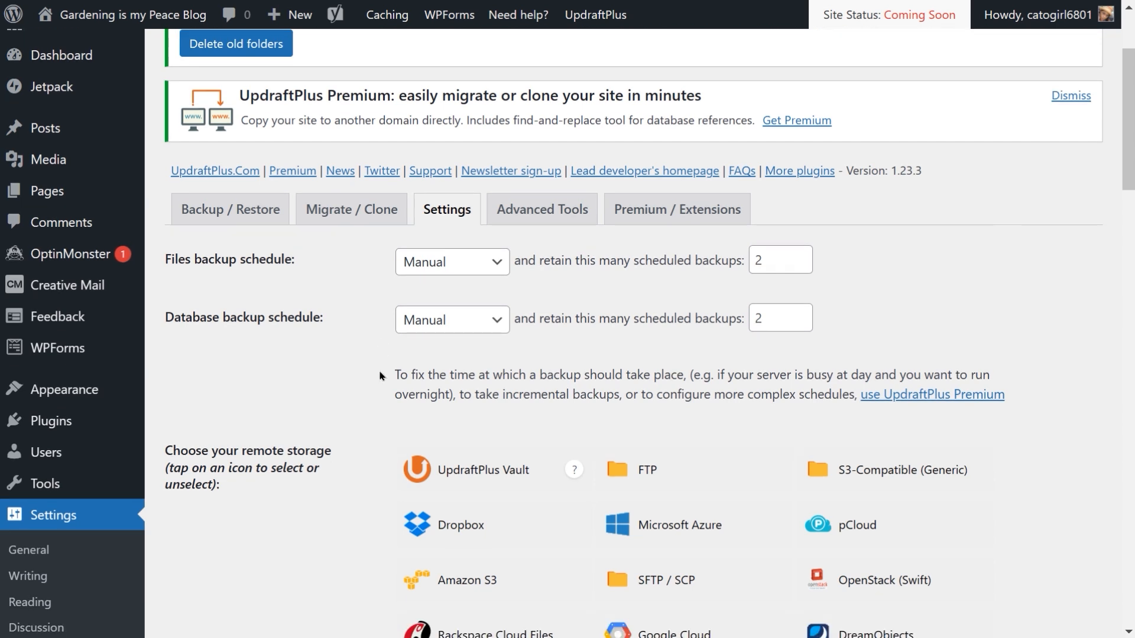
pyautogui.scroll(-4, 380, 376)
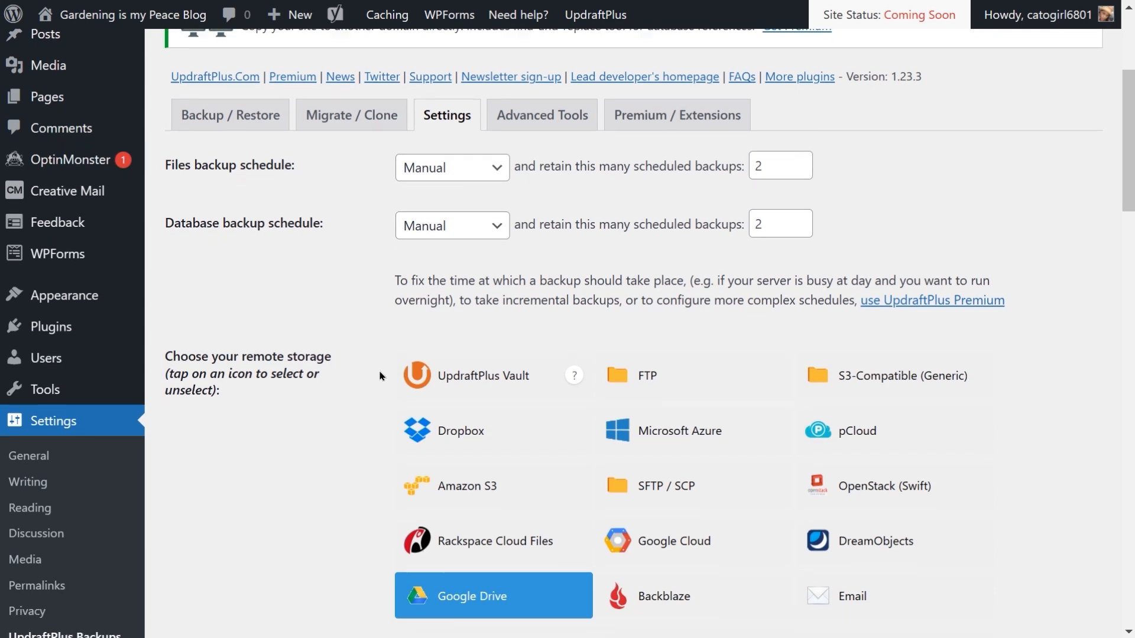
pyautogui.scroll(2, 380, 376)
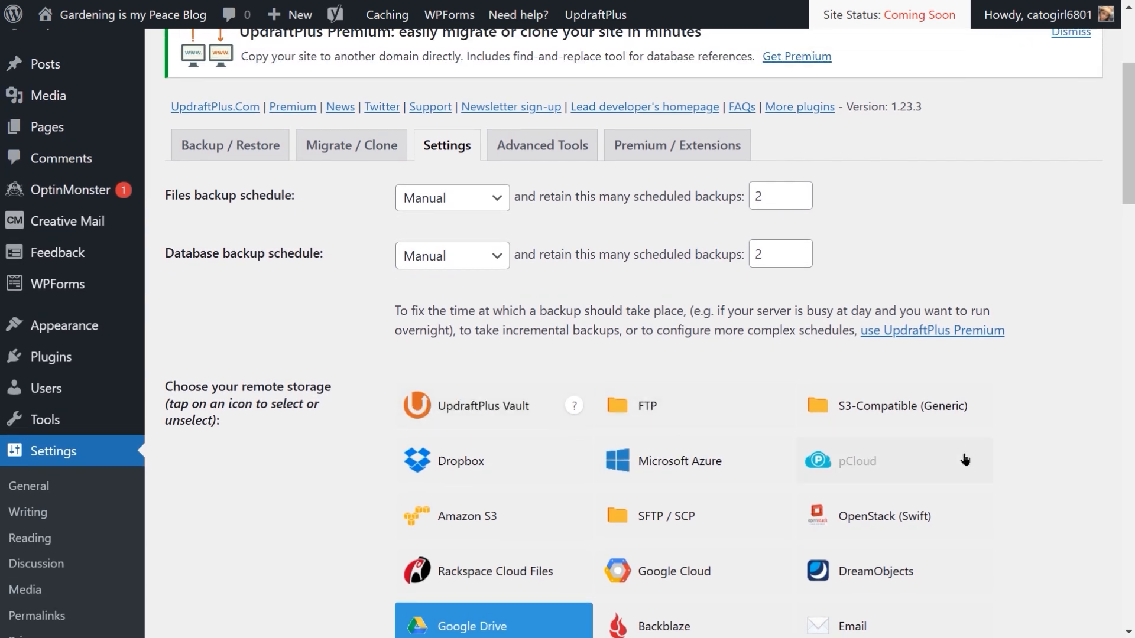
pyautogui.scroll(-2, 966, 460)
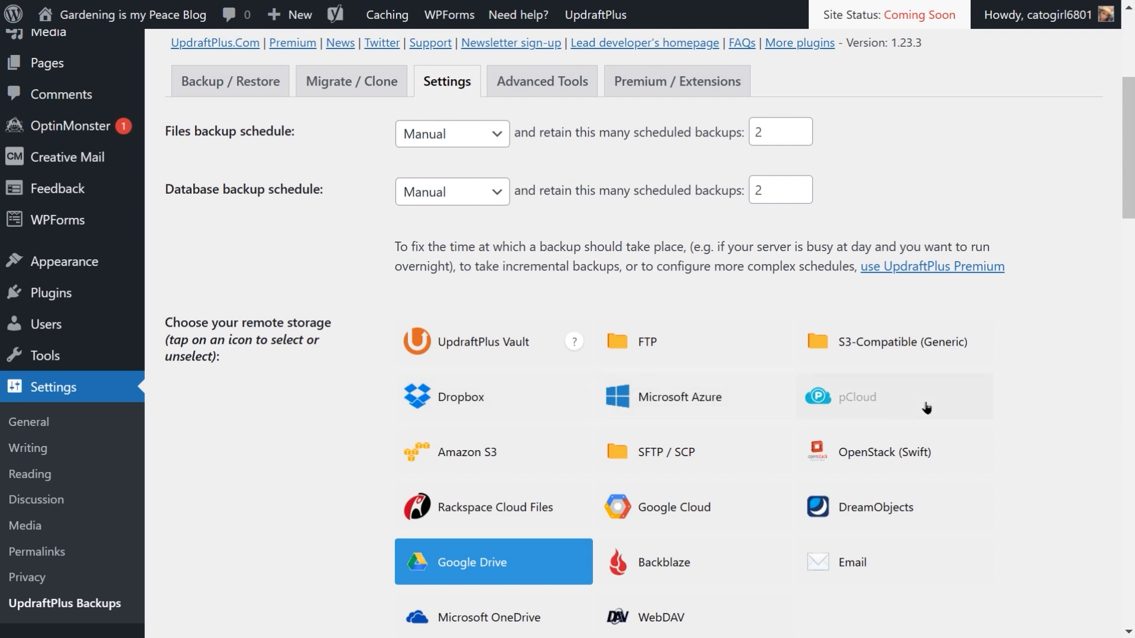
pyautogui.scroll(-3, 927, 408)
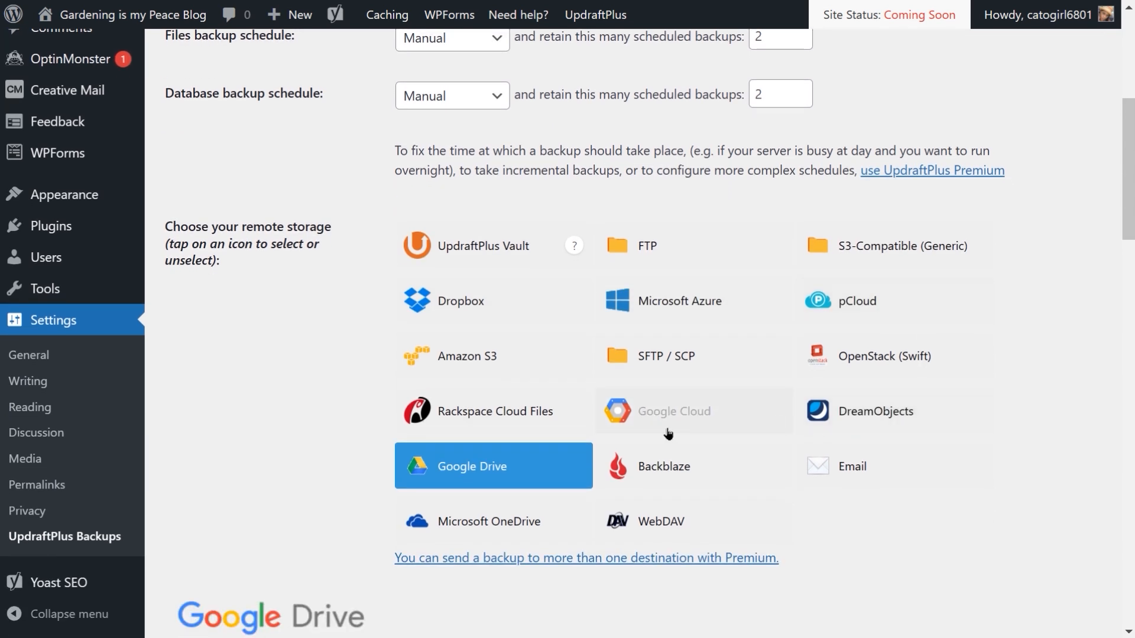
# Step: Examine the Google Drive remote storage section, including its backup folder name and authentication options
pyautogui.scroll(1, 869, 431)
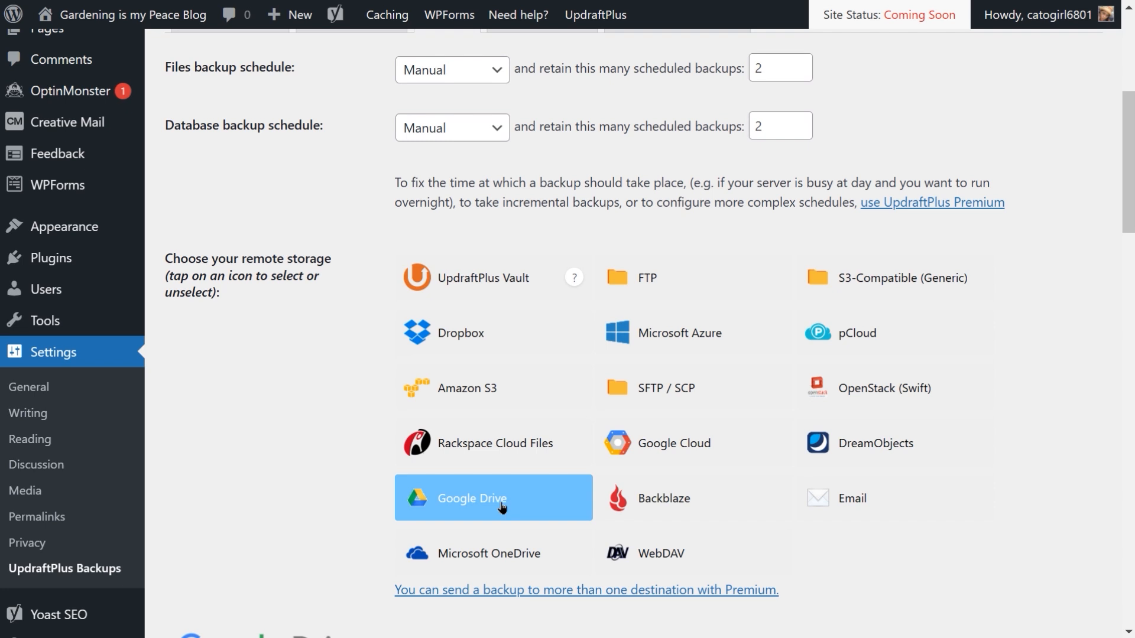
pyautogui.scroll(-4, 502, 507)
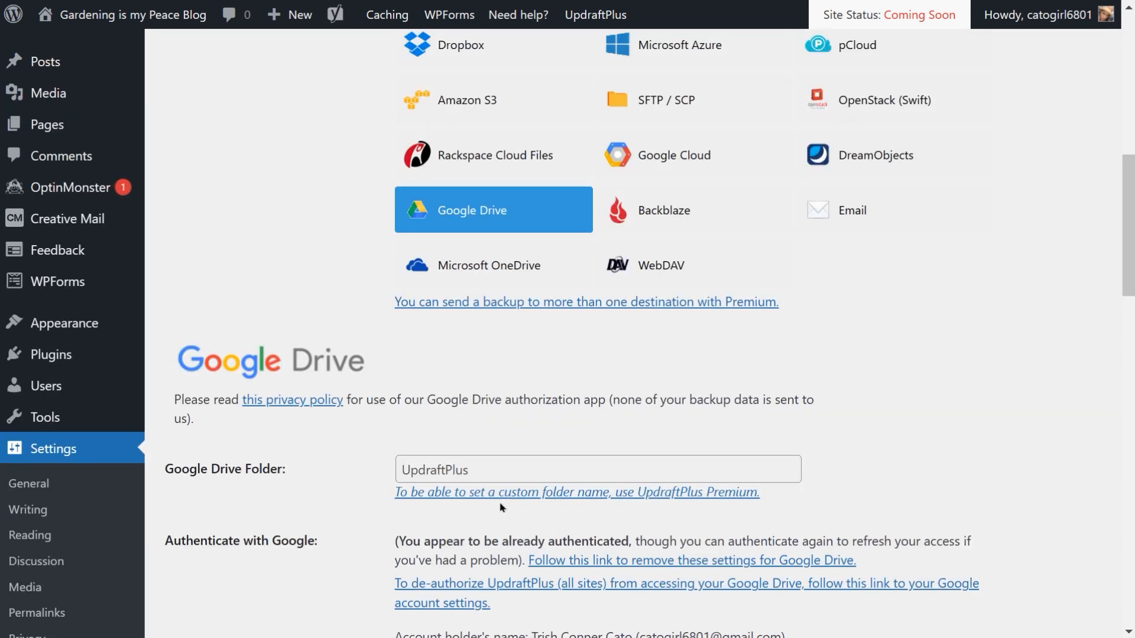
pyautogui.scroll(-1, 439, 421)
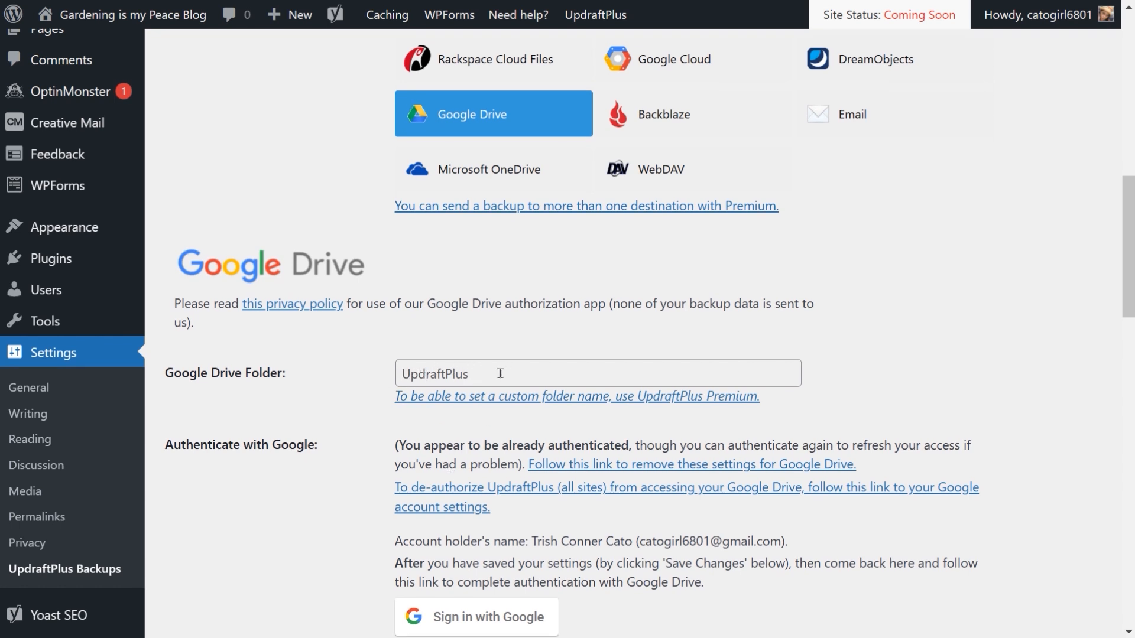
pyautogui.click(458, 373)
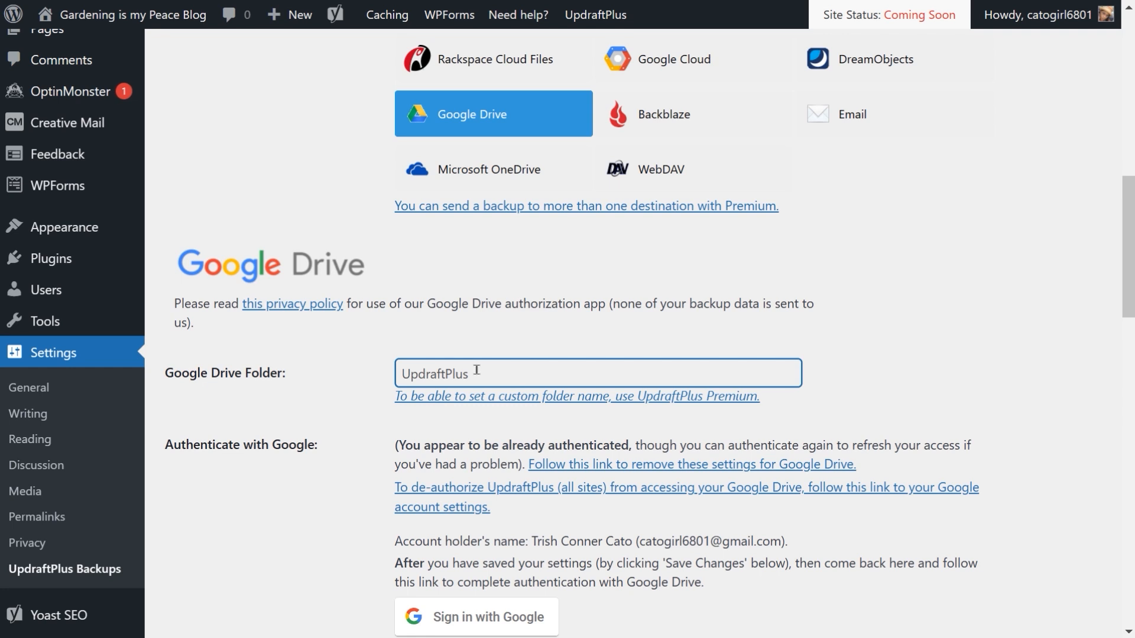
pyautogui.doubleClick(477, 370)
pyautogui.scroll(-1, 492, 377)
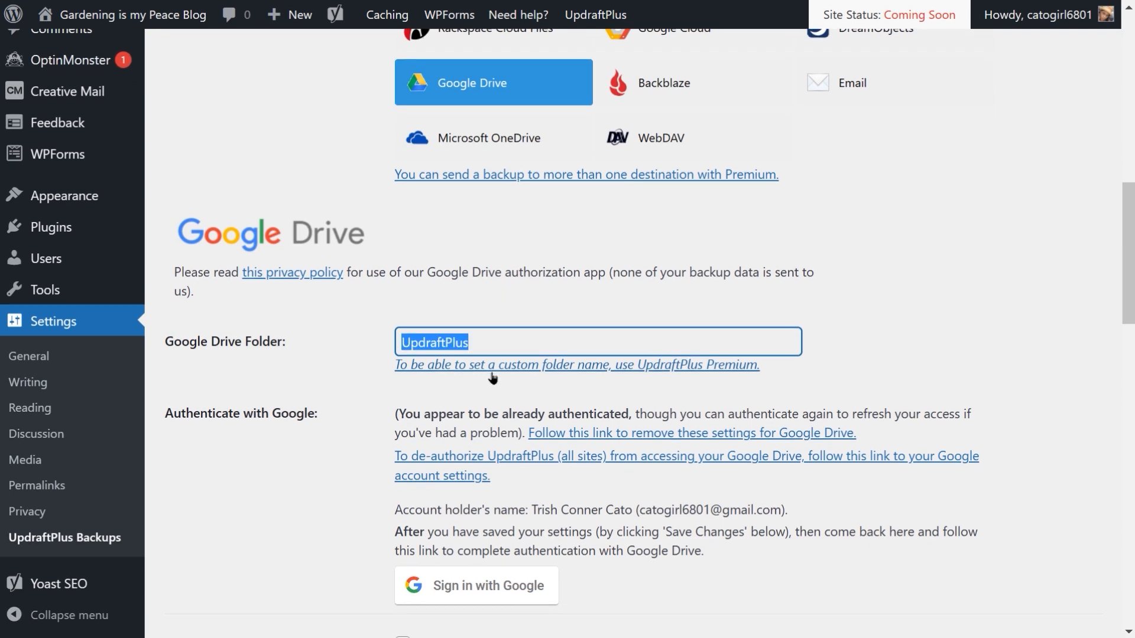
pyautogui.scroll(-2, 492, 377)
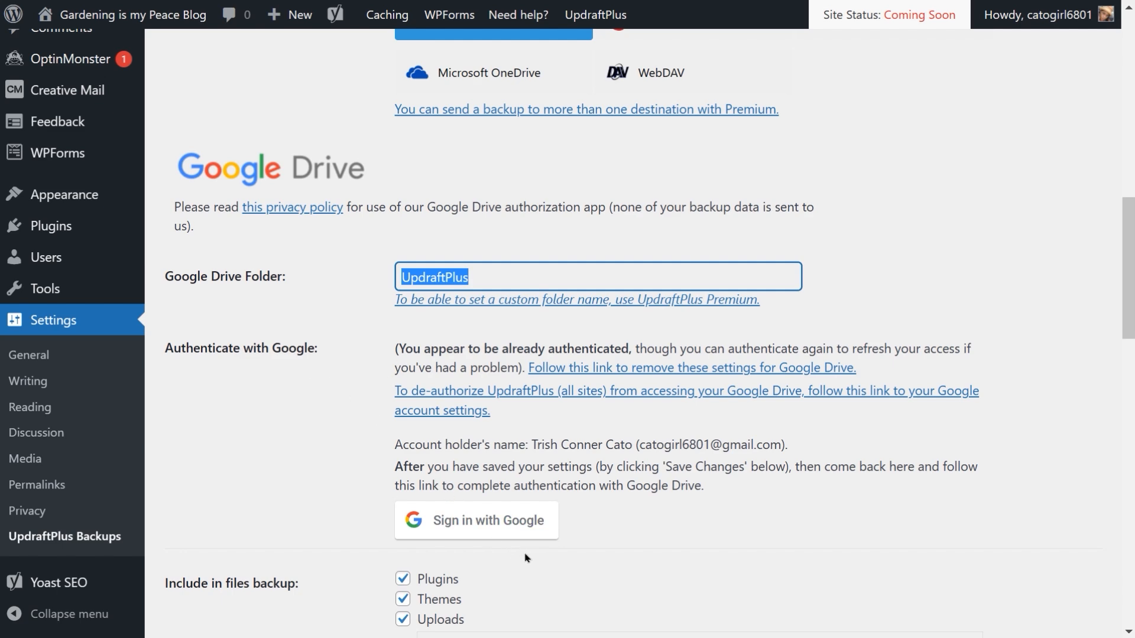
pyautogui.scroll(4, 713, 297)
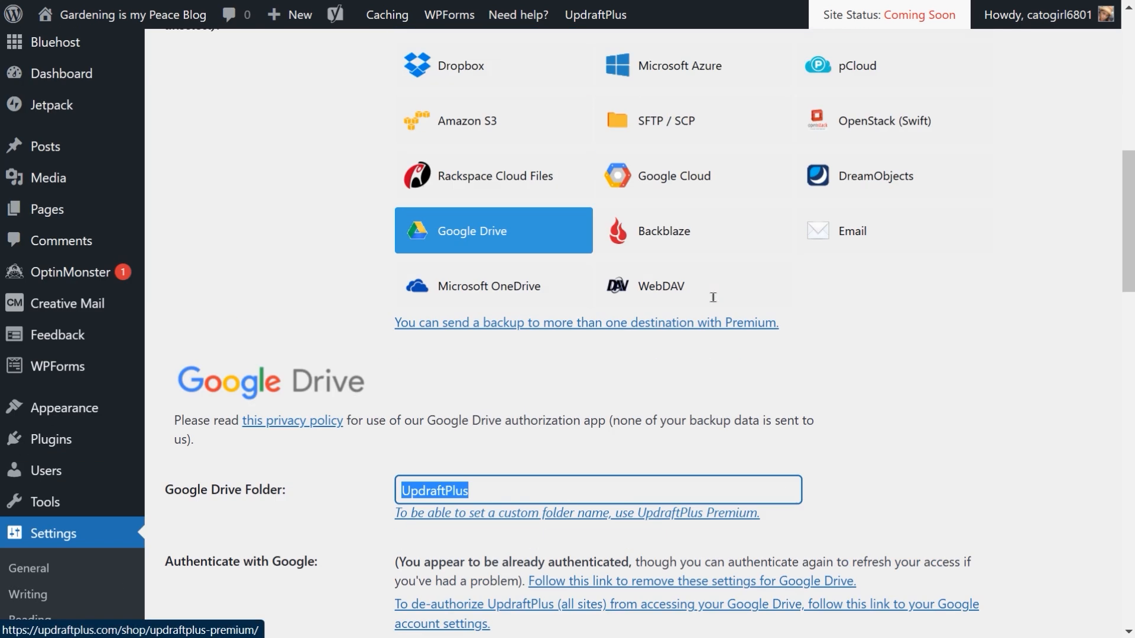
pyautogui.scroll(1, 713, 297)
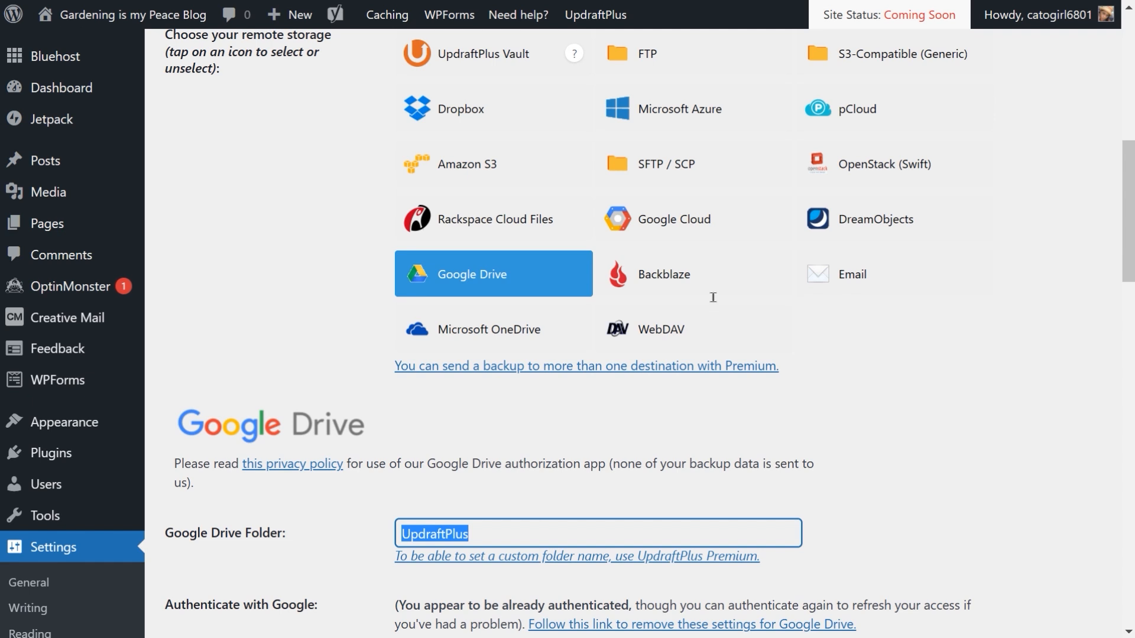
# Step: Review which items are included in the files backup and the exclusion rules for uploads and other directories
pyautogui.scroll(-10, 713, 297)
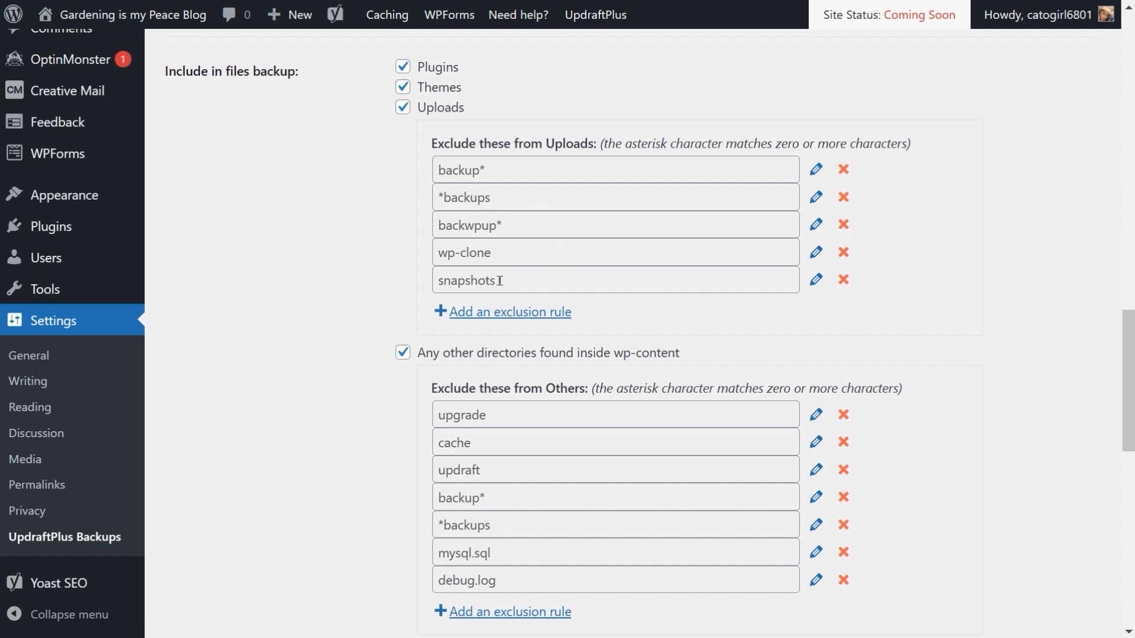
pyautogui.scroll(-1, 500, 282)
pyautogui.scroll(-3, 501, 282)
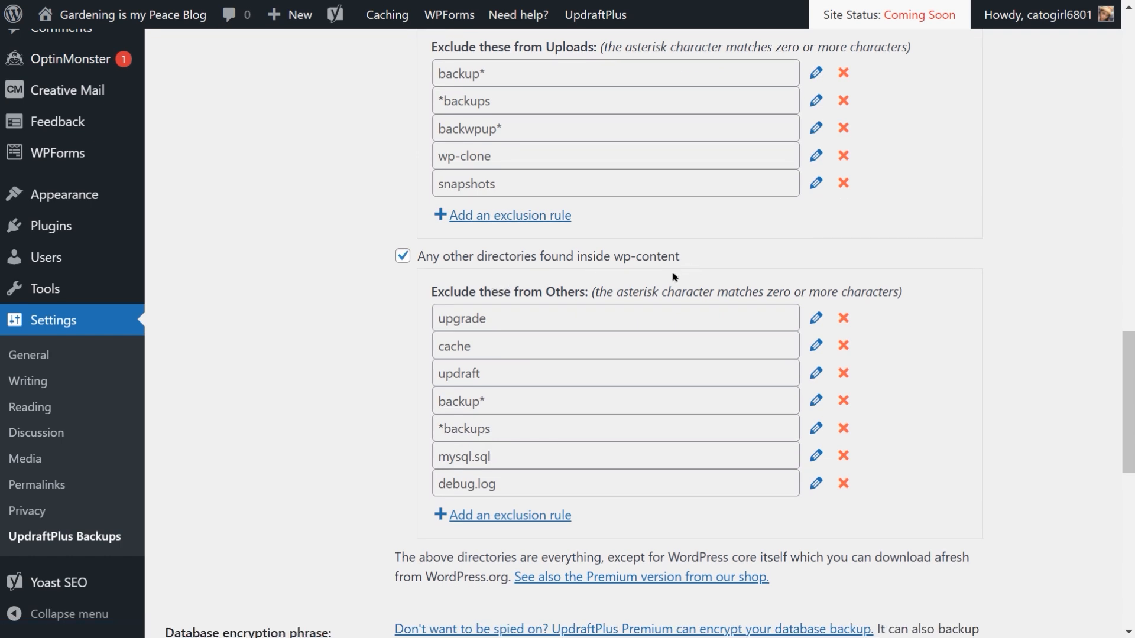
pyautogui.scroll(-1, 621, 284)
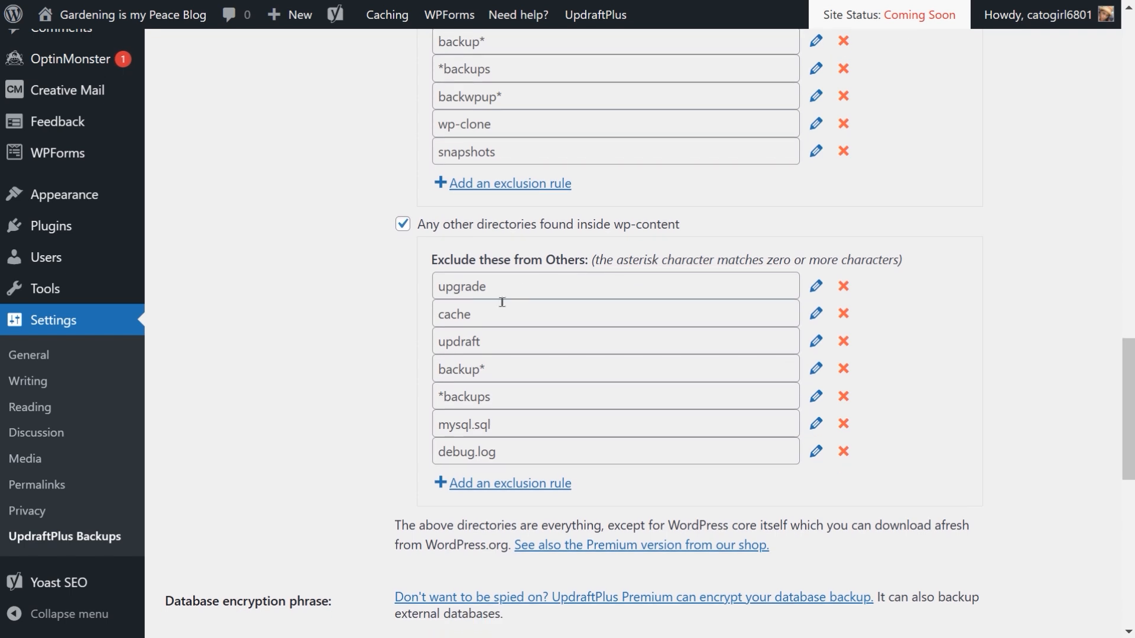
pyautogui.scroll(-5, 502, 302)
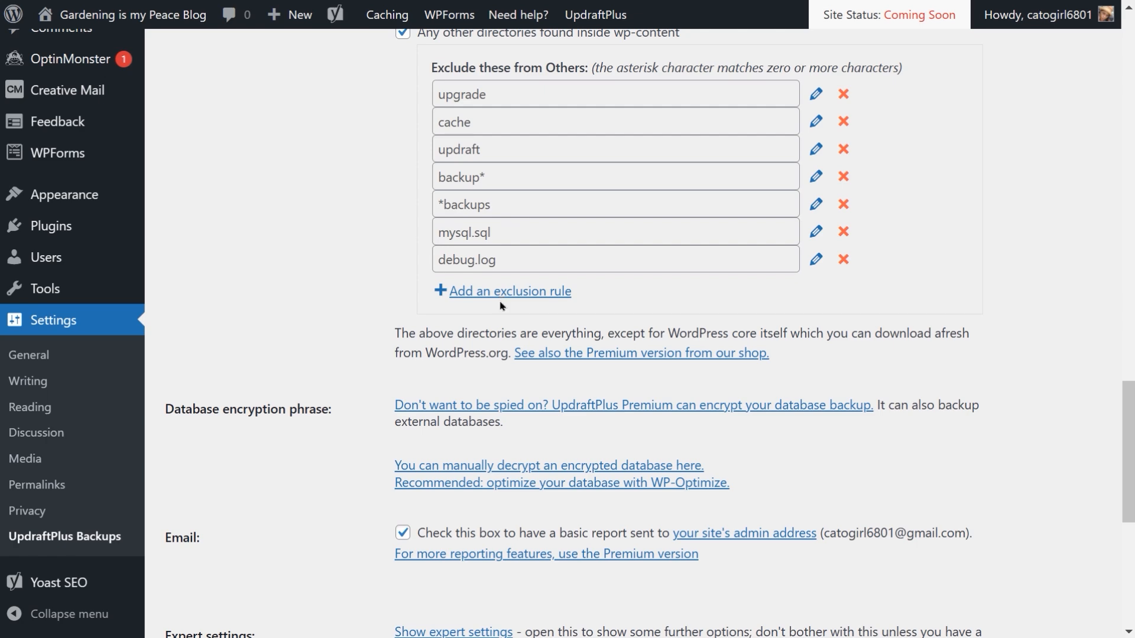
pyautogui.scroll(9, 502, 302)
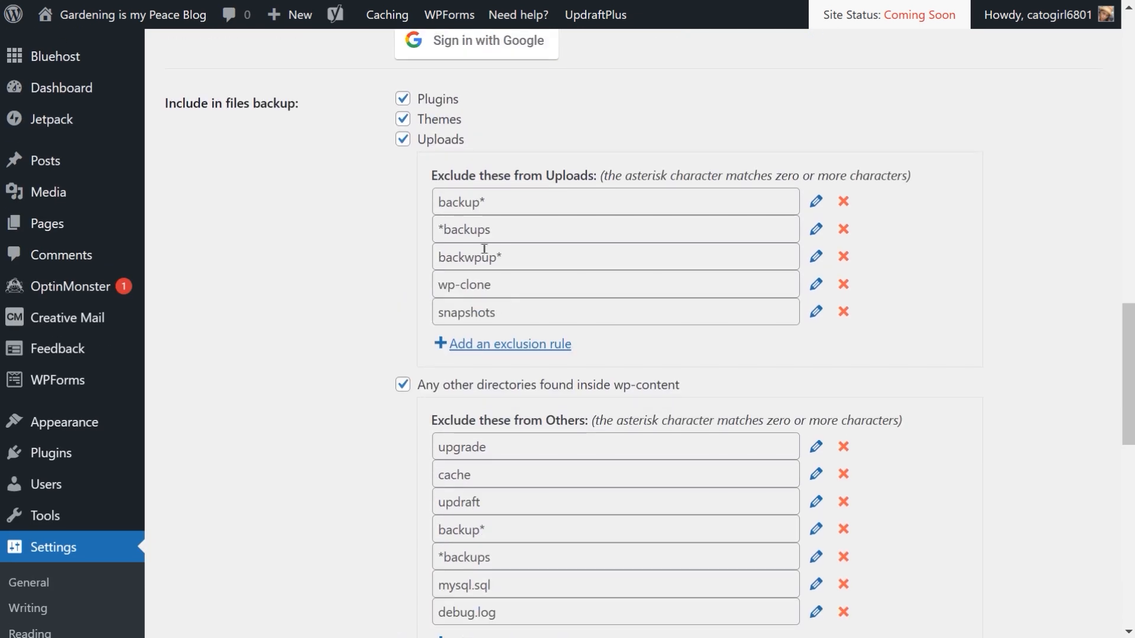
pyautogui.scroll(-4, 484, 248)
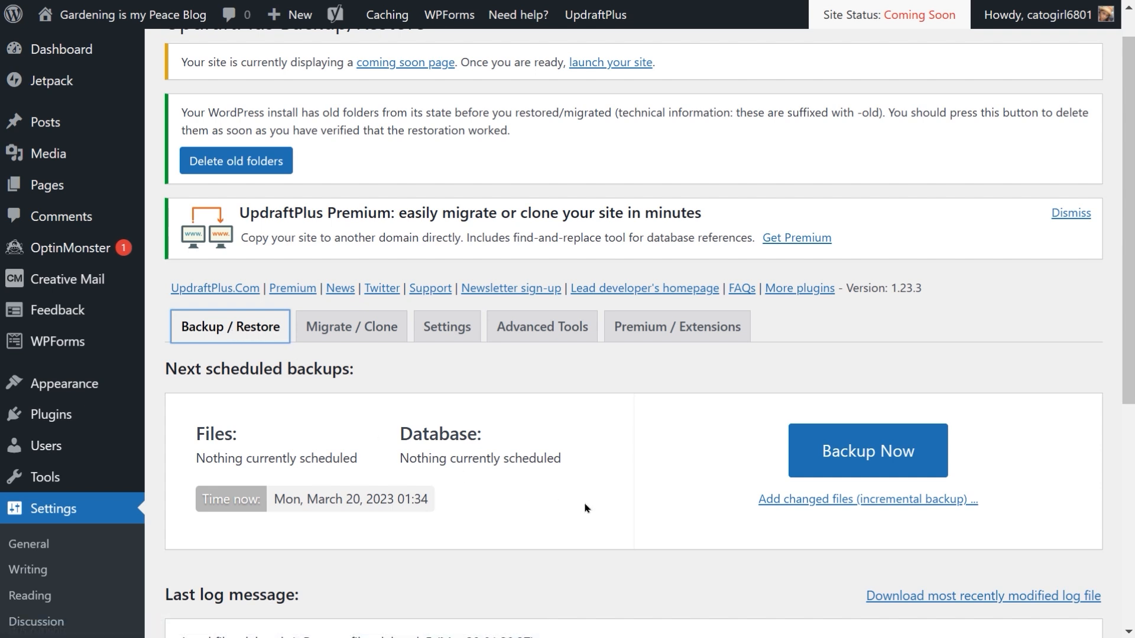
# Step: Run a manual backup now, including the database and files and sending it to remote storage
pyautogui.click(867, 455)
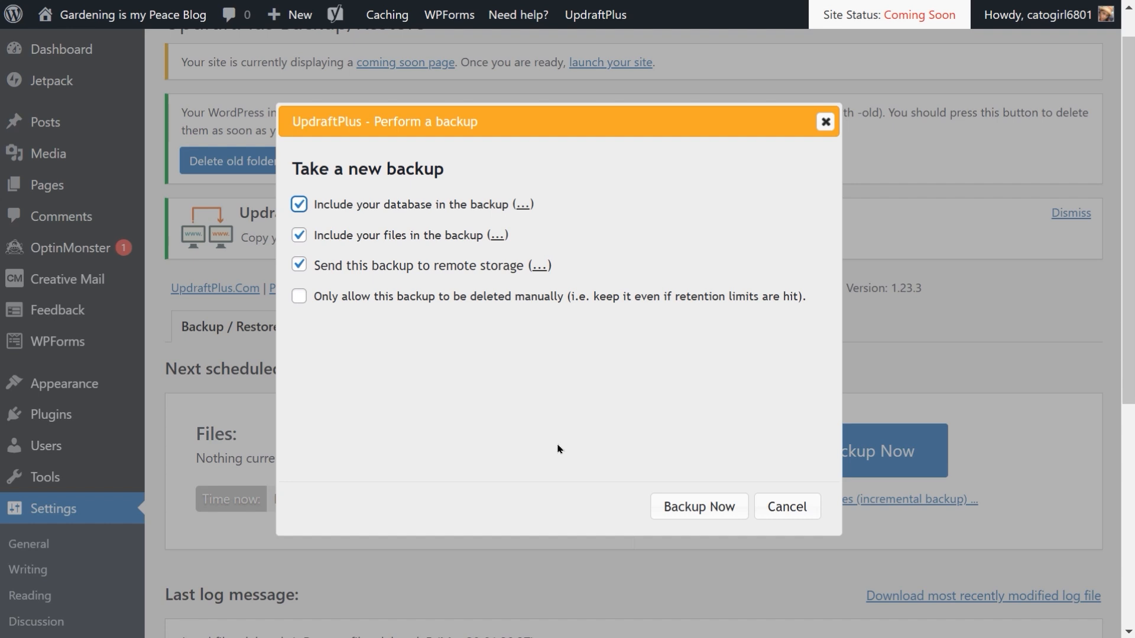
pyautogui.click(699, 508)
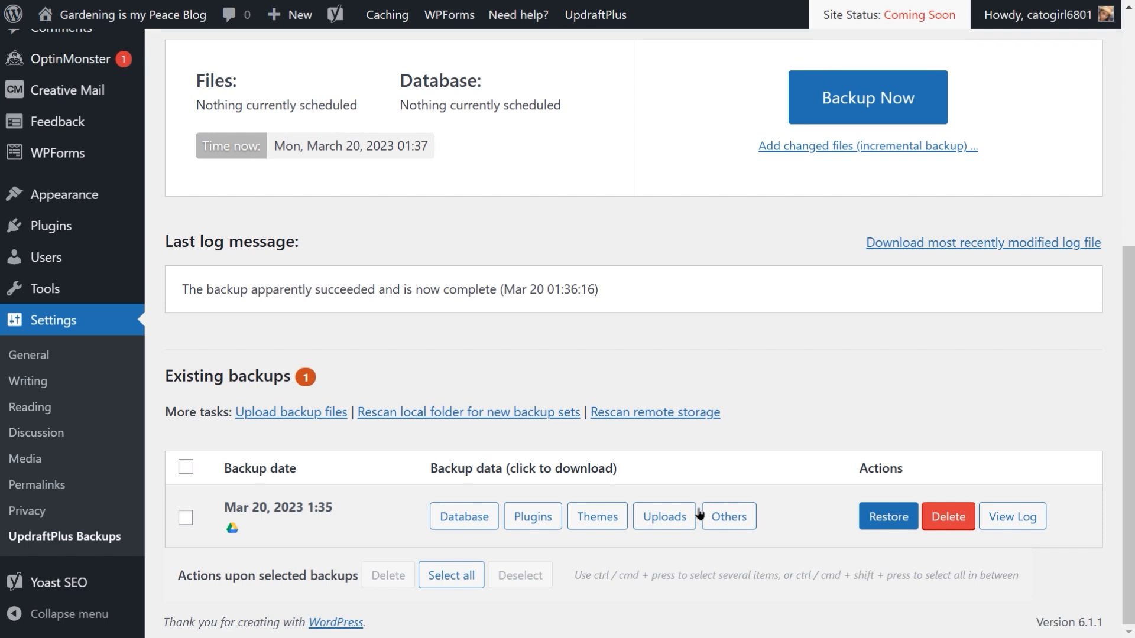
# Step: Open the General settings and review the site title, tagline, date and time format options
pyautogui.hotkey('ctrl', 'Tab')
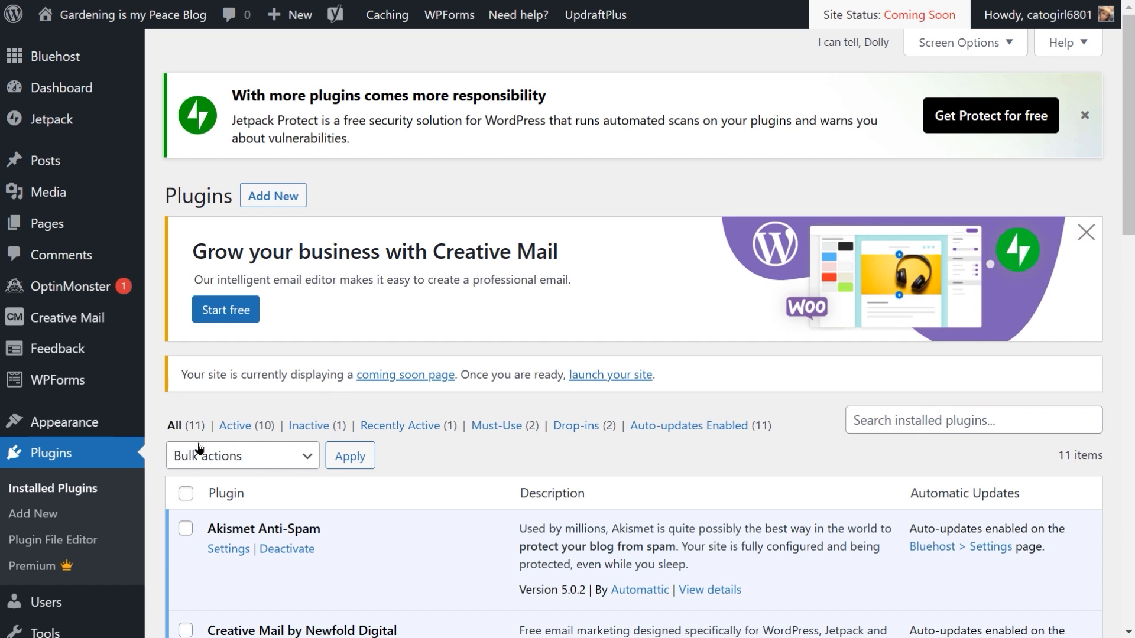
pyautogui.scroll(-3, 68, 502)
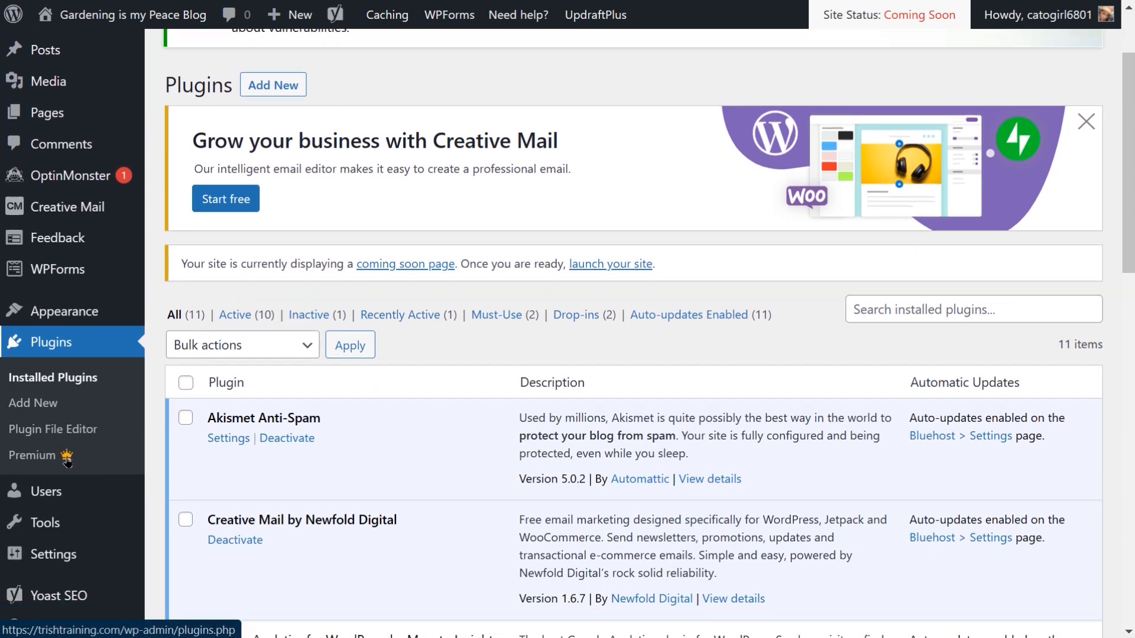
pyautogui.moveTo(58, 545)
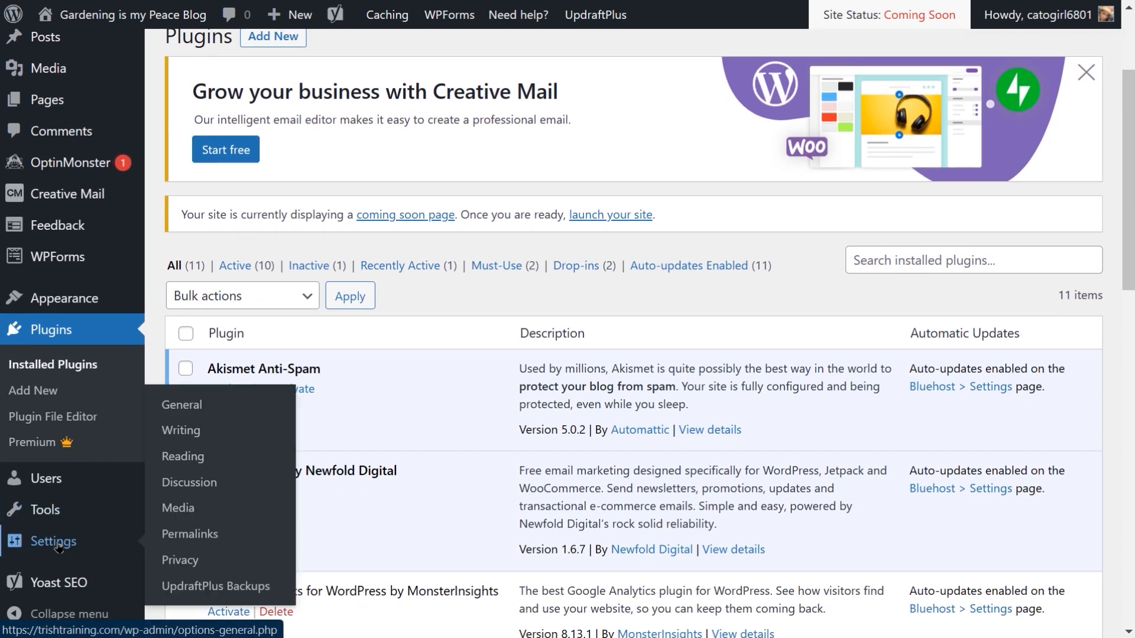
pyautogui.click(191, 406)
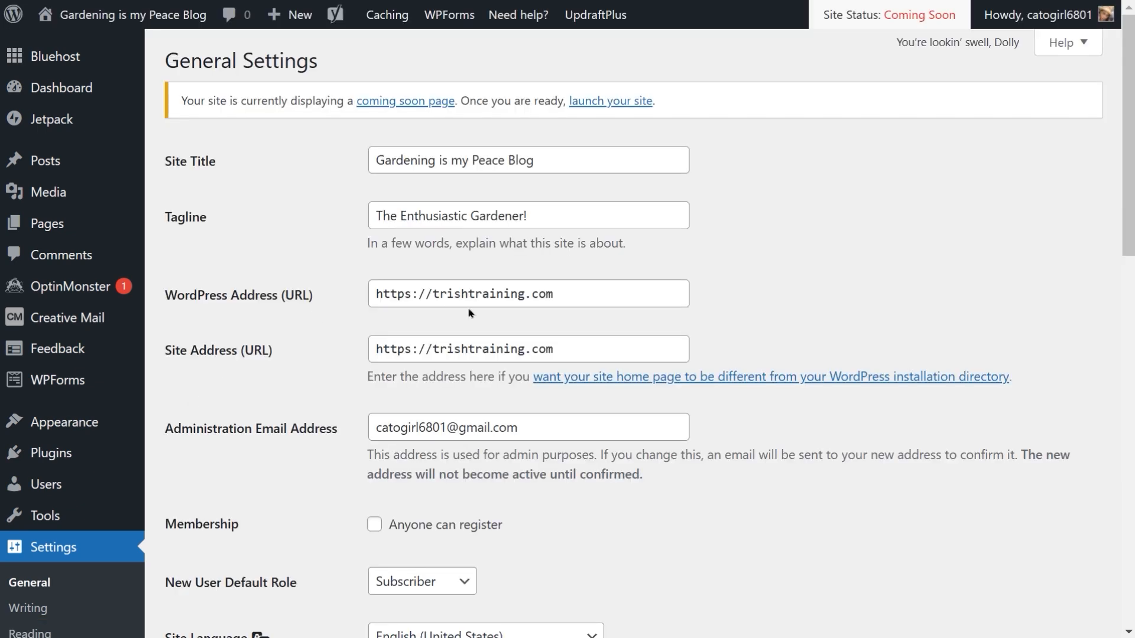
pyautogui.scroll(-15, 472, 314)
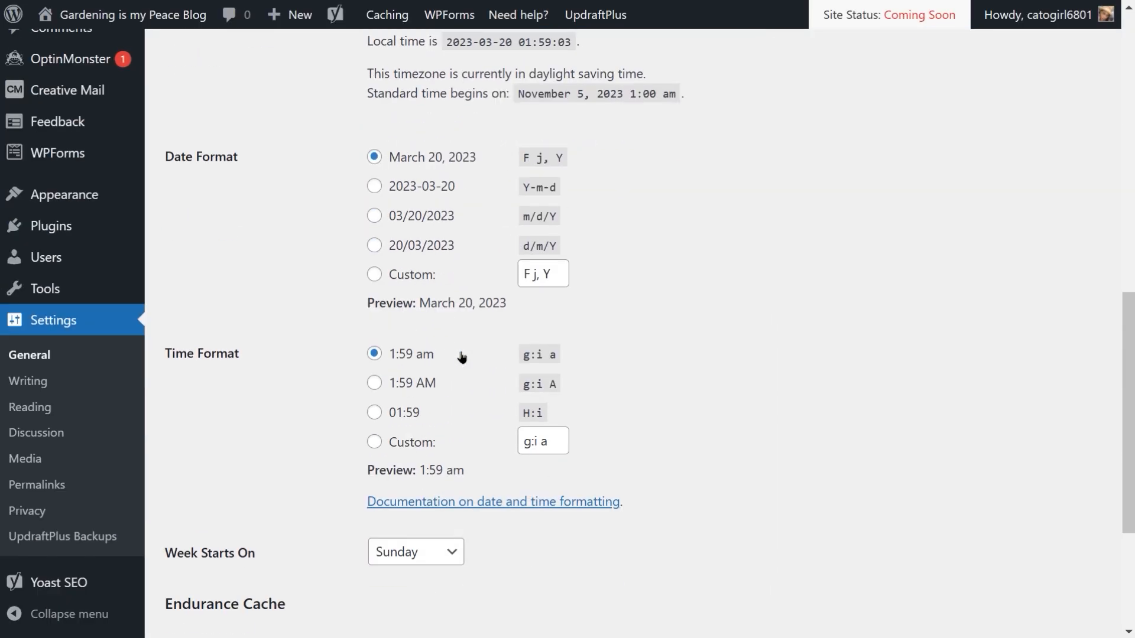
pyautogui.scroll(-1, 462, 357)
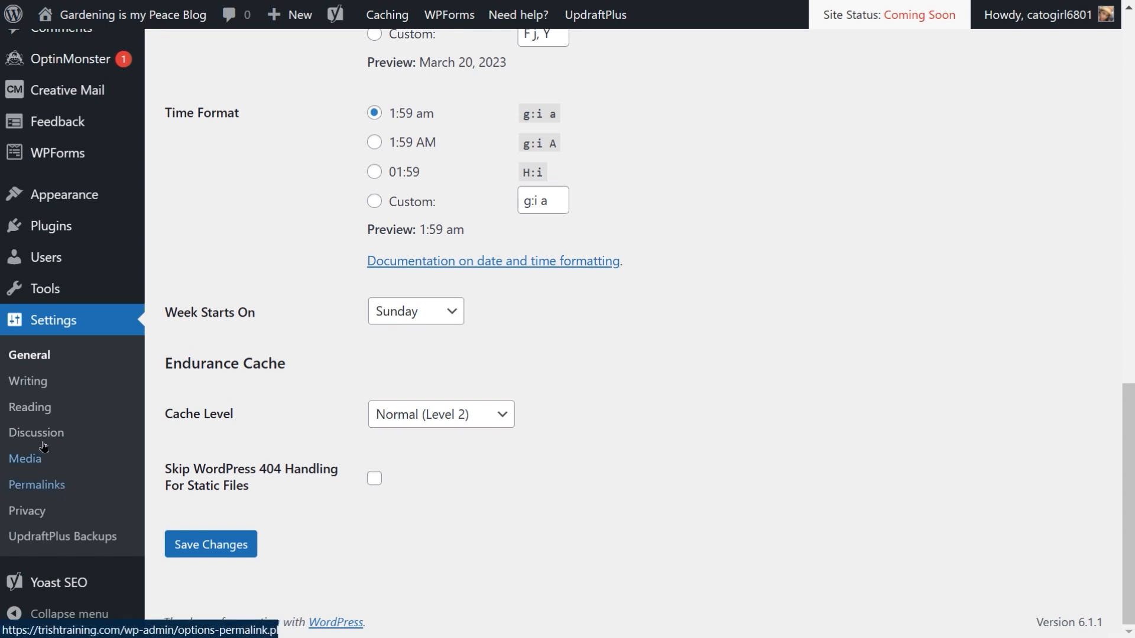
# Step: Open the Privacy settings and review the options for creating or changing the Privacy Policy page
pyautogui.click(27, 512)
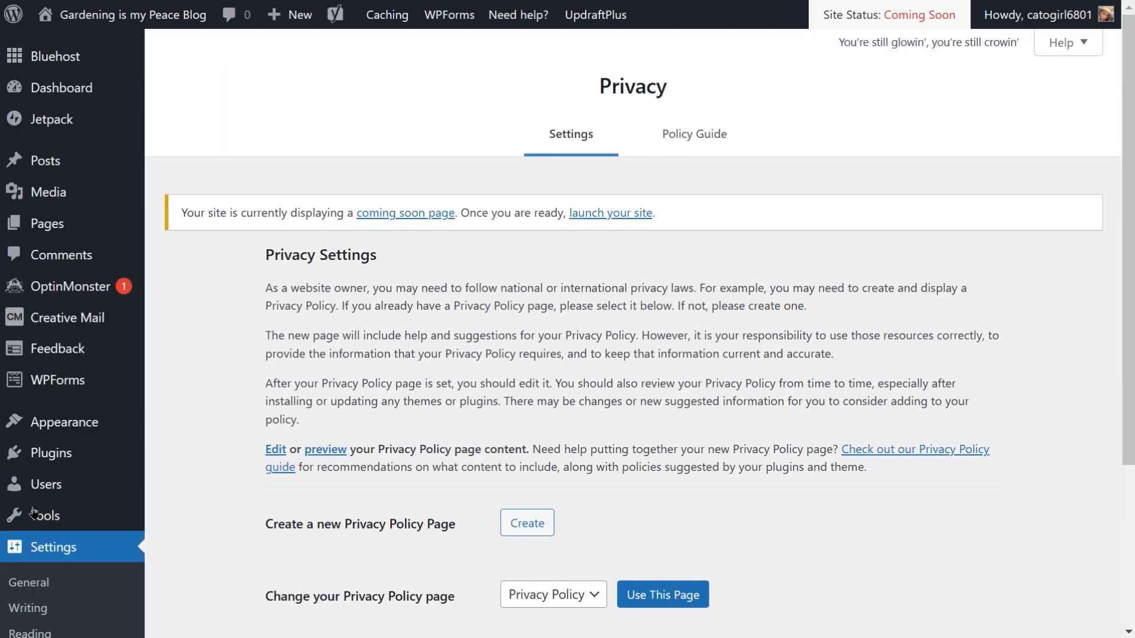
pyautogui.scroll(-1, 381, 451)
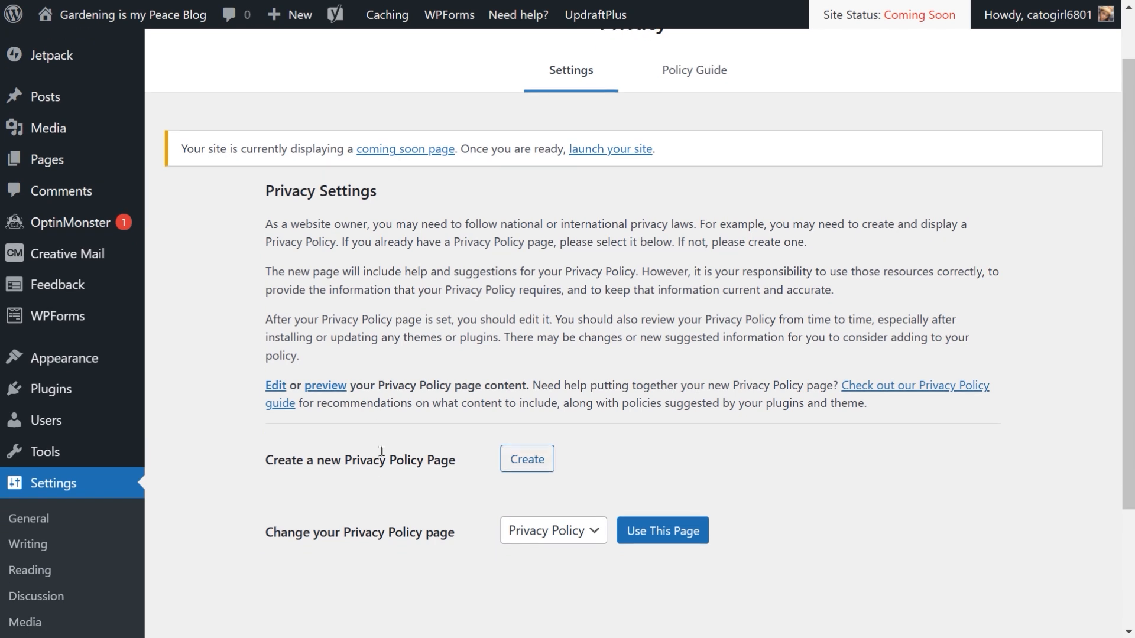
pyautogui.scroll(-1, 381, 451)
pyautogui.scroll(2, 382, 451)
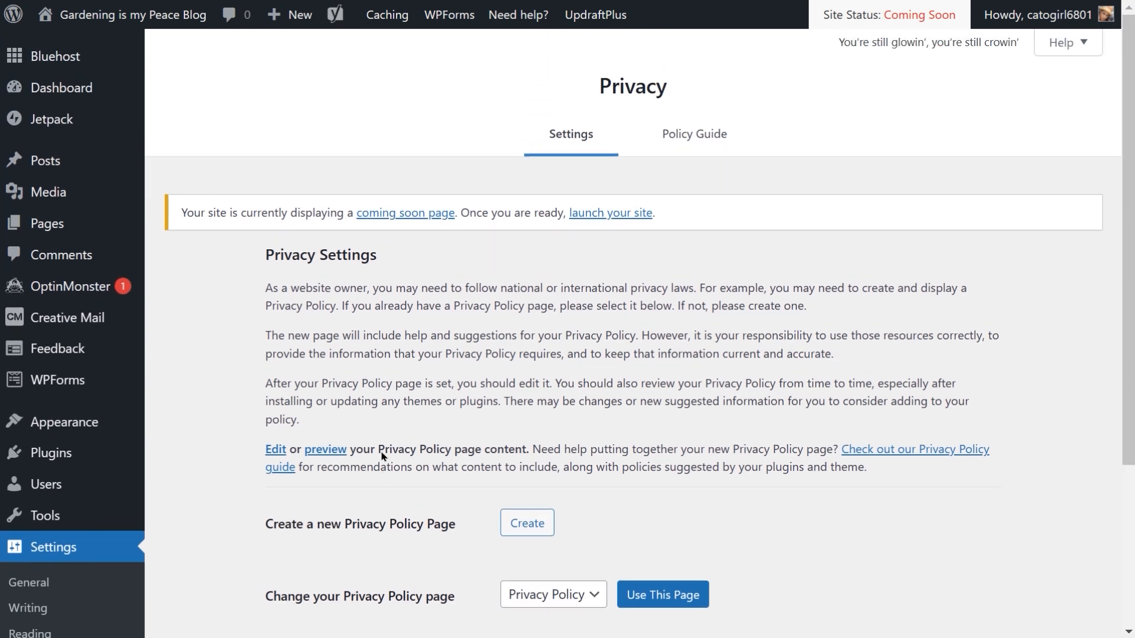
pyautogui.scroll(-1, 381, 451)
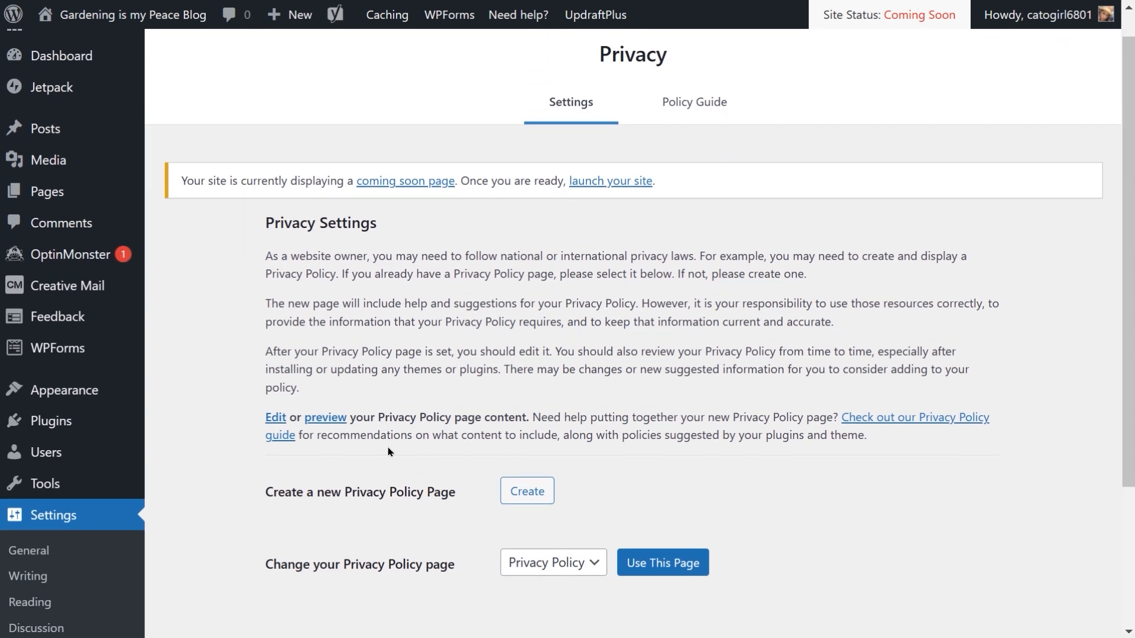
# Step: Launch the site live from the Bluehost home page's Launch with confidence section
pyautogui.moveTo(1092, 5)
pyautogui.click(635, 181)
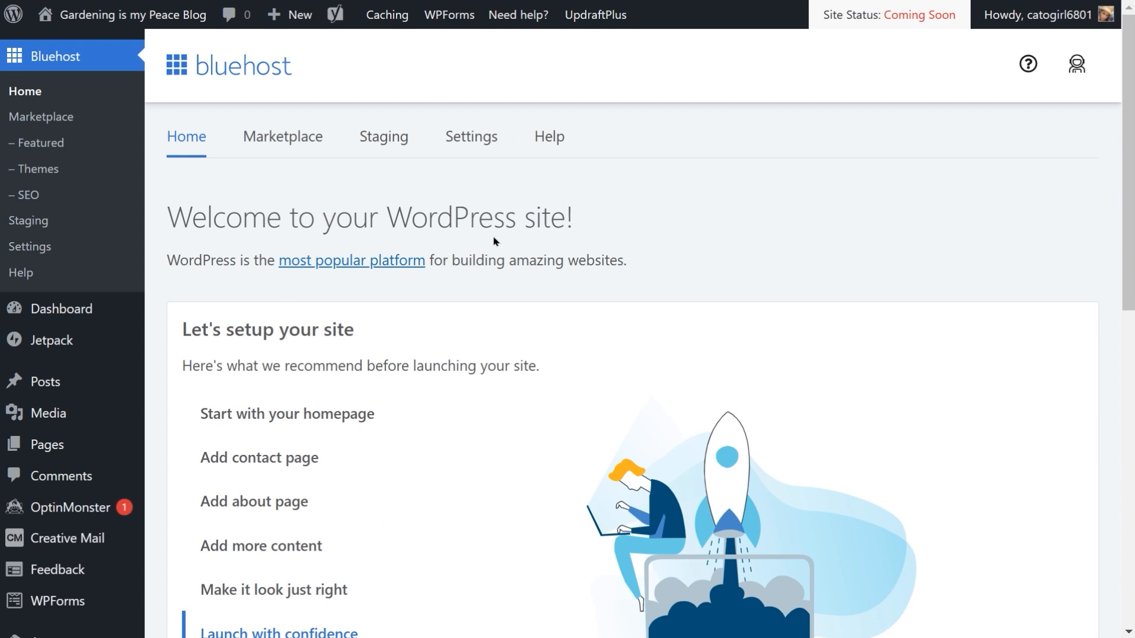
pyautogui.scroll(-2, 256, 399)
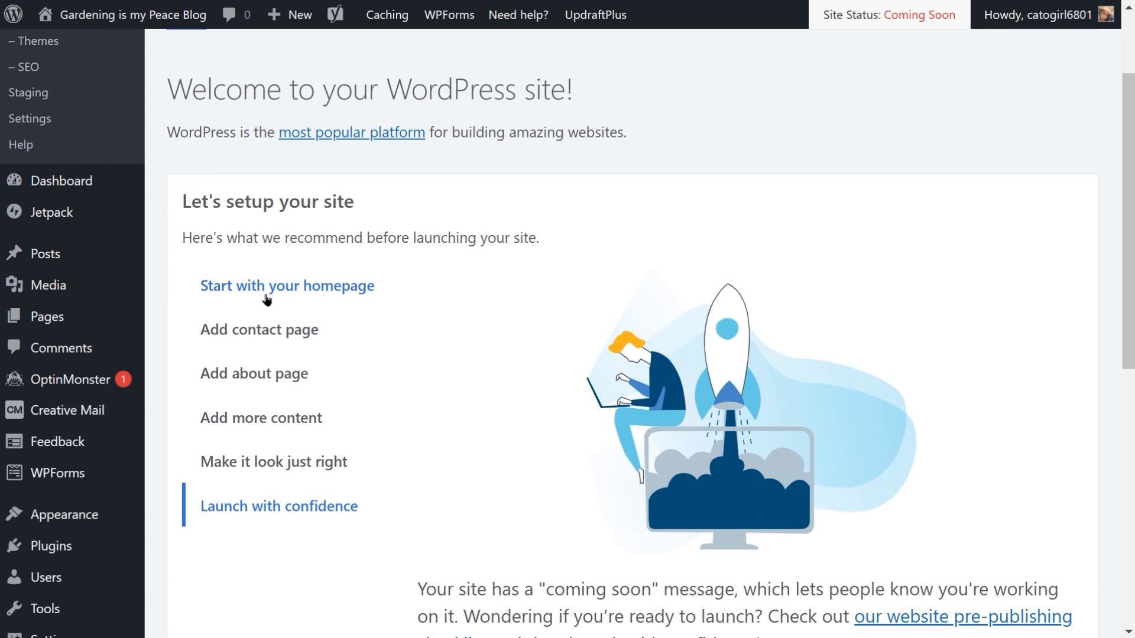
pyautogui.scroll(-2, 266, 298)
pyautogui.scroll(-1, 266, 300)
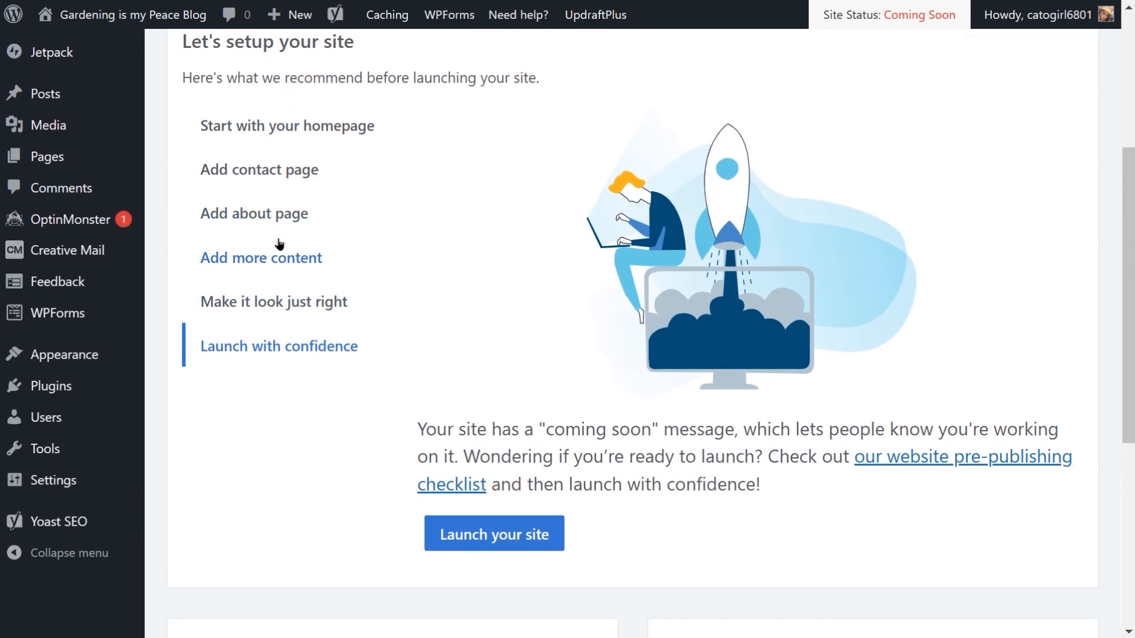
pyautogui.scroll(-1, 279, 246)
pyautogui.scroll(-3, 278, 245)
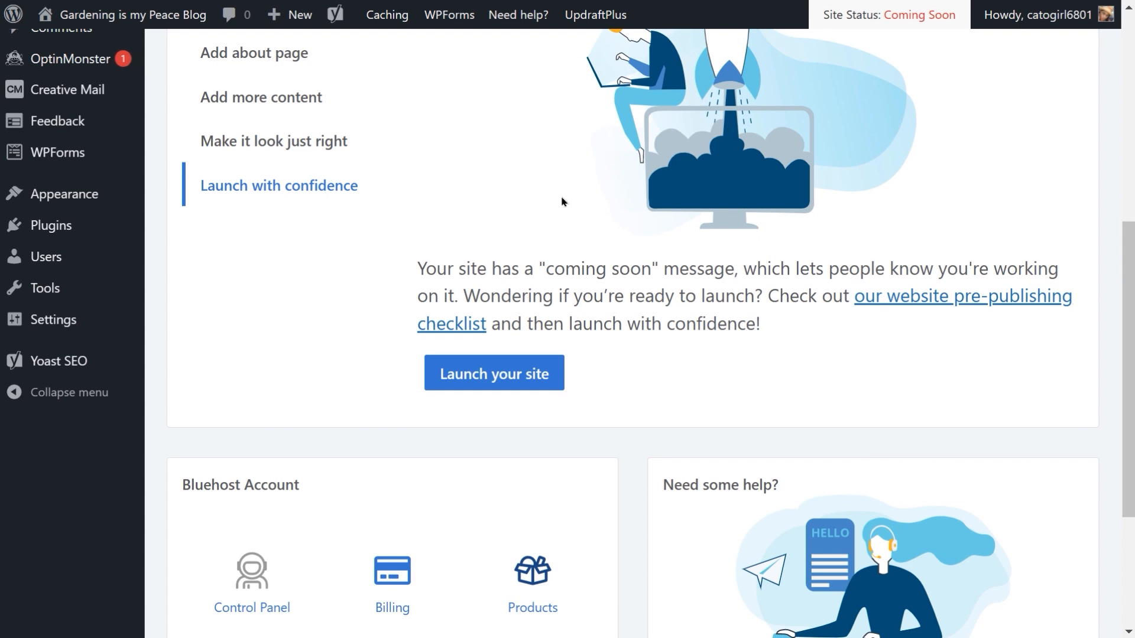
pyautogui.click(493, 374)
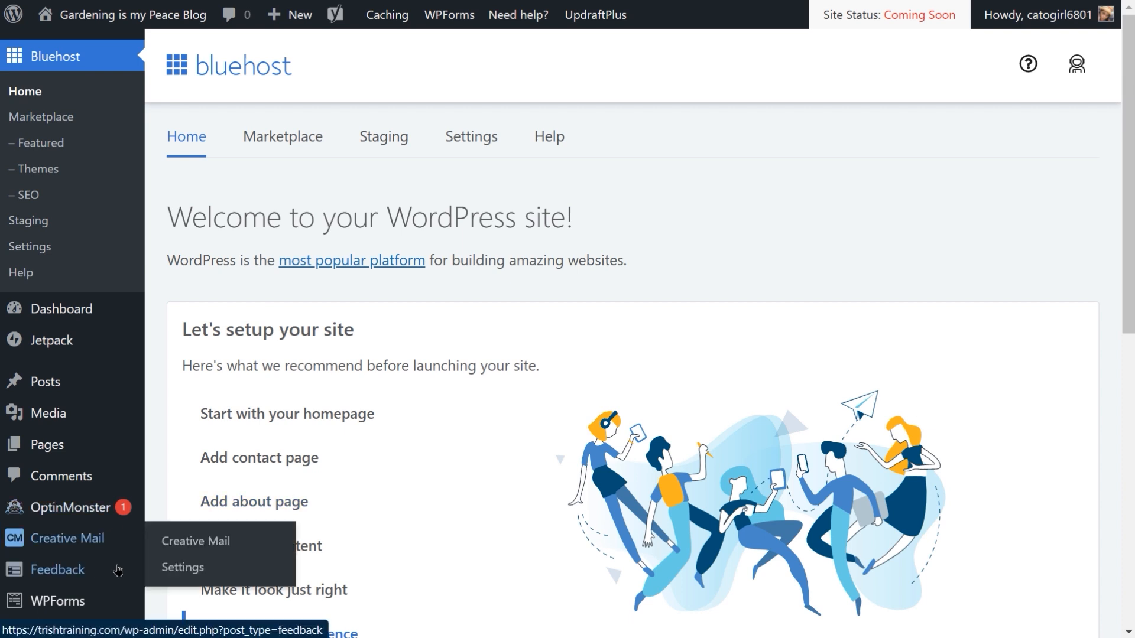
# Step: View the live site's front page and return to the dashboard
pyautogui.scroll(-2, 696, 474)
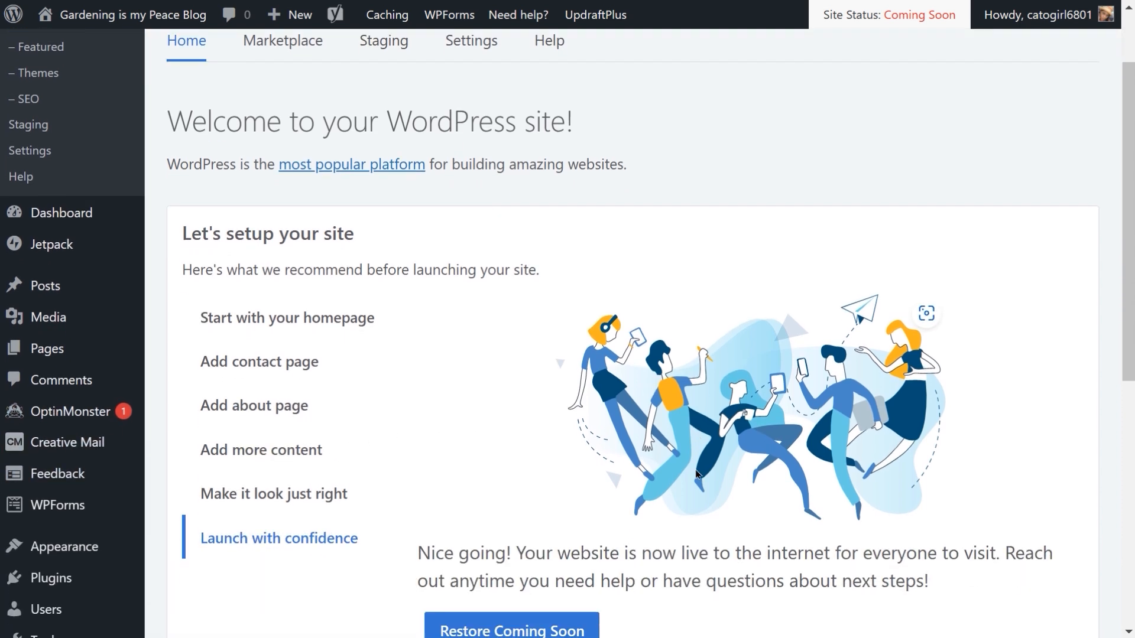
pyautogui.scroll(-1, 697, 473)
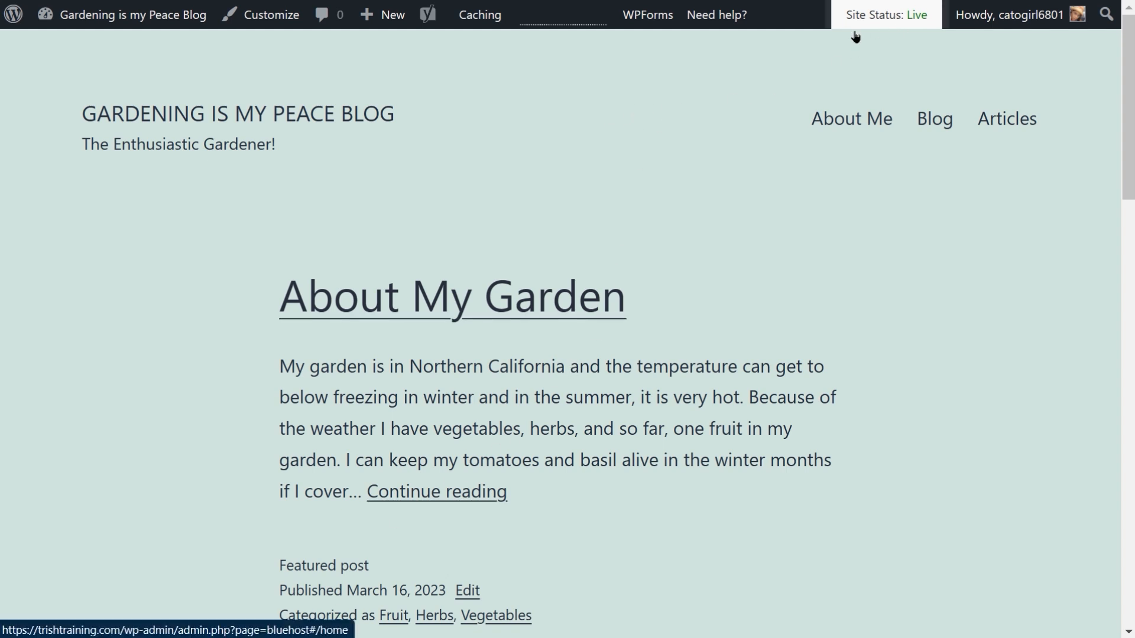
pyautogui.click(45, 15)
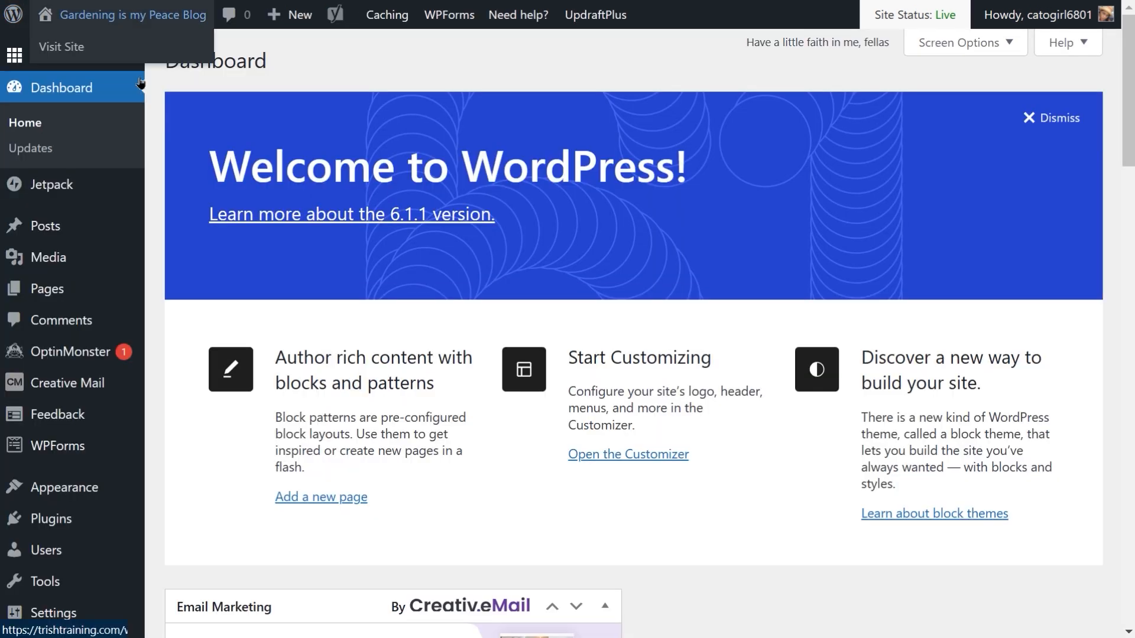
pyautogui.scroll(-4, 702, 560)
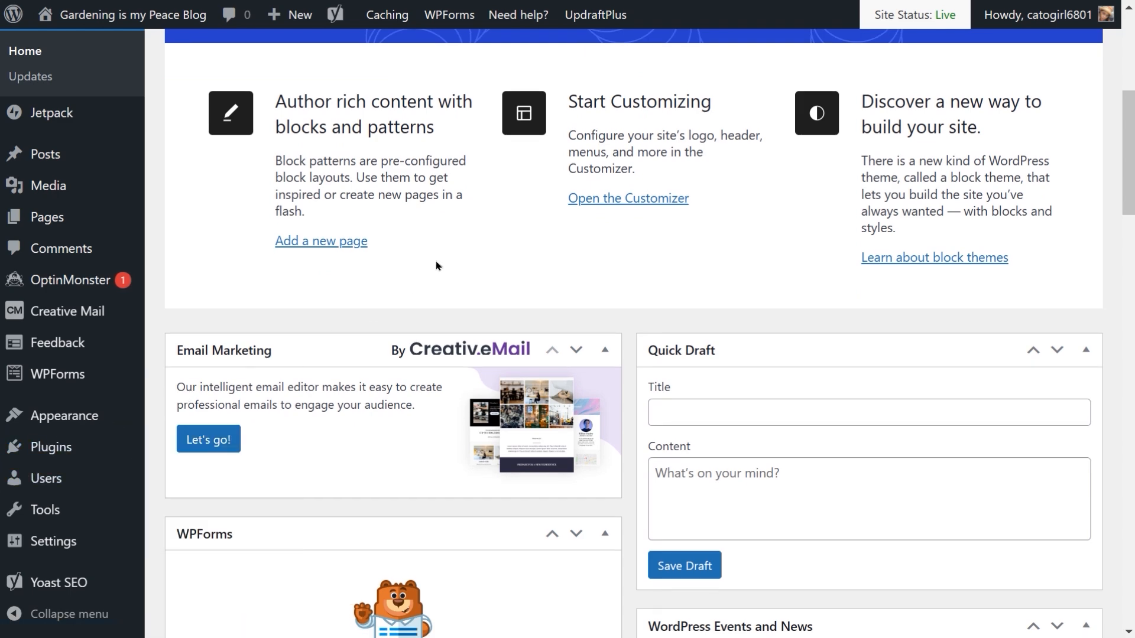
# Step: Open the "What Grows in My Garden" post in the editor from the All Posts list
pyautogui.scroll(3, 438, 266)
pyautogui.scroll(1, 472, 180)
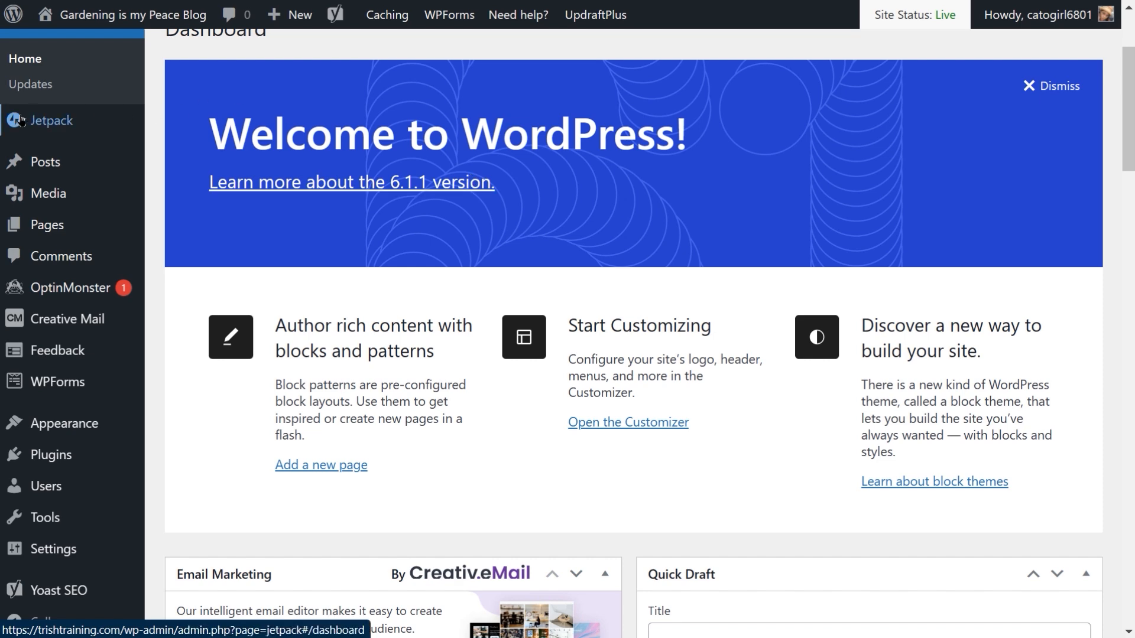
pyautogui.click(68, 177)
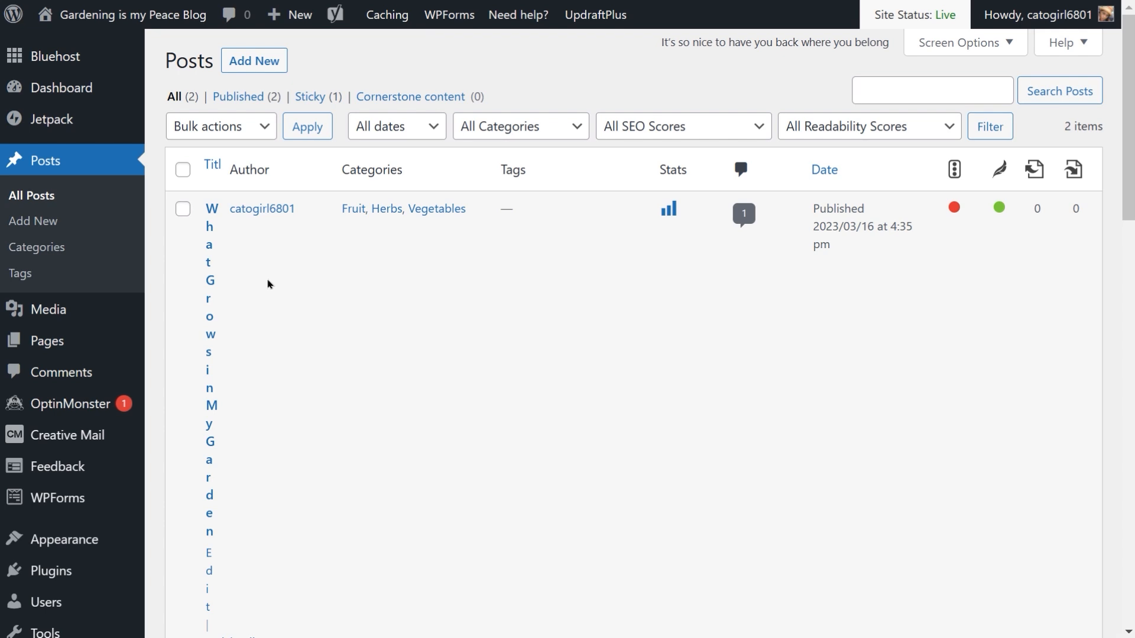
pyautogui.scroll(-2, 267, 285)
pyautogui.scroll(-3, 268, 285)
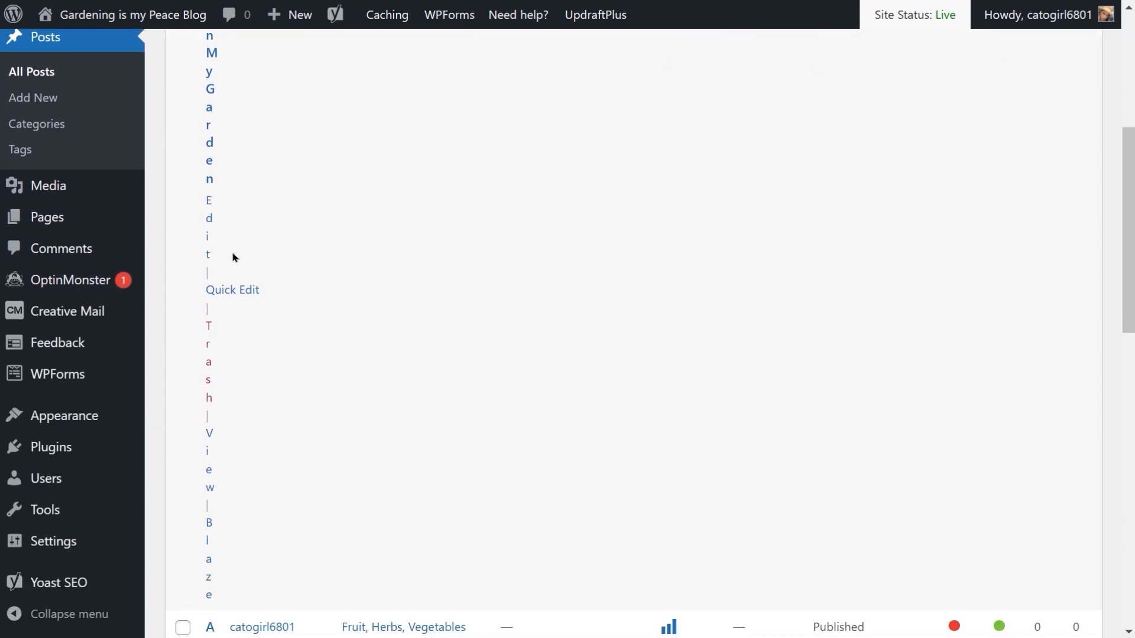
pyautogui.click(207, 226)
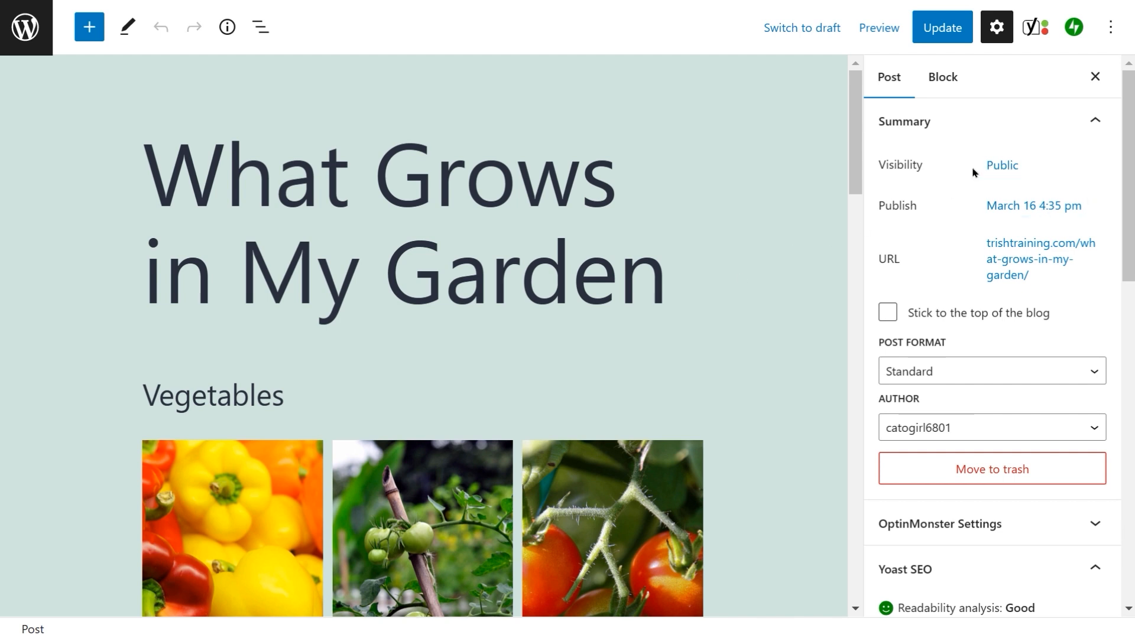
# Step: Review the post's visibility options, then switch the post to draft and confirm unpublishing it
pyautogui.click(1015, 170)
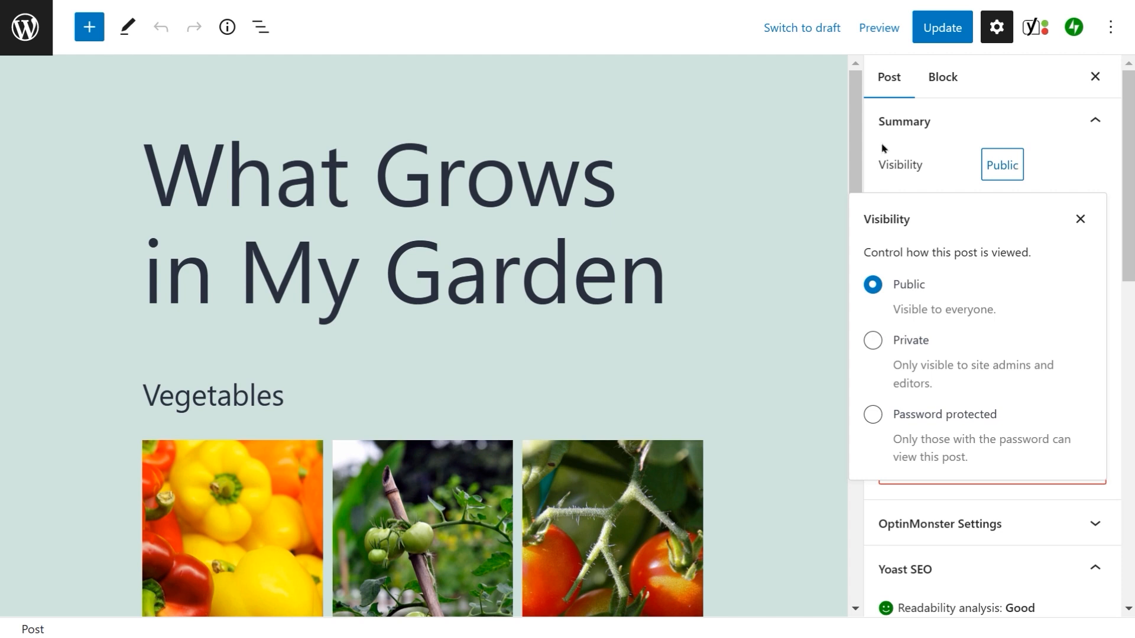
pyautogui.click(795, 178)
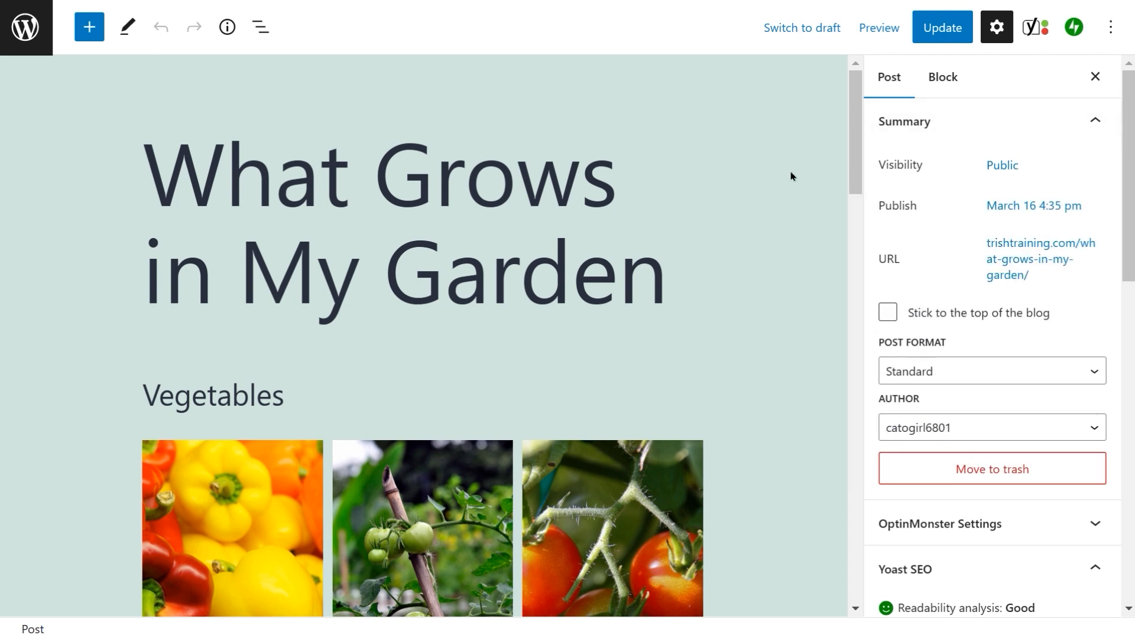
pyautogui.click(792, 30)
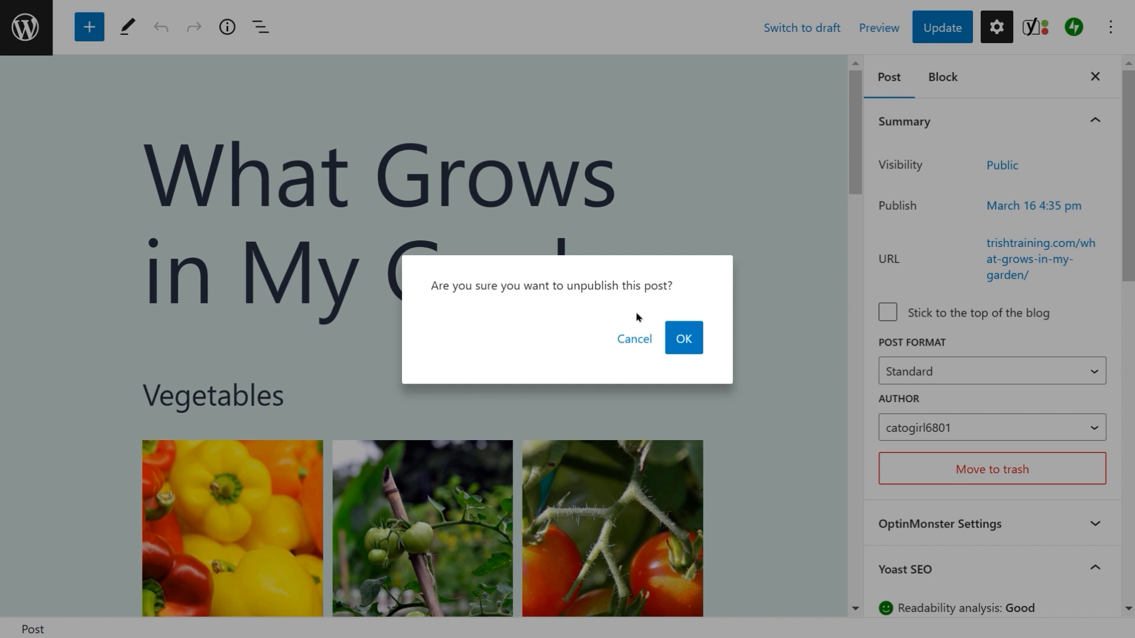
pyautogui.click(689, 346)
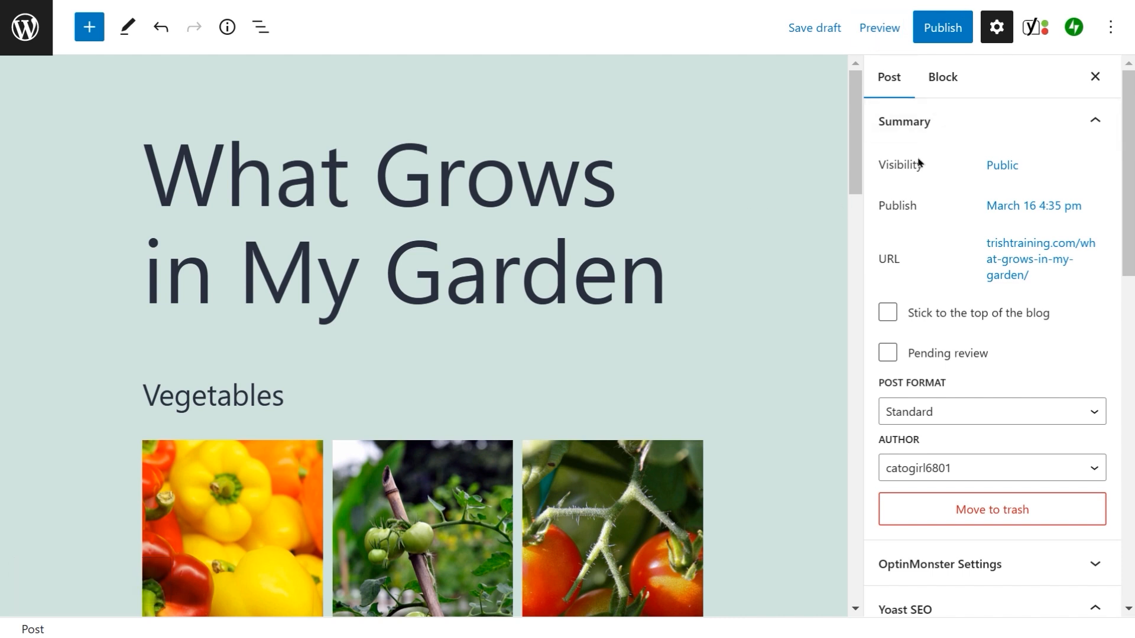
# Step: Set the post's visibility to Private and confirm publishing it privately
pyautogui.click(1012, 174)
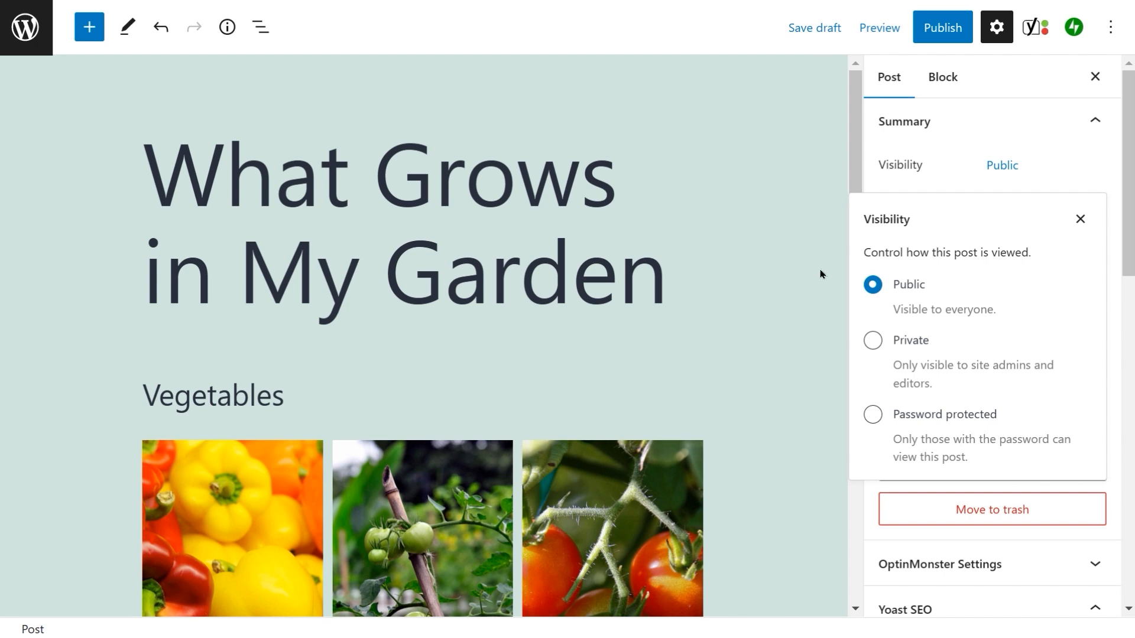
pyautogui.click(874, 341)
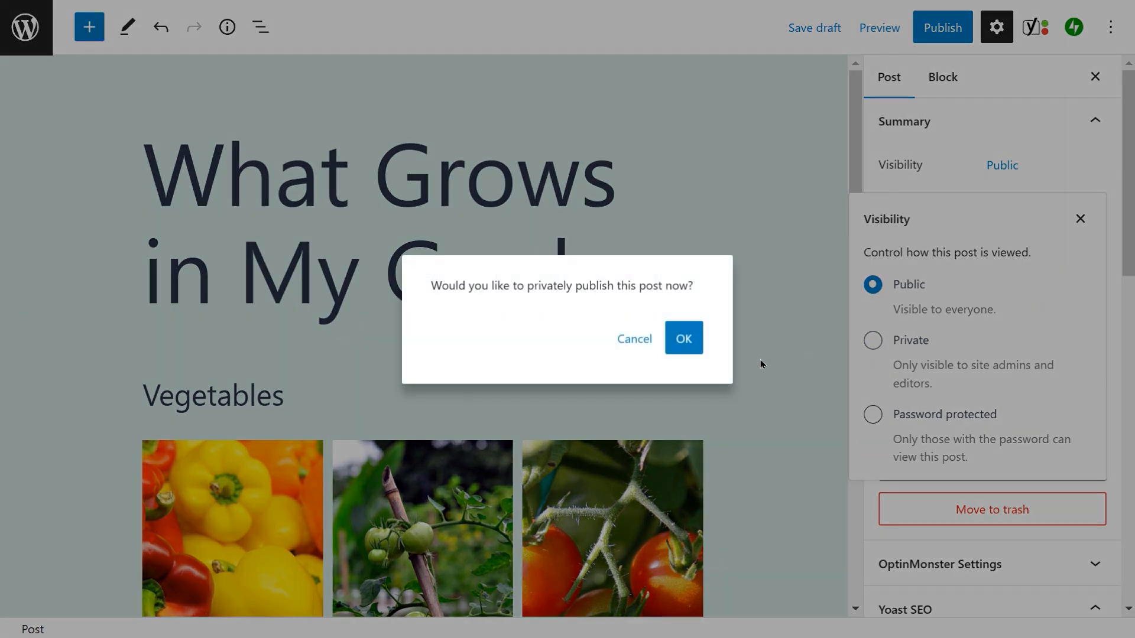
pyautogui.click(682, 351)
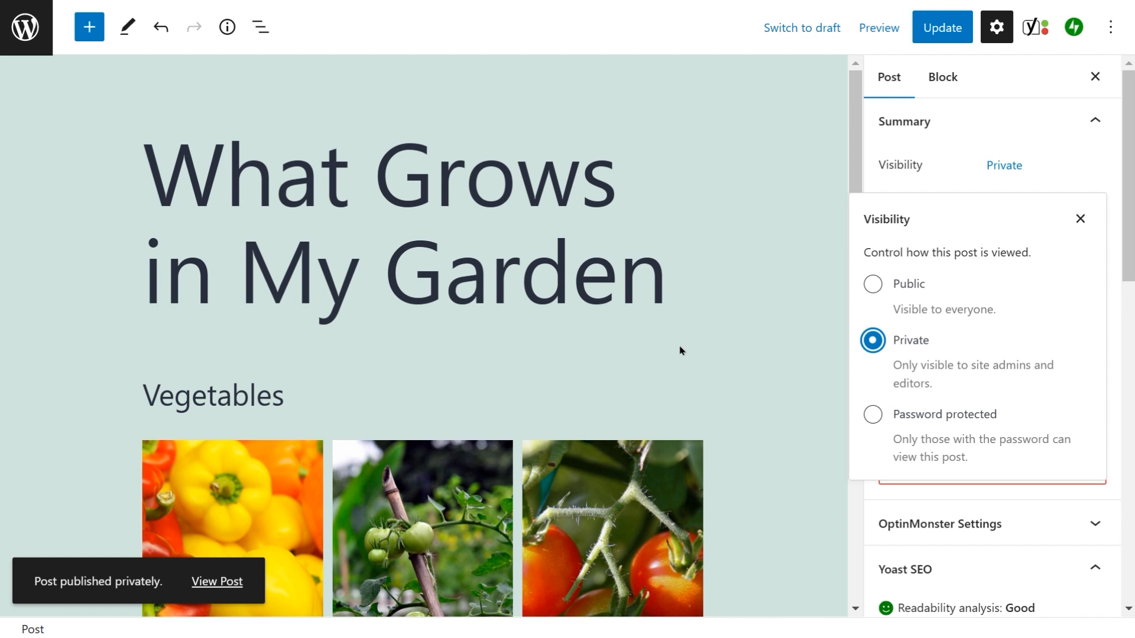
pyautogui.click(1080, 220)
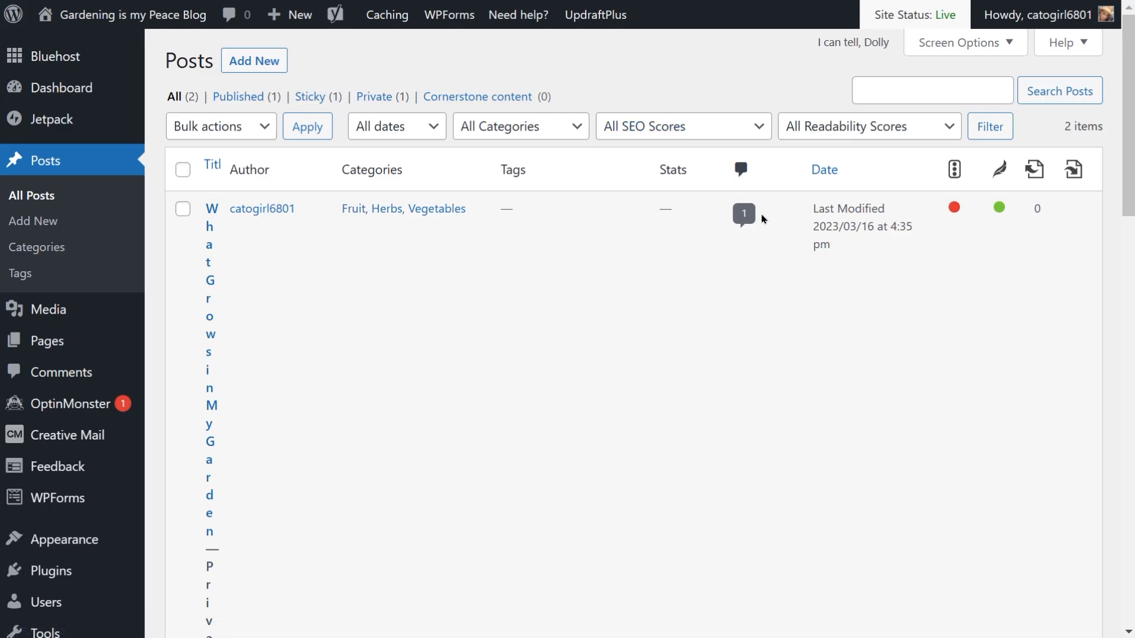
# Step: Scroll through the All Posts list to check each post's status
pyautogui.scroll(-5, 808, 262)
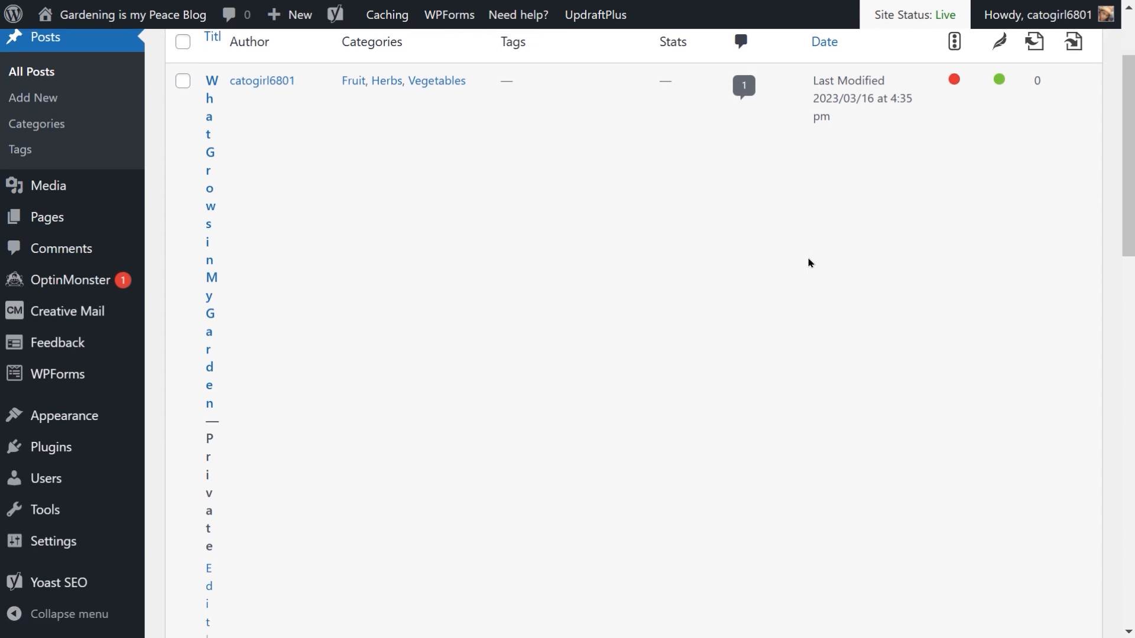
pyautogui.scroll(-7, 809, 262)
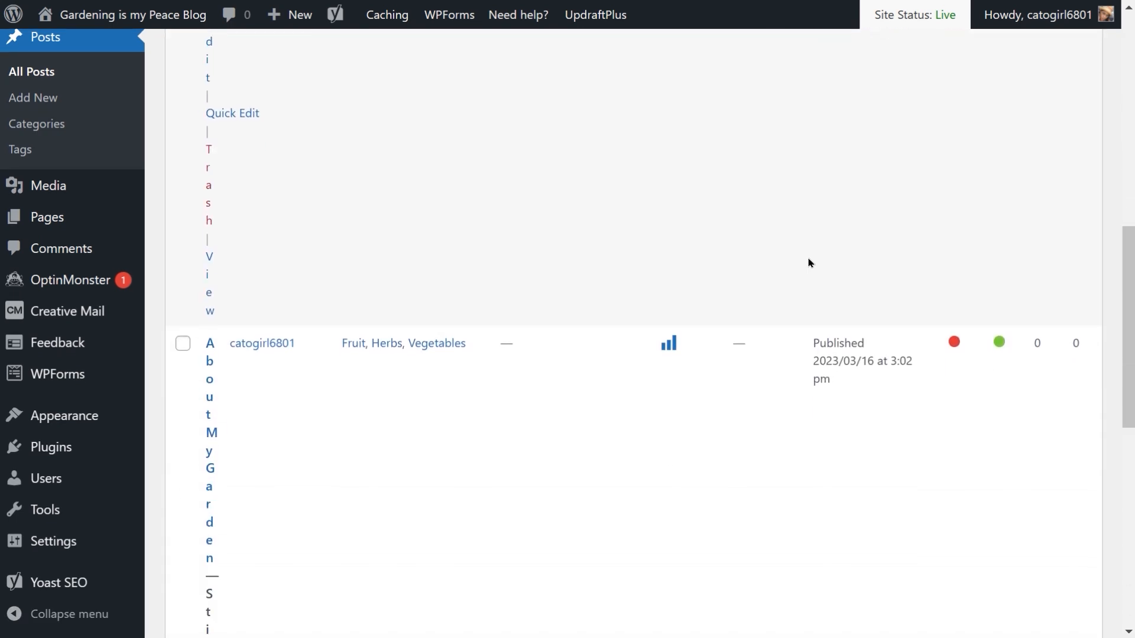
pyautogui.scroll(2, 809, 263)
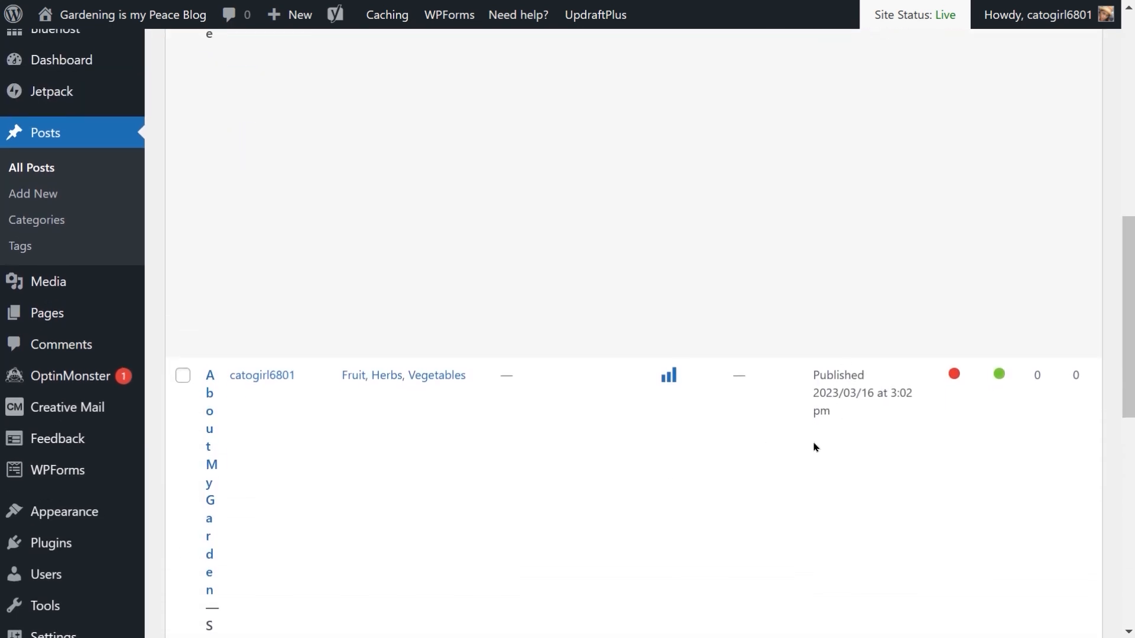
pyautogui.scroll(10, 857, 390)
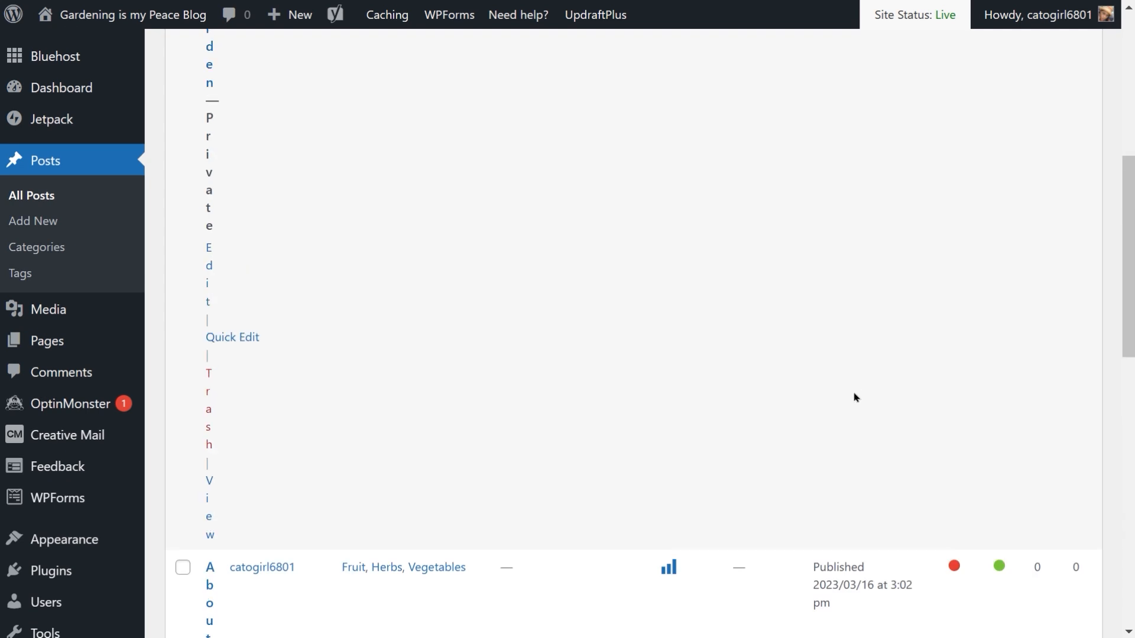
pyautogui.scroll(2, 854, 397)
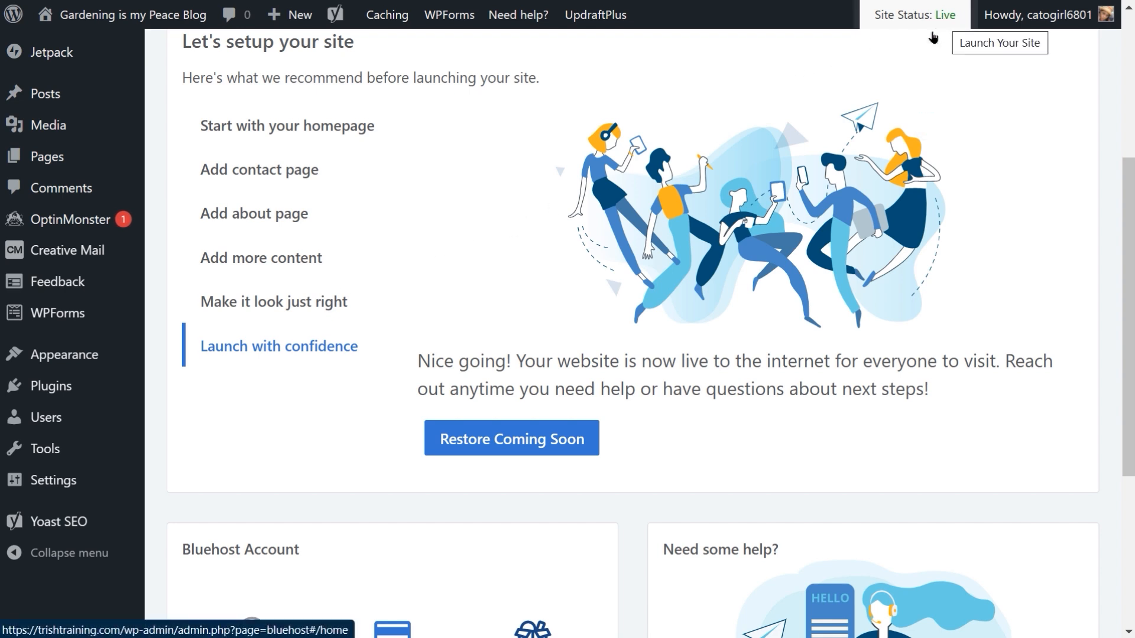
# Step: Restore Coming Soon mode from the Bluehost home page's Launch with confidence section
pyautogui.scroll(2, 367, 220)
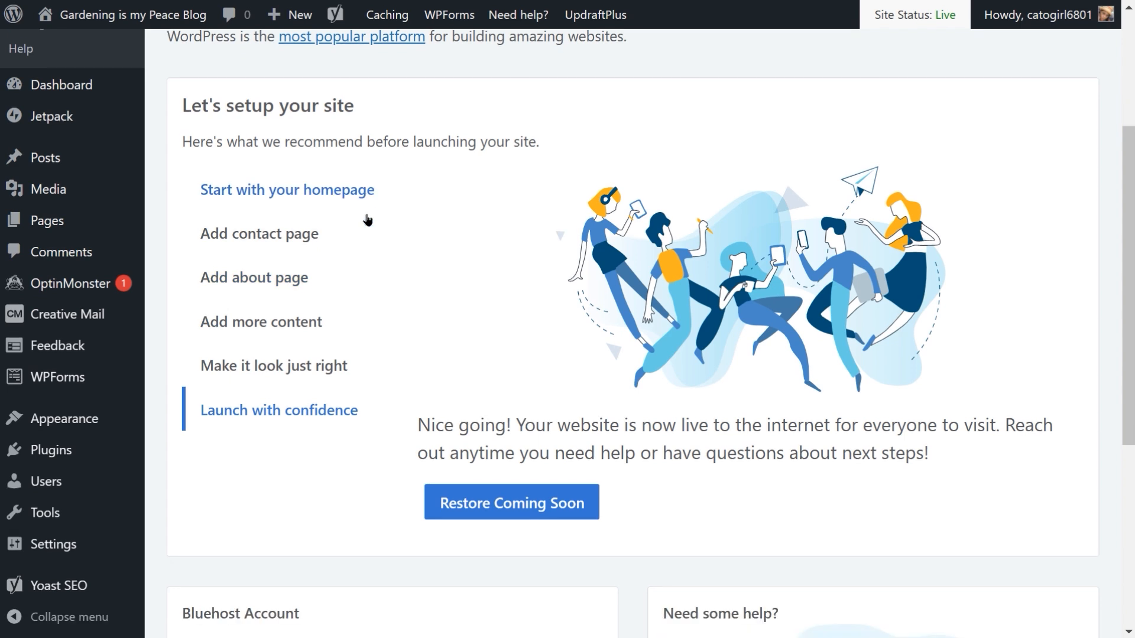
pyautogui.scroll(-2, 368, 220)
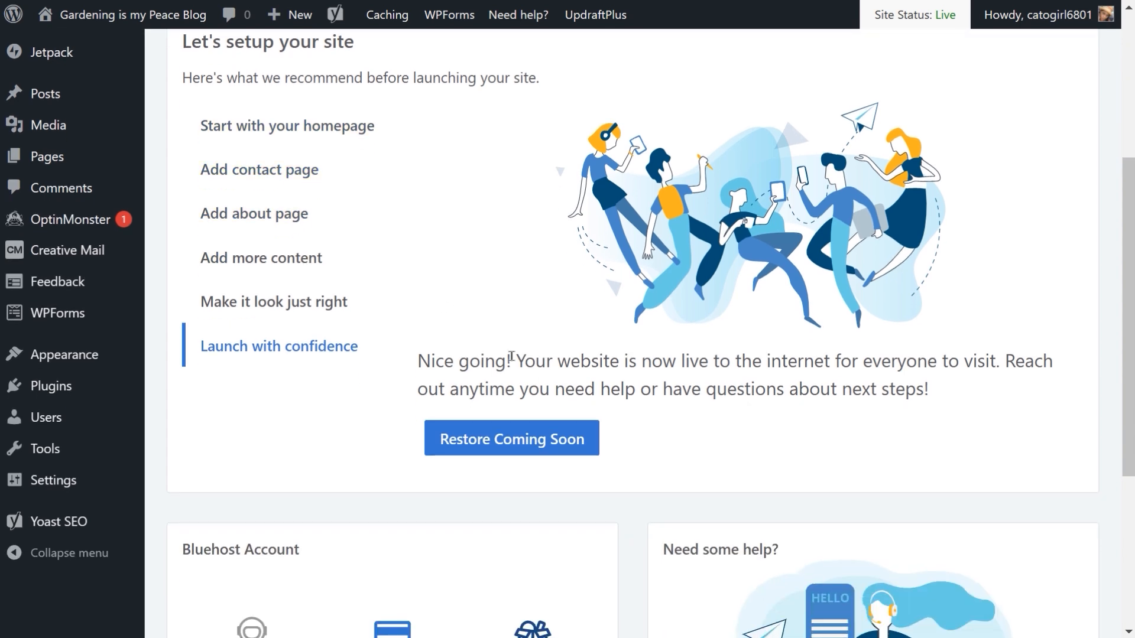
pyautogui.click(504, 444)
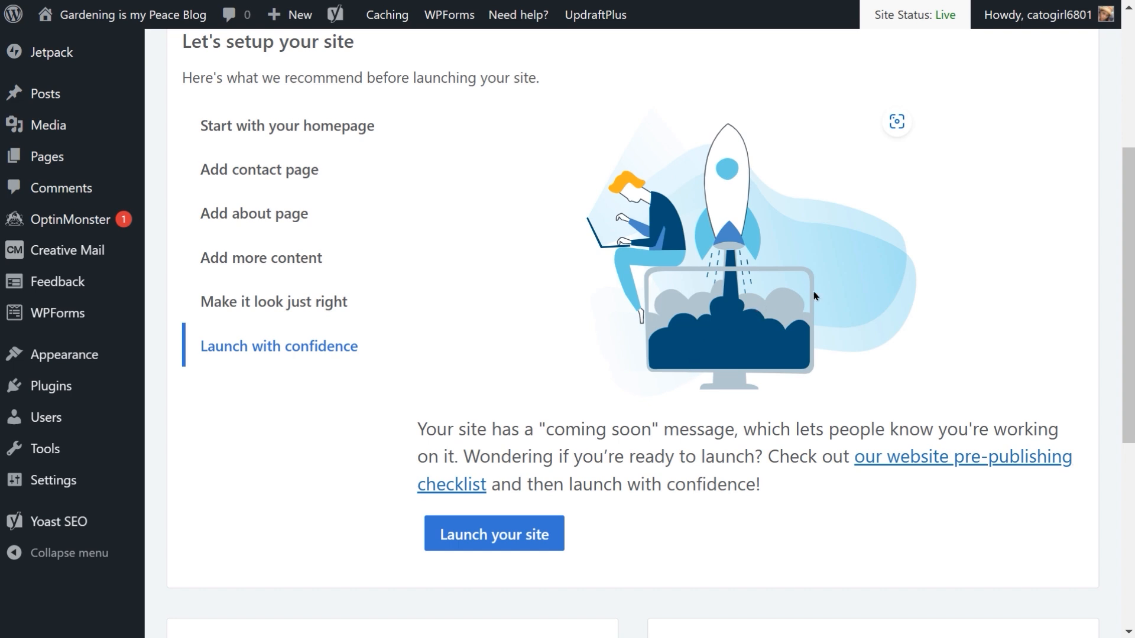
# Step: Review the Launch with confidence section on the Bluehost home page
pyautogui.scroll(5, 452, 394)
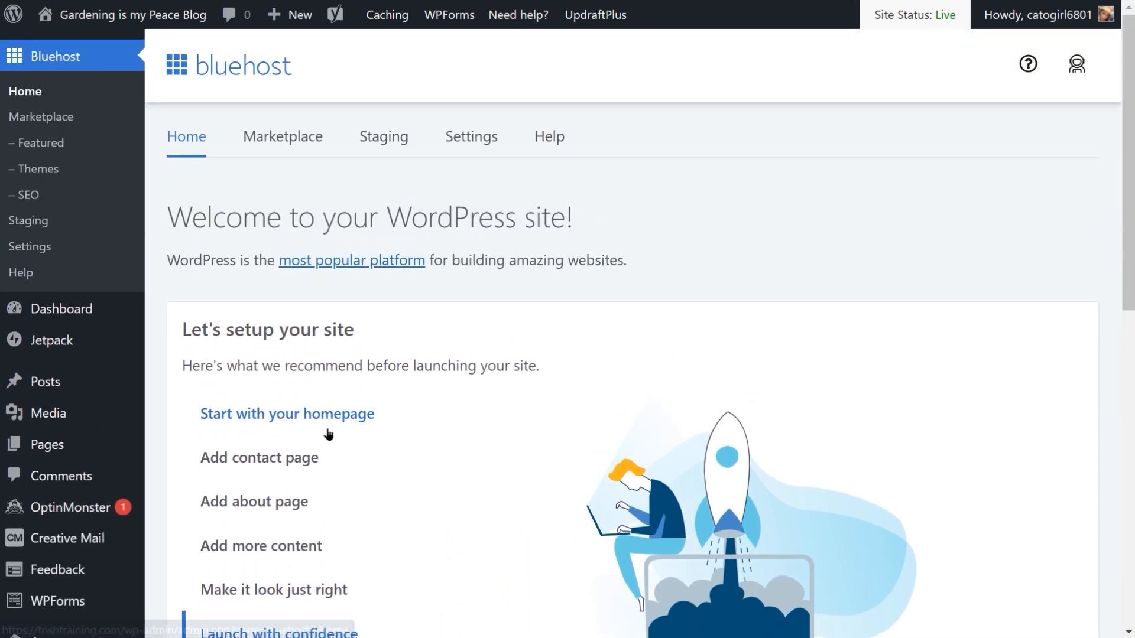
pyautogui.scroll(-2, 464, 446)
pyautogui.scroll(-2, 471, 407)
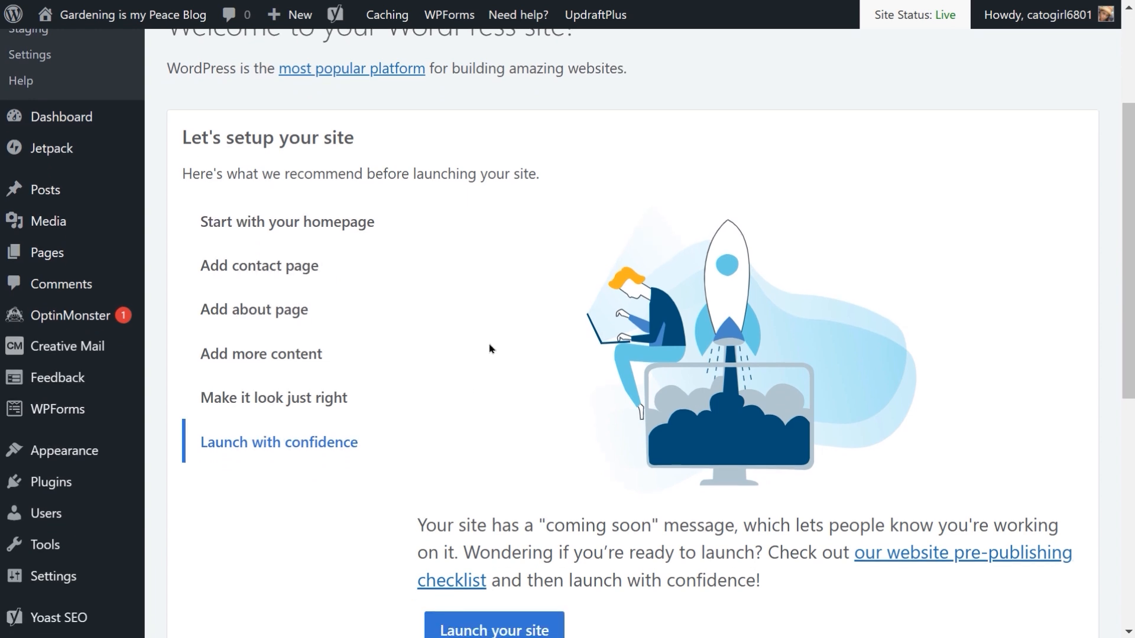